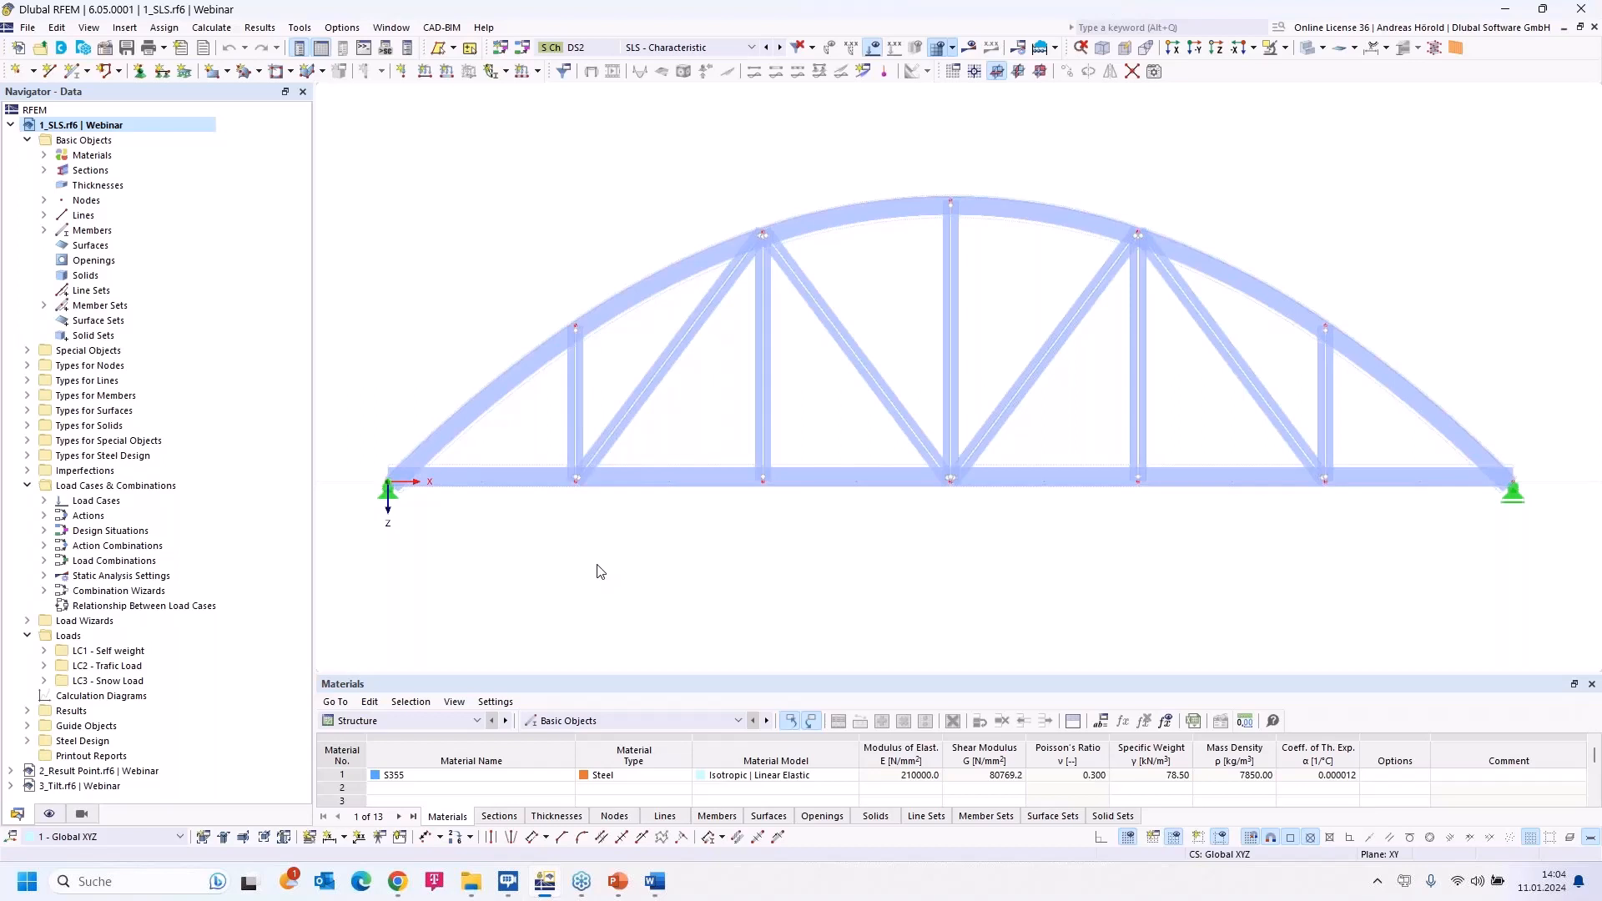
- Show the Steel Design input data and try to run the design calculation, aborting it at the plausibility check
{"action": "left_click", "coordinate": [433, 718]}
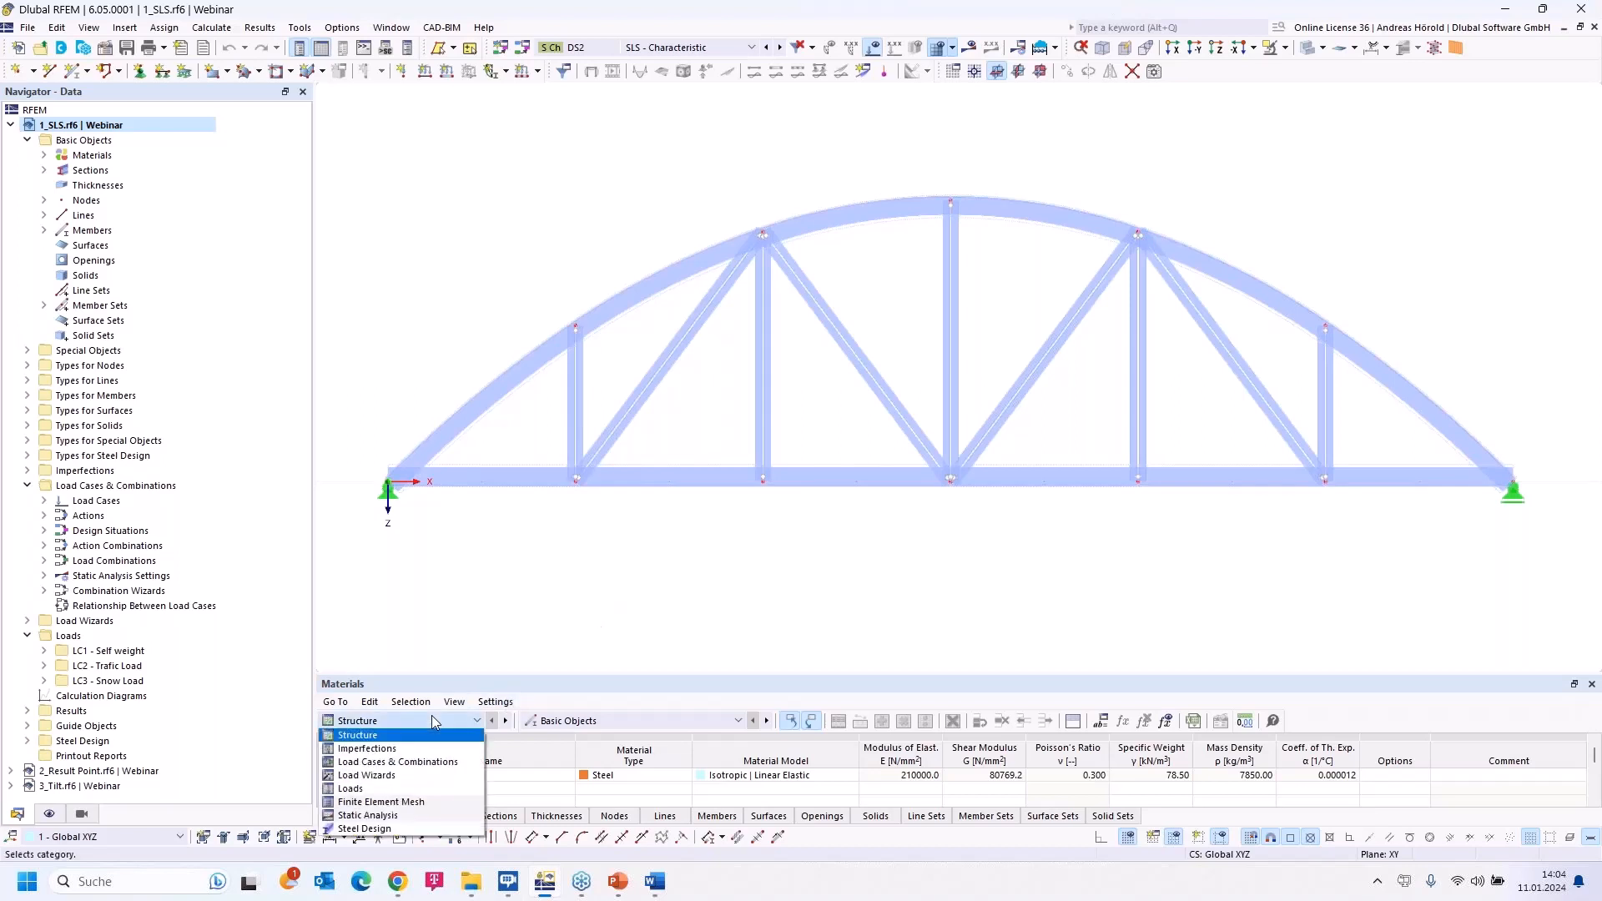
{"action": "left_click", "coordinate": [415, 827]}
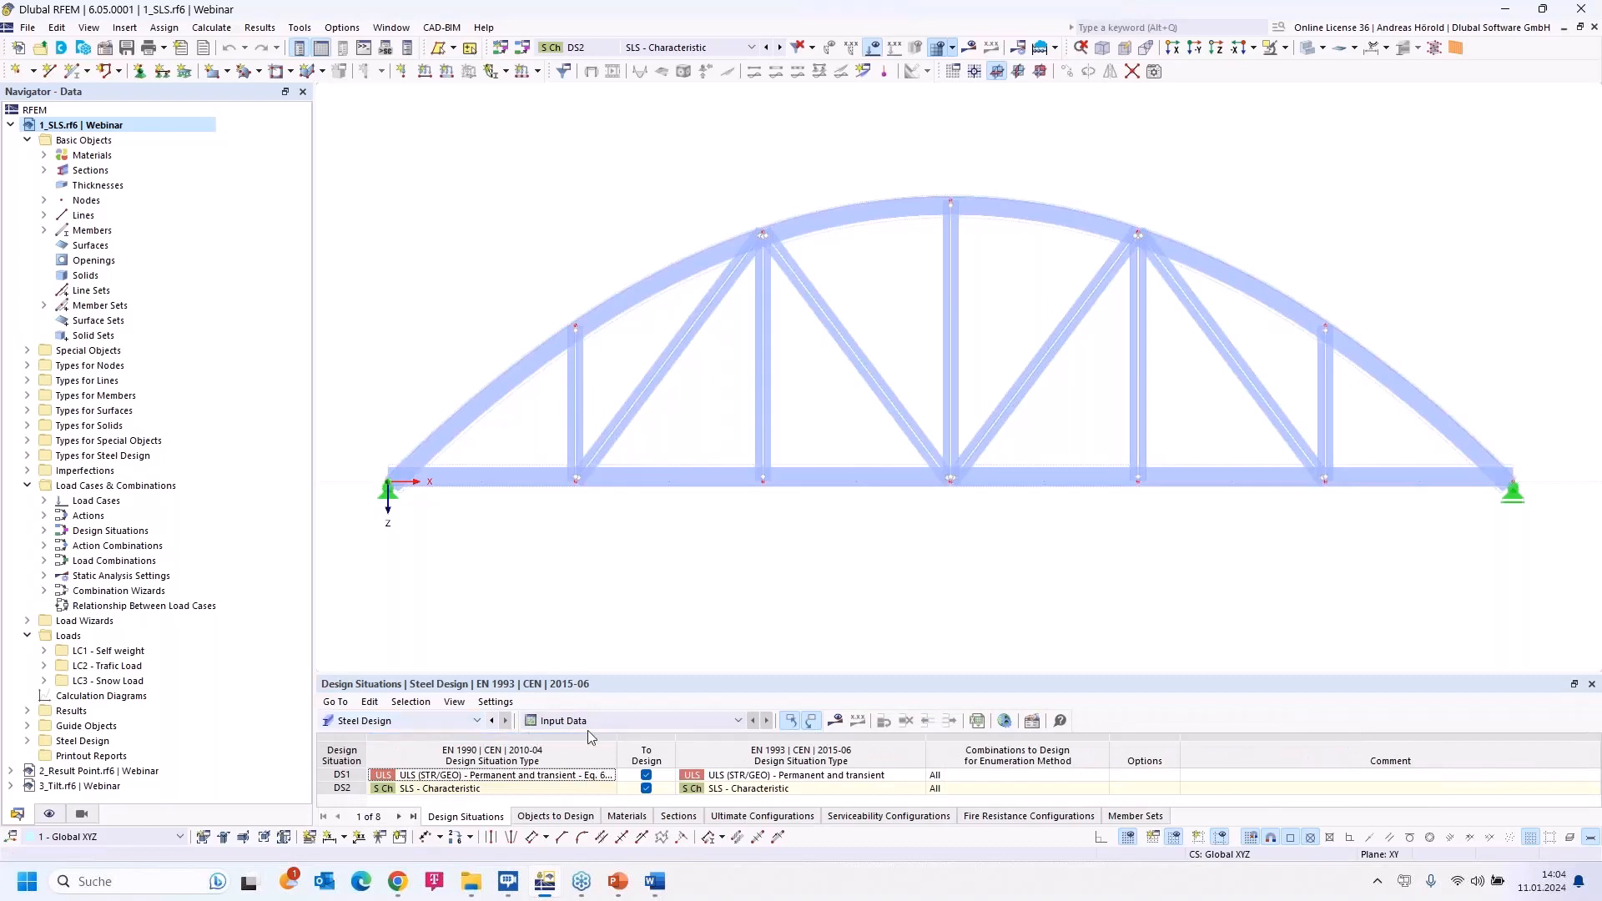
{"action": "left_click", "coordinate": [836, 724]}
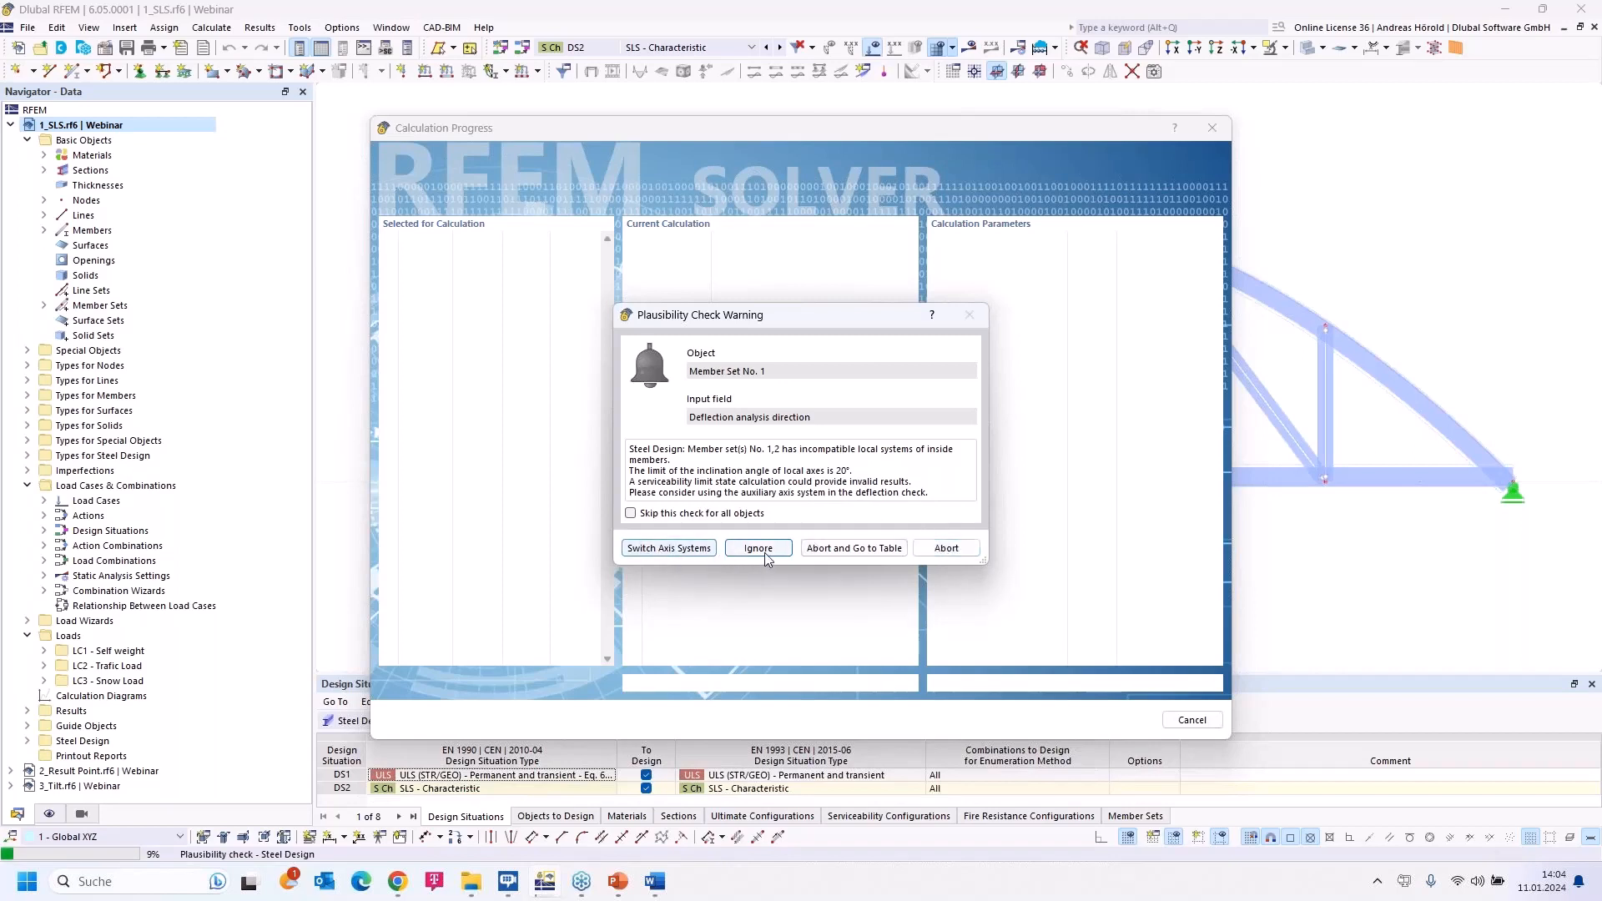
{"action": "left_click", "coordinate": [941, 550]}
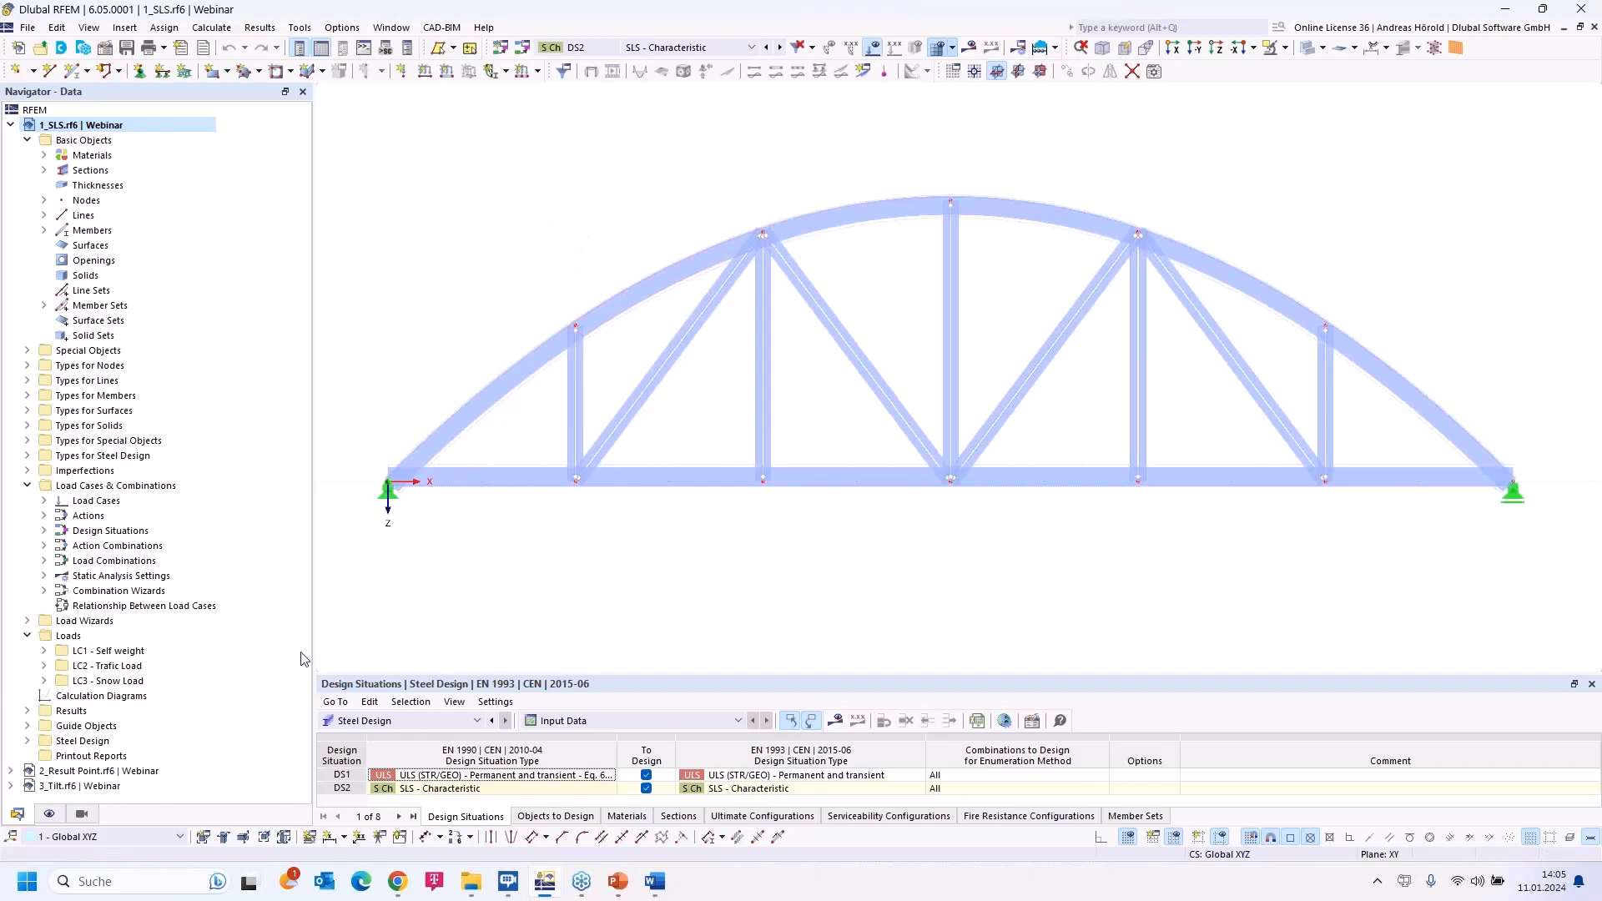
- Display the member axis systems x, y, z on the truss to examine the local axis orientations of the chords
{"action": "left_click", "coordinate": [49, 815]}
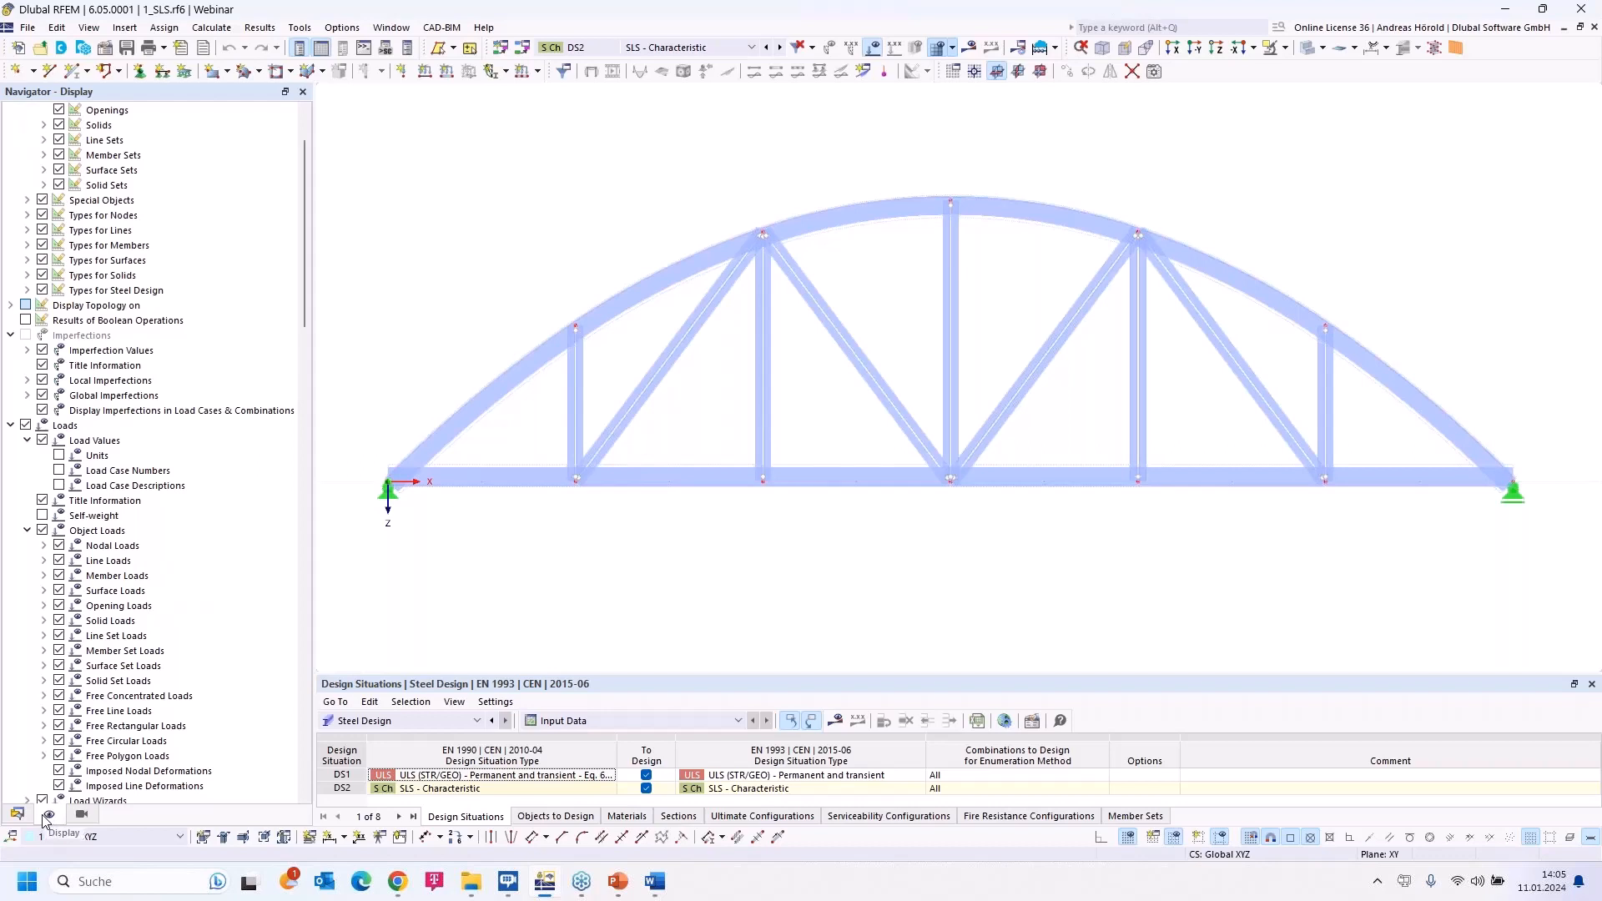
{"action": "scroll", "coordinate": [94, 320], "scroll_direction": "up", "scroll_amount": 2}
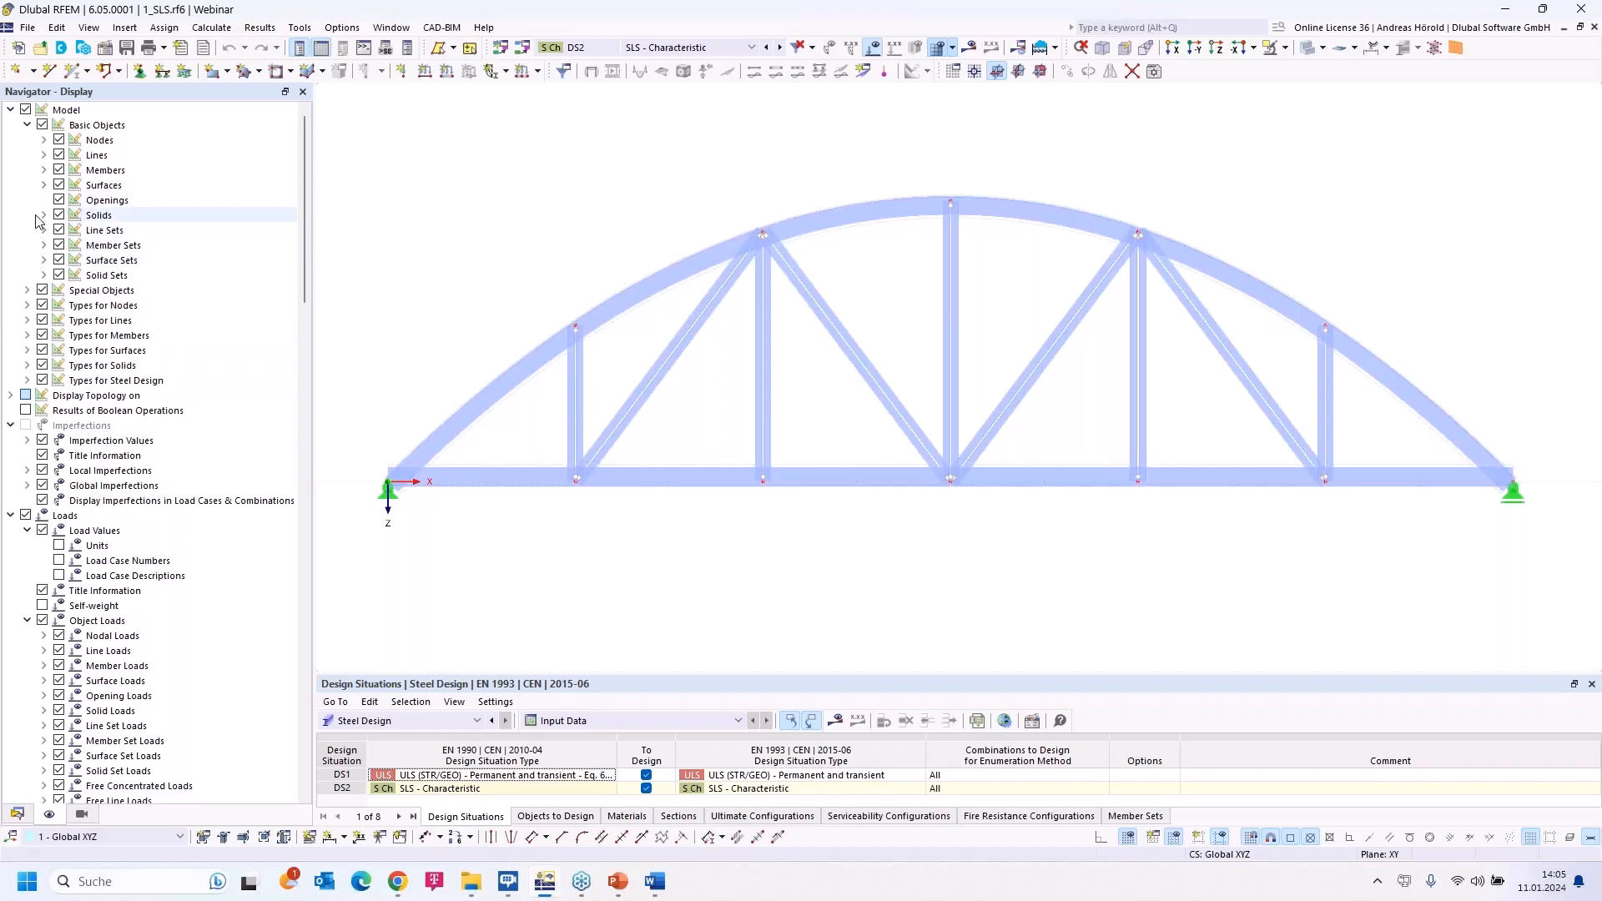
{"action": "left_click", "coordinate": [44, 170]}
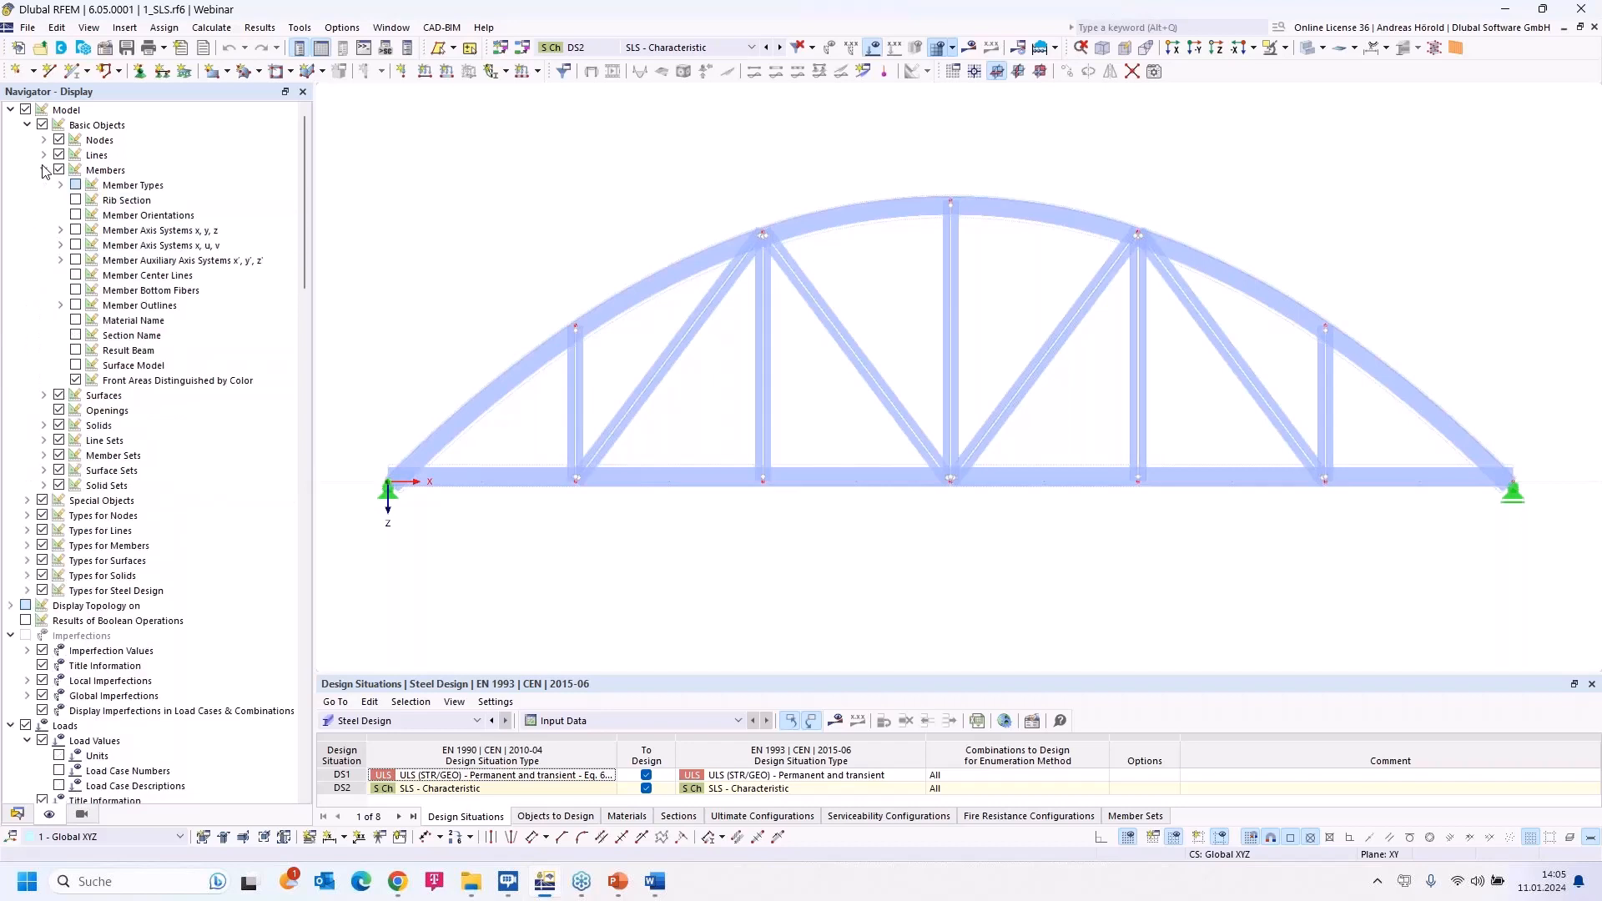
{"action": "left_click", "coordinate": [75, 231]}
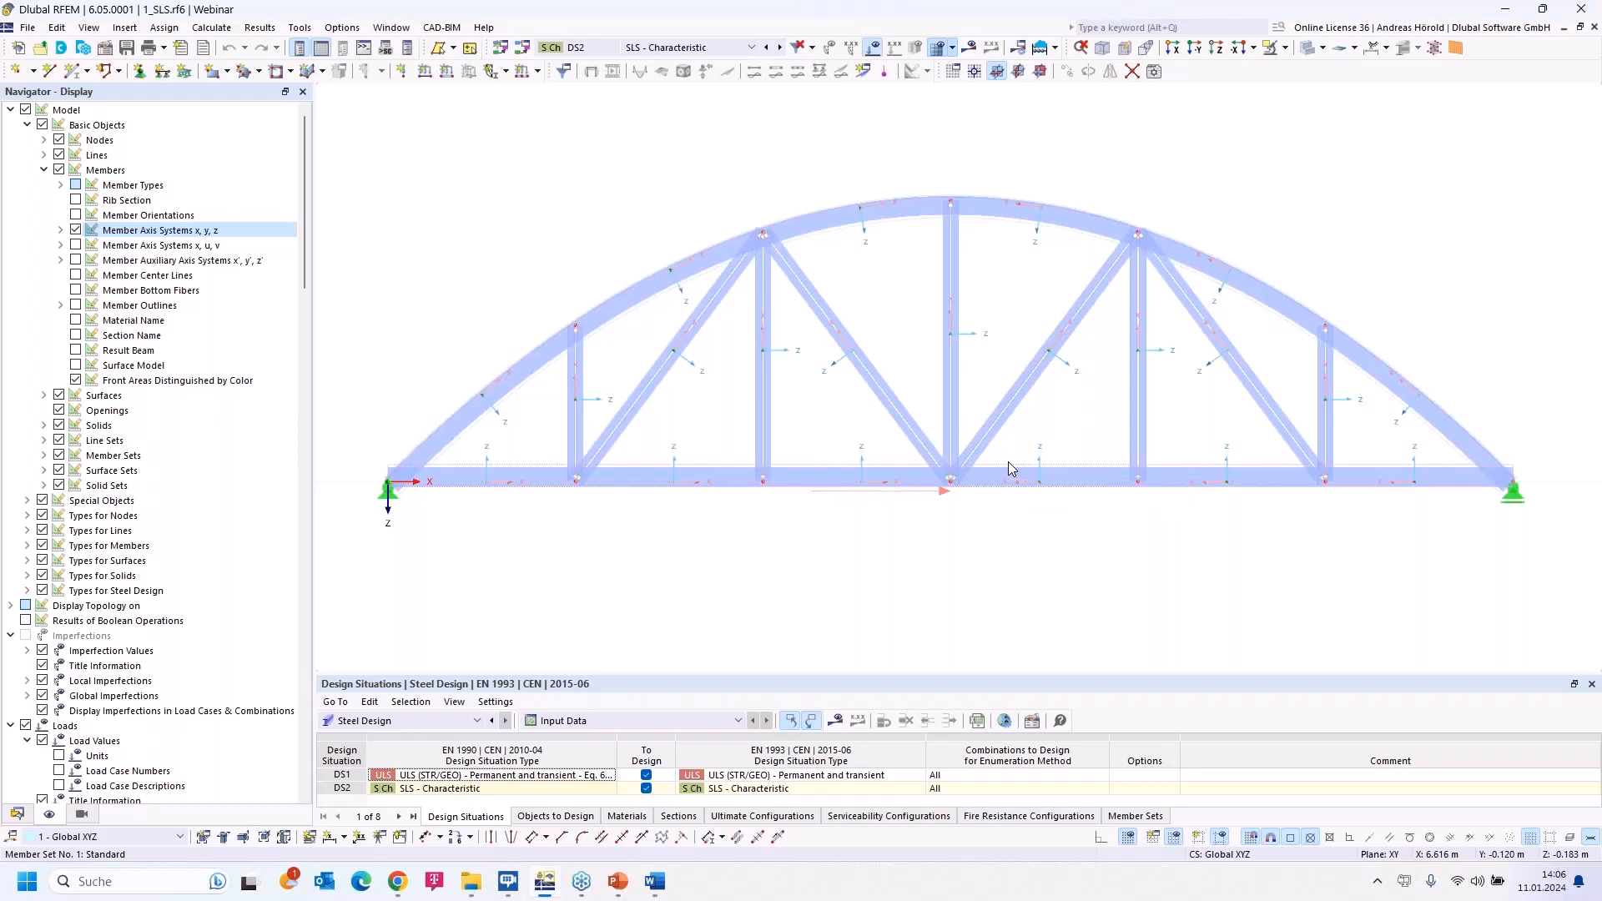
- Set the deflection check direction of the bottom chord member set to Auxiliary local axis z'
{"action": "left_click", "coordinate": [18, 814]}
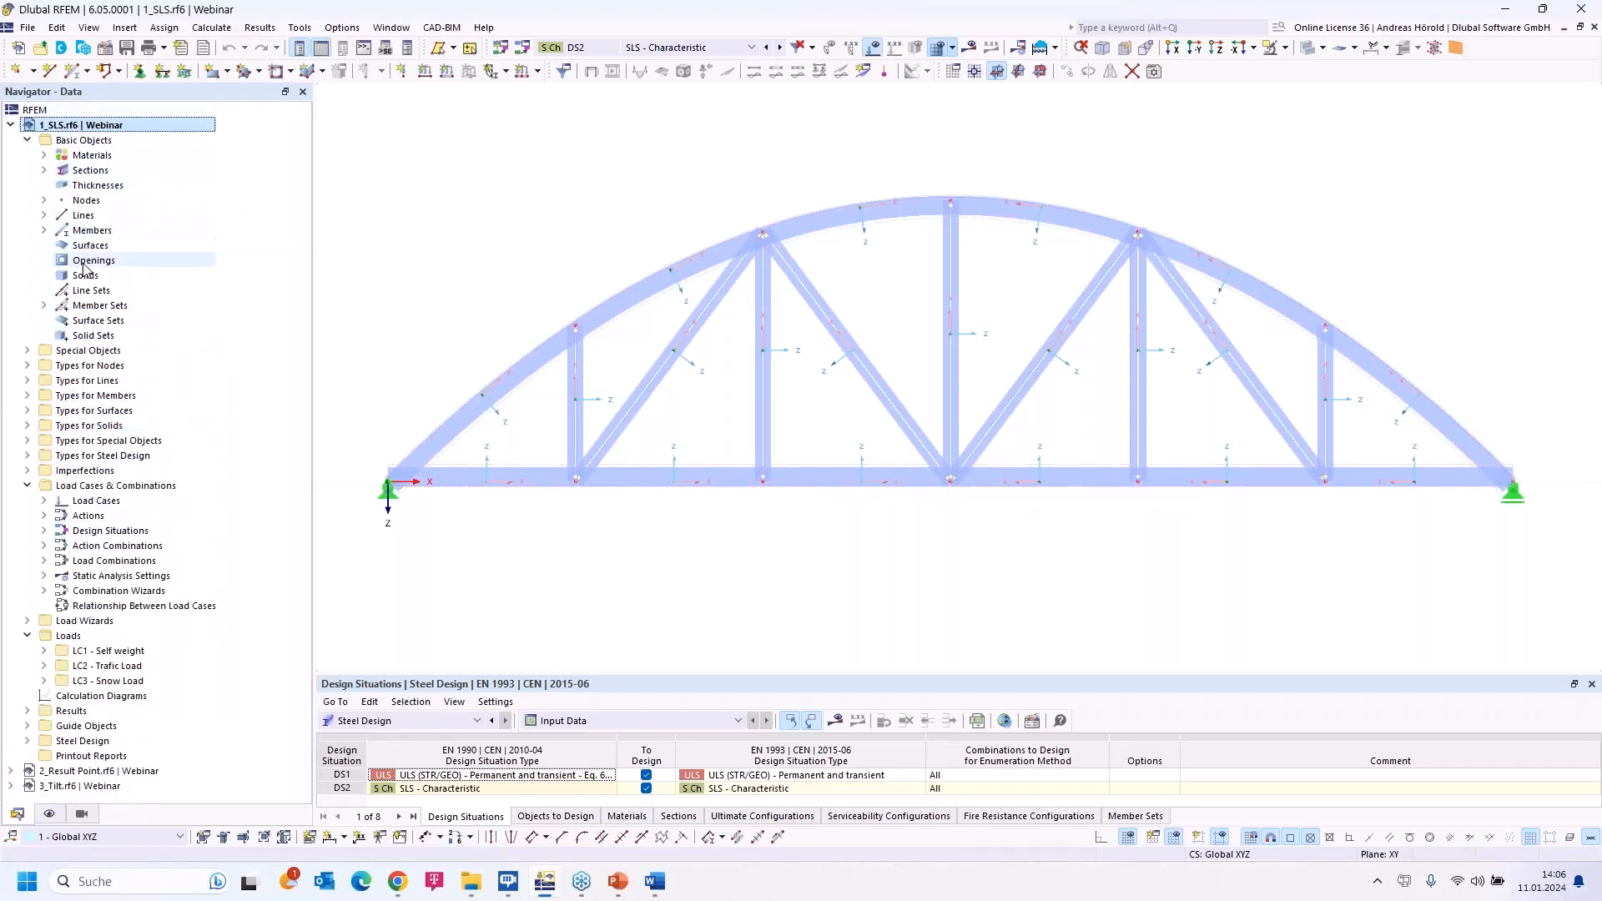
{"action": "left_click", "coordinate": [43, 305]}
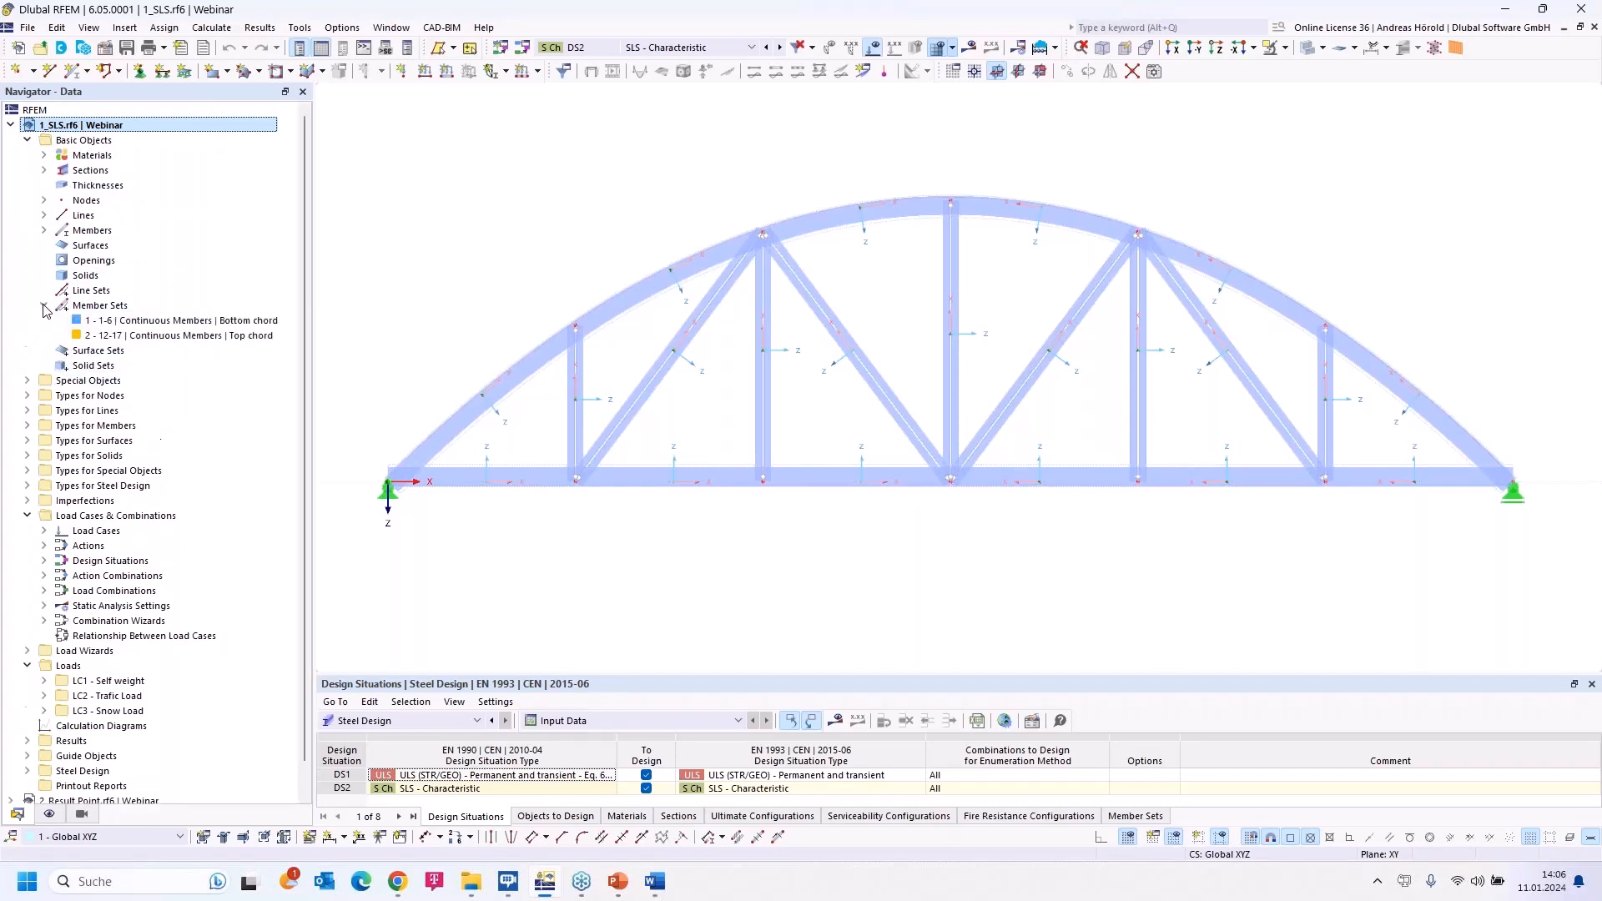
{"action": "double_click", "coordinate": [192, 321]}
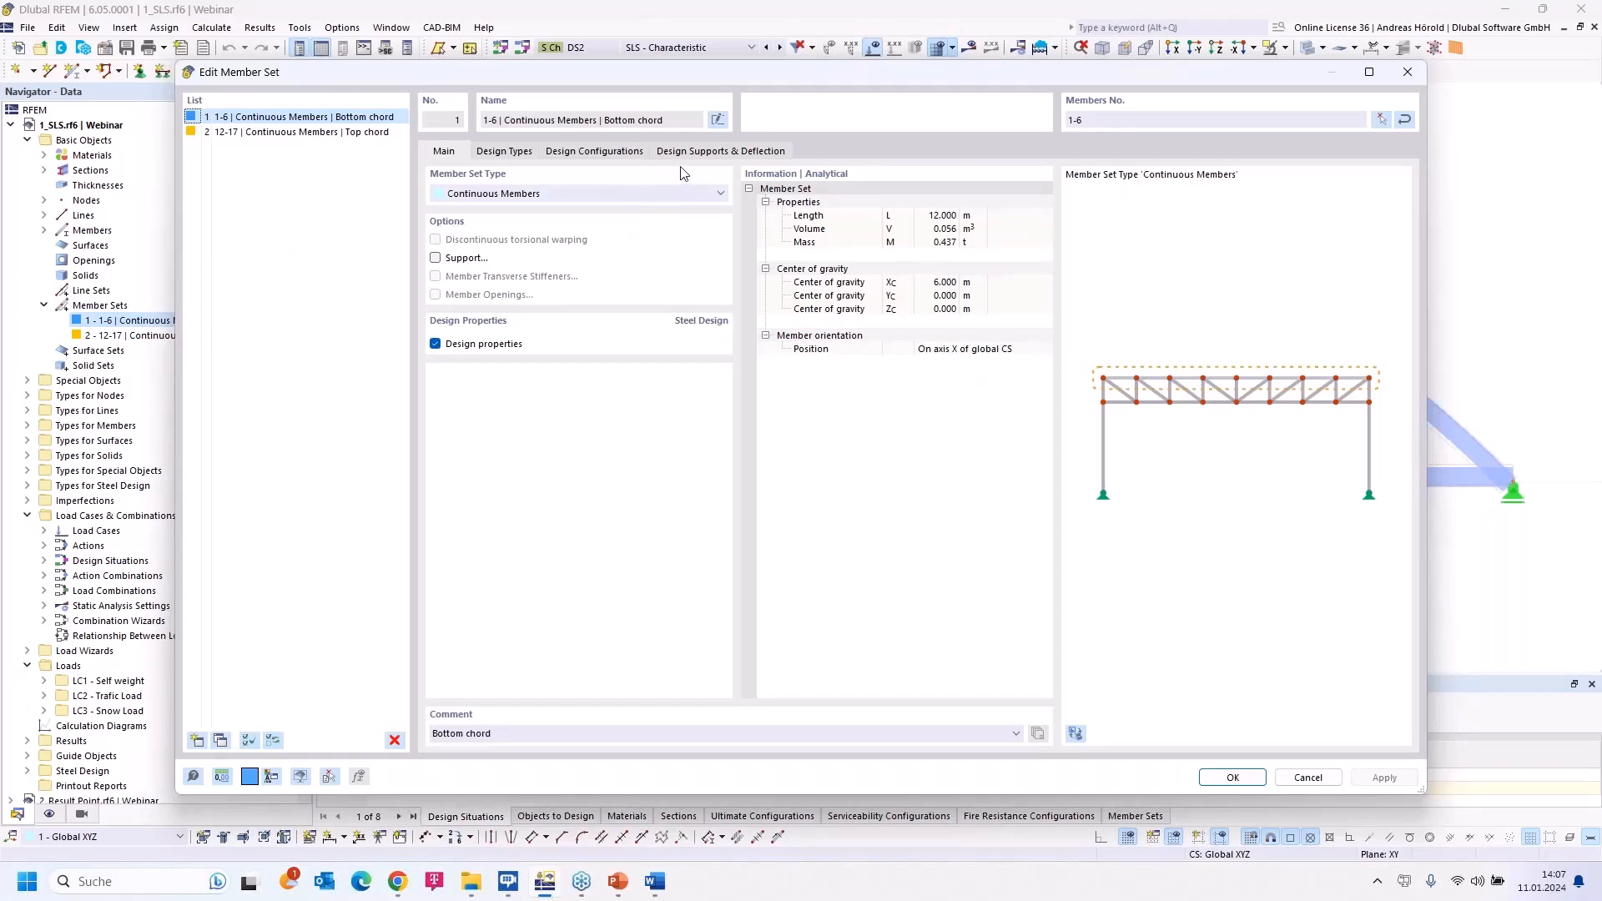
{"action": "left_click", "coordinate": [698, 154]}
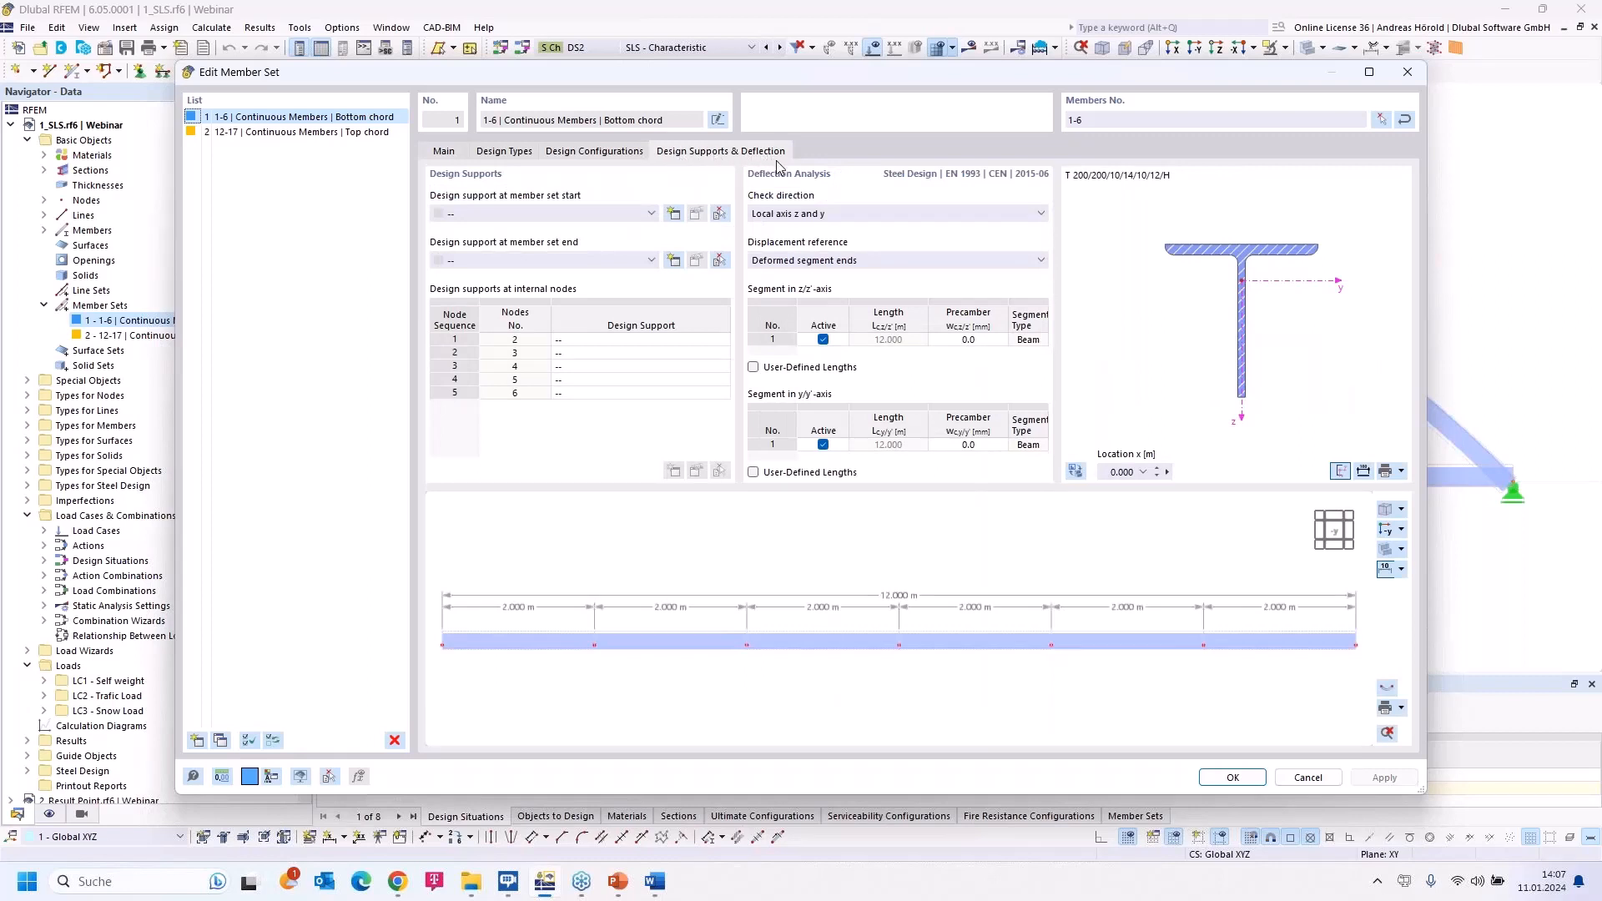
{"action": "left_click", "coordinate": [1043, 218]}
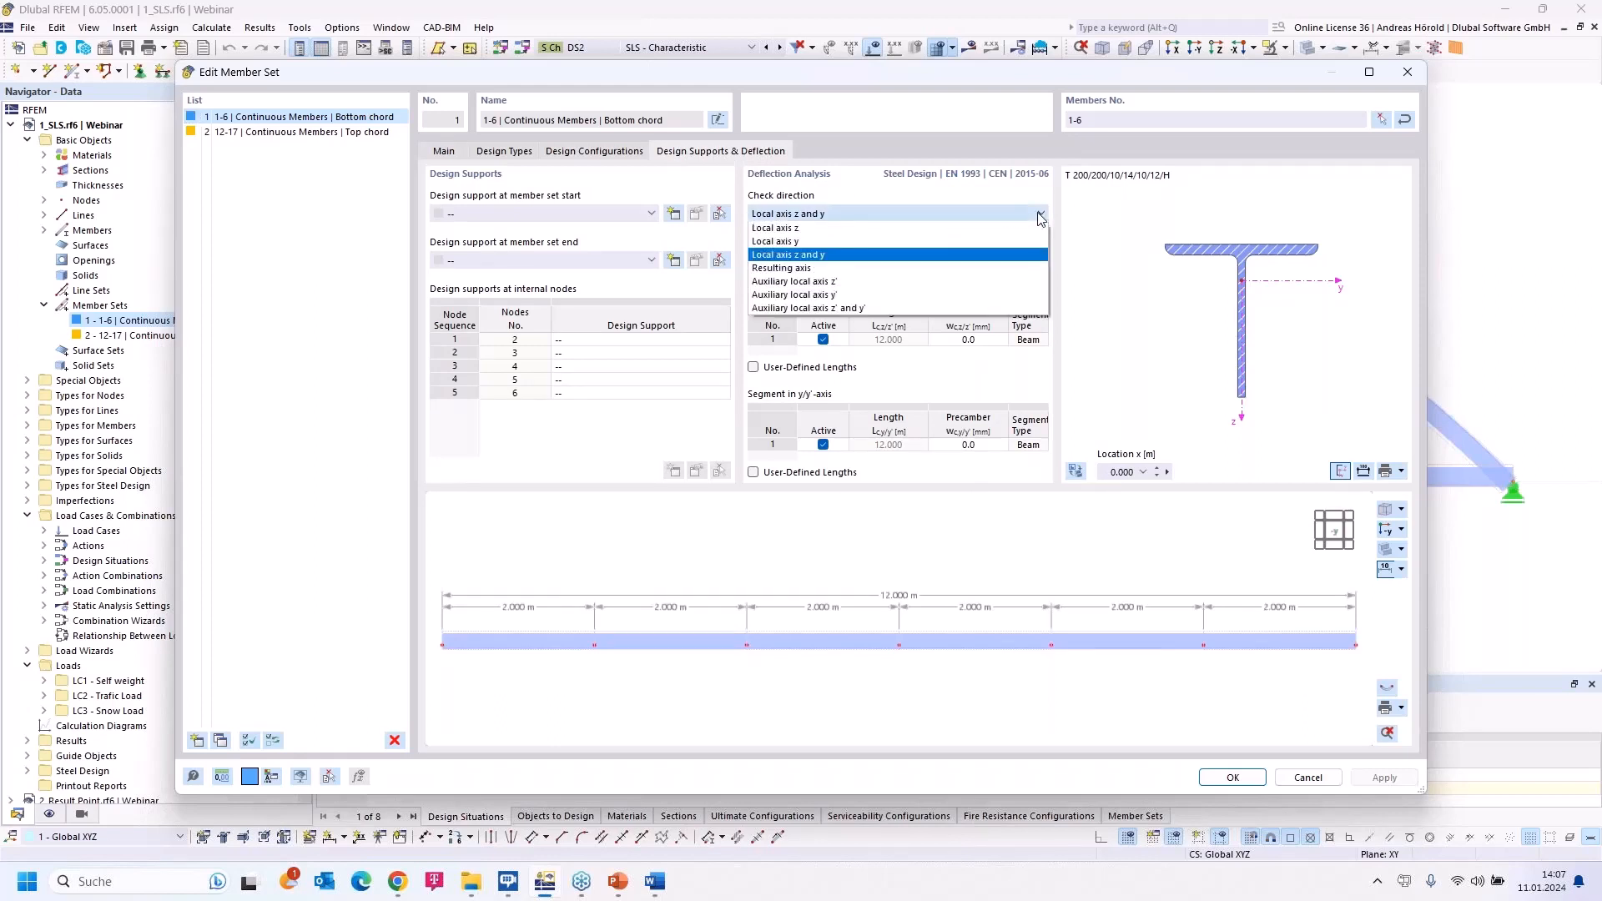
{"action": "left_click", "coordinate": [871, 284]}
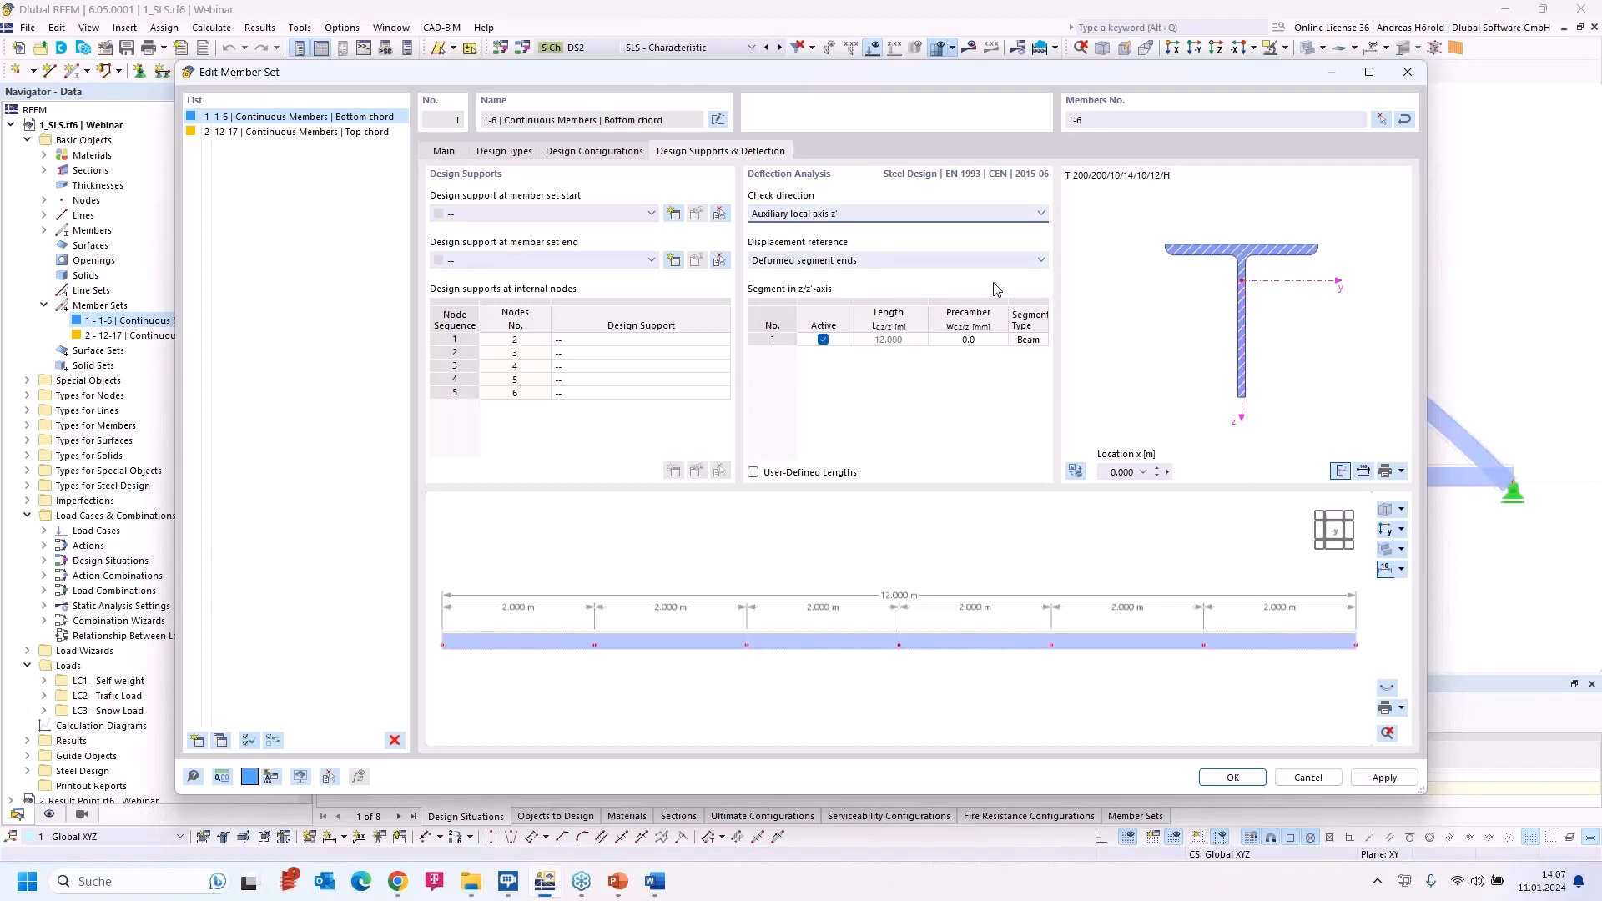
{"action": "left_click", "coordinate": [967, 216]}
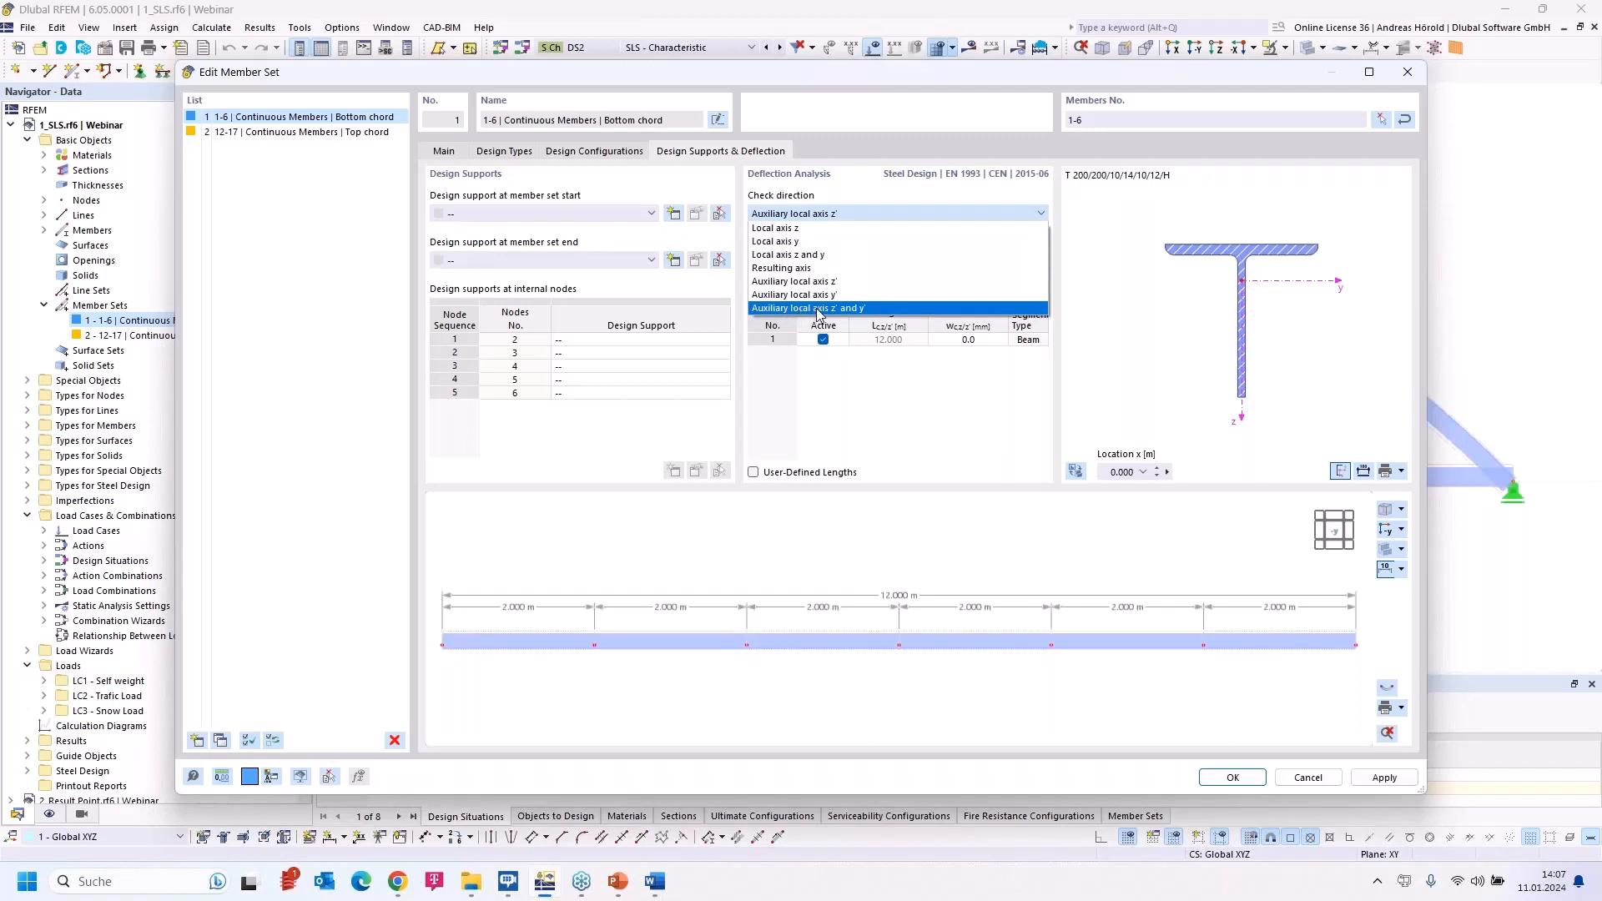
{"action": "left_click", "coordinate": [859, 283]}
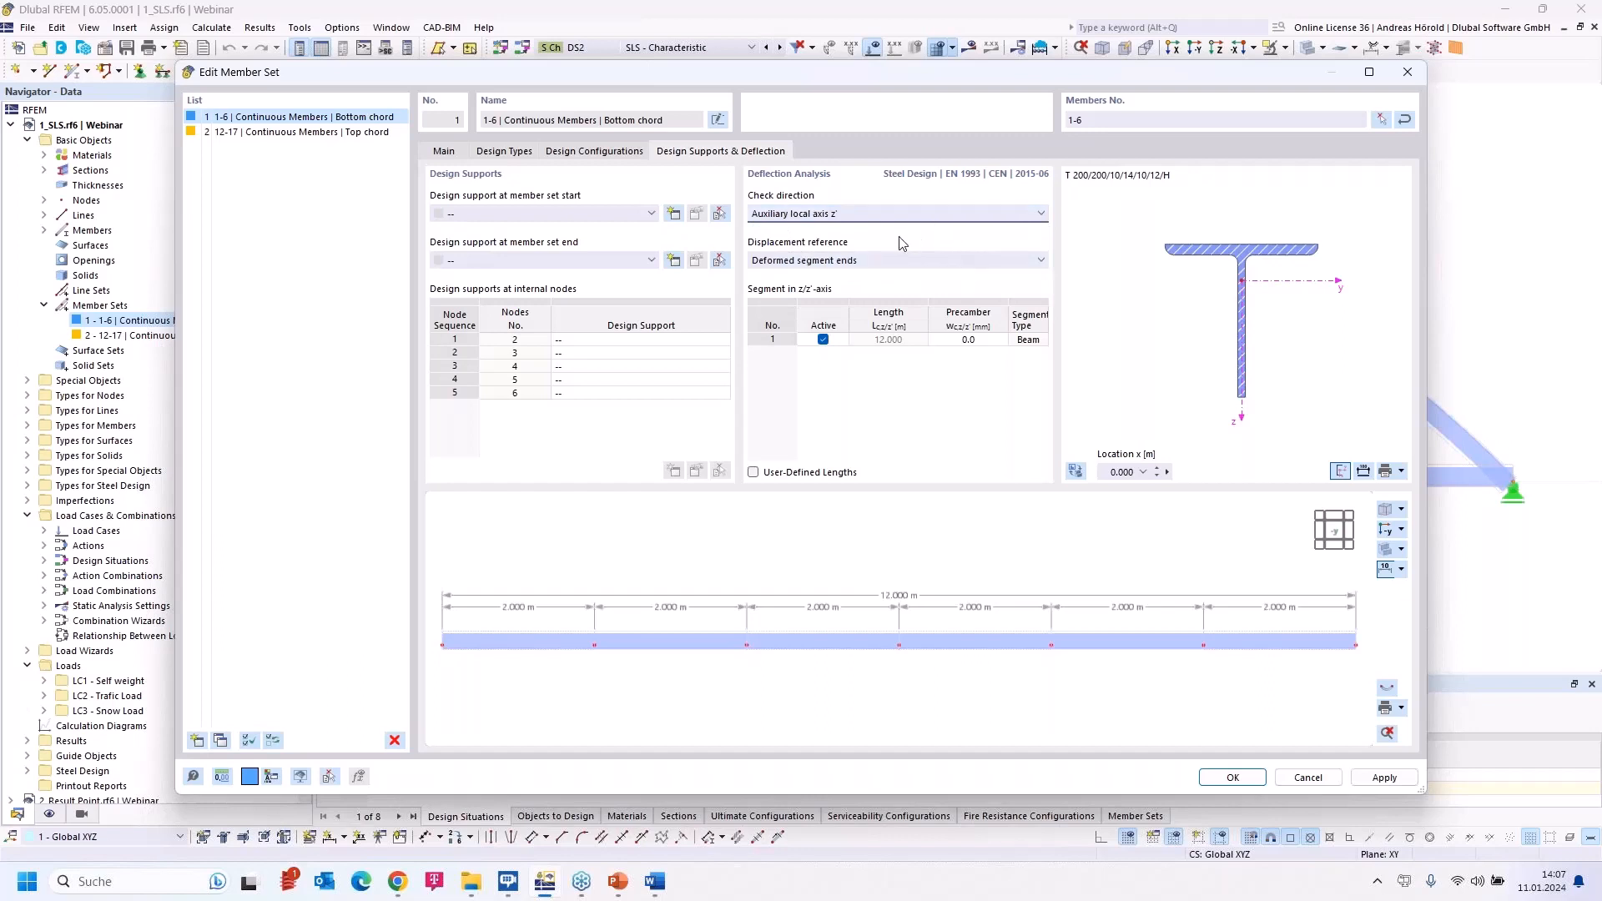
- Set the deflection check direction of the bottom and top chord member sets together to Auxiliary local axis z' and accept the changes
{"action": "left_click", "coordinate": [322, 133]}
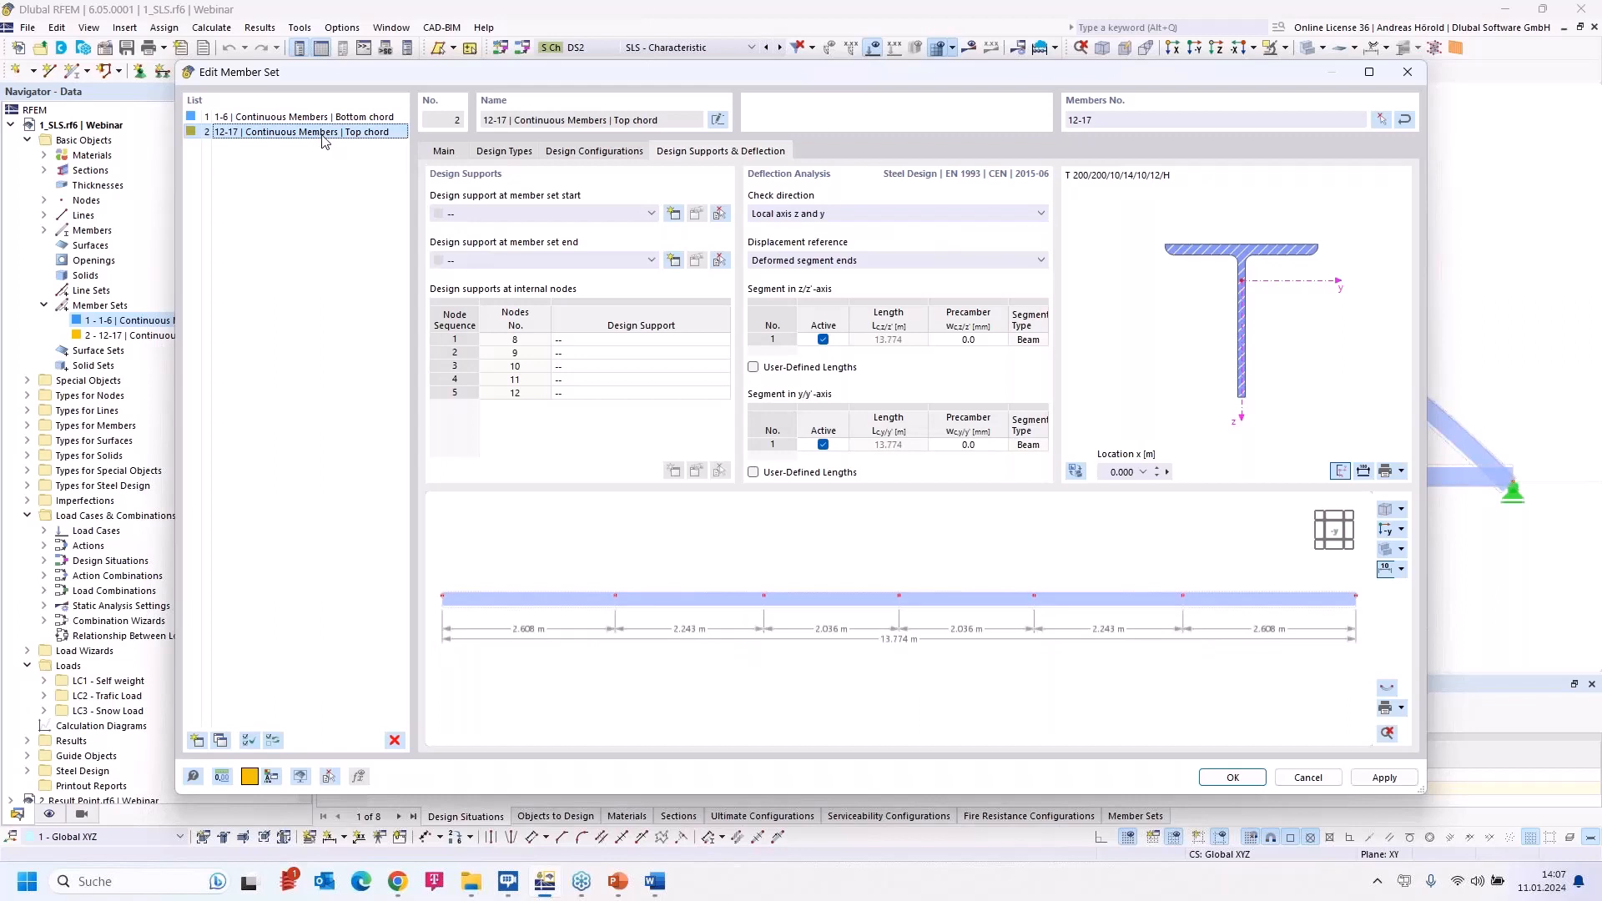
{"action": "left_click", "coordinate": [320, 118]}
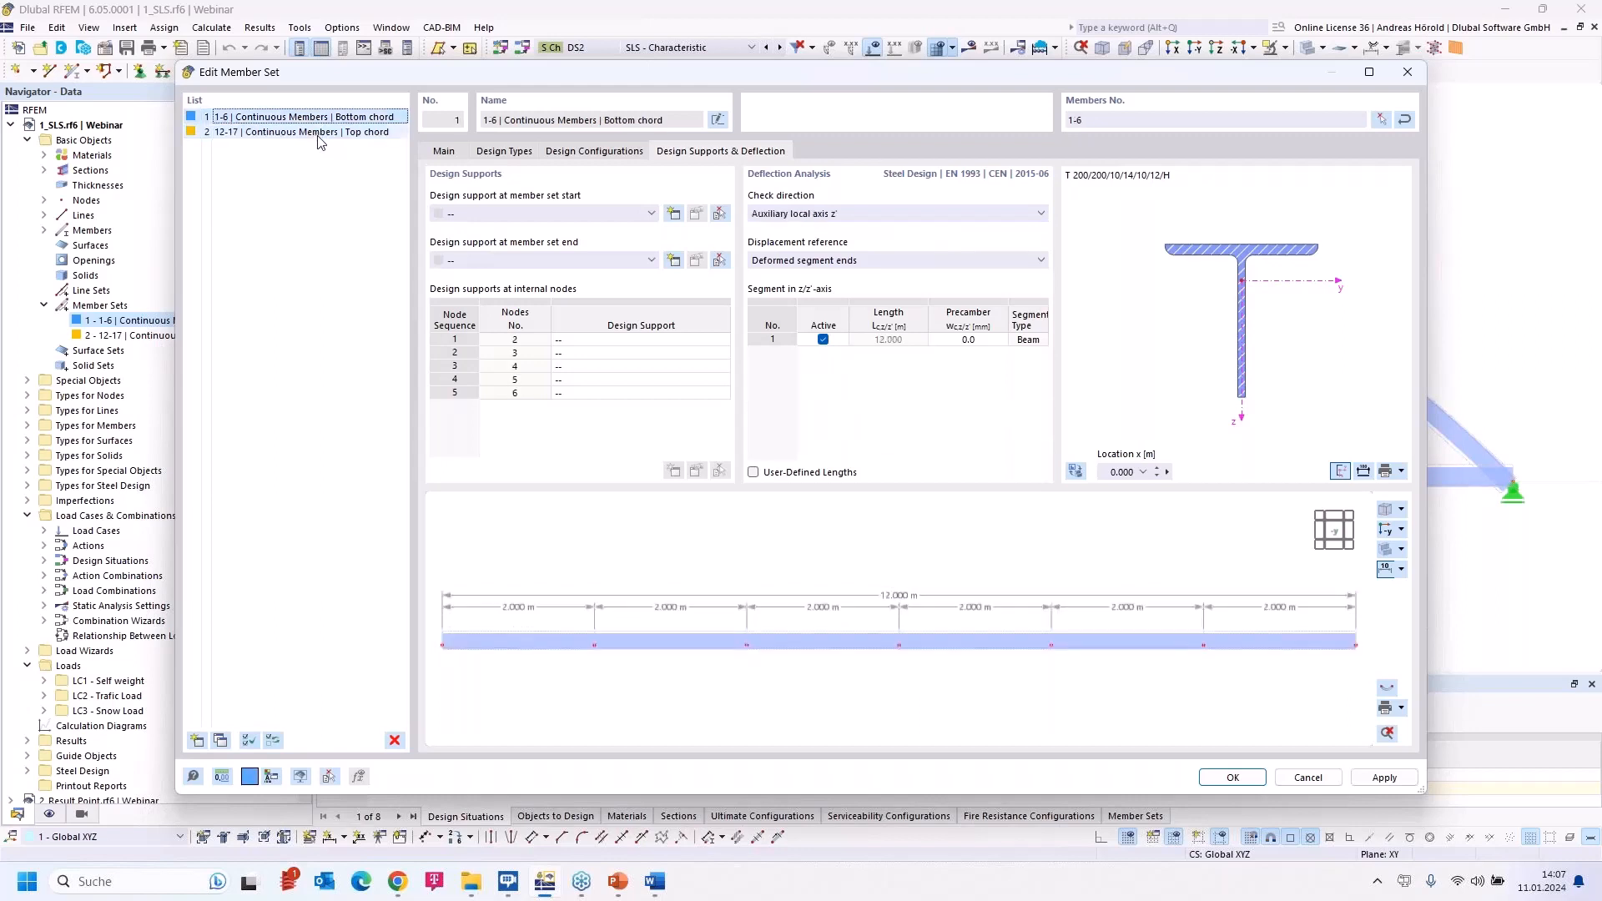
{"action": "left_click", "coordinate": [321, 134], "text": "shift"}
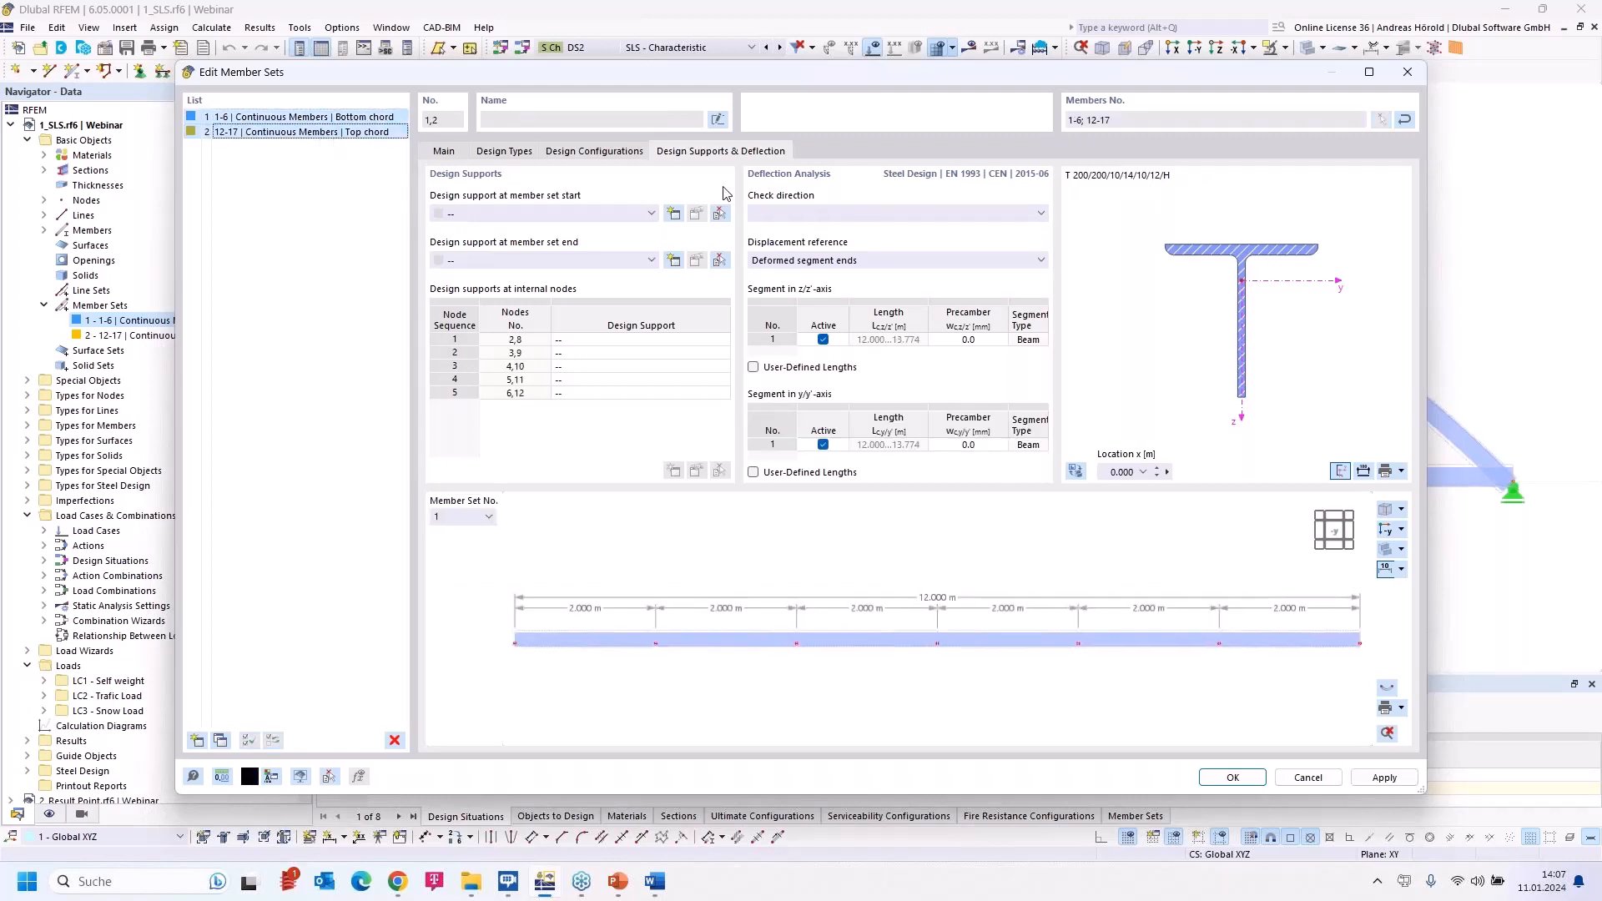
{"action": "left_click", "coordinate": [924, 214]}
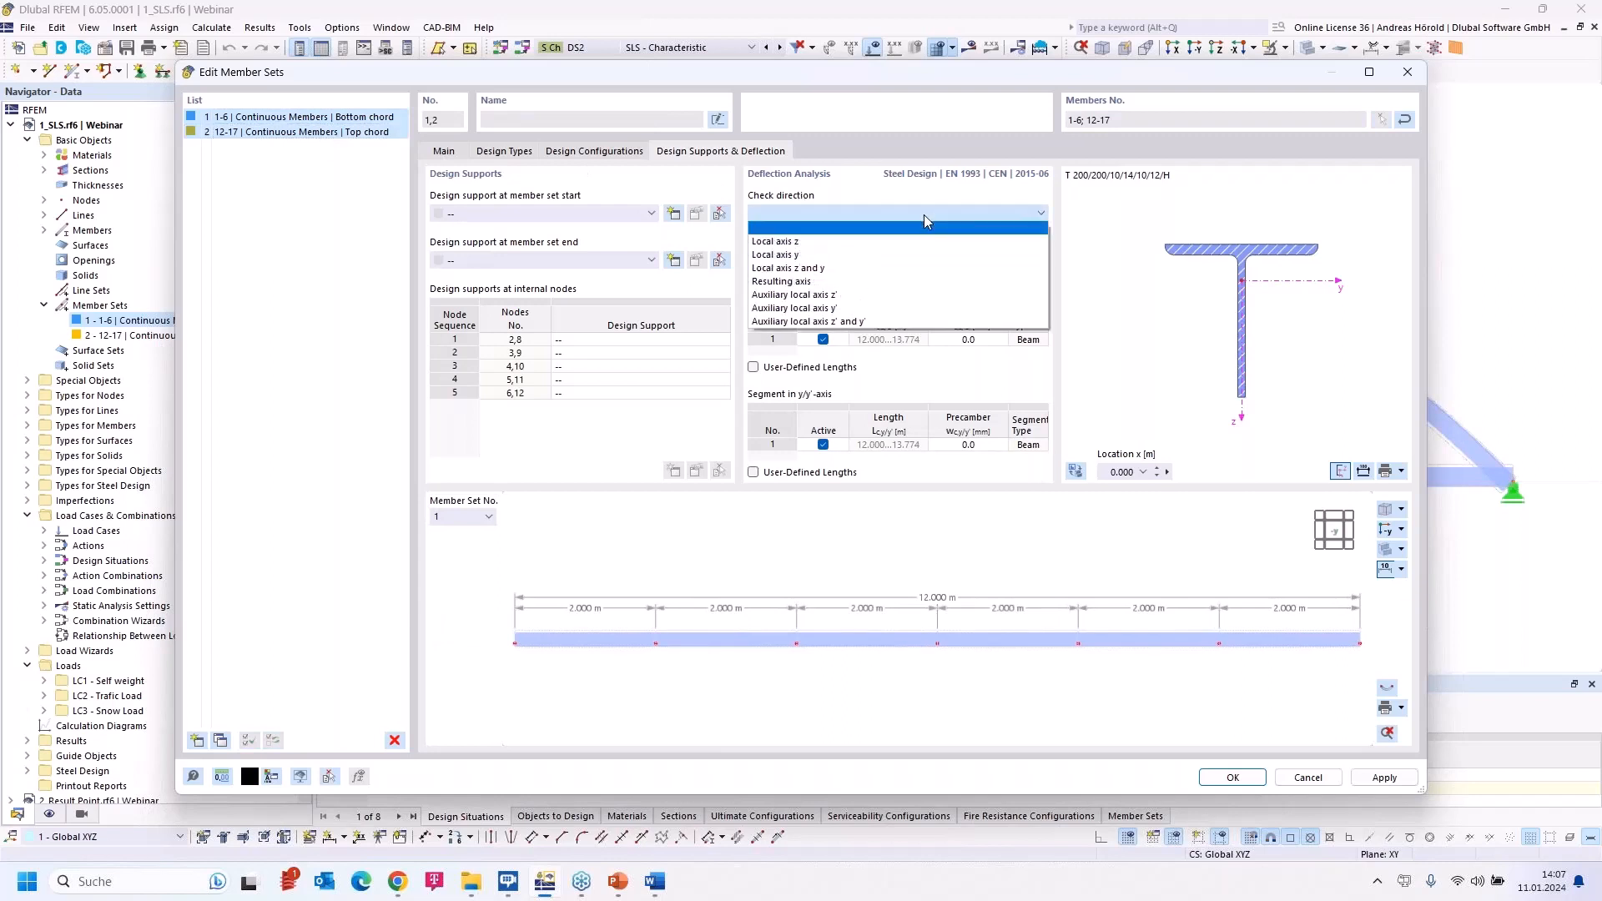
{"action": "left_click", "coordinate": [875, 297]}
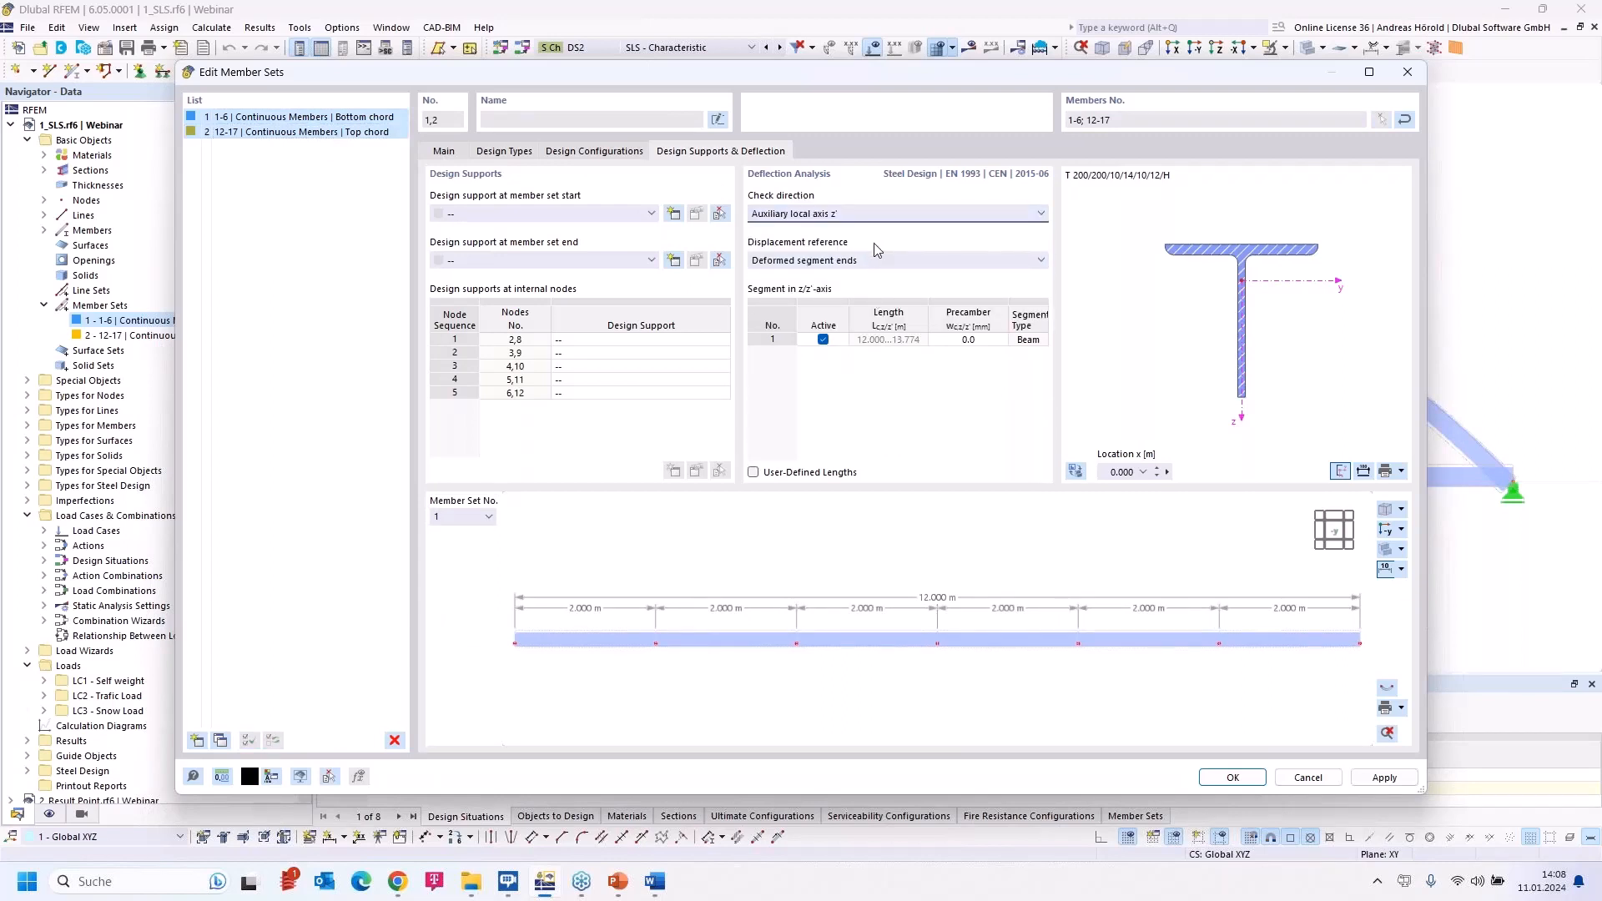
{"action": "left_click", "coordinate": [1233, 778]}
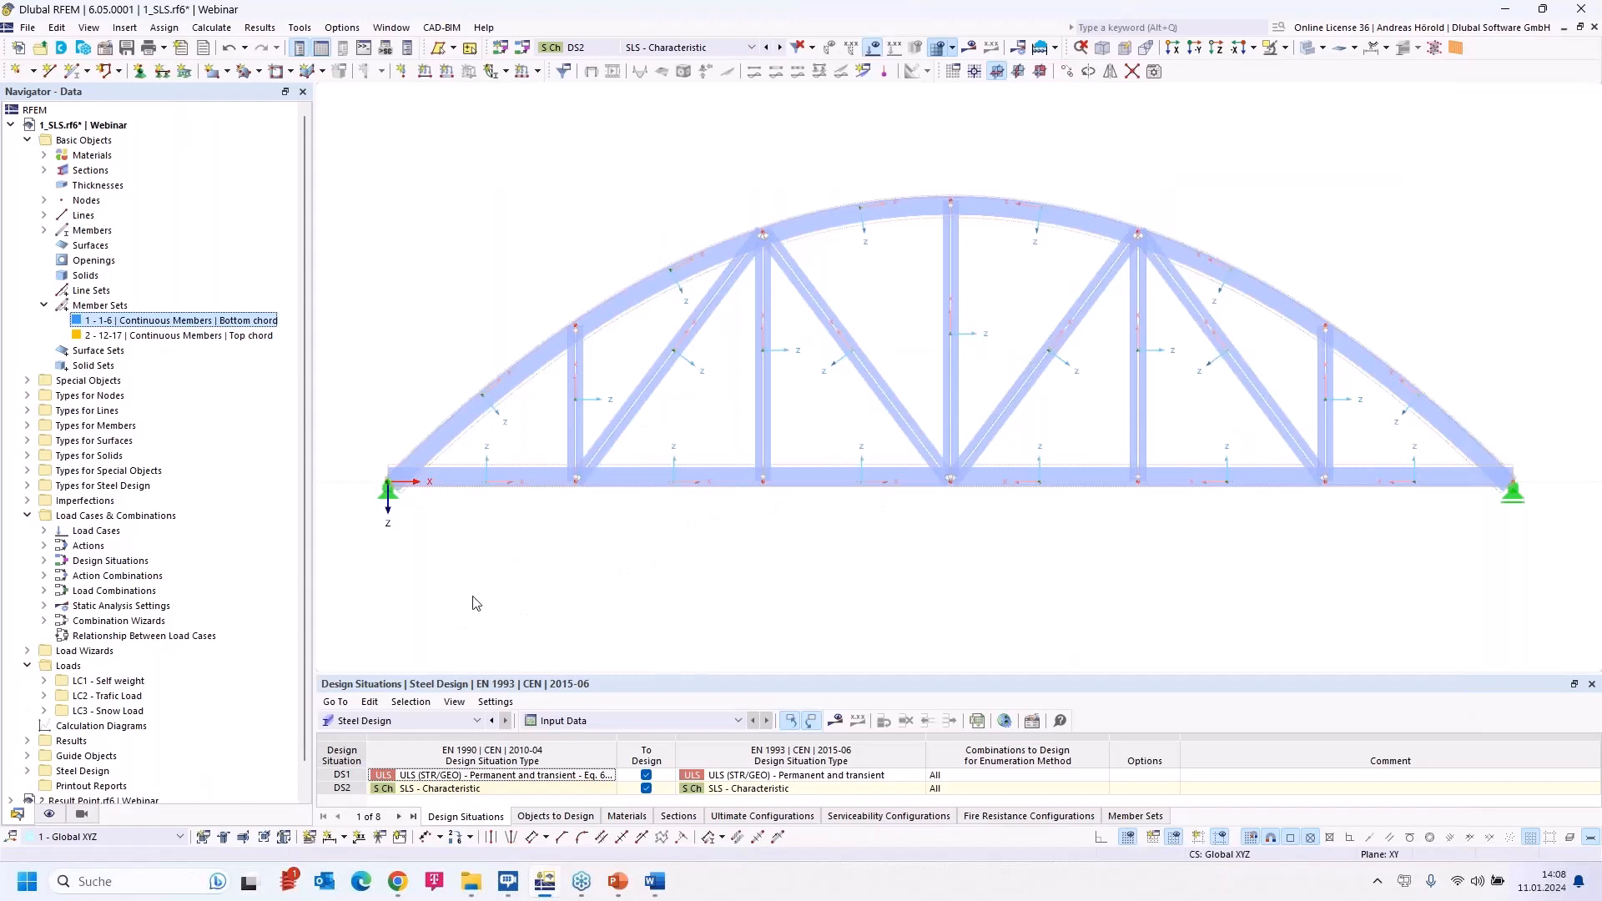
- Hide the member axis systems x, y, z and display the member auxiliary axis systems x', y', z' instead
{"action": "left_click", "coordinate": [49, 814]}
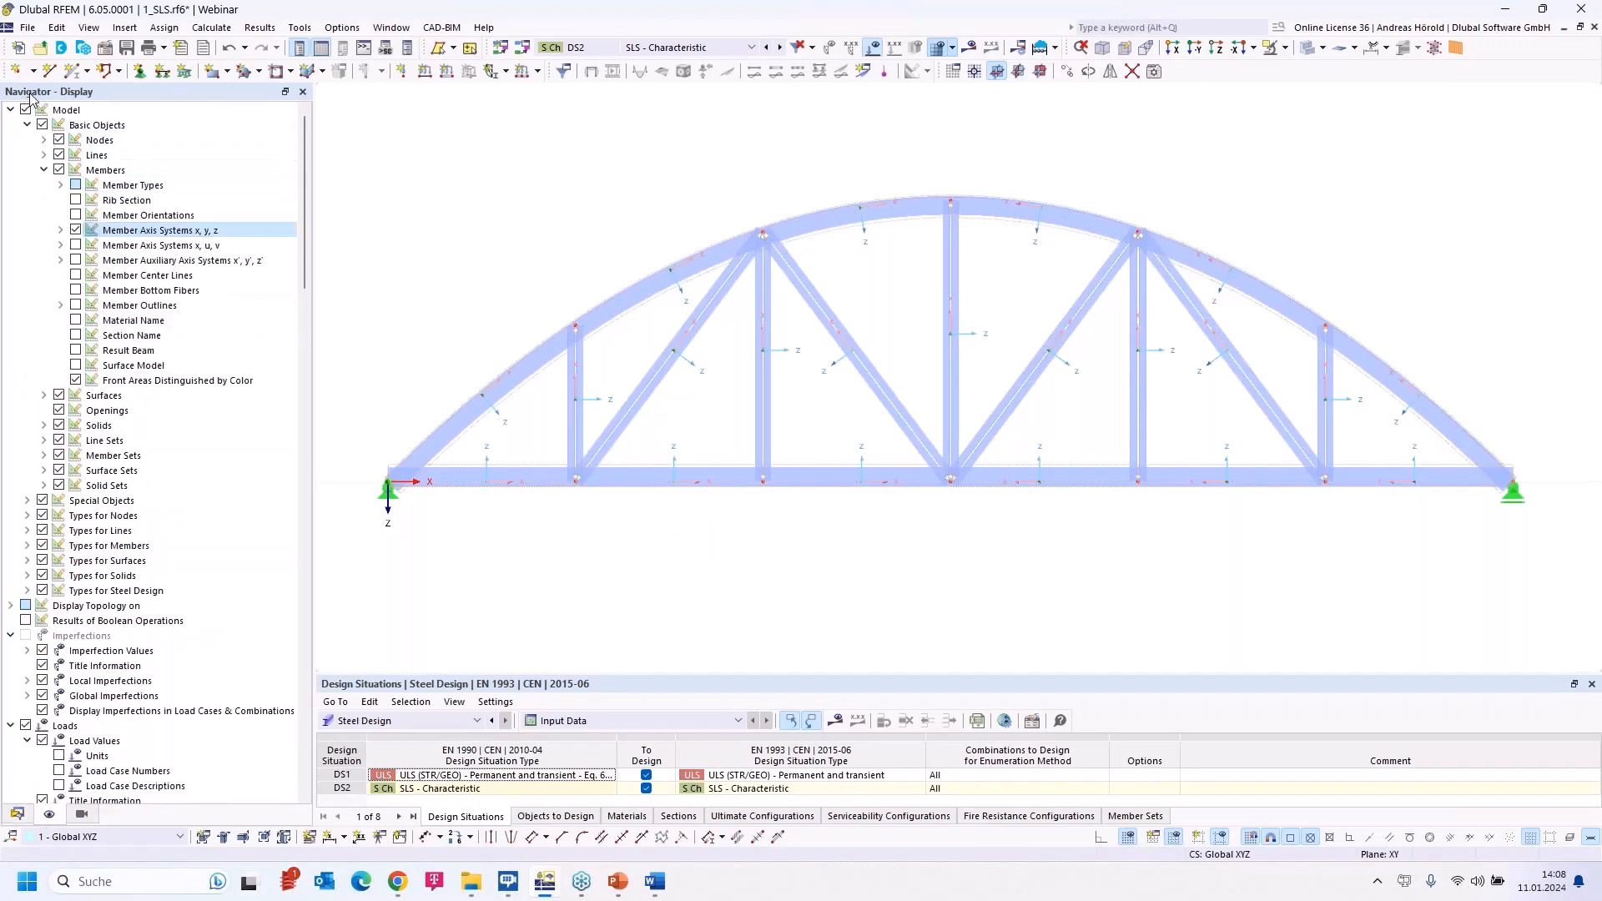
{"action": "left_click", "coordinate": [76, 230]}
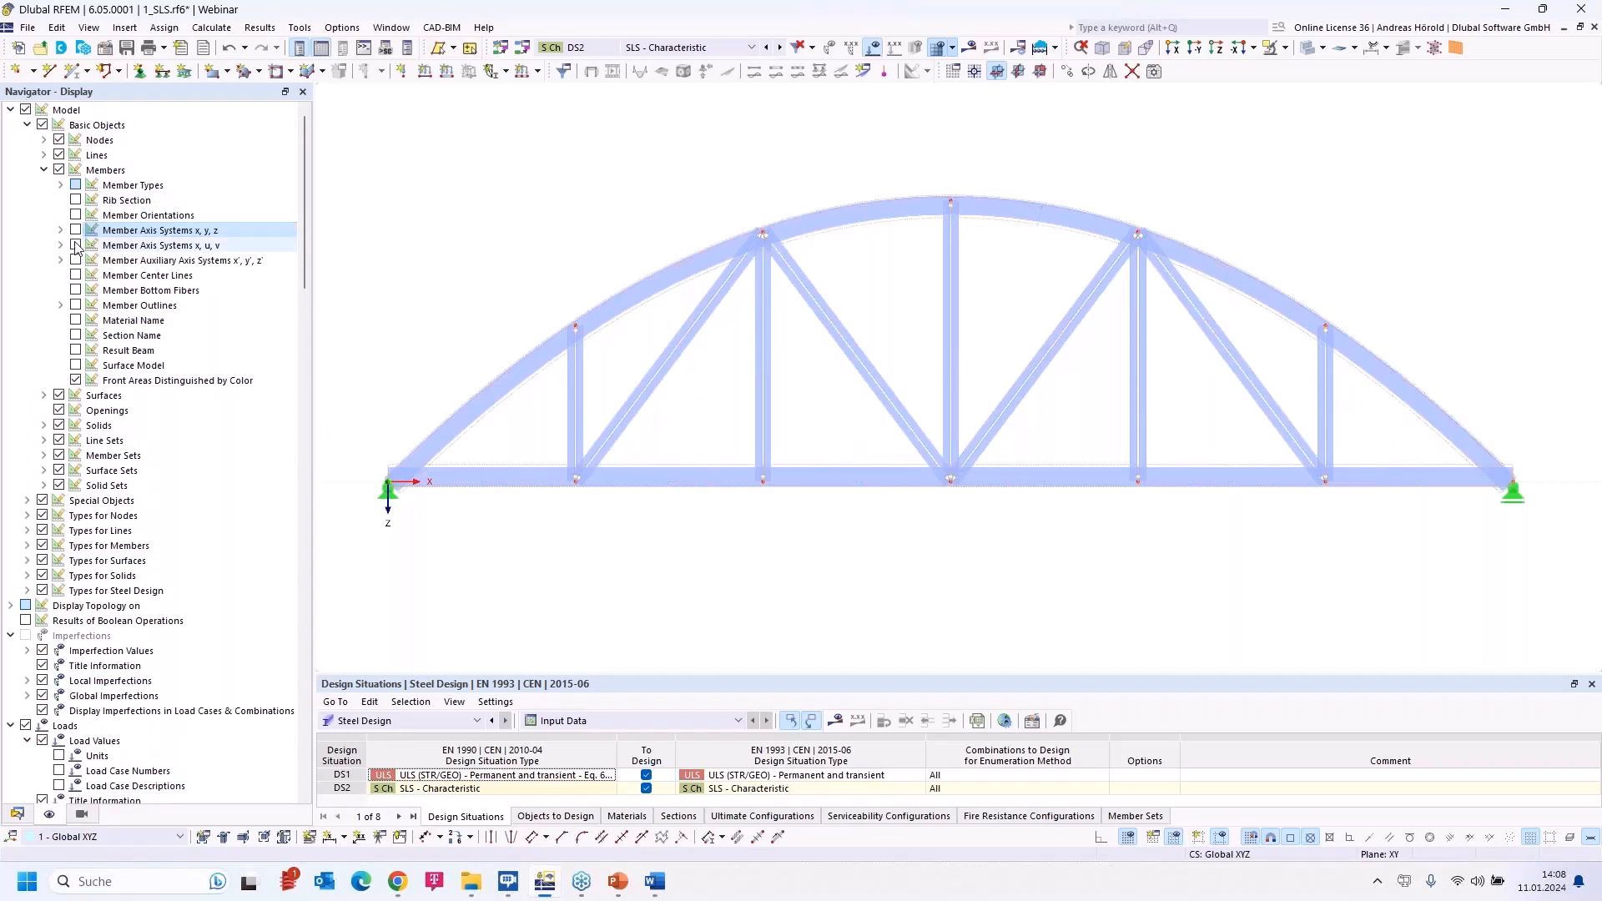
{"action": "left_click", "coordinate": [76, 261]}
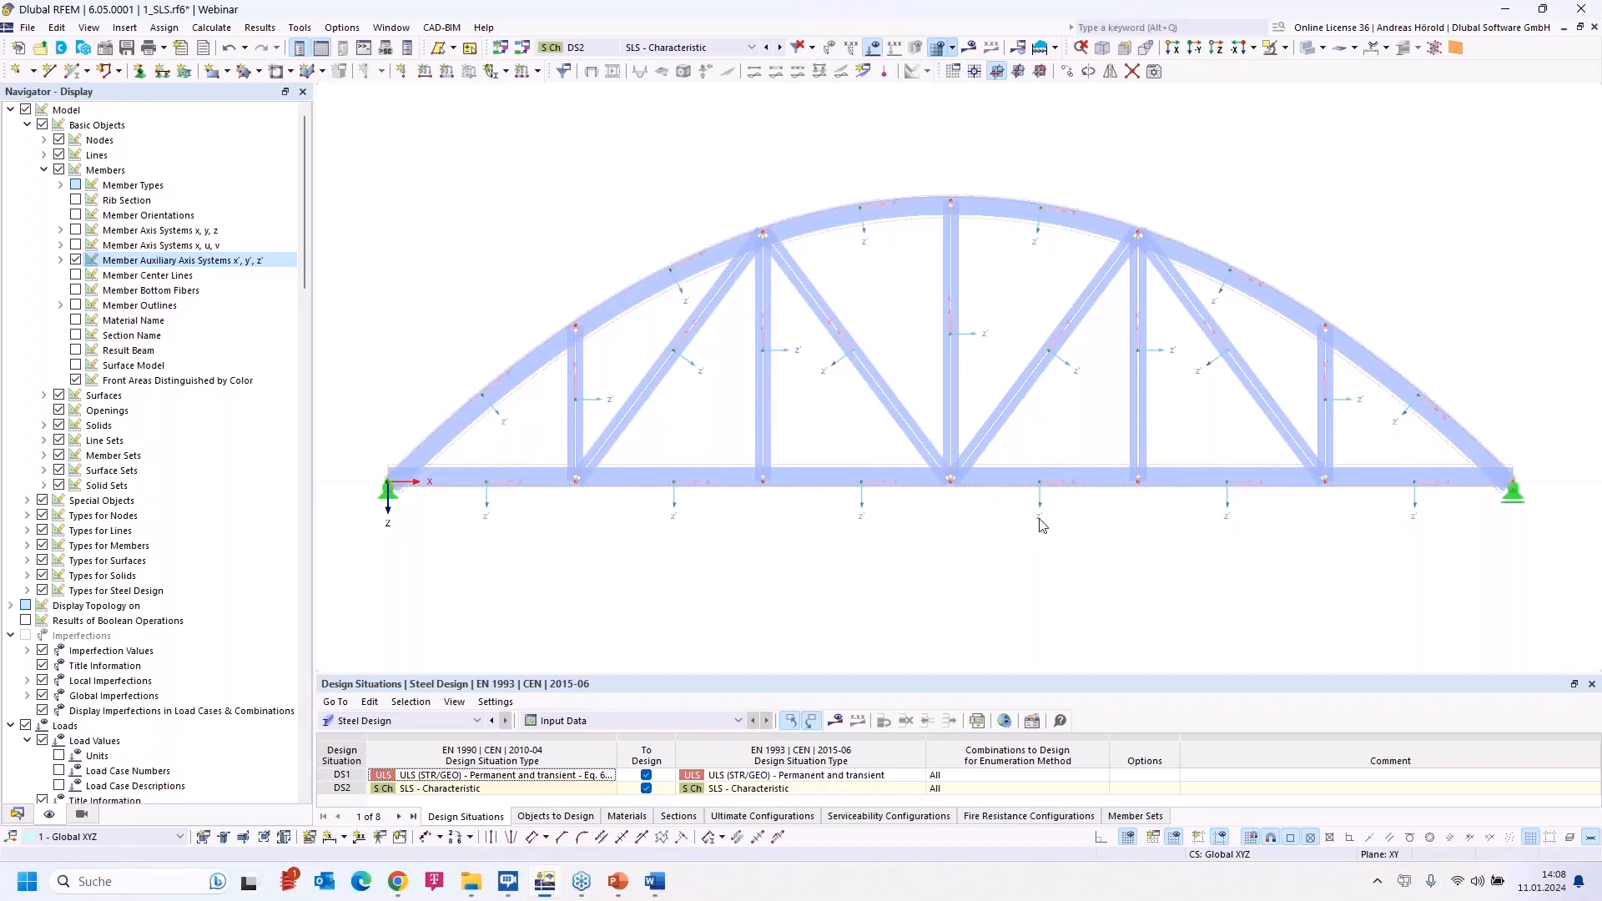
- Calculate the steel design and show only the Serviceability Limit State ratios on members, with the control panel moved off the truss
{"action": "left_click", "coordinate": [840, 722]}
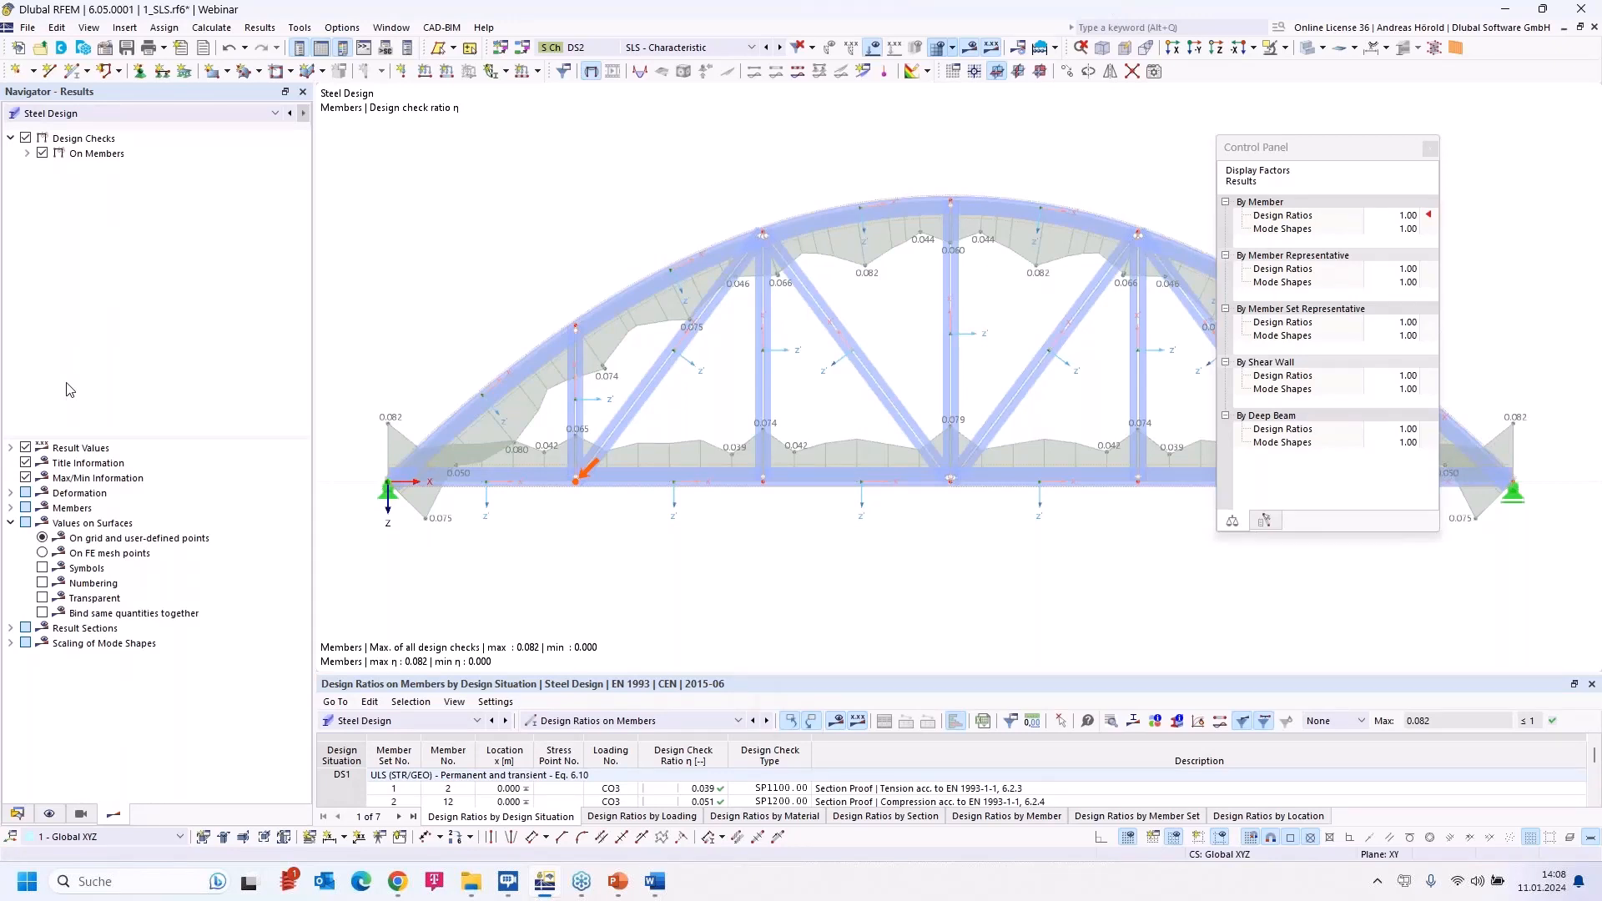
{"action": "left_click", "coordinate": [25, 154]}
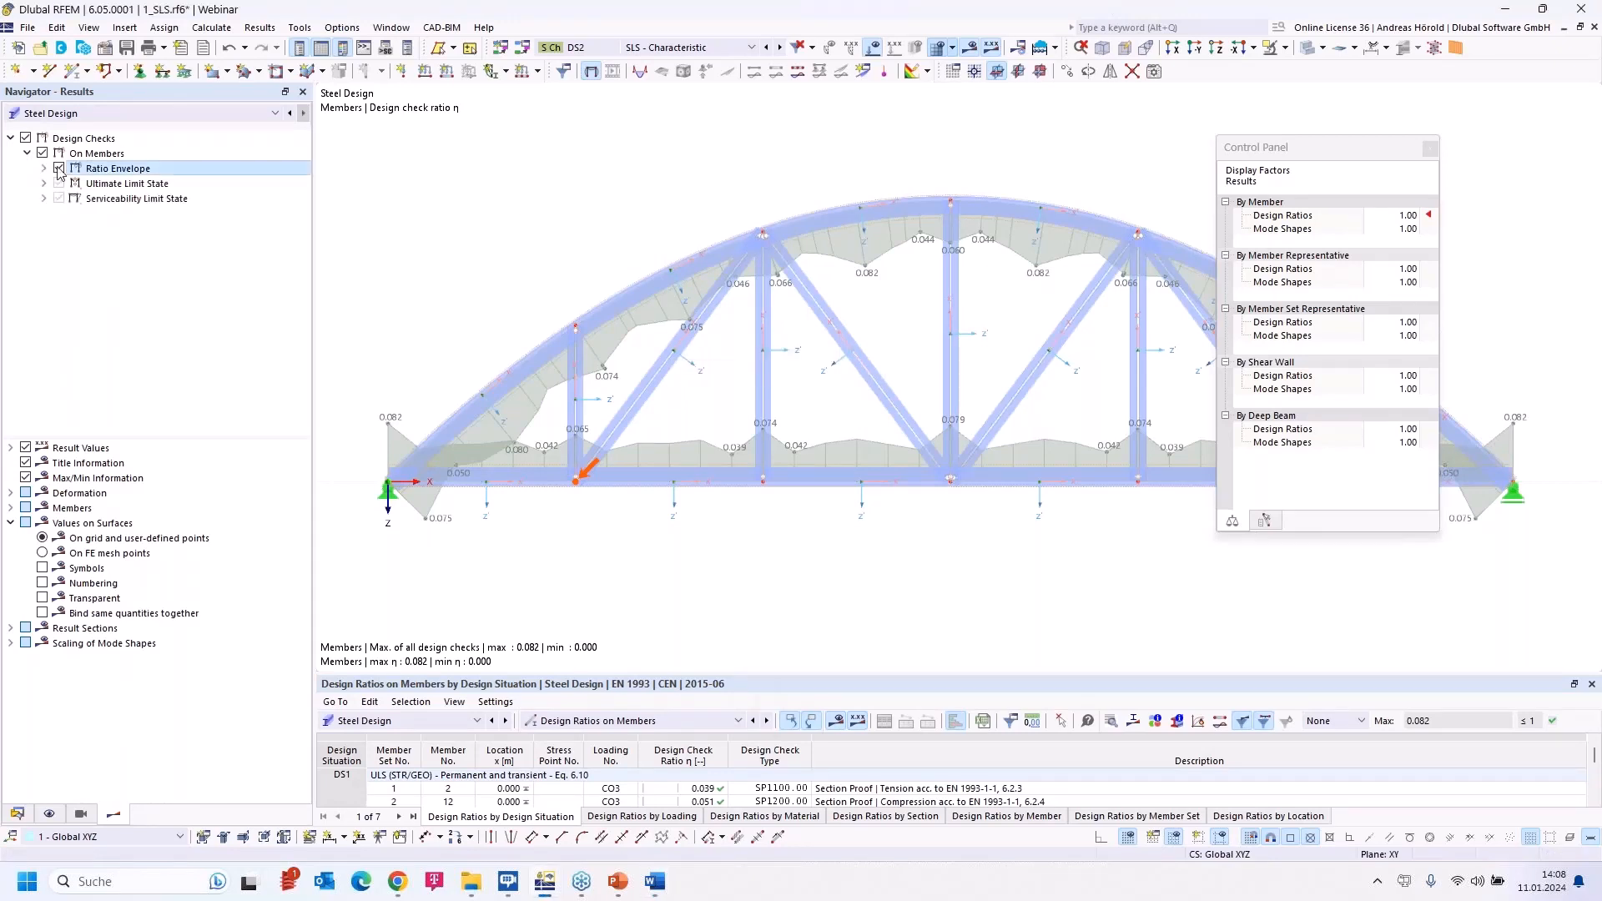
{"action": "left_click", "coordinate": [43, 183]}
{"action": "left_click", "coordinate": [58, 183]}
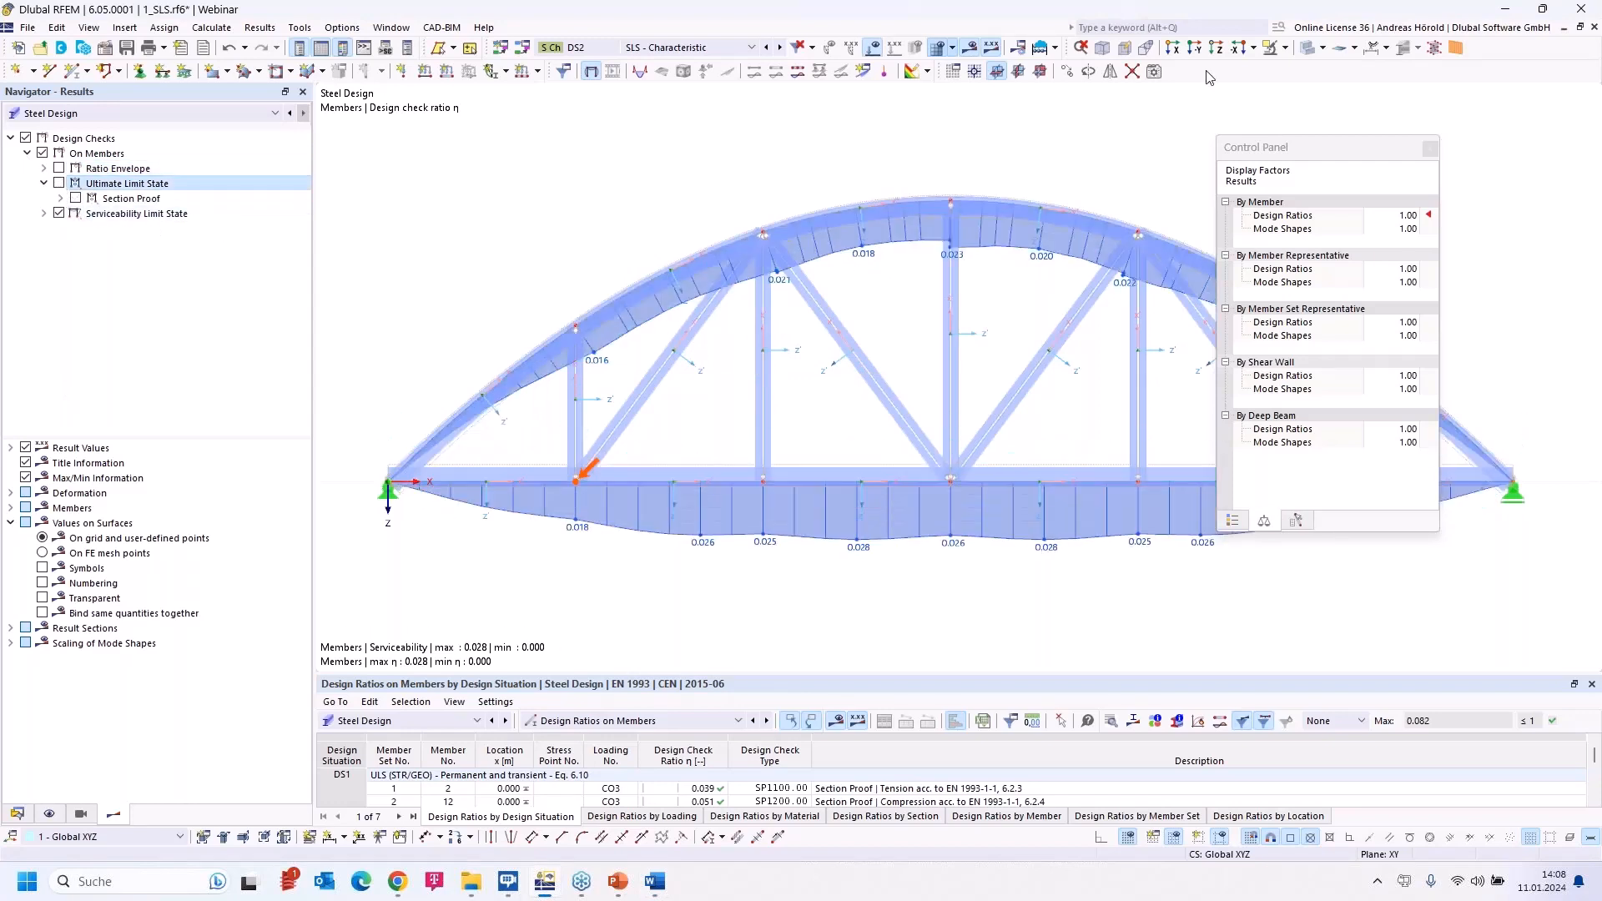
{"action": "left_click_drag", "start_coordinate": [1343, 148], "coordinate": [1485, 100]}
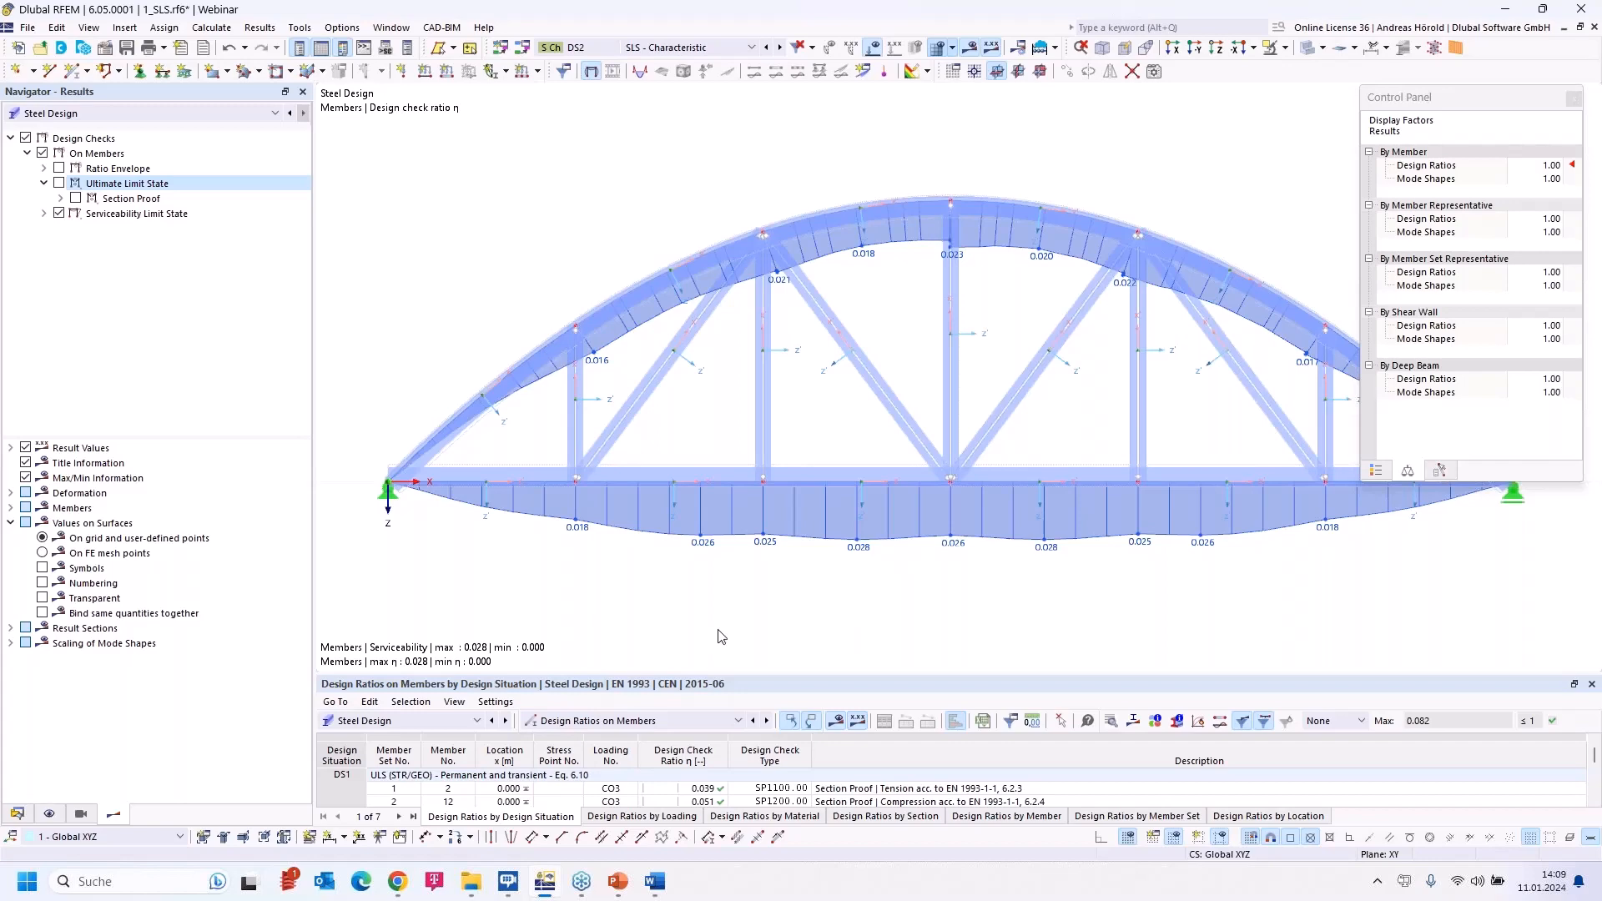
- Switch to the model 2_Result Point.rf6 and display the surface result values on FE mesh points
{"action": "left_click", "coordinate": [17, 813]}
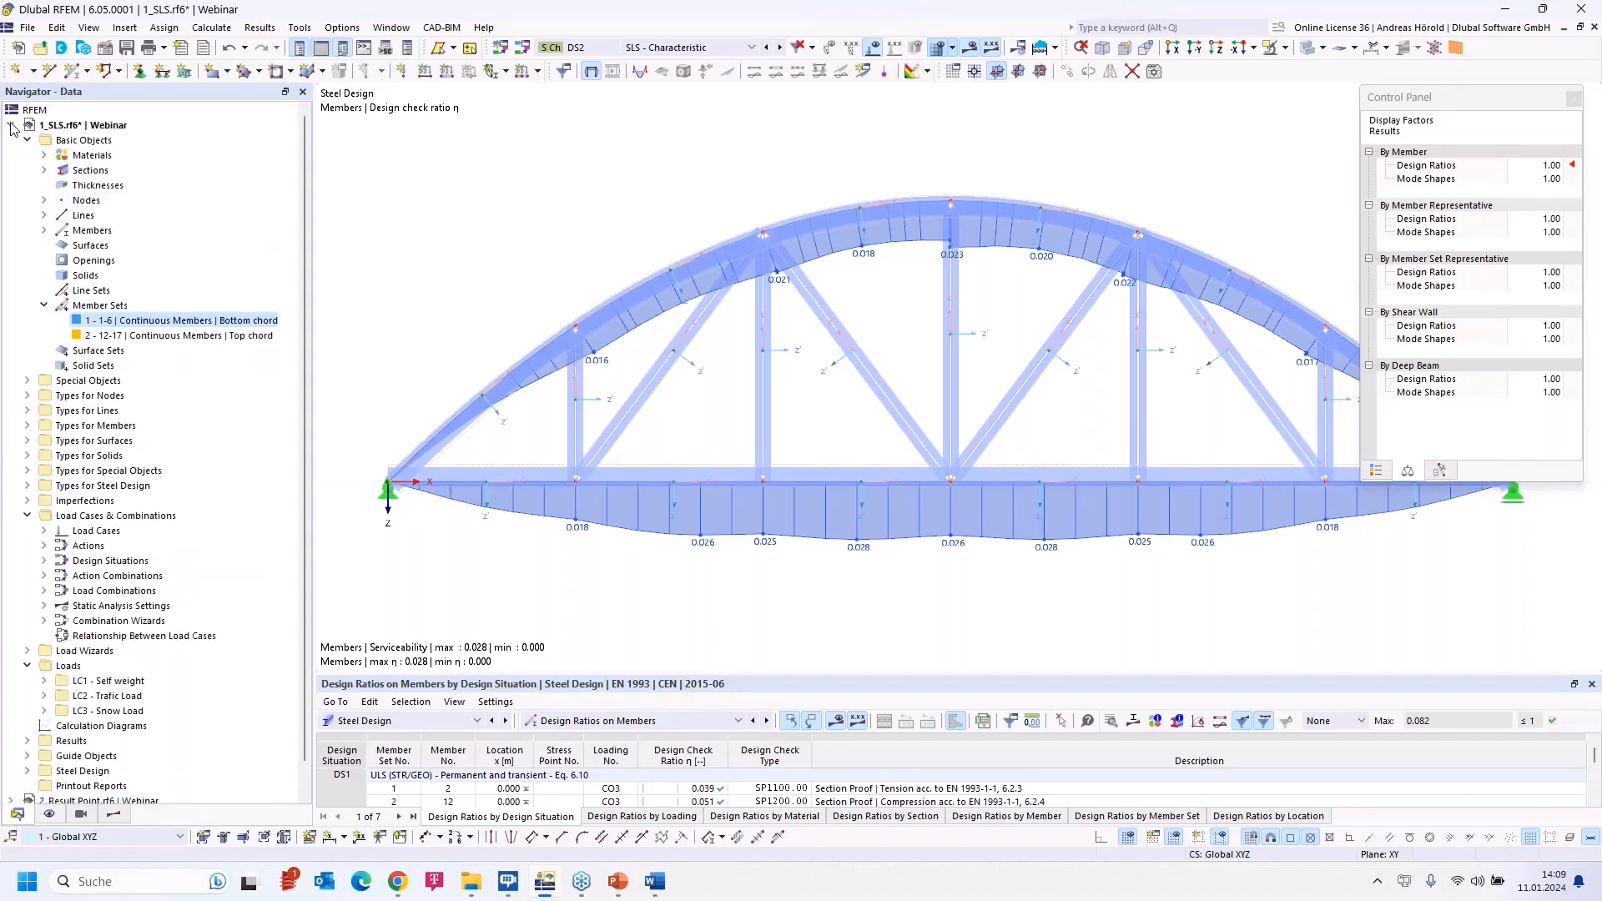
{"action": "left_click", "coordinate": [10, 125]}
{"action": "left_click", "coordinate": [106, 140]}
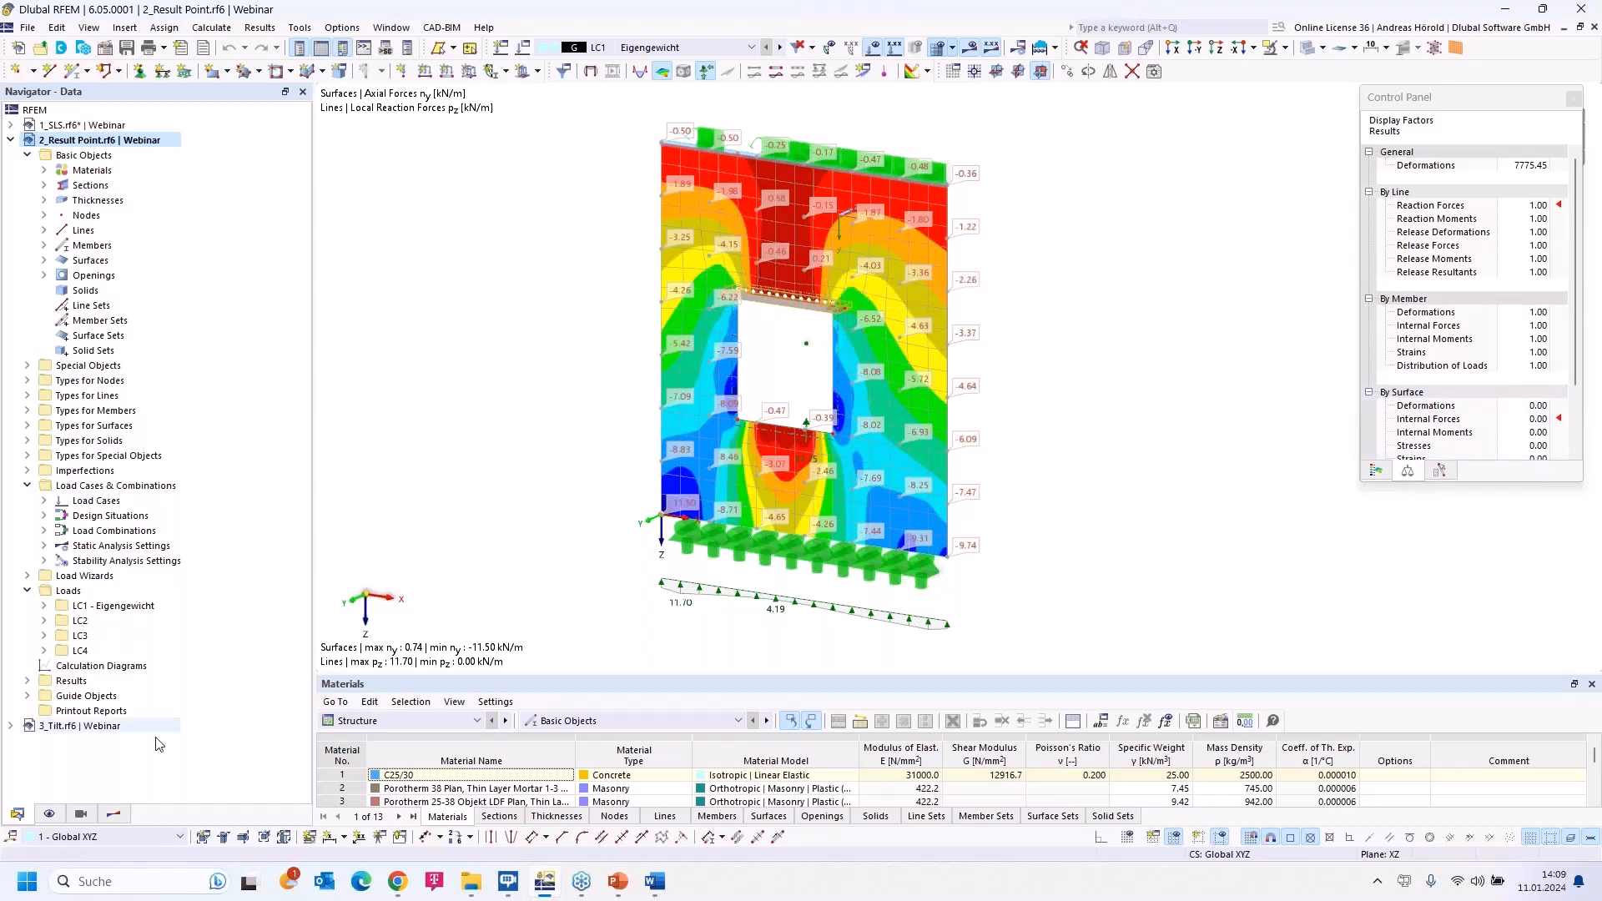
{"action": "left_click", "coordinate": [116, 816]}
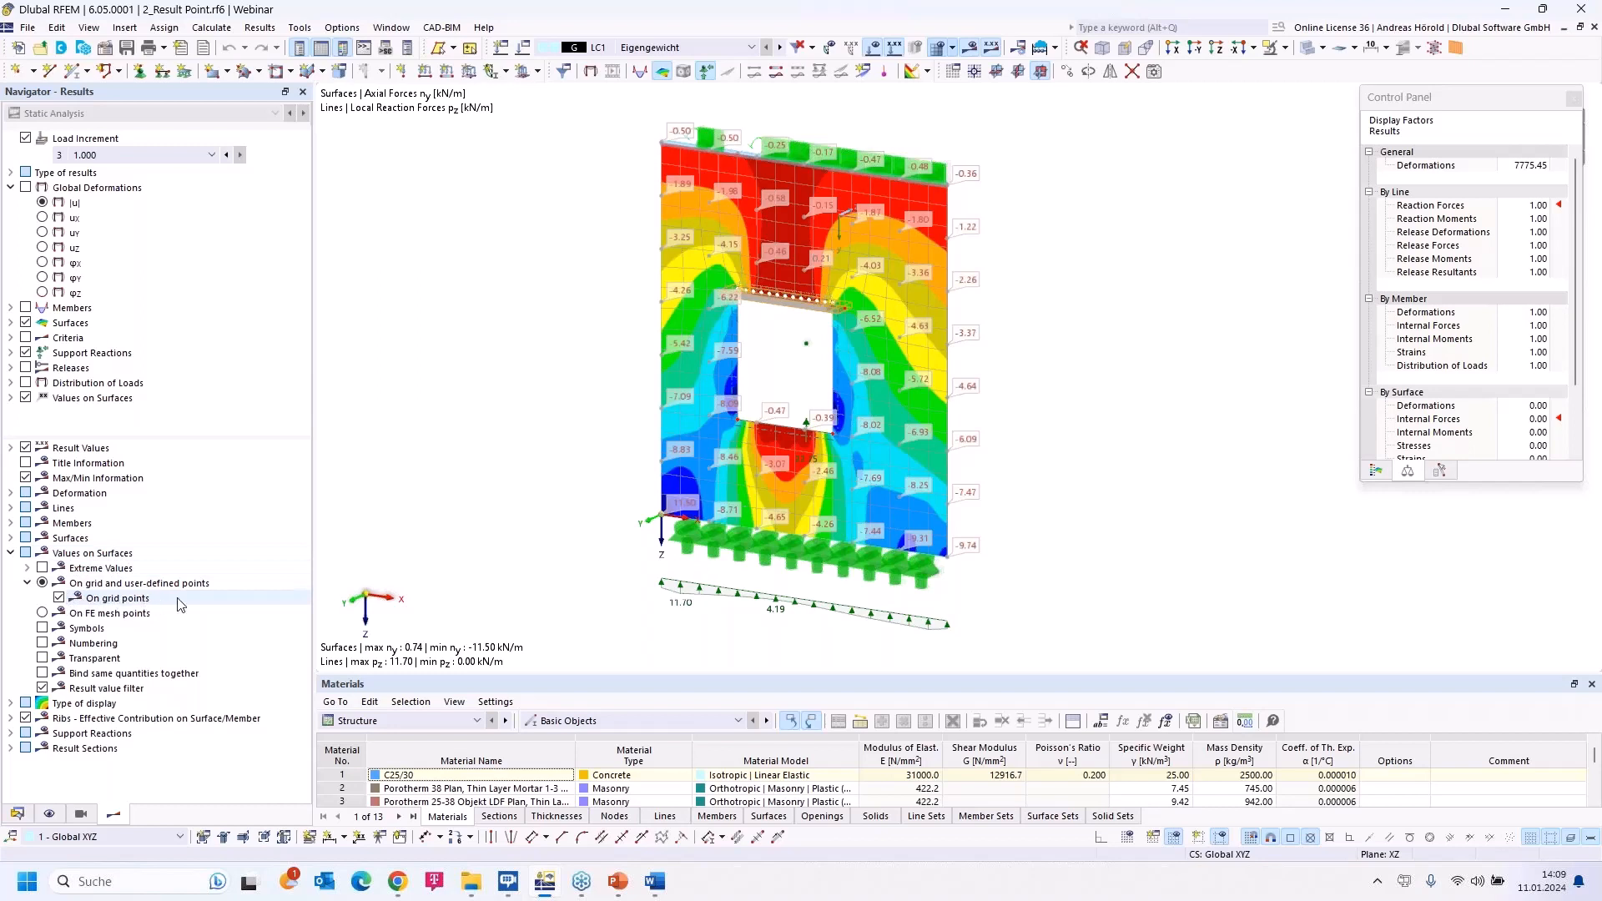
{"action": "left_click", "coordinate": [41, 613]}
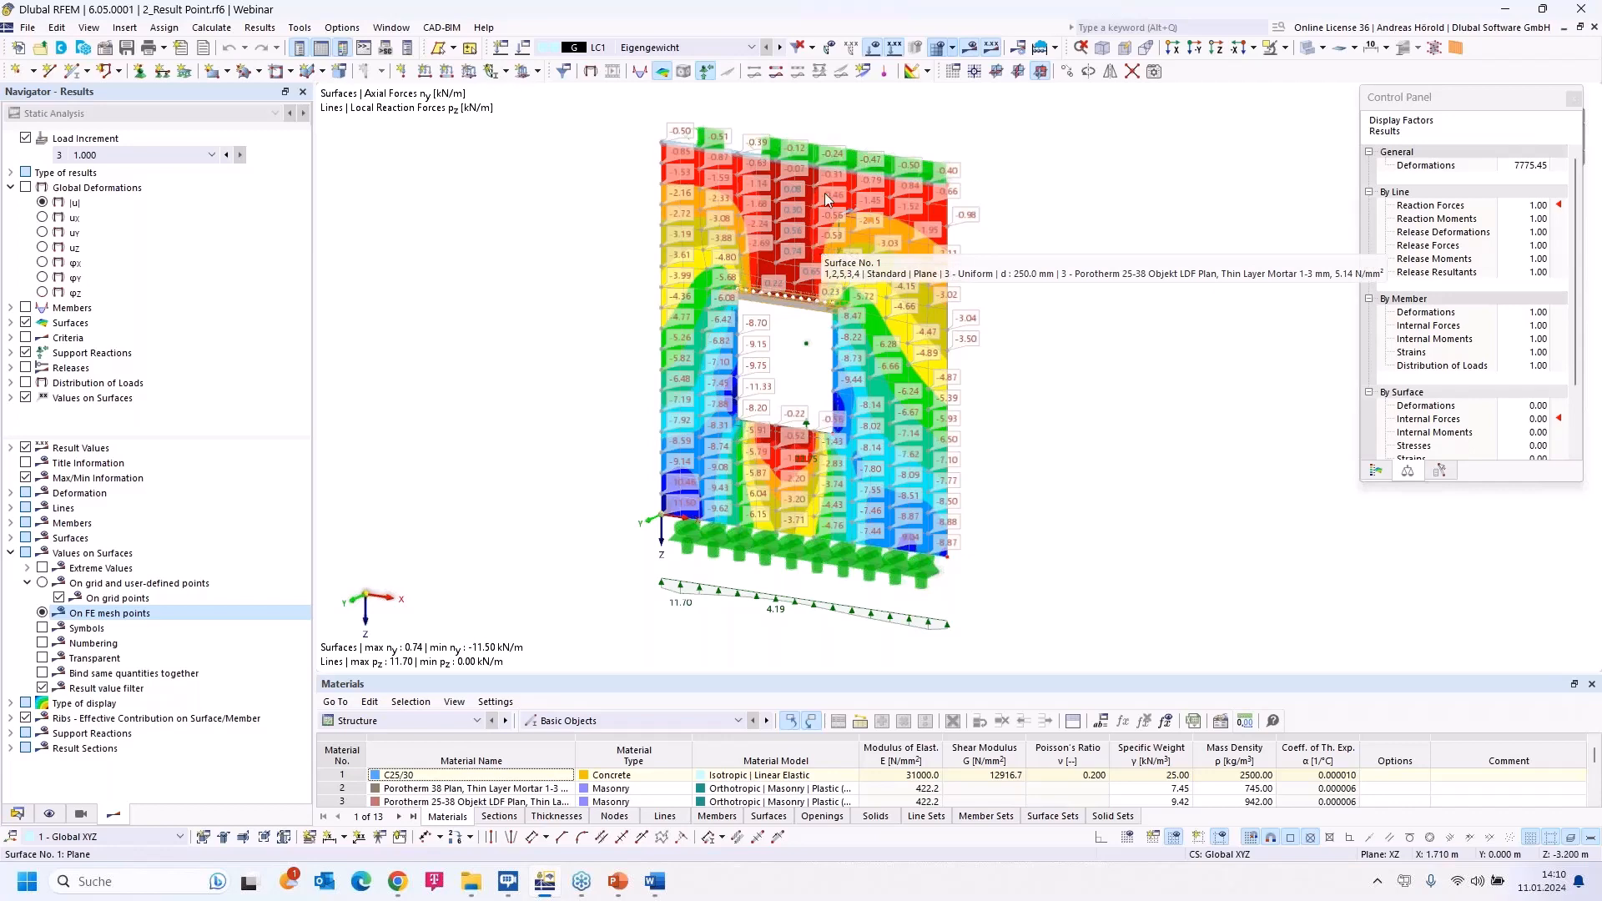
- Check the target length of finite elements in the mesh settings, leaving the settings unmodified
{"action": "left_click", "coordinate": [953, 49]}
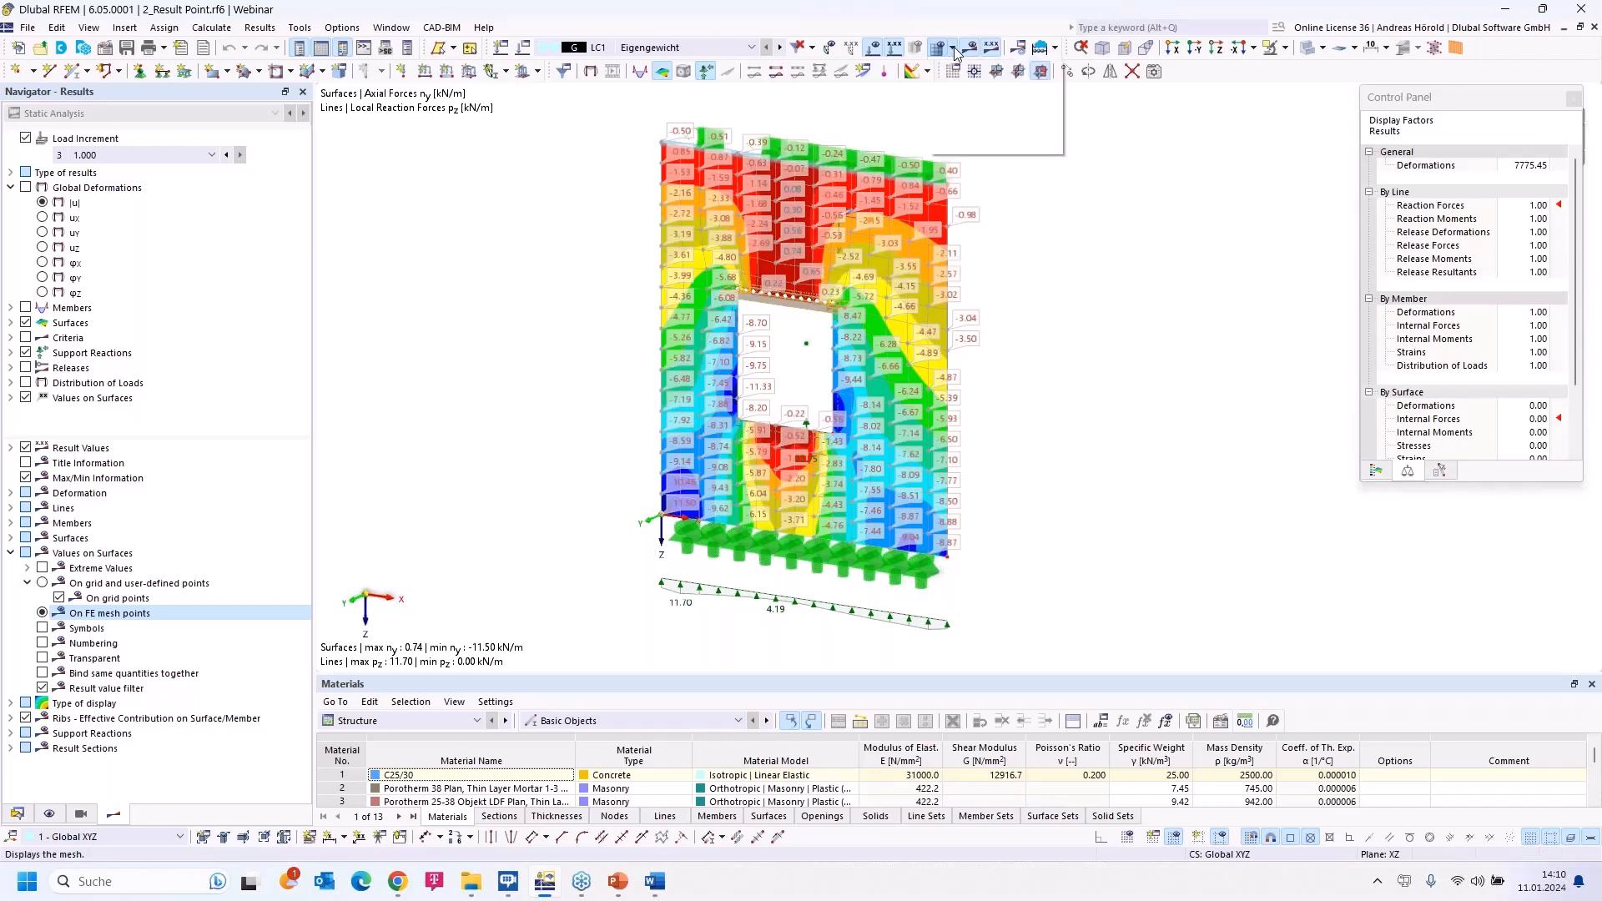
{"action": "left_click", "coordinate": [989, 71]}
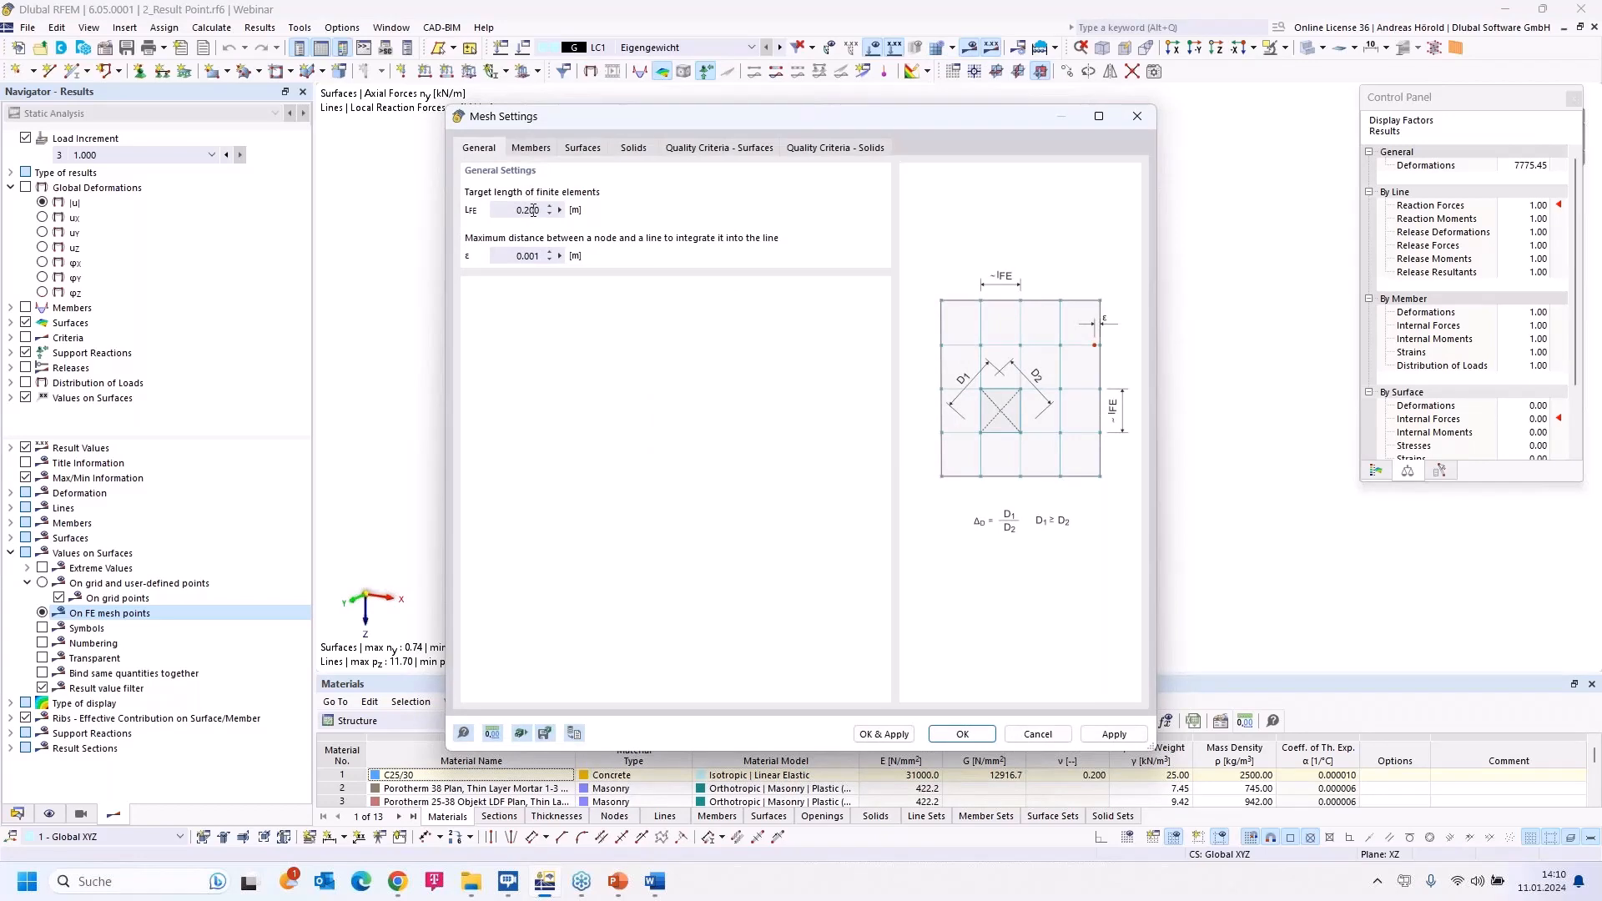
{"action": "left_click", "coordinate": [1048, 735]}
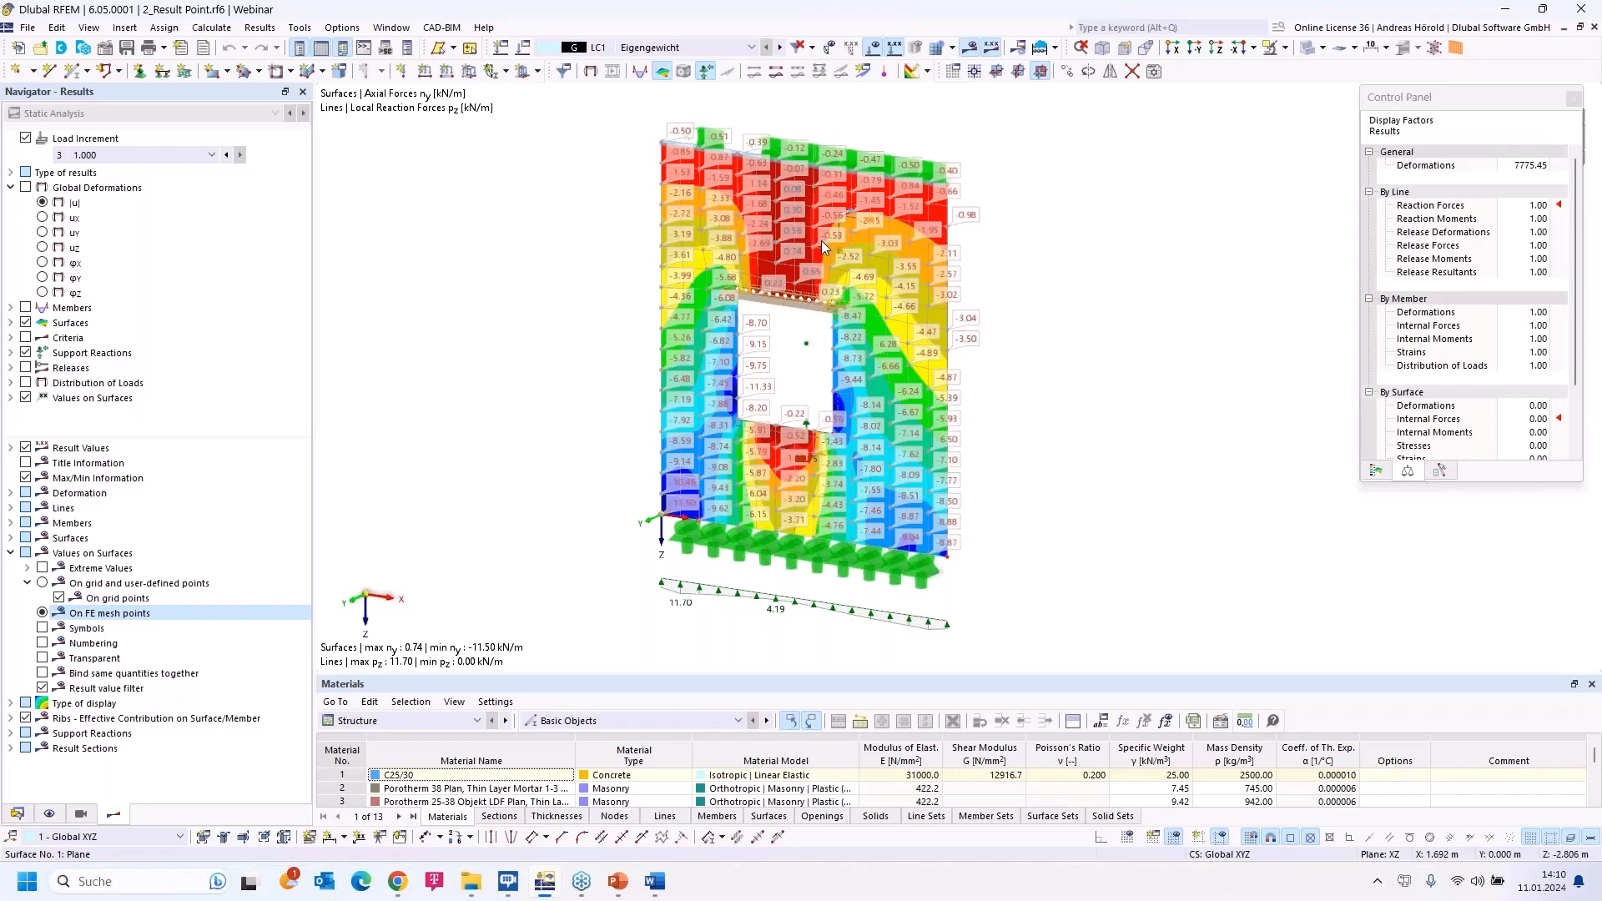
- Show the surface values on grid and user-defined points and review the result grid settings of Surface No. 1
{"action": "left_click", "coordinate": [42, 584]}
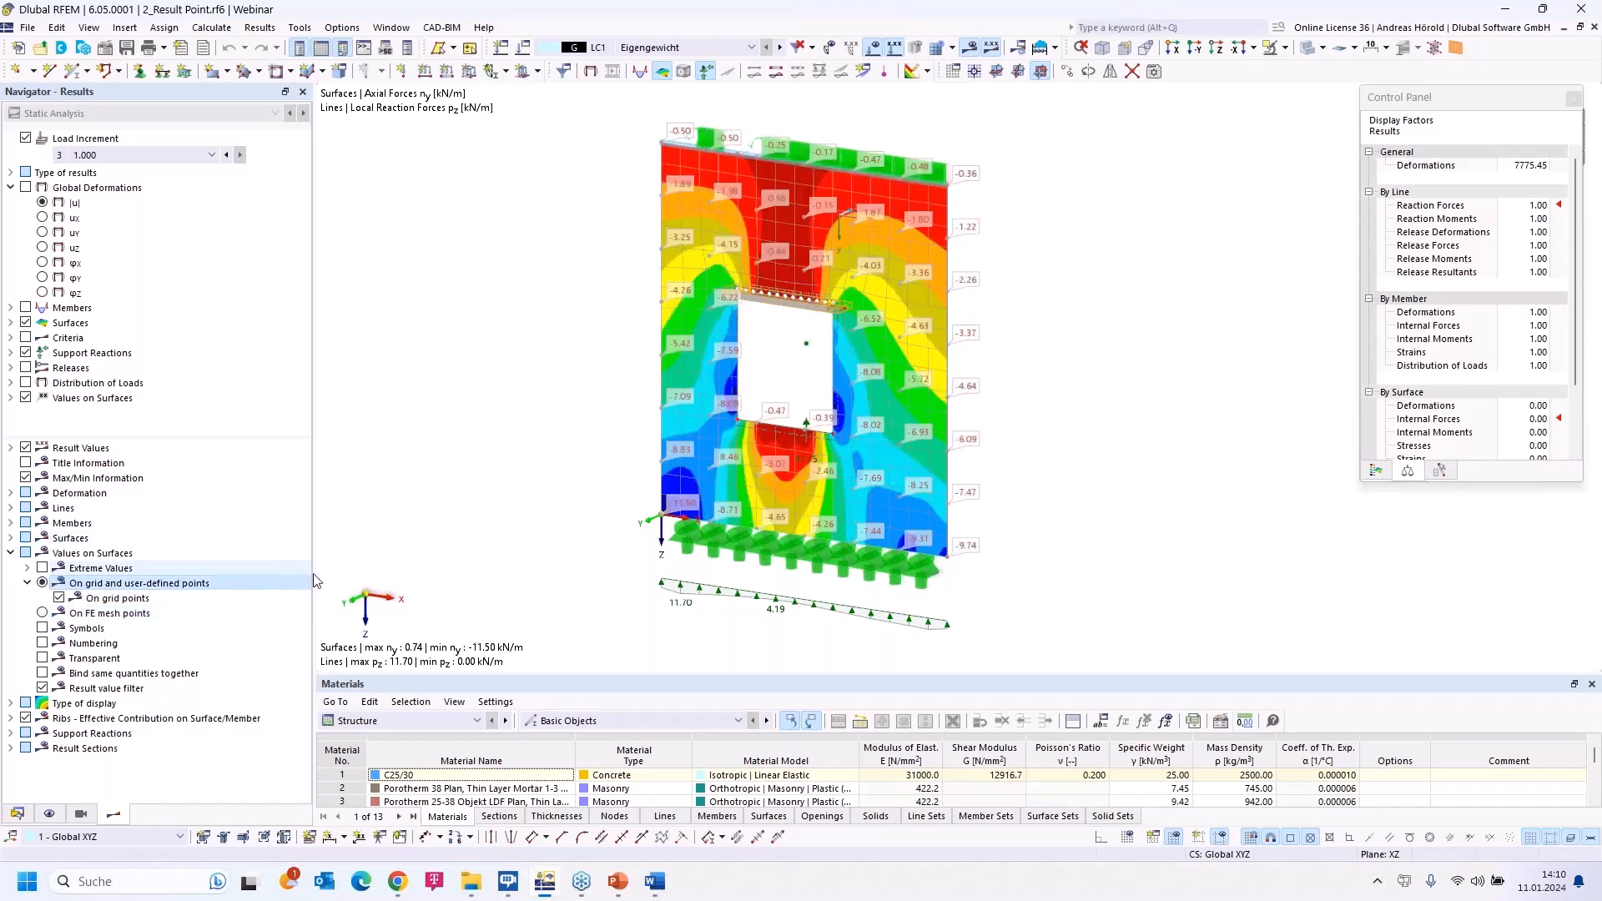
{"action": "double_click", "coordinate": [675, 368]}
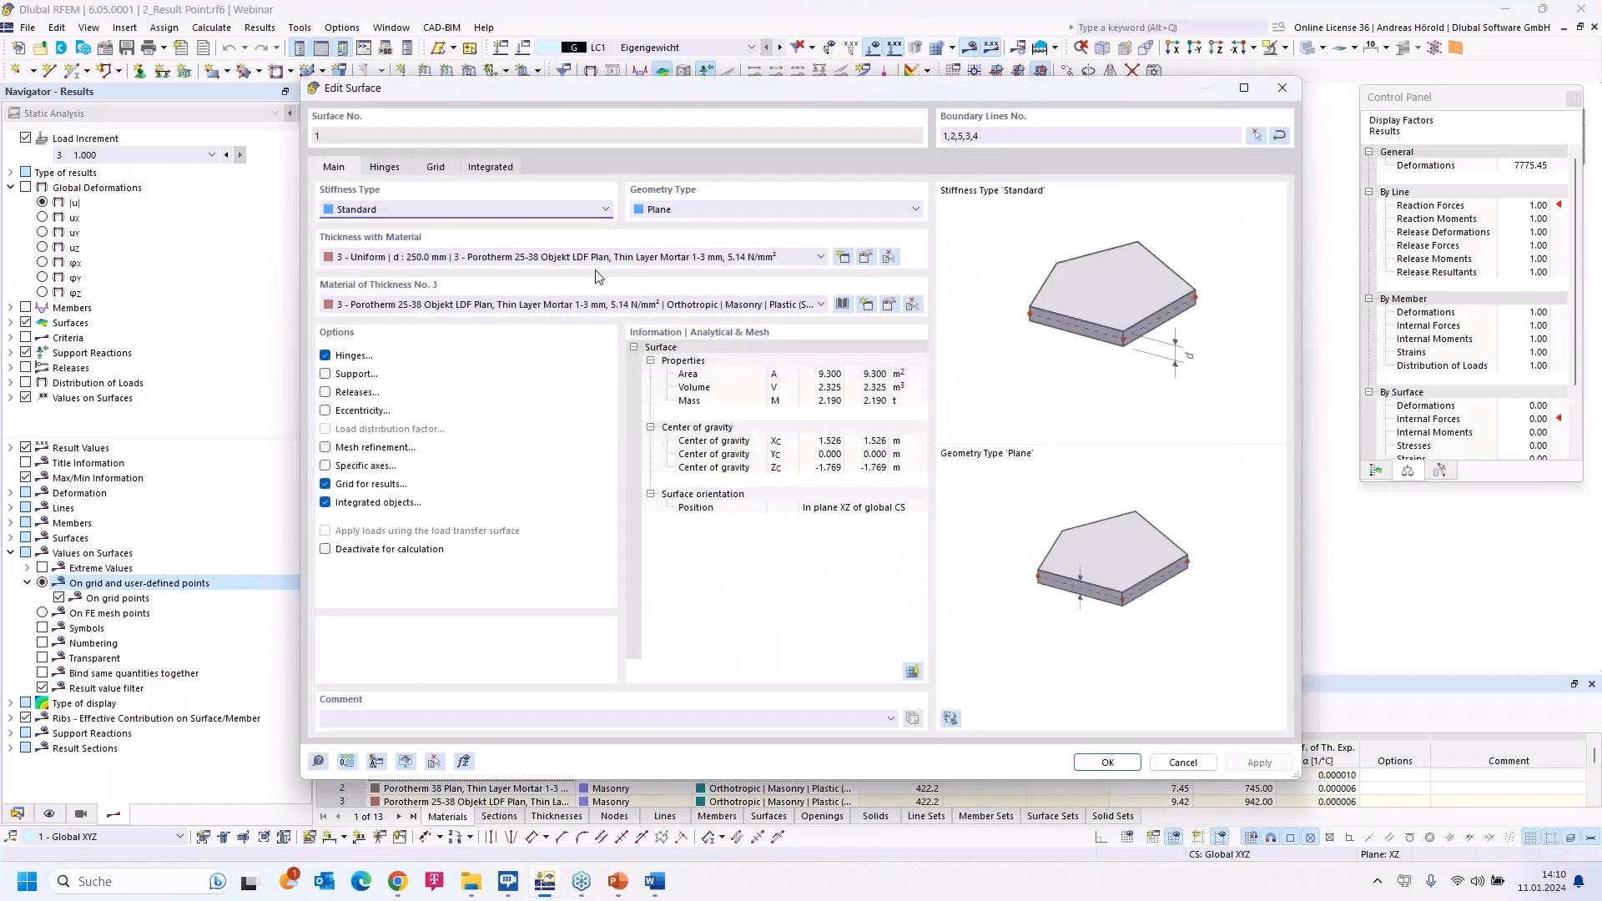
{"action": "left_click", "coordinate": [435, 168]}
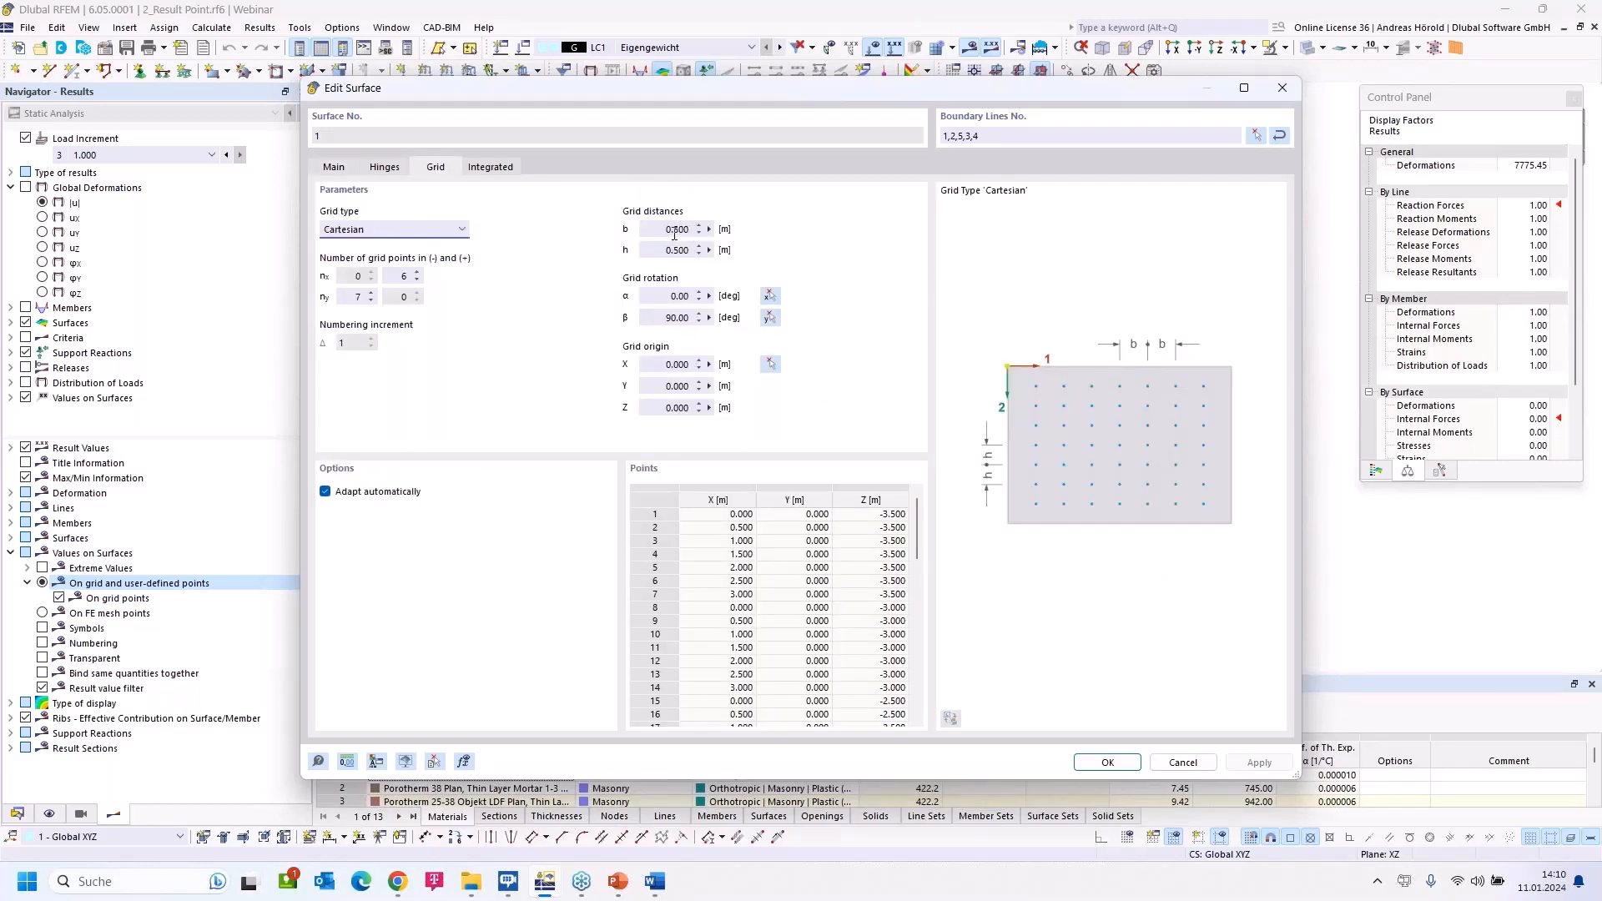
{"action": "left_click", "coordinate": [1183, 762]}
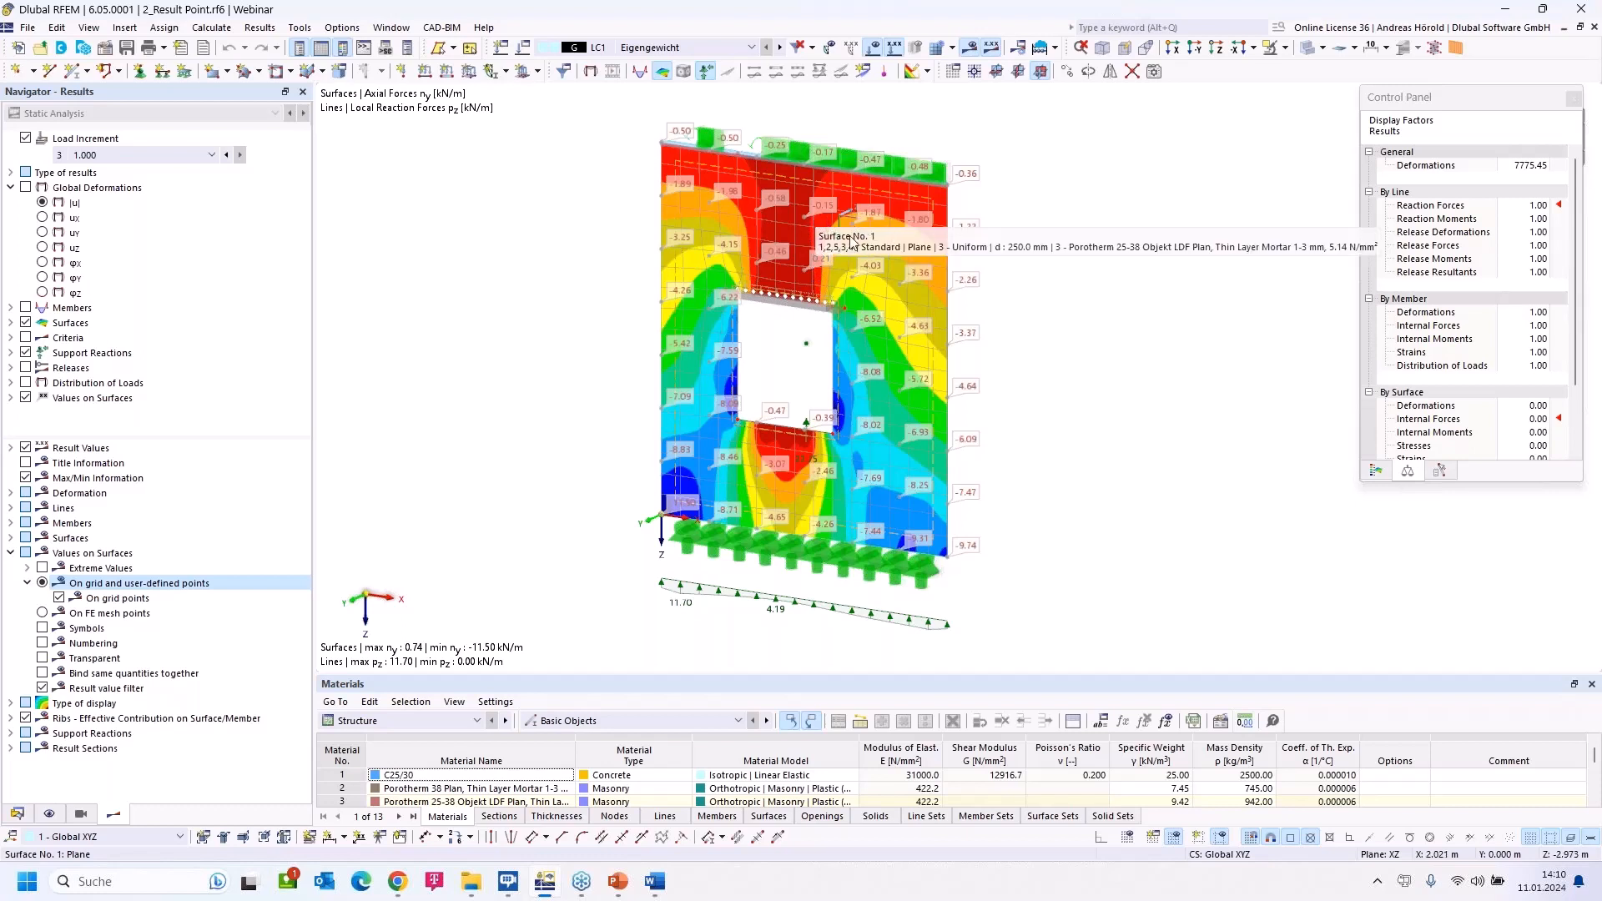
- Turn off the surface result values on grid points
{"action": "left_click", "coordinate": [60, 598]}
{"action": "left_click", "coordinate": [59, 598]}
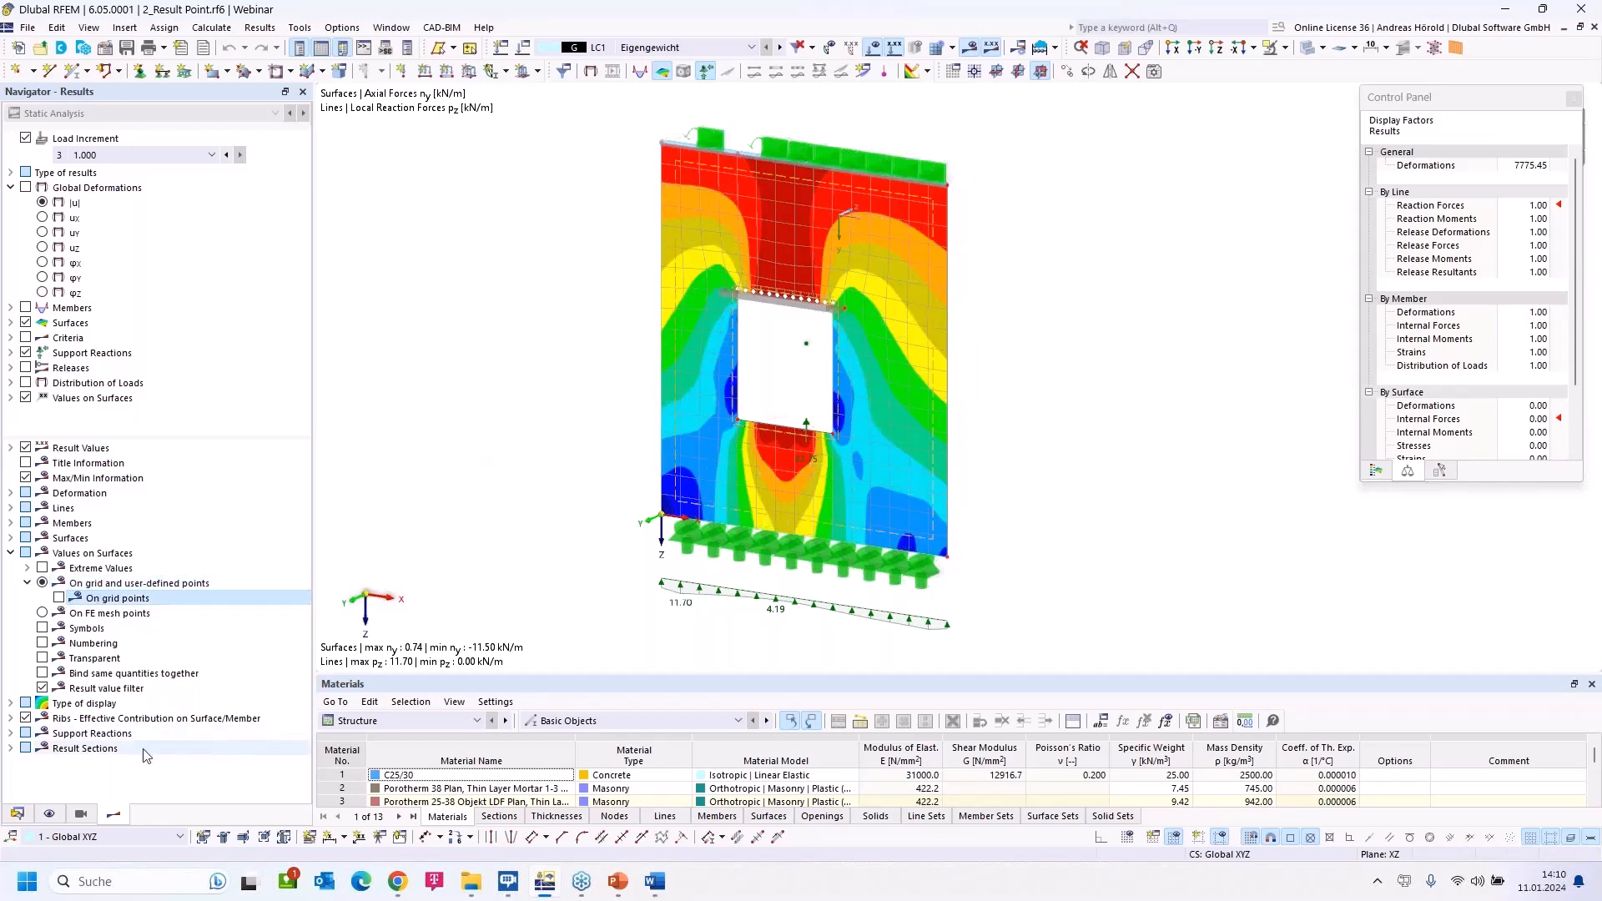
- Create an additional surface result point at X 2.200, Y 0.000, Z -2.600 m, picked on the wall and assigned to surface 1
{"action": "left_click", "coordinate": [17, 814]}
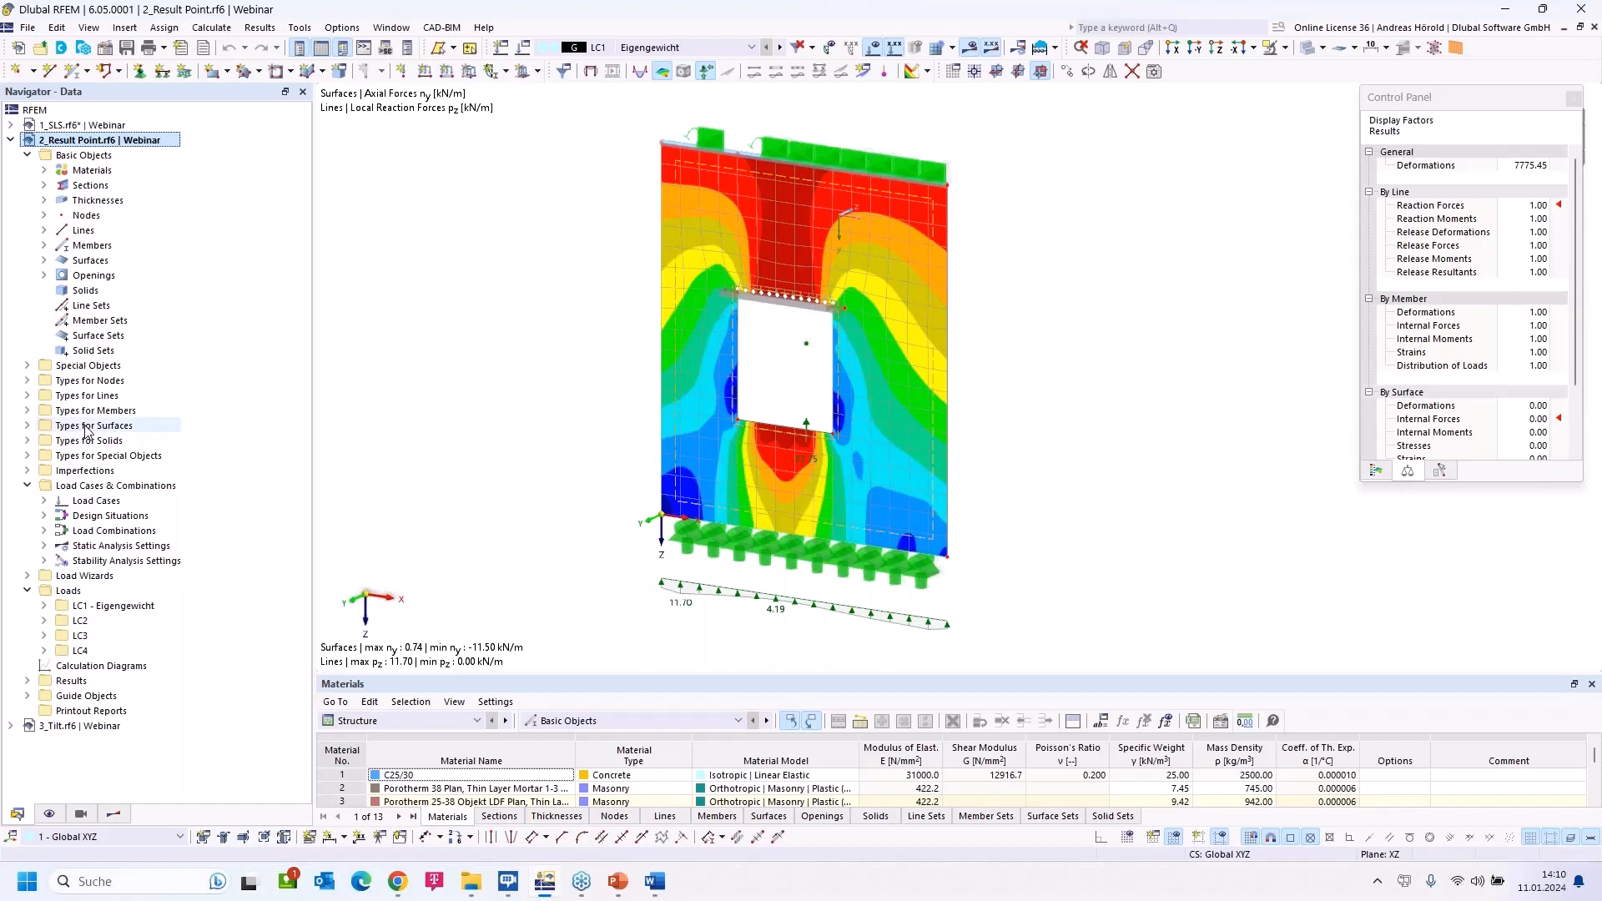
{"action": "left_click", "coordinate": [27, 425]}
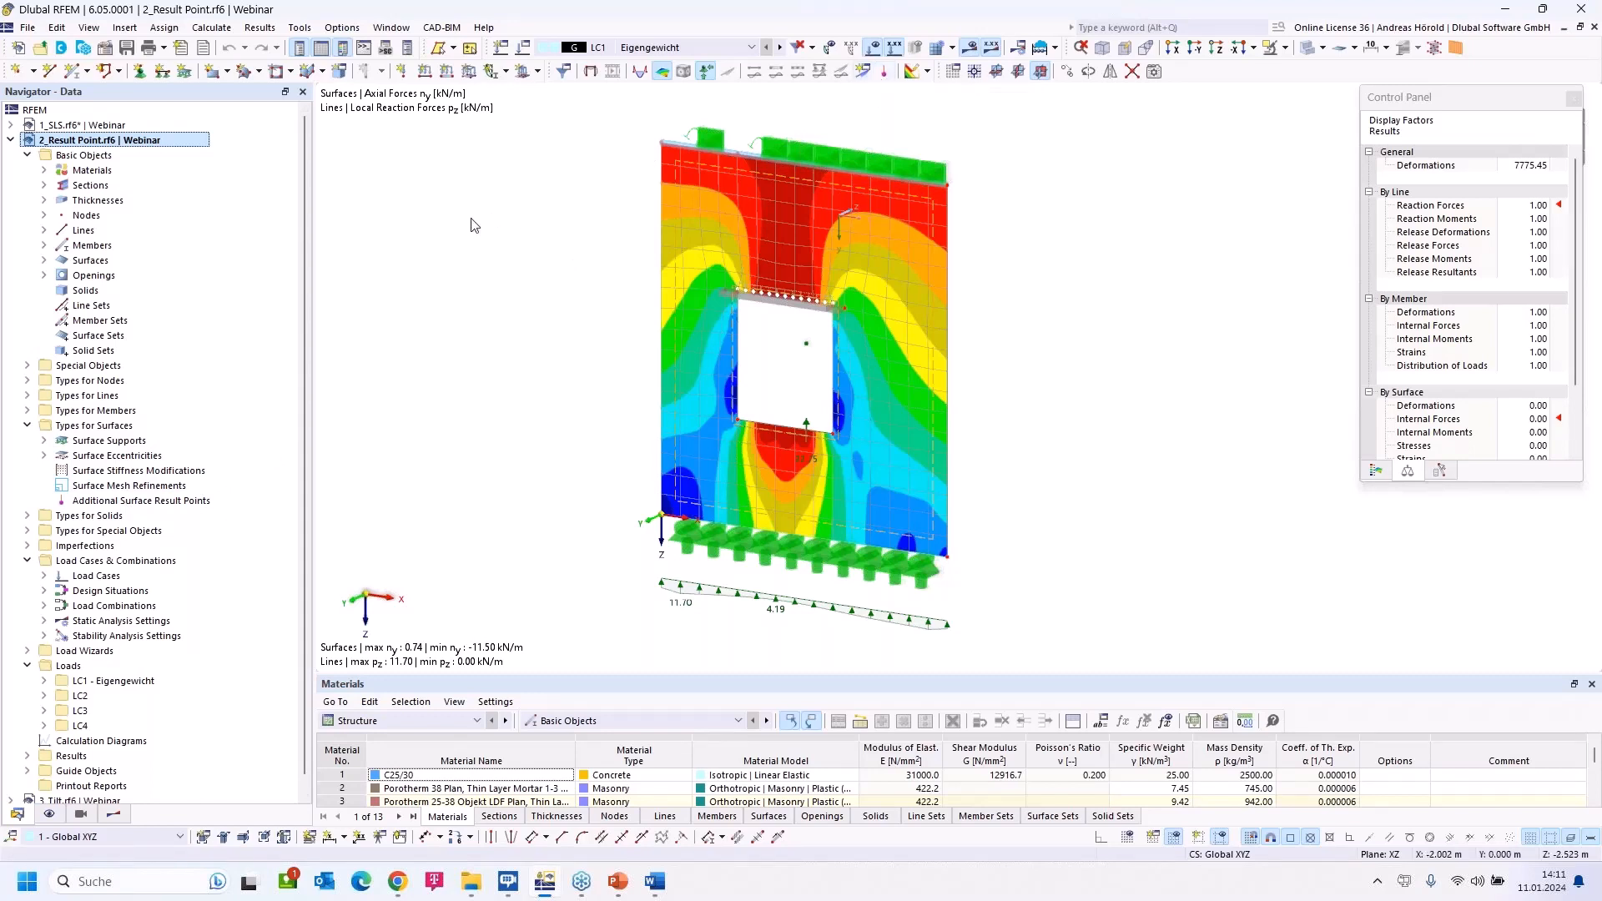
{"action": "right_click", "coordinate": [119, 501]}
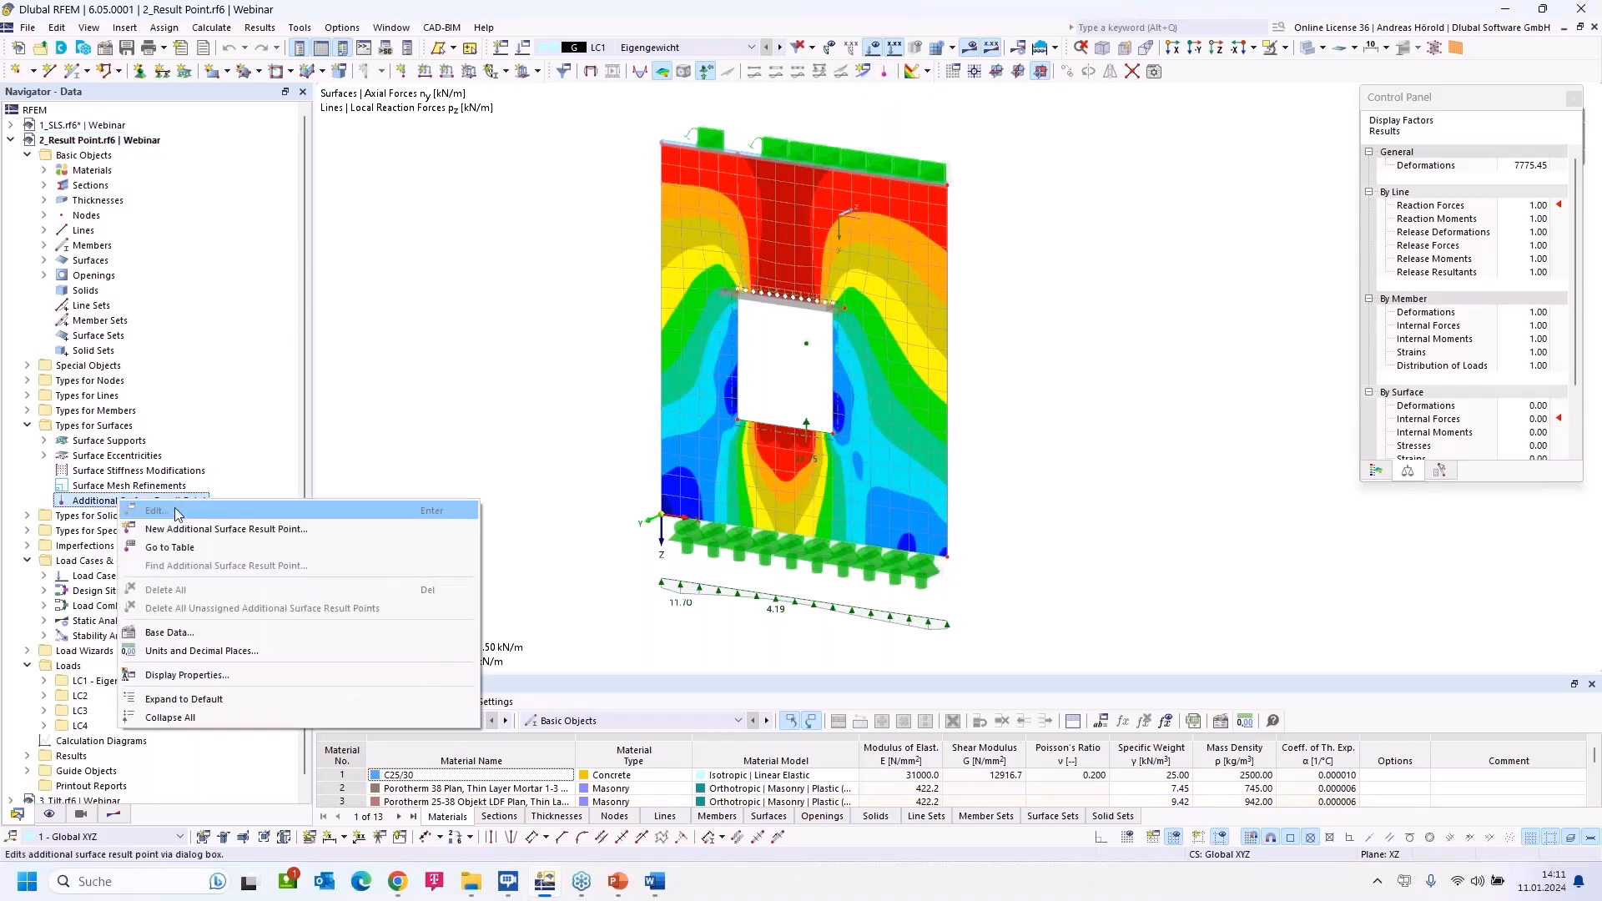
{"action": "left_click", "coordinate": [218, 535]}
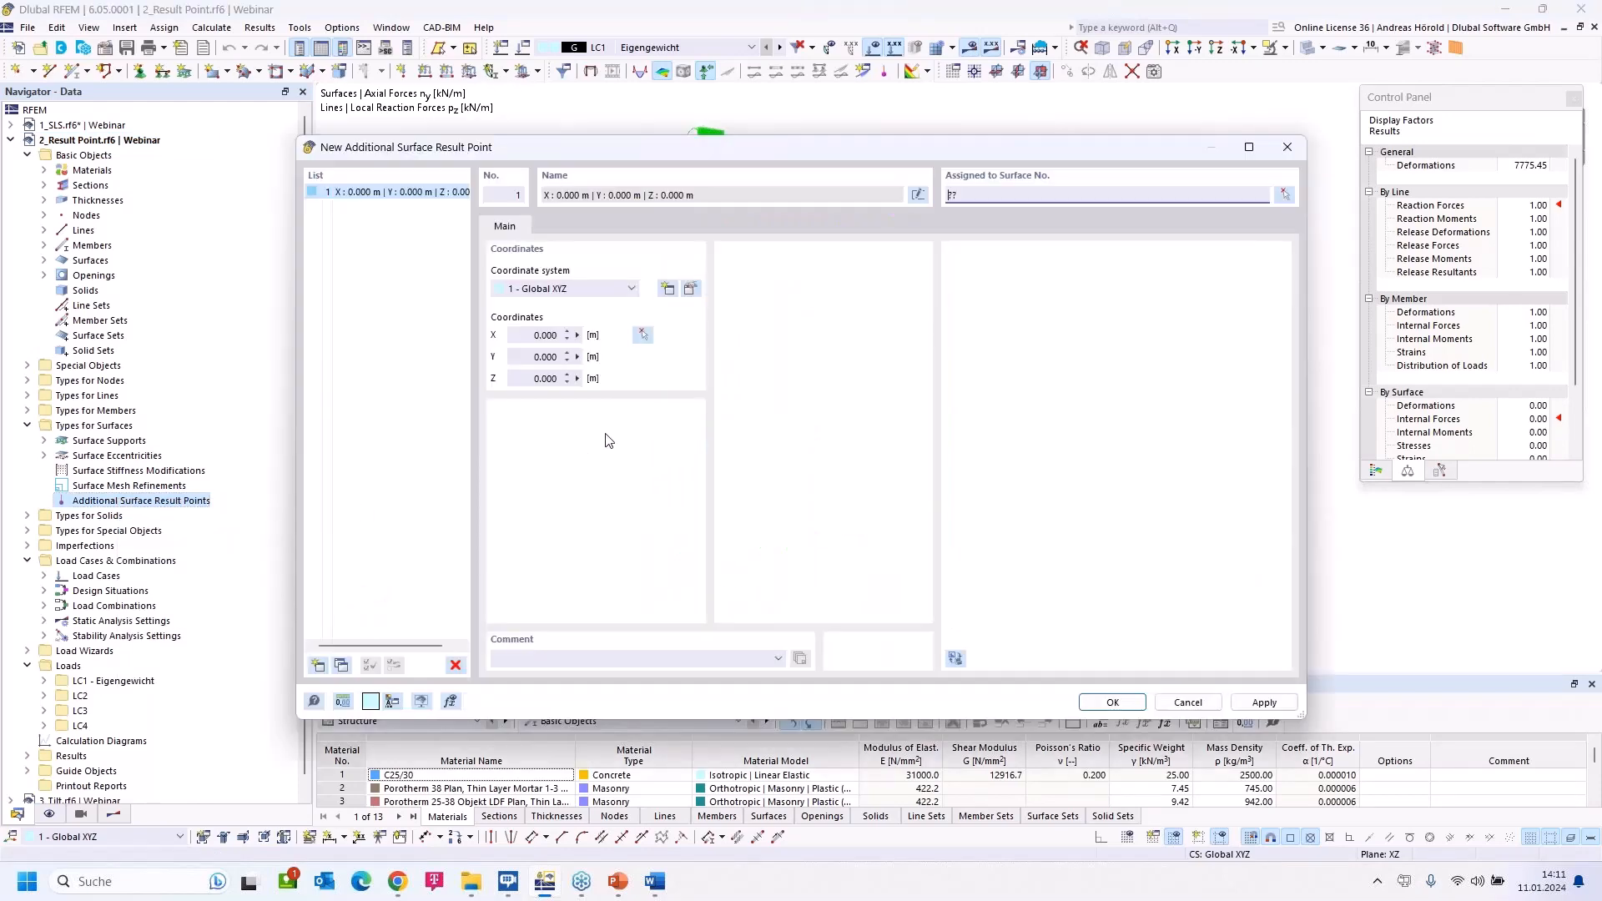
{"action": "left_click", "coordinate": [643, 335]}
{"action": "left_click", "coordinate": [871, 304]}
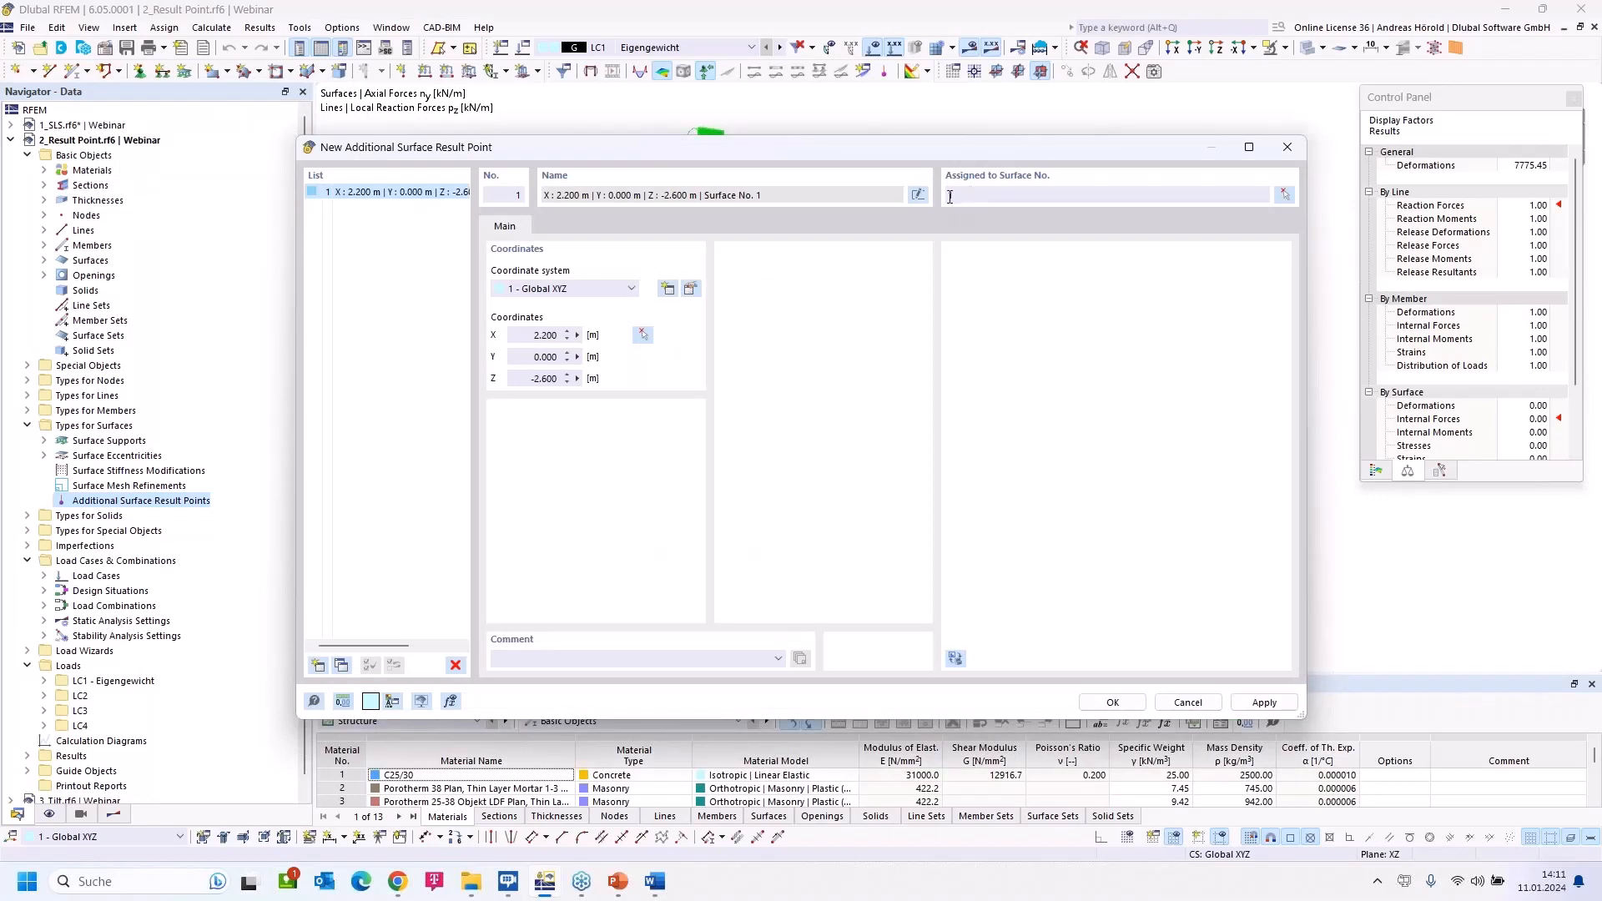
{"action": "left_click", "coordinate": [950, 196]}
{"action": "type", "text": "1"}
- Add a second additional result point on surface 1 at X 0.500, Y 0.000, Z -2.900 m and accept both points
{"action": "left_click", "coordinate": [318, 665]}
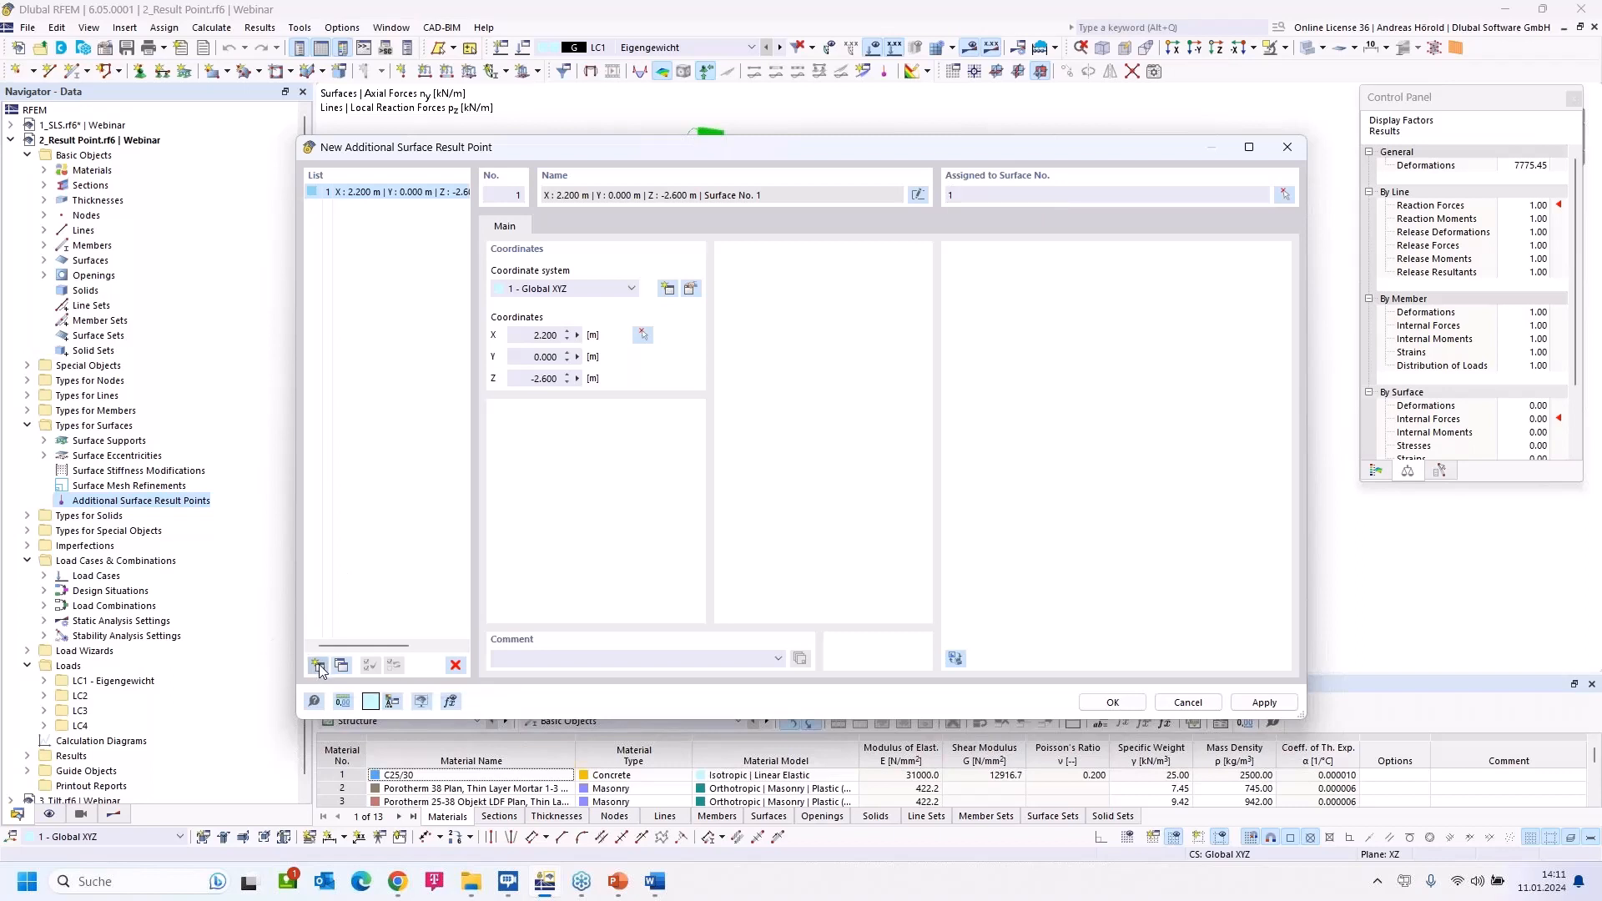
{"action": "left_click", "coordinate": [642, 333]}
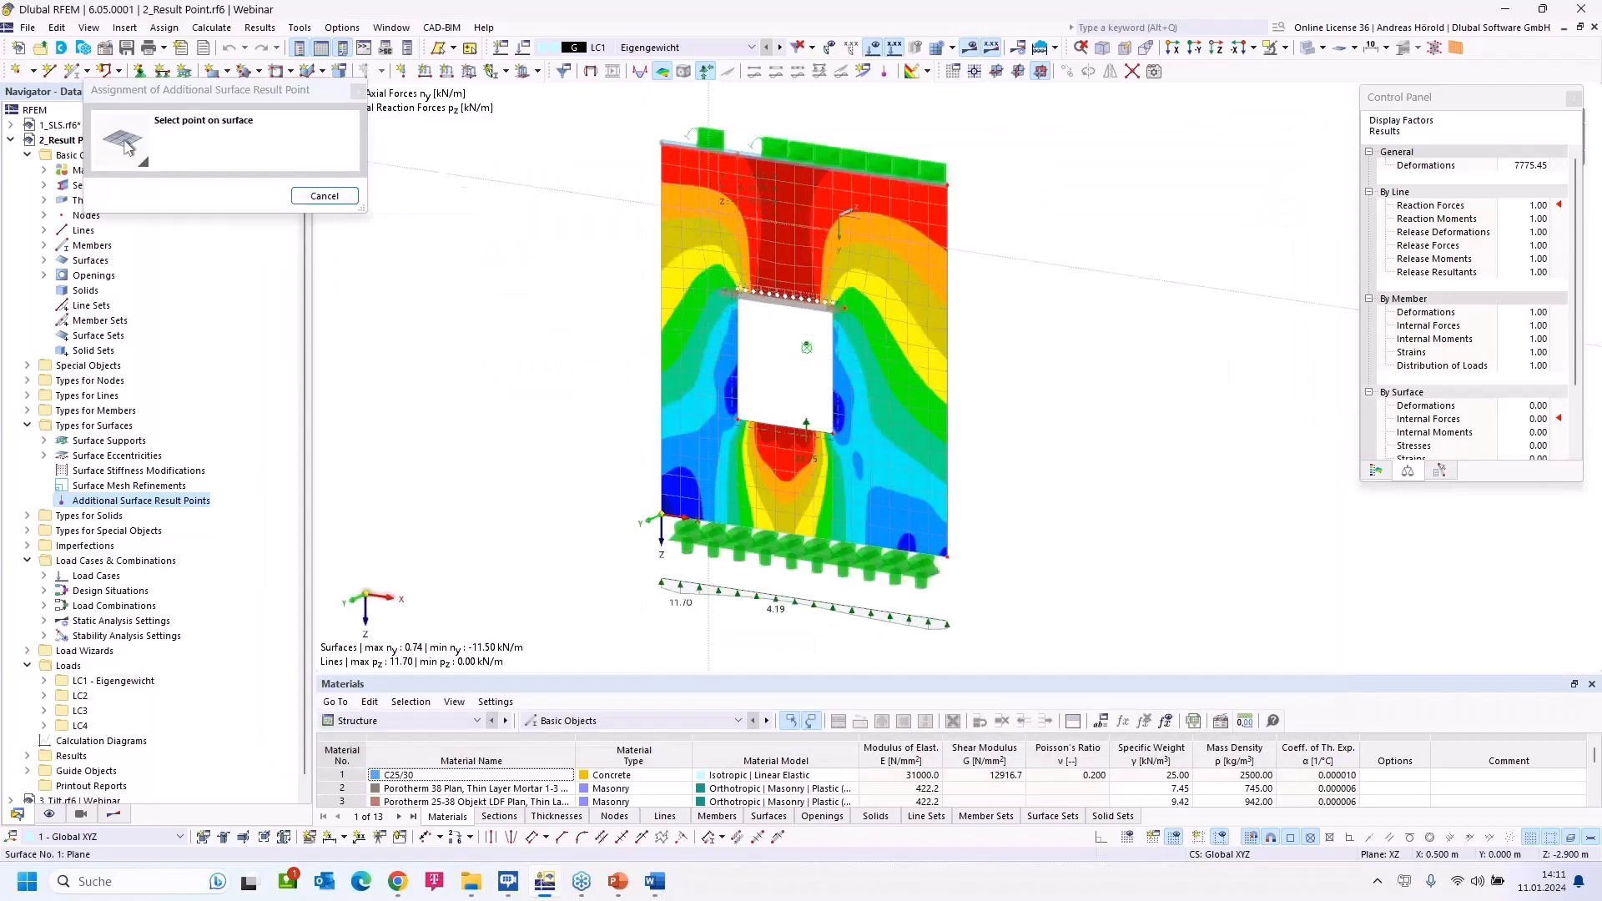
{"action": "left_click", "coordinate": [716, 198]}
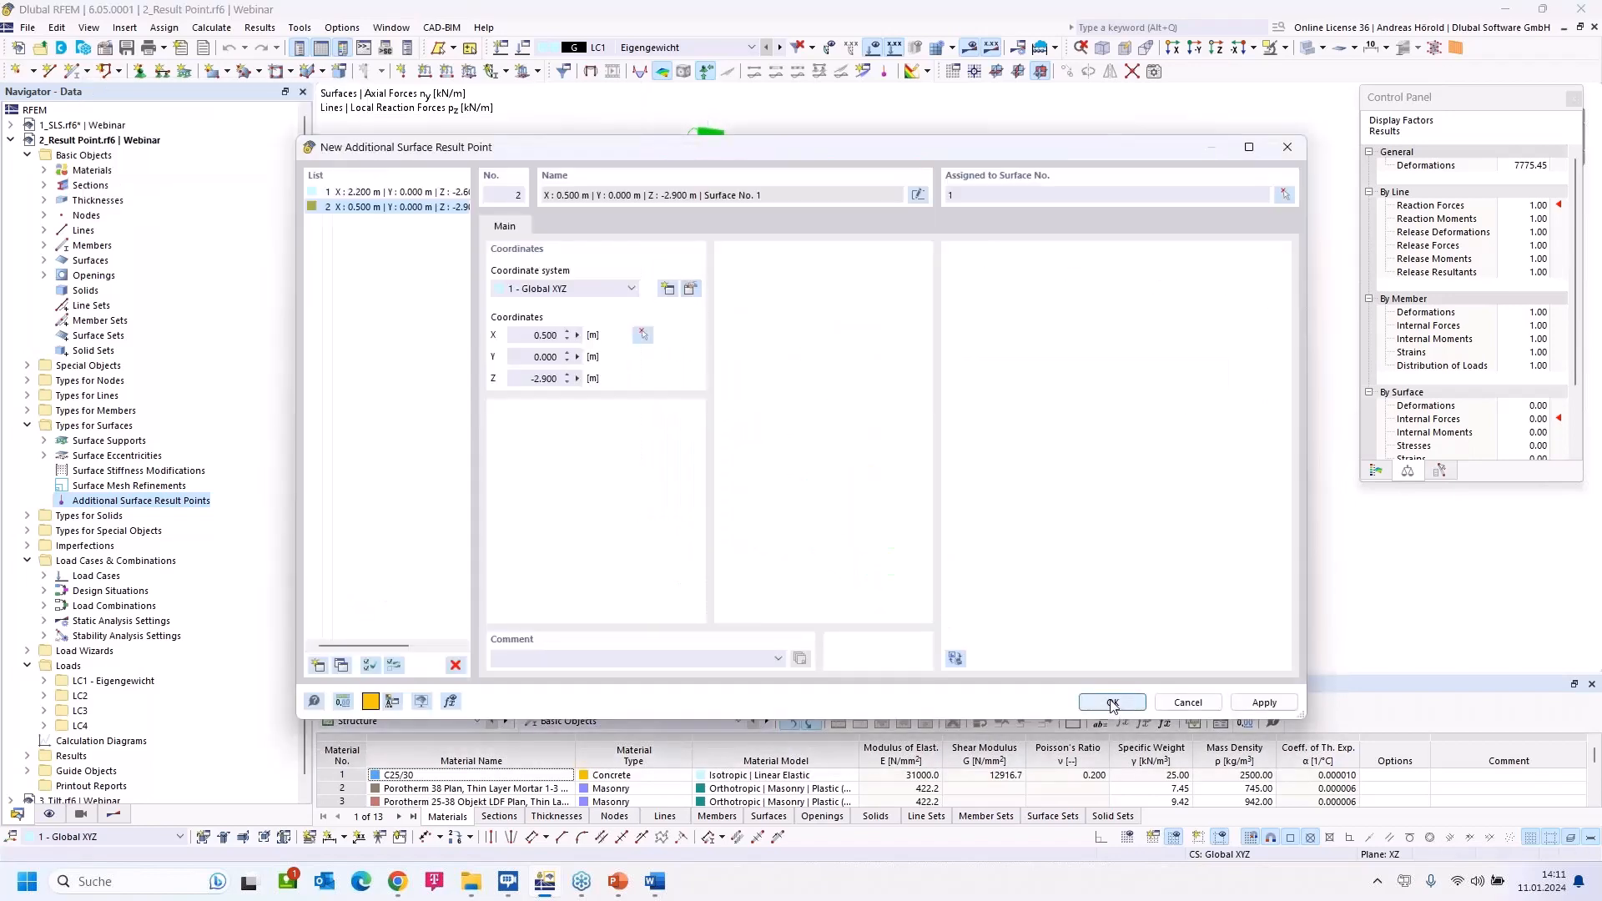
{"action": "left_click", "coordinate": [1114, 704]}
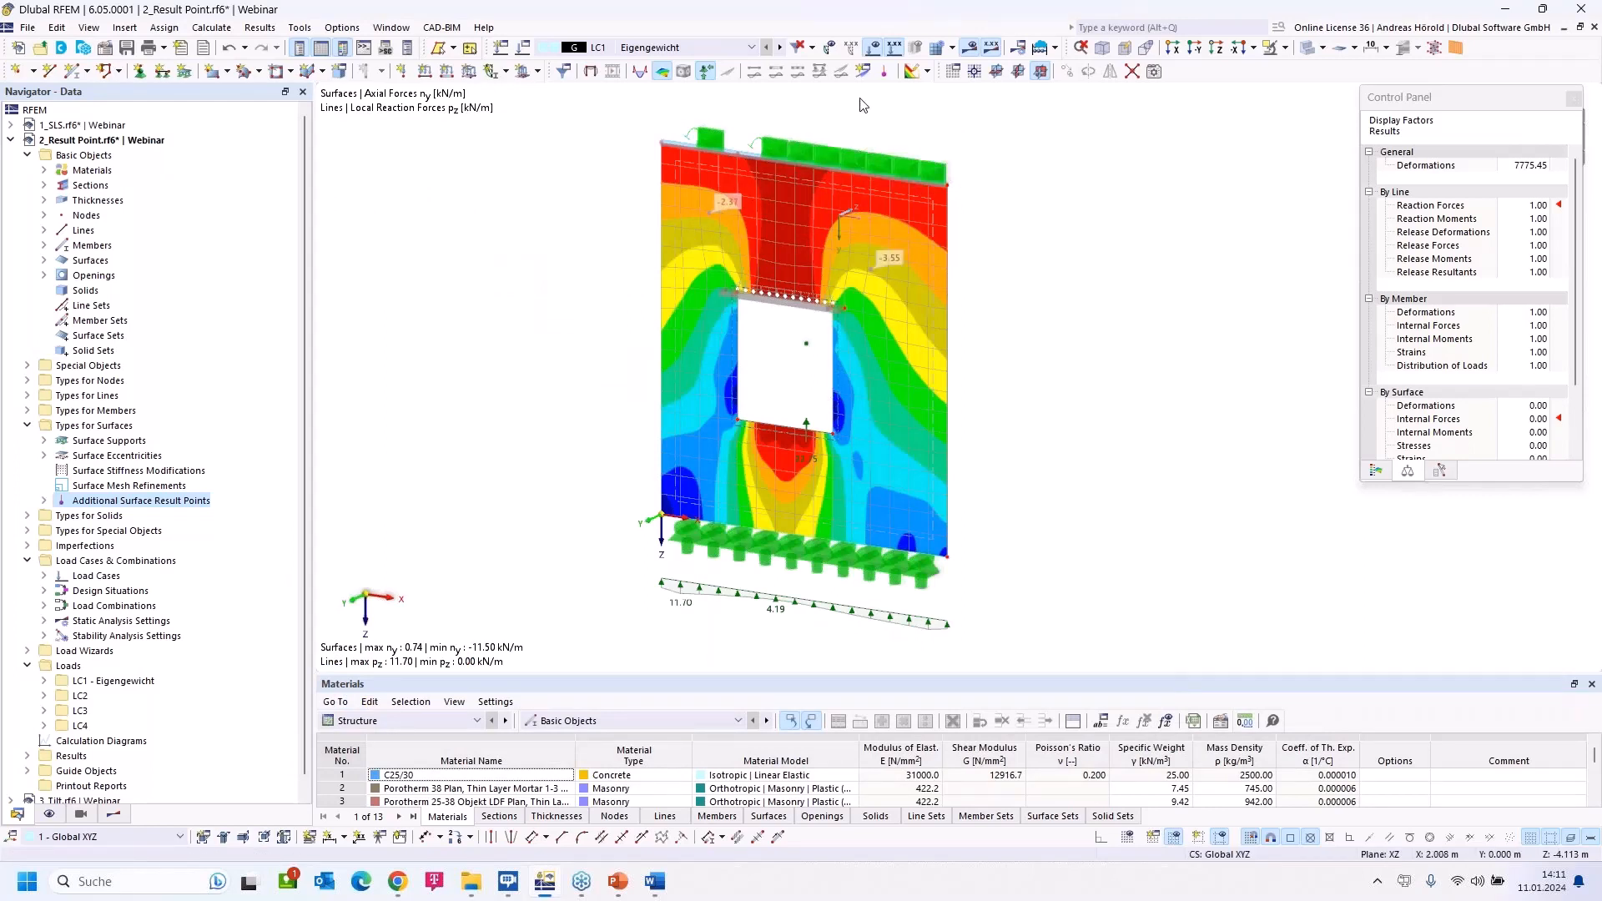
- Place three more additional surface result points graphically on the wall, one on each side of the opening and one below it
{"action": "left_click", "coordinate": [886, 72]}
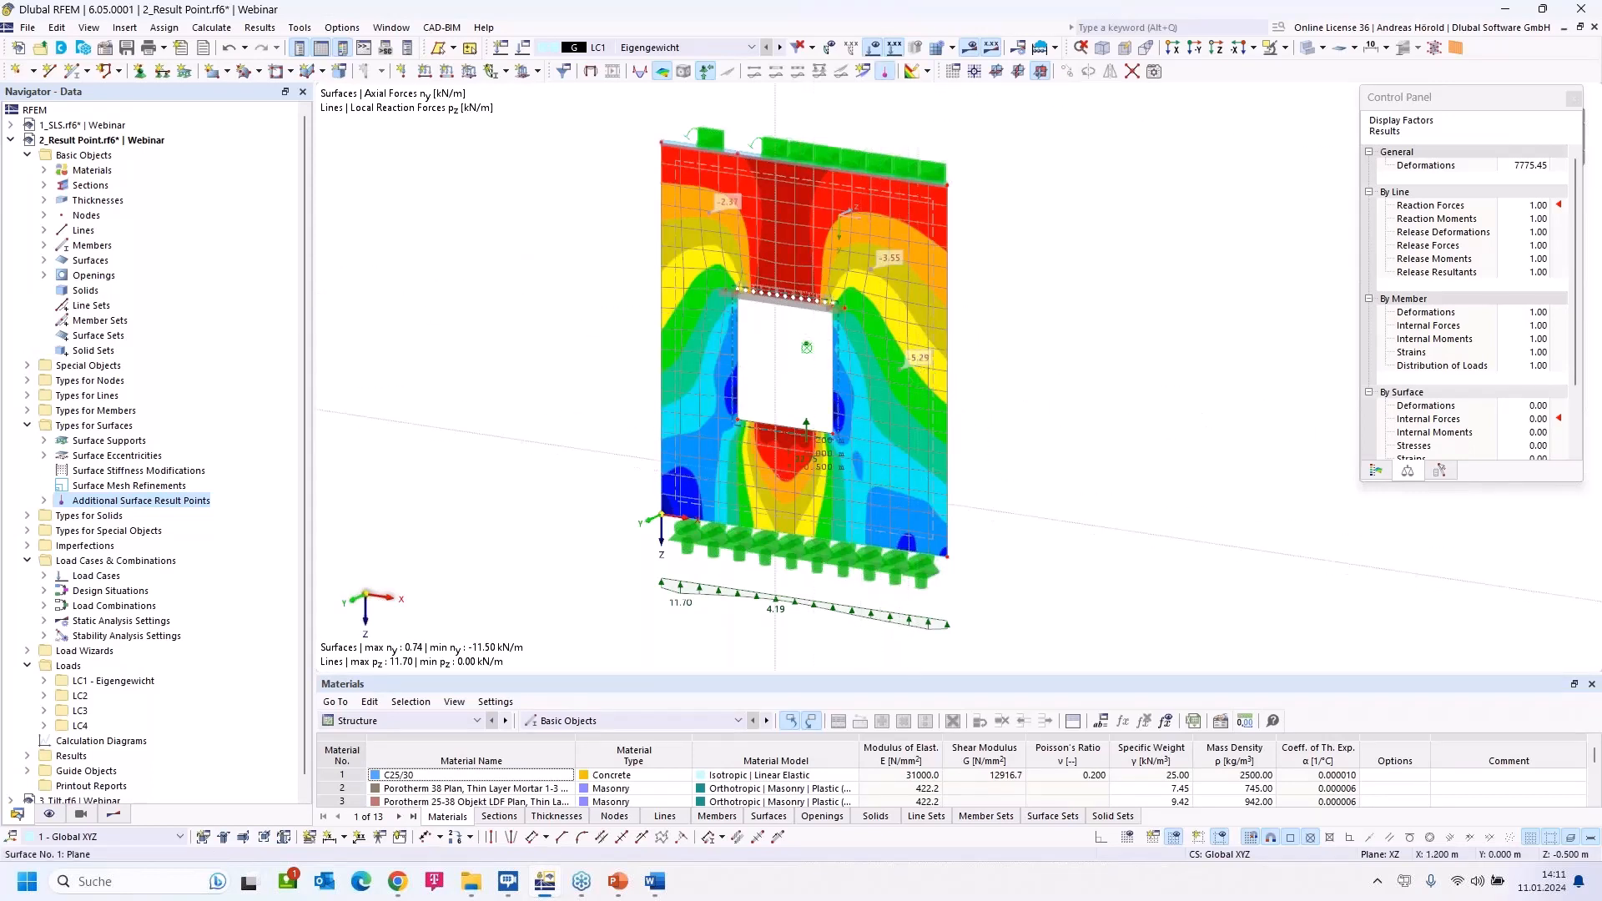
{"action": "left_click", "coordinate": [775, 478]}
{"action": "left_click", "coordinate": [691, 349]}
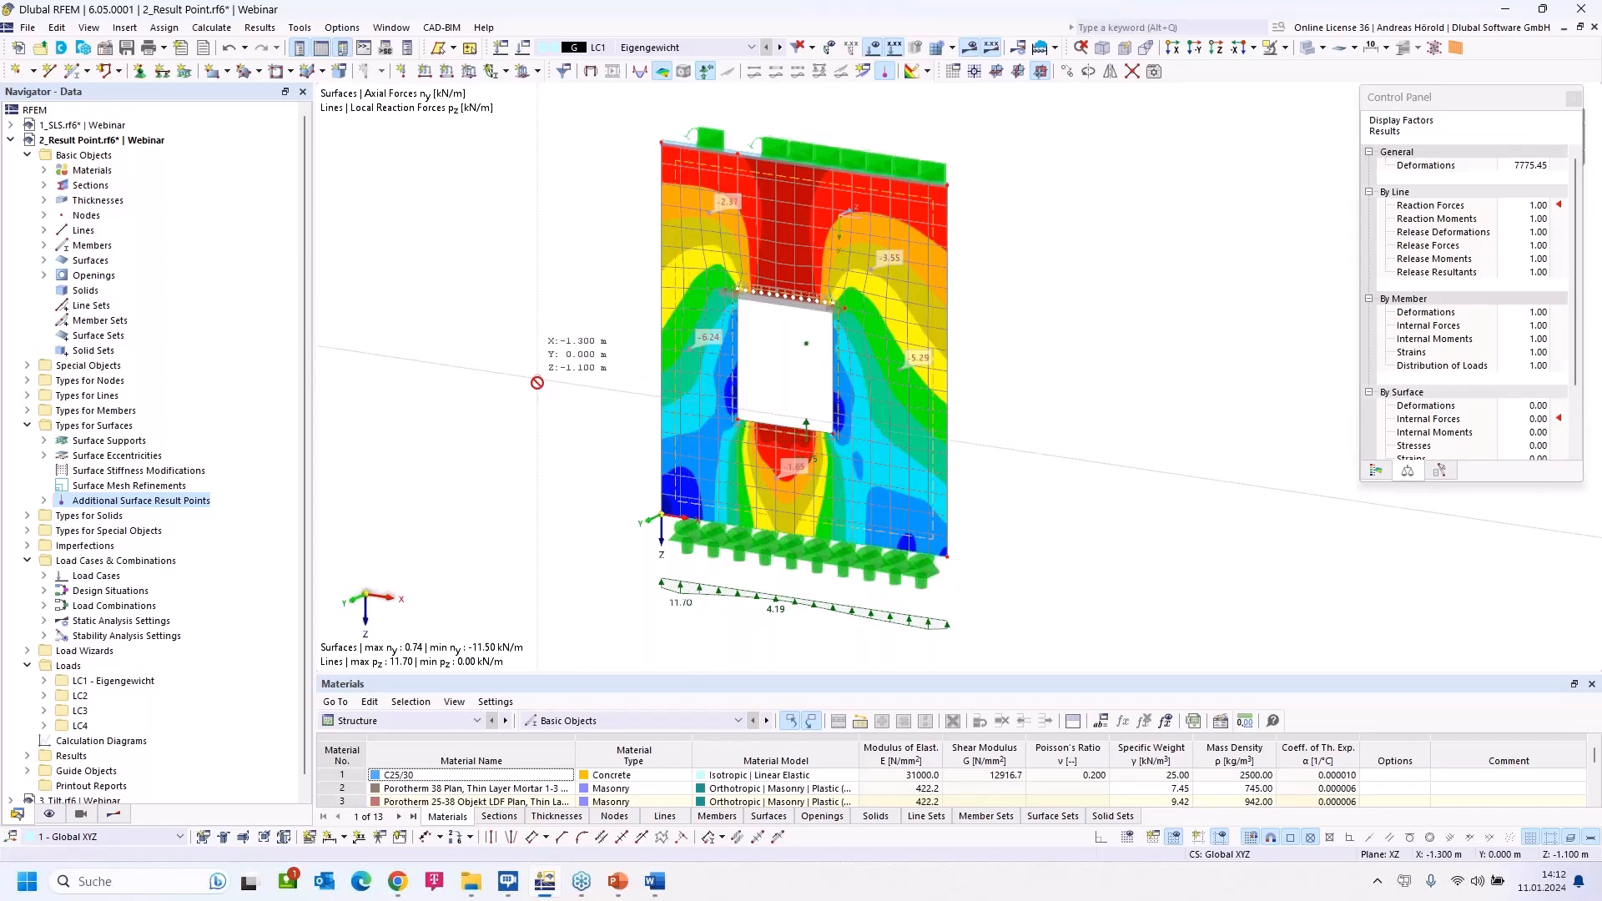
{"action": "key", "text": "Escape"}
- Switch to the model 3_Tilt.rf6 and bring the whole cube with its loads and supports into view
{"action": "left_click", "coordinate": [11, 139]}
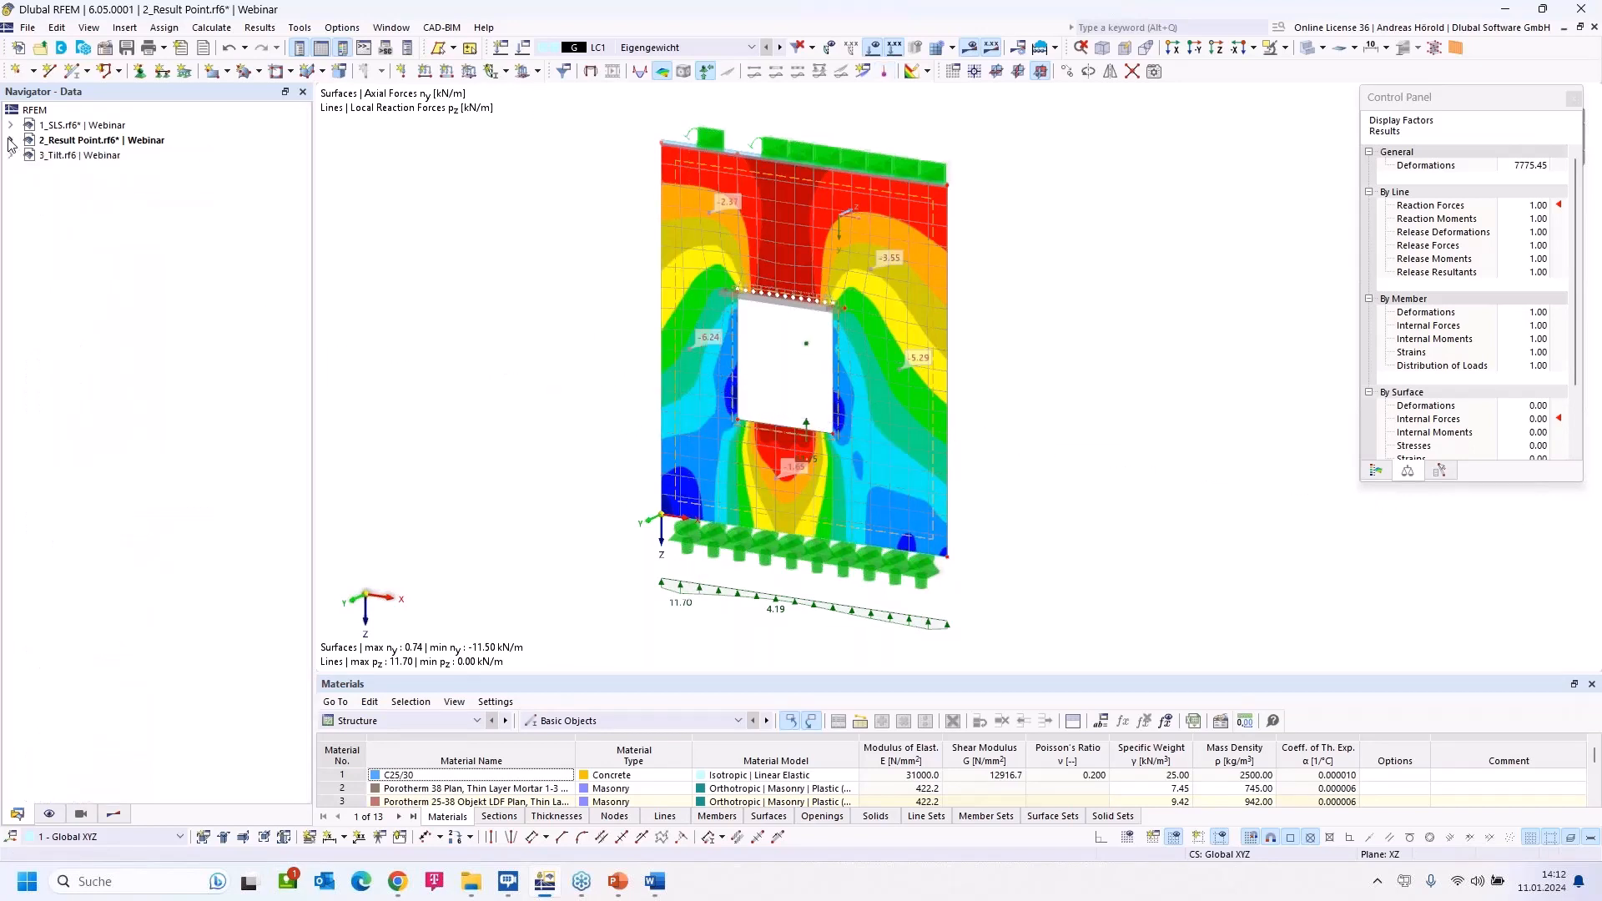
{"action": "double_click", "coordinate": [72, 156]}
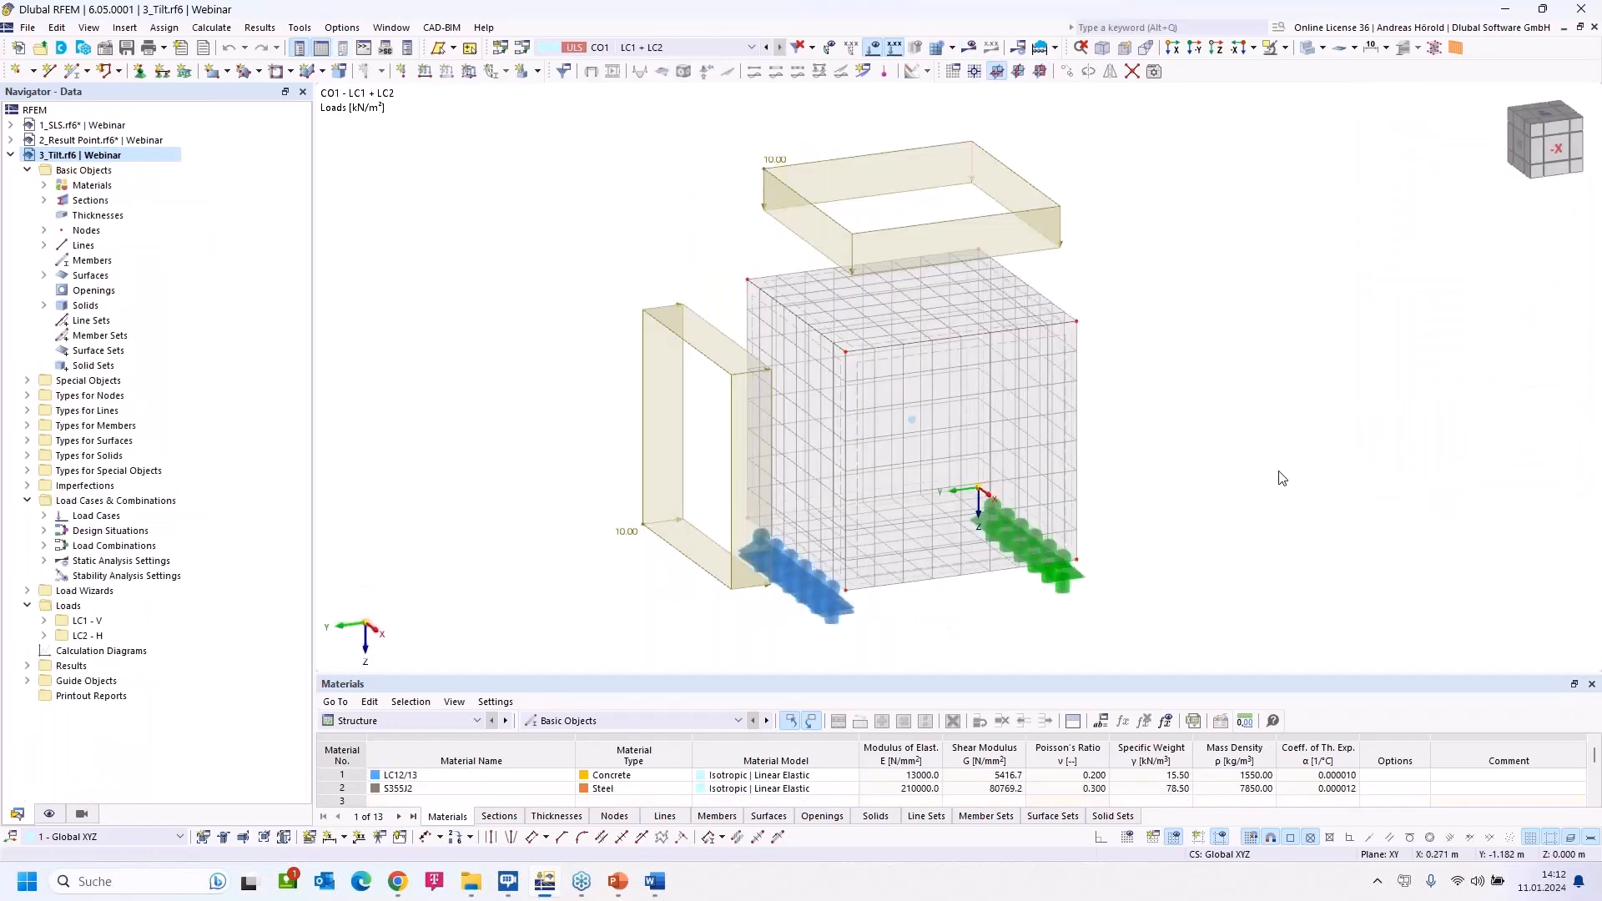
{"action": "middle_click_drag", "start_coordinate": [1283, 478], "coordinate": [1271, 449]}
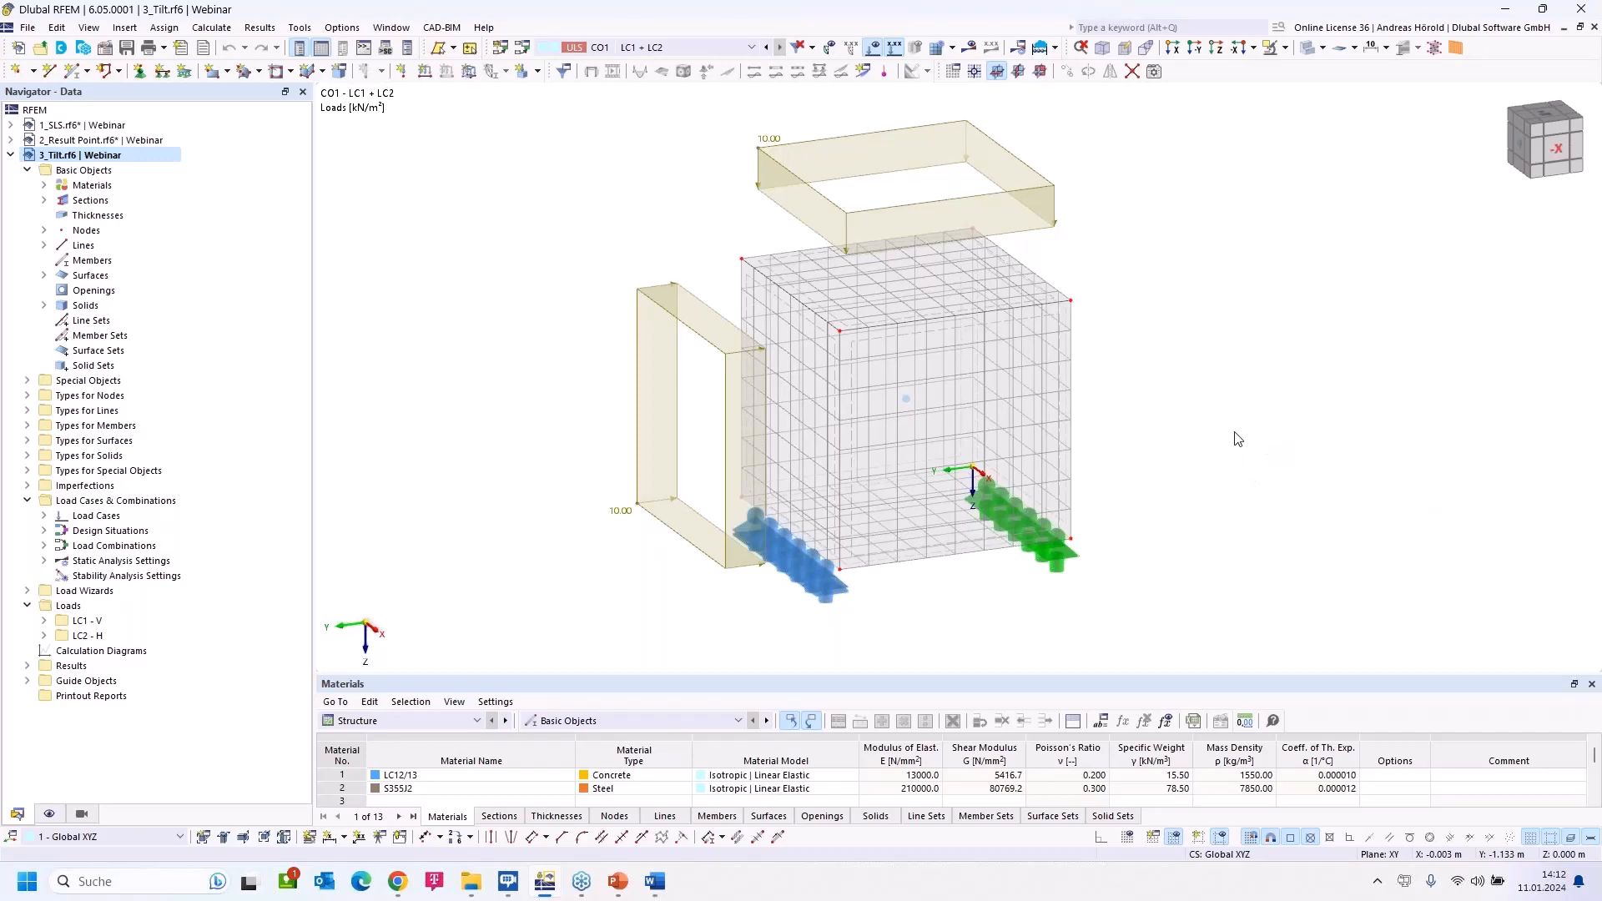
{"action": "middle_click_drag", "start_coordinate": [1119, 370], "coordinate": [1032, 397]}
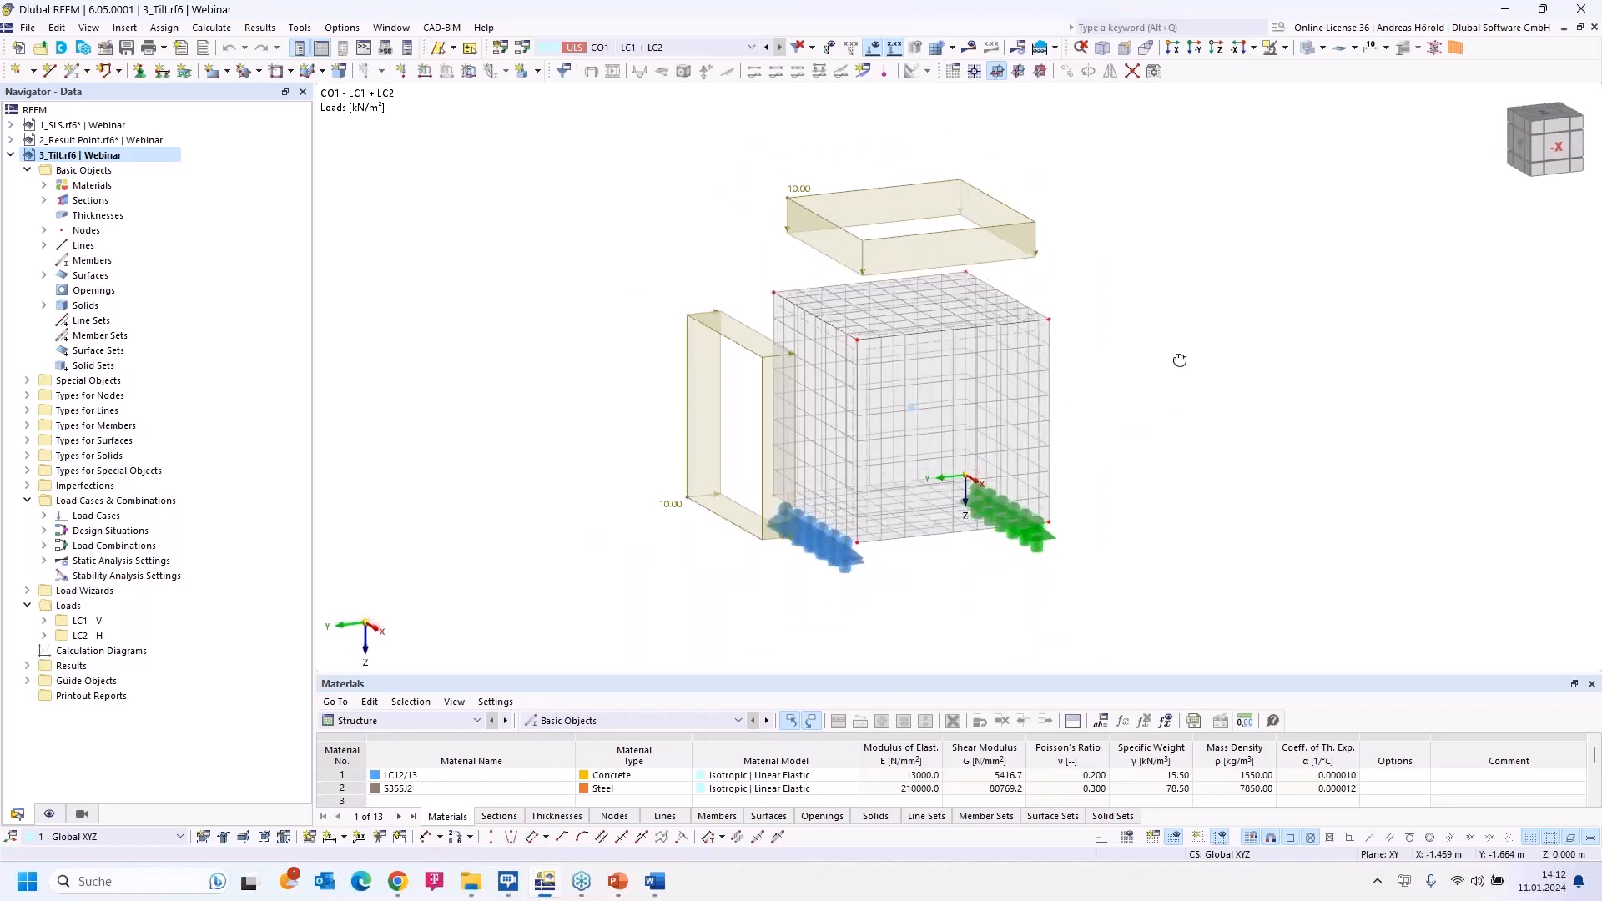
- Display the loads of load case LC1 - V, followed by those of LC2 - H, on the cube
{"action": "left_click", "coordinate": [680, 47]}
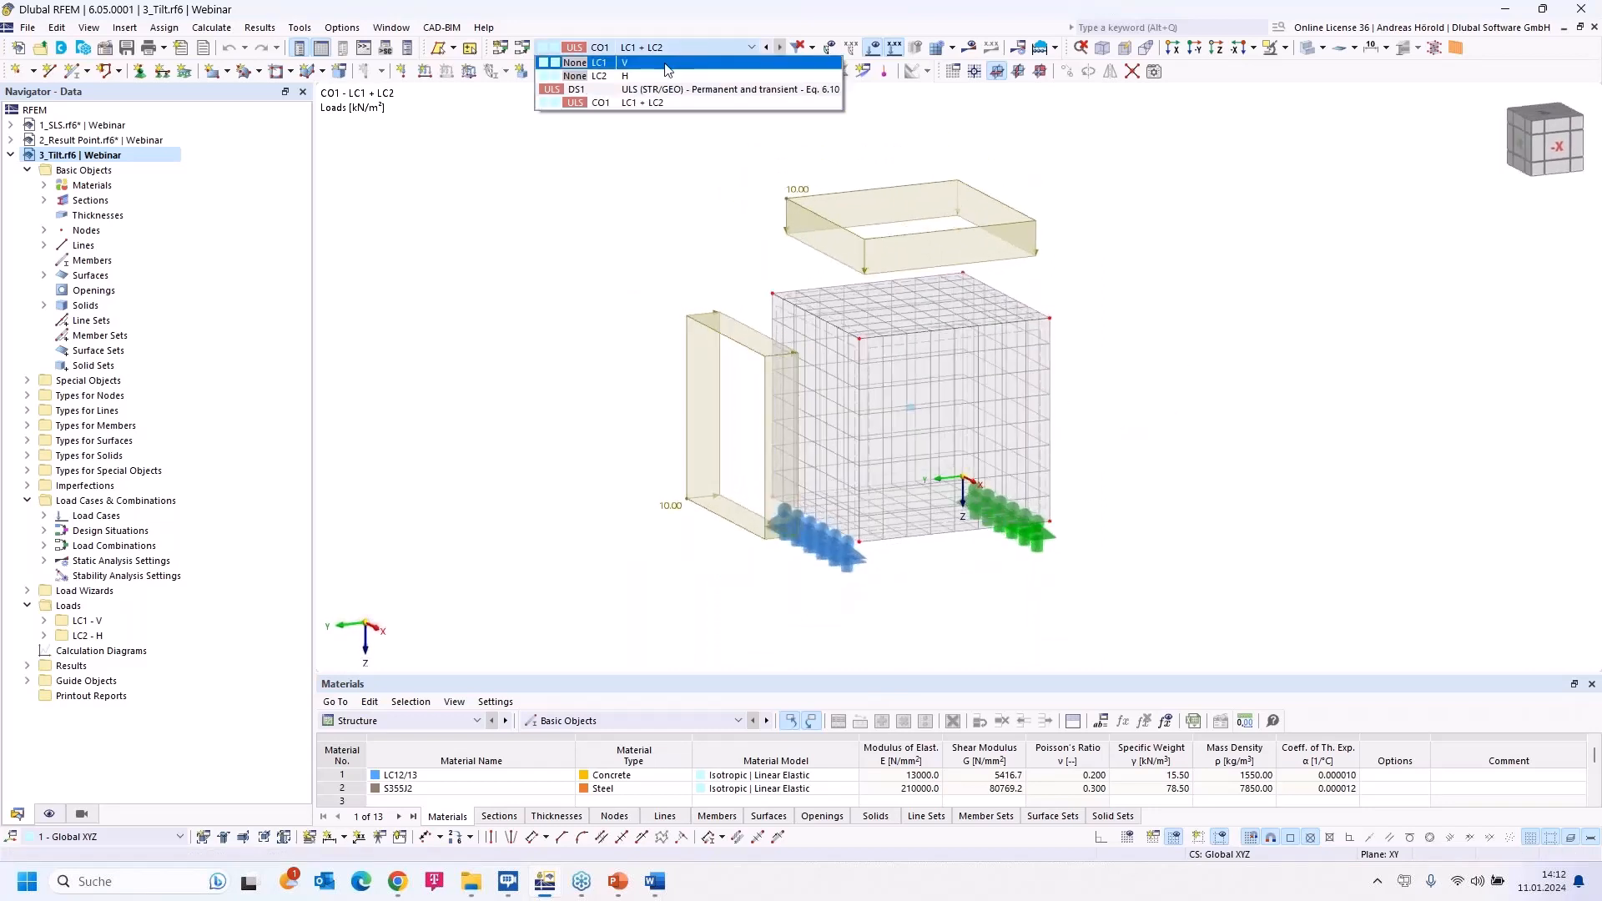
{"action": "left_click", "coordinate": [666, 64]}
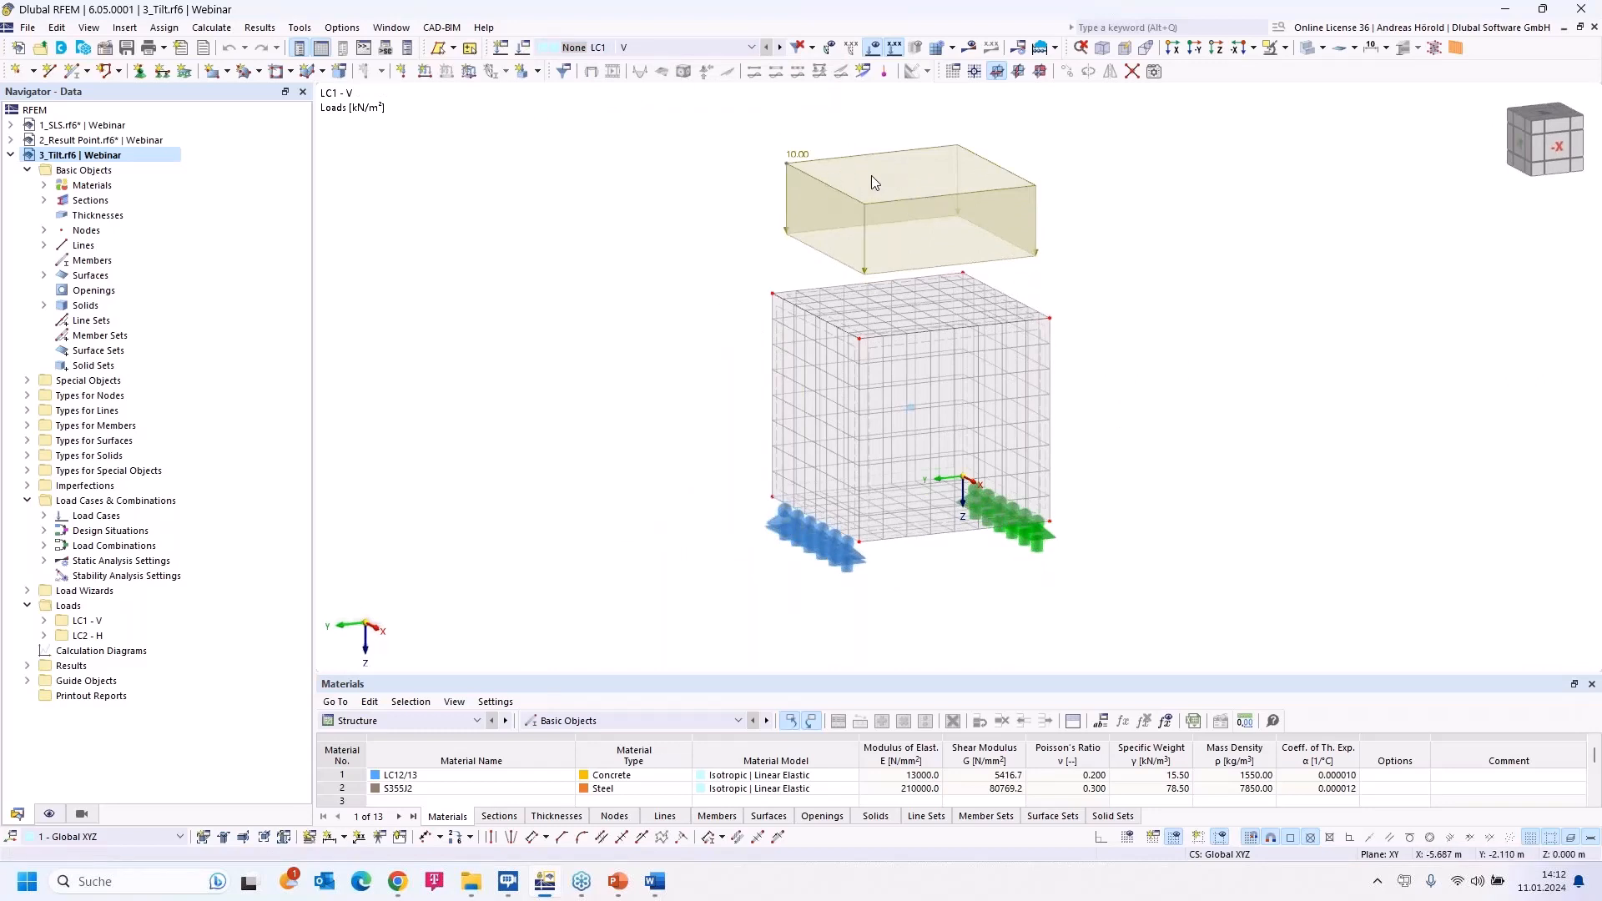
{"action": "left_click", "coordinate": [775, 47]}
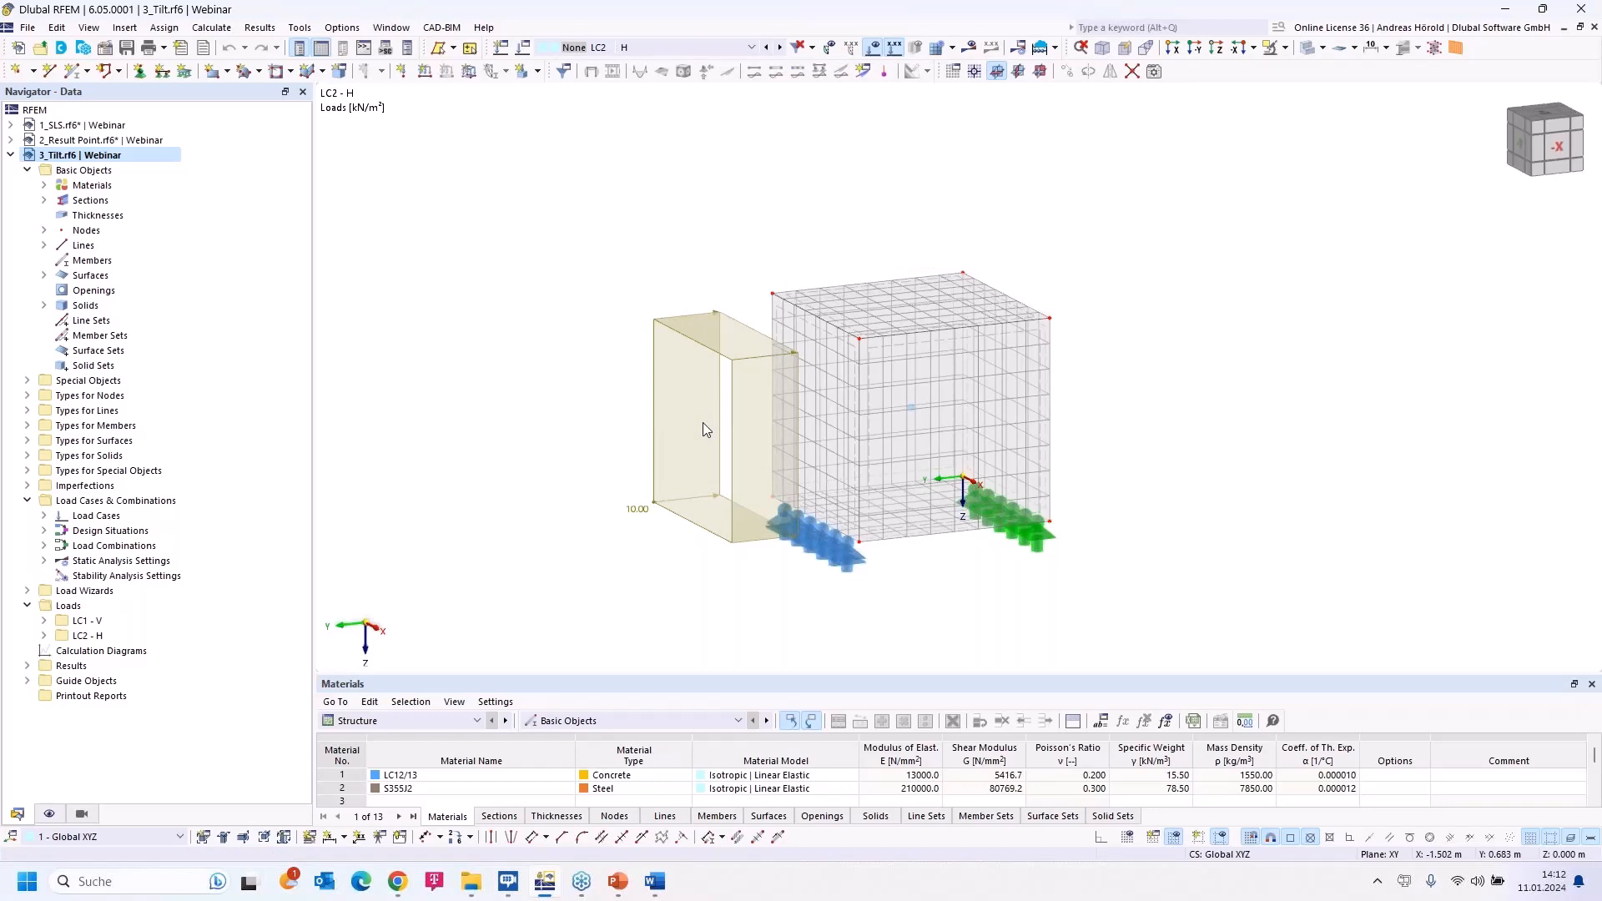
- Inspect the support conditions and nonlinearity of the line support on line 2, leaving the dialogs without changes
{"action": "left_click", "coordinate": [829, 554]}
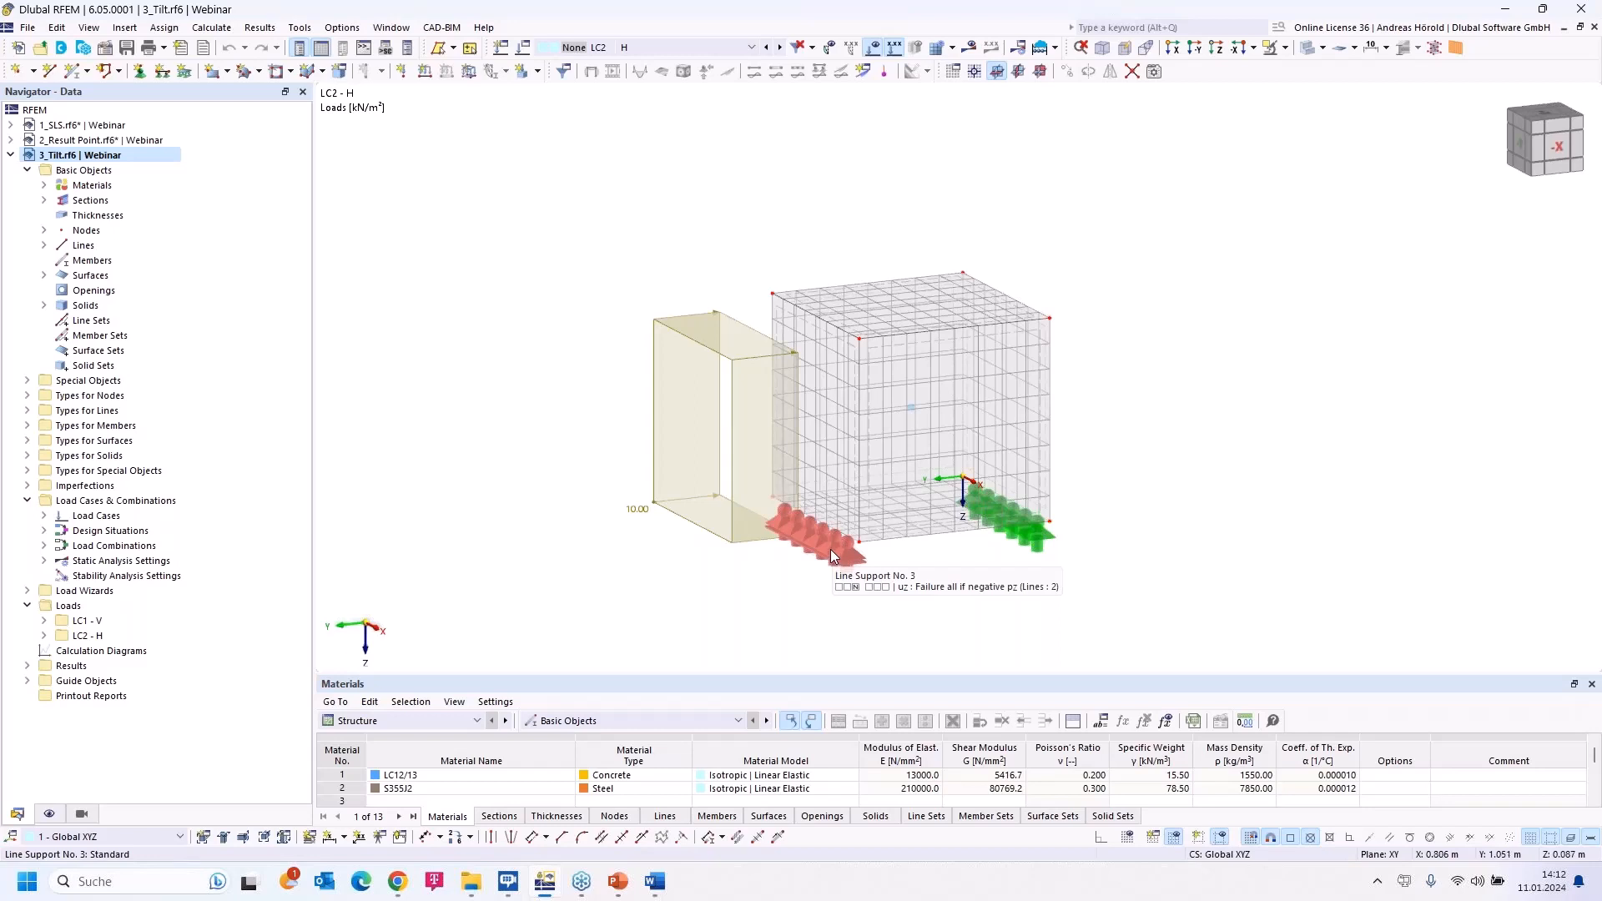
{"action": "double_click", "coordinate": [830, 549]}
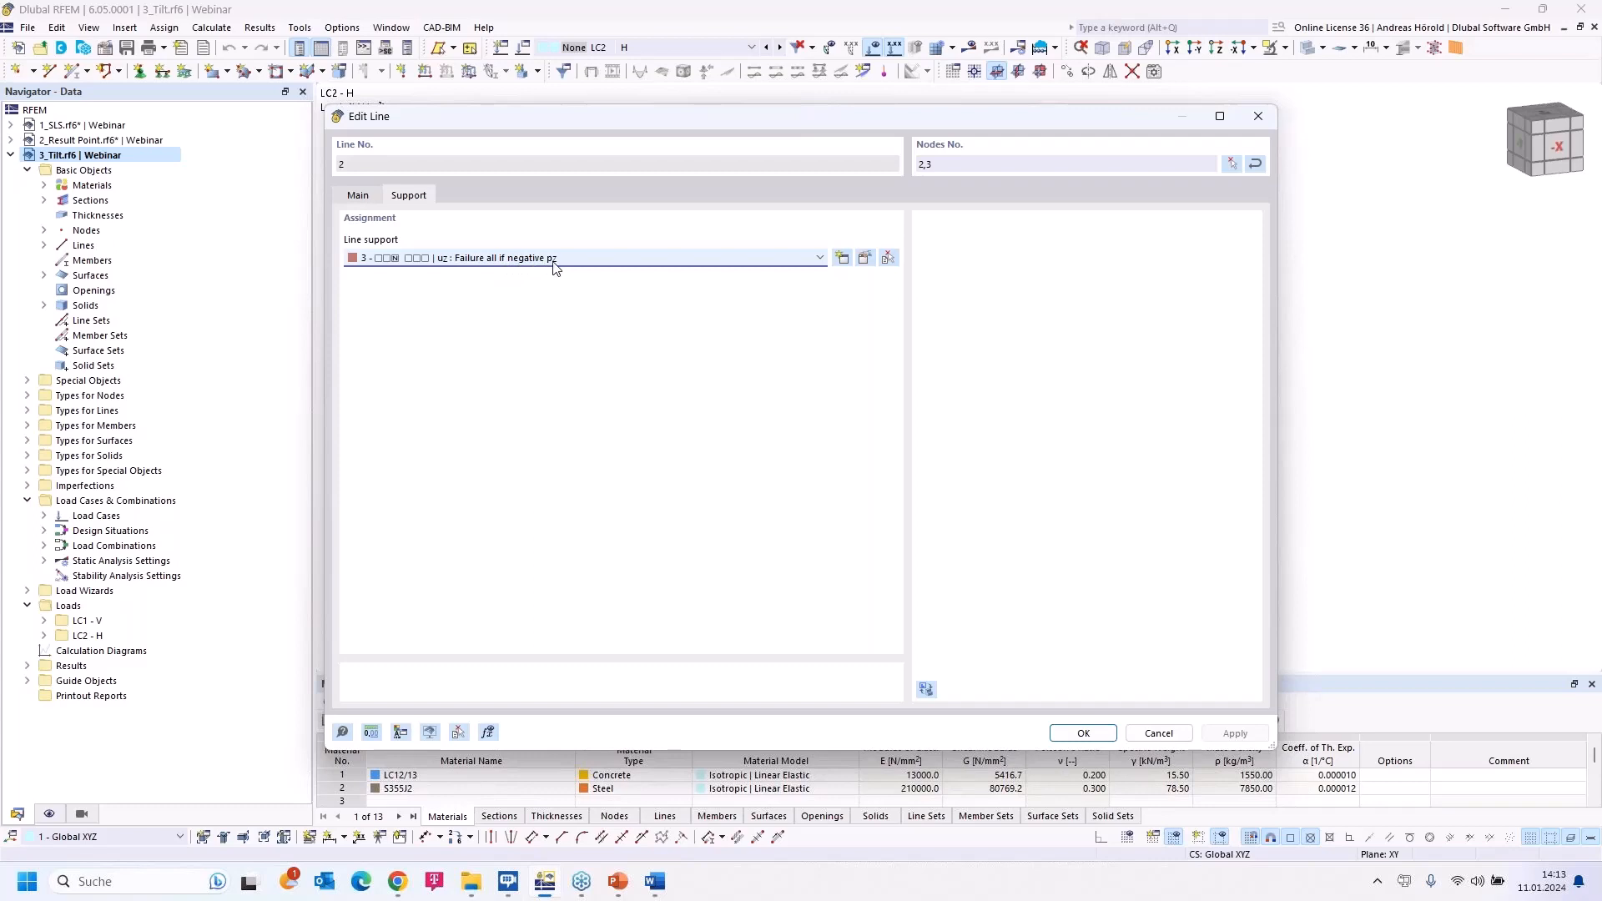
{"action": "left_click", "coordinate": [865, 260]}
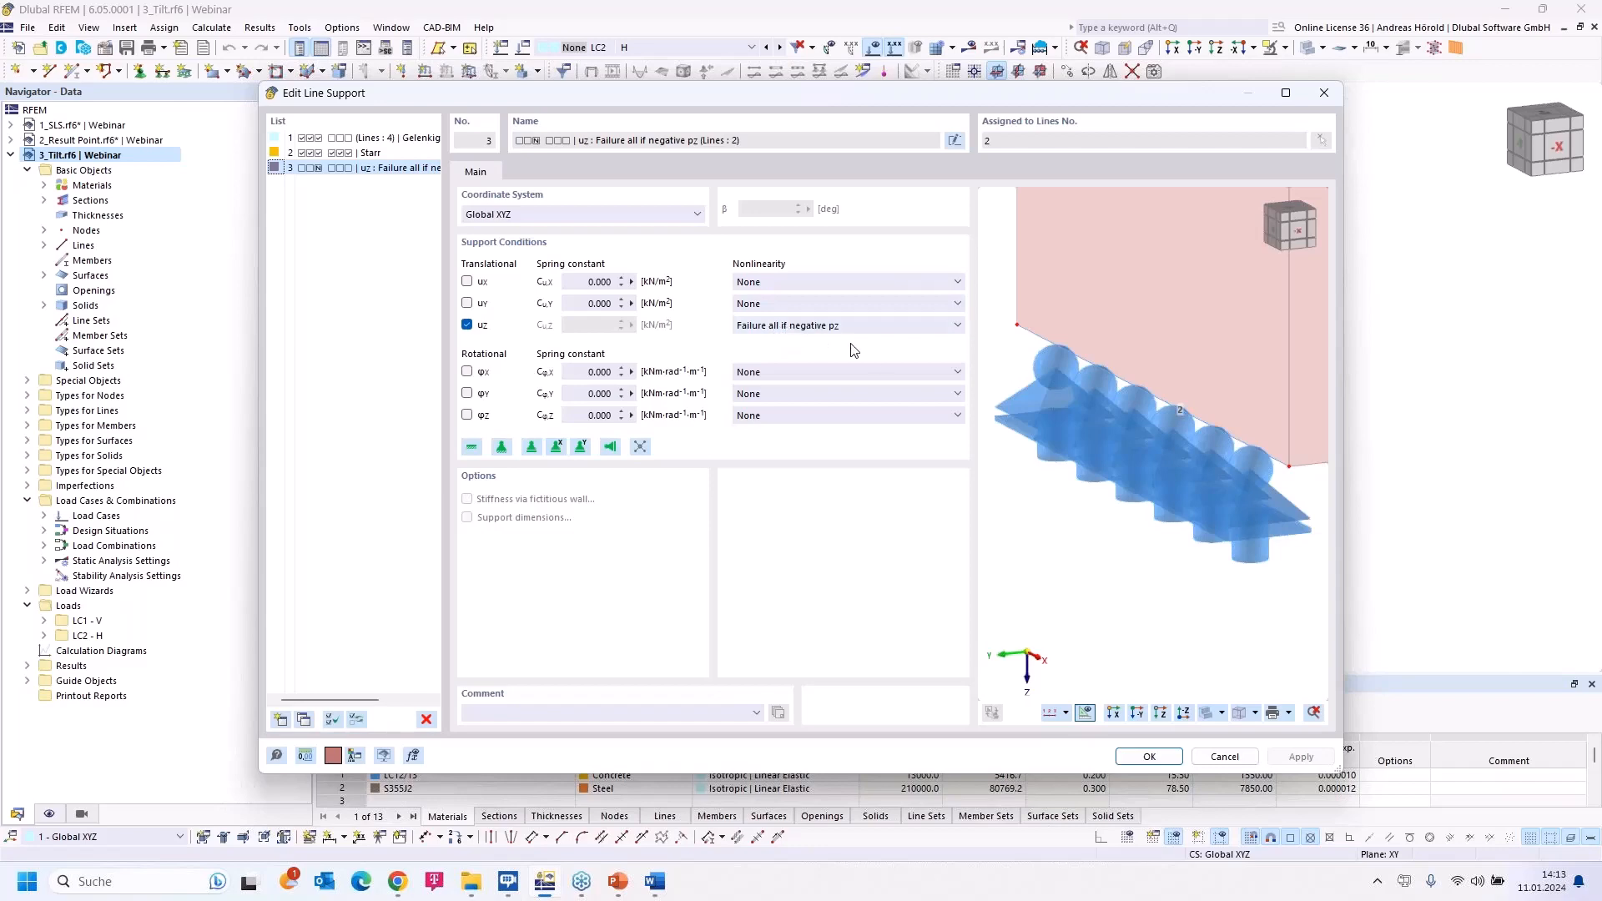
{"action": "left_click", "coordinate": [1214, 756]}
{"action": "left_click", "coordinate": [1160, 735]}
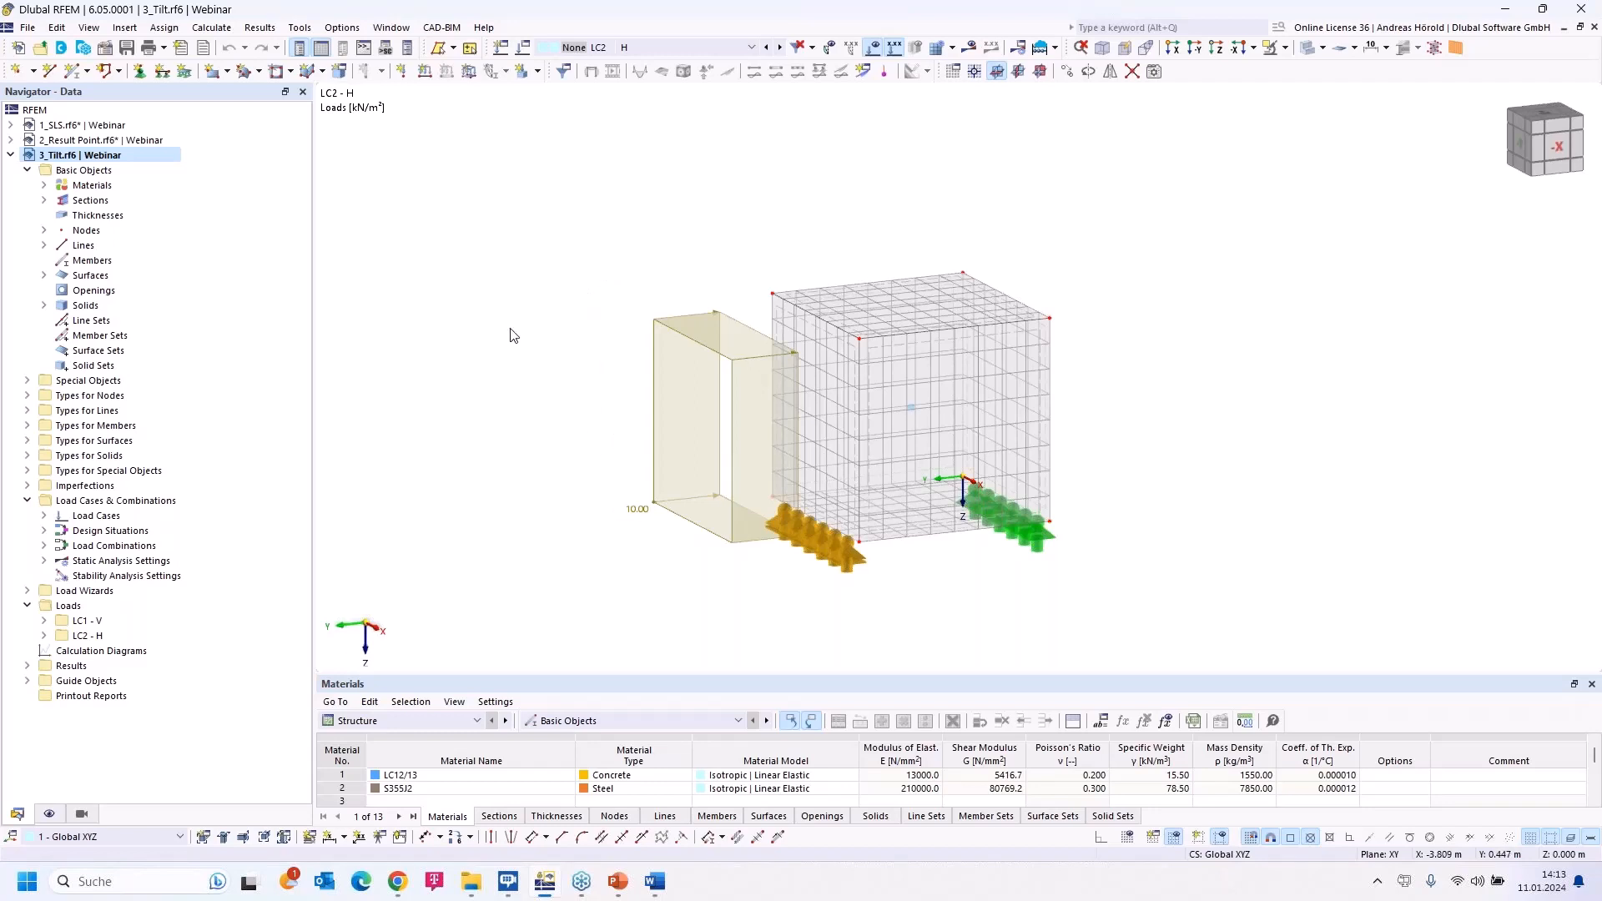
- Review the analysis settings of load cases LC1 and LC2 and of load combination CO1
{"action": "left_click", "coordinate": [46, 518]}
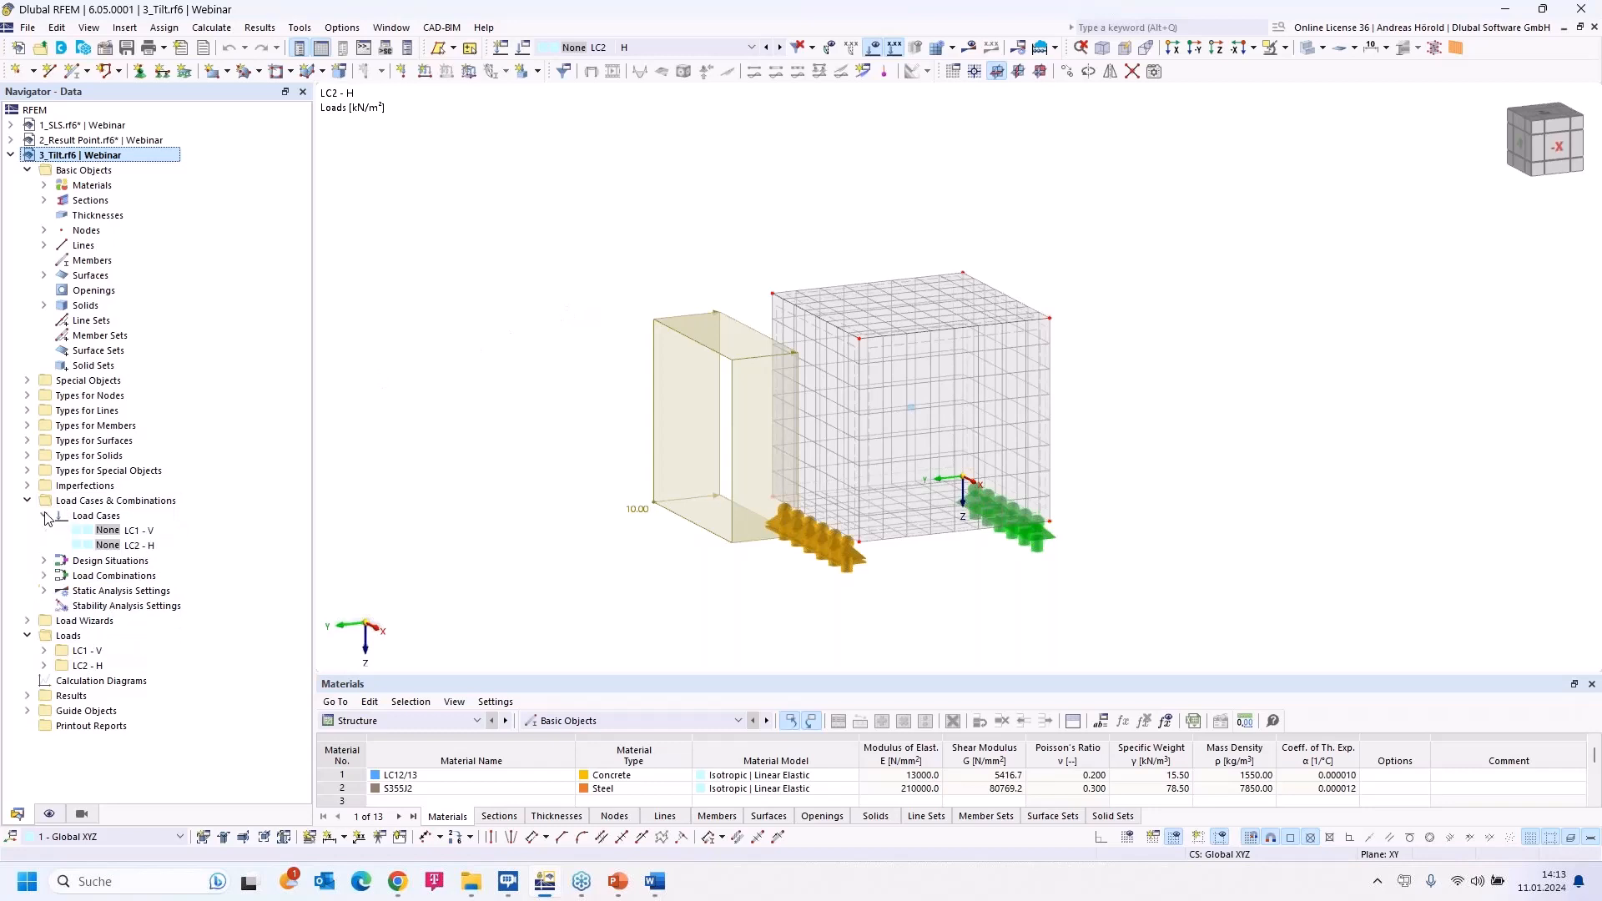
{"action": "left_click", "coordinate": [136, 532]}
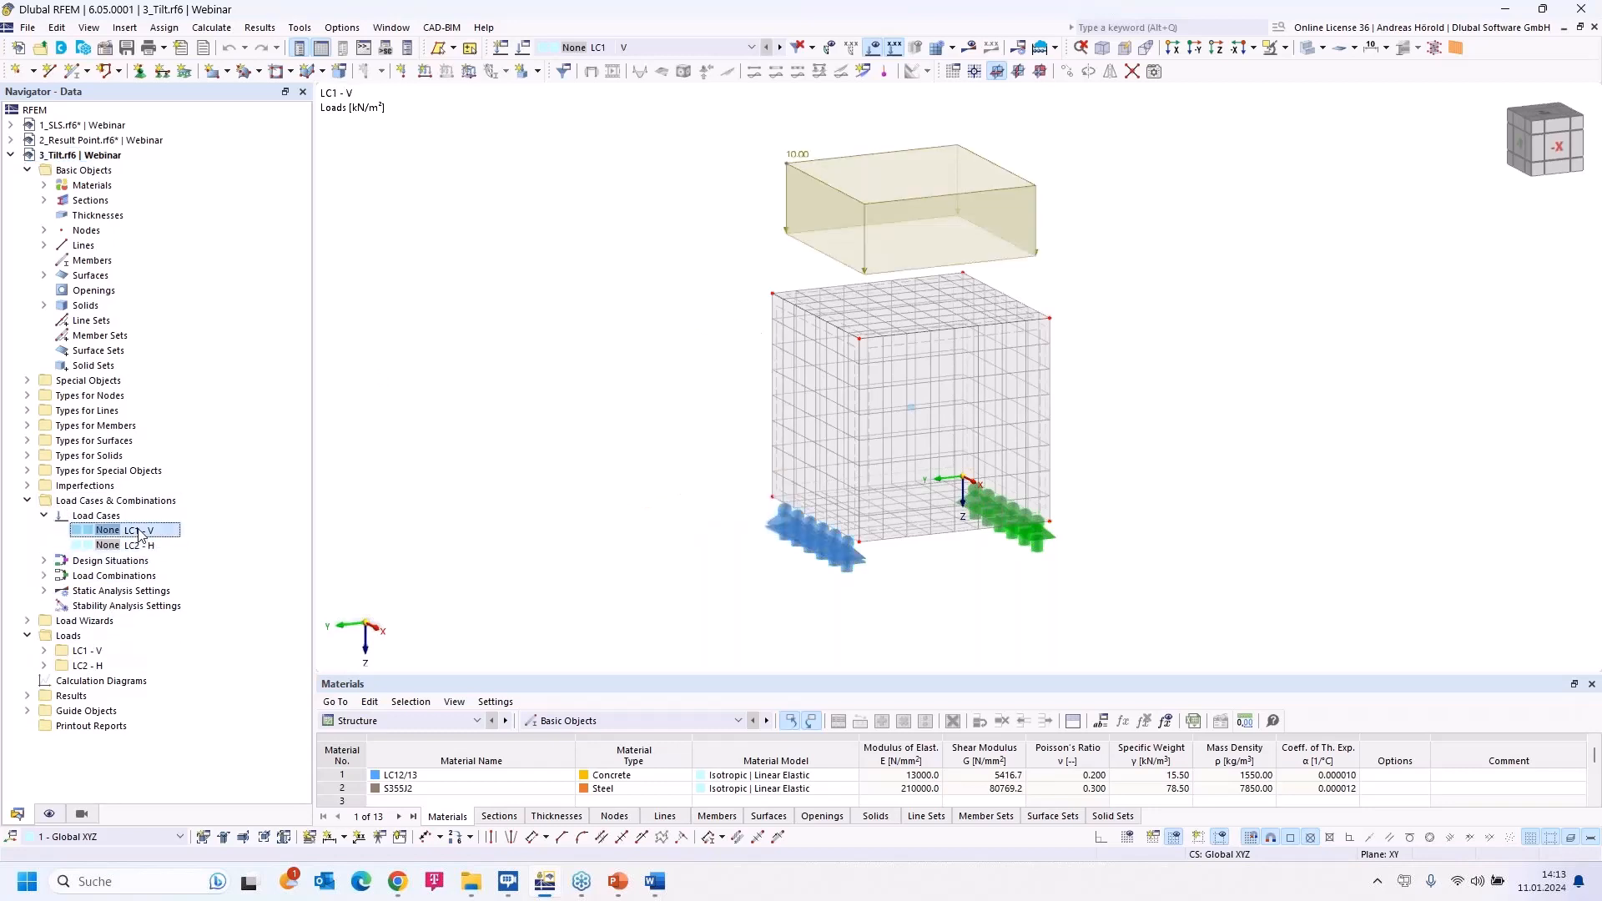
{"action": "double_click", "coordinate": [140, 533]}
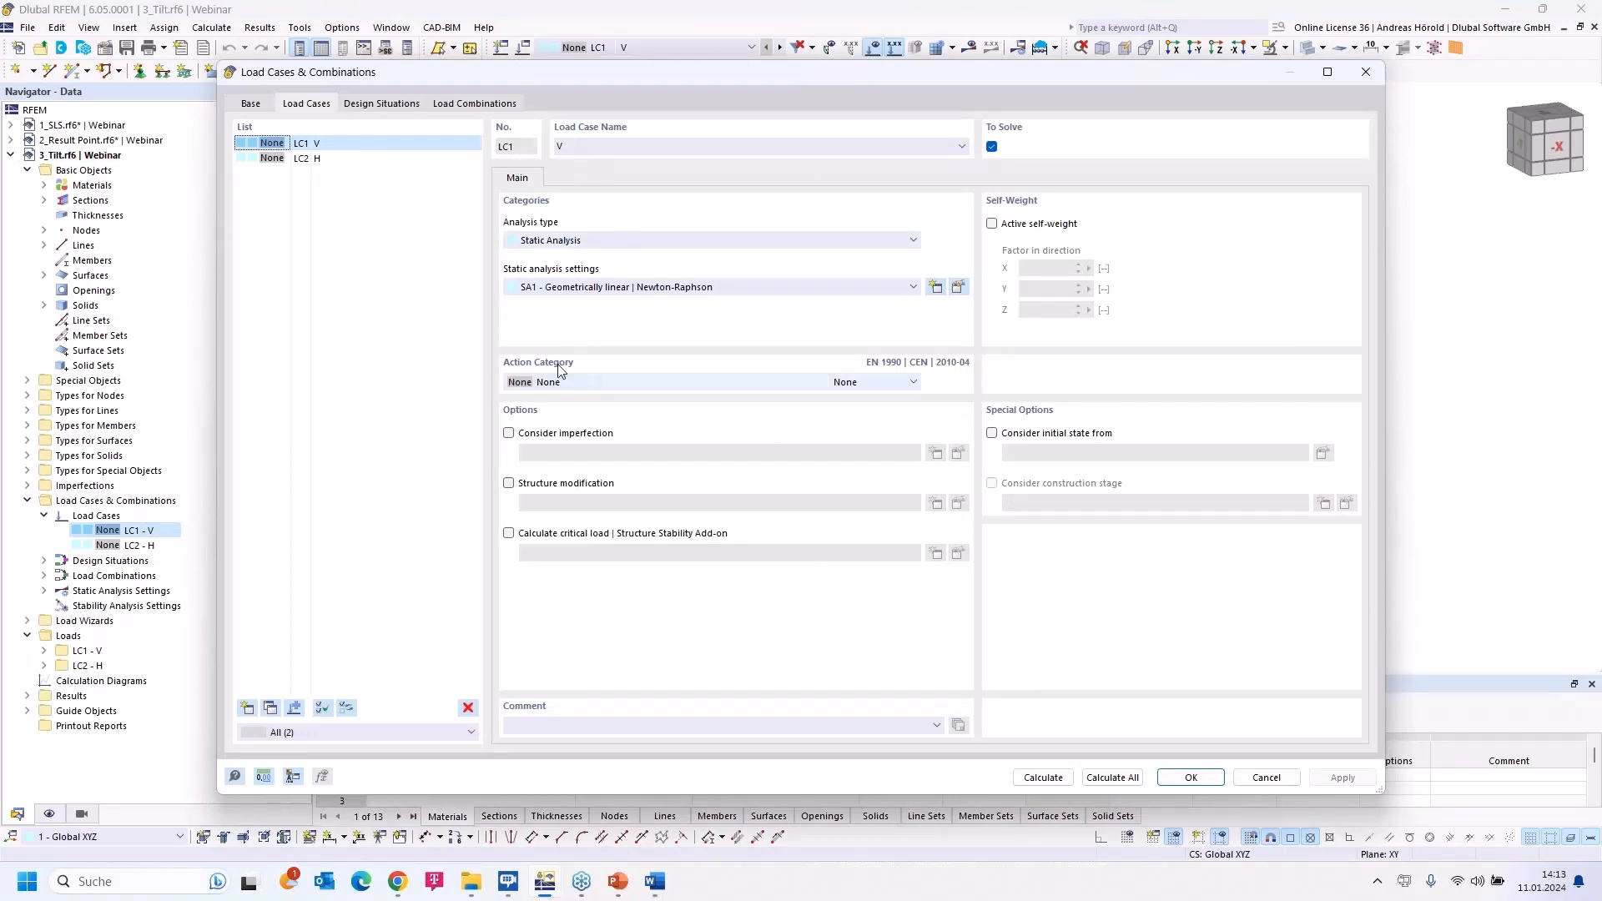
{"action": "left_click", "coordinate": [340, 165]}
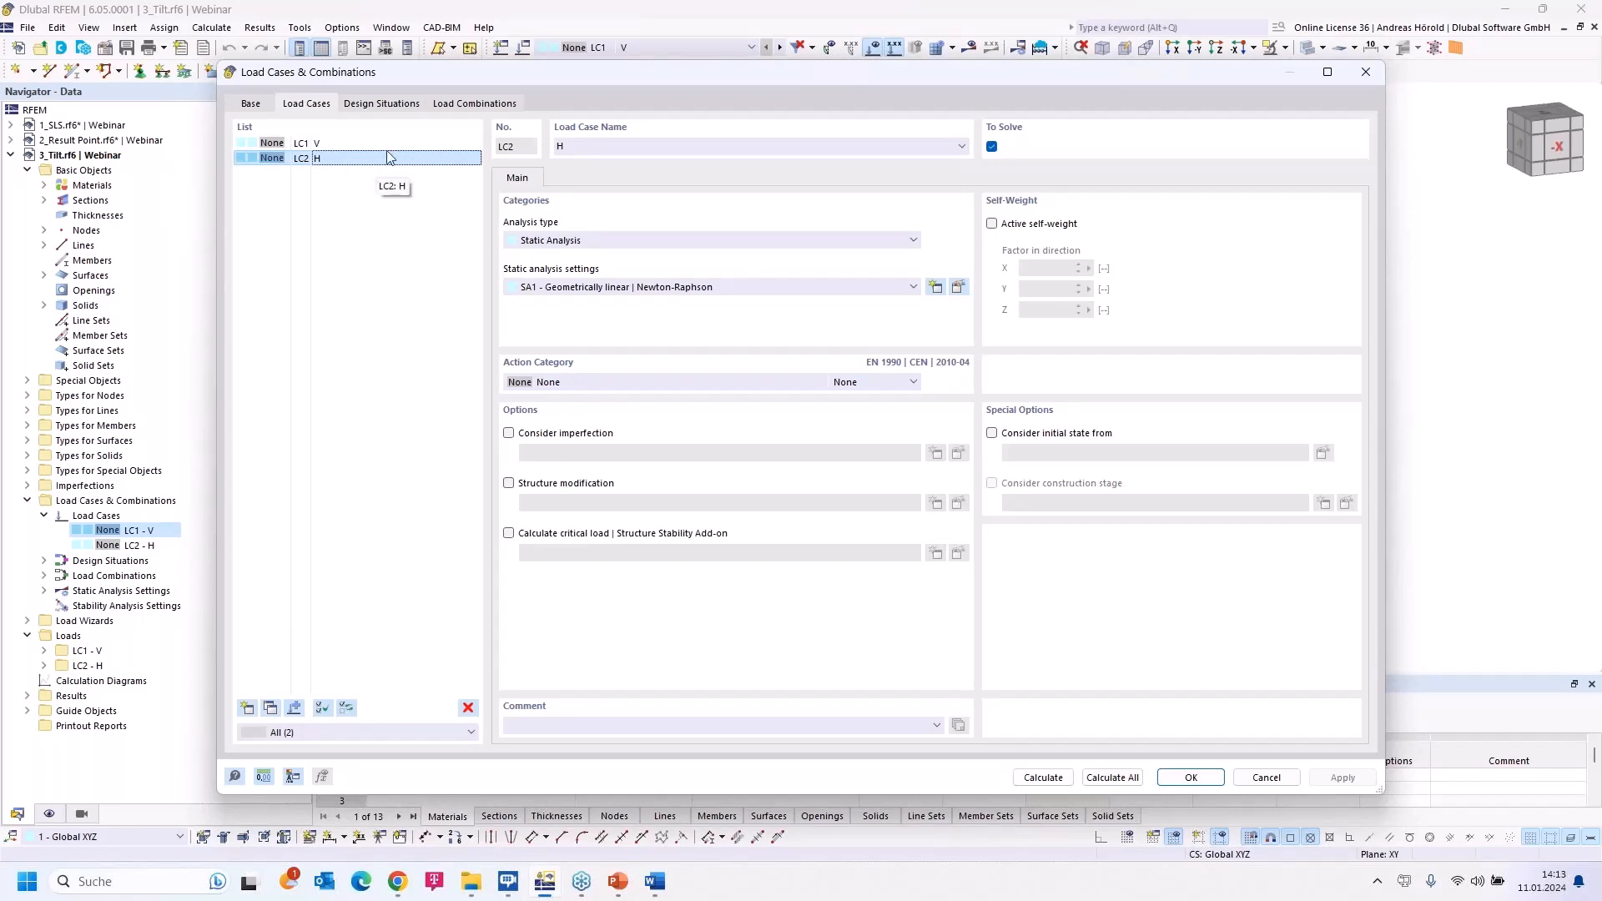
{"action": "left_click", "coordinate": [482, 104]}
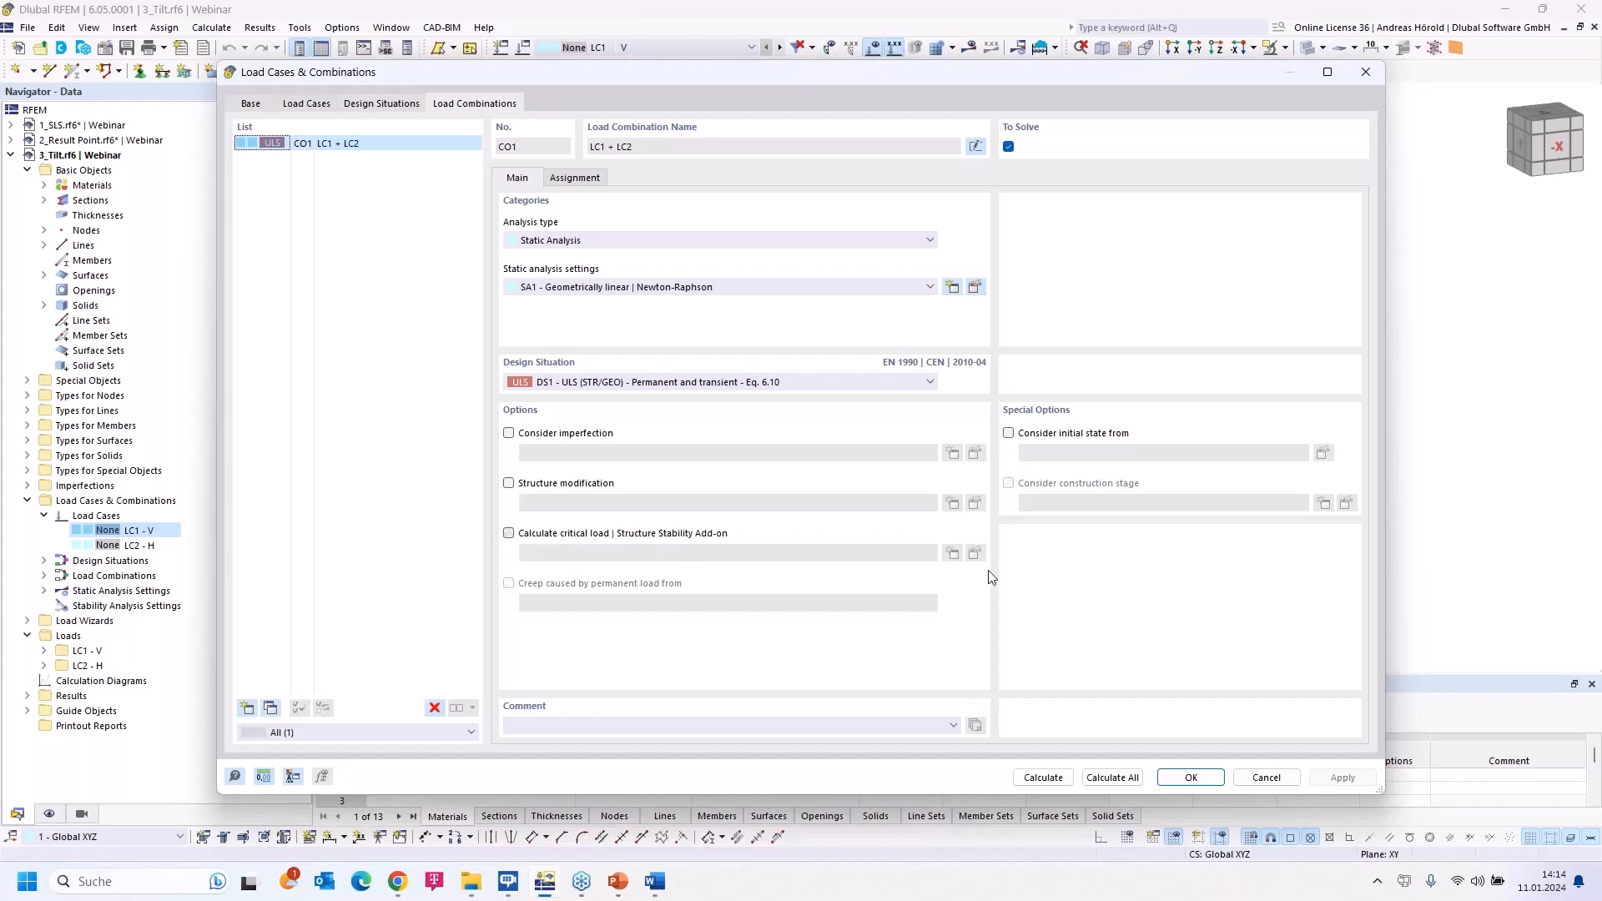
- Review the activated analysis add-ons in the model's base data, leaving the settings without changes
{"action": "left_click", "coordinate": [1266, 778]}
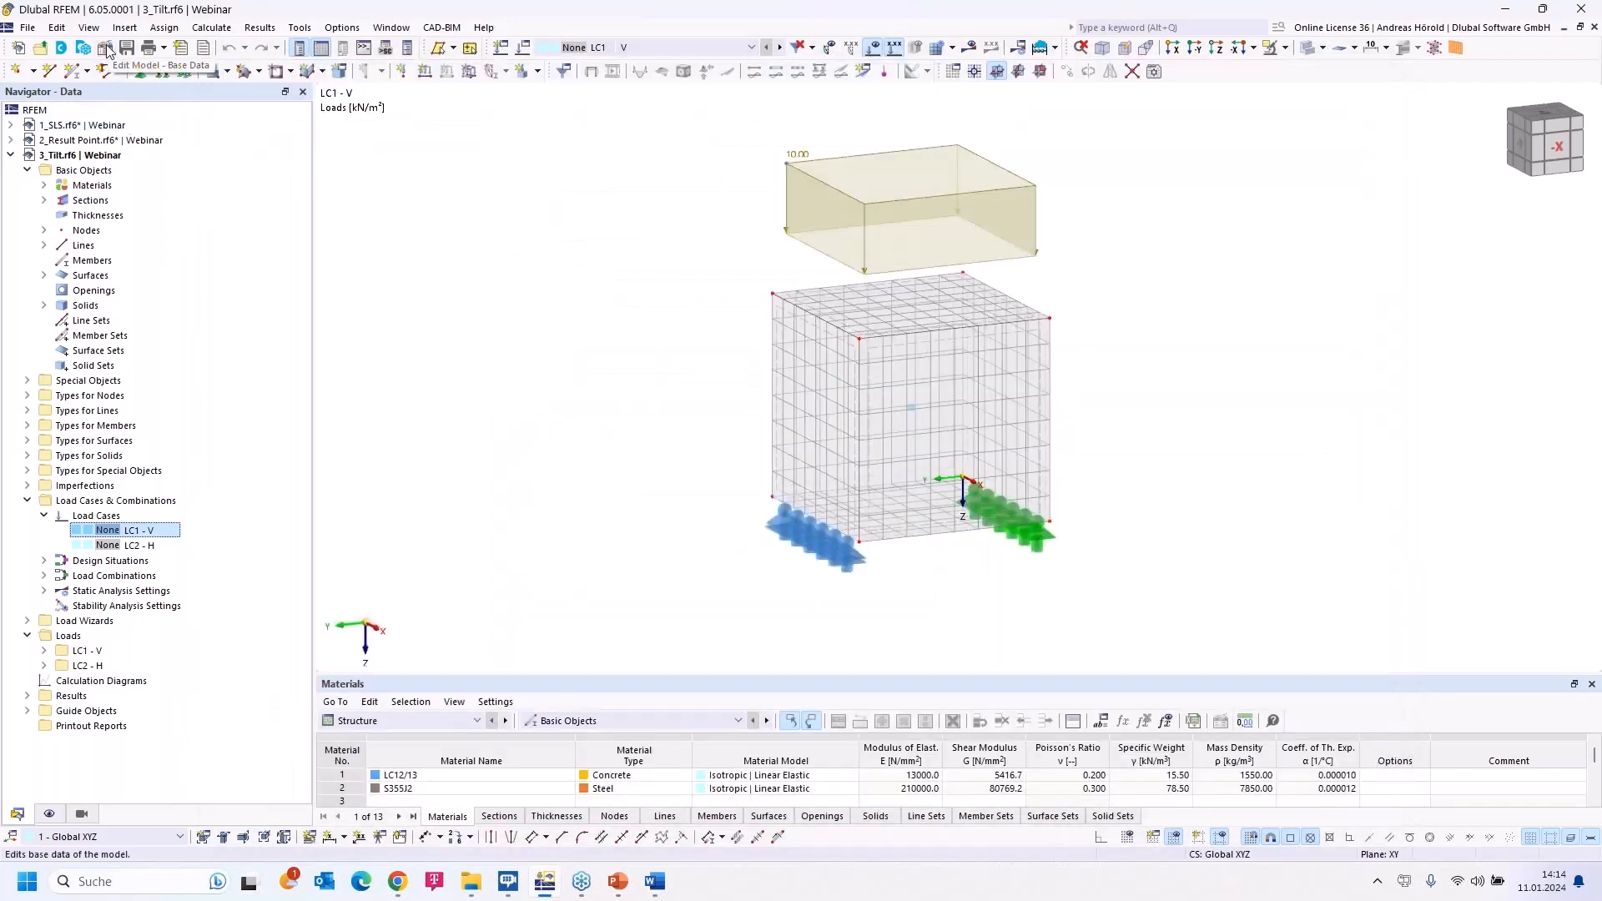
{"action": "left_click", "coordinate": [106, 49]}
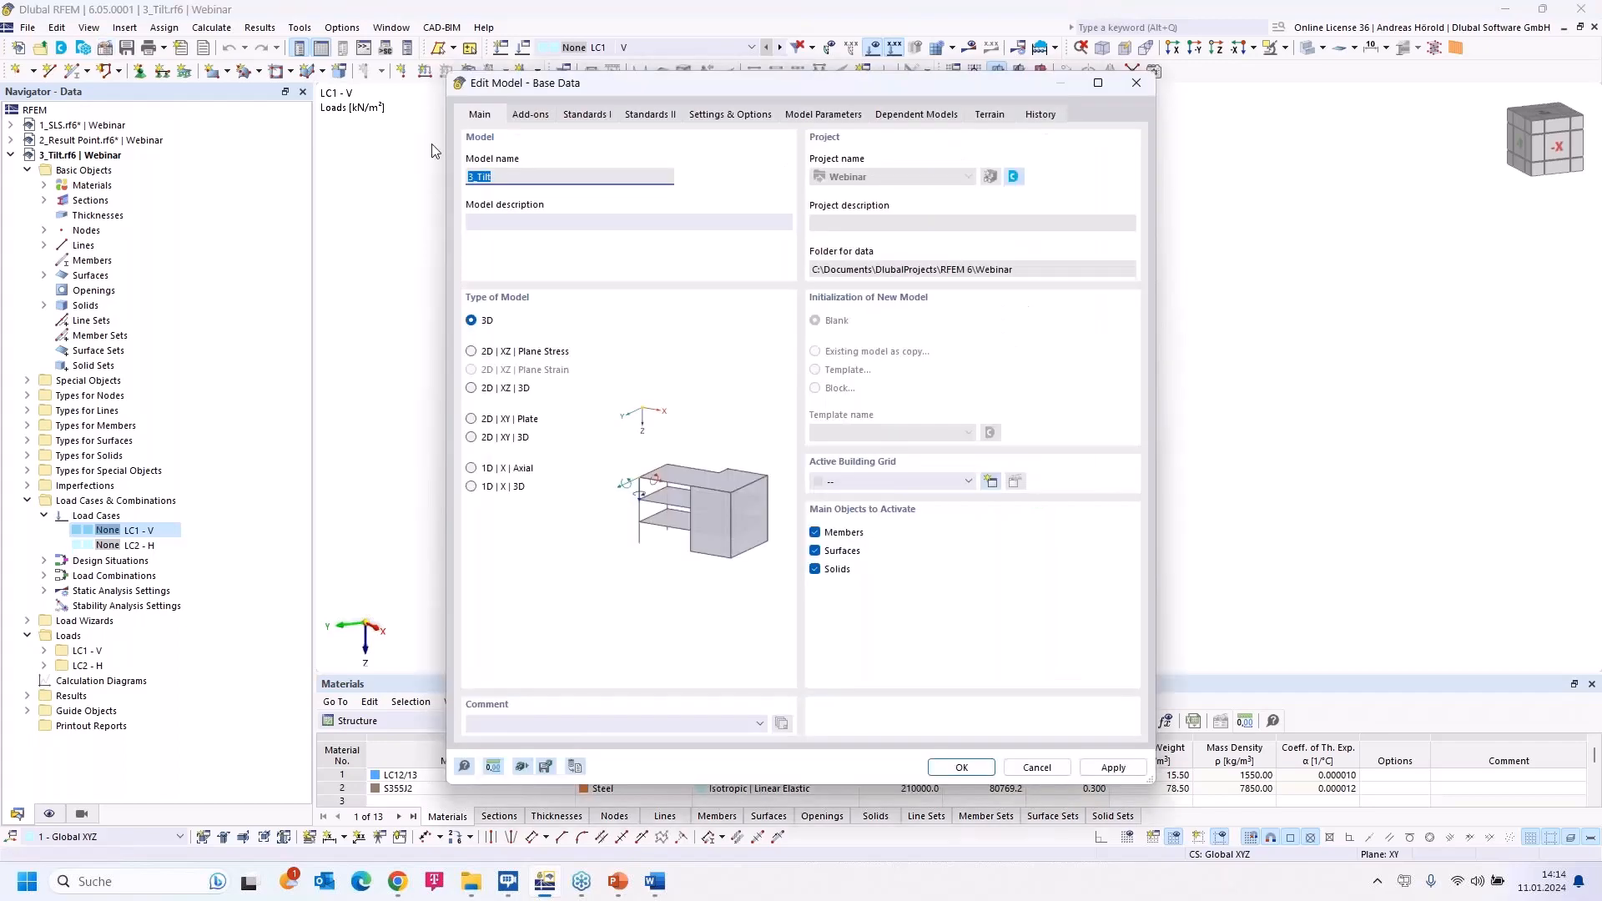
{"action": "left_click", "coordinate": [534, 118]}
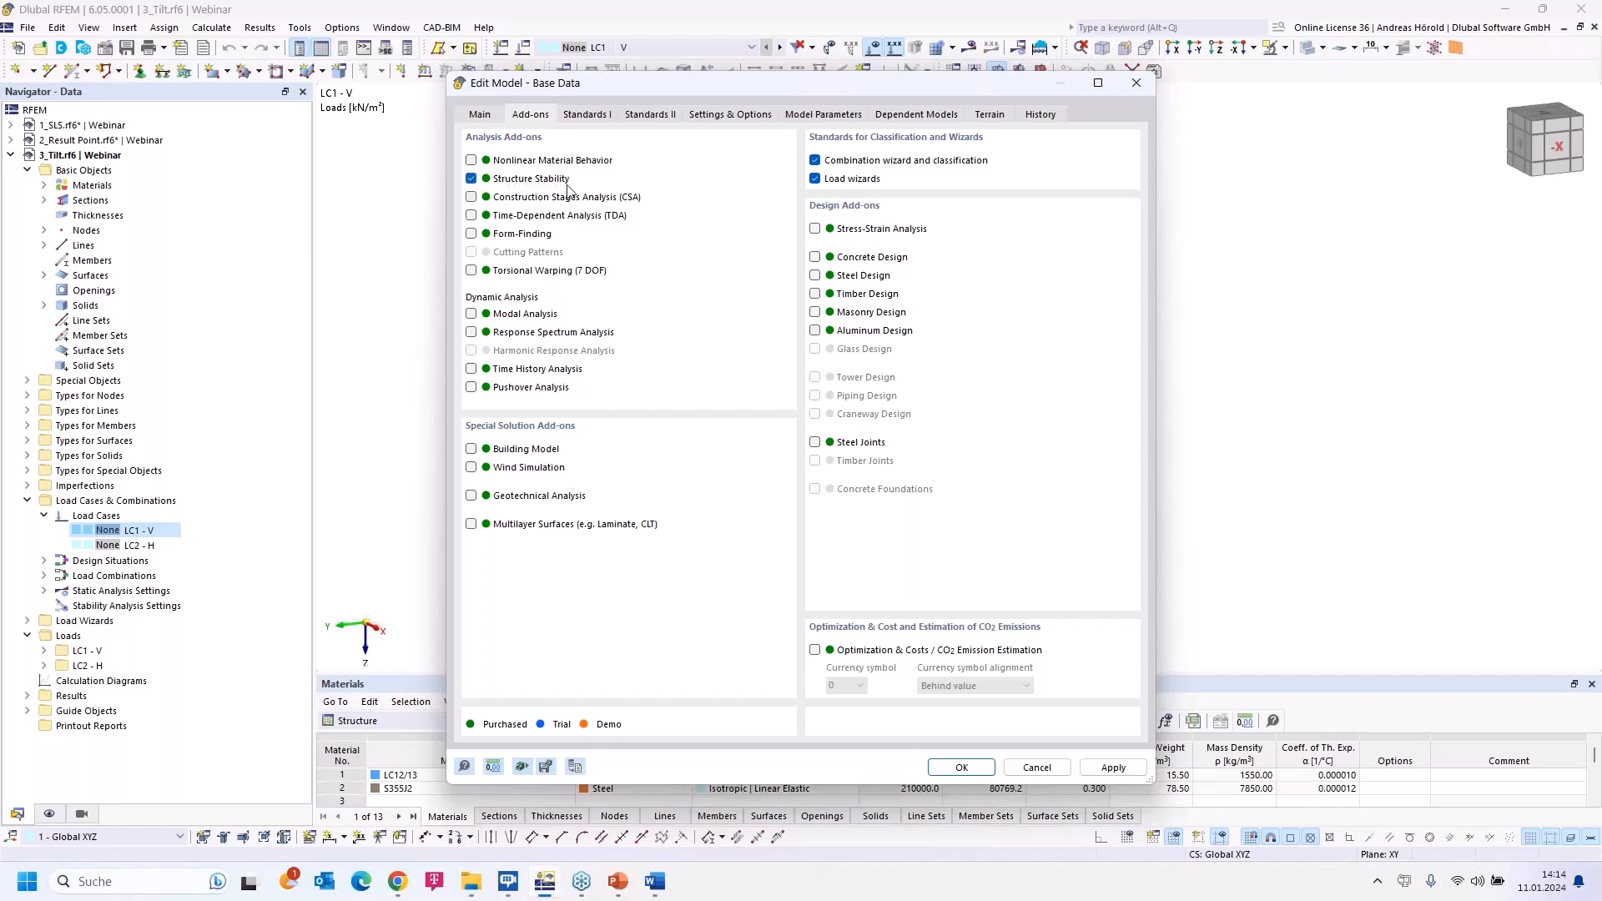
{"action": "left_click", "coordinate": [1034, 769]}
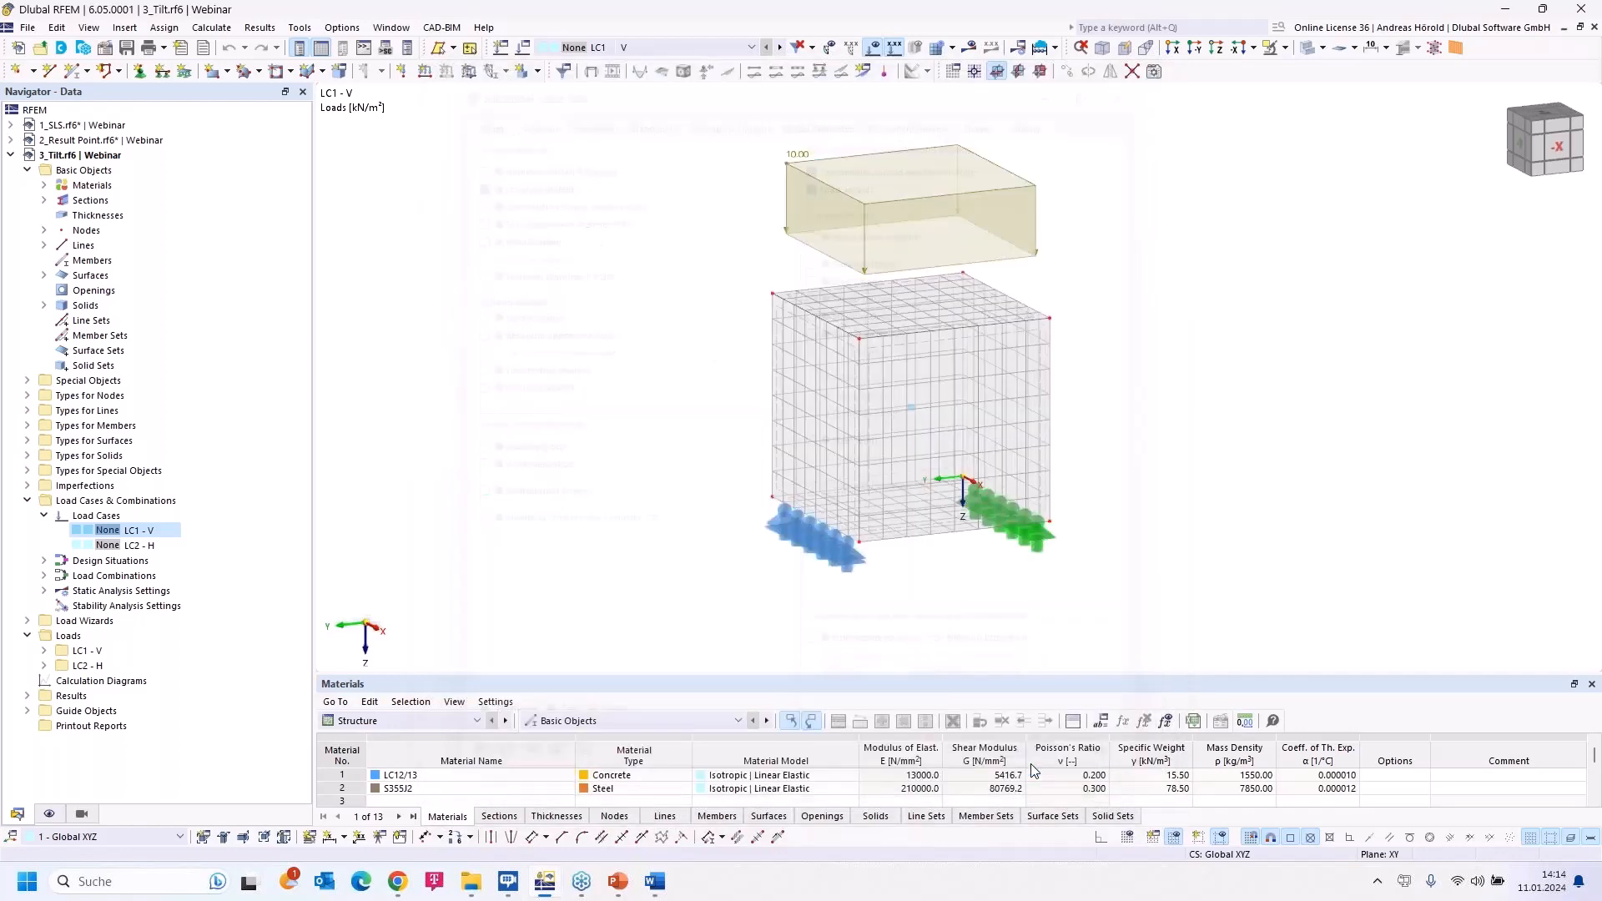
- Activate the critical load calculation for CO1 with new stability analysis settings using the incremental method without eigenvalue analysis (non-linear)
{"action": "double_click", "coordinate": [154, 534]}
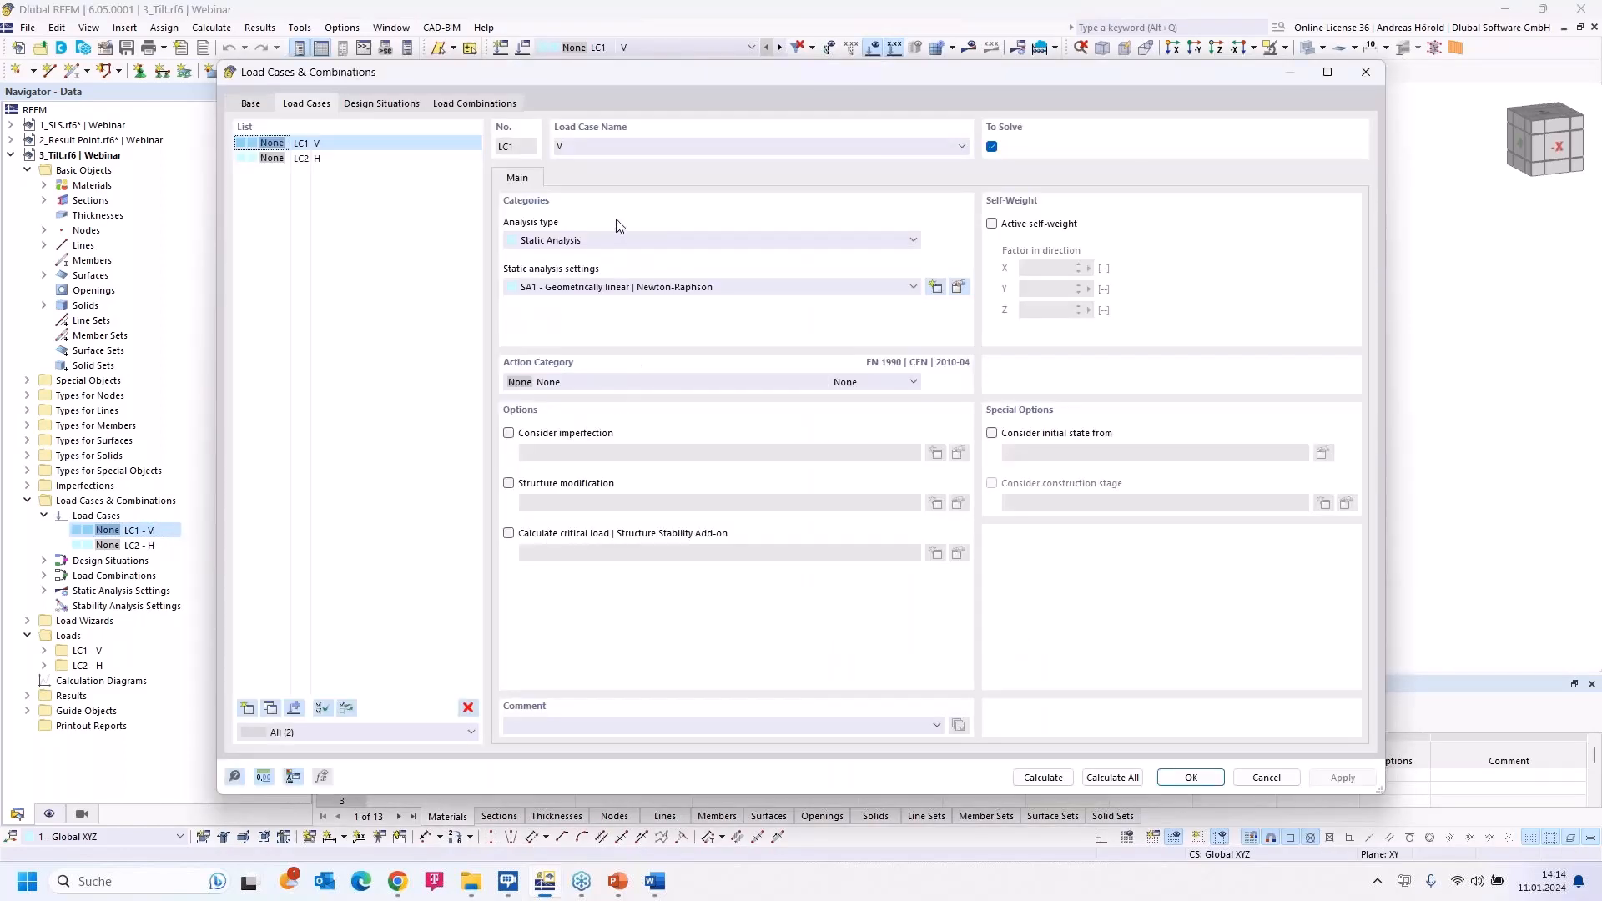
{"action": "left_click", "coordinate": [458, 103]}
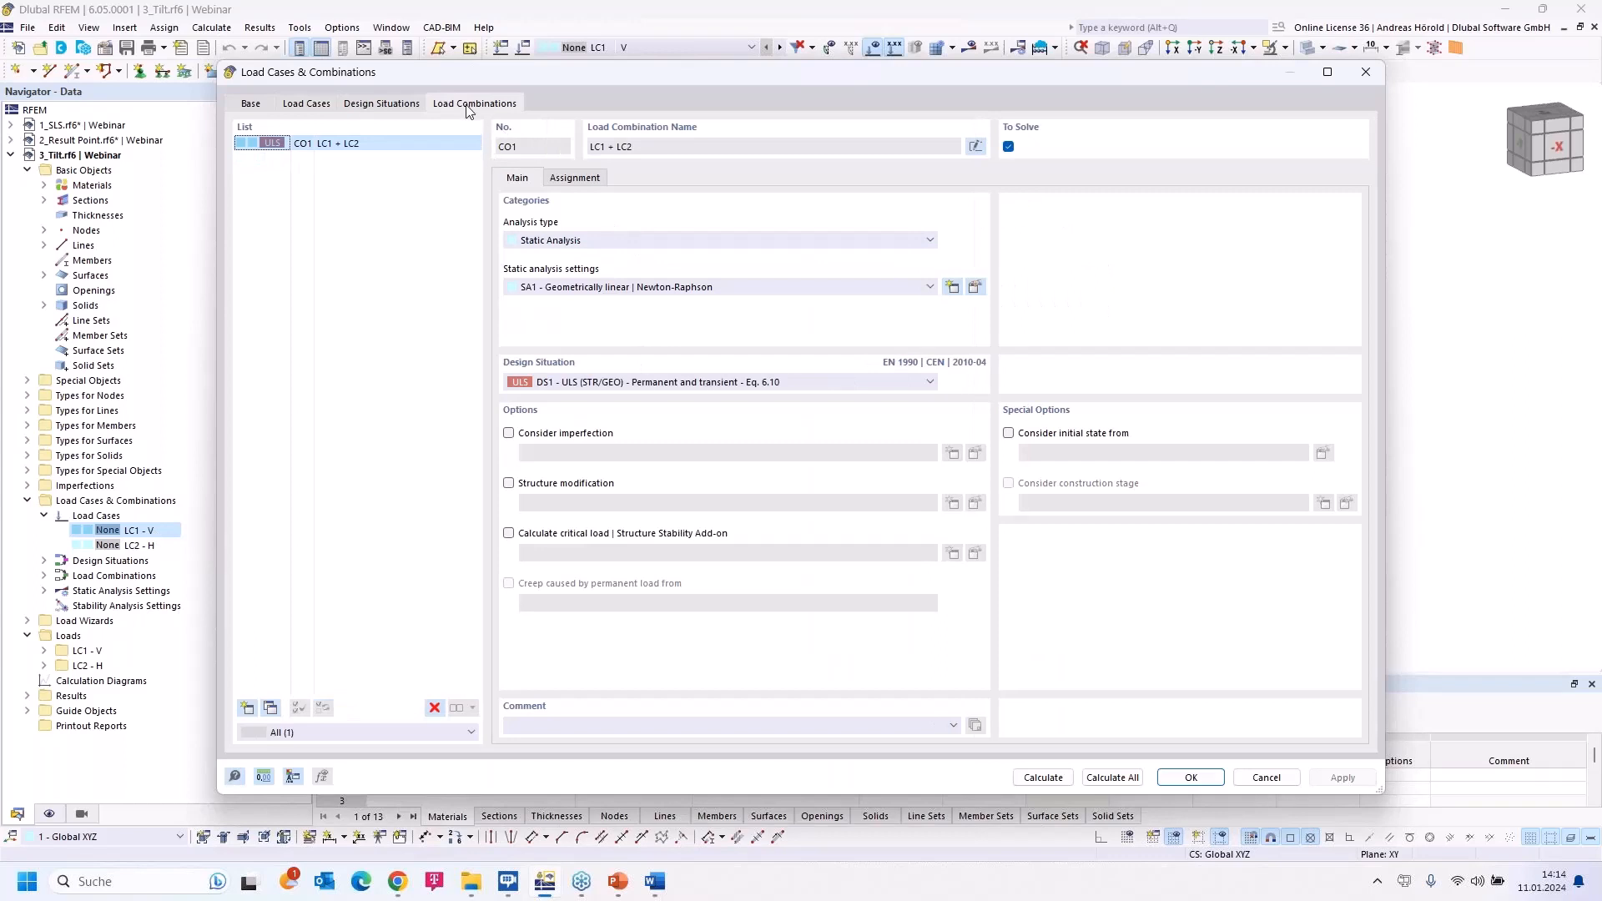
{"action": "left_click", "coordinate": [509, 535]}
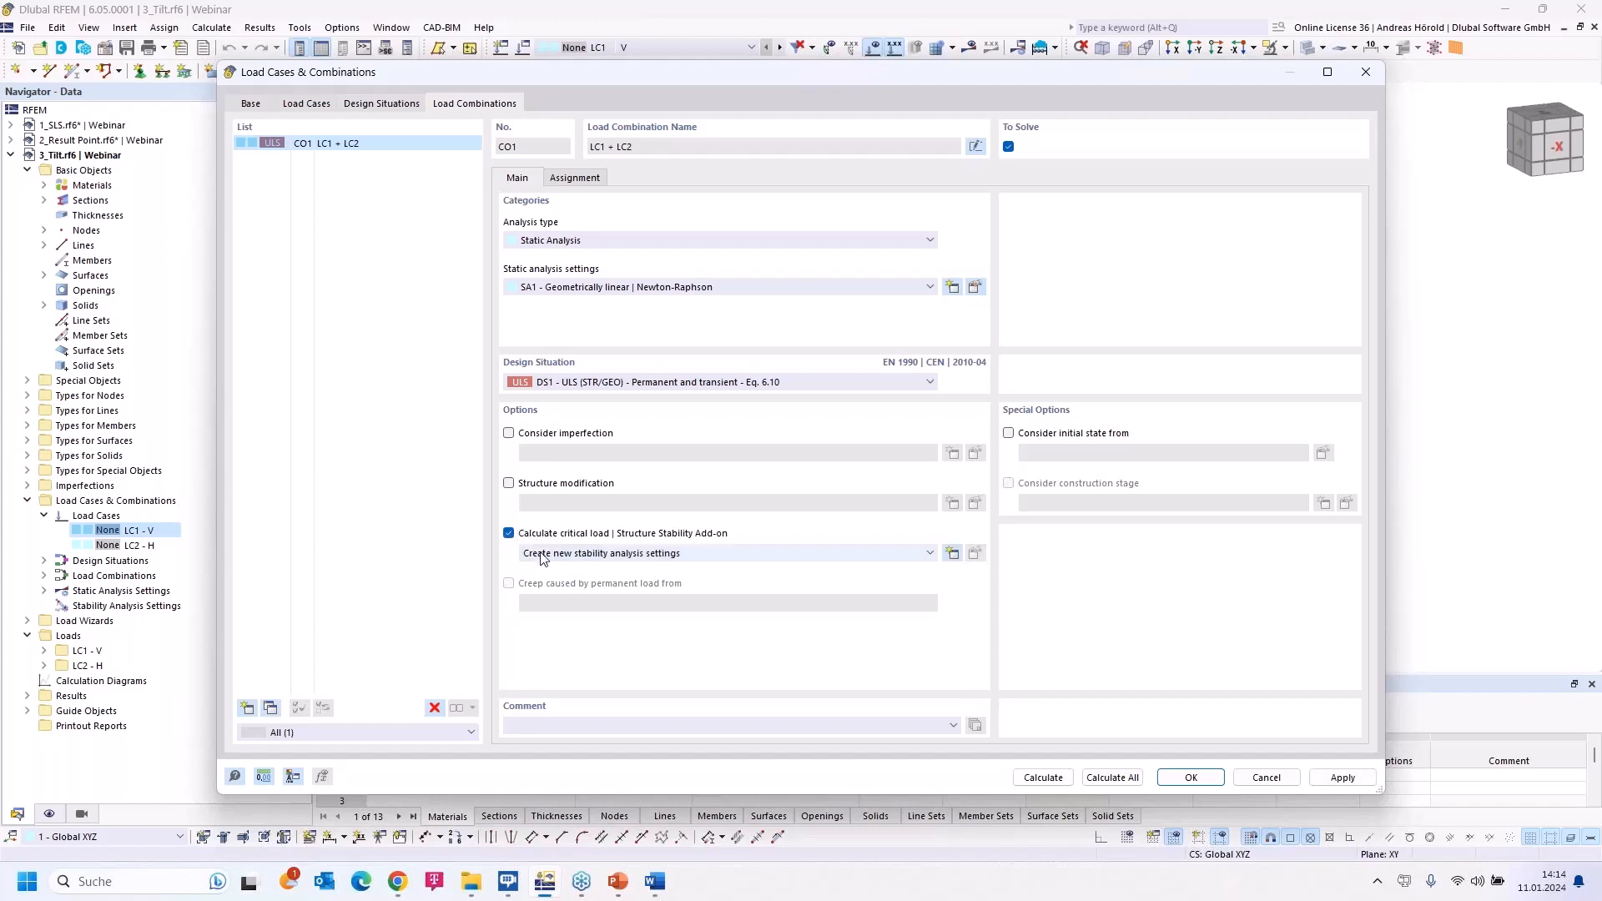
{"action": "left_click", "coordinate": [953, 553]}
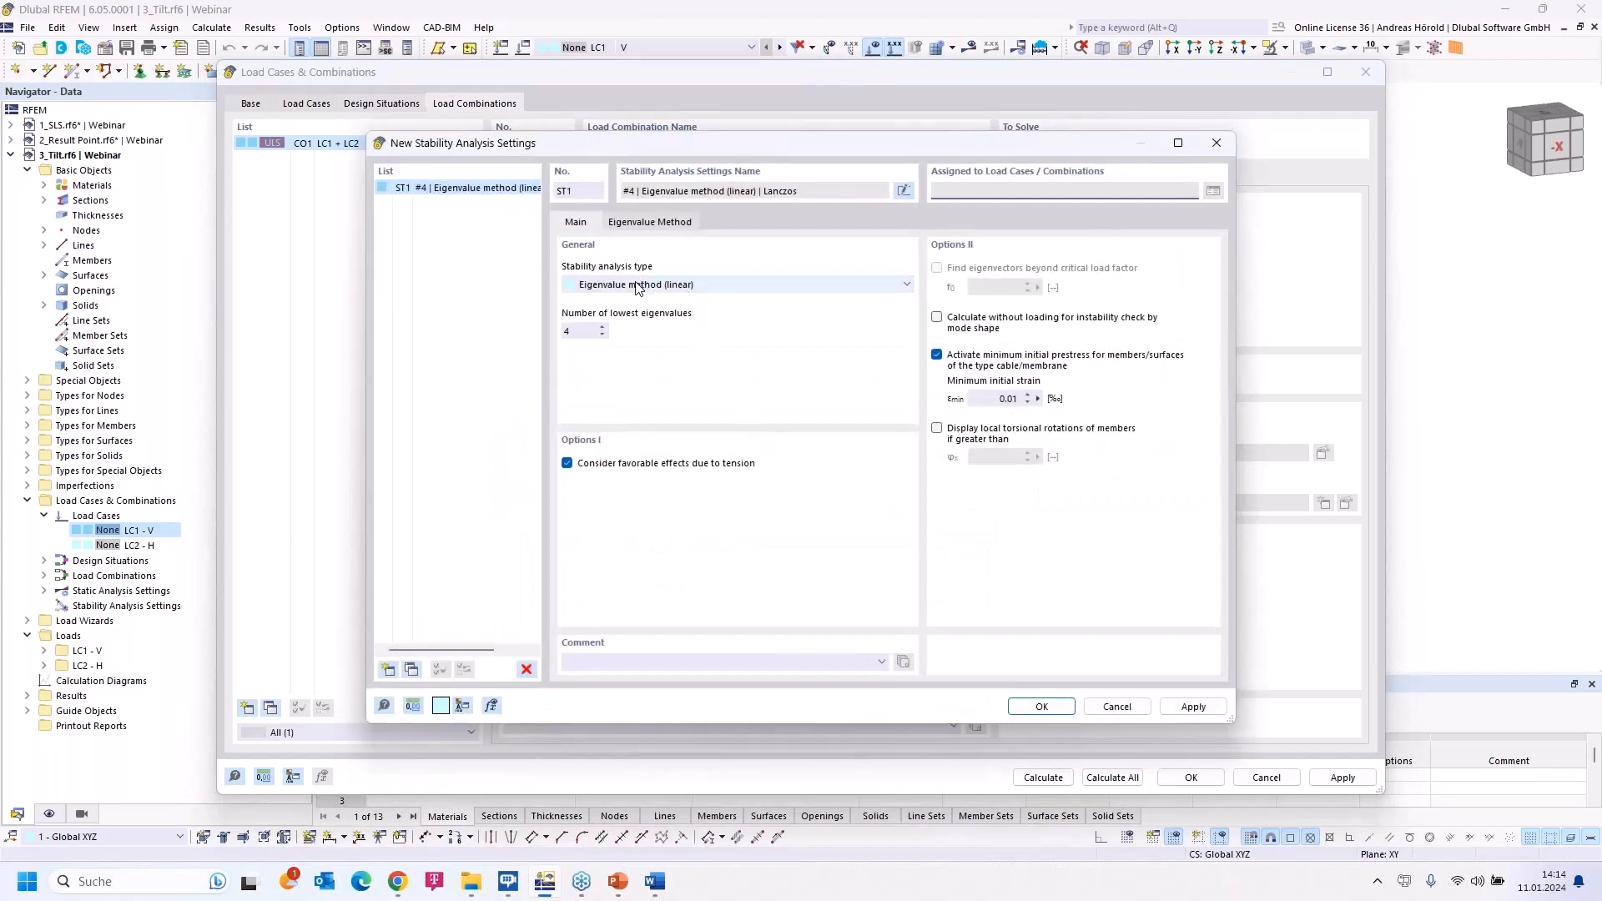
{"action": "left_click", "coordinate": [637, 287]}
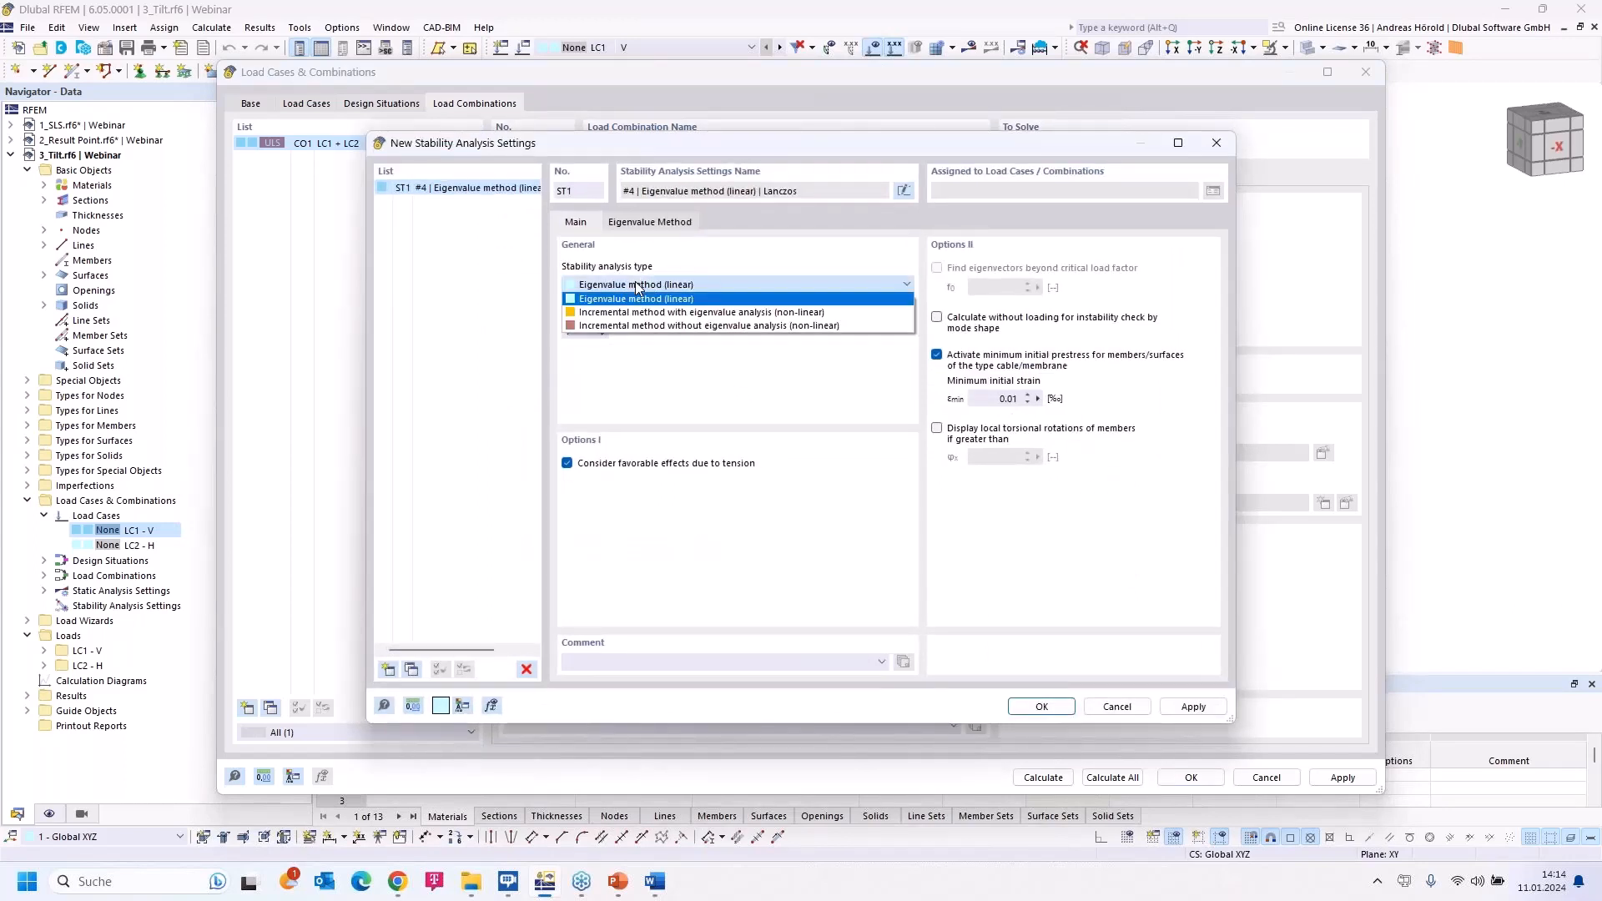
{"action": "left_click", "coordinate": [691, 327]}
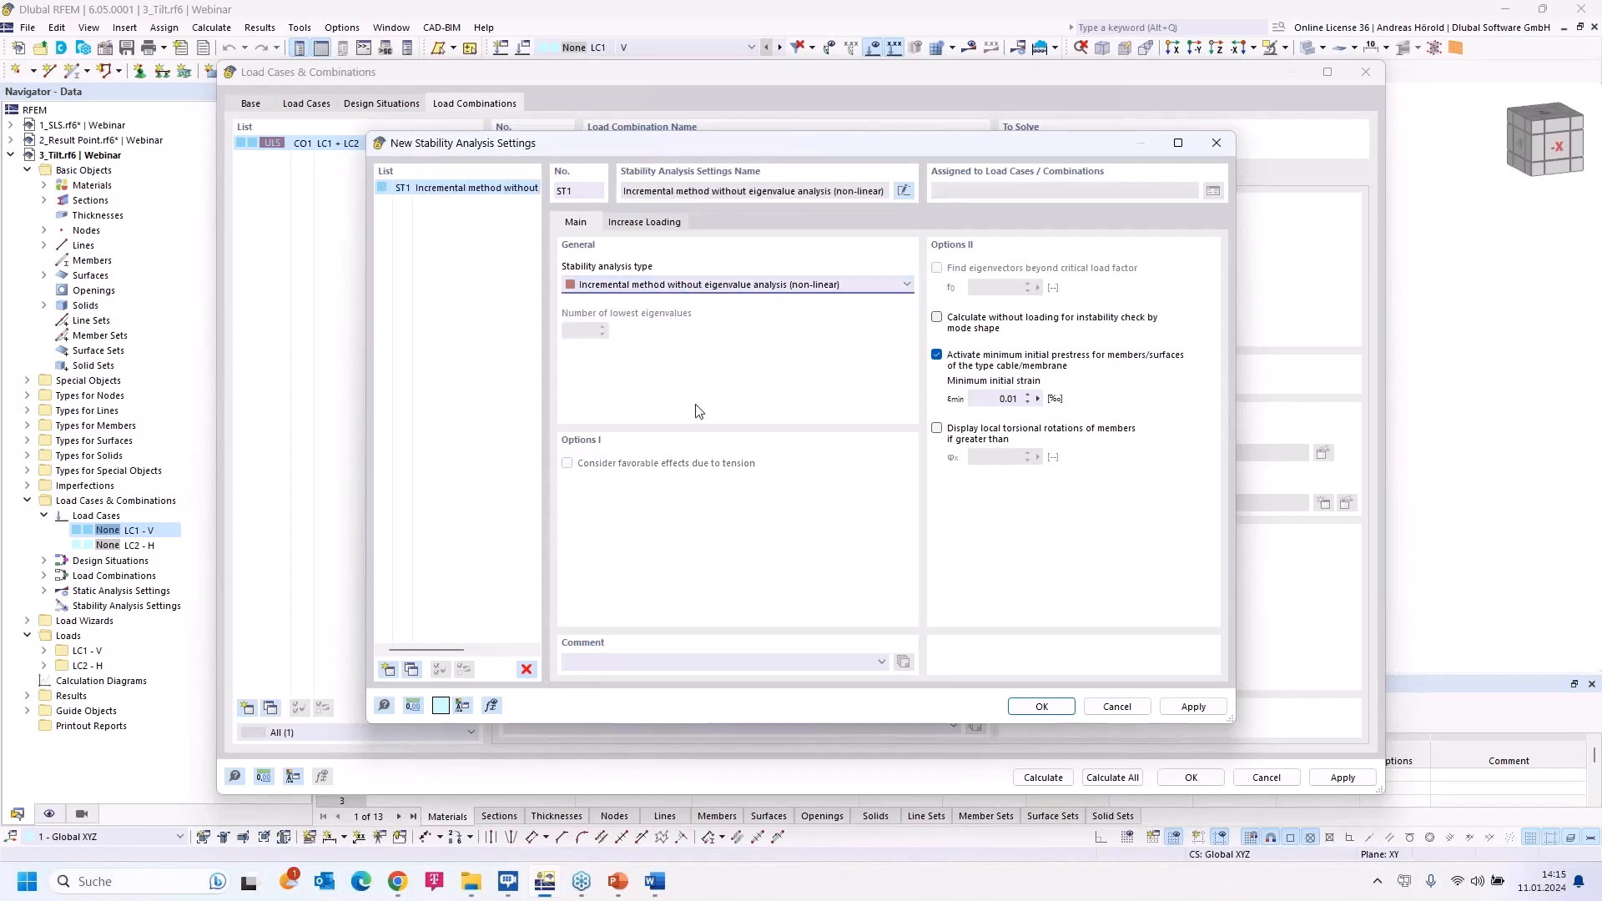
- Set the initial load factor of the incrementally increasing loading to 0.1
{"action": "left_click", "coordinate": [640, 224]}
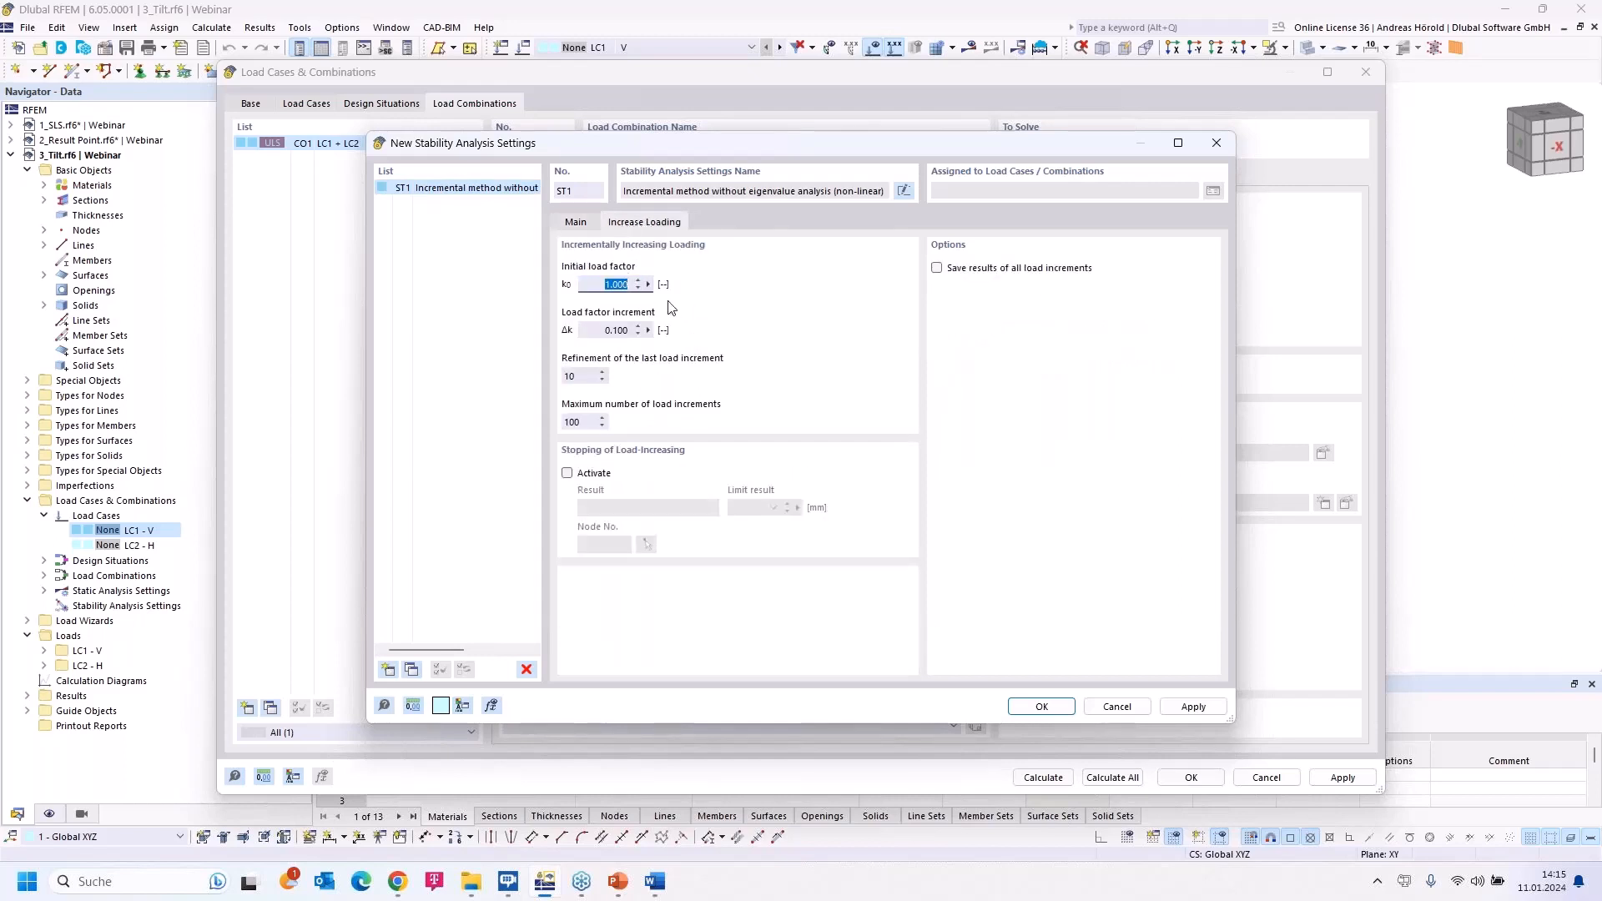
{"action": "key", "text": "BackSpace"}
{"action": "type", "text": ",1"}
{"action": "left_click", "coordinate": [600, 330]}
- Activate stopping of the load increase at a limit deformation u of 5 mm and save the results of all load increments
{"action": "left_click", "coordinate": [568, 474]}
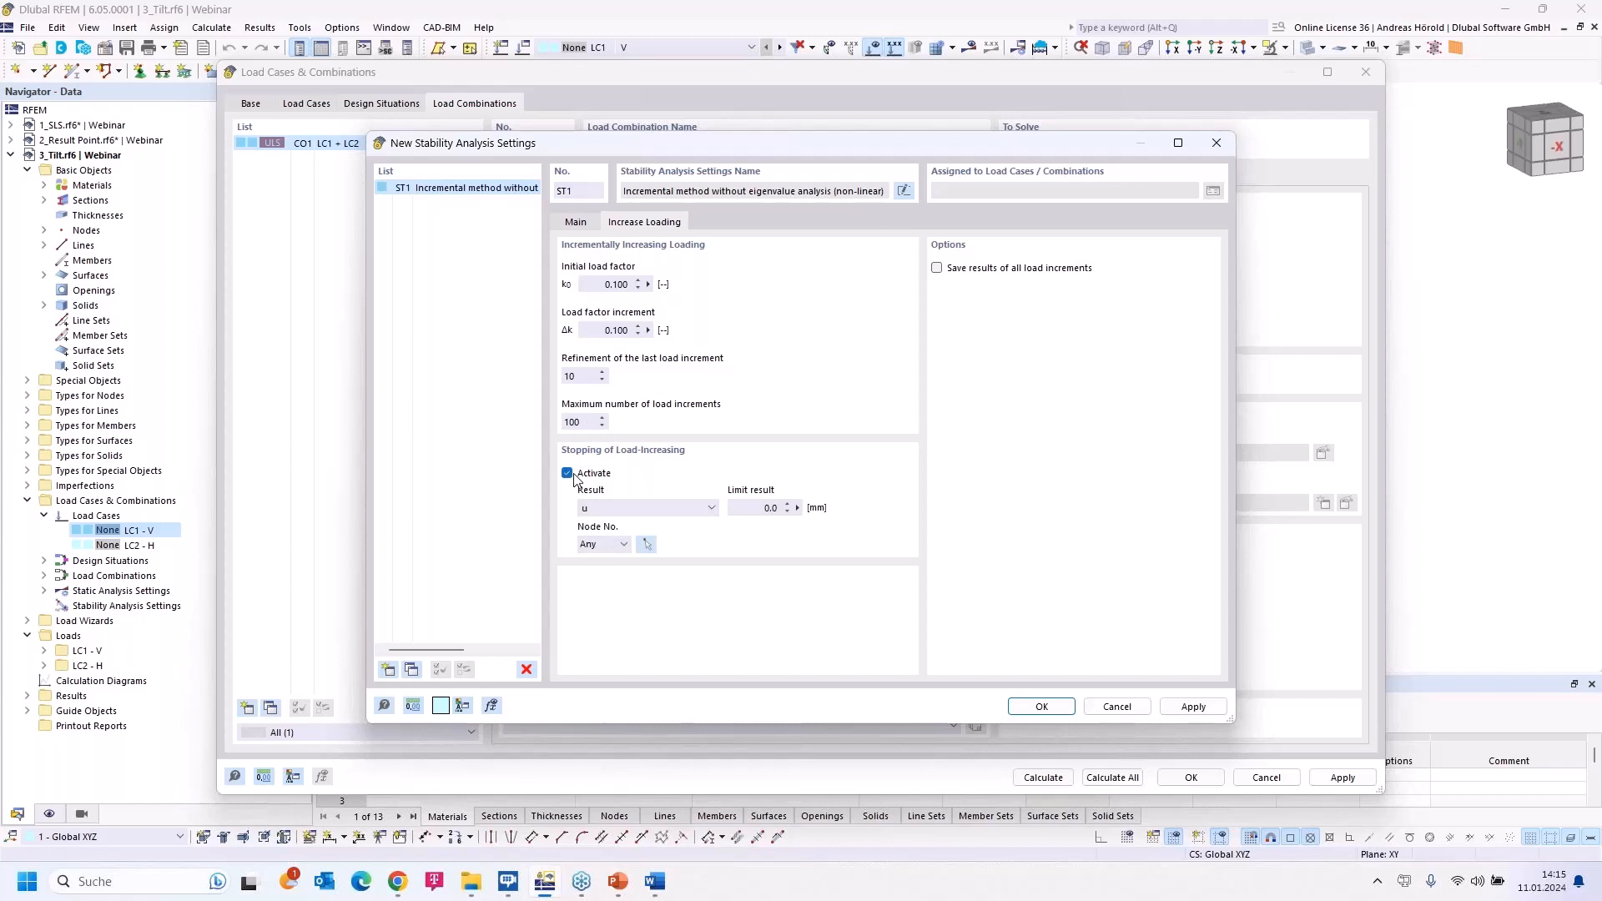
{"action": "left_click", "coordinate": [752, 512]}
{"action": "type", "text": "5"}
{"action": "left_click", "coordinate": [938, 269]}
{"action": "left_click", "coordinate": [1042, 707]}
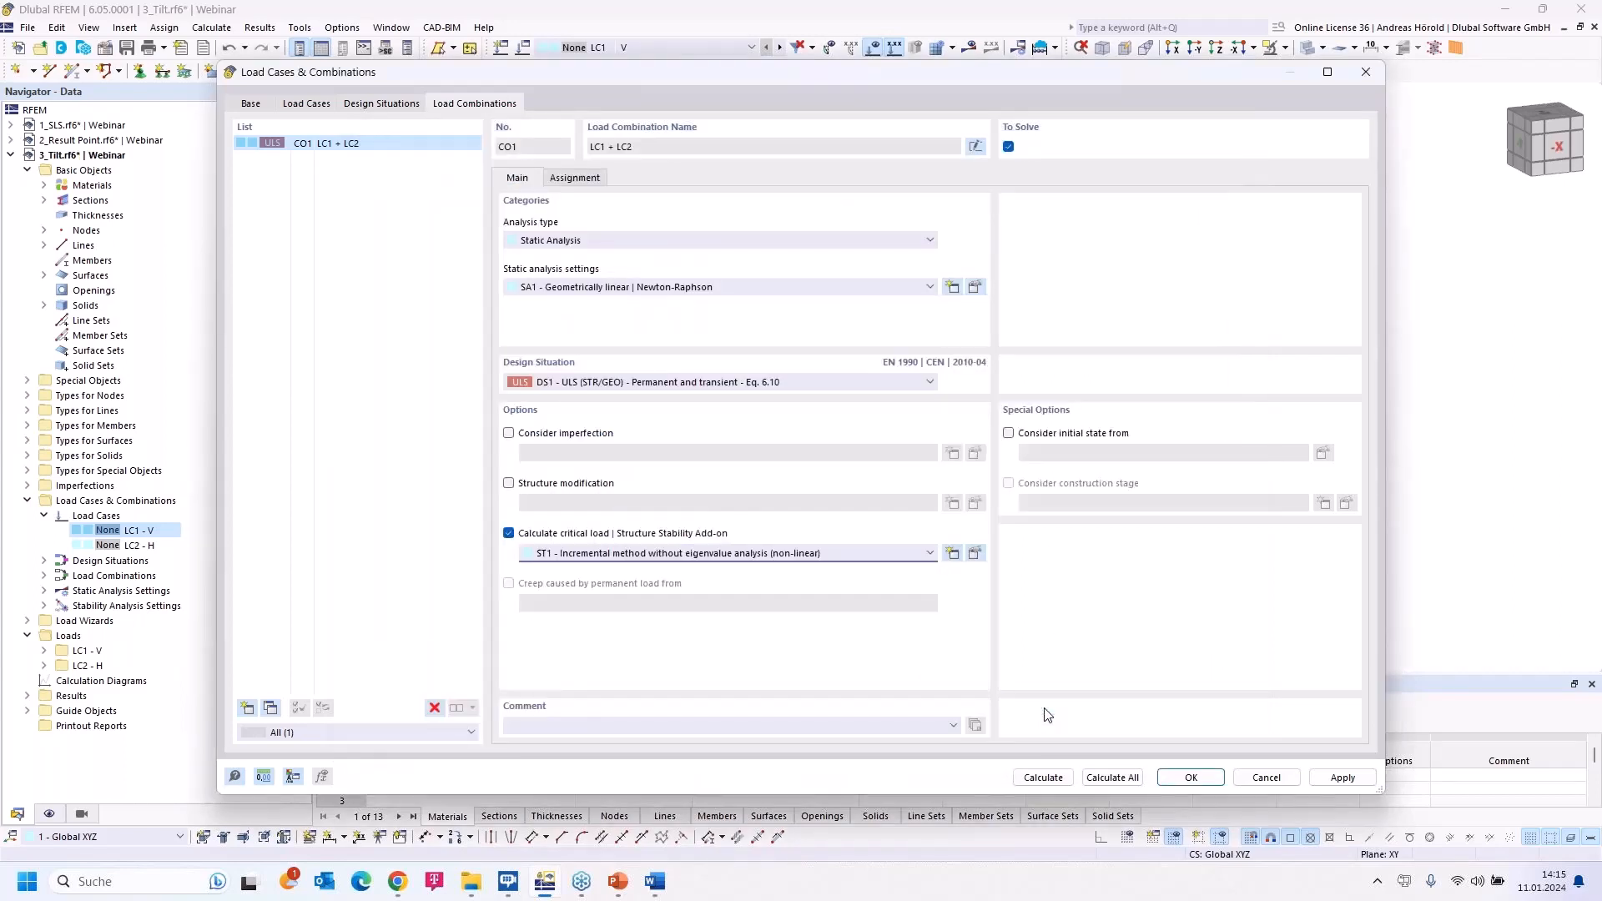
- Consider the initial state from LC1 - V in CO1 and calculate the load combination
{"action": "left_click", "coordinate": [1009, 434]}
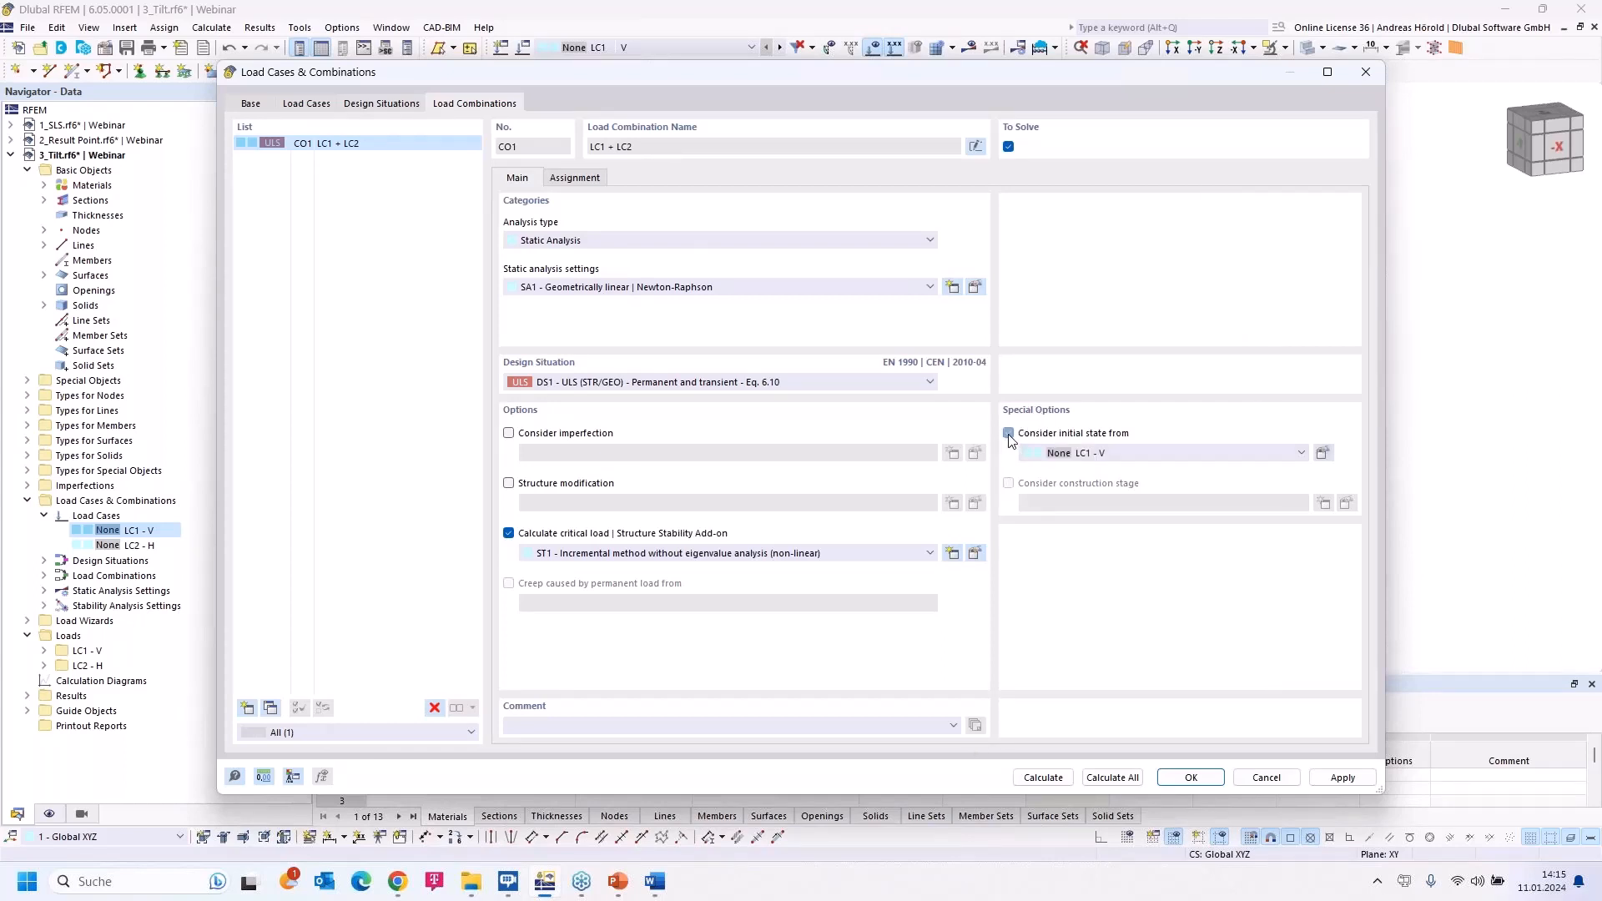
{"action": "left_click", "coordinate": [1116, 451]}
{"action": "left_click", "coordinate": [1114, 451]}
{"action": "left_click", "coordinate": [1042, 777]}
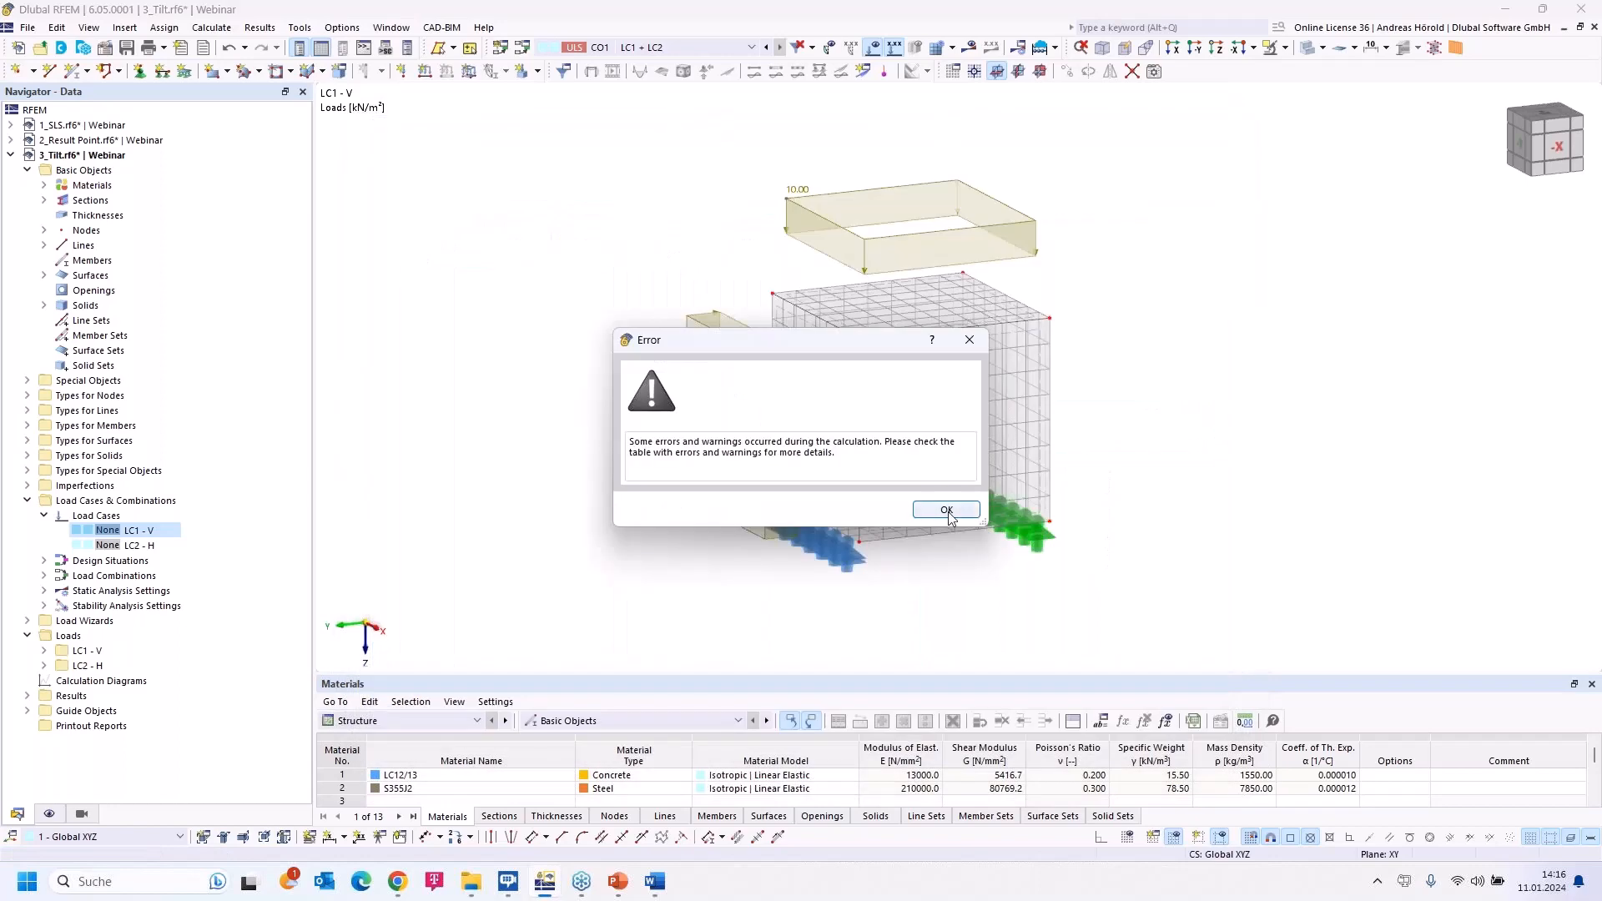
{"action": "left_click", "coordinate": [947, 511]}
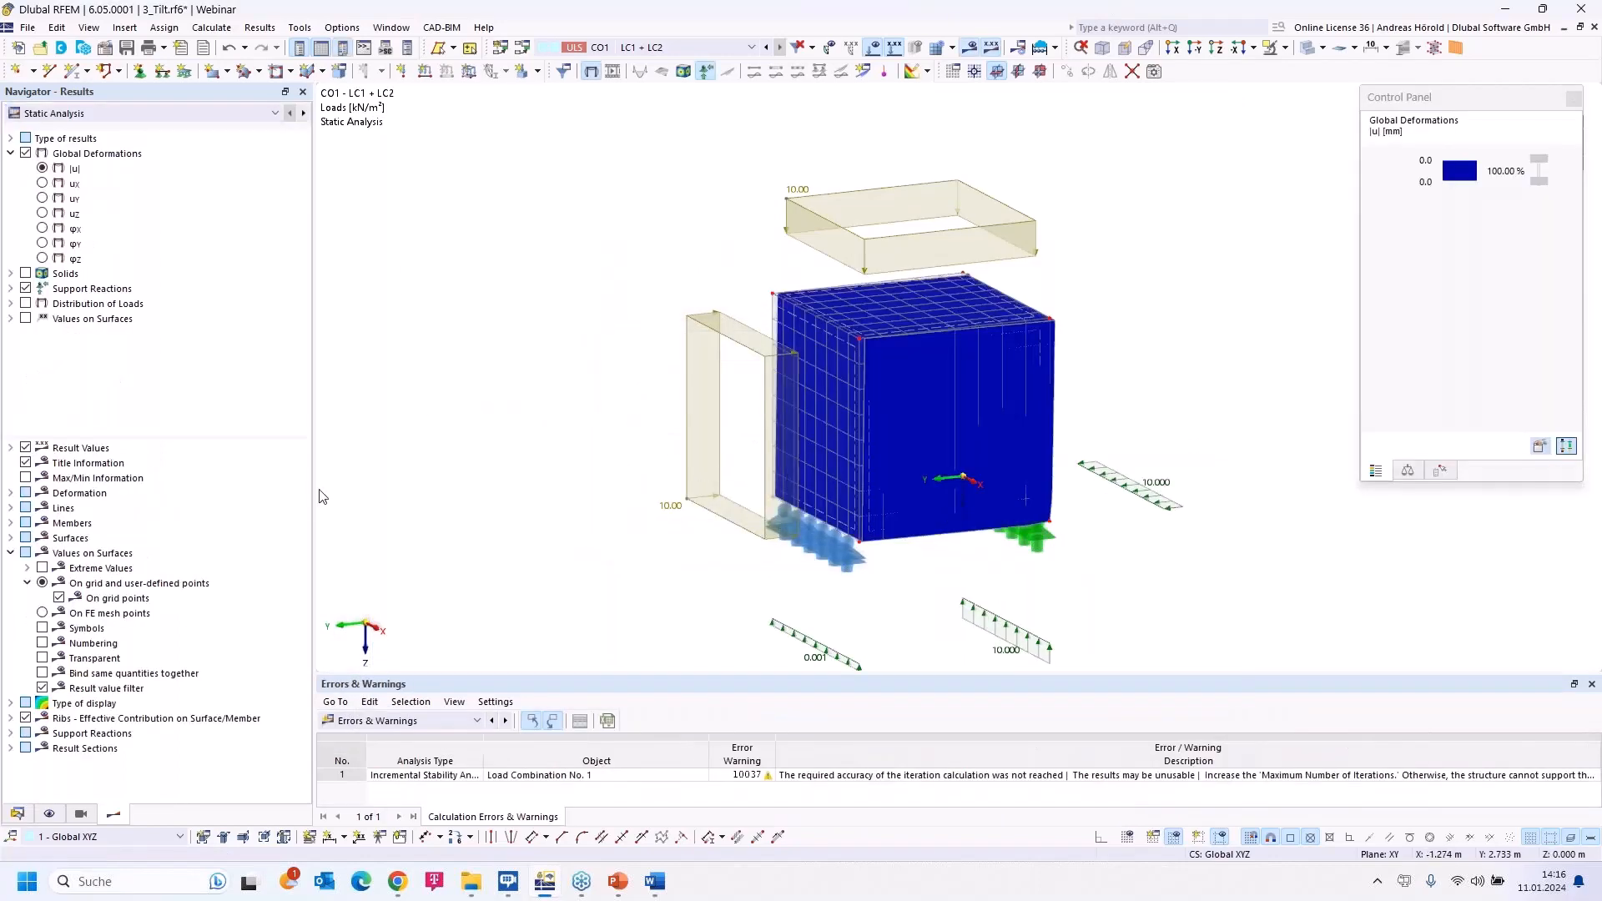
- Display the incremental stability analysis results of CO1 at load increment 1 with factor 0.100
{"action": "left_click", "coordinate": [155, 113]}
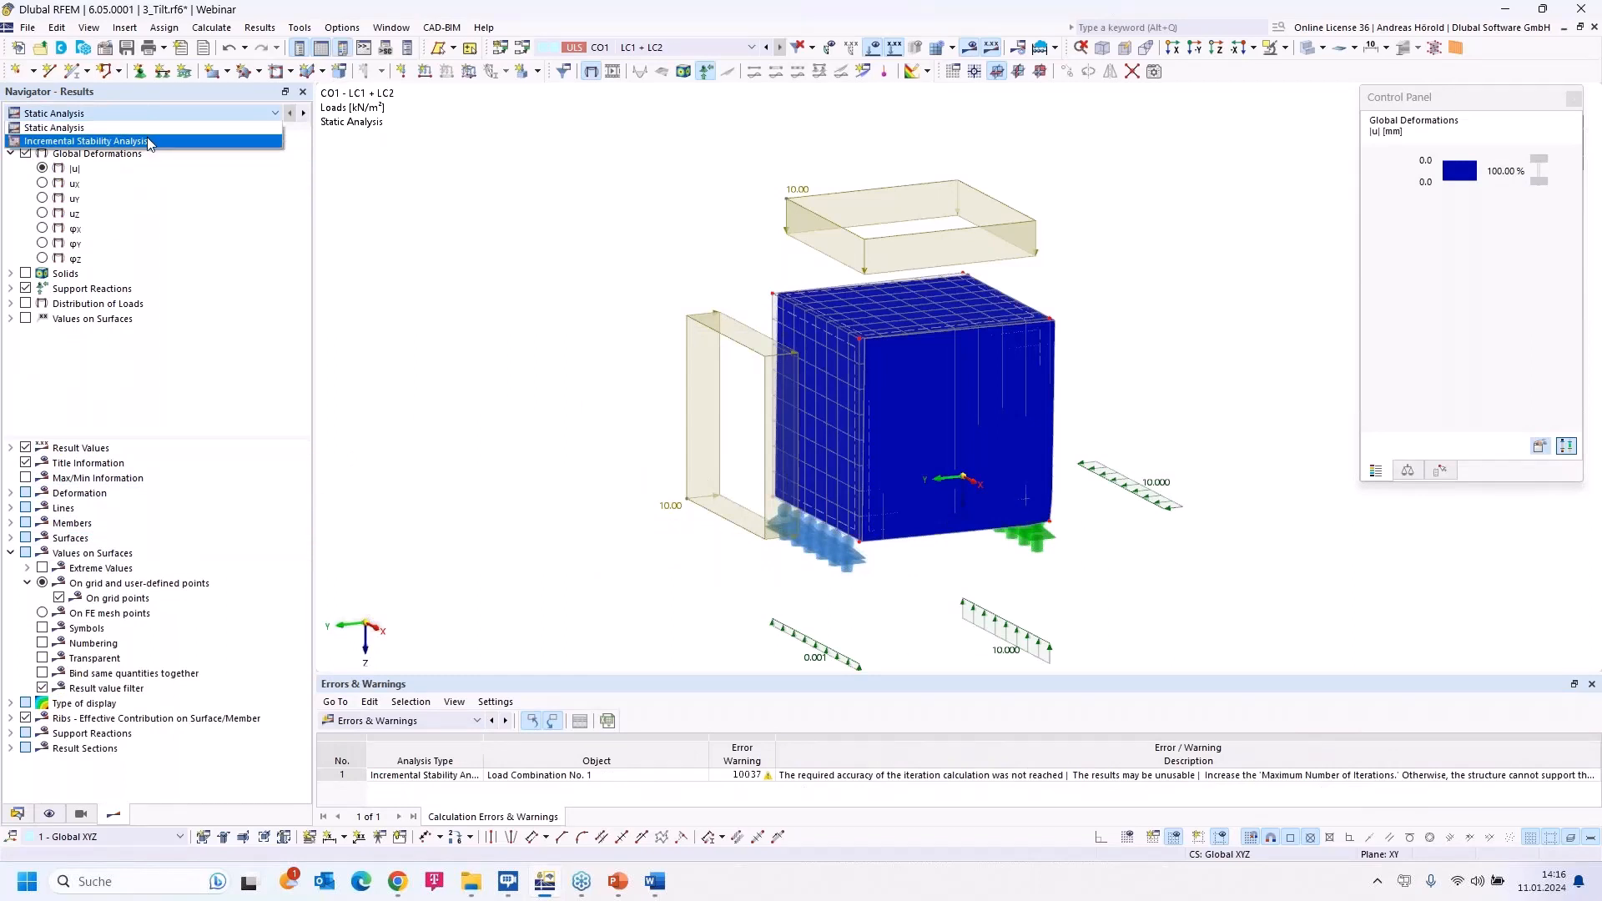
{"action": "left_click", "coordinate": [147, 140]}
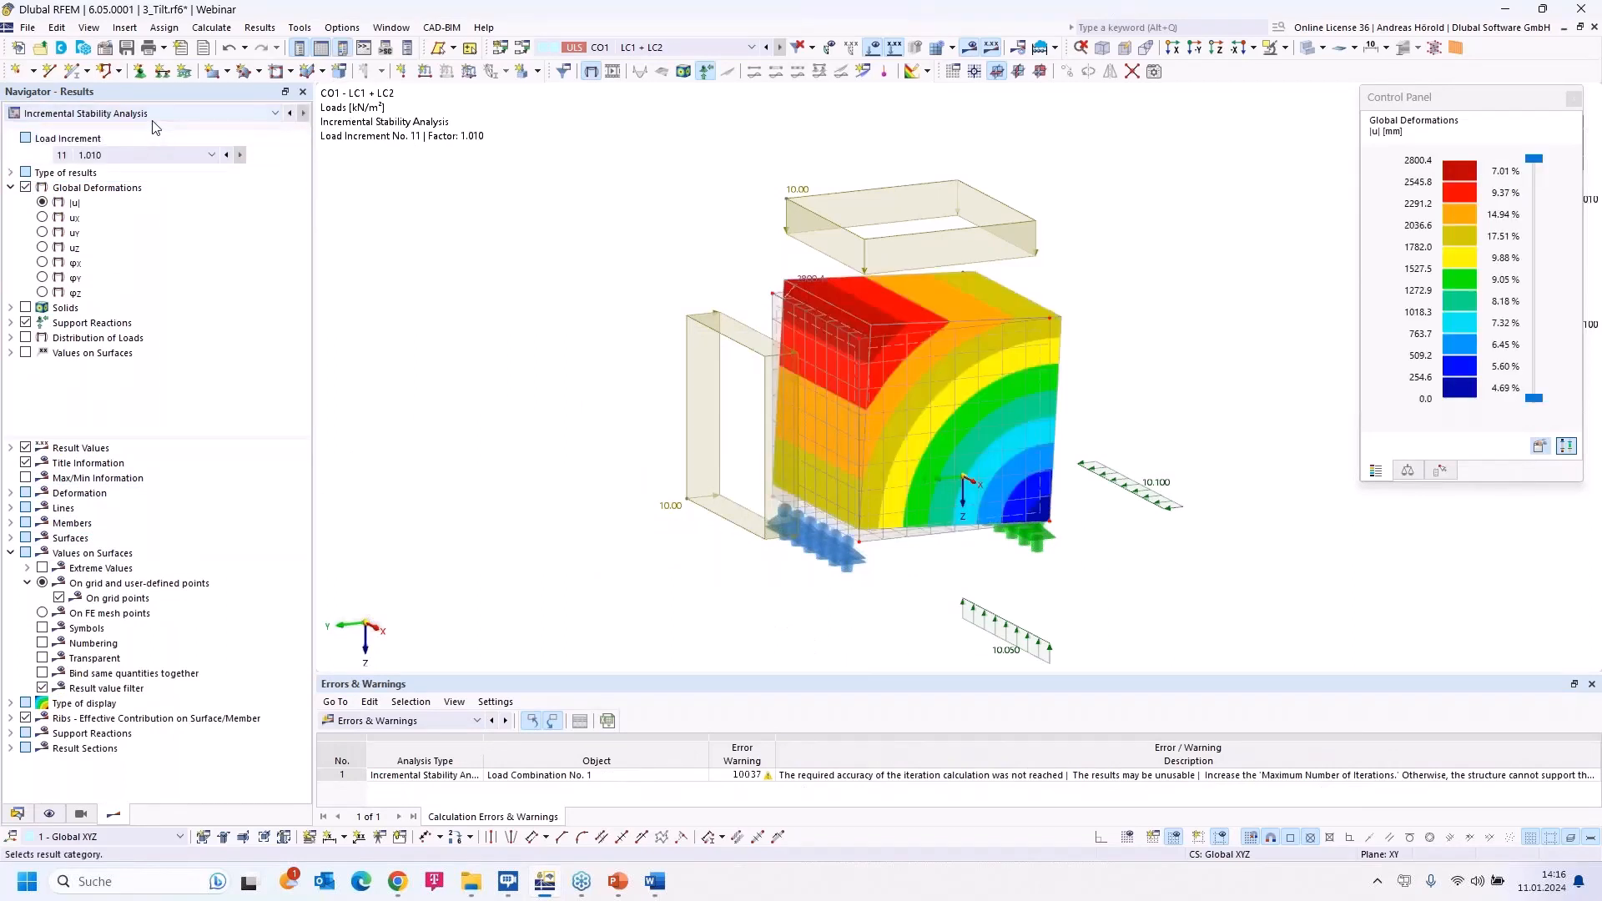
{"action": "left_click", "coordinate": [138, 156]}
{"action": "left_click", "coordinate": [122, 174]}
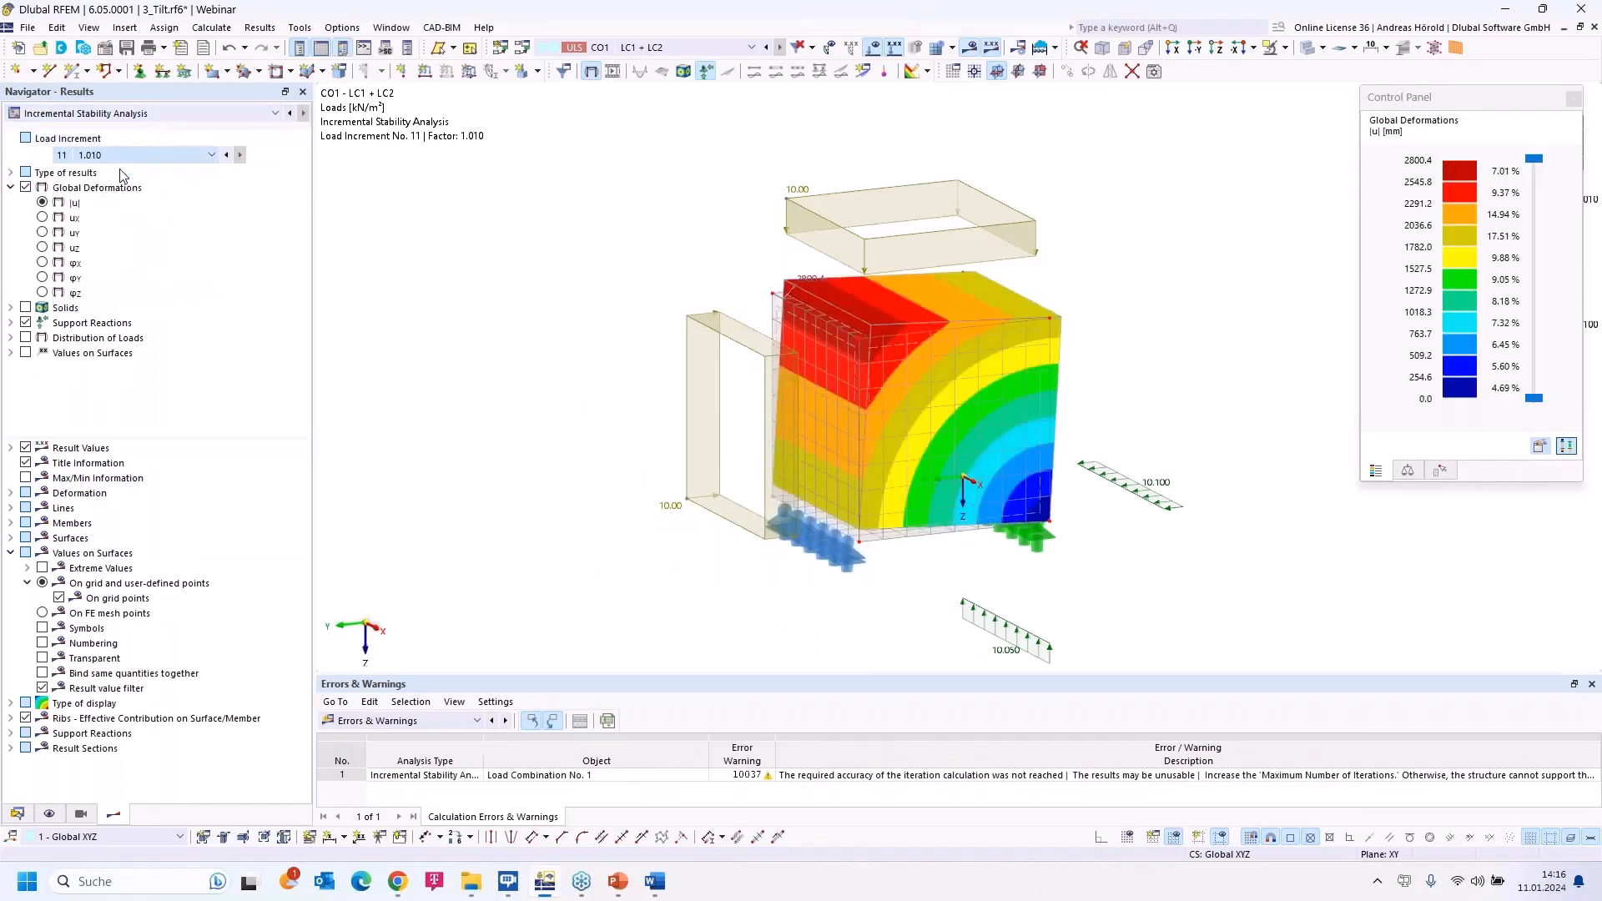
{"action": "middle_click_drag", "start_coordinate": [672, 470], "coordinate": [622, 389]}
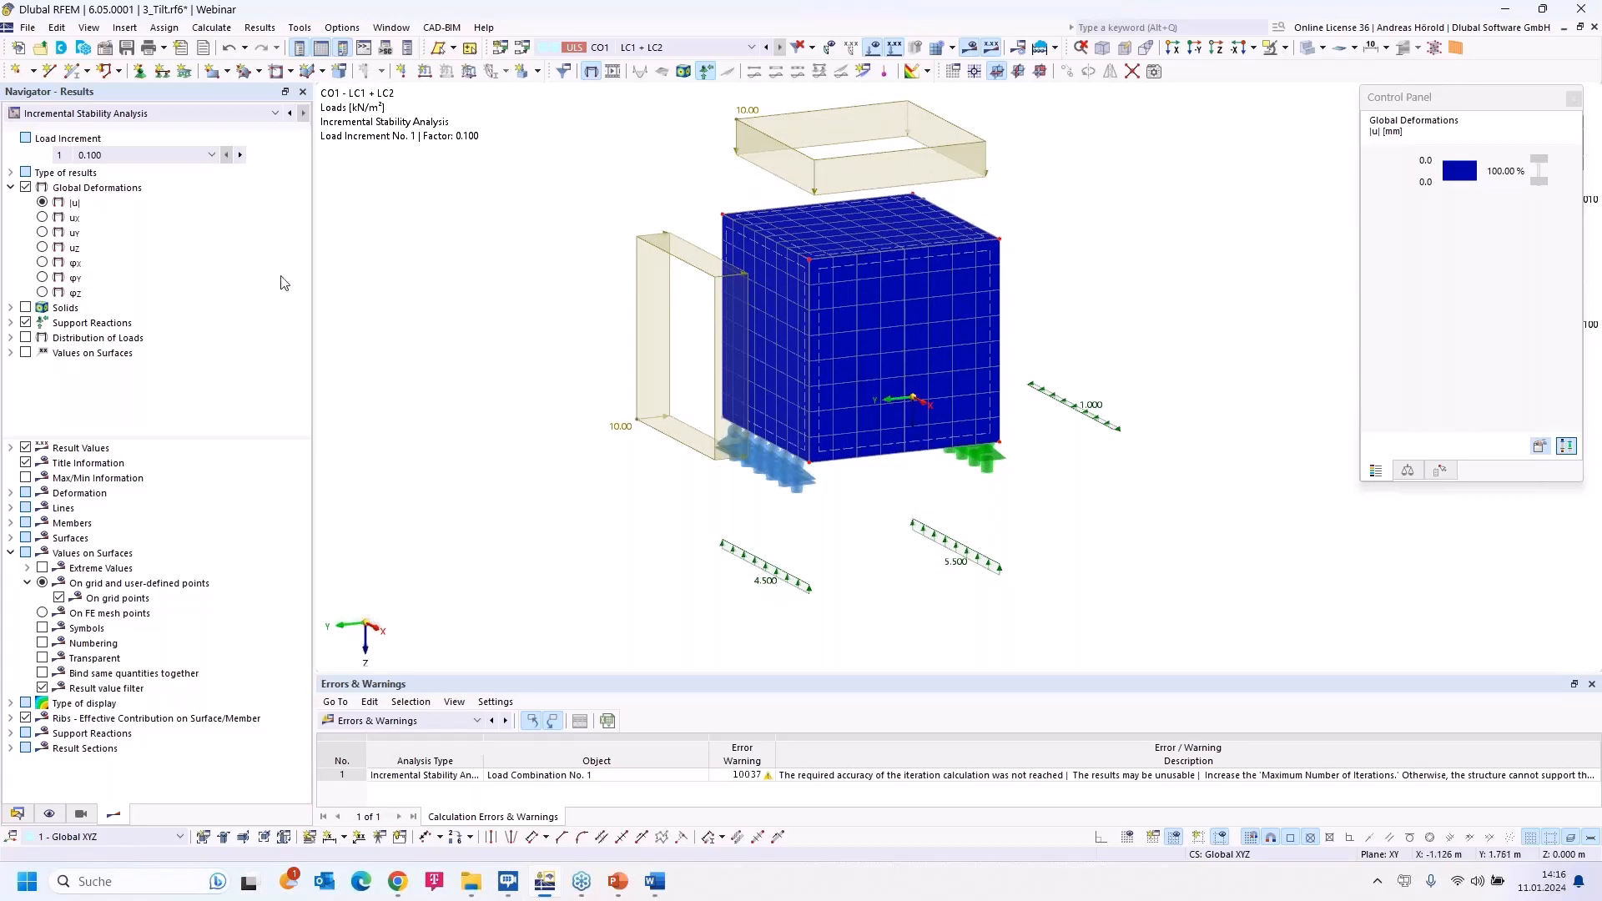
- Go through the load increments one by one up to increment 11, examining the cube's support reactions and deformation
{"action": "left_click", "coordinate": [240, 155]}
{"action": "left_click", "coordinate": [240, 155]}
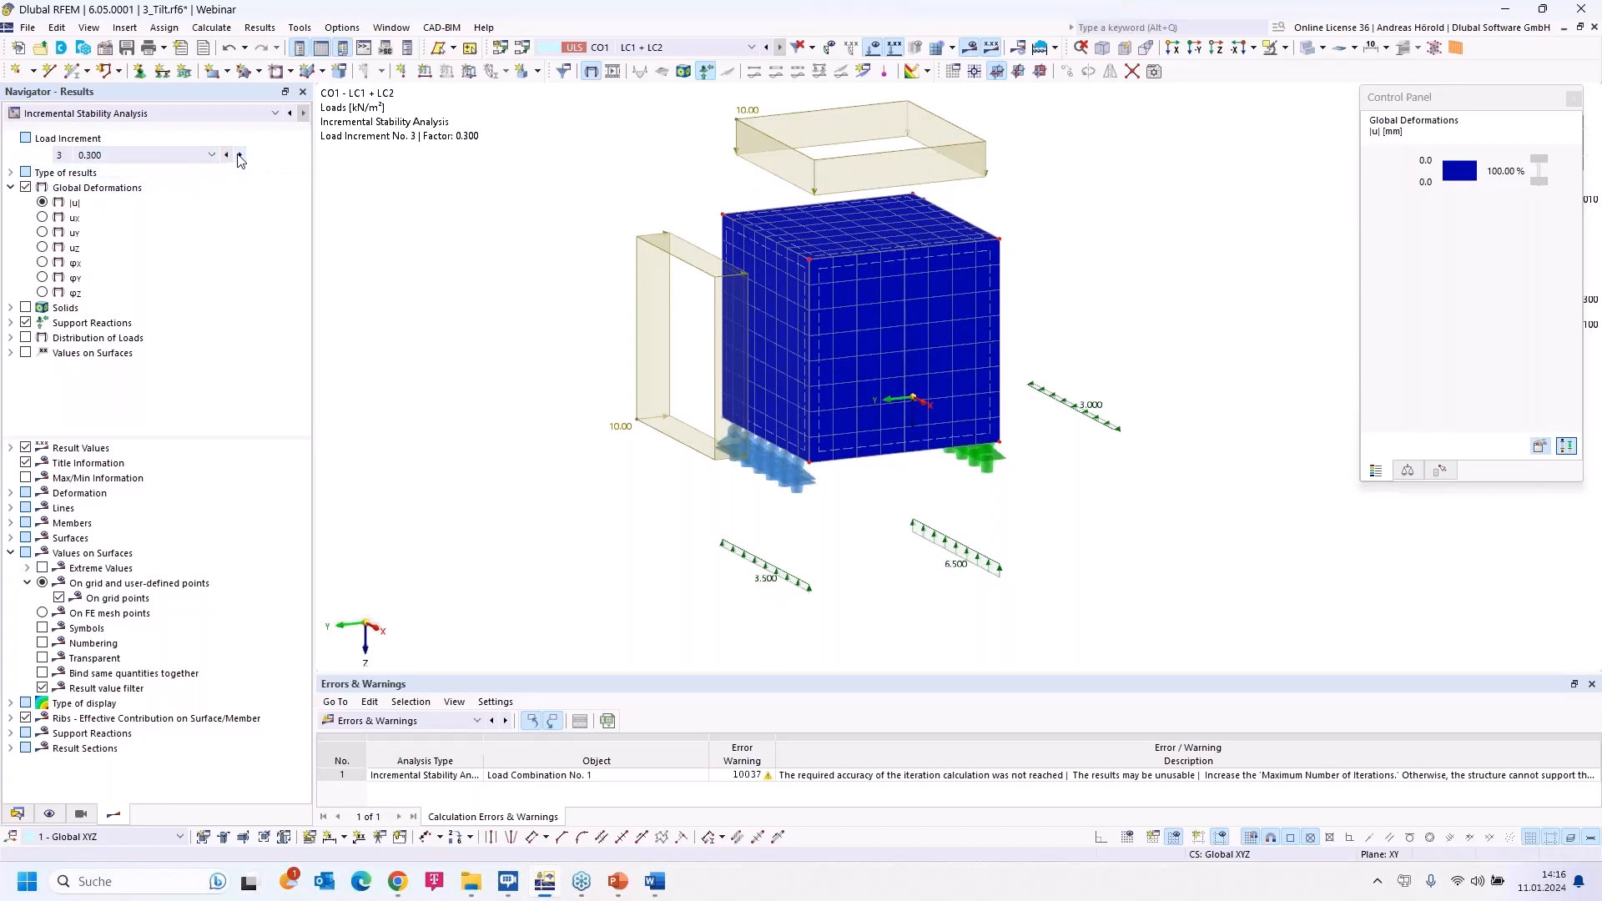
{"action": "left_click", "coordinate": [239, 155]}
{"action": "left_click", "coordinate": [239, 155]}
{"action": "left_click", "coordinate": [240, 155]}
{"action": "left_click", "coordinate": [239, 155]}
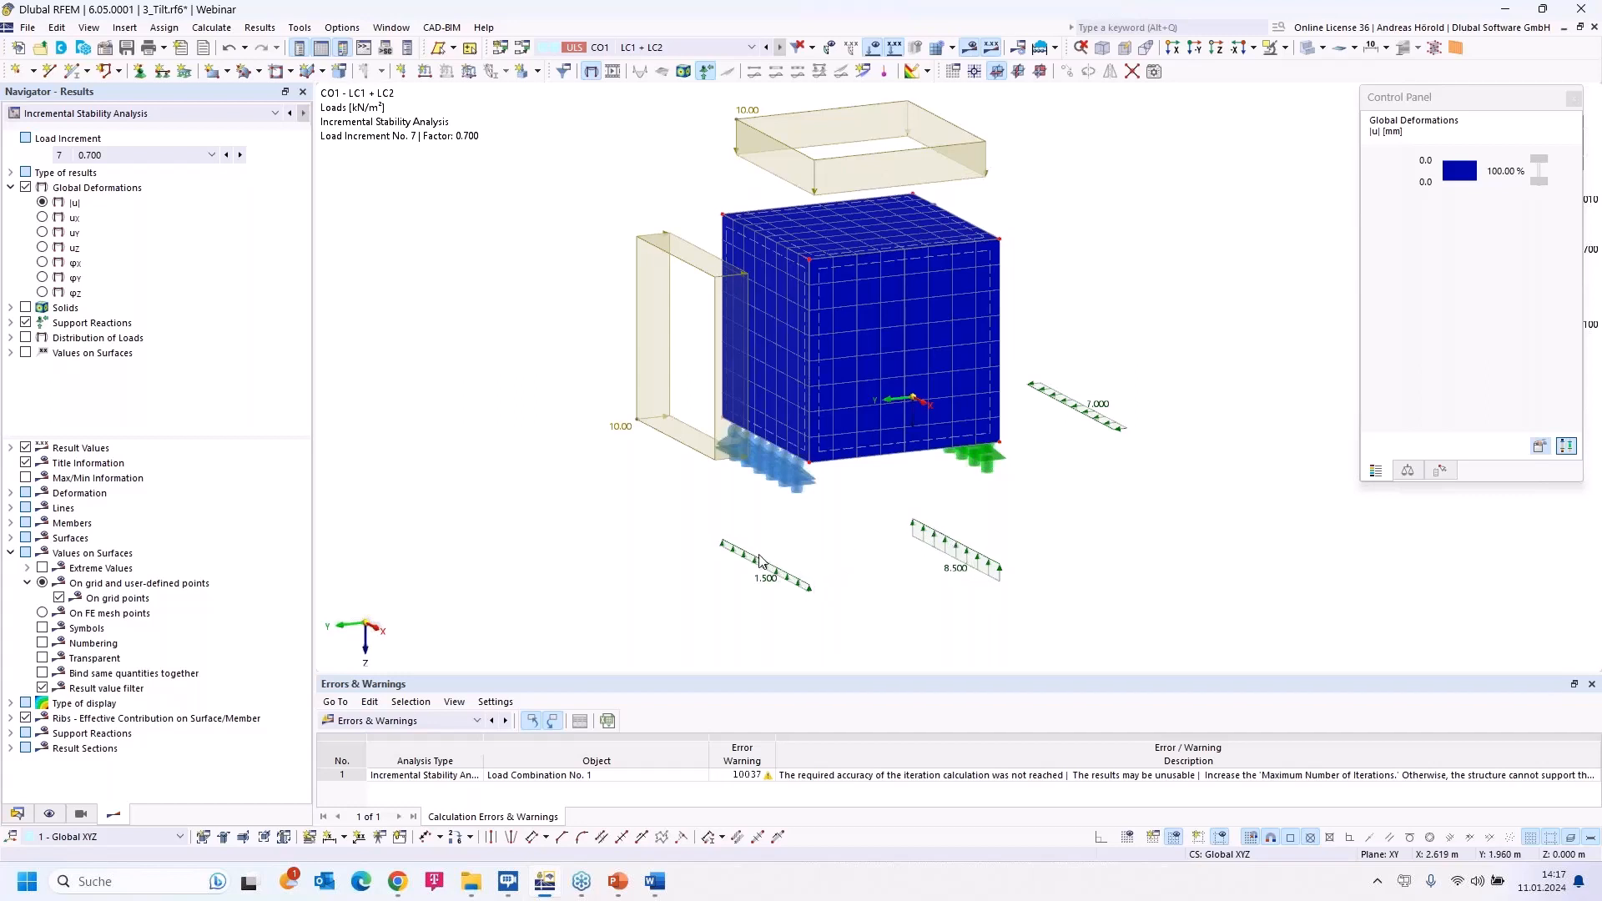
{"action": "left_click", "coordinate": [240, 156]}
{"action": "left_click", "coordinate": [241, 156]}
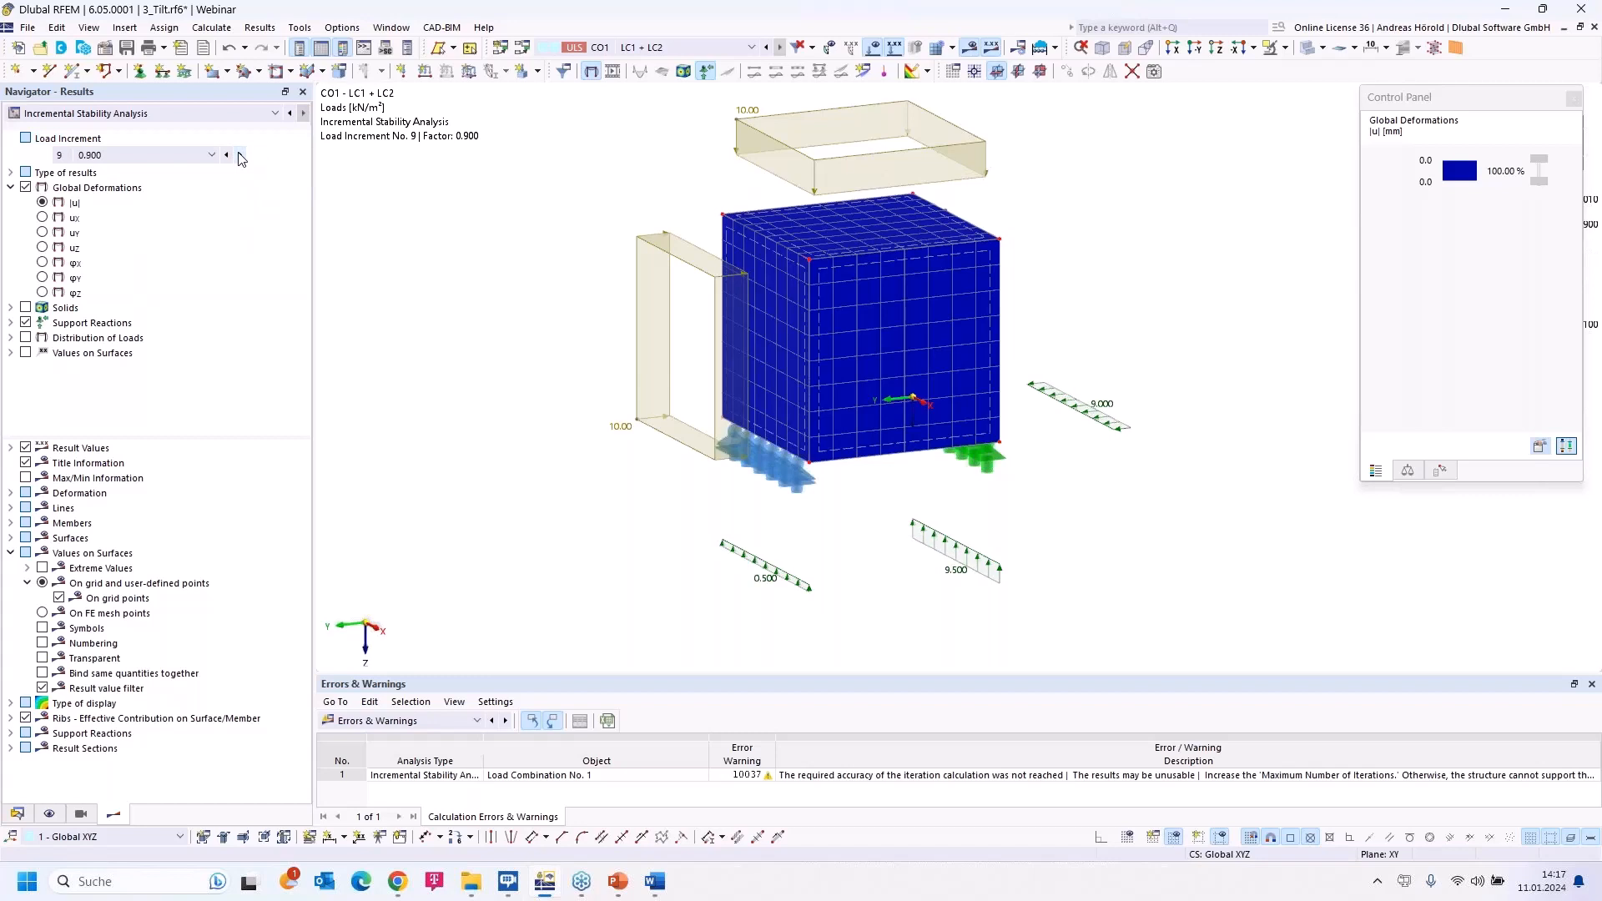
{"action": "left_click", "coordinate": [240, 156]}
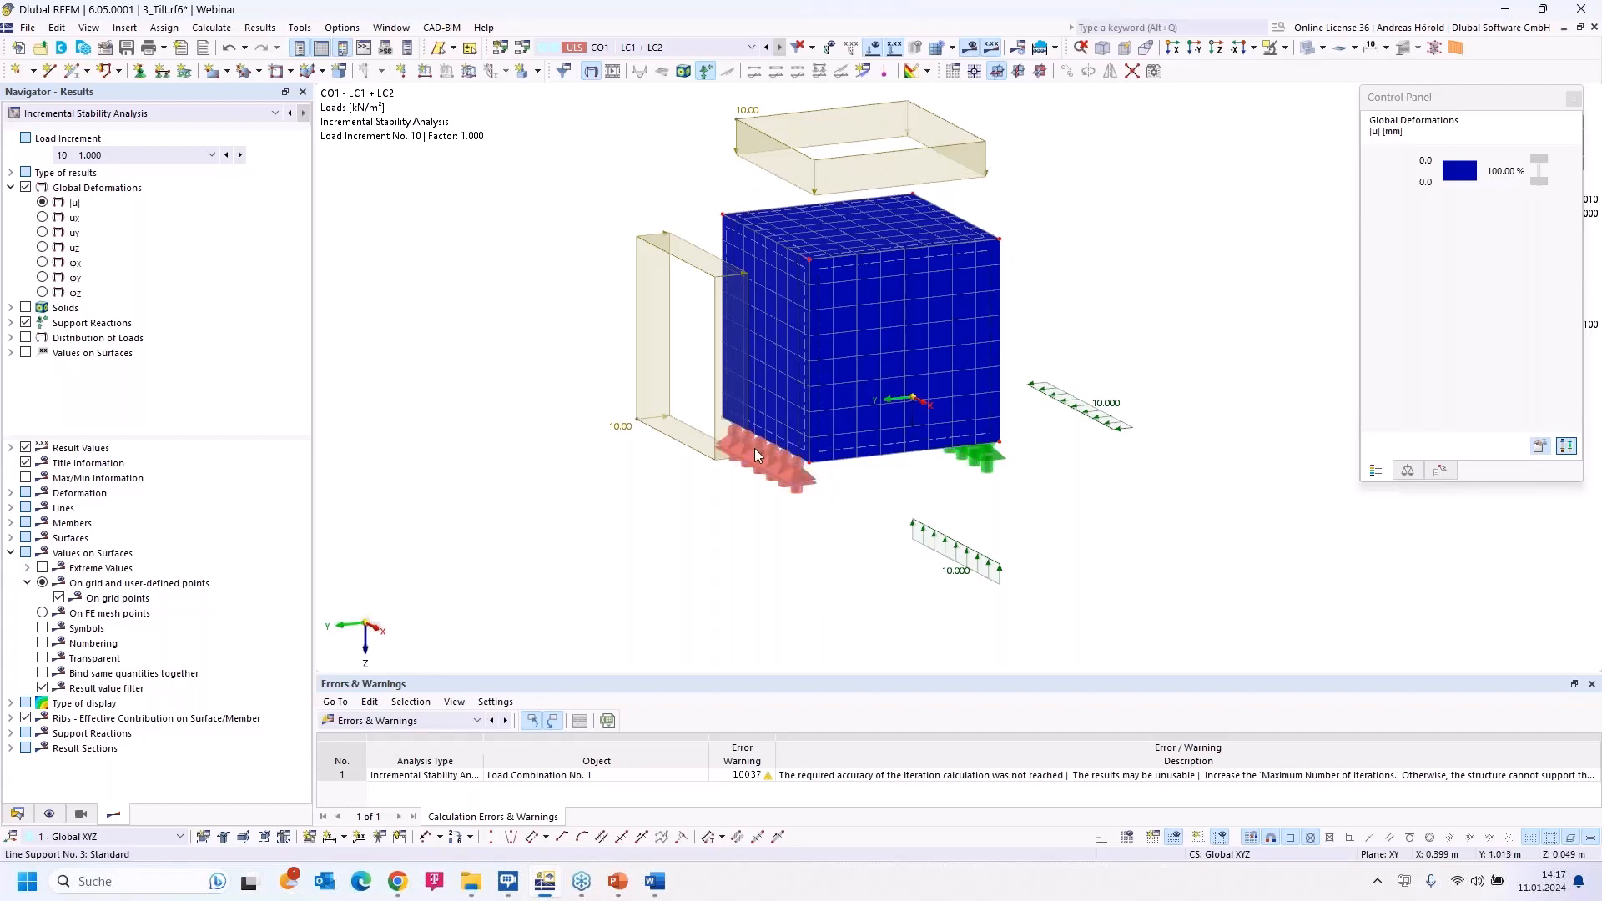
{"action": "left_click", "coordinate": [240, 155]}
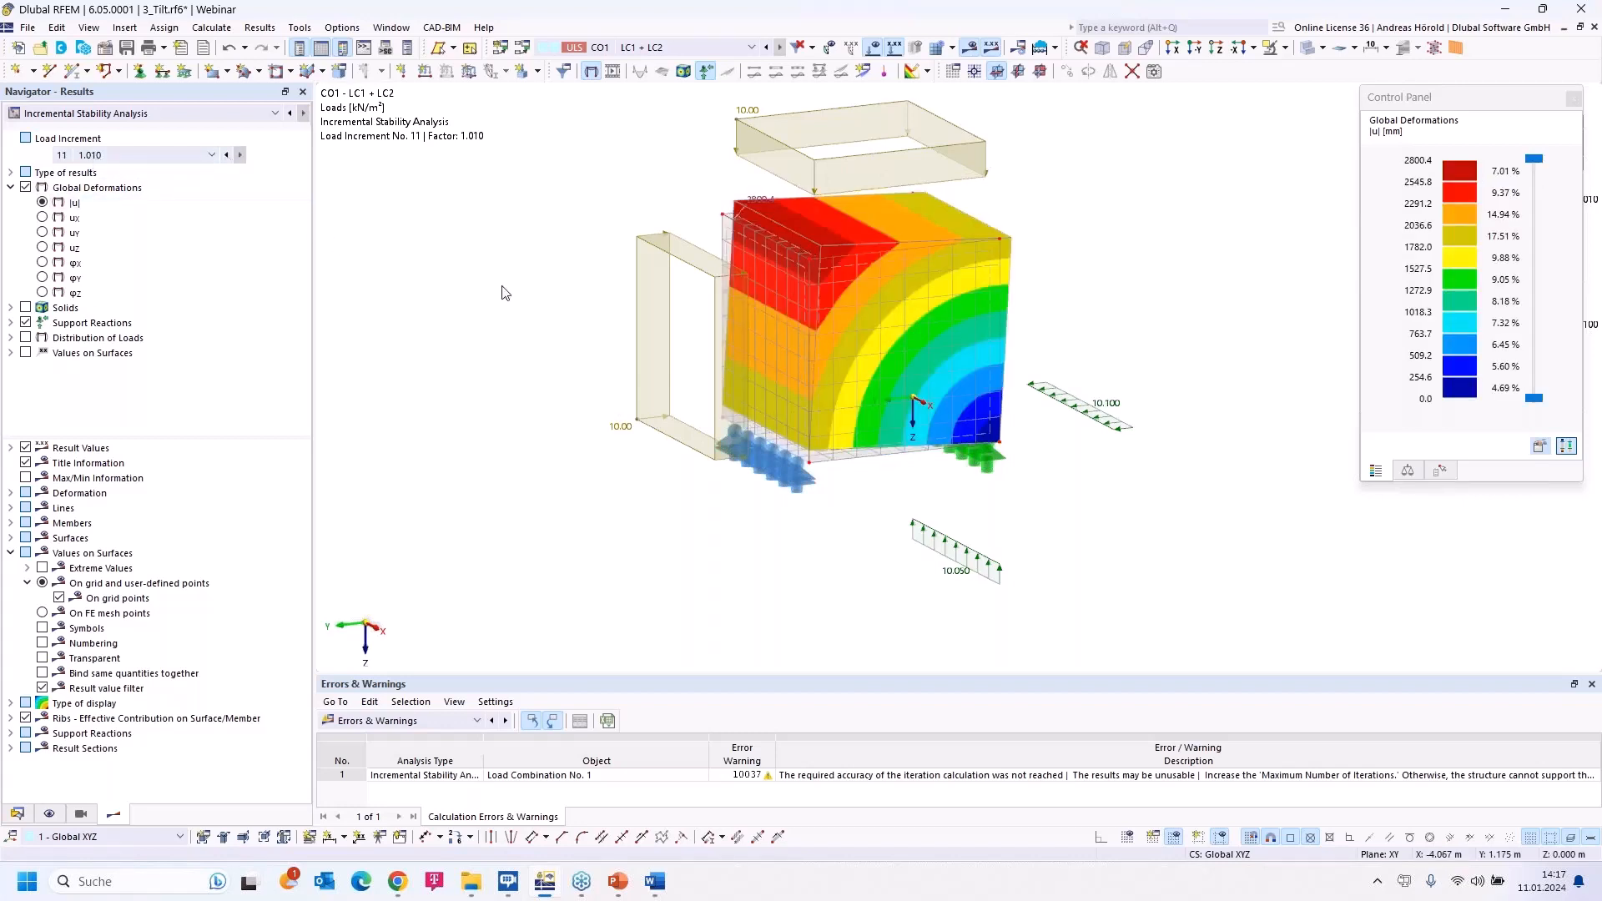
{"action": "middle_click_drag", "start_coordinate": [1233, 601], "coordinate": [933, 504], "text": "ctrl"}
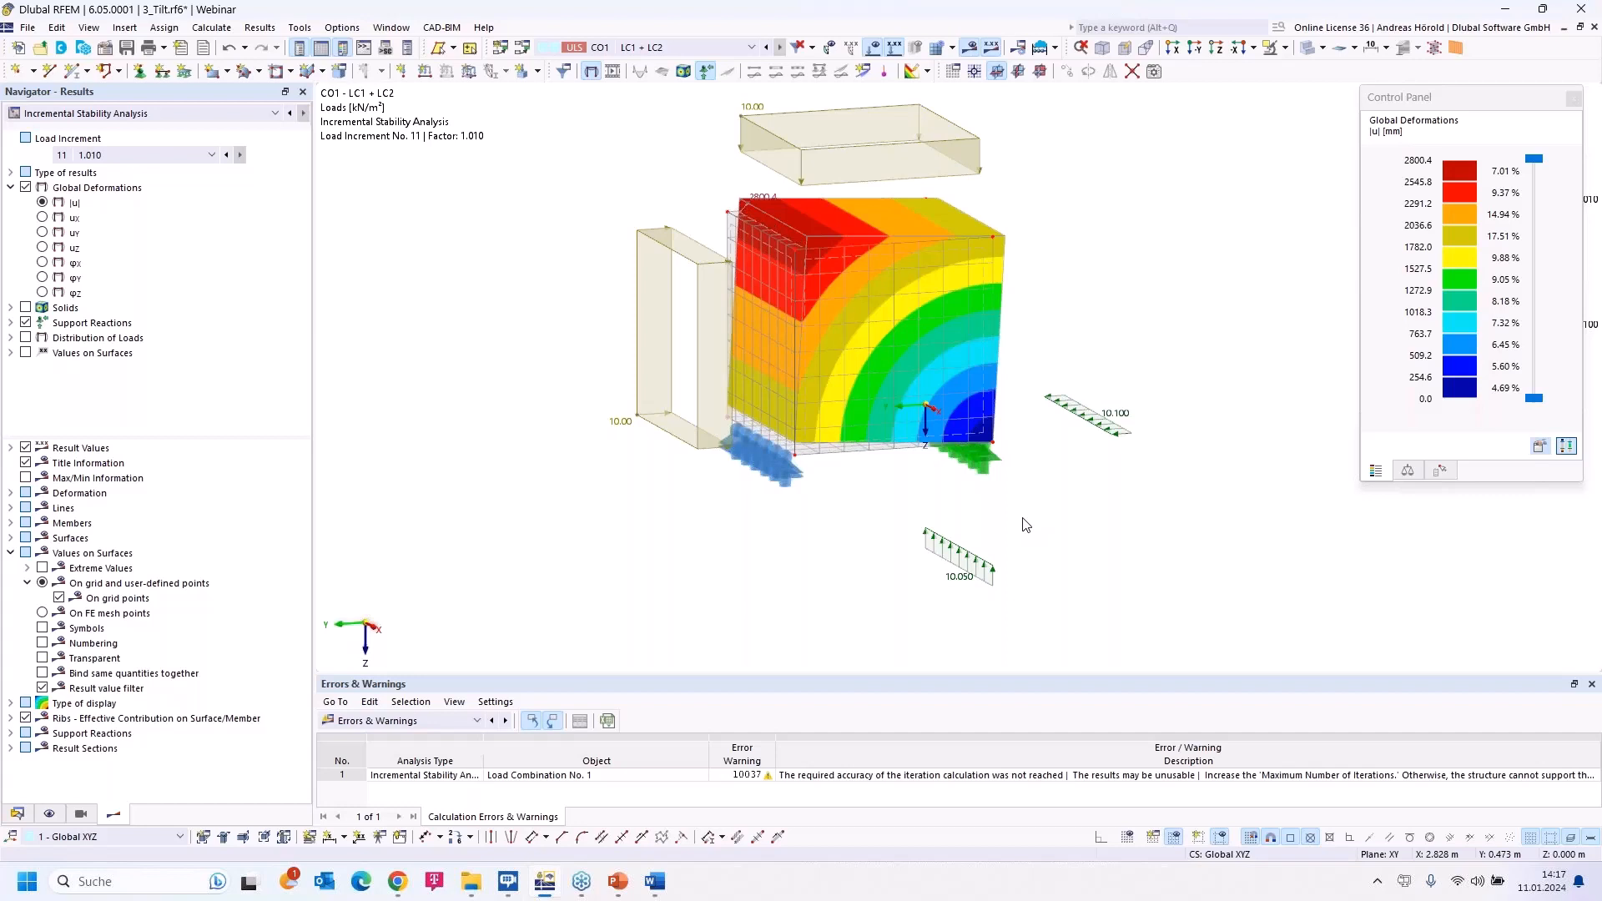
- Create a new calculation diagram based on the Incremental Stability Analysis of CO1
{"action": "left_click", "coordinate": [18, 813]}
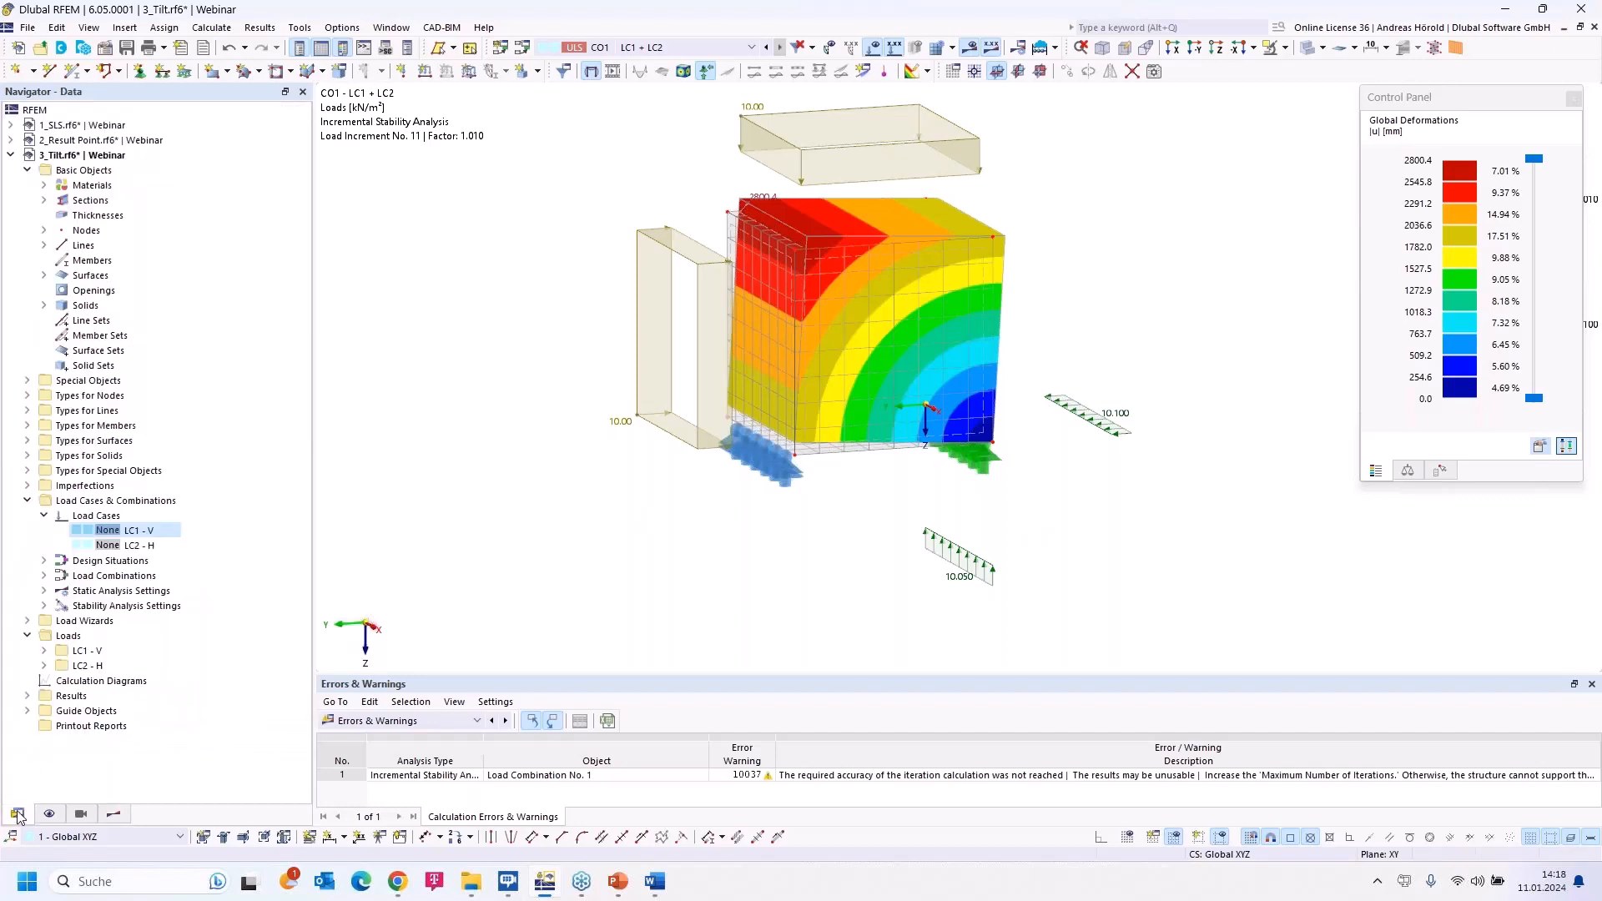
{"action": "double_click", "coordinate": [83, 682]}
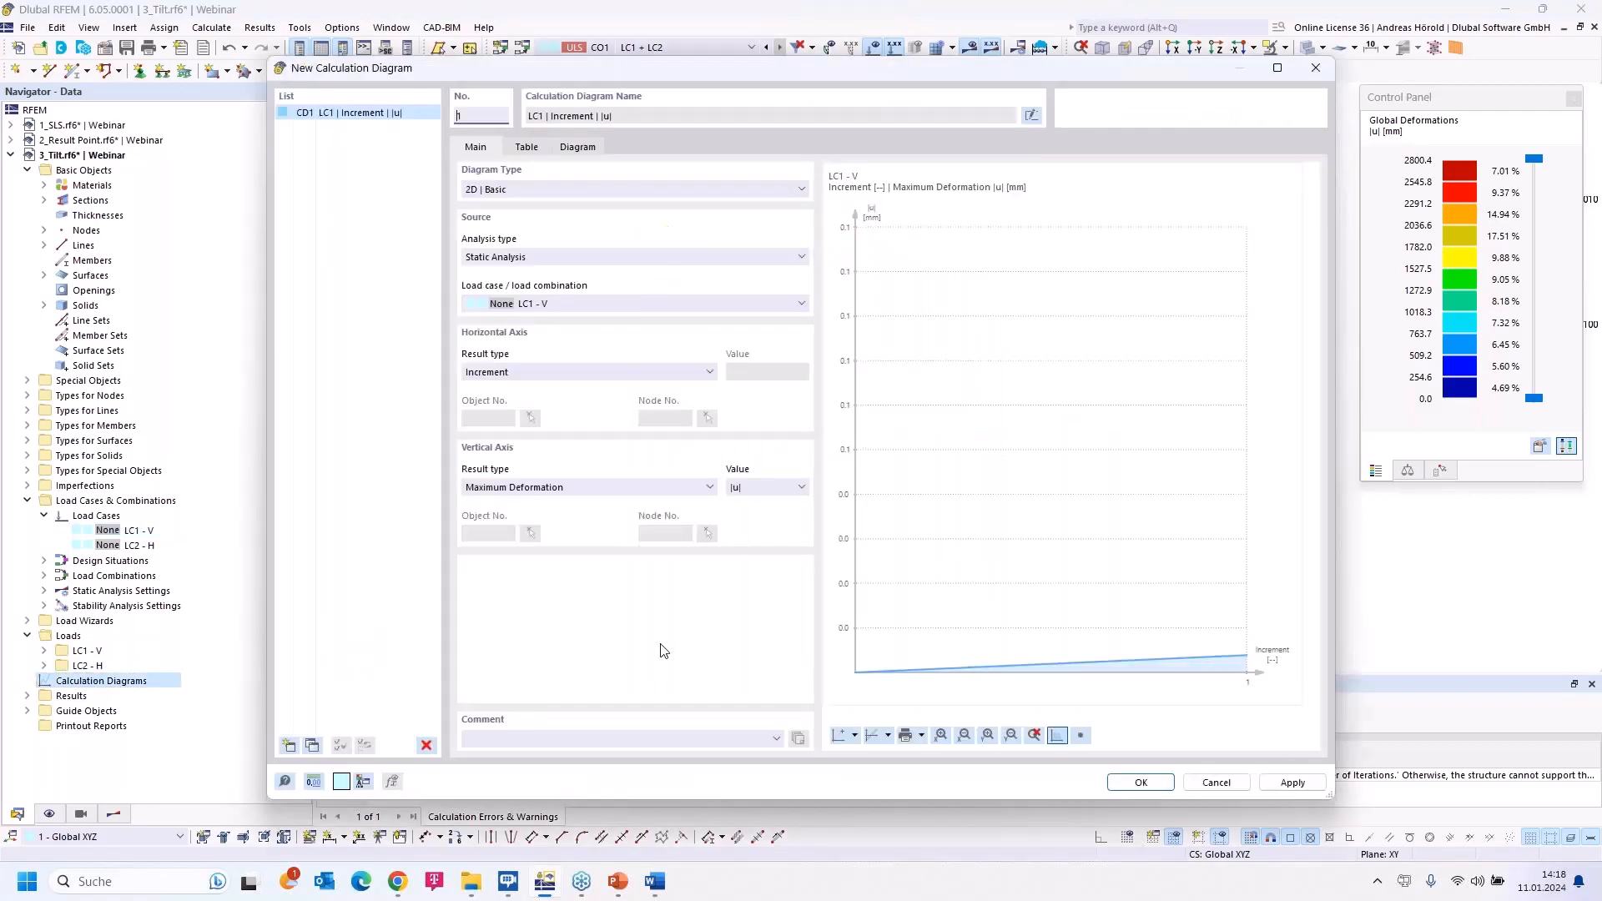
{"action": "left_click", "coordinate": [673, 258]}
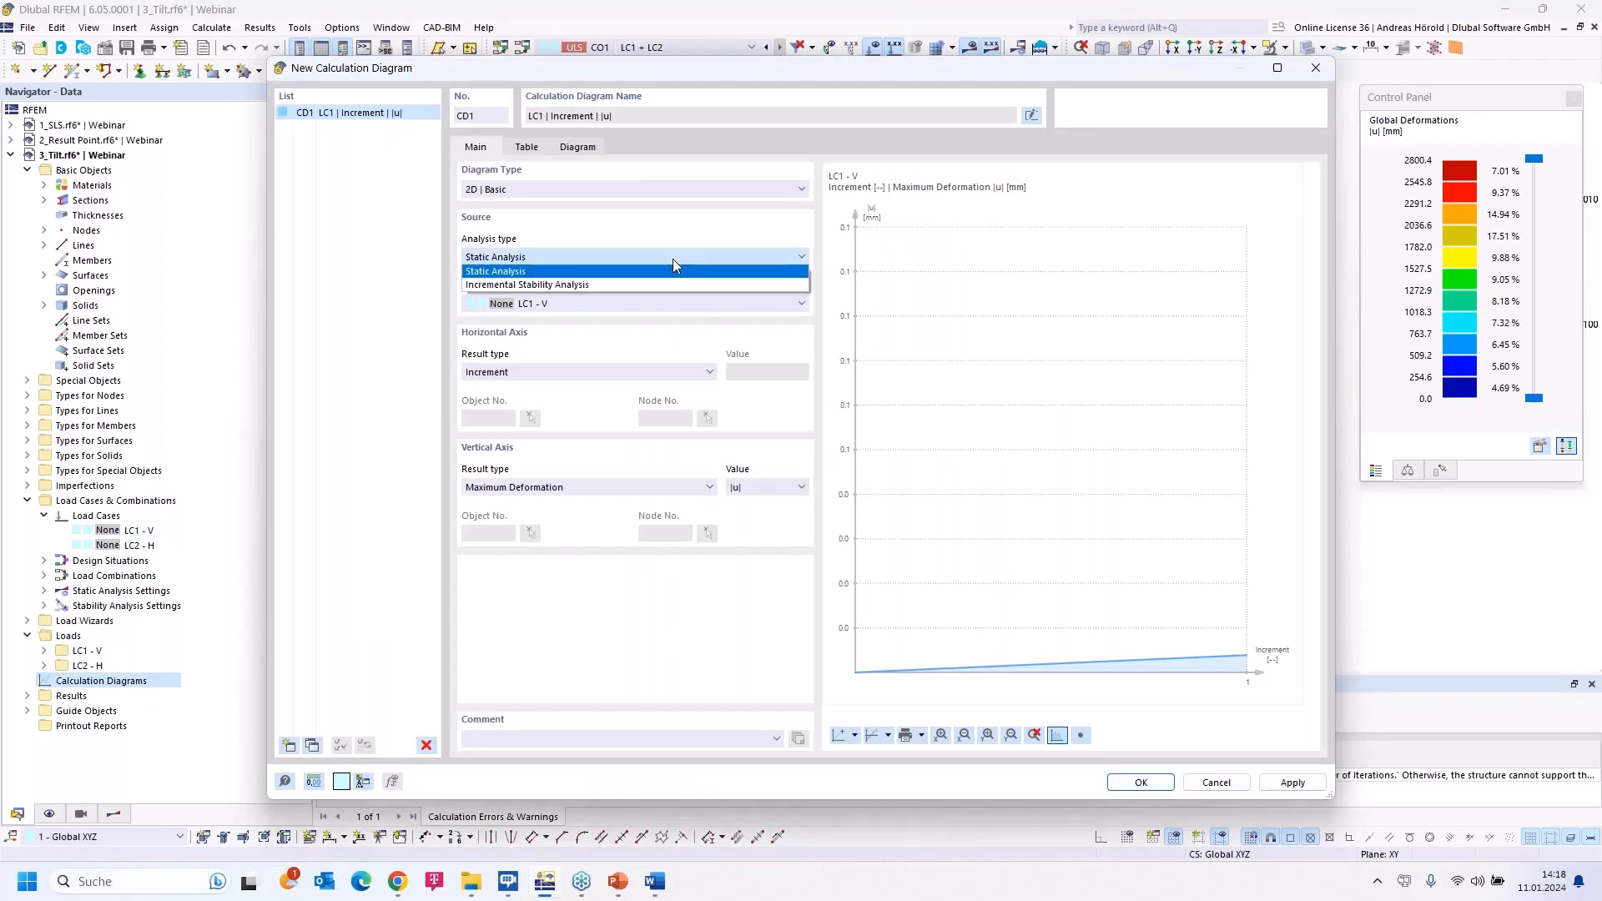
{"action": "left_click", "coordinate": [659, 285]}
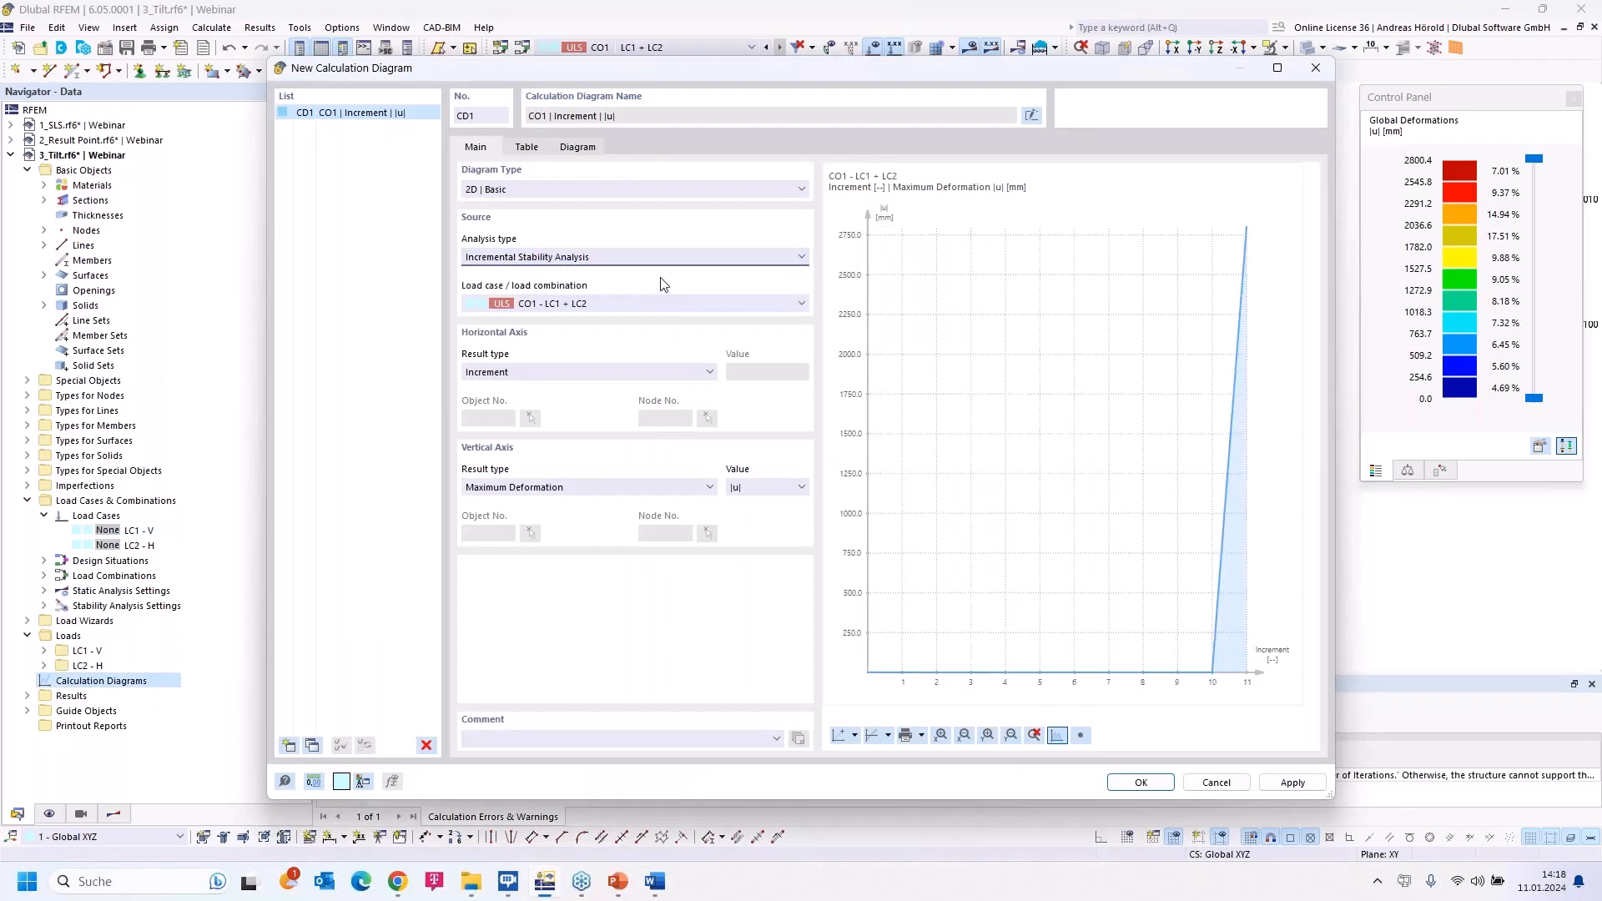
- Plot Load Factor on the diagram's horizontal axis and check the output options for the graphic
{"action": "left_click", "coordinate": [512, 376]}
{"action": "left_click", "coordinate": [512, 376]}
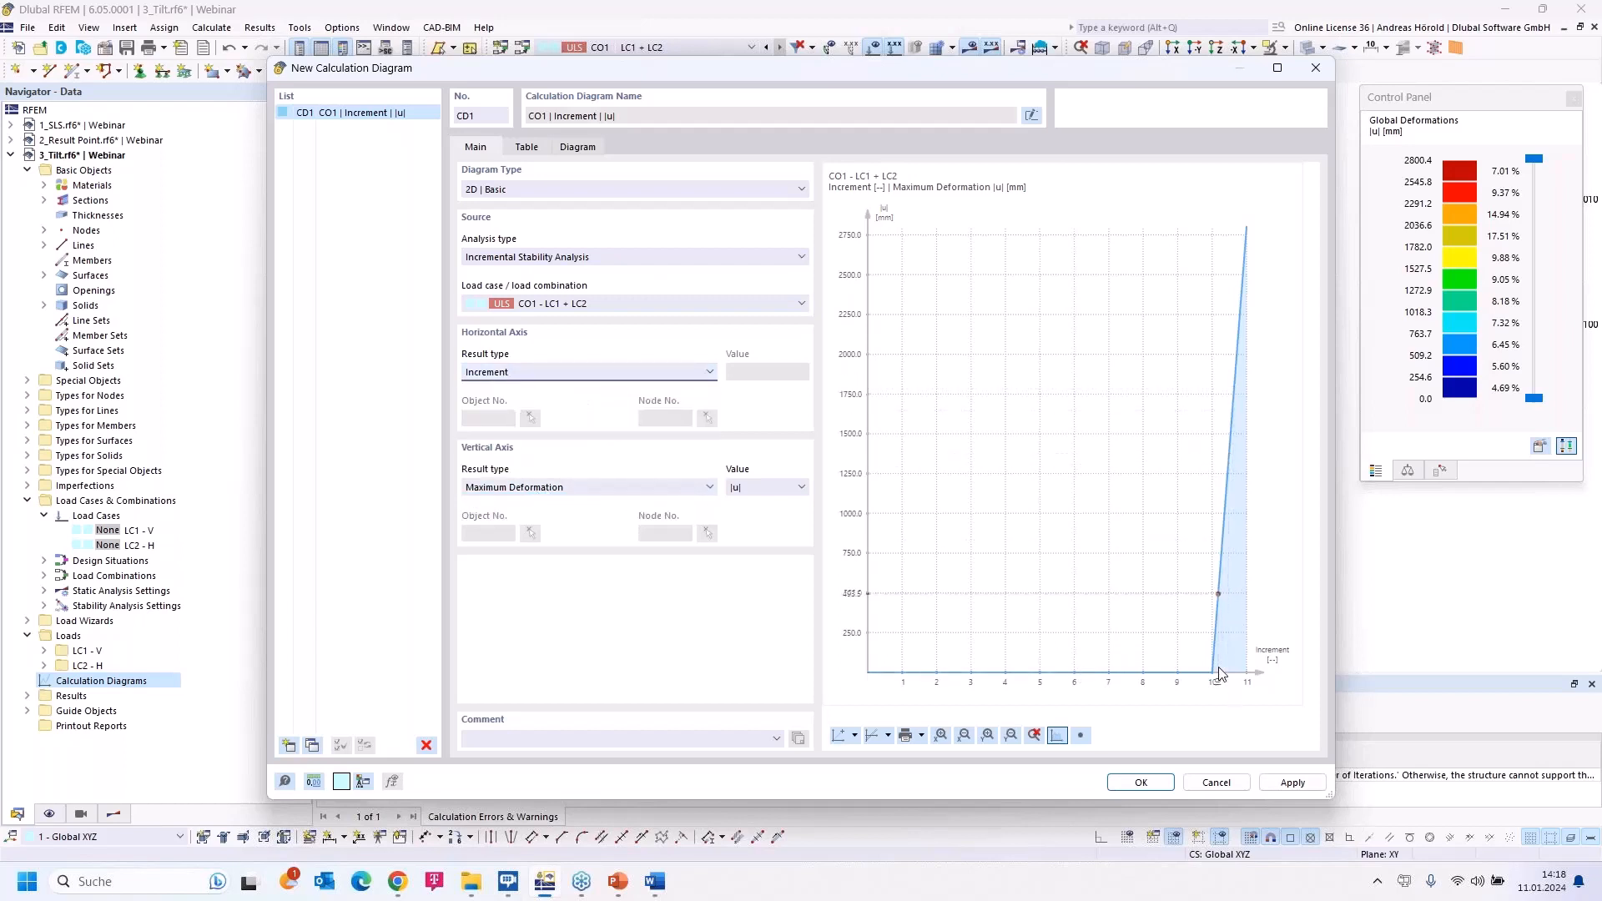
{"action": "left_click", "coordinate": [604, 374]}
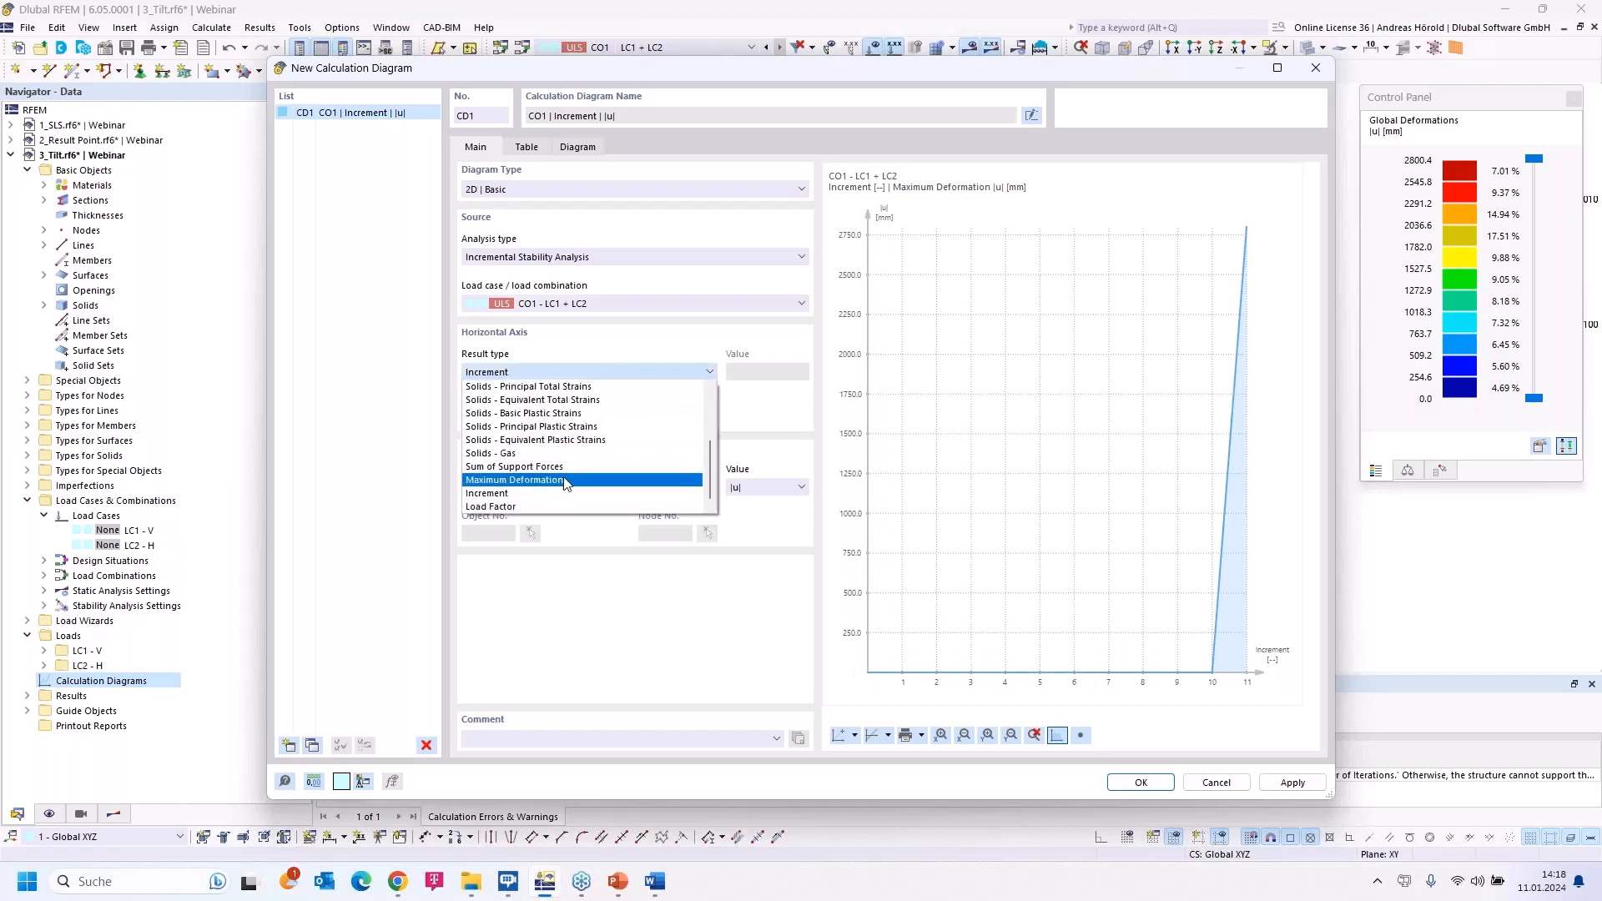
{"action": "left_click", "coordinate": [558, 507]}
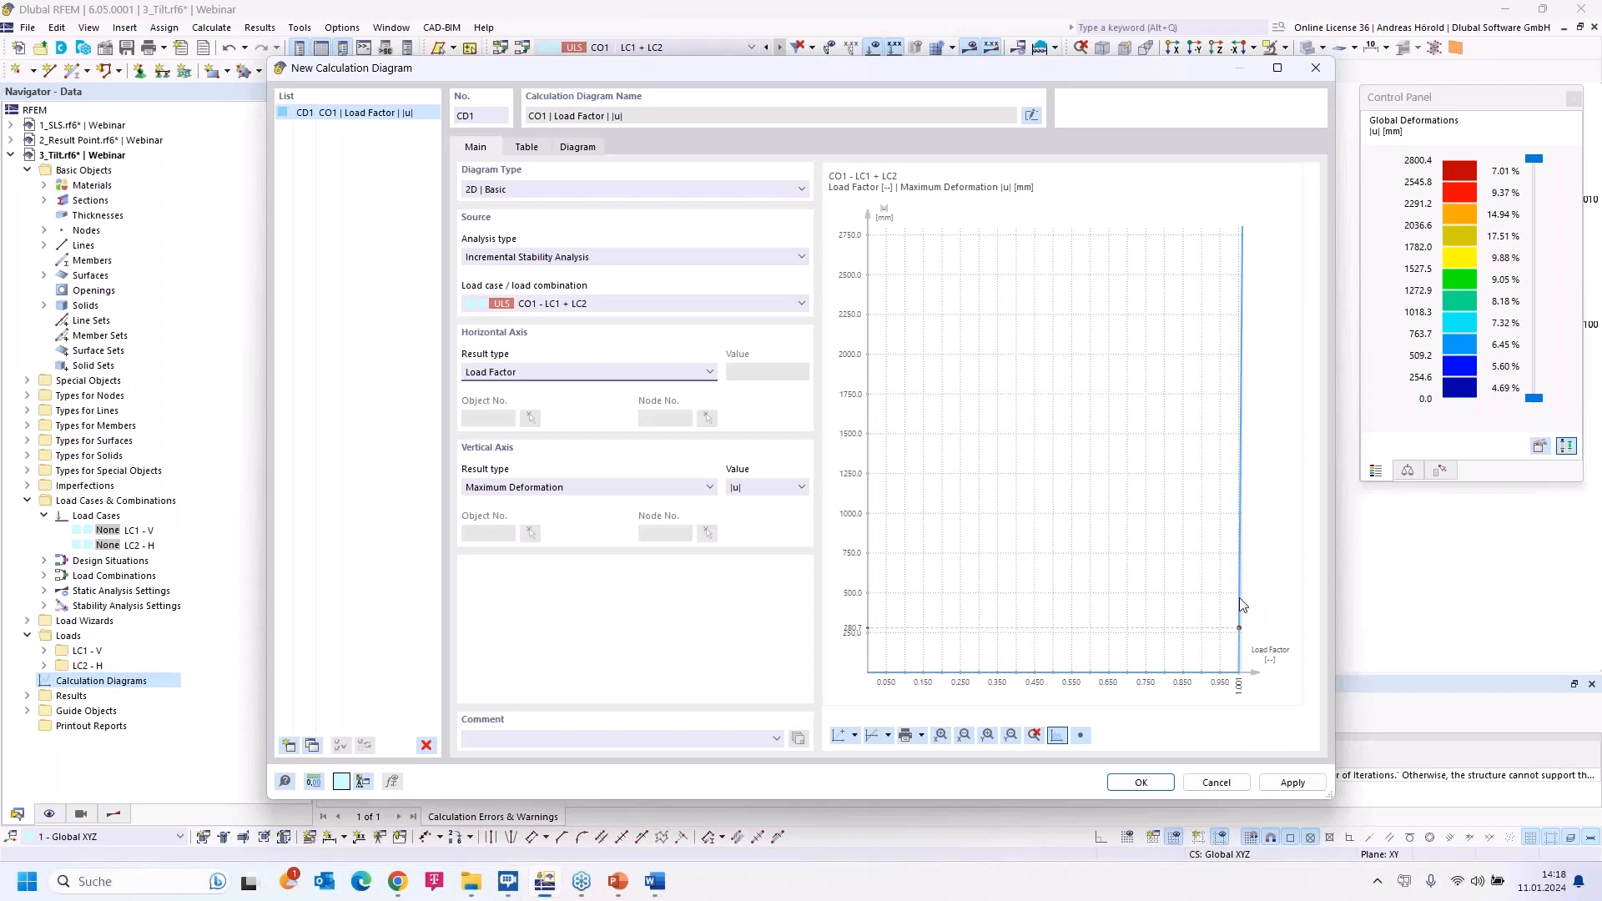
{"action": "left_click", "coordinate": [920, 736]}
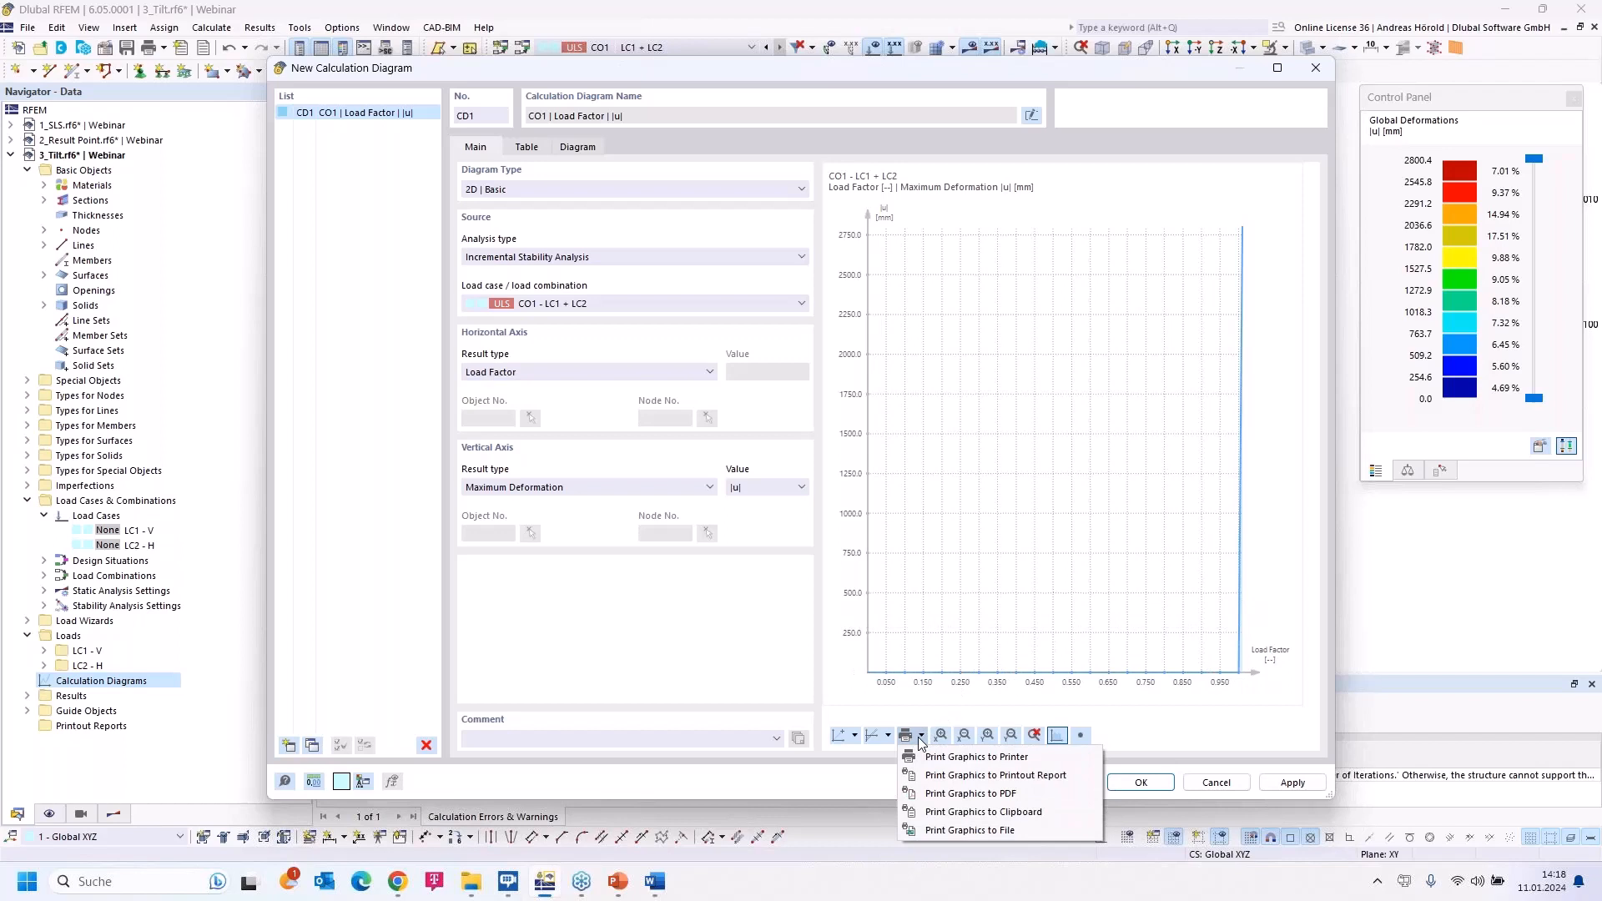
{"action": "left_click", "coordinate": [1216, 724]}
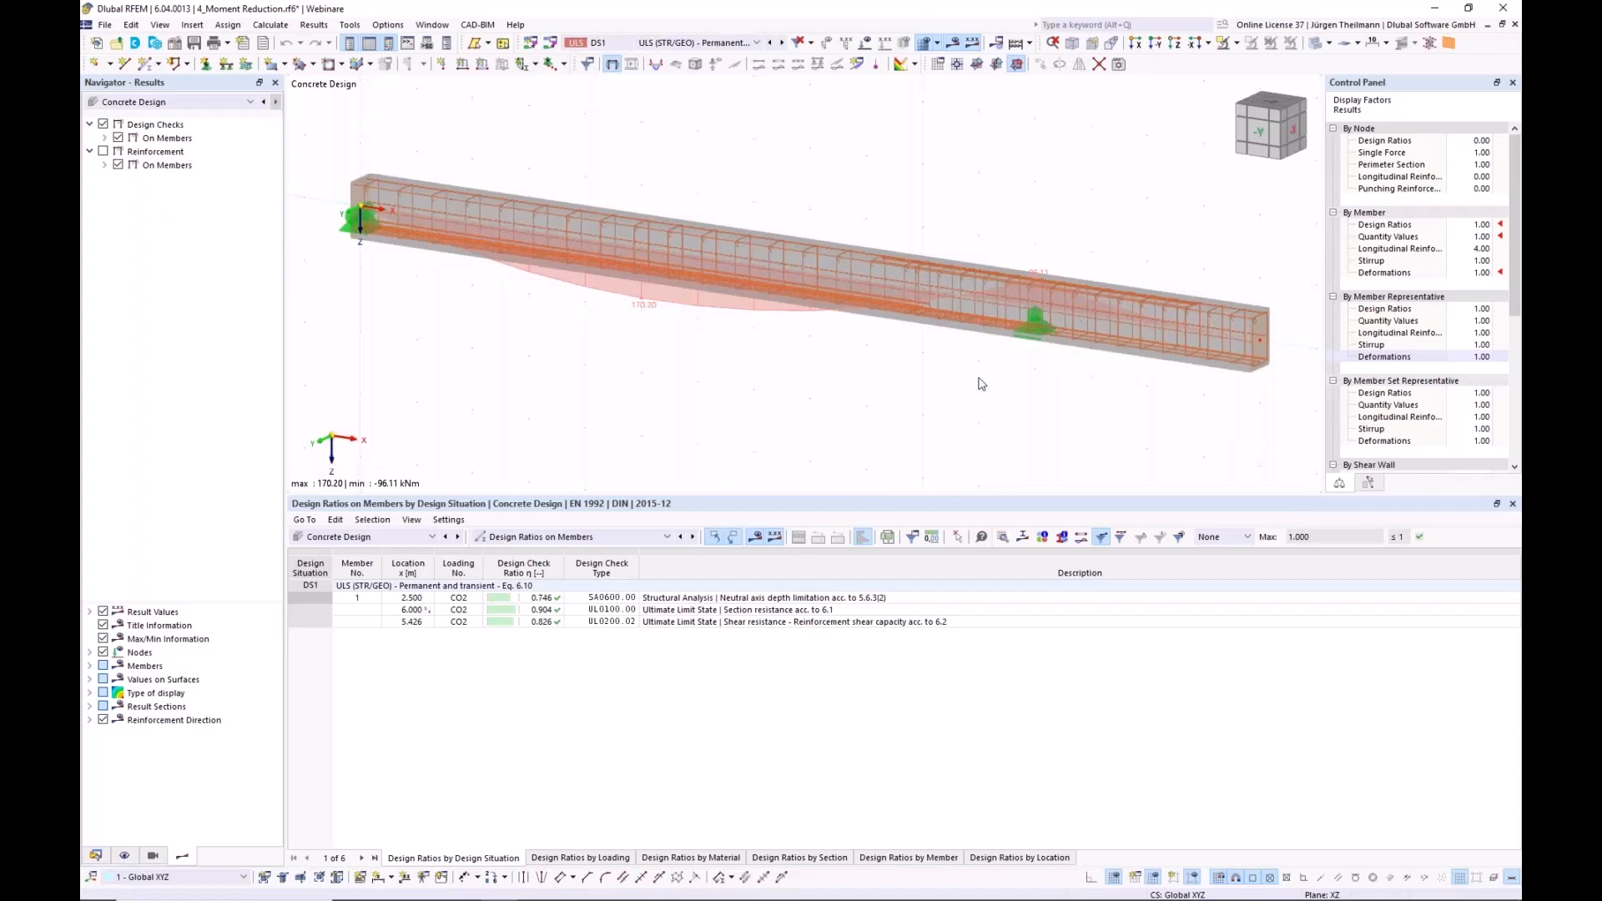
- Hide the types for members and types for concrete design, and display the beam as a wireframe
{"action": "left_click", "coordinate": [123, 857]}
{"action": "left_click", "coordinate": [118, 301]}
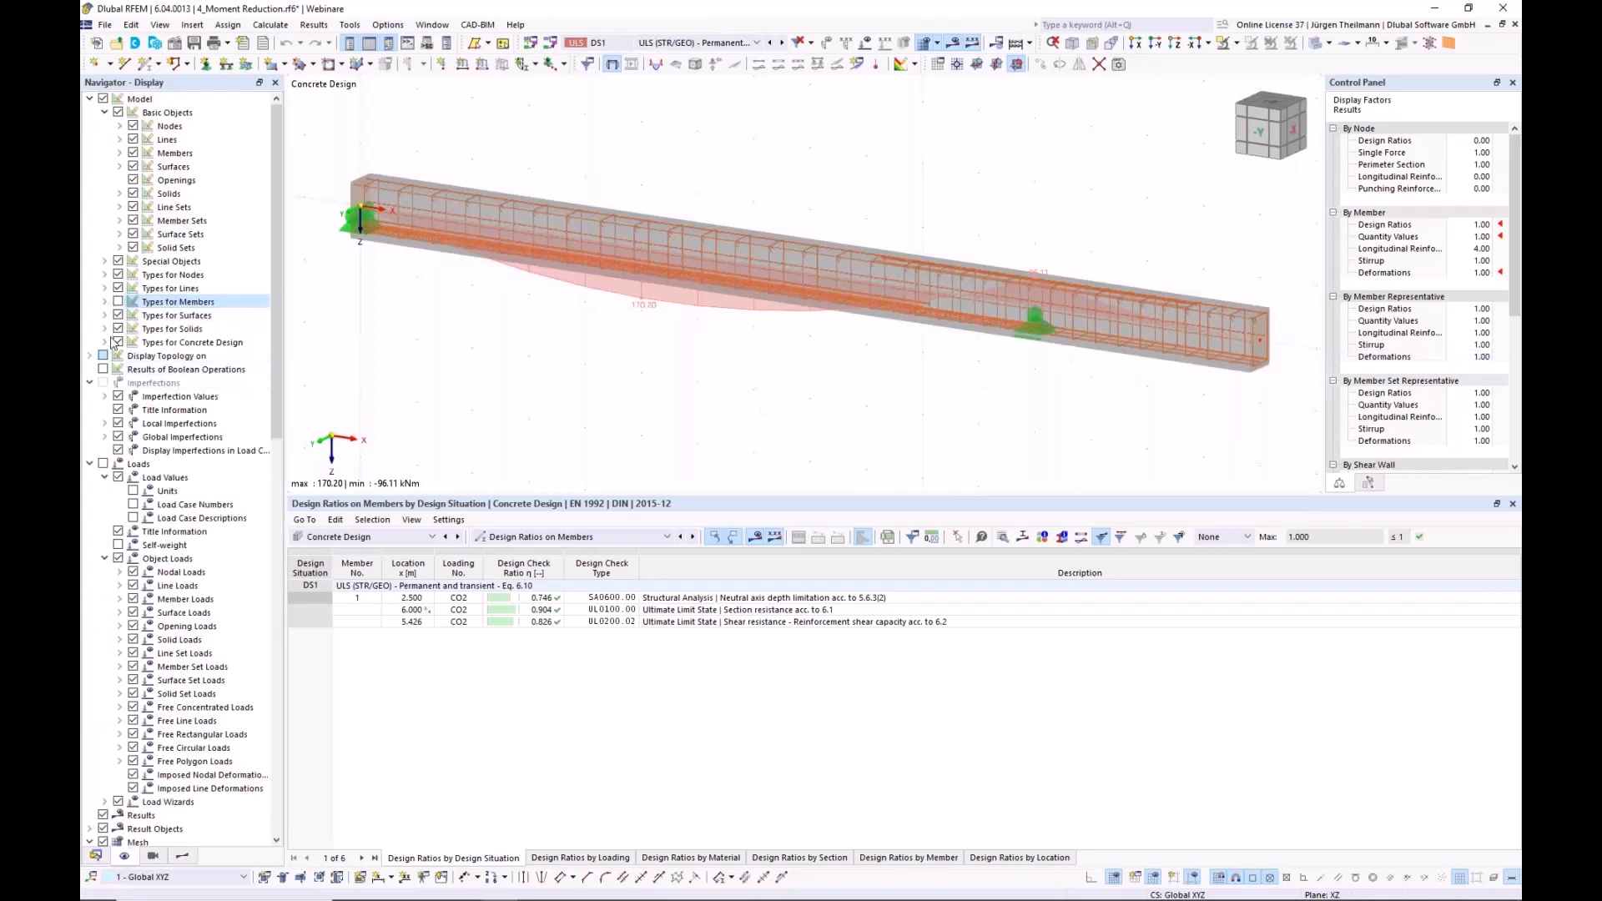
{"action": "left_click", "coordinate": [117, 342]}
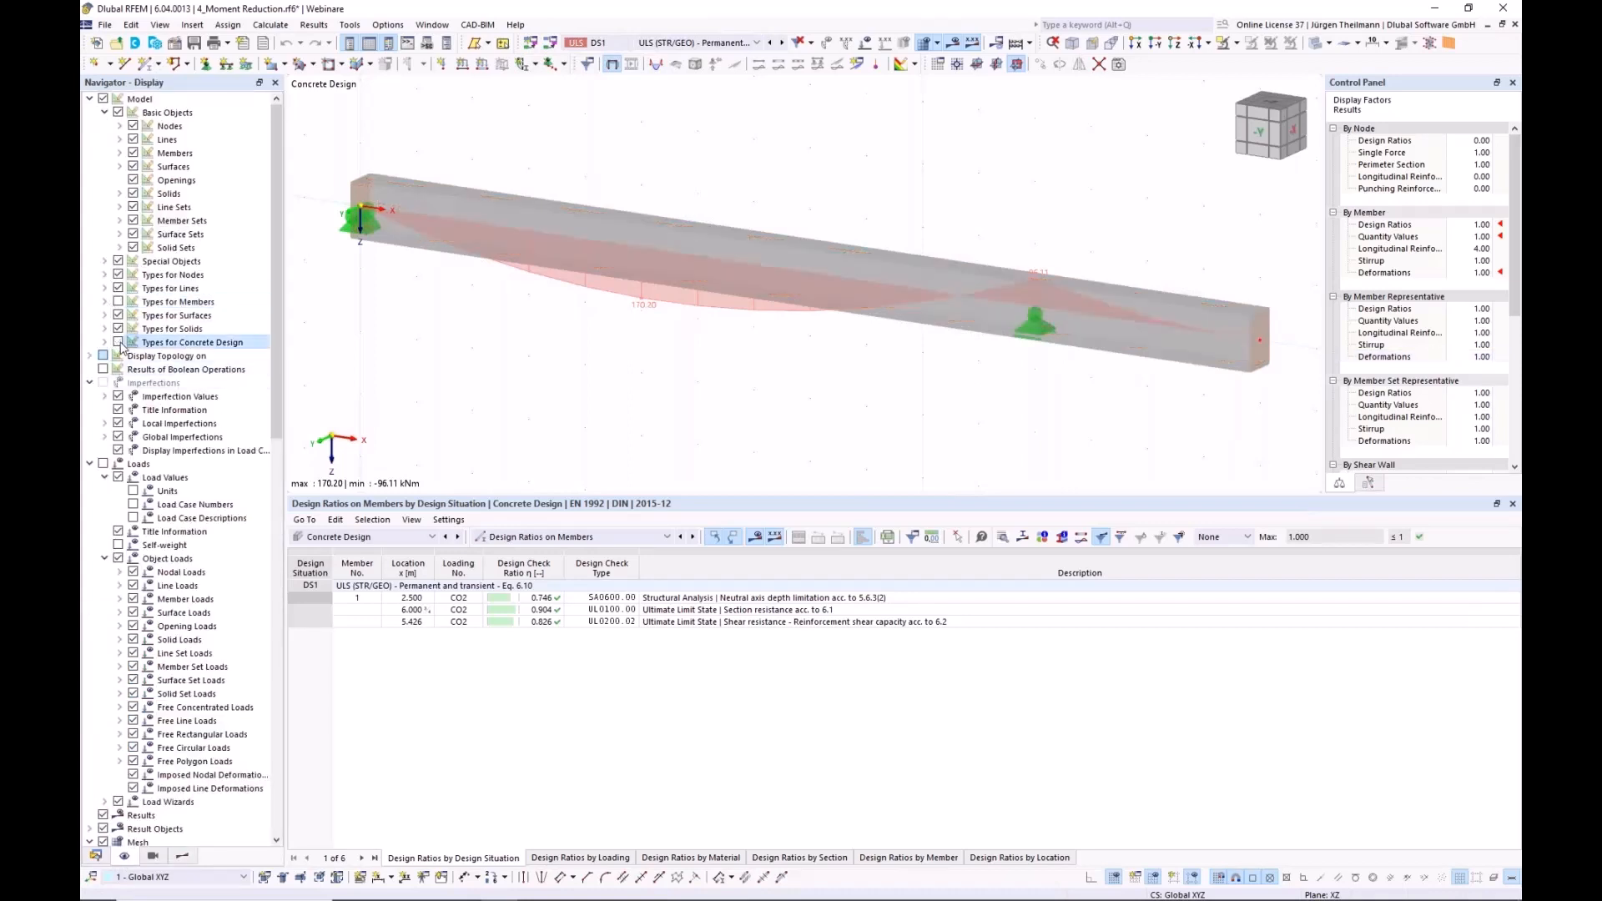
{"action": "left_click", "coordinate": [1321, 46]}
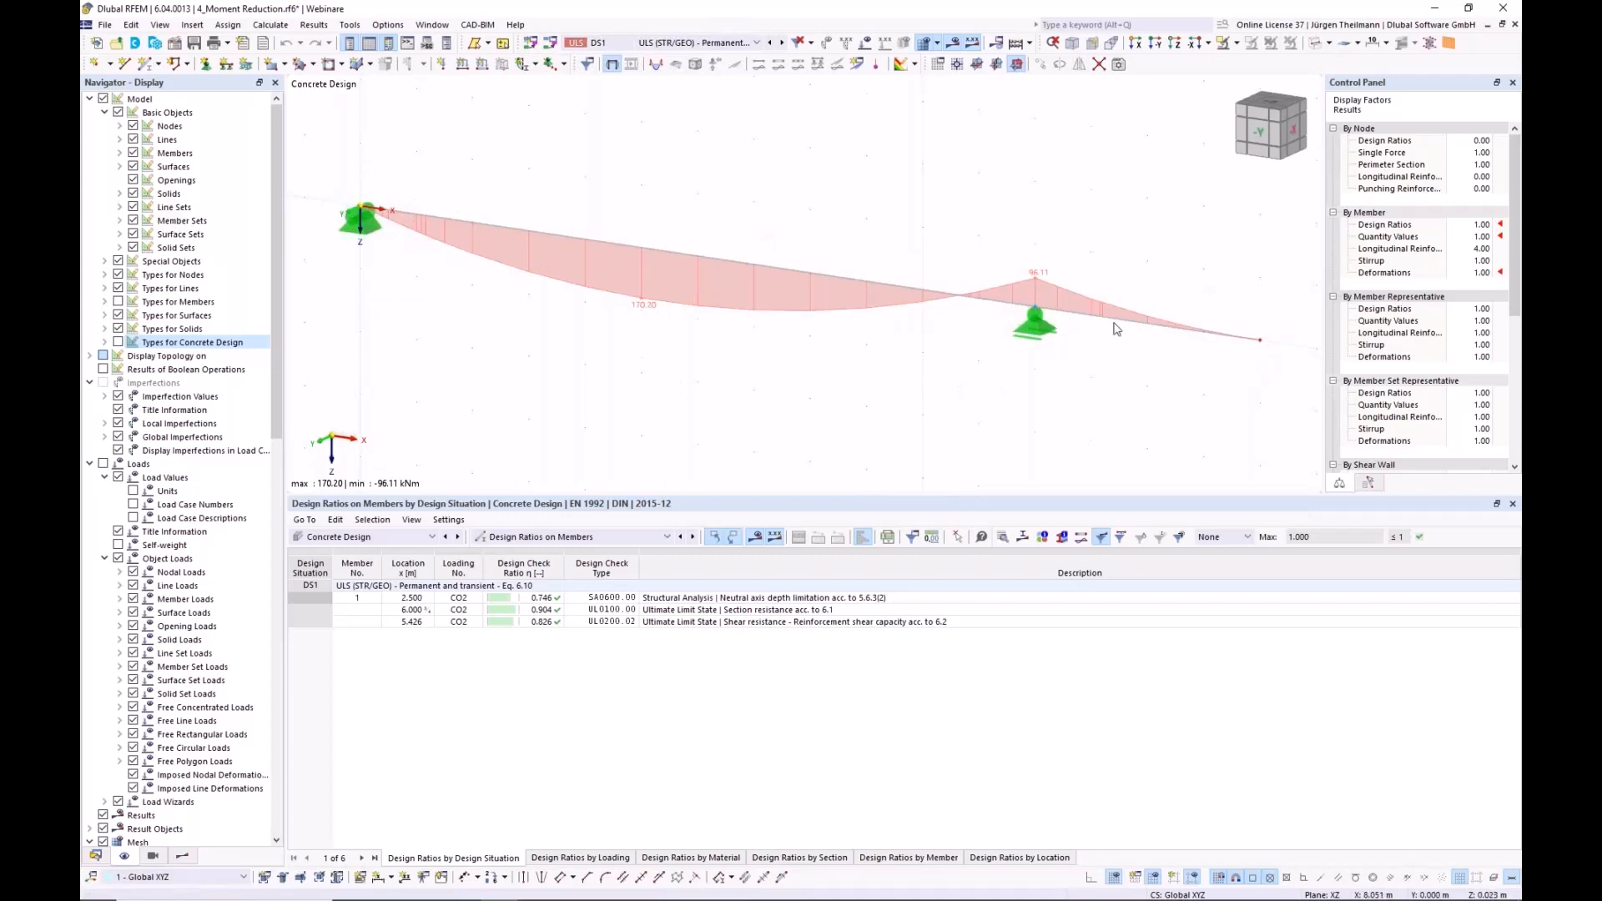
- Expand the ultimate limit state design checks on members down to the result quantities of shear check UL0200.02
{"action": "left_click", "coordinate": [182, 858]}
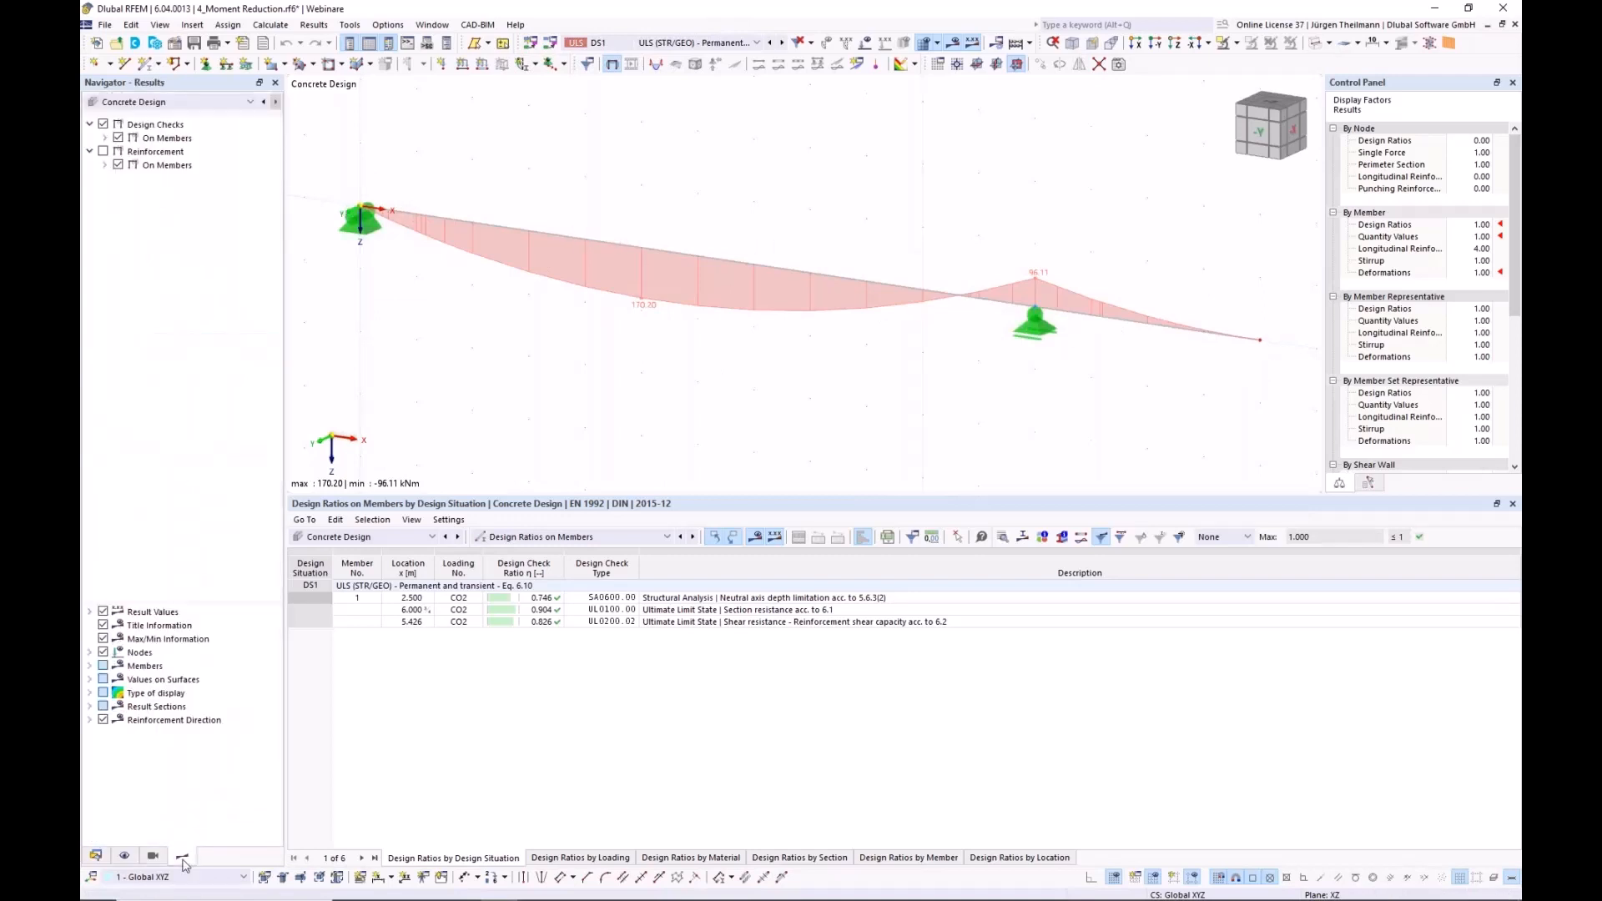
{"action": "left_click", "coordinate": [104, 139]}
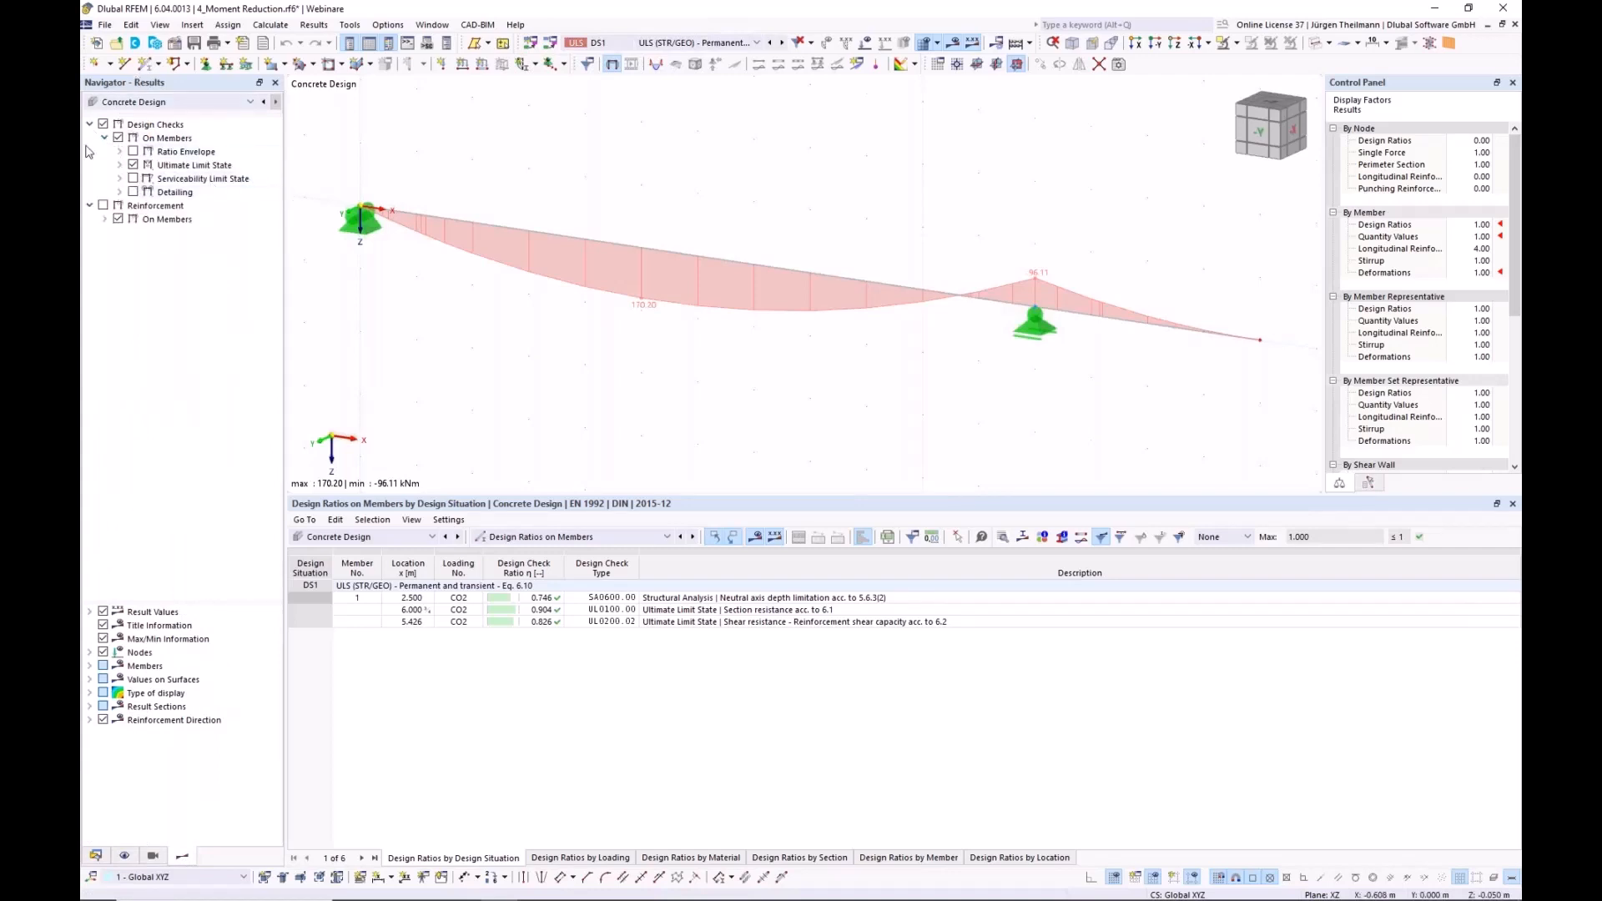
{"action": "left_click", "coordinate": [119, 165]}
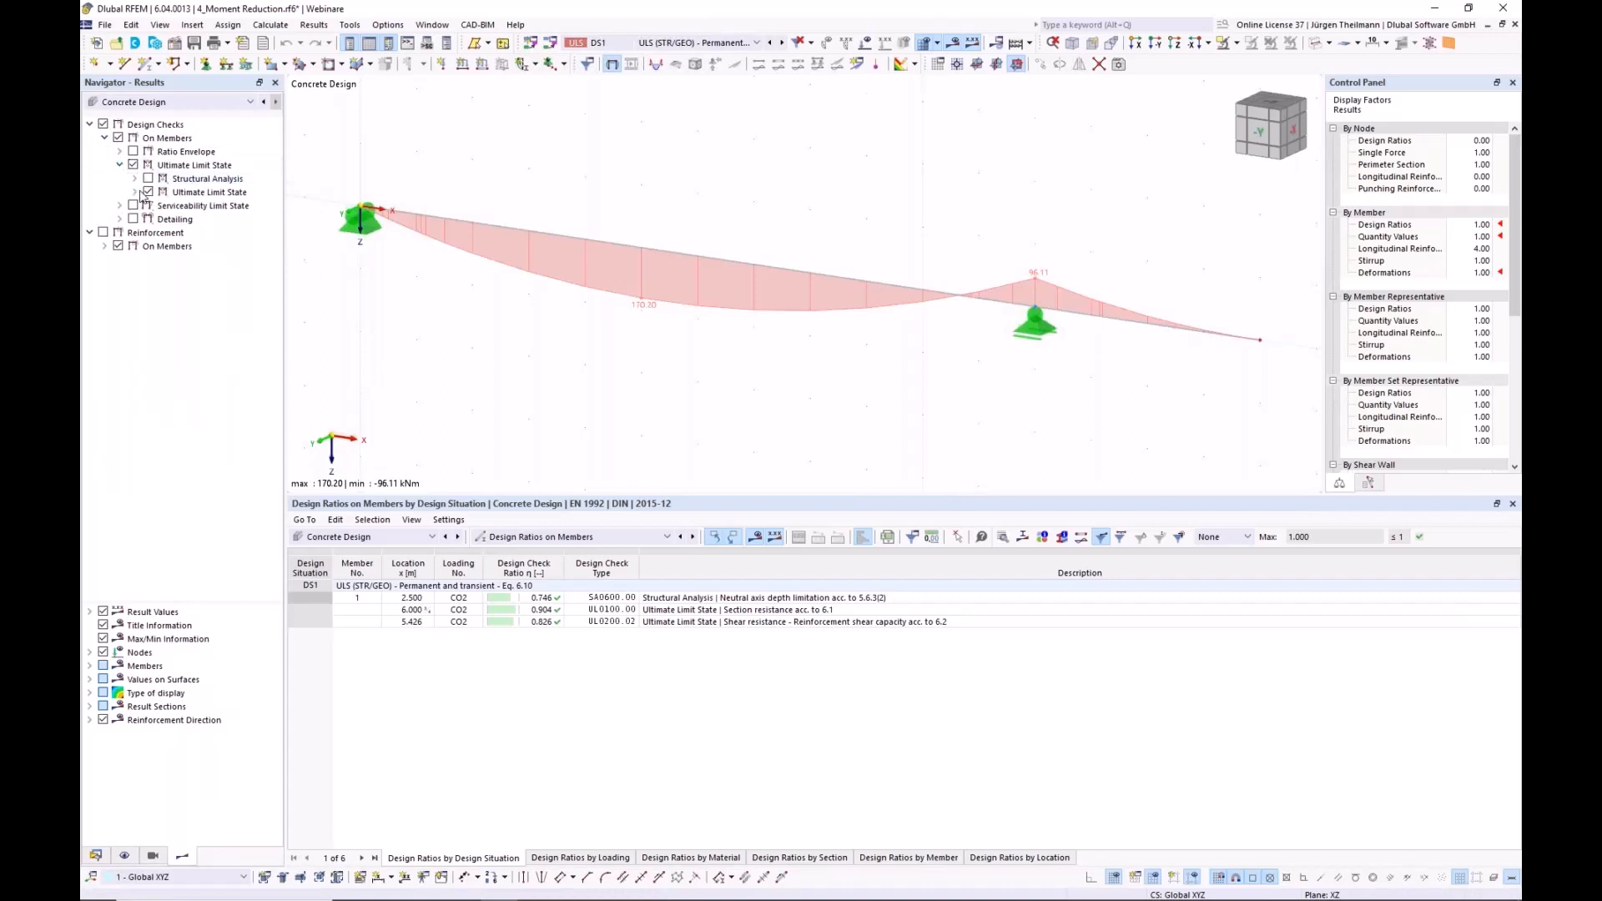
{"action": "left_click", "coordinate": [134, 192]}
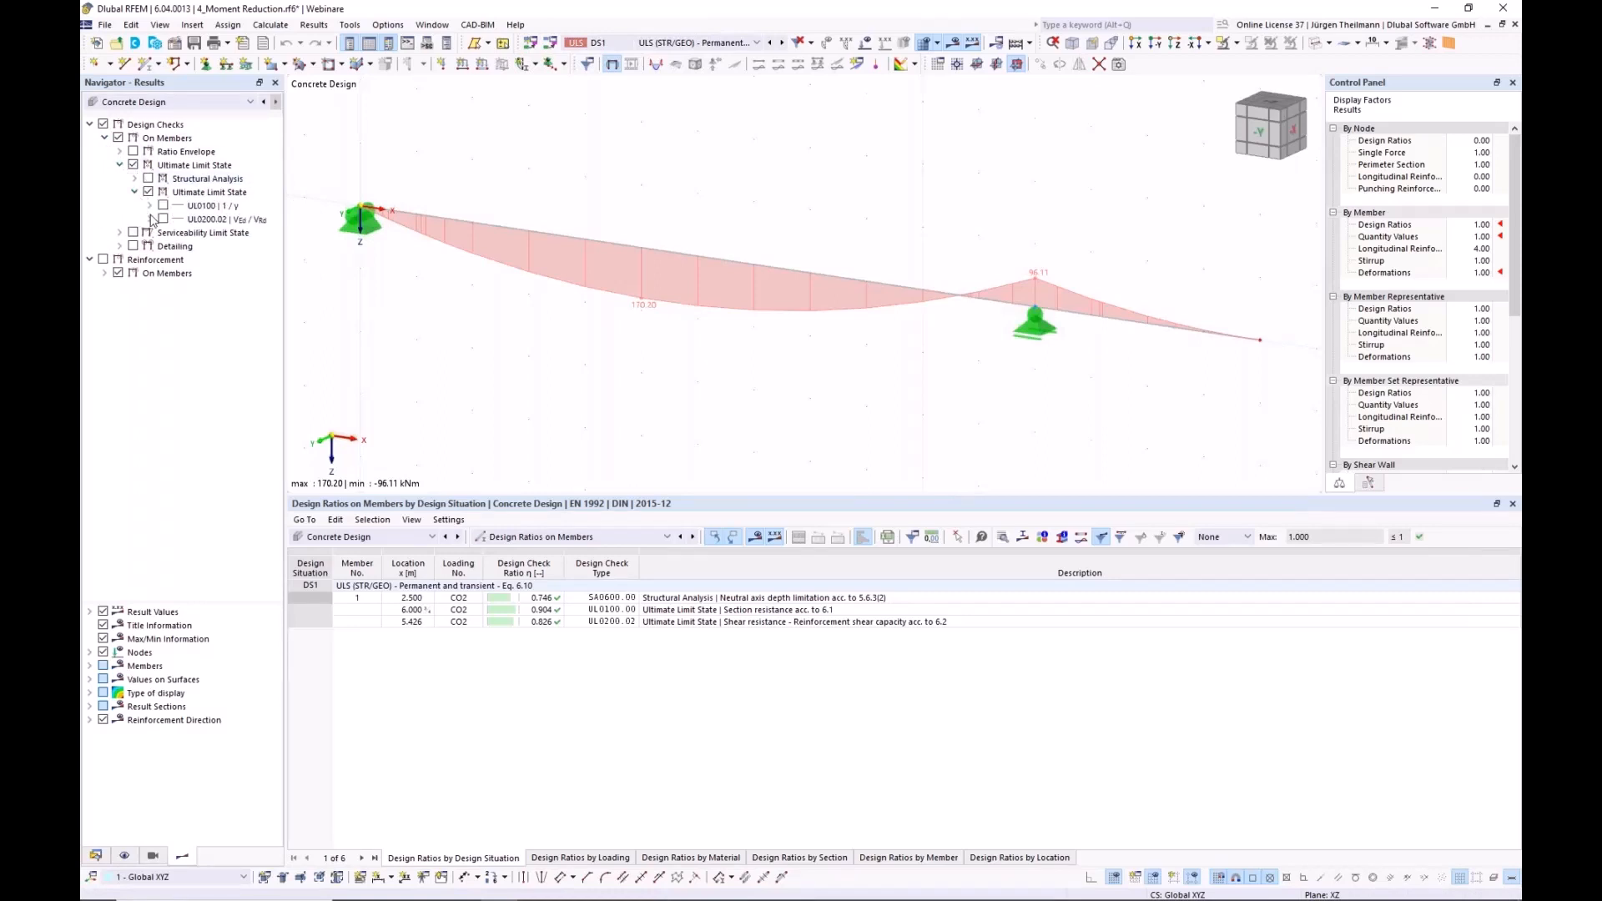
{"action": "left_click", "coordinate": [150, 205]}
{"action": "left_click", "coordinate": [150, 205]}
{"action": "left_click", "coordinate": [150, 218]}
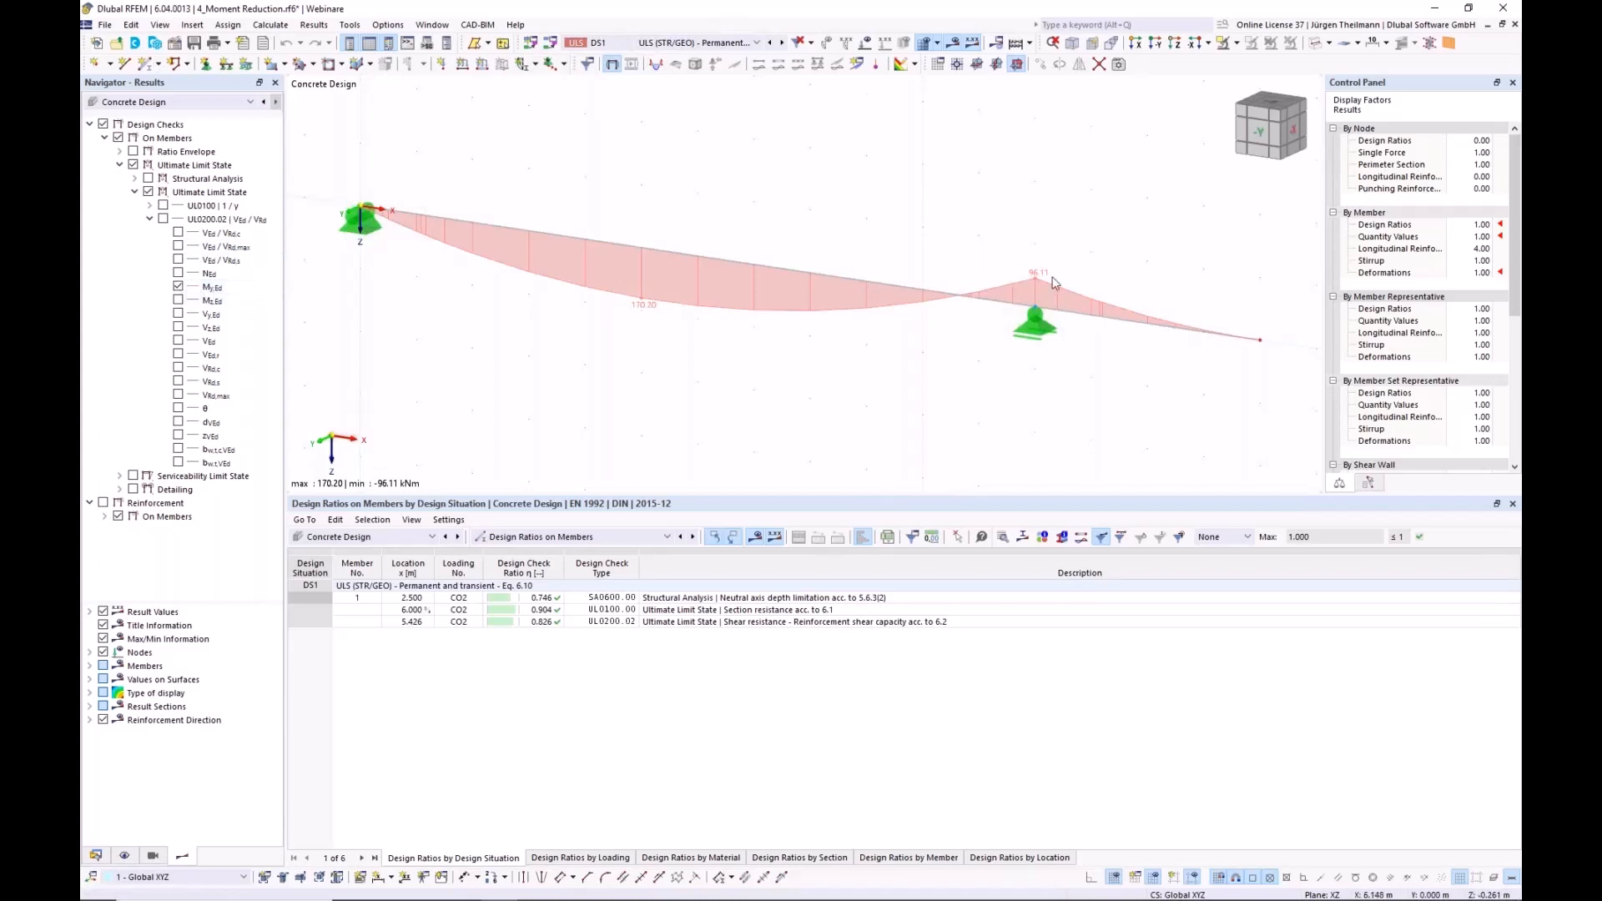
- Examine the beam's bending moment diagram around the inner support at node 3, including in the -Y view
{"action": "left_click", "coordinate": [1263, 136]}
{"action": "scroll", "coordinate": [1053, 325], "scroll_direction": "up", "scroll_amount": 5}
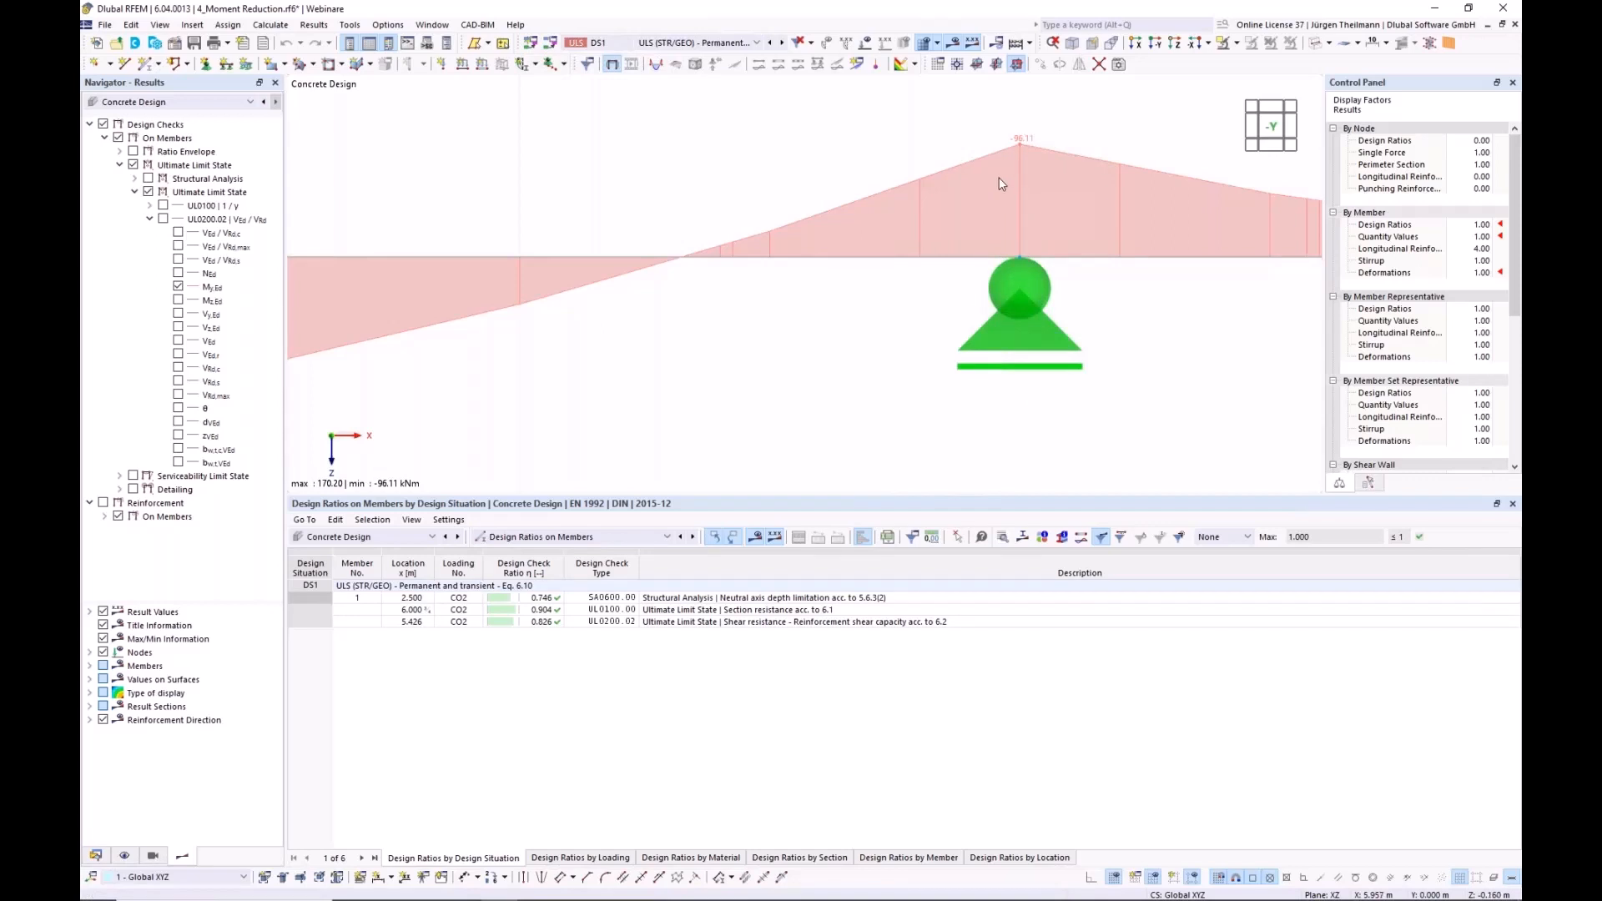
{"action": "scroll", "coordinate": [999, 179], "scroll_direction": "down", "scroll_amount": 3}
{"action": "middle_click_drag", "start_coordinate": [1034, 310], "coordinate": [983, 348]}
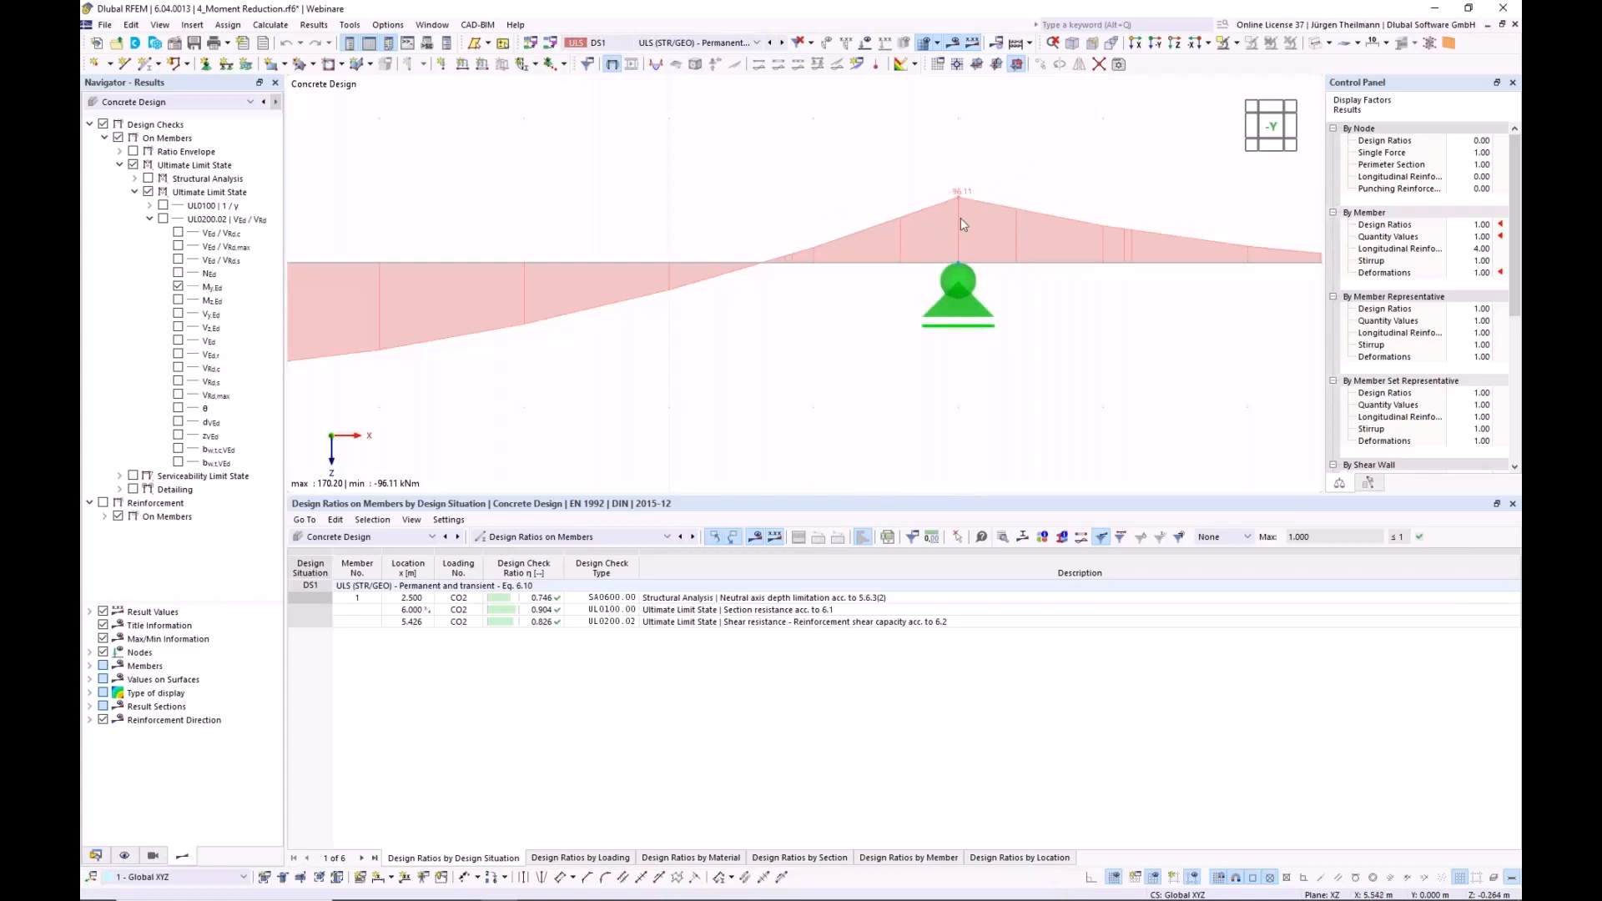
{"action": "mouse_move", "coordinate": [957, 266]}
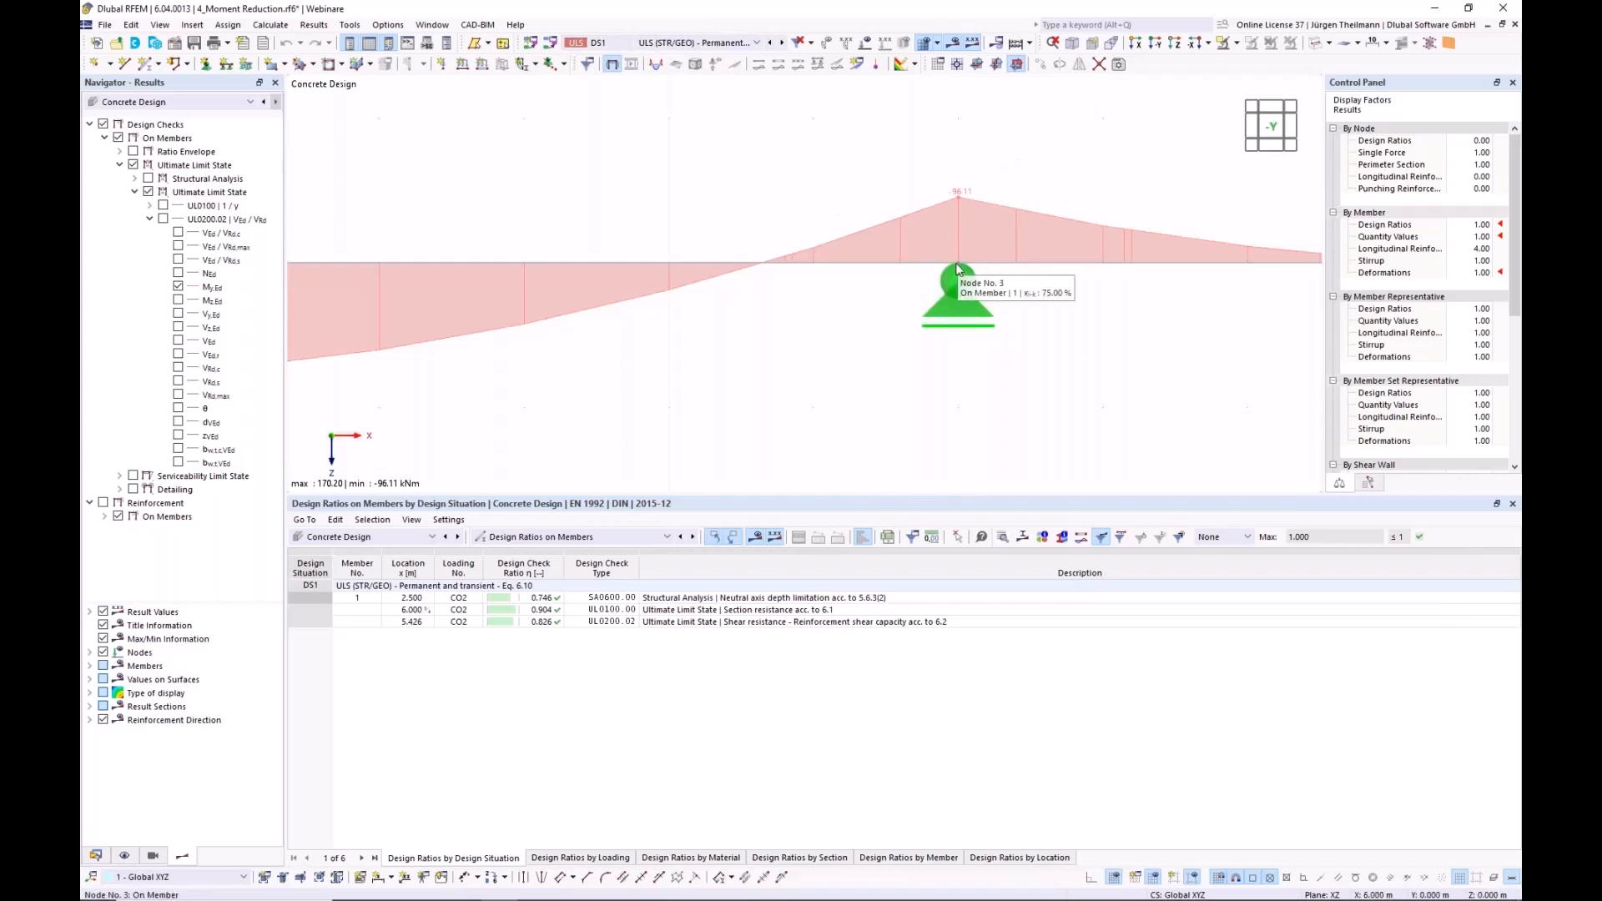
{"action": "scroll", "coordinate": [962, 287], "scroll_direction": "down", "scroll_amount": 4}
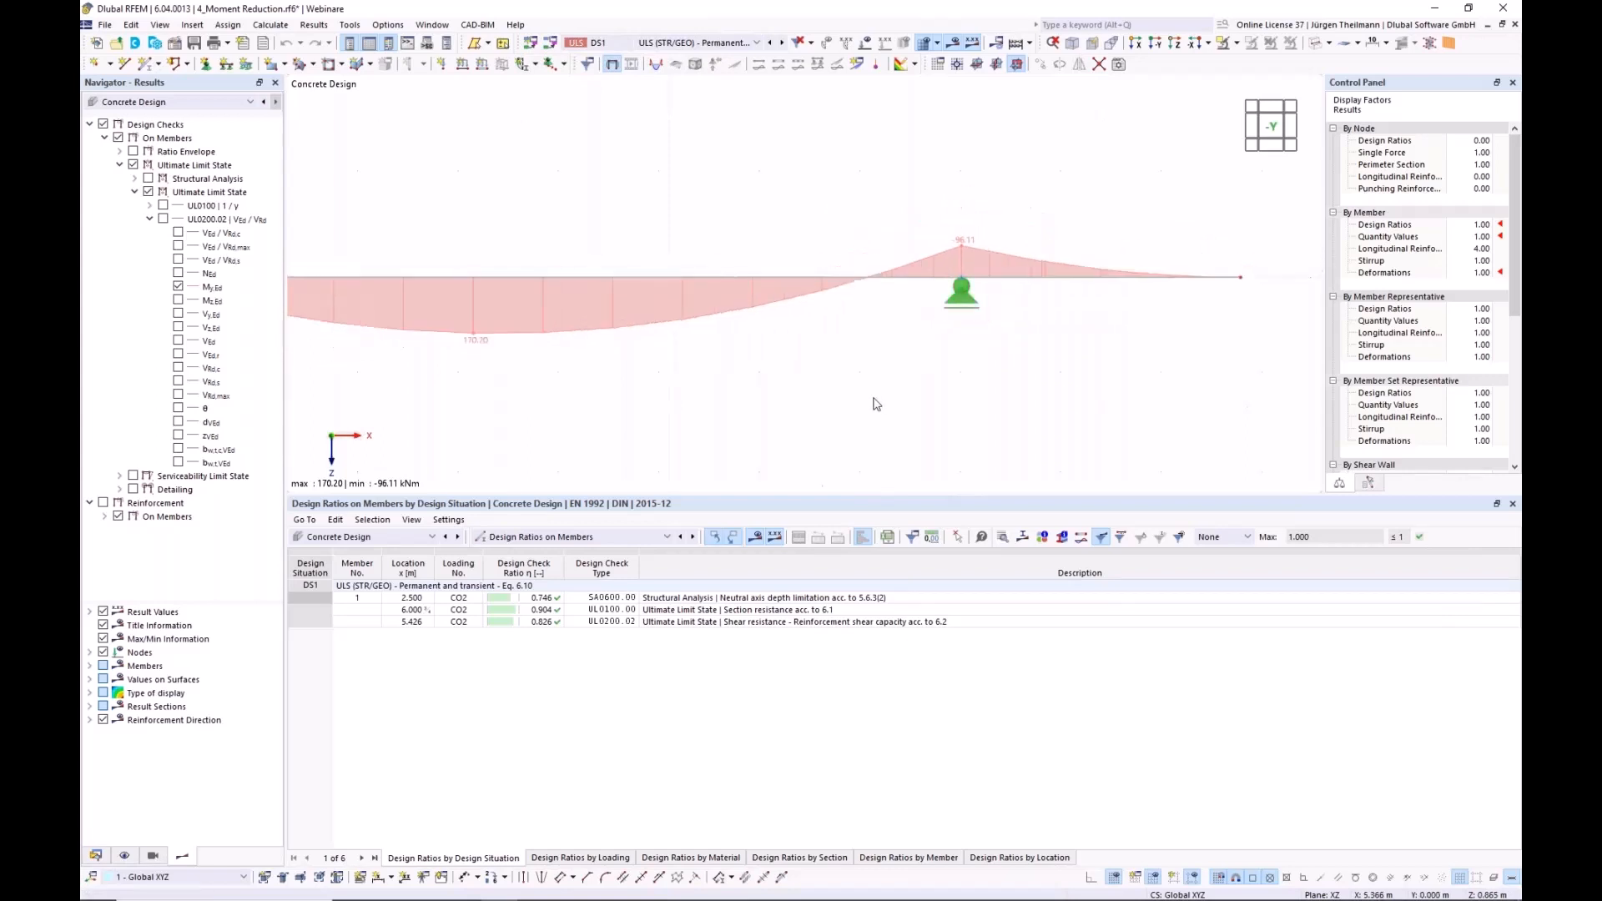
{"action": "middle_click_drag", "start_coordinate": [873, 397], "coordinate": [847, 316]}
{"action": "scroll", "coordinate": [943, 348], "scroll_direction": "down", "scroll_amount": 5}
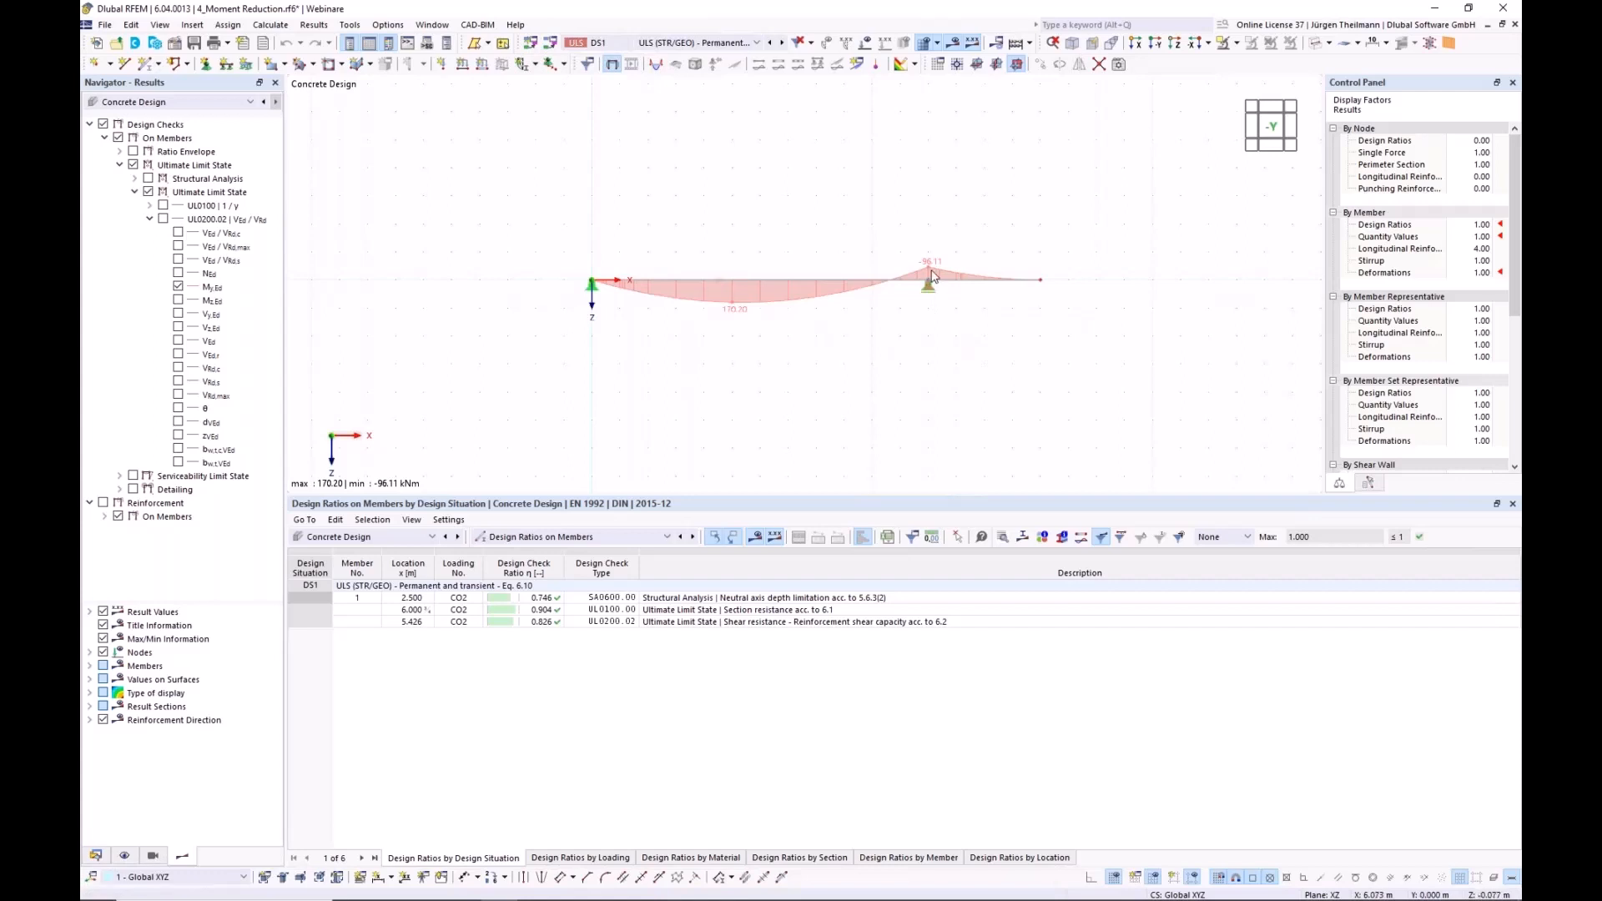
{"action": "middle_click_drag", "start_coordinate": [906, 344], "coordinate": [916, 297], "text": "ctrl"}
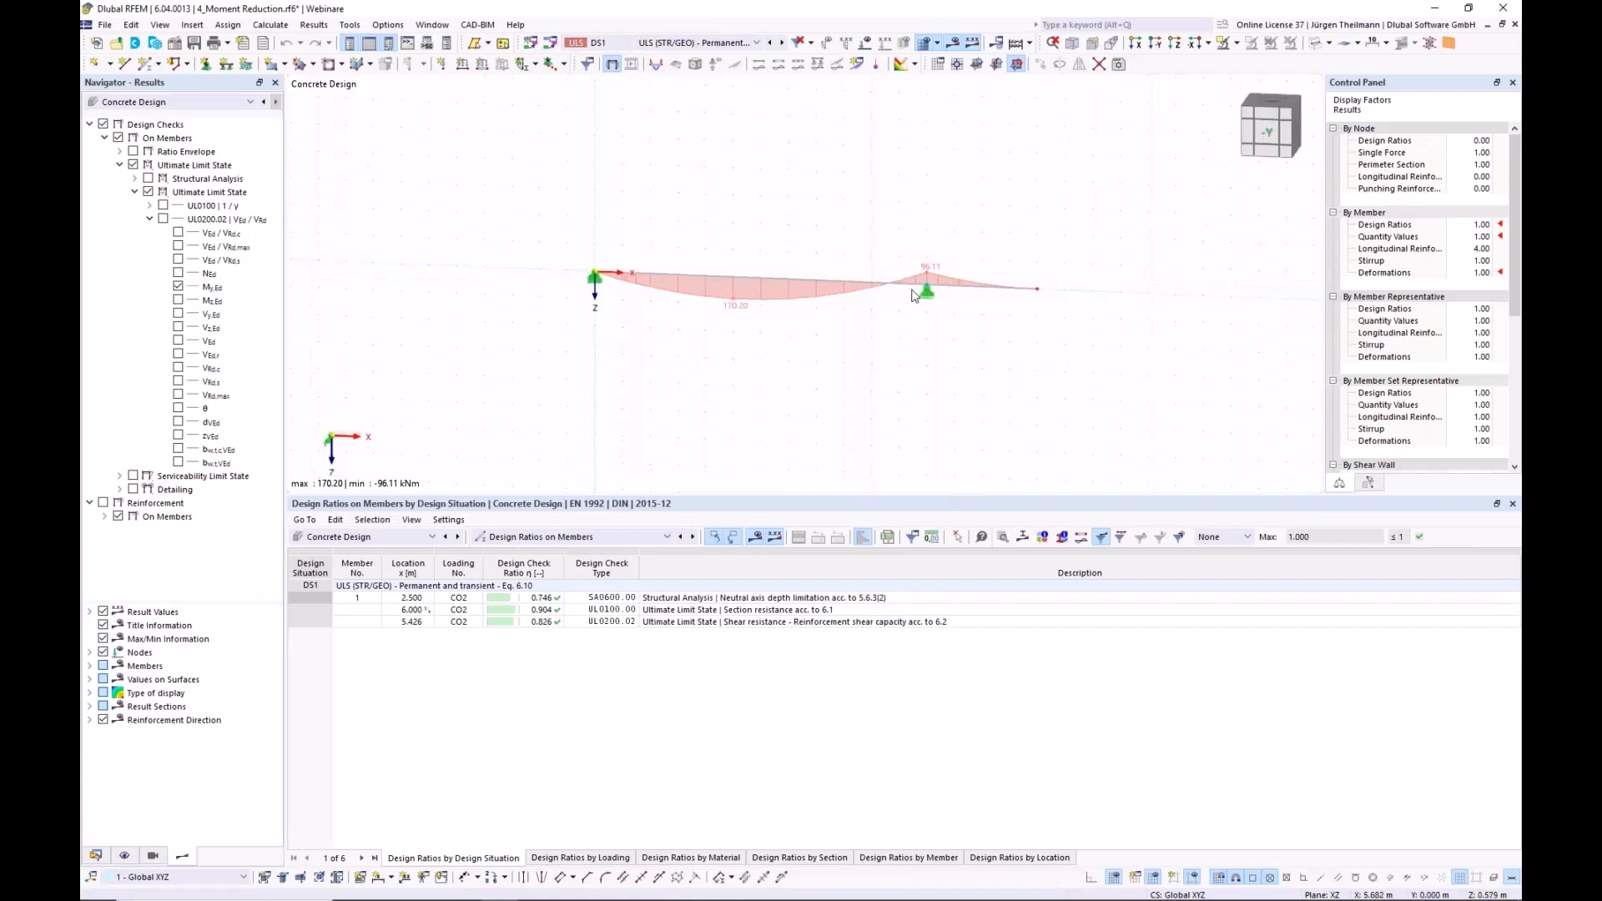
{"action": "scroll", "coordinate": [926, 293], "scroll_direction": "up", "scroll_amount": 3}
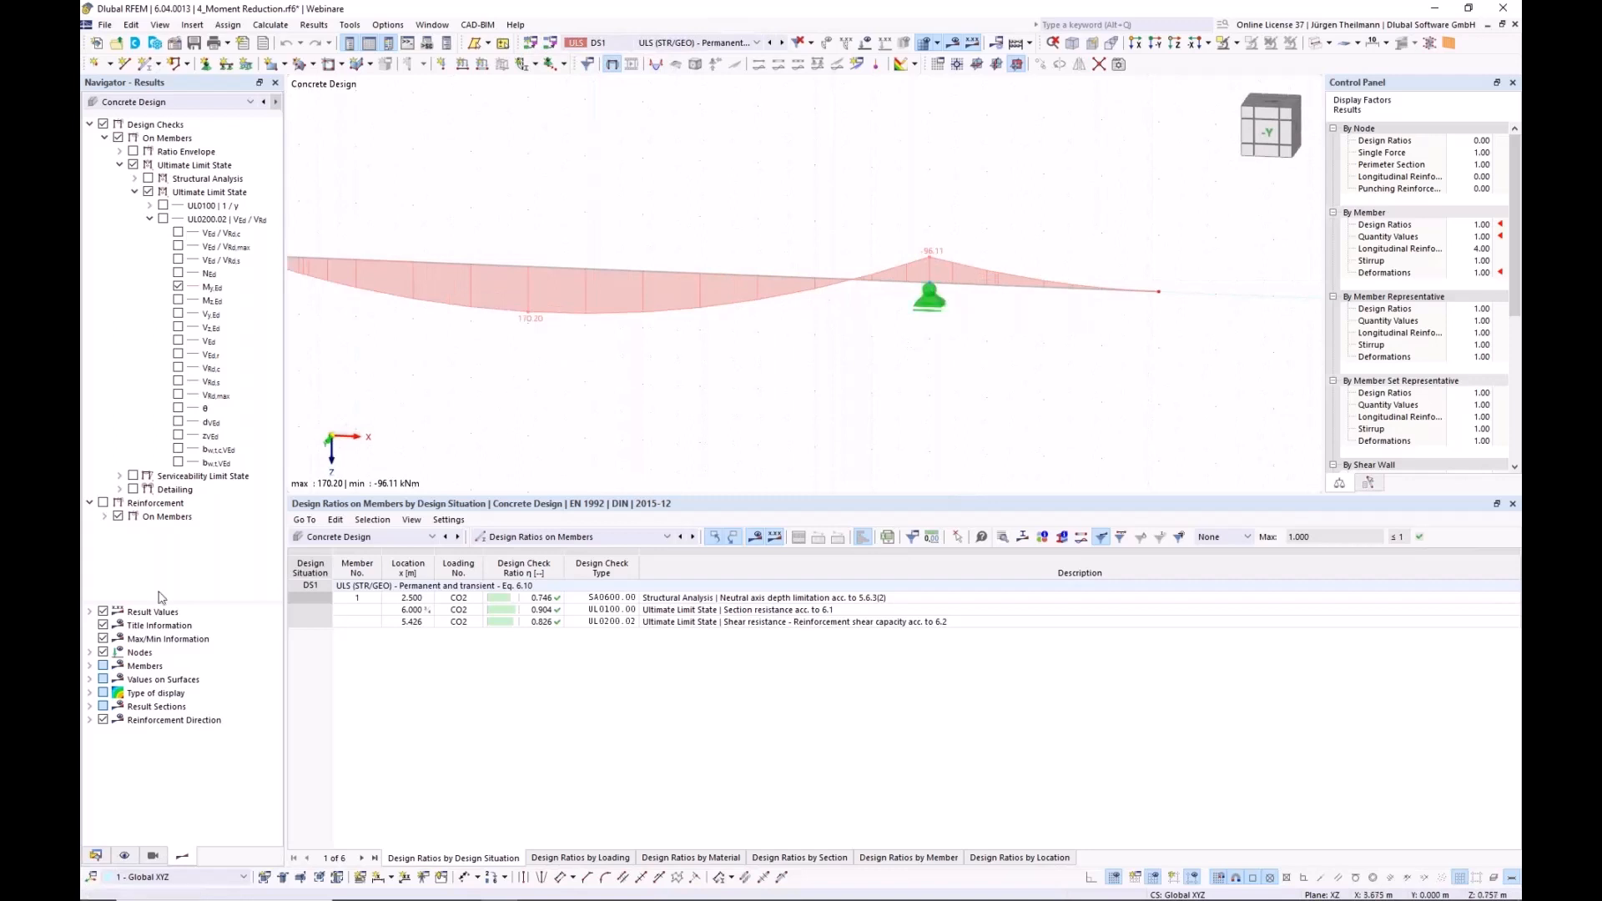
- Display the types for members again to show the design support at node 3
{"action": "left_click", "coordinate": [125, 857]}
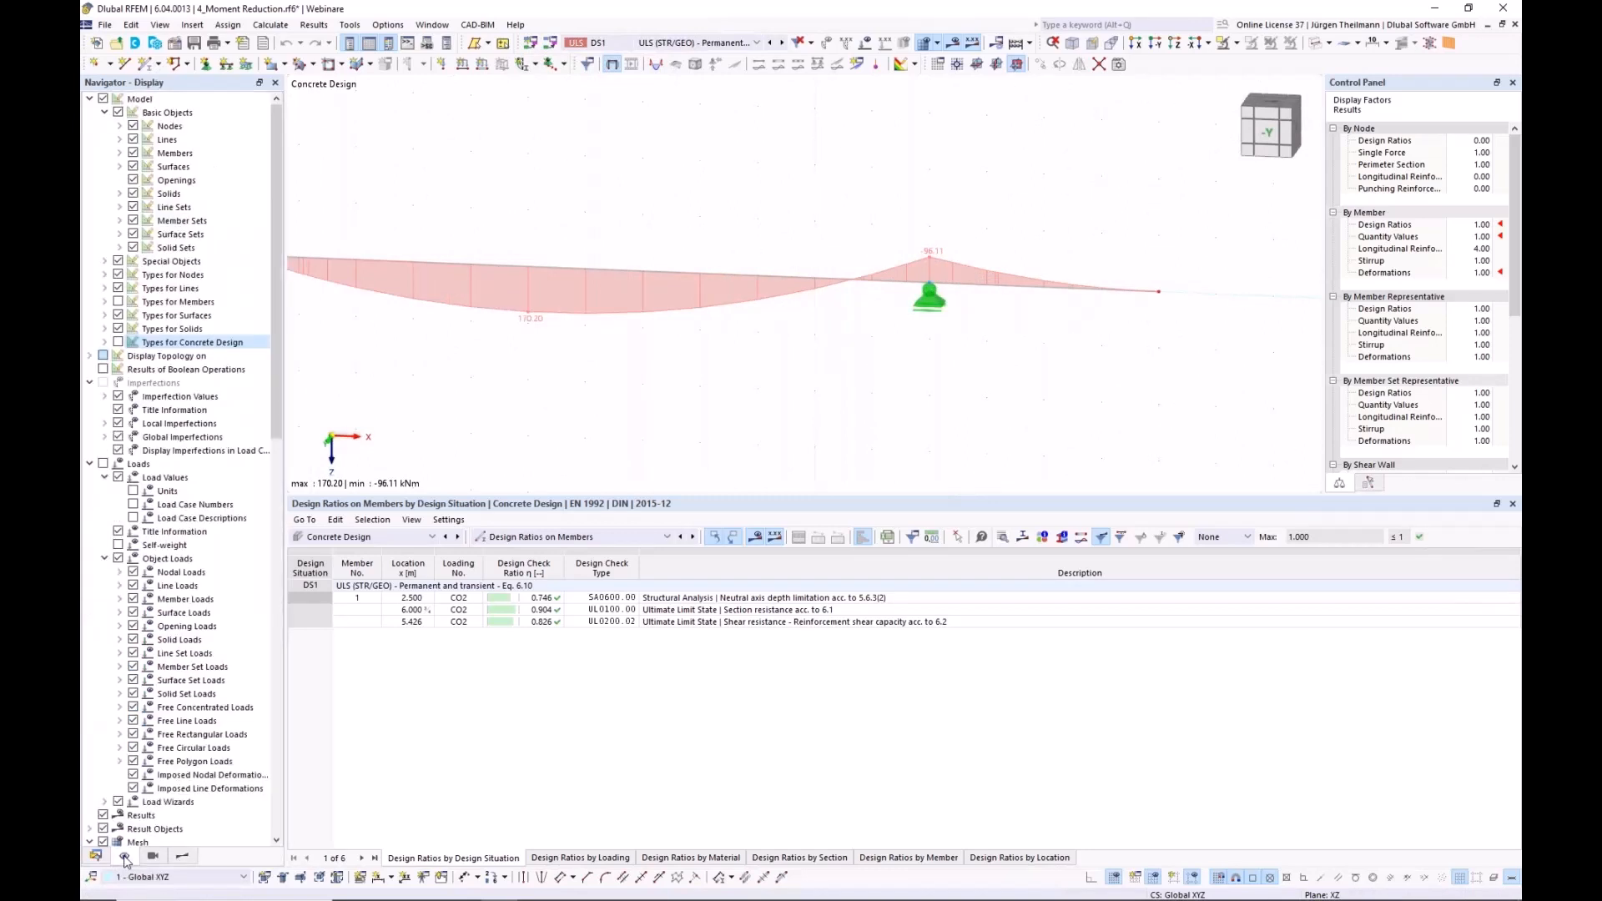
{"action": "left_click", "coordinate": [118, 303]}
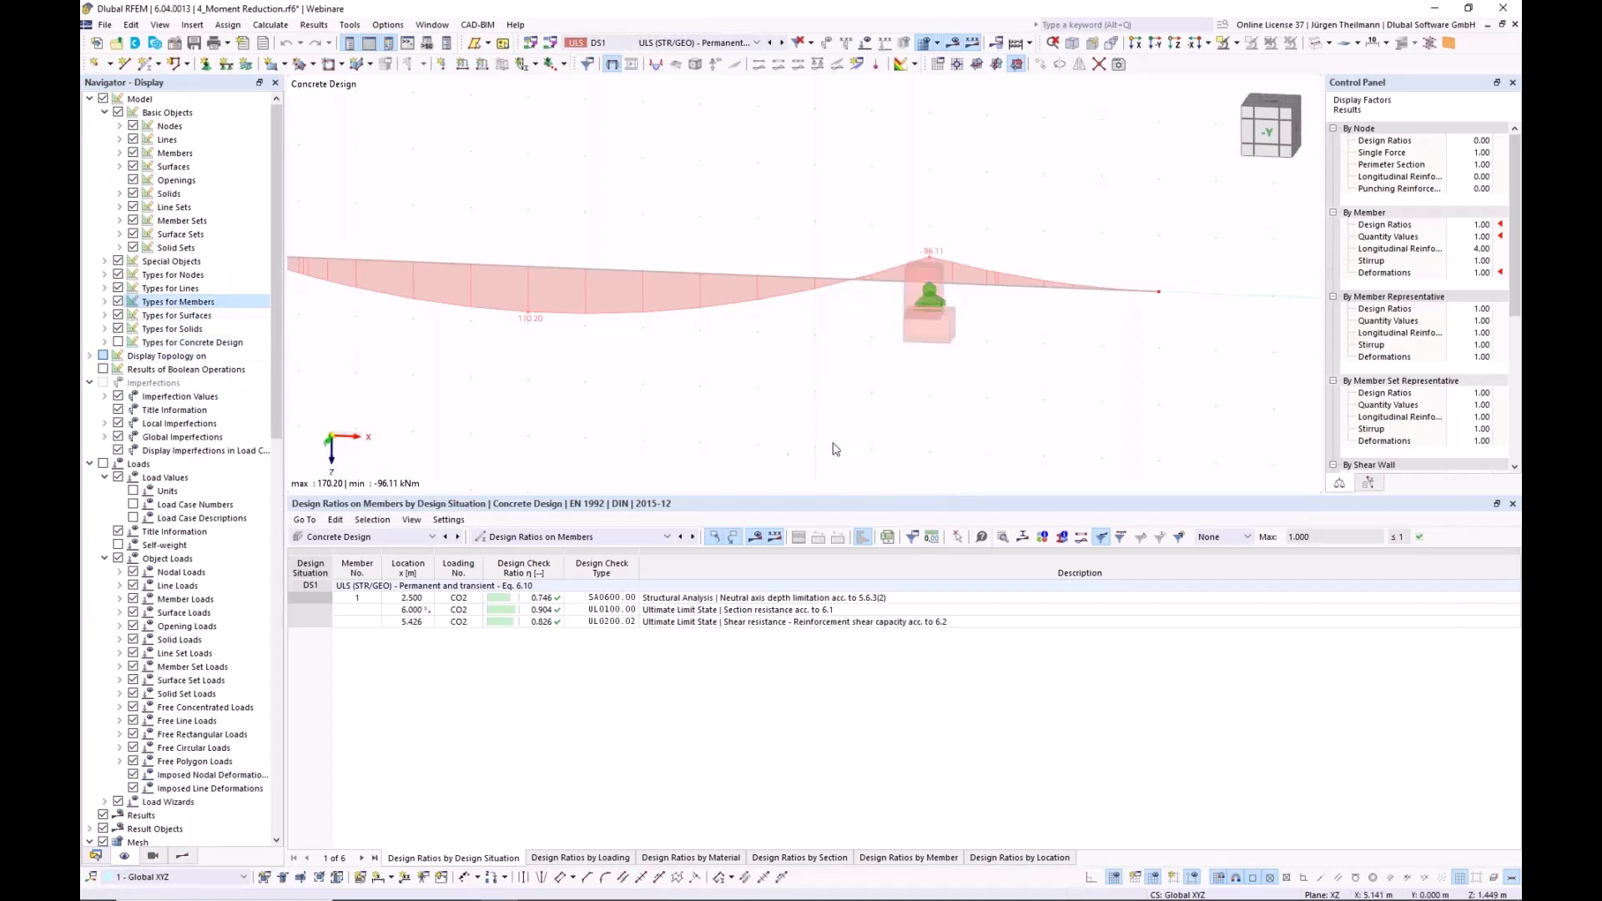
{"action": "middle_click_drag", "start_coordinate": [835, 406], "coordinate": [1018, 383]}
{"action": "scroll", "coordinate": [1058, 310], "scroll_direction": "up", "scroll_amount": 4}
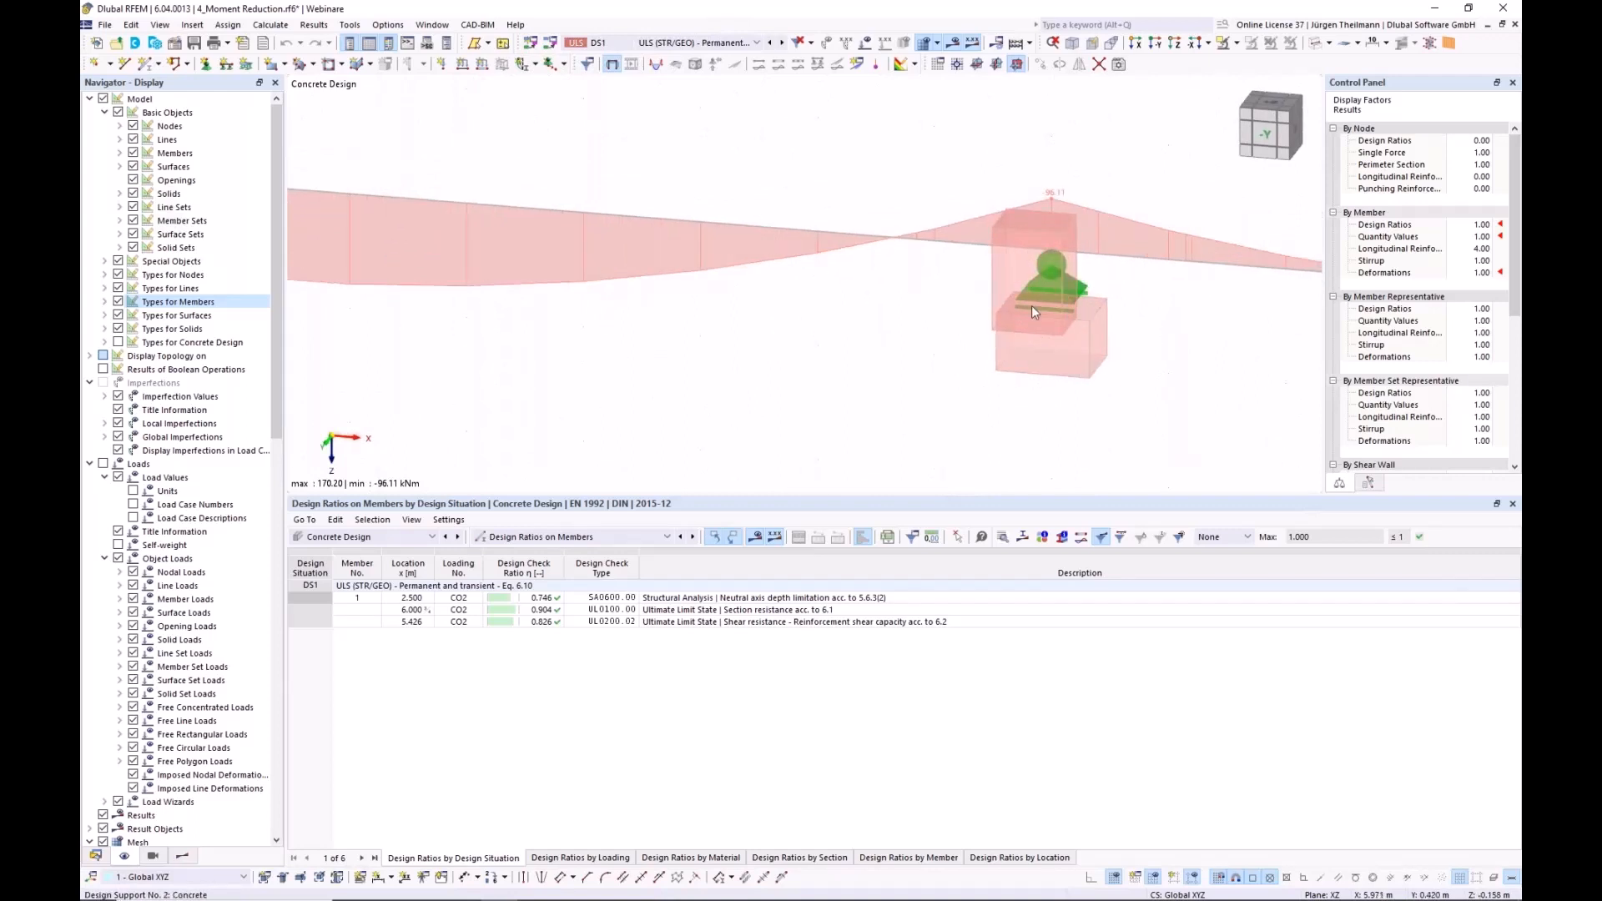
- Review design support no. 2 at the inner node and try its Monolithic connection option
{"action": "double_click", "coordinate": [1053, 353]}
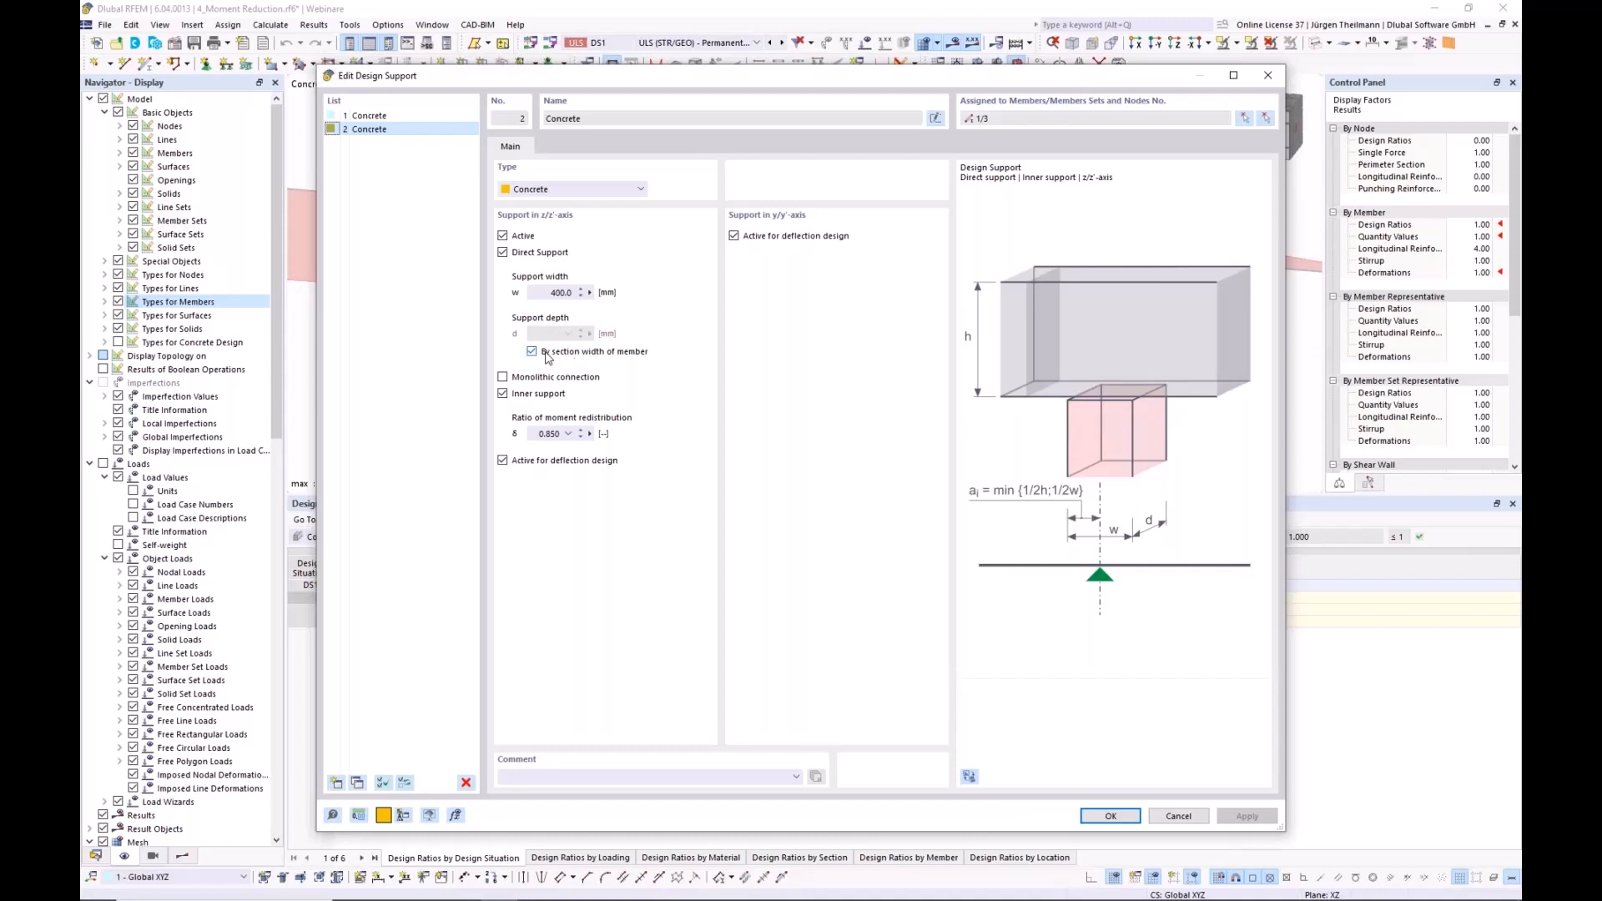
{"action": "left_click", "coordinate": [503, 377]}
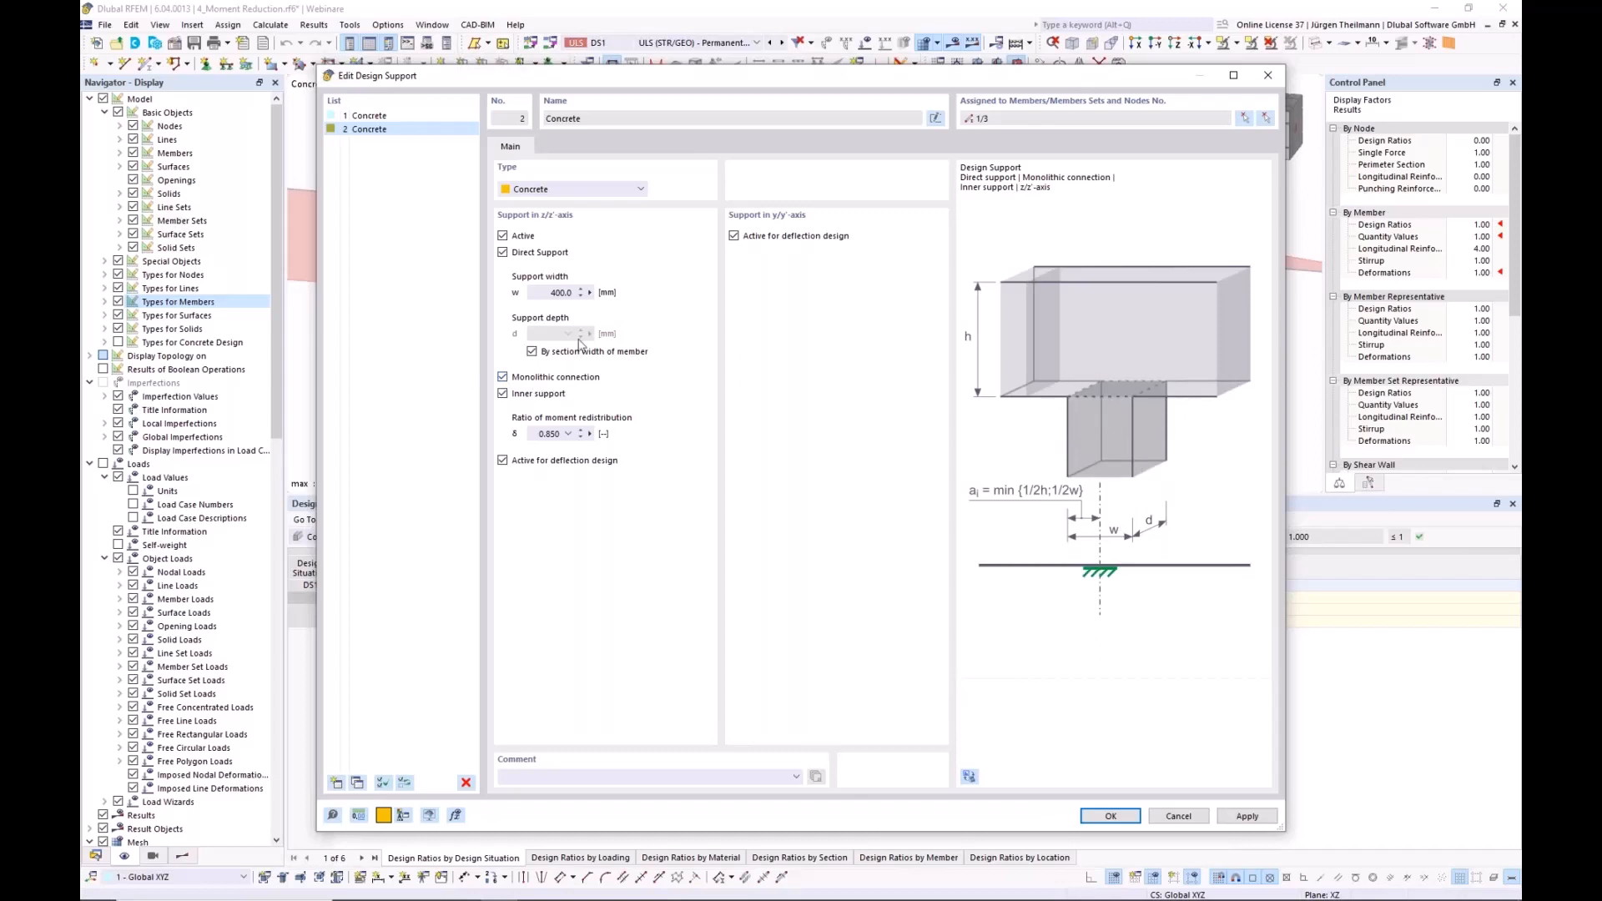
{"action": "left_click", "coordinate": [503, 377]}
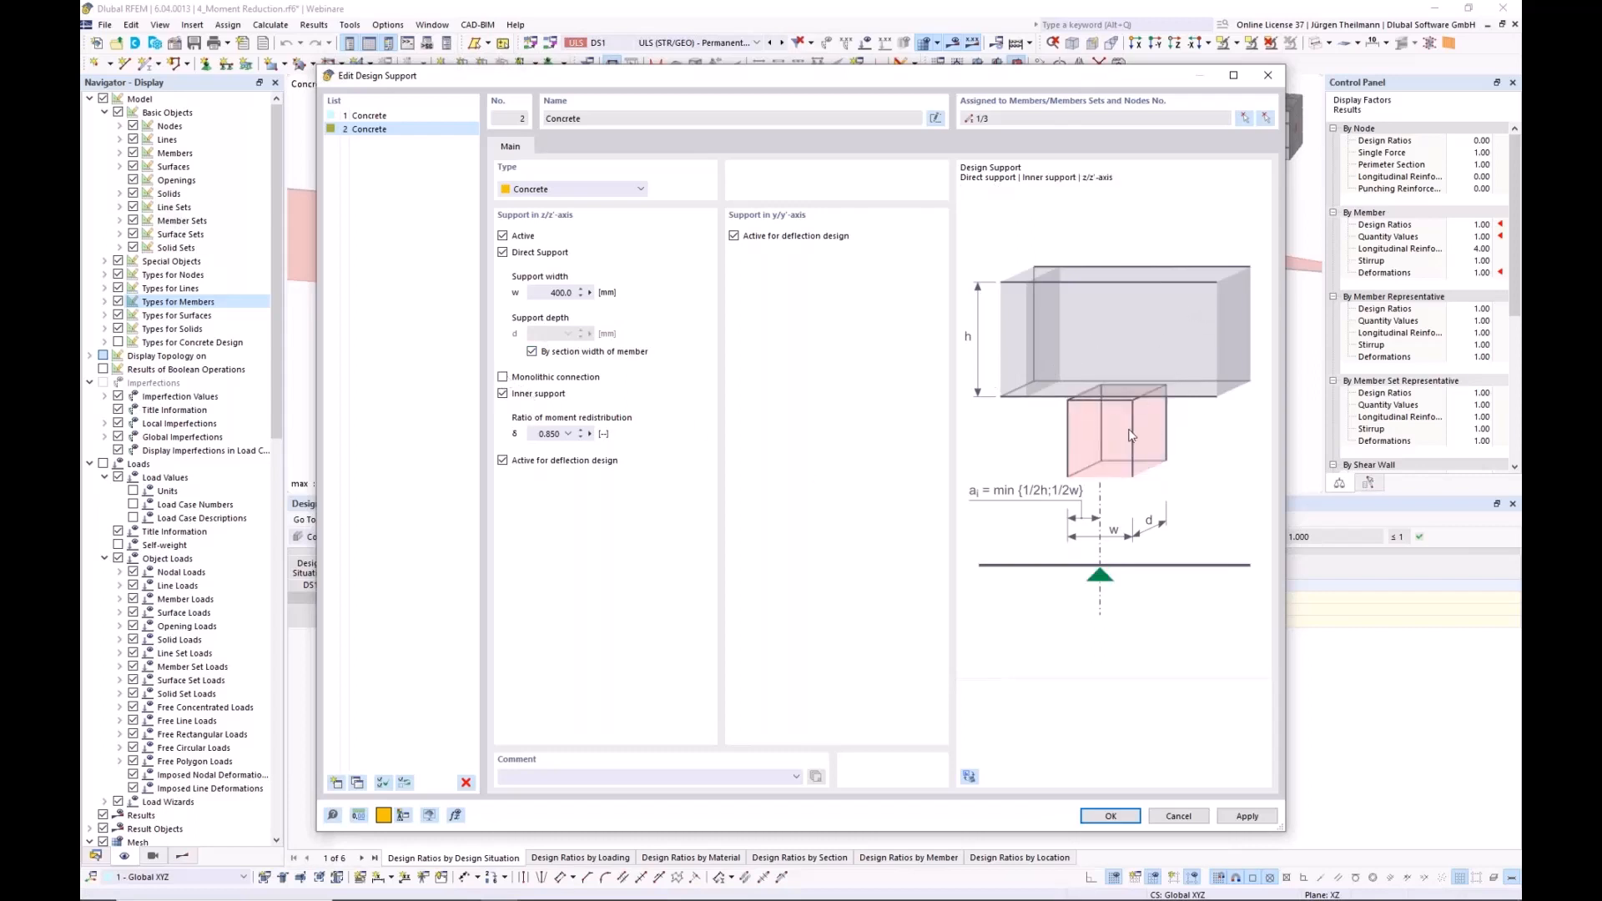
{"action": "left_click", "coordinate": [1111, 816]}
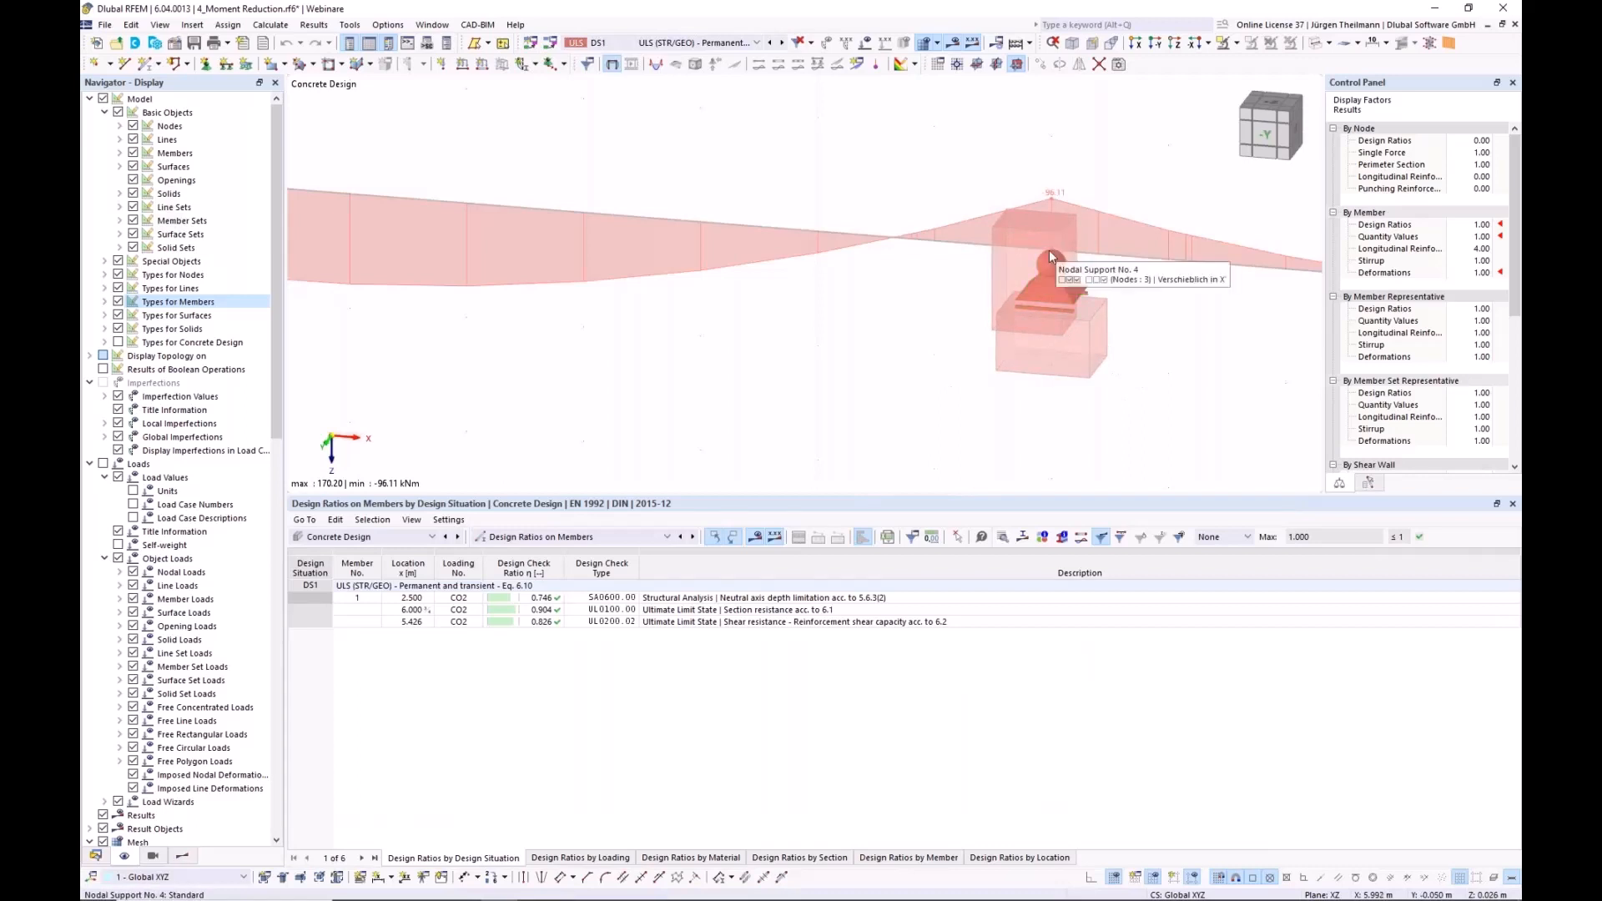
- Inspect member 1's design supports and deflection settings, including design support 2 assigned at internal node 3, without changing anything
{"action": "left_click", "coordinate": [948, 248]}
{"action": "double_click", "coordinate": [948, 248]}
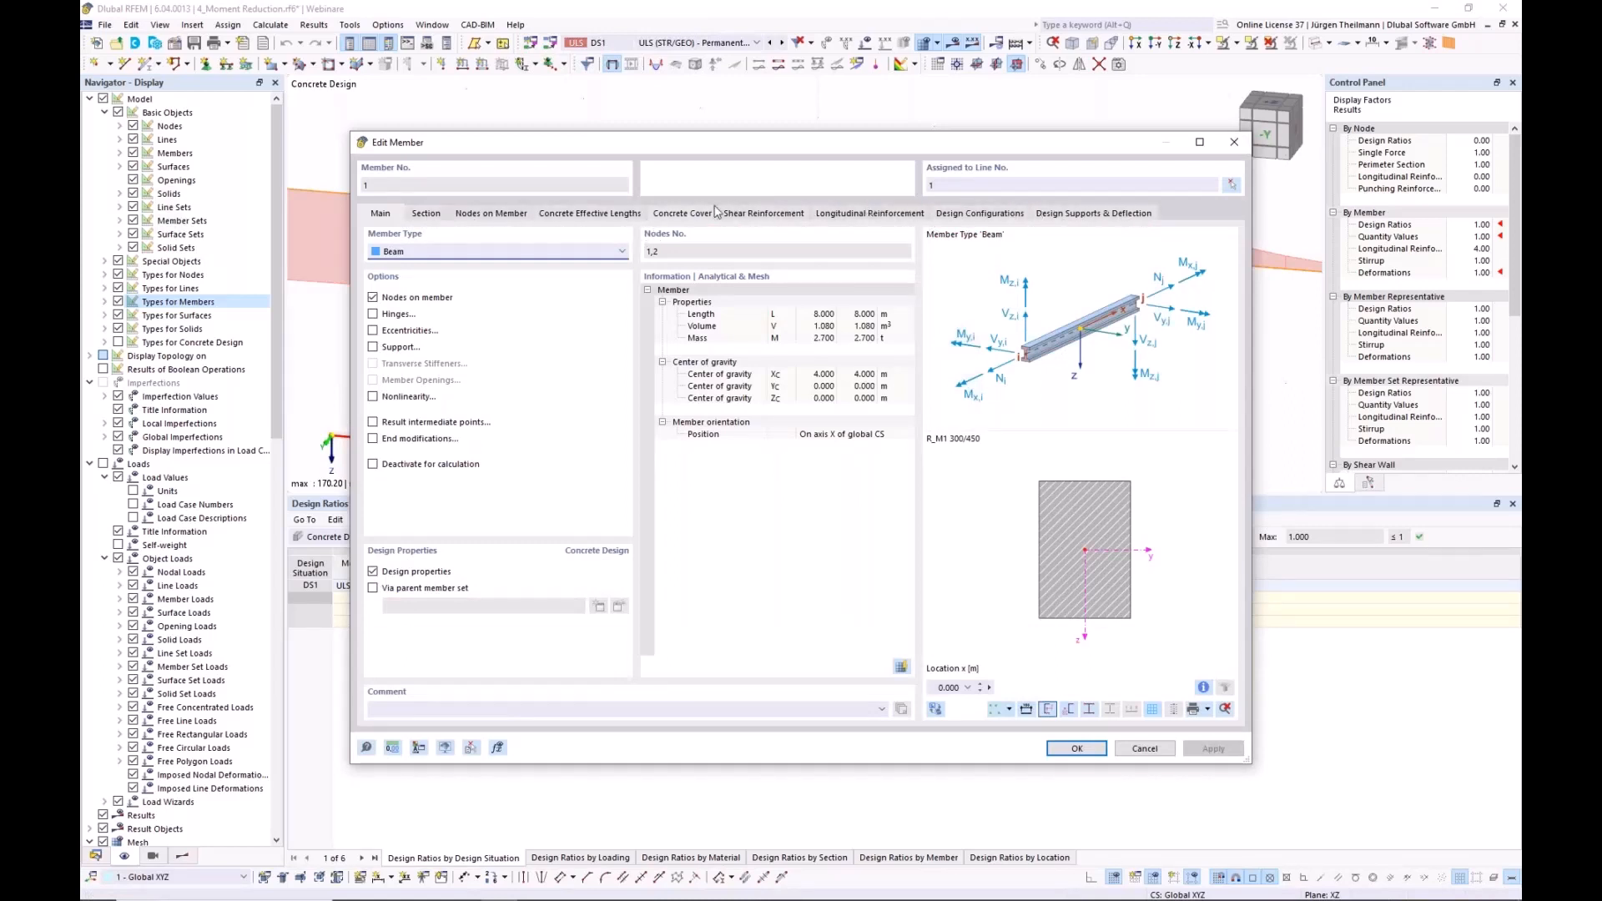
{"action": "left_click", "coordinate": [1081, 216]}
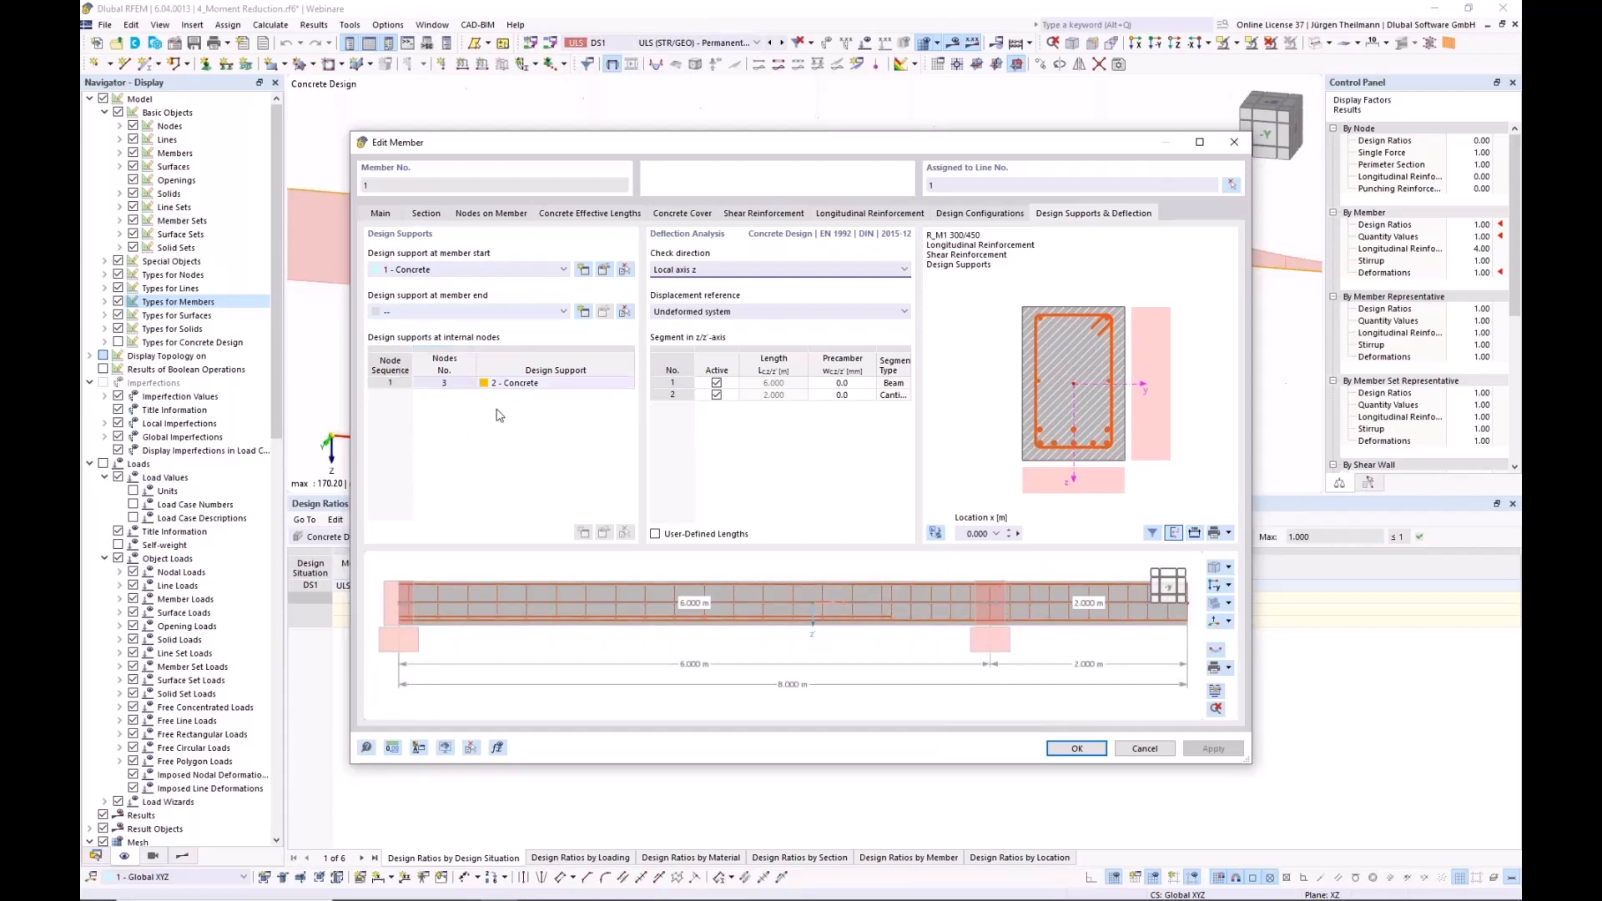
{"action": "left_click", "coordinate": [384, 384]}
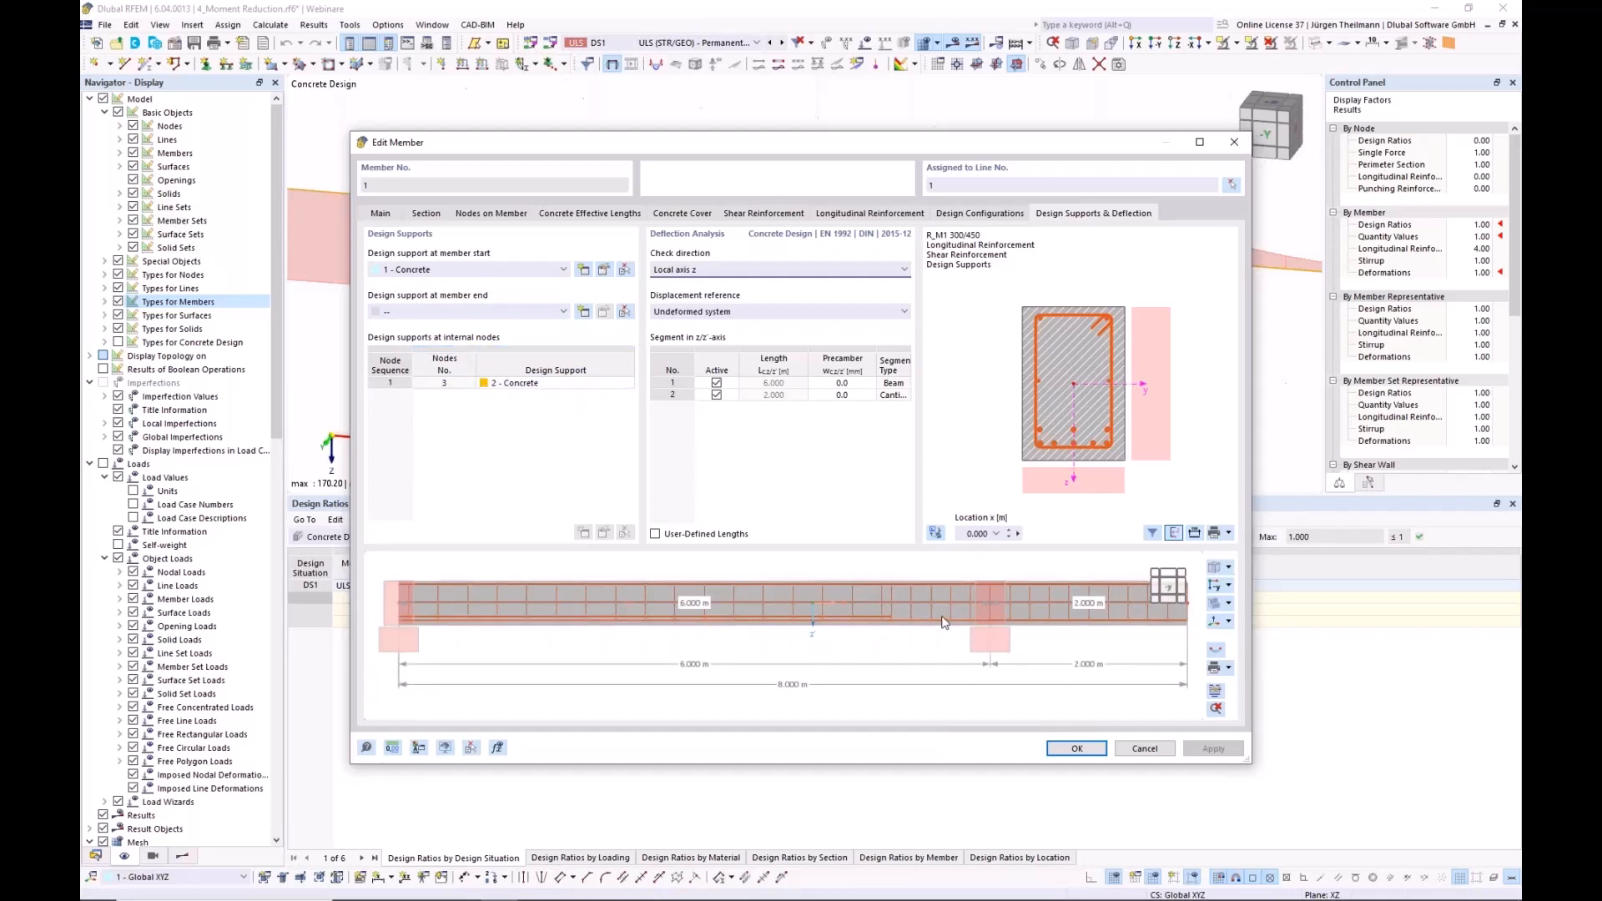
{"action": "left_click", "coordinate": [546, 383]}
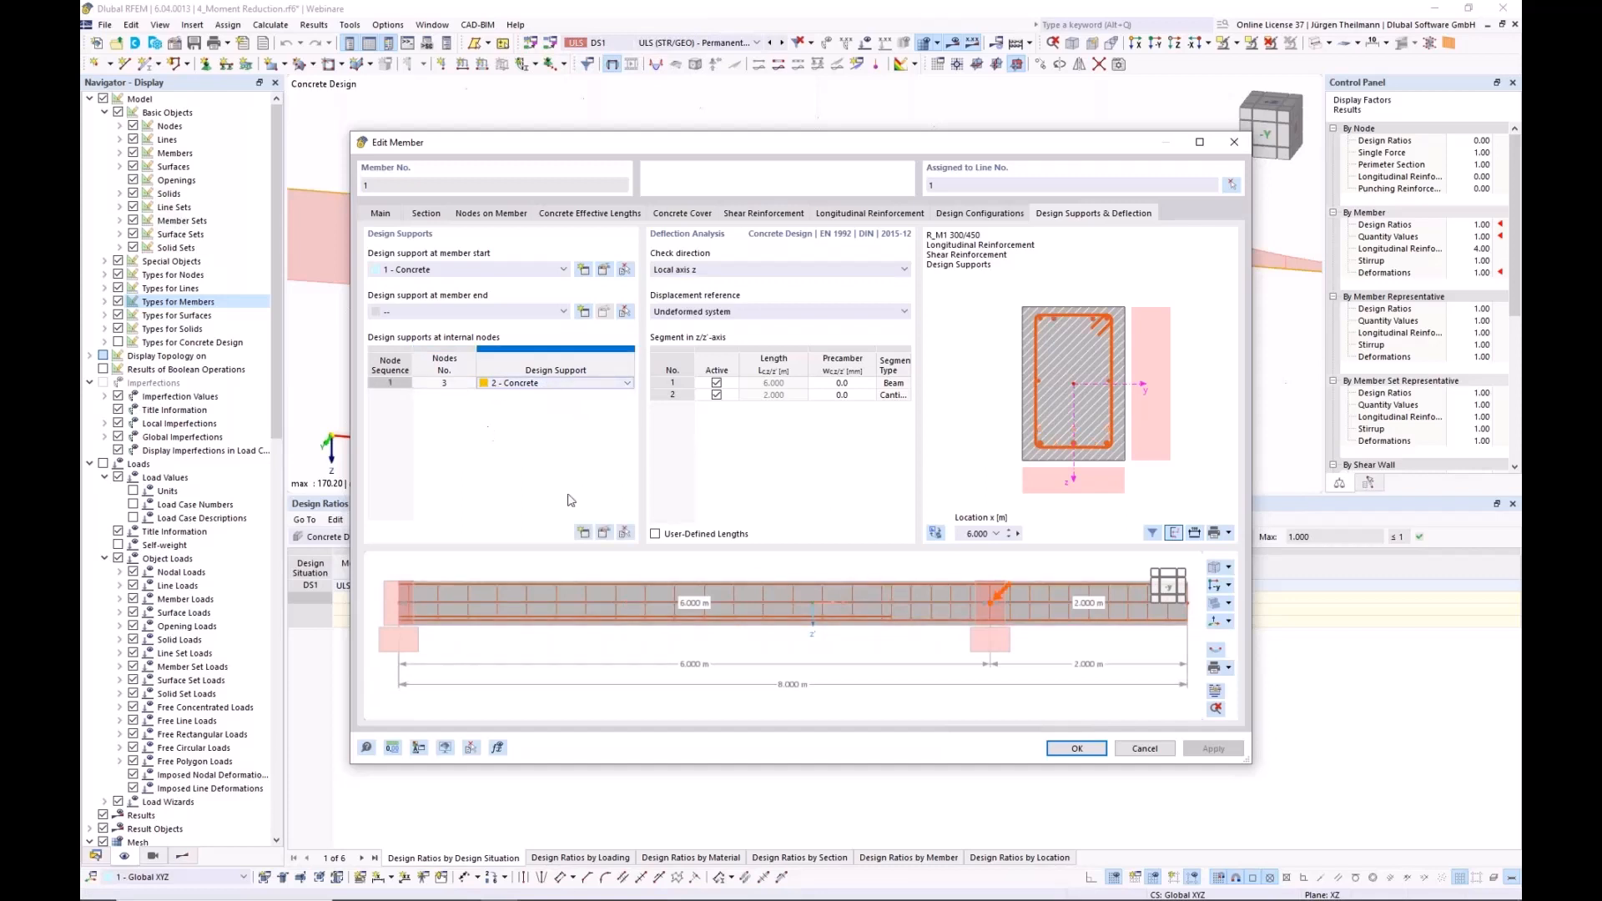
{"action": "left_click", "coordinate": [605, 534]}
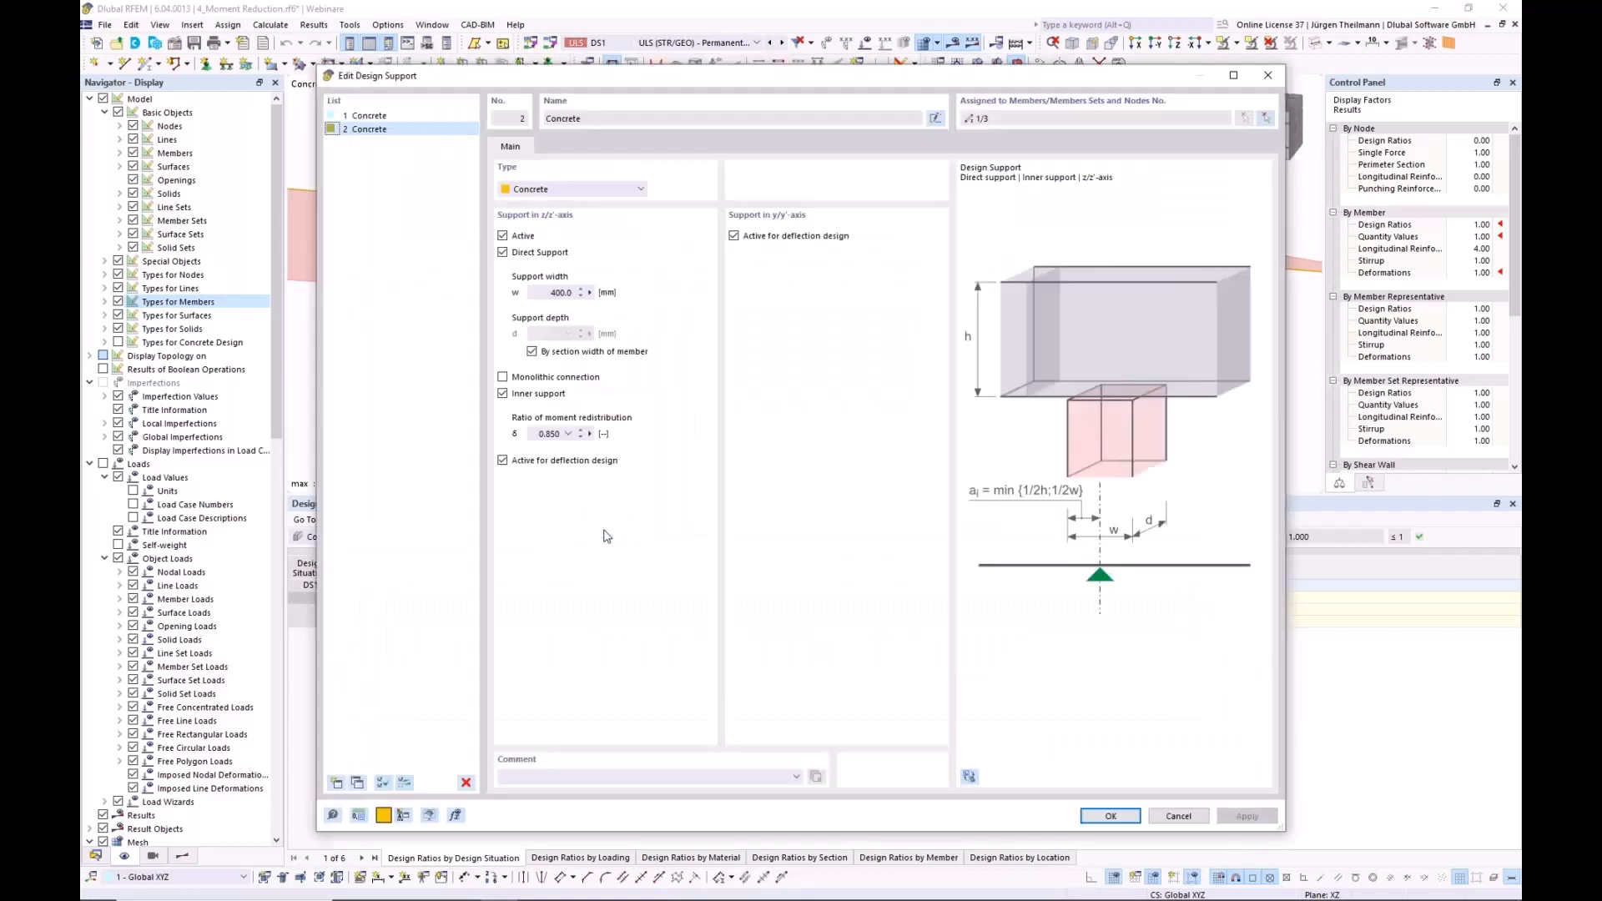
{"action": "left_click", "coordinate": [1177, 817]}
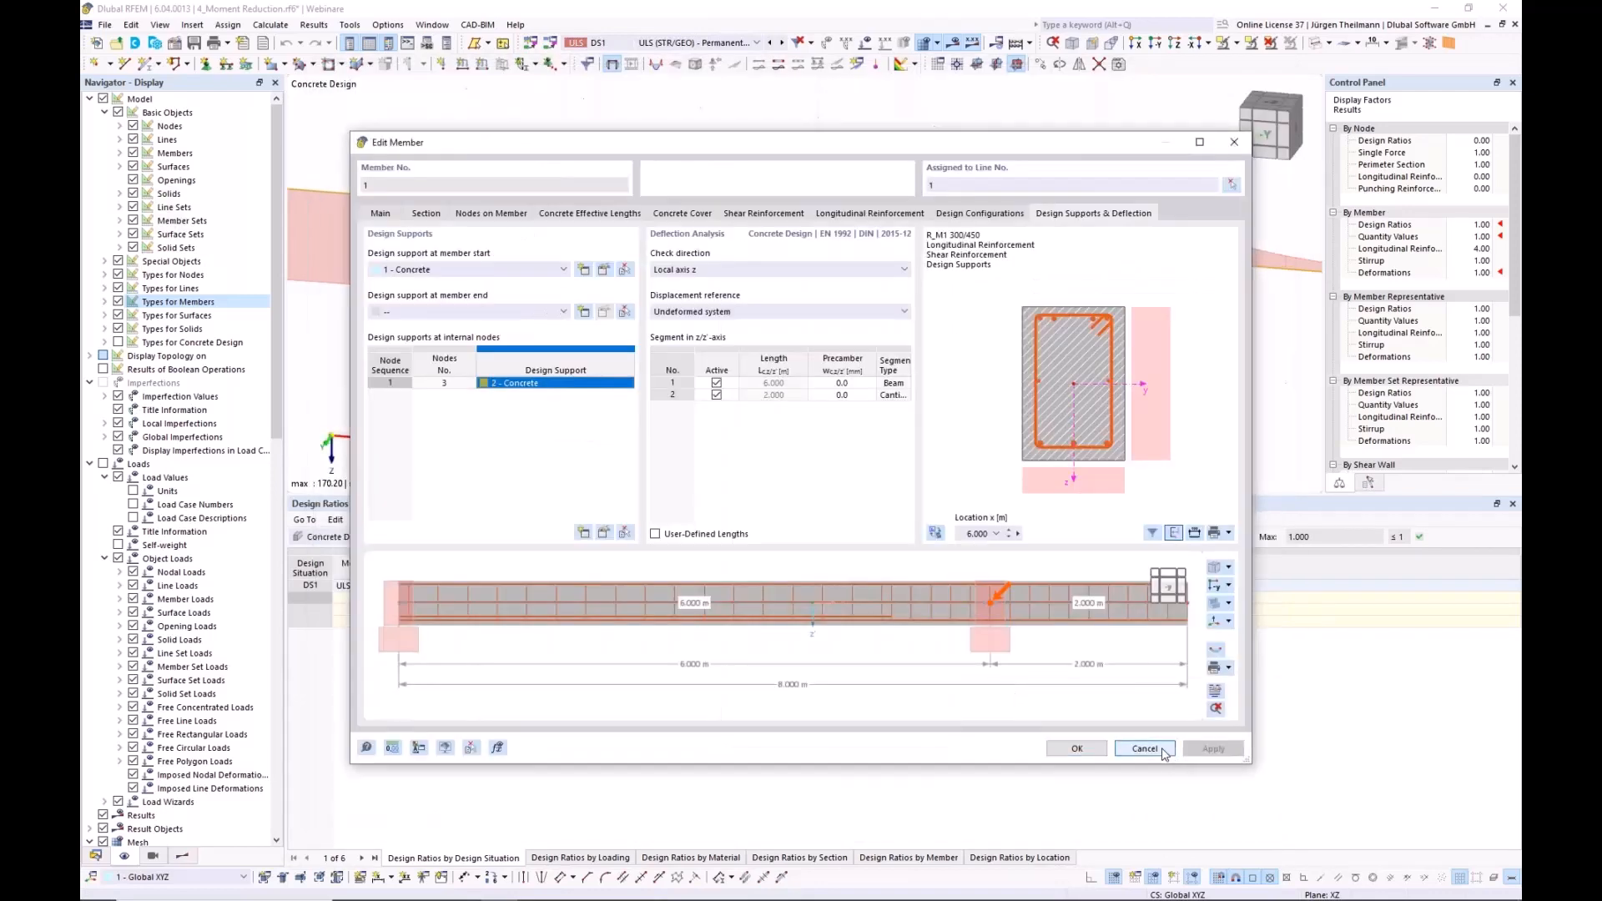
{"action": "left_click", "coordinate": [1146, 748]}
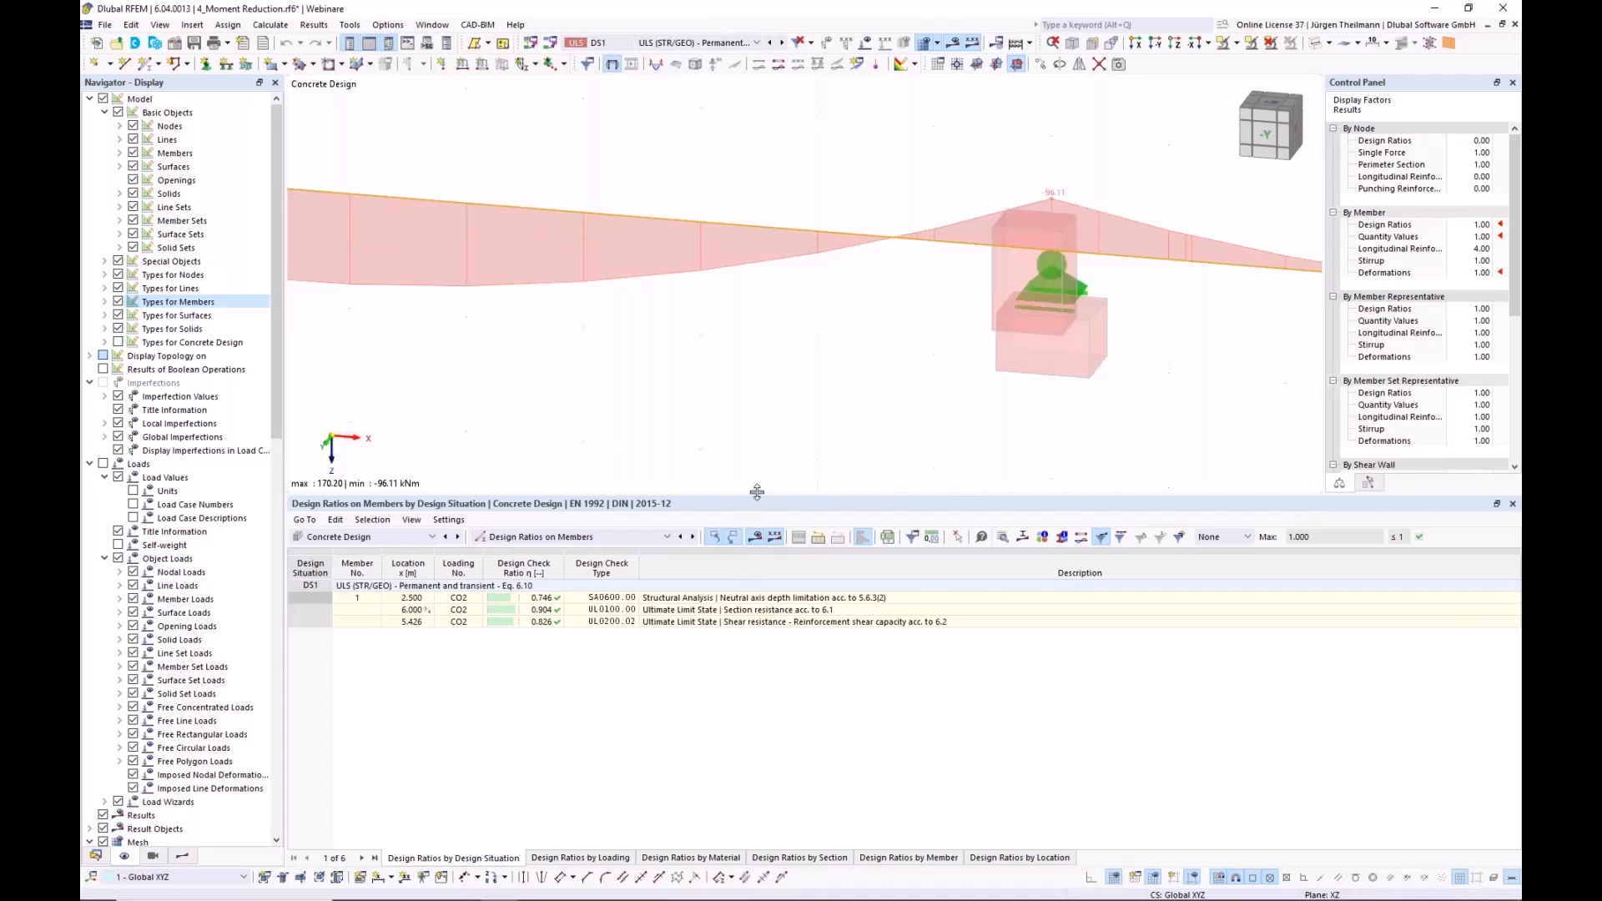
- Show the Concrete Design input data and open the Standard ultimate configuration for editing
{"action": "left_click_drag", "start_coordinate": [757, 492], "coordinate": [757, 468]}
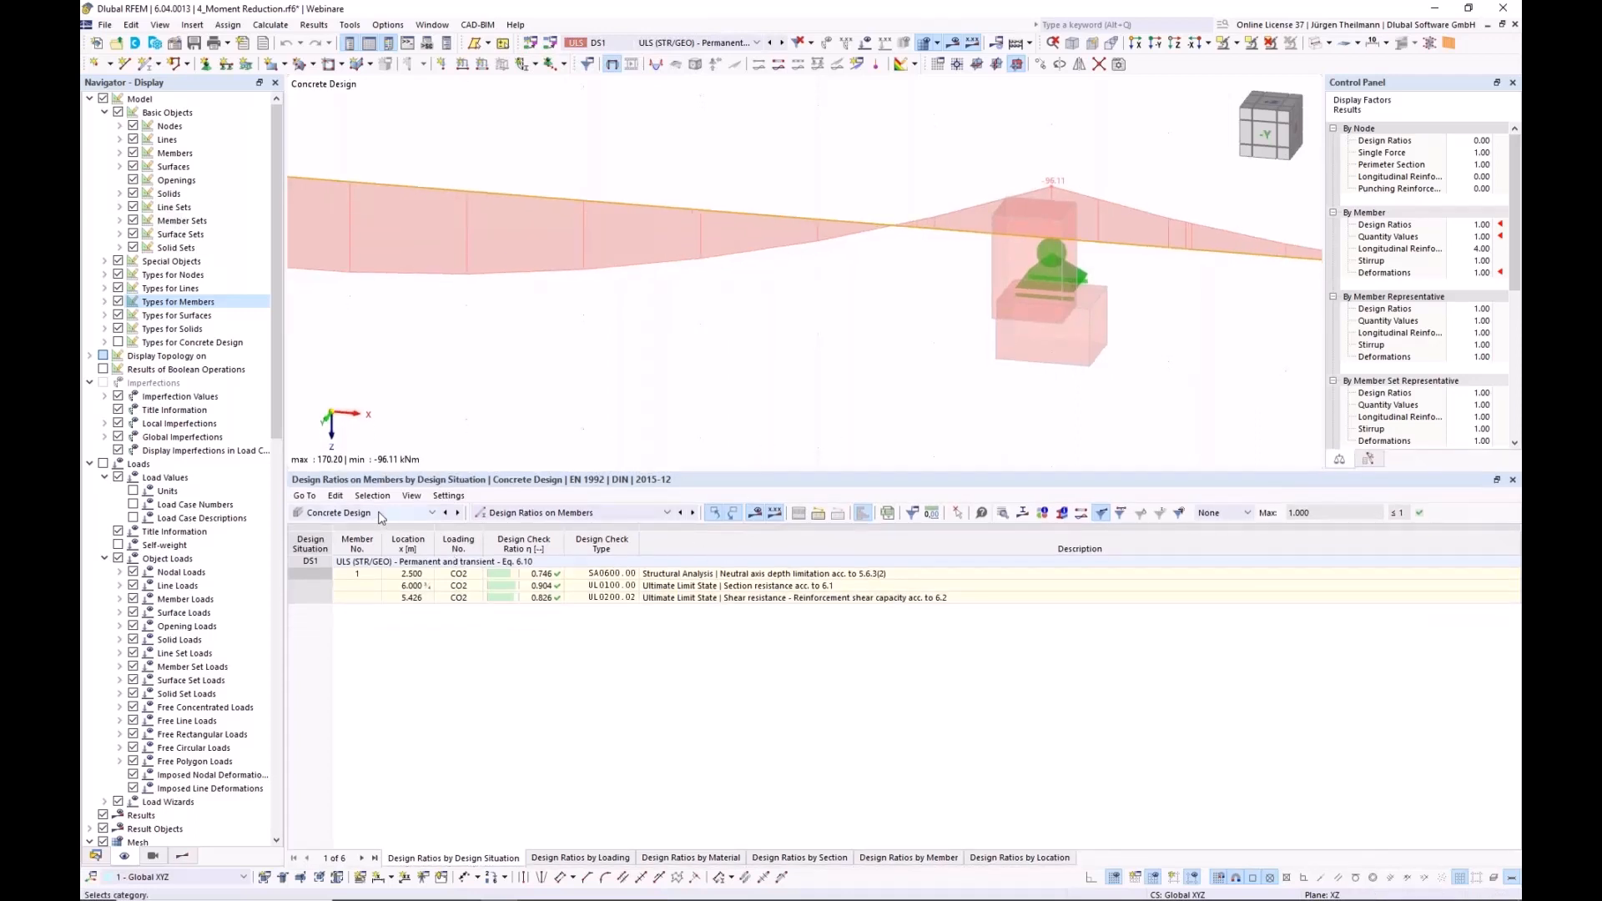
{"action": "left_click", "coordinate": [613, 514]}
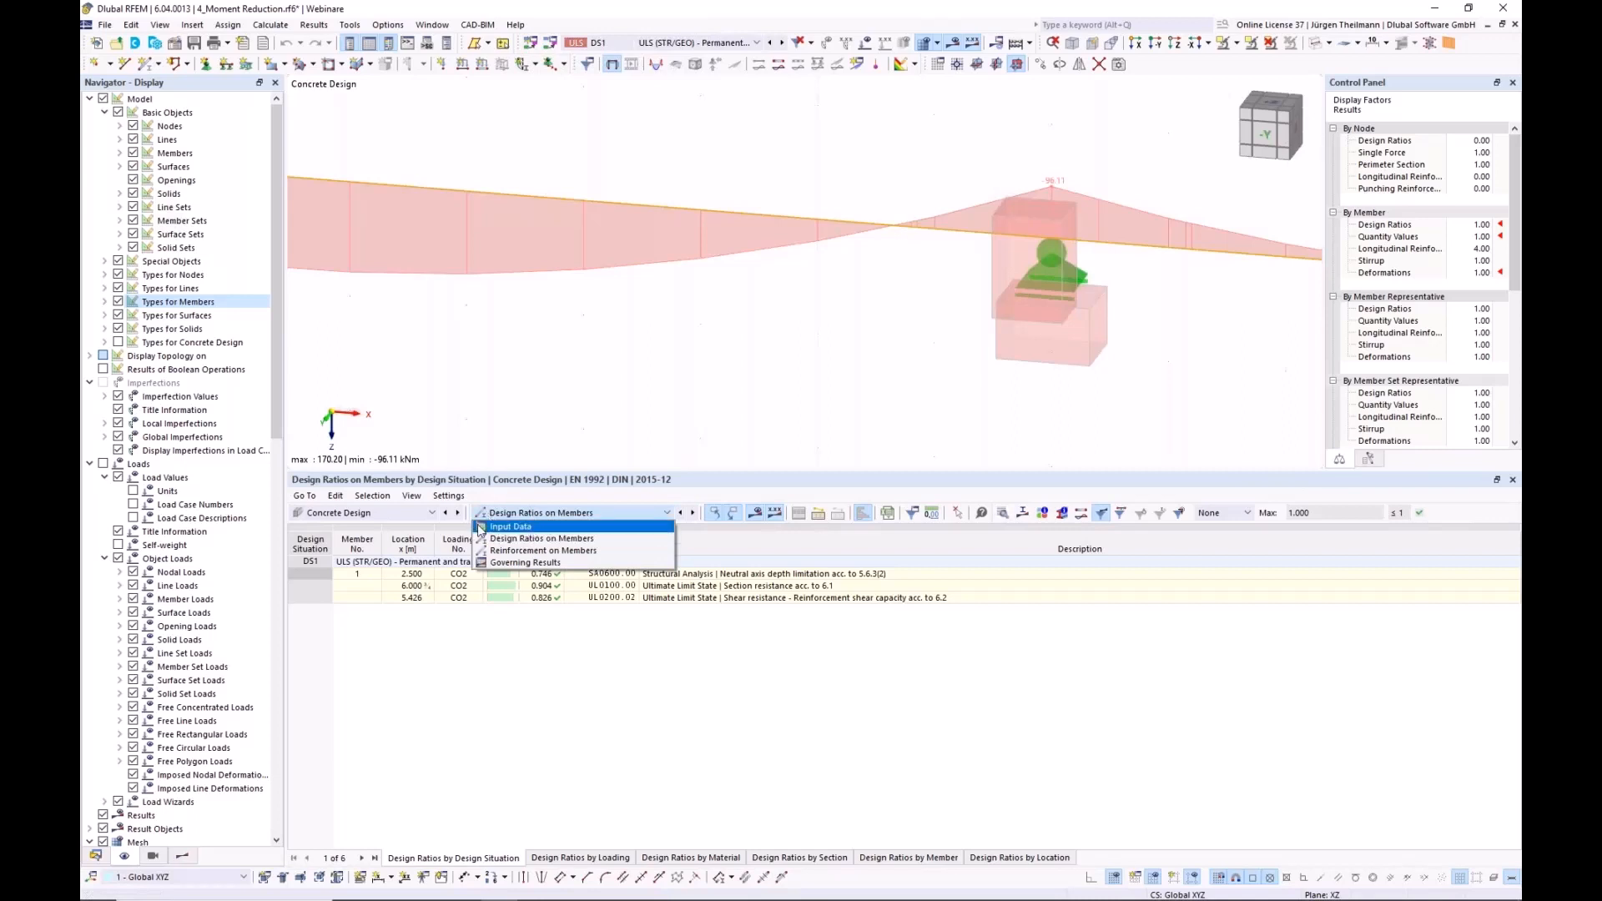
{"action": "left_click", "coordinate": [510, 526]}
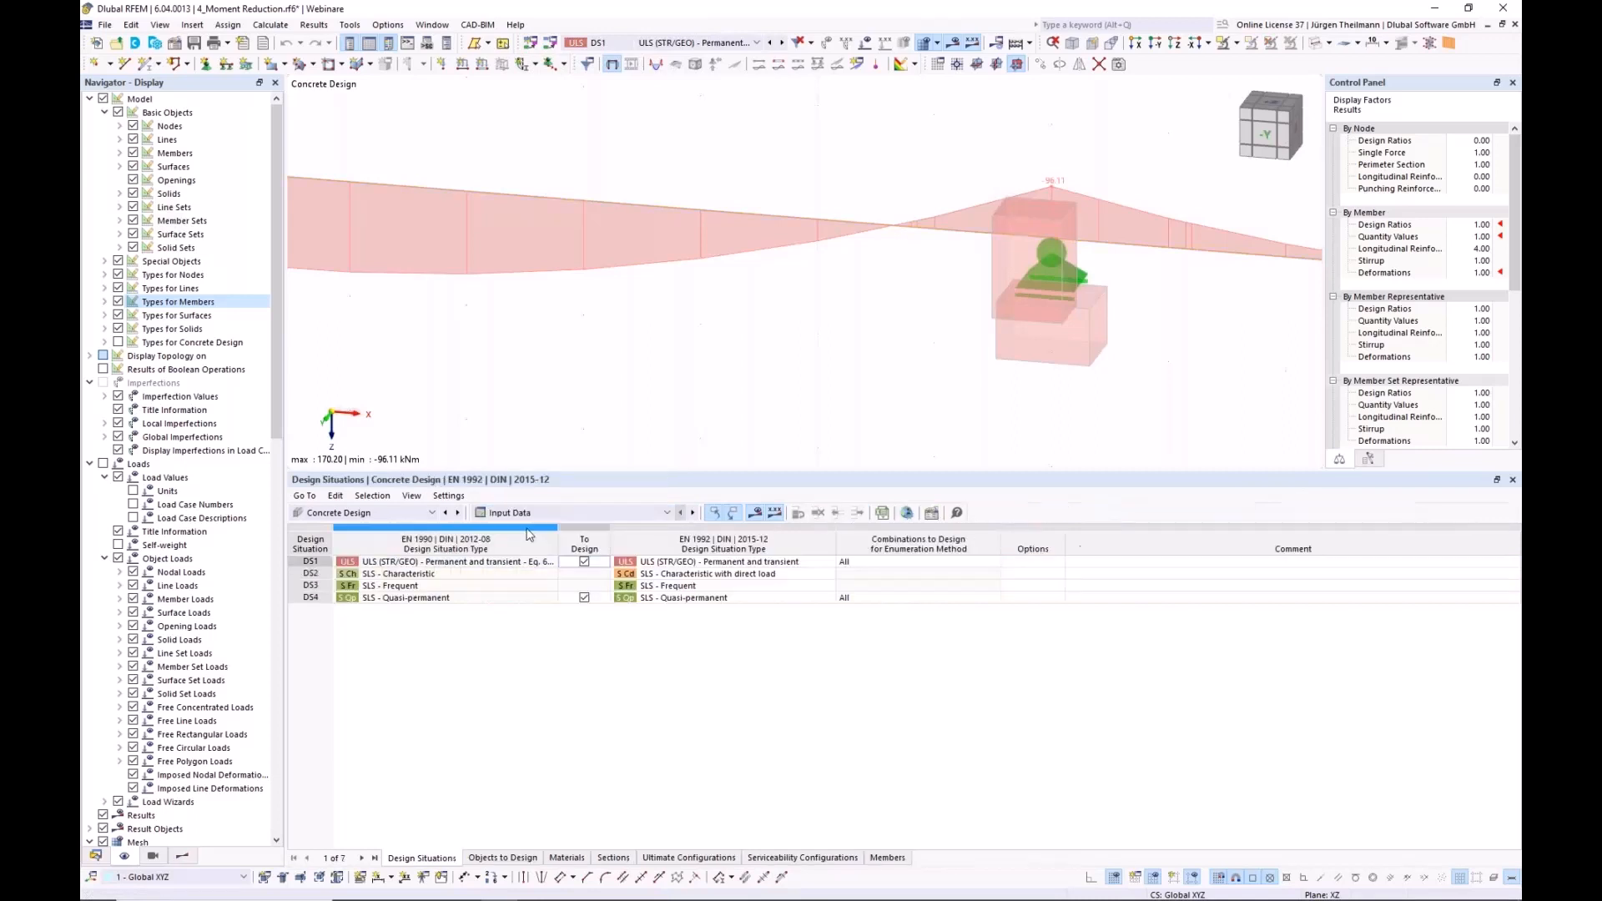
{"action": "left_click", "coordinate": [678, 859]}
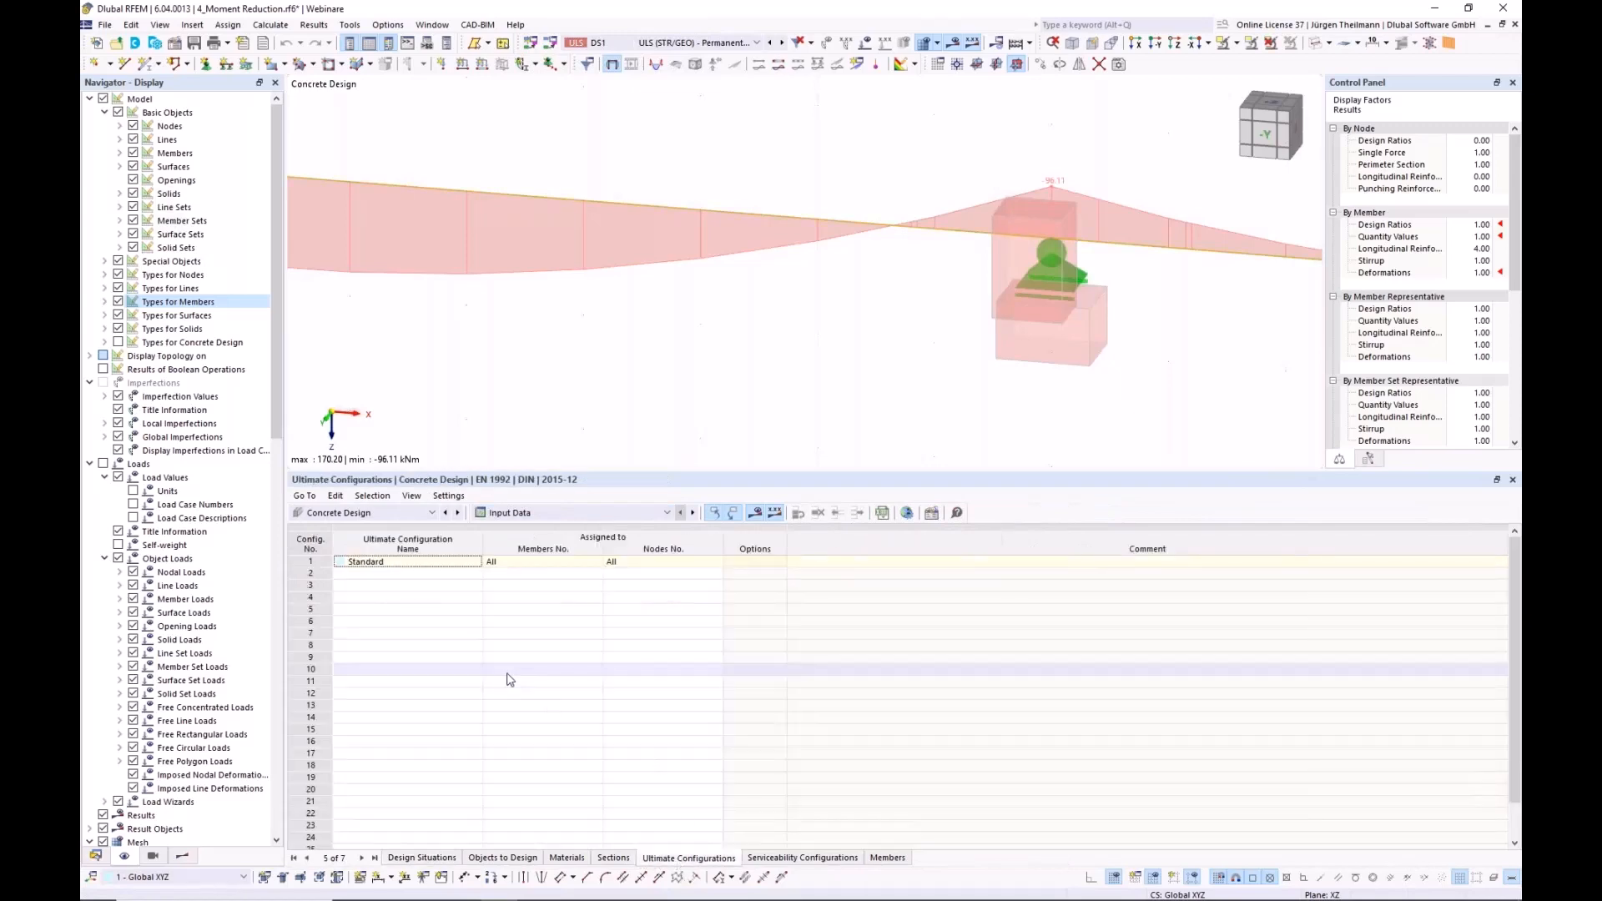
{"action": "left_click", "coordinate": [310, 562]}
{"action": "double_click", "coordinate": [311, 565]}
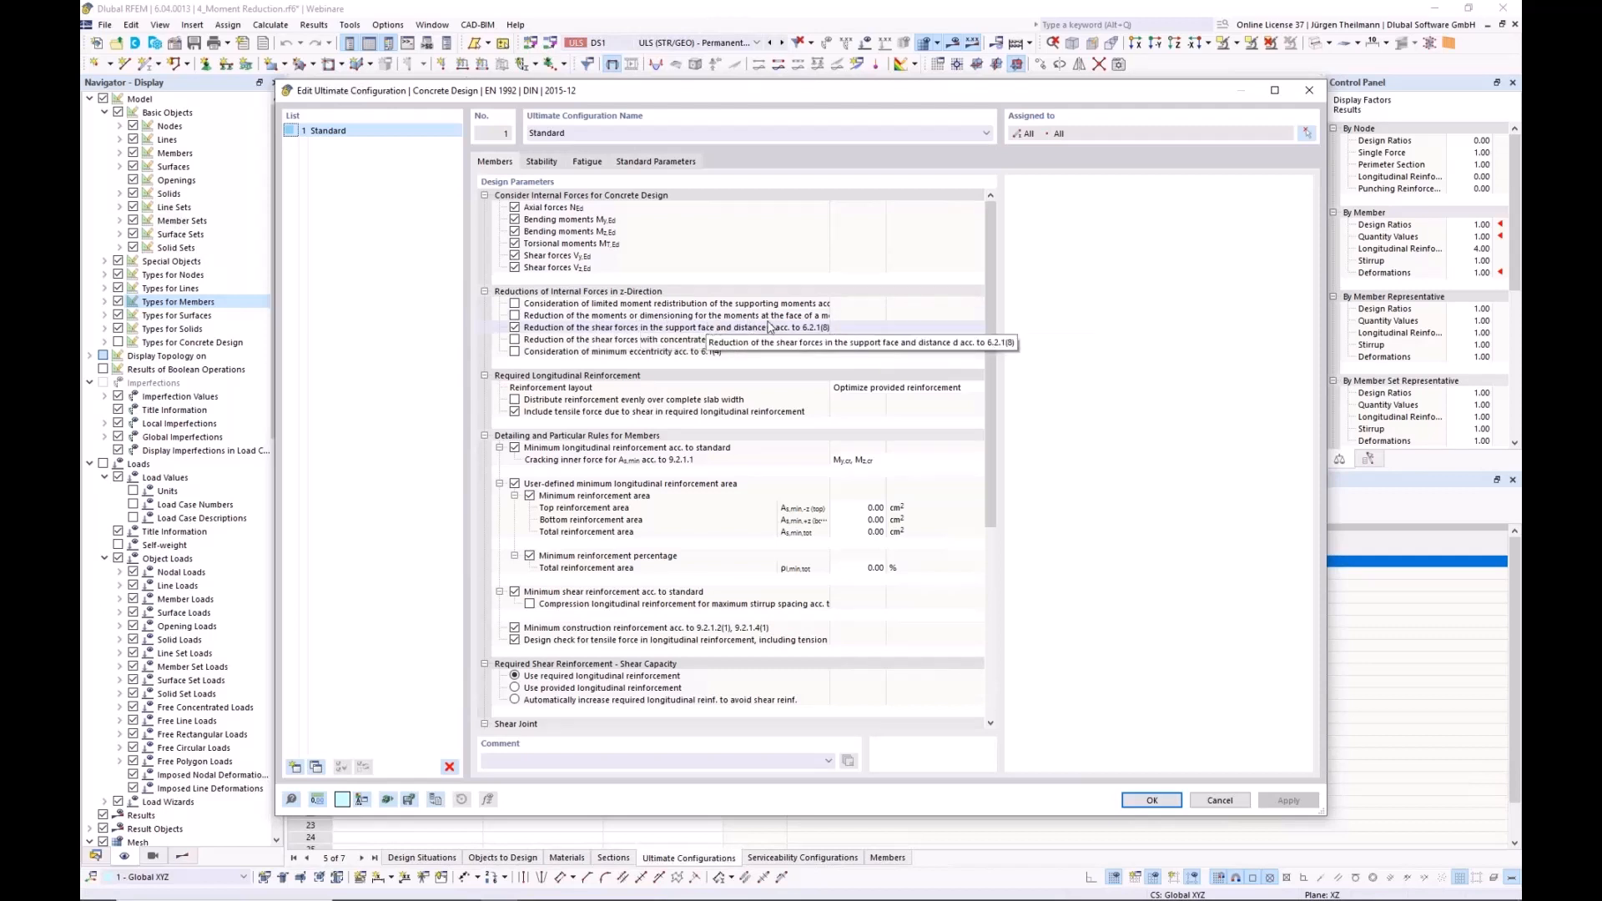
- Activate the reduction of moments at the face of a monolithic support per 5.3.2.2 and accept deleting the concrete design results
{"action": "left_click", "coordinate": [817, 317]}
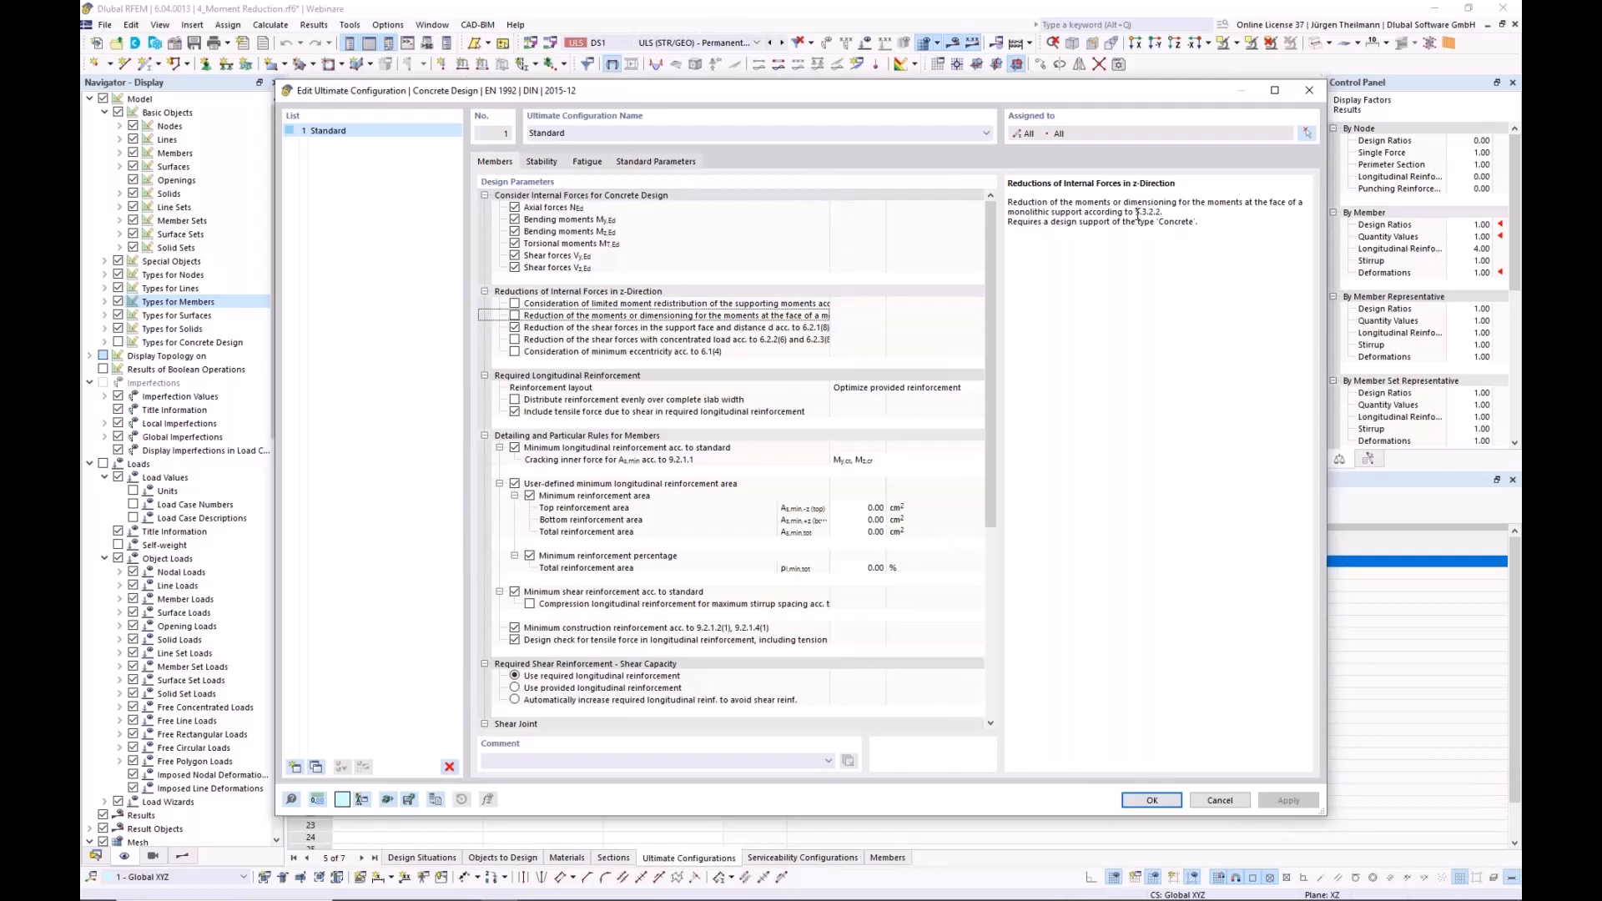
{"action": "left_click_drag", "start_coordinate": [1159, 212], "coordinate": [1139, 217]}
{"action": "left_click", "coordinate": [515, 315]}
{"action": "left_click", "coordinate": [515, 315]}
{"action": "left_click", "coordinate": [1162, 808]}
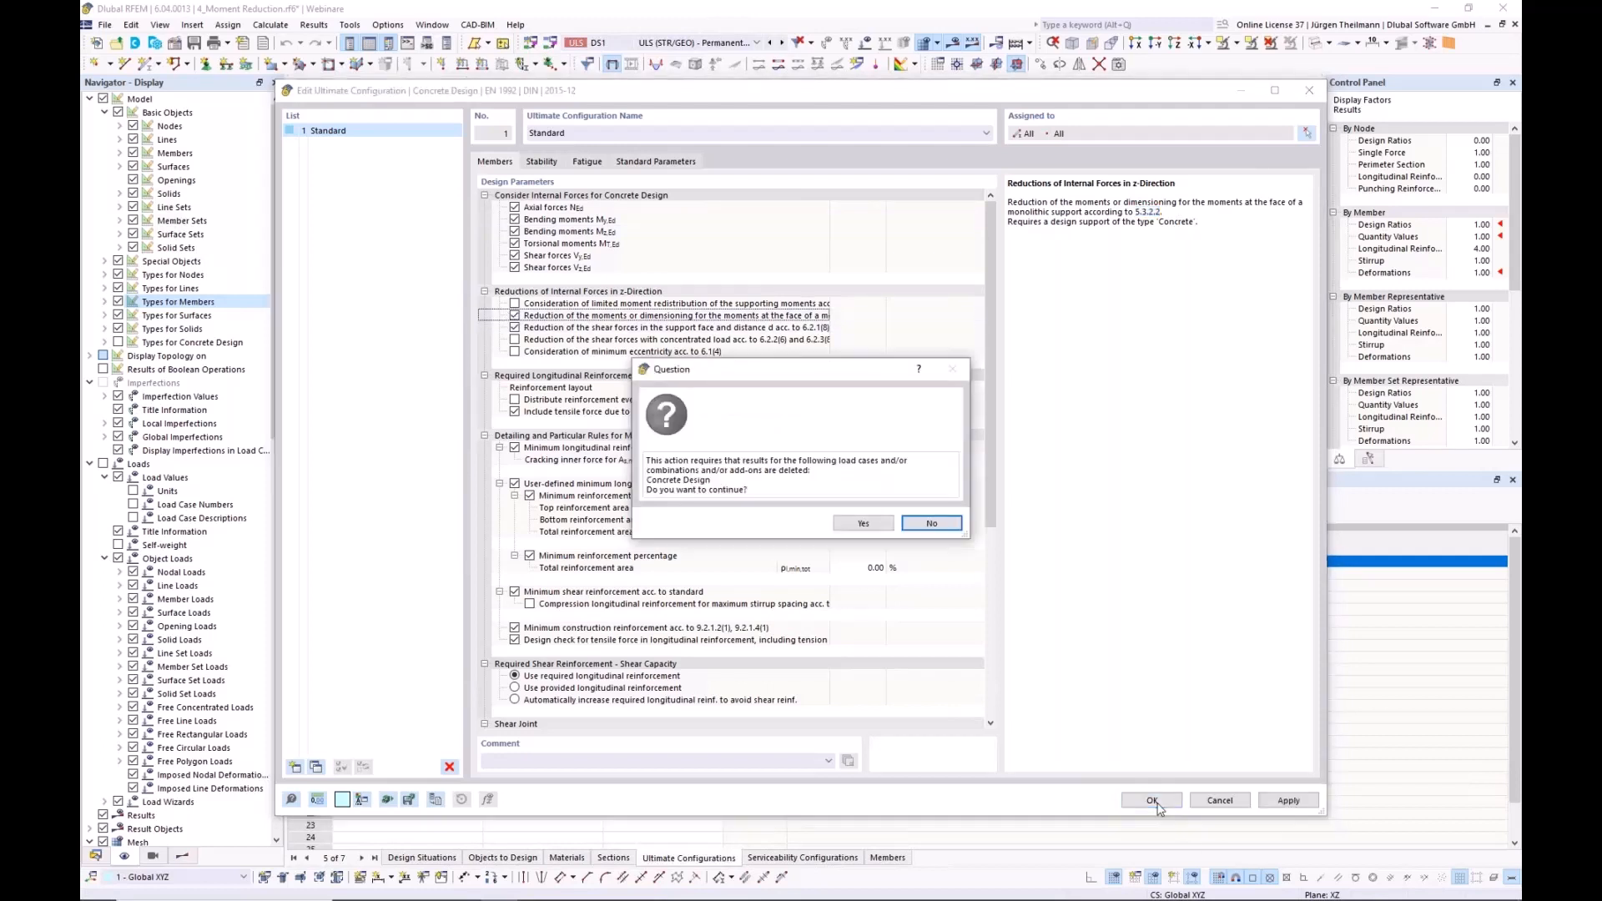
{"action": "left_click", "coordinate": [848, 524]}
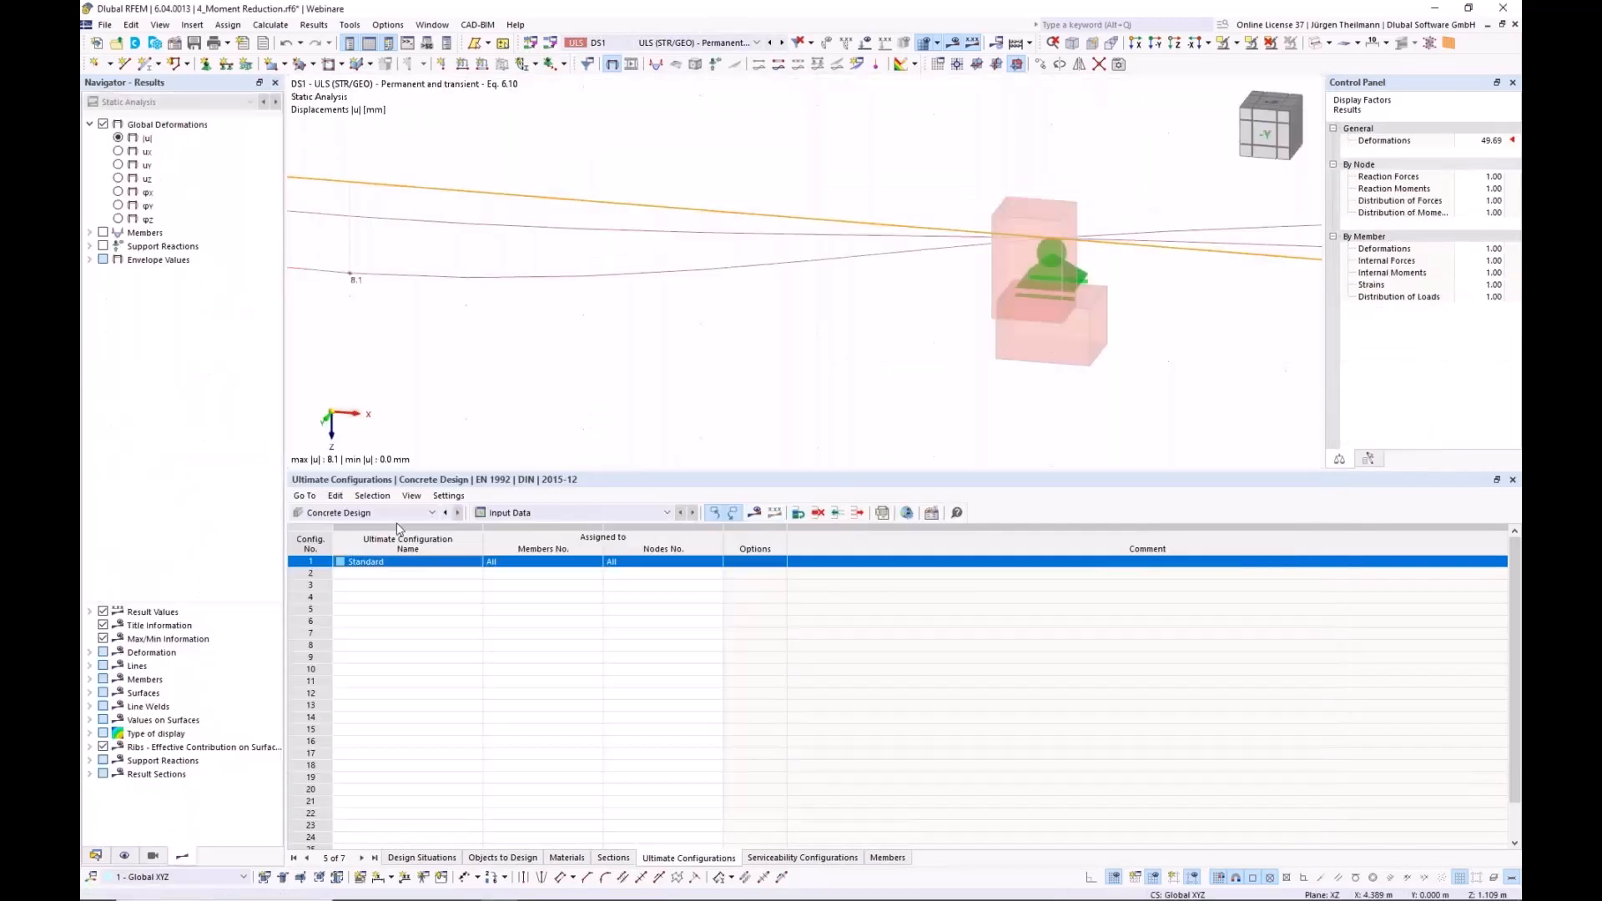
- Recalculate the concrete design and show the bending moment diagram at the beam's inner support in the -Y view
{"action": "left_click", "coordinate": [755, 513]}
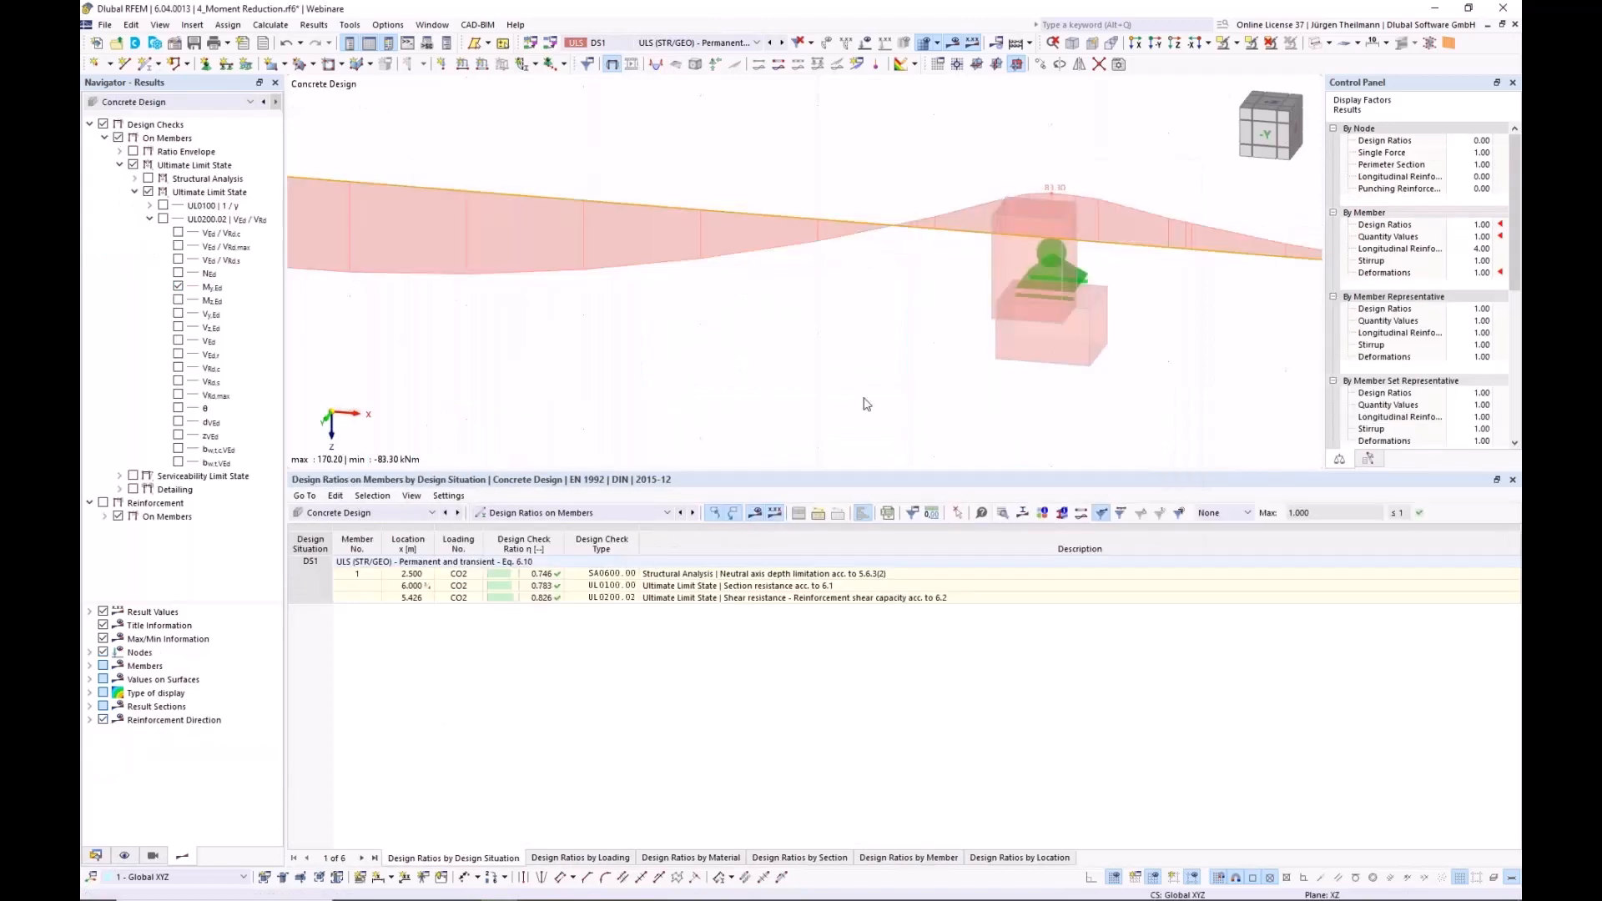
{"action": "left_click", "coordinate": [1264, 134]}
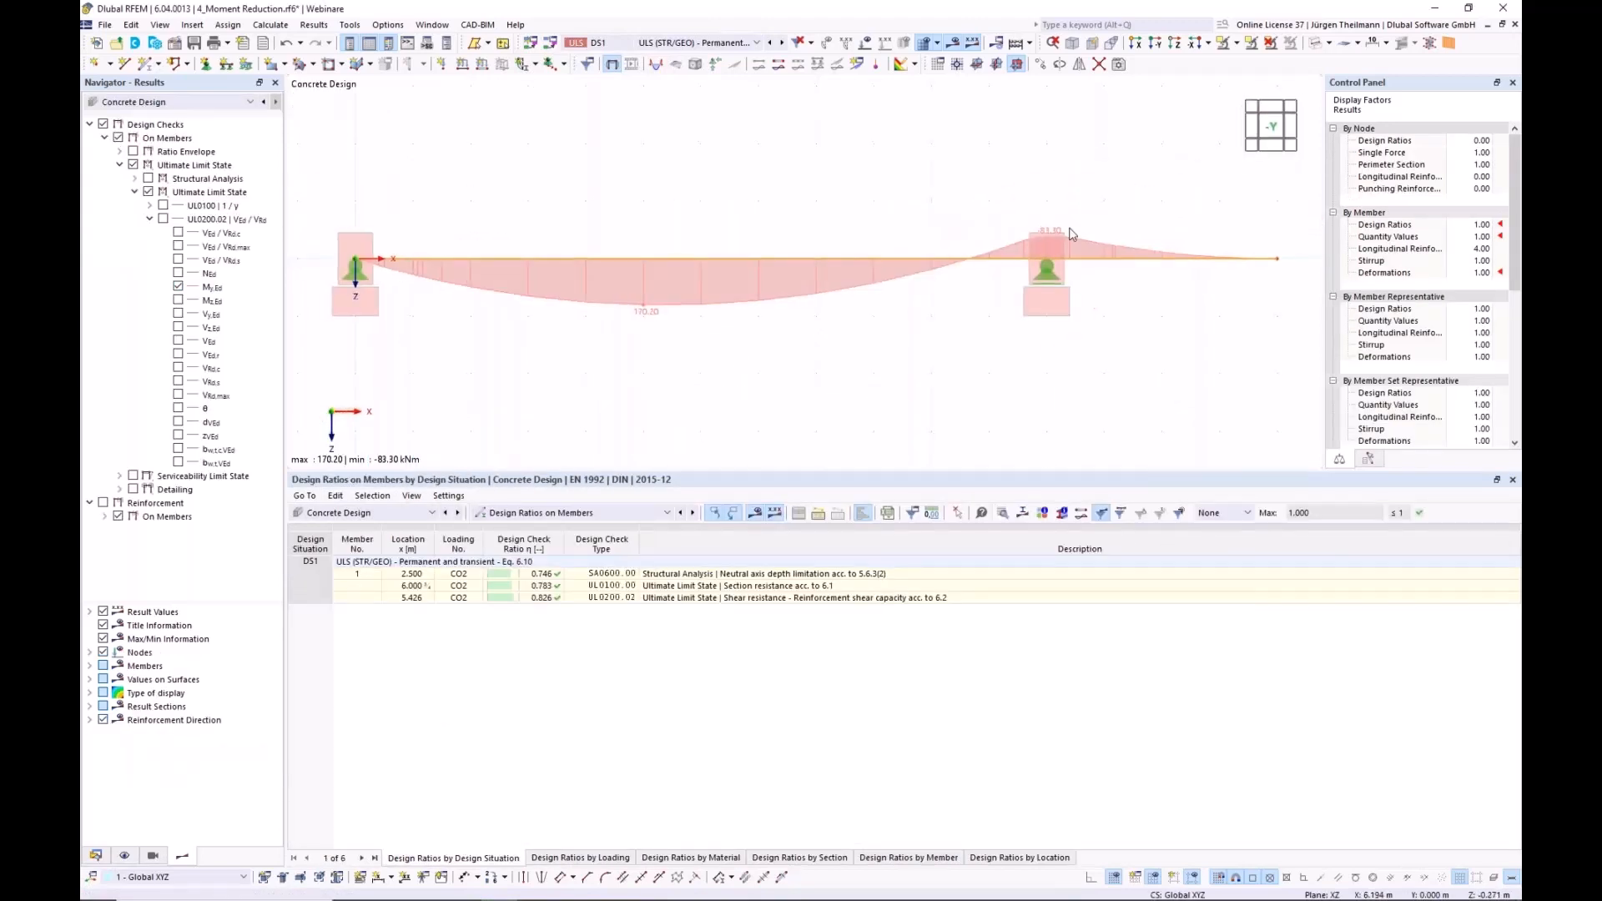
{"action": "scroll", "coordinate": [1072, 234], "scroll_direction": "up", "scroll_amount": 3}
{"action": "middle_click_drag", "start_coordinate": [966, 370], "coordinate": [805, 338]}
- Hide the types for members and examine the design bending moment diagram over the inner support
{"action": "left_click", "coordinate": [124, 855]}
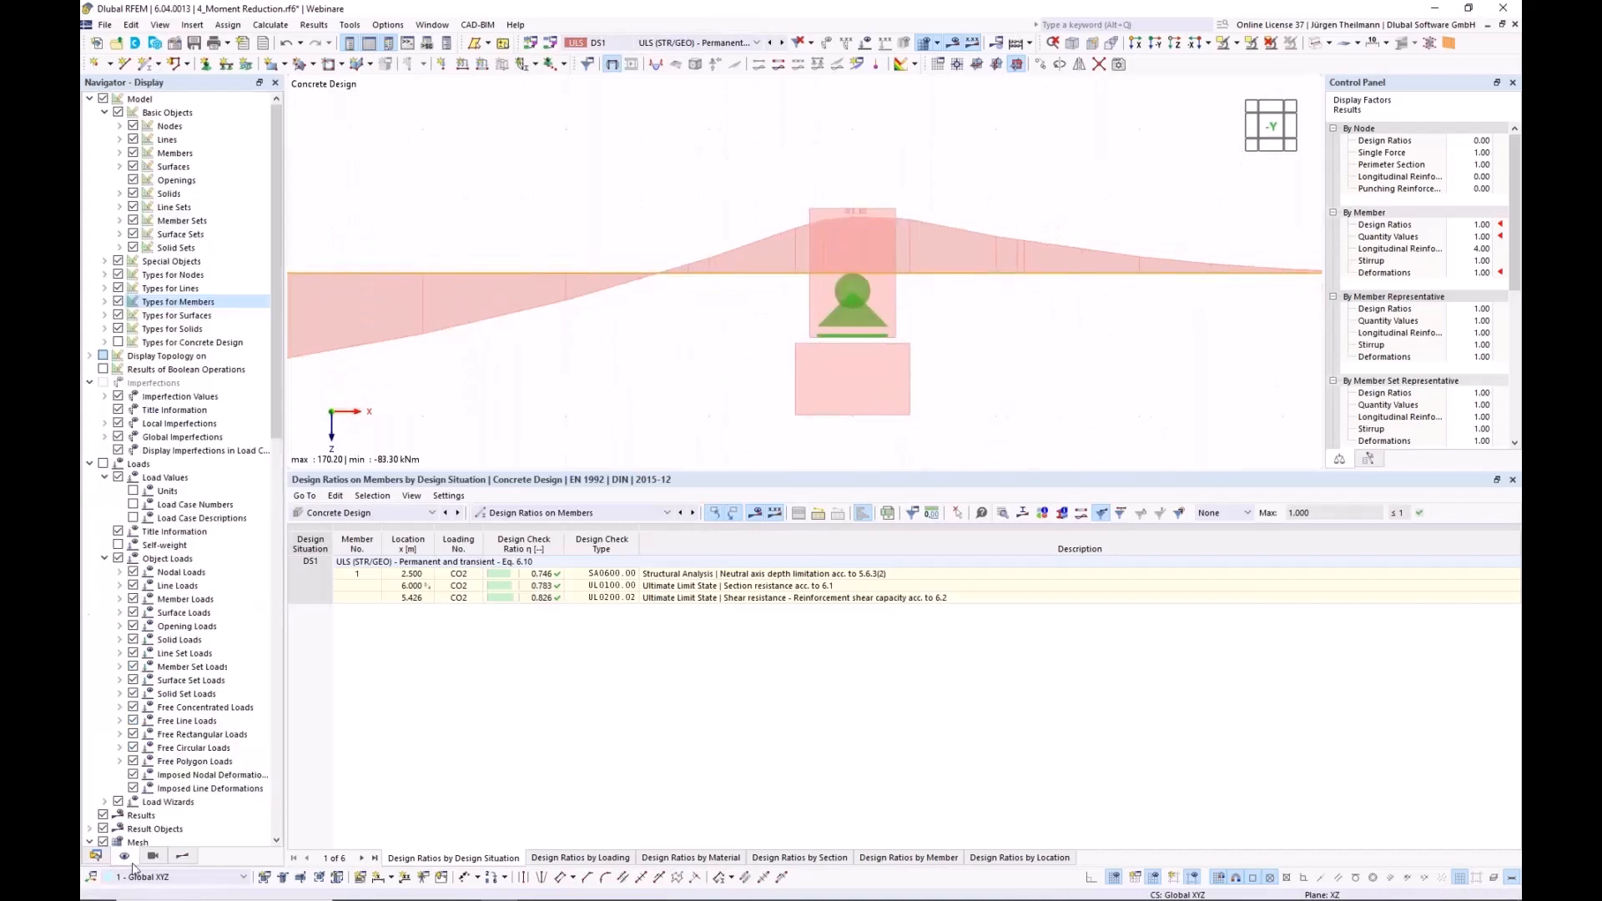
{"action": "left_click", "coordinate": [119, 302]}
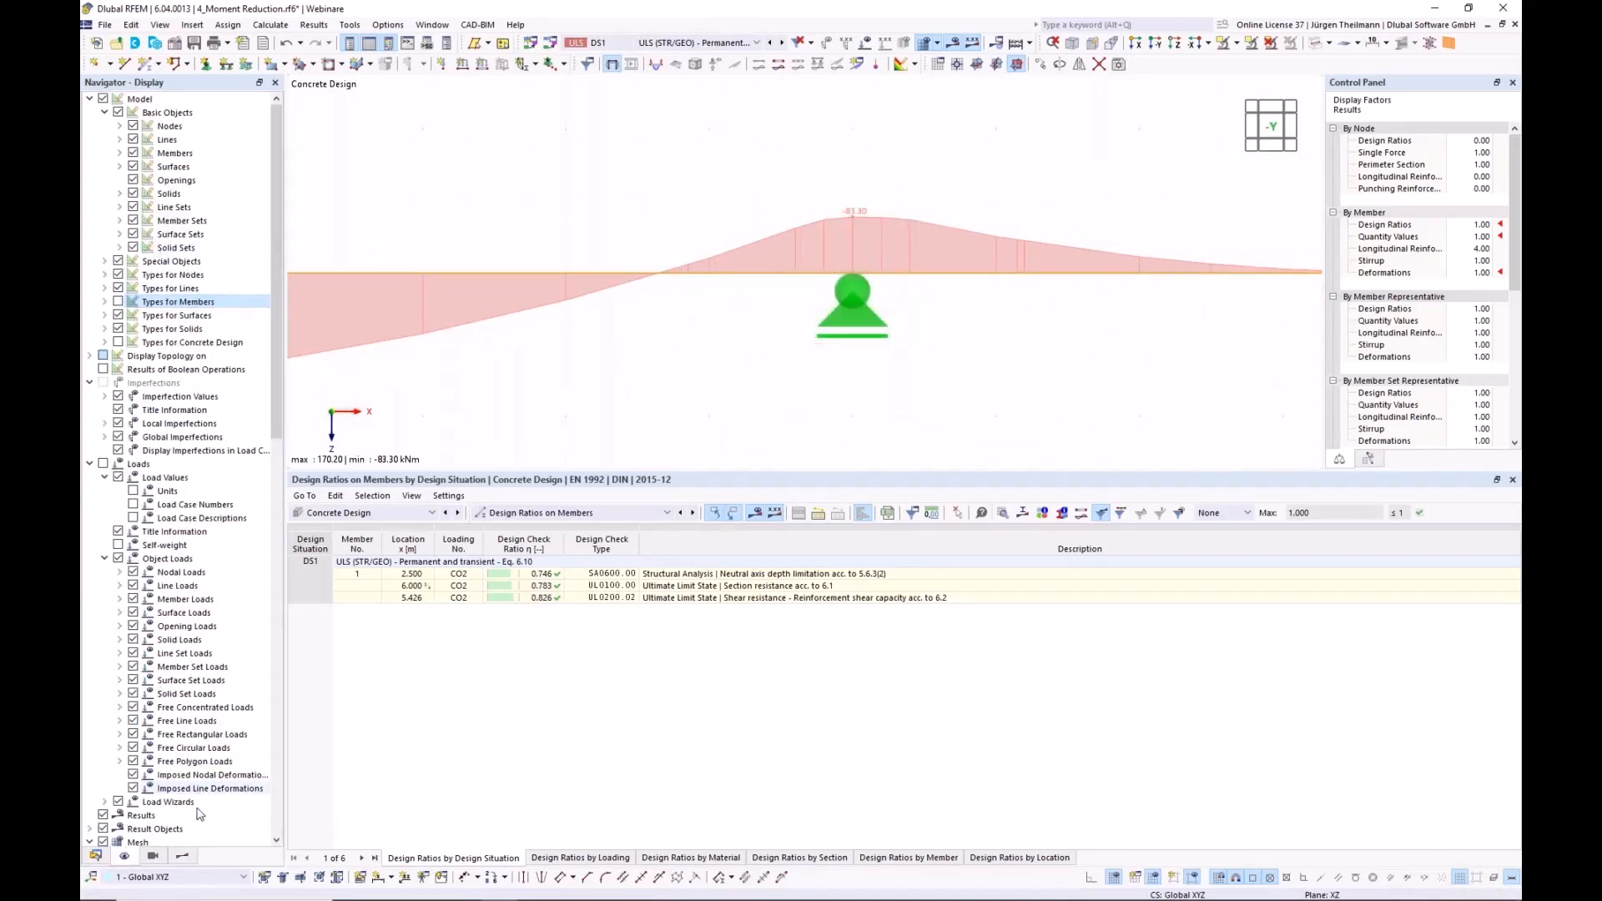
{"action": "left_click", "coordinate": [183, 857]}
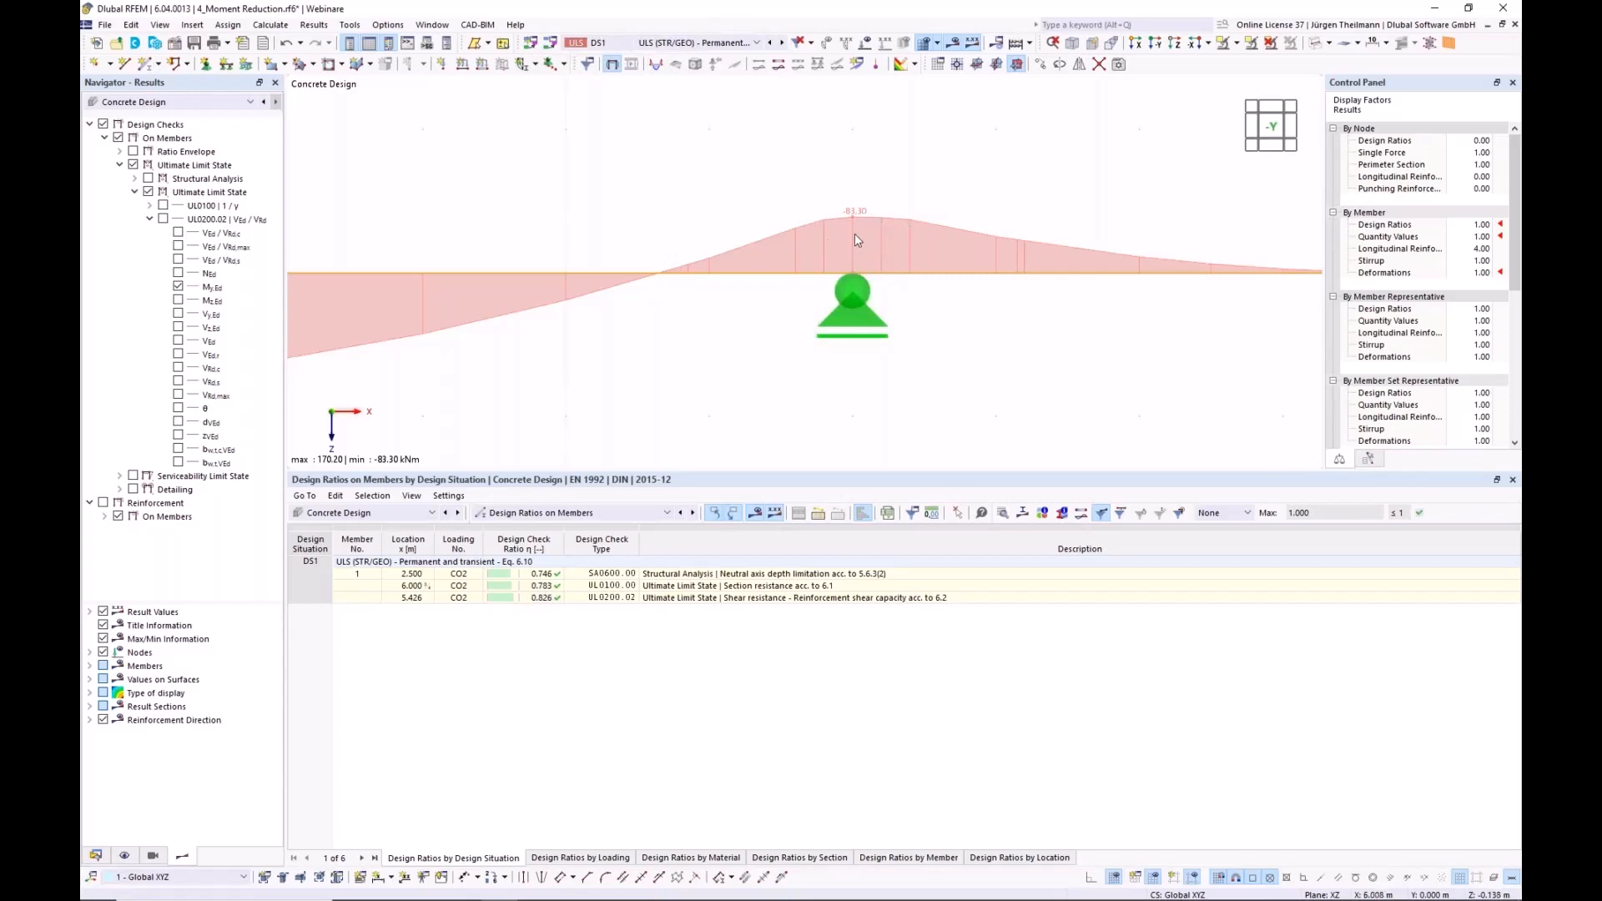
{"action": "scroll", "coordinate": [856, 241], "scroll_direction": "up", "scroll_amount": 2}
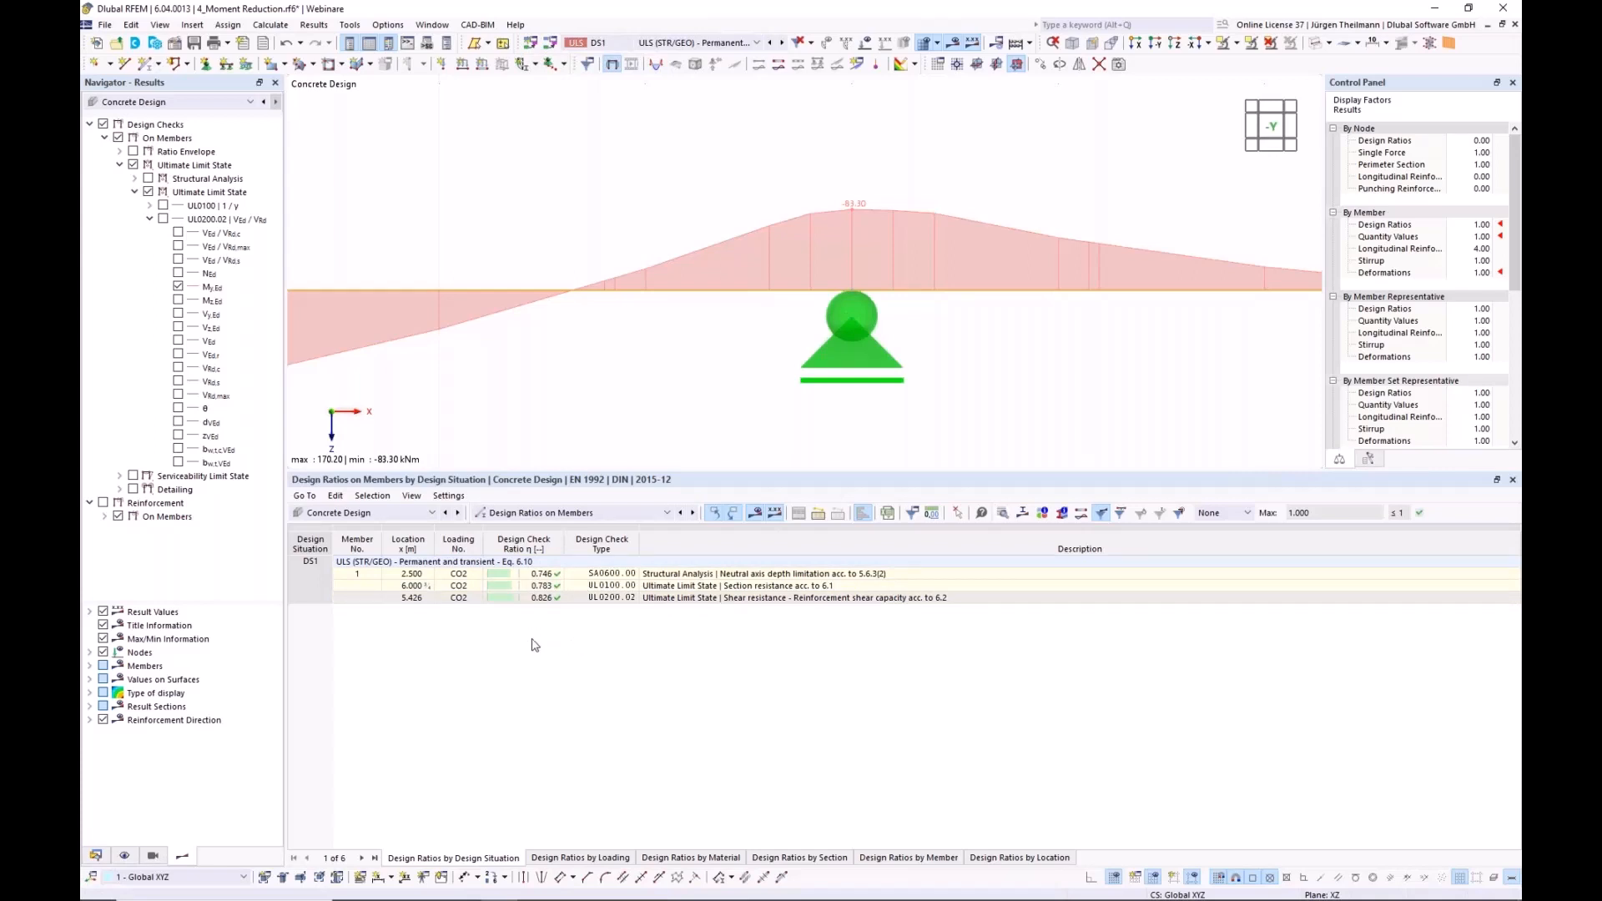
- Collapse the 4_Moment Reduction model in the project tree and switch to the 5_Punching model
{"action": "left_click", "coordinate": [99, 857]}
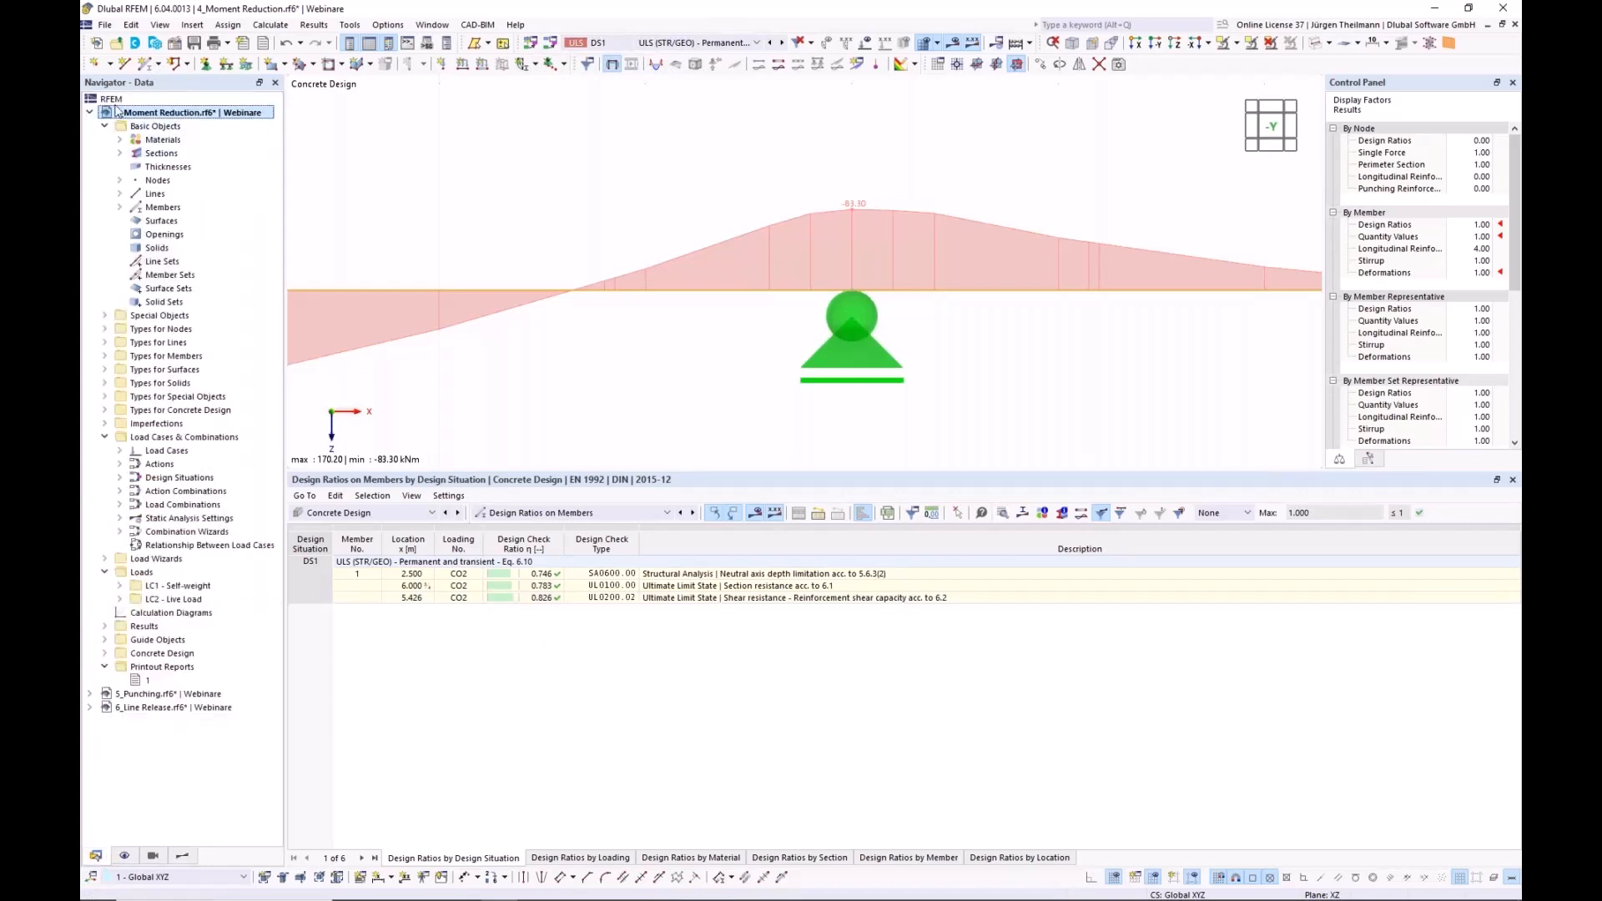
{"action": "left_click", "coordinate": [89, 112]}
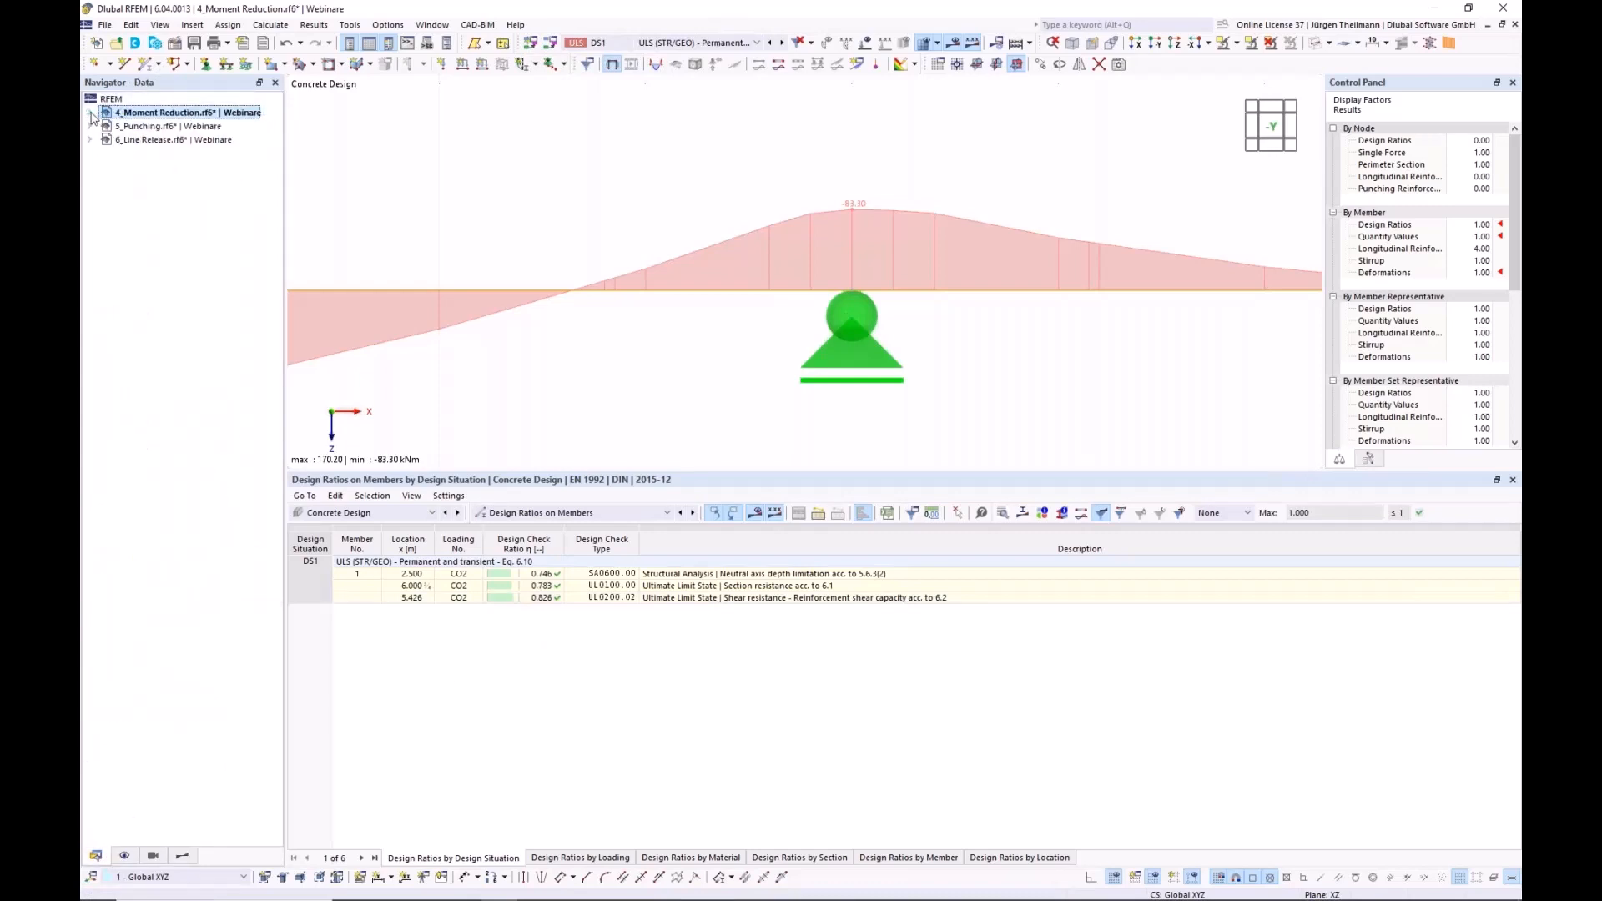
{"action": "left_click", "coordinate": [133, 127]}
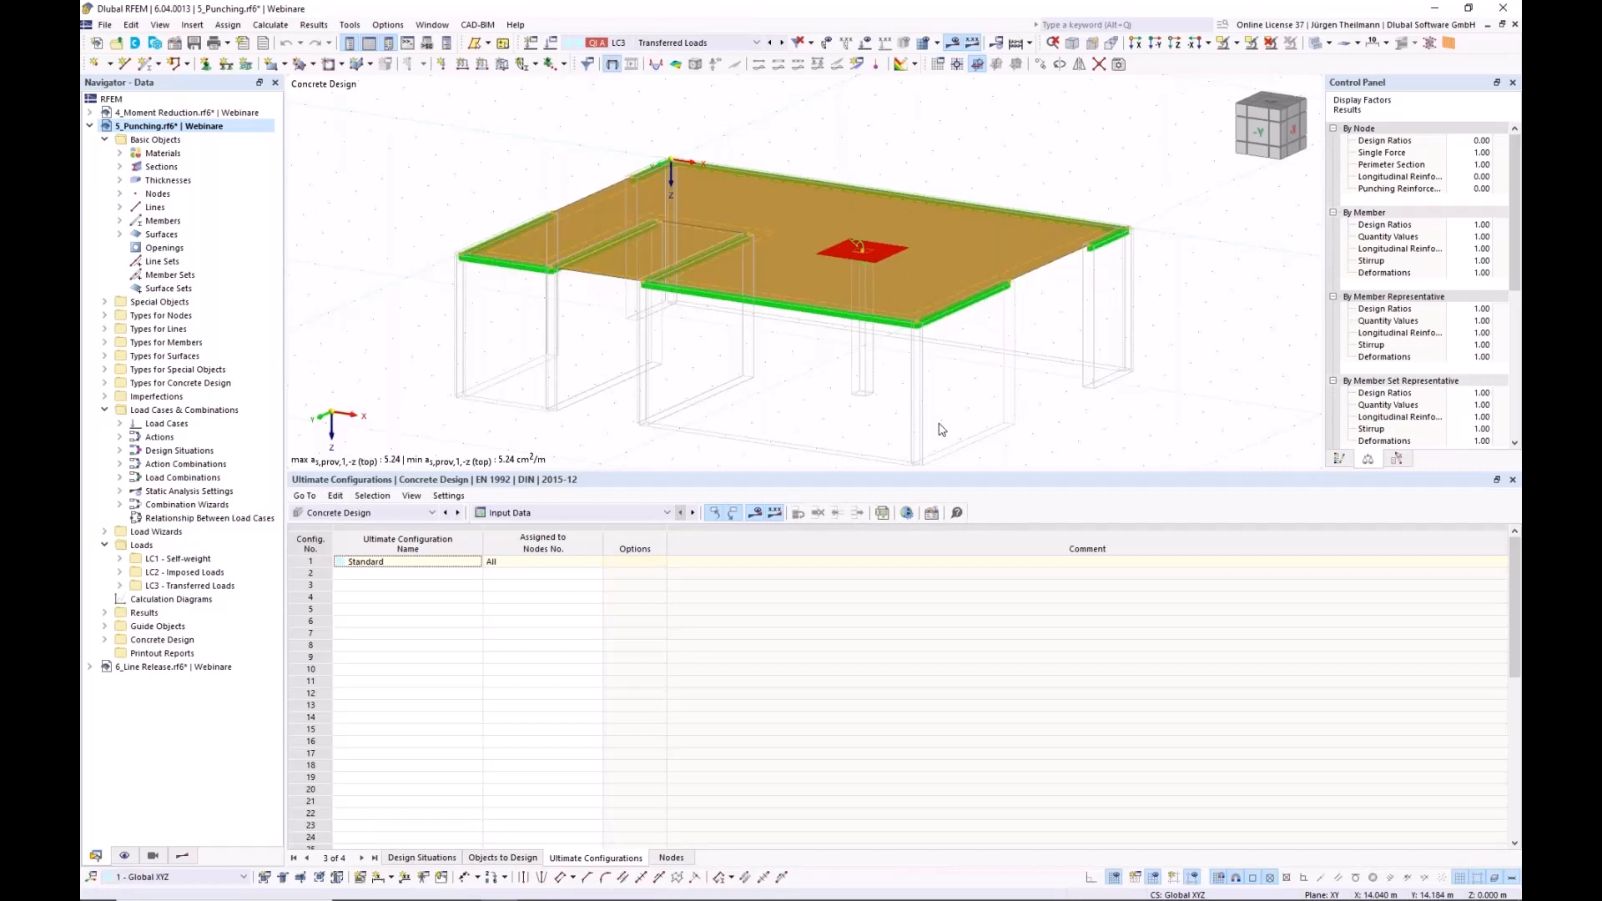
- Show the concrete design ratios on nodes for the slab's punching node 11 and enlarge the model view
{"action": "left_click", "coordinate": [771, 404]}
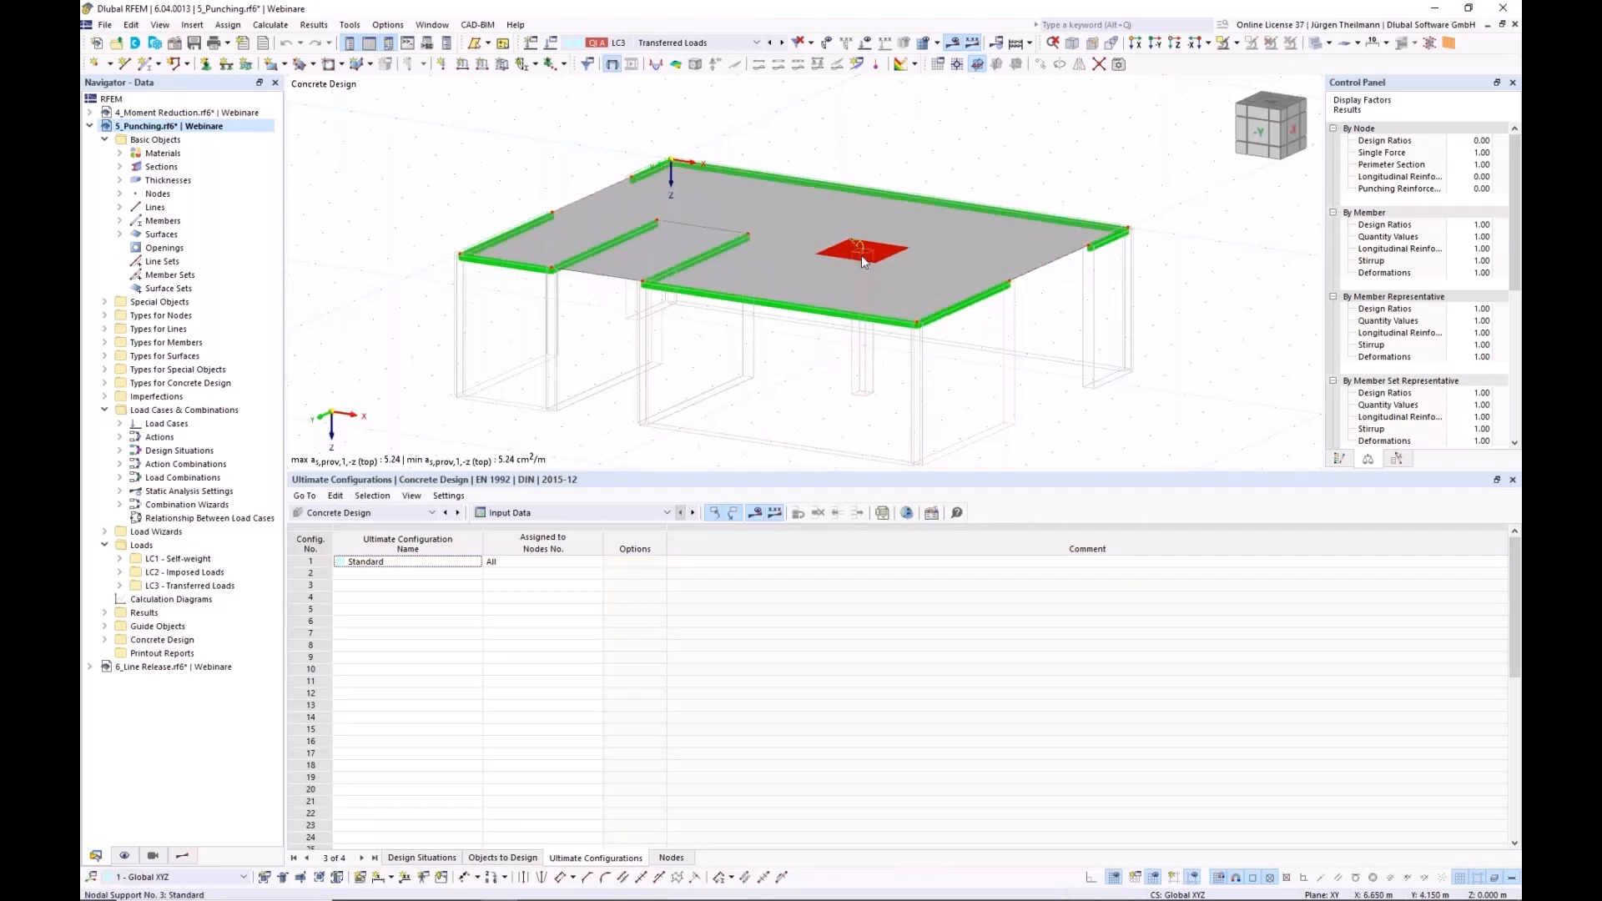
{"action": "scroll", "coordinate": [861, 256], "scroll_direction": "up", "scroll_amount": 4}
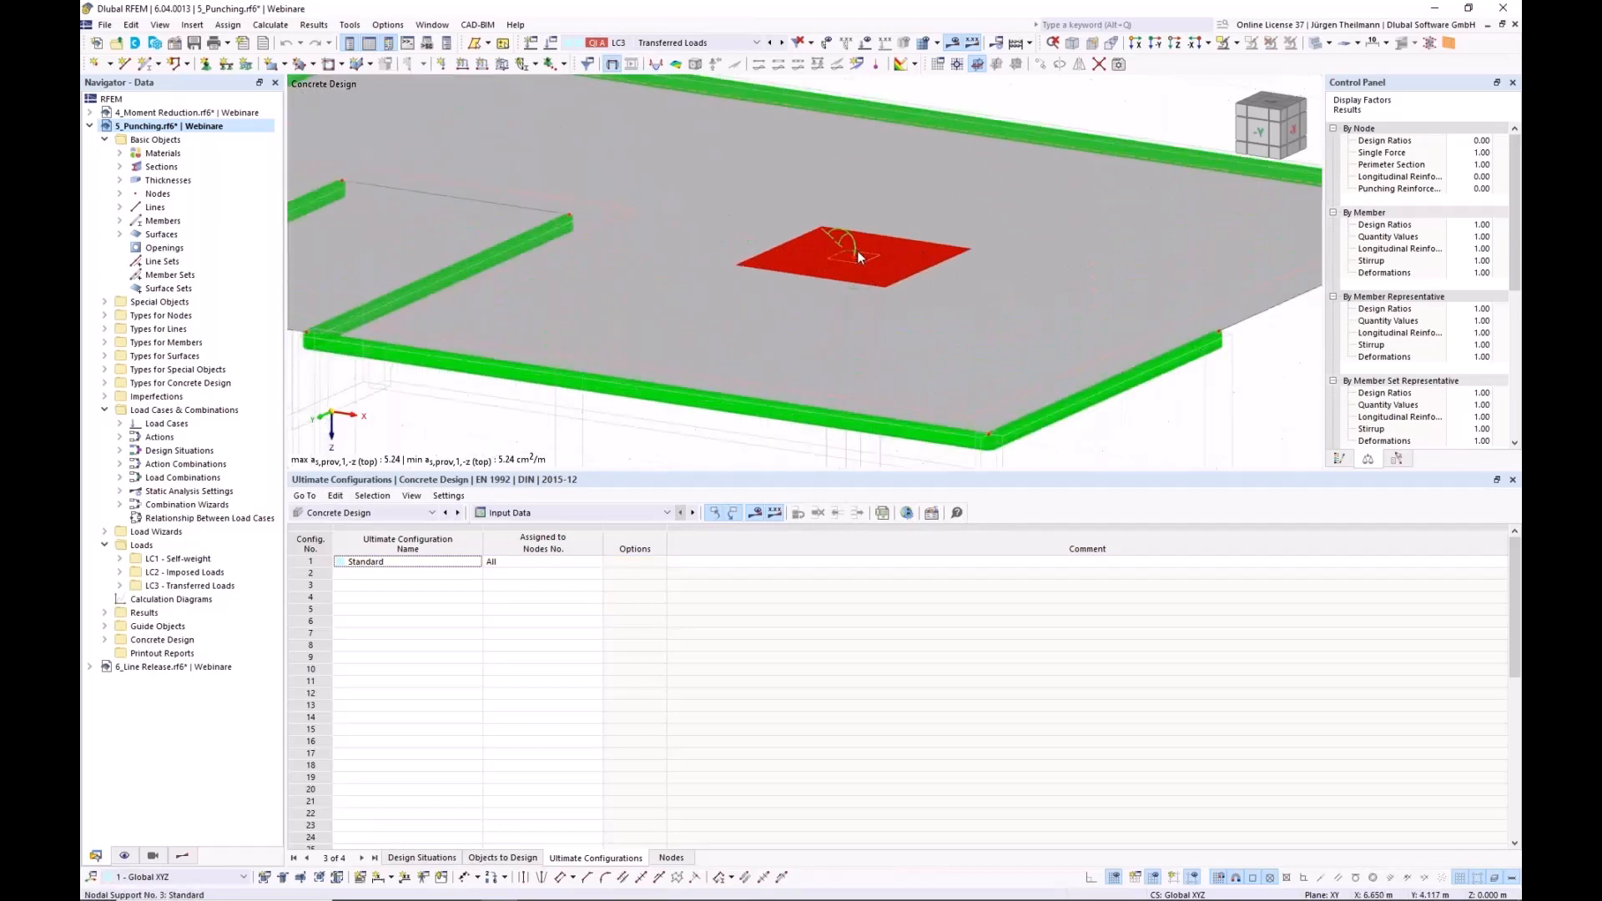
{"action": "left_click", "coordinate": [858, 266]}
{"action": "left_click", "coordinate": [542, 512]}
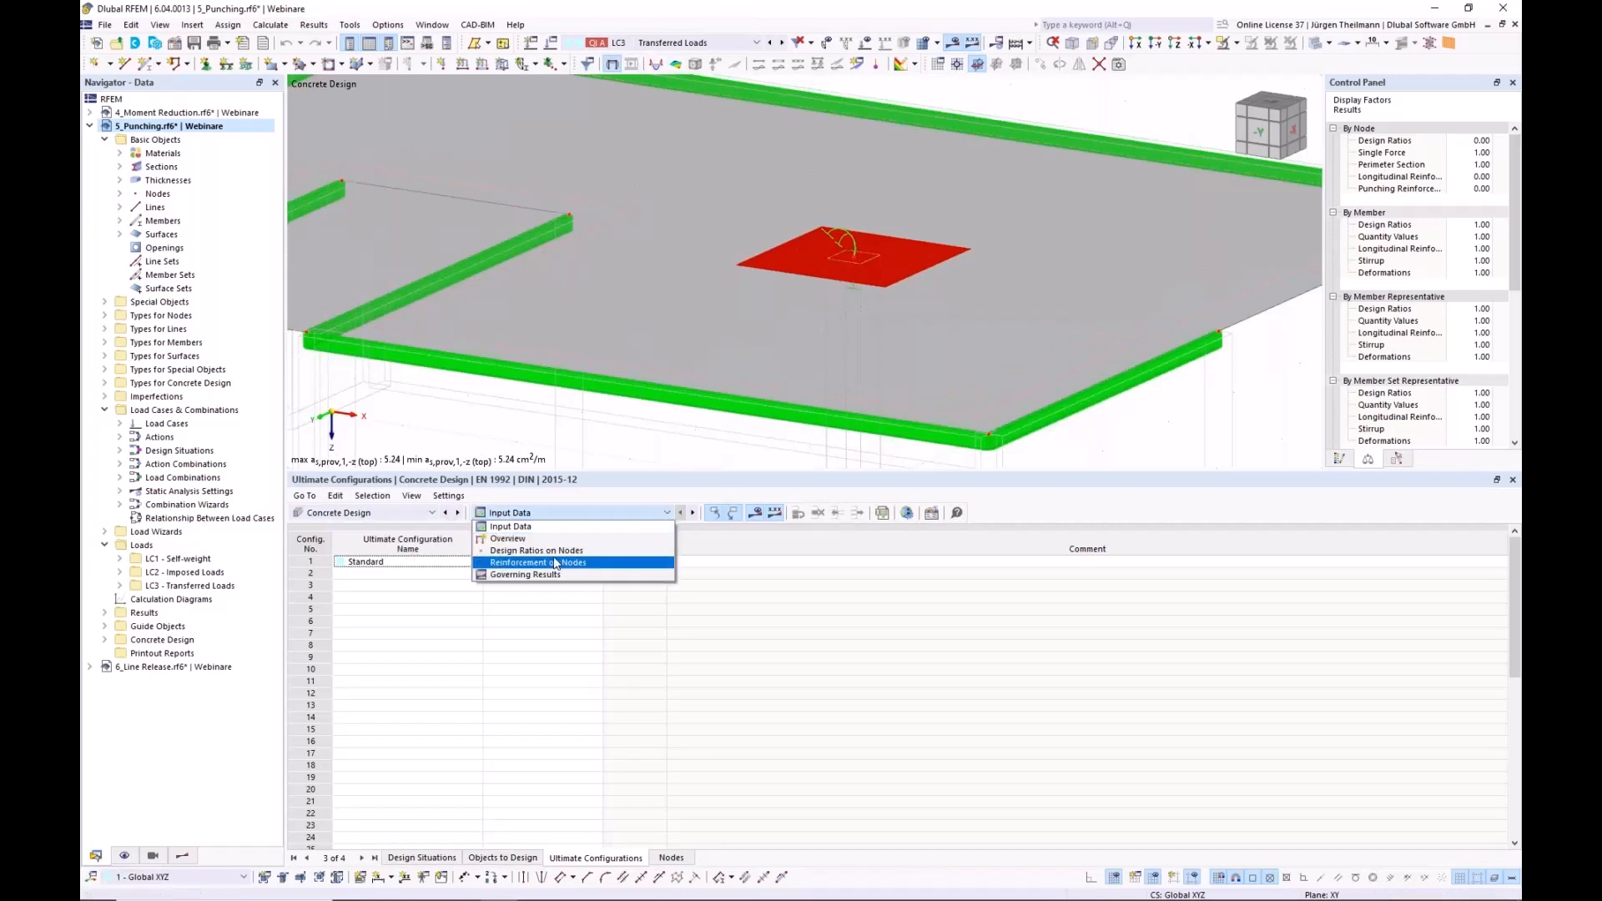
{"action": "left_click", "coordinate": [558, 553]}
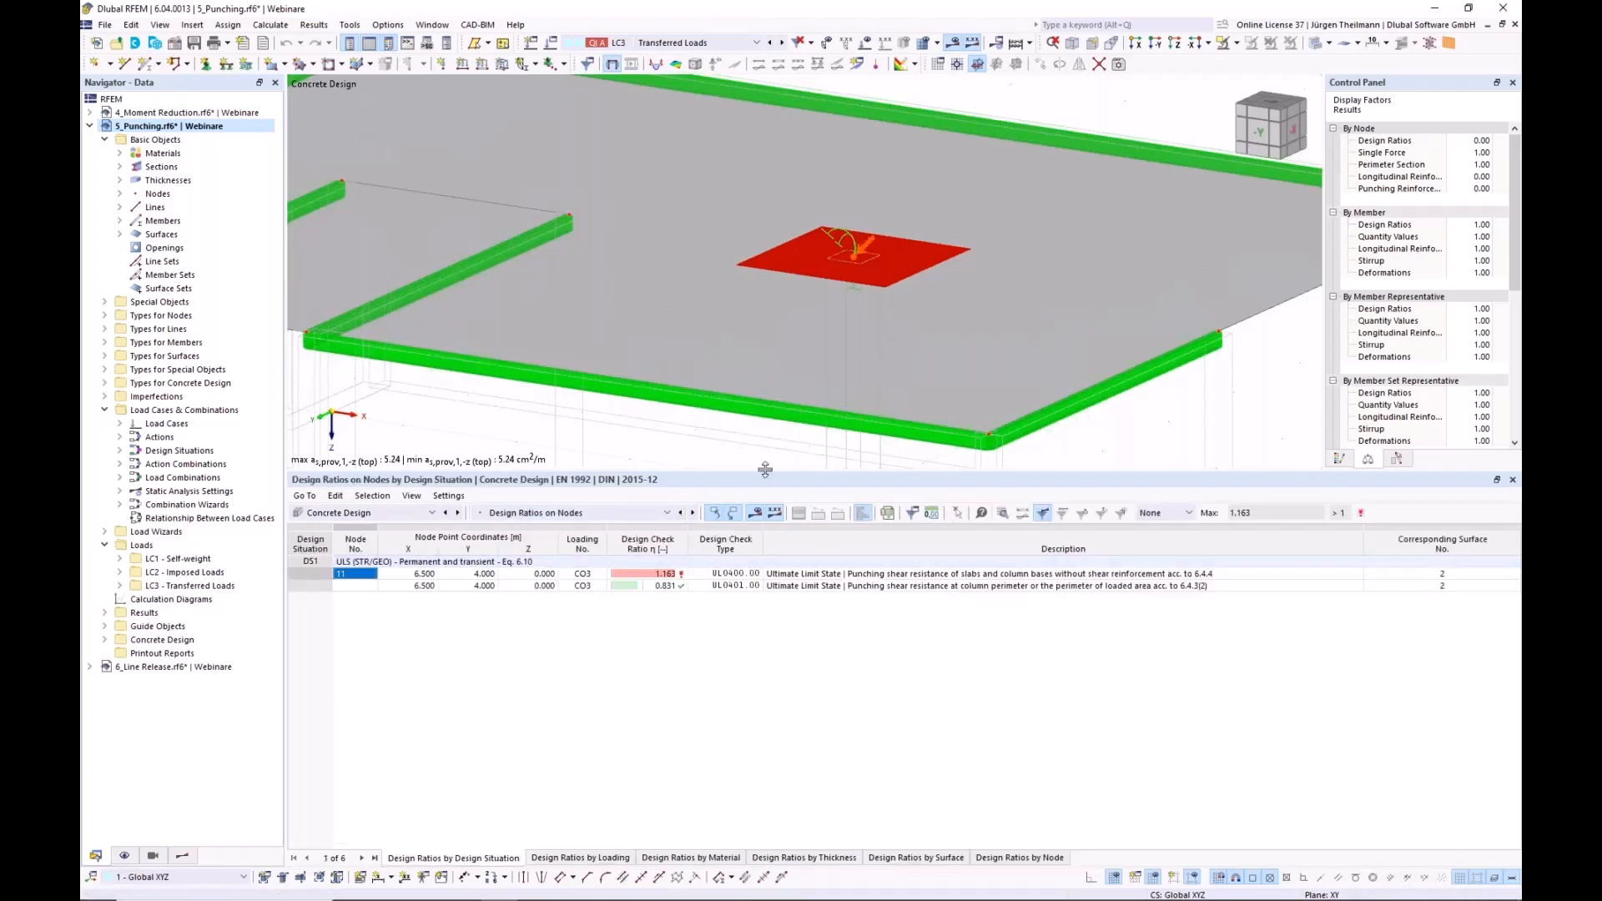
{"action": "left_click_drag", "start_coordinate": [768, 479], "coordinate": [767, 626]}
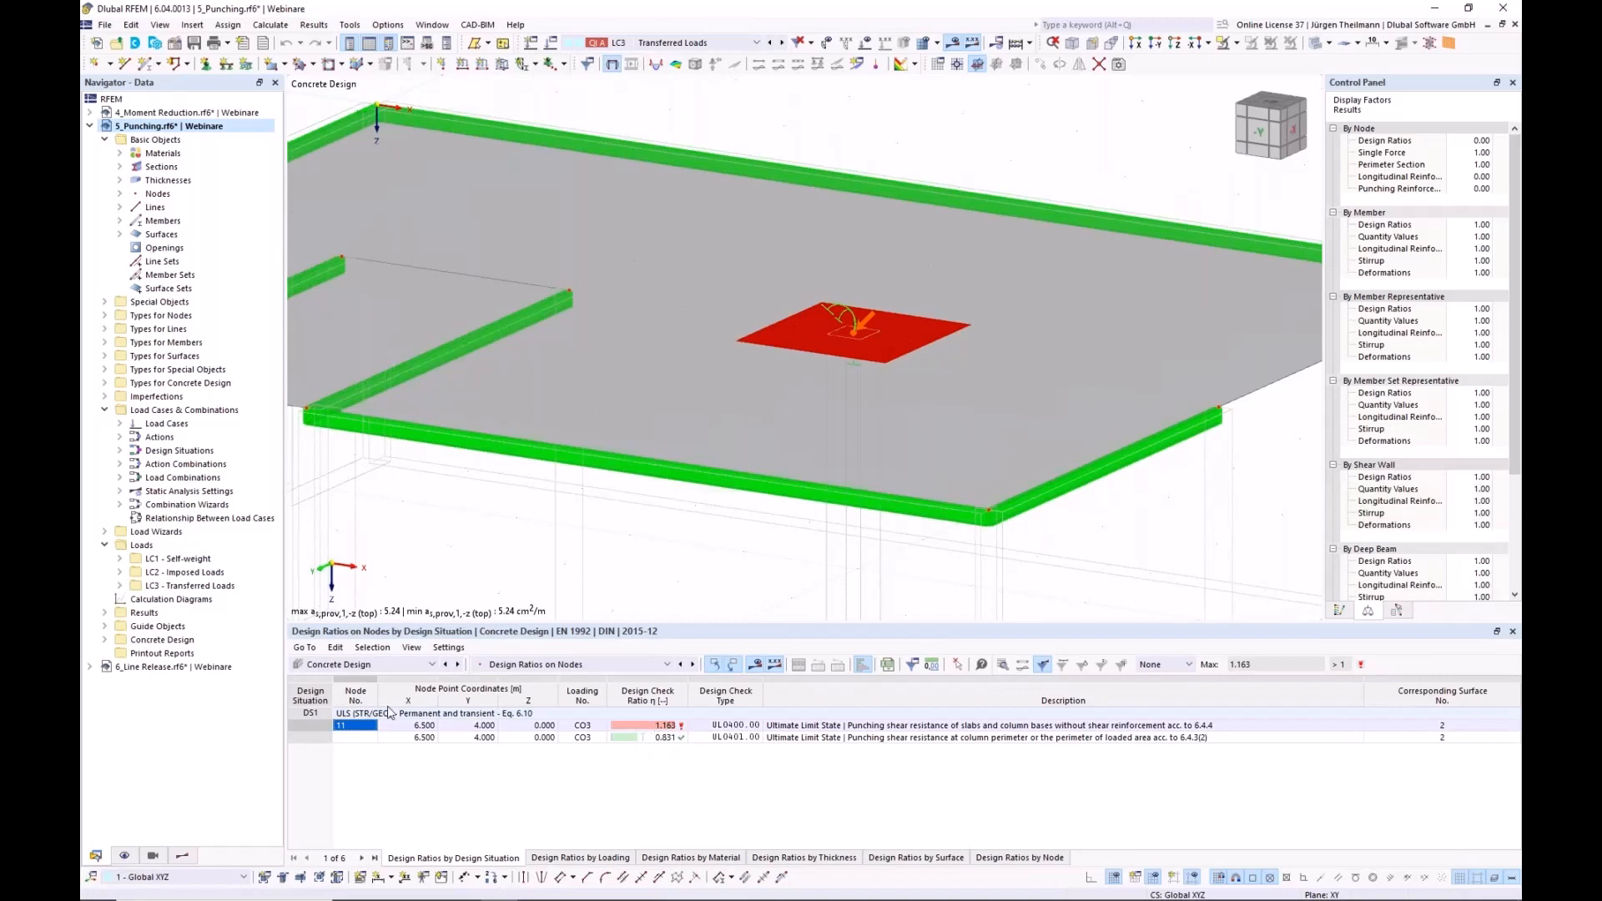
- Review the provided longitudinal reinforcement on nodes for the top and bottom layers, ending with the top layer in direction 1
{"action": "left_click", "coordinate": [182, 857]}
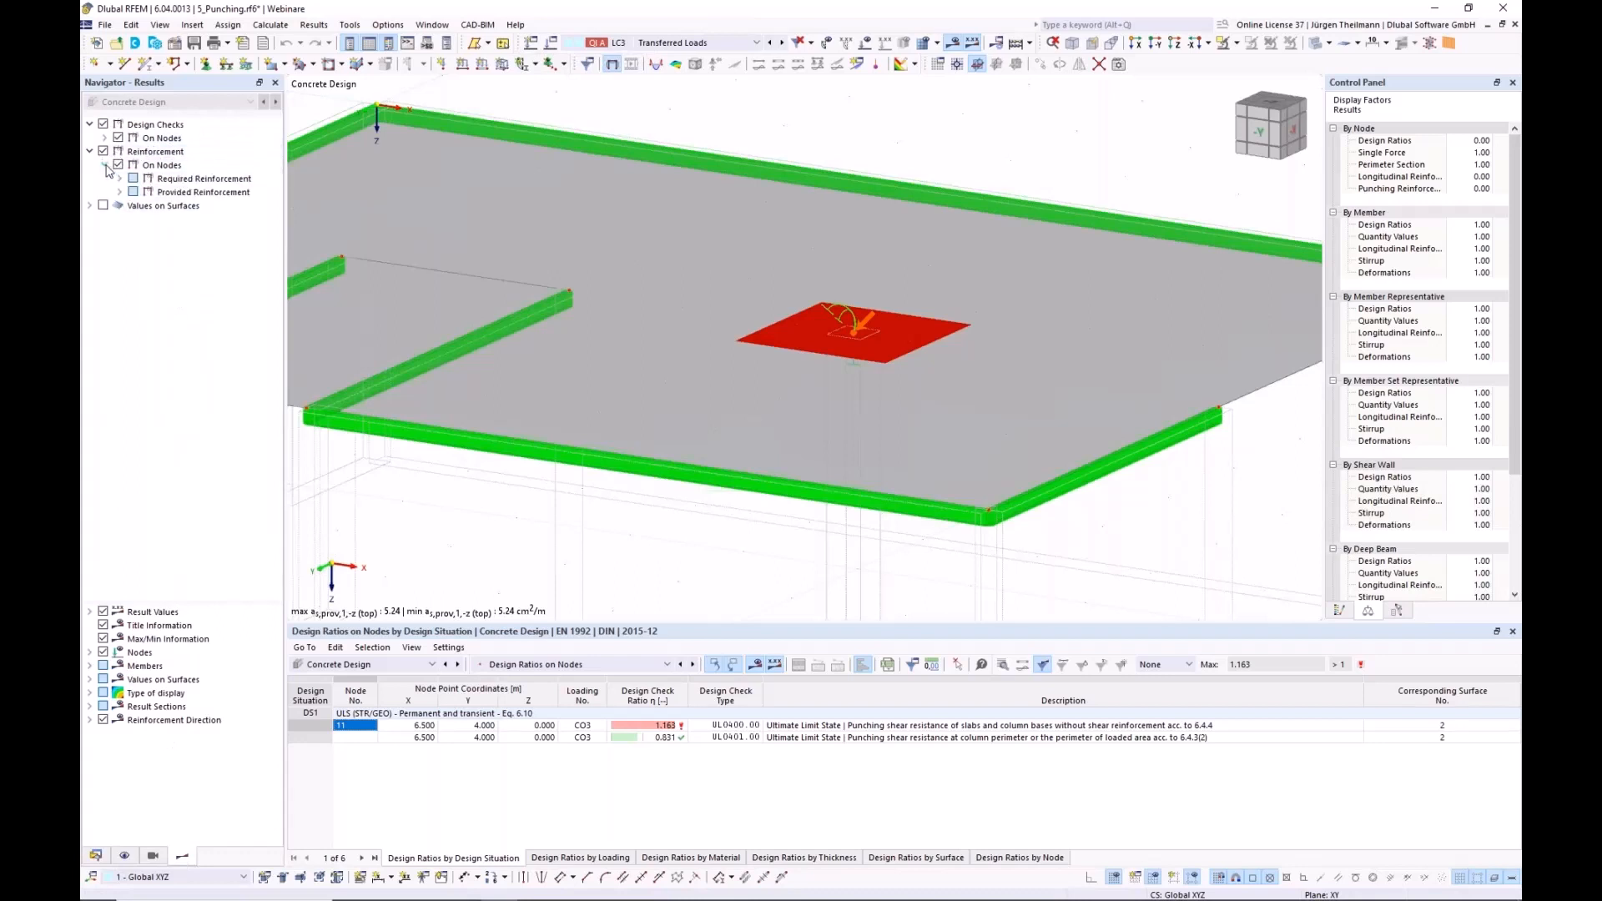
{"action": "left_click", "coordinate": [104, 164]}
{"action": "left_click", "coordinate": [120, 191]}
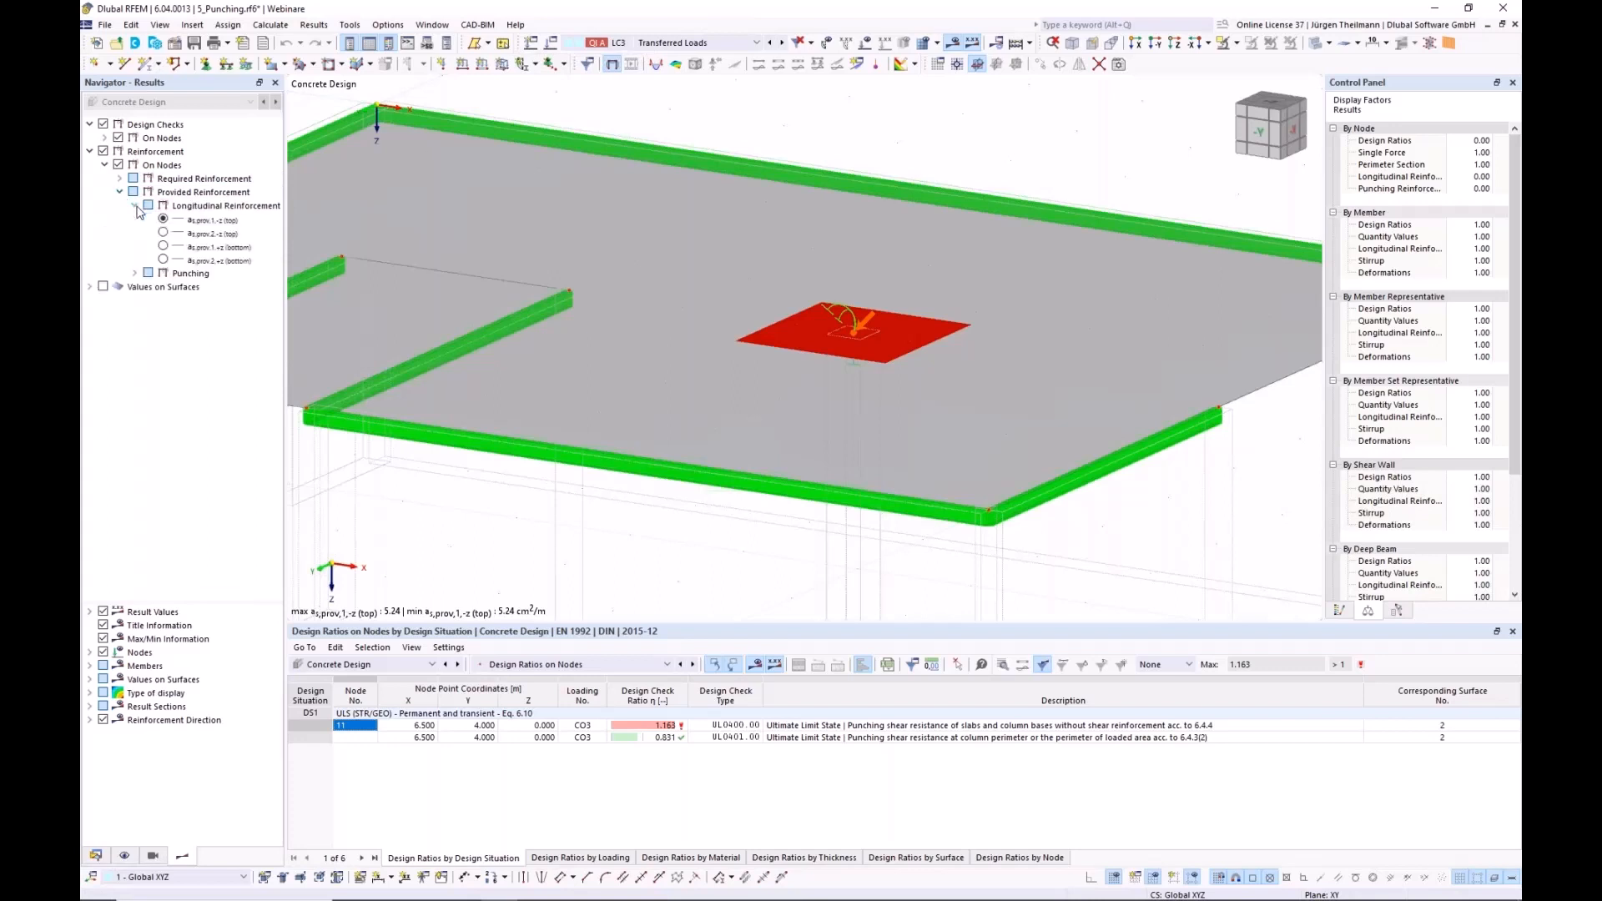
{"action": "left_click", "coordinate": [164, 232]}
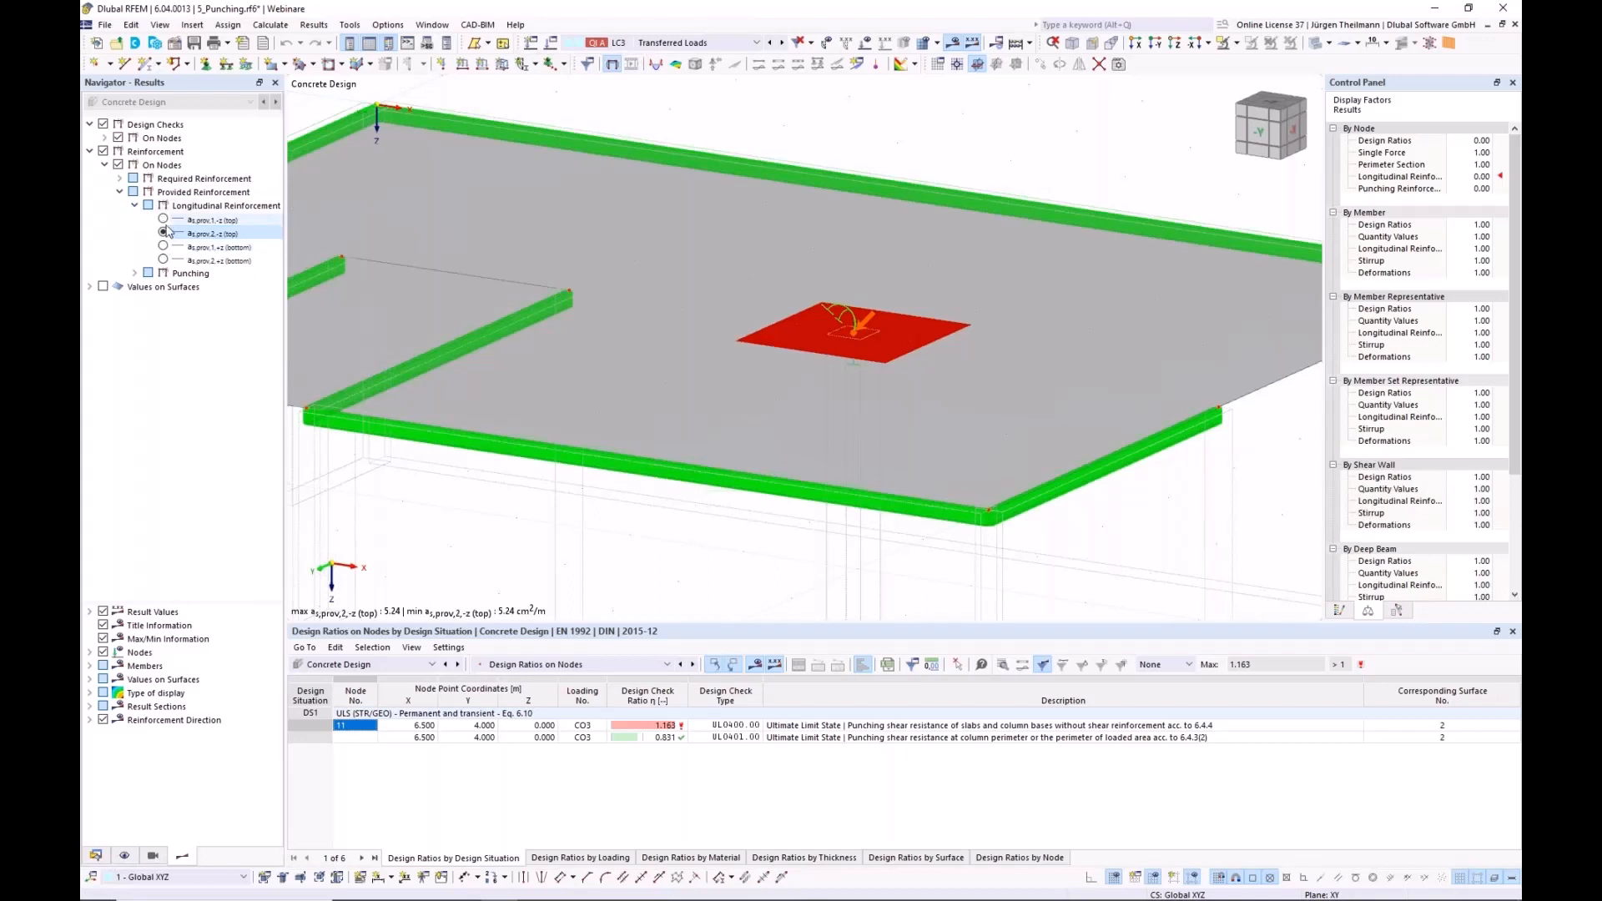
{"action": "left_click", "coordinate": [163, 261]}
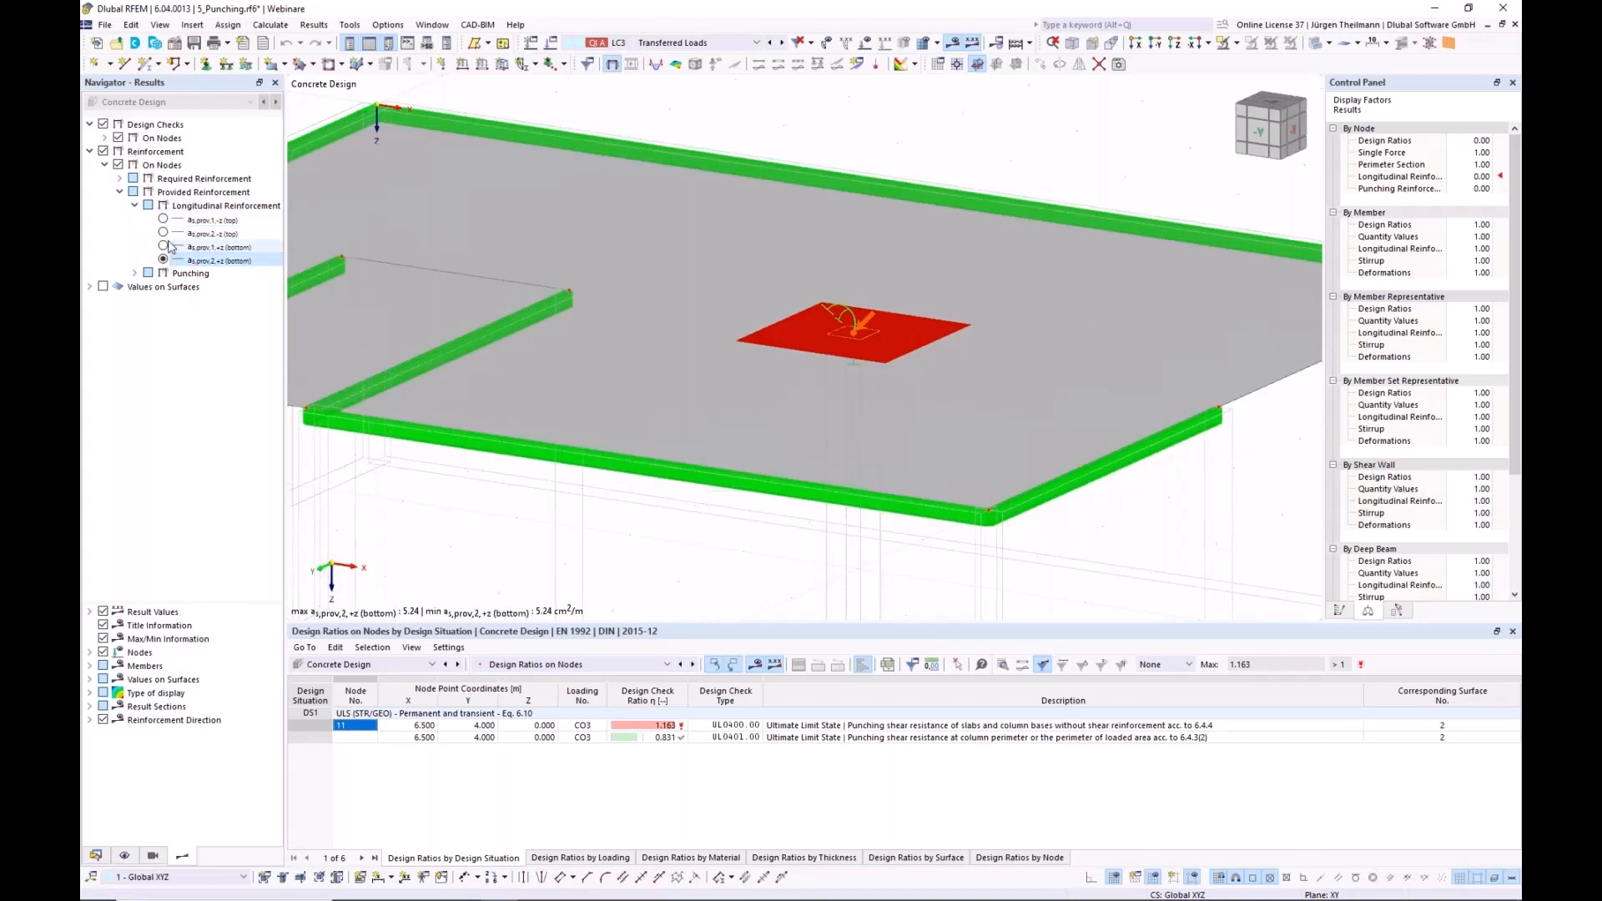
{"action": "left_click", "coordinate": [164, 219]}
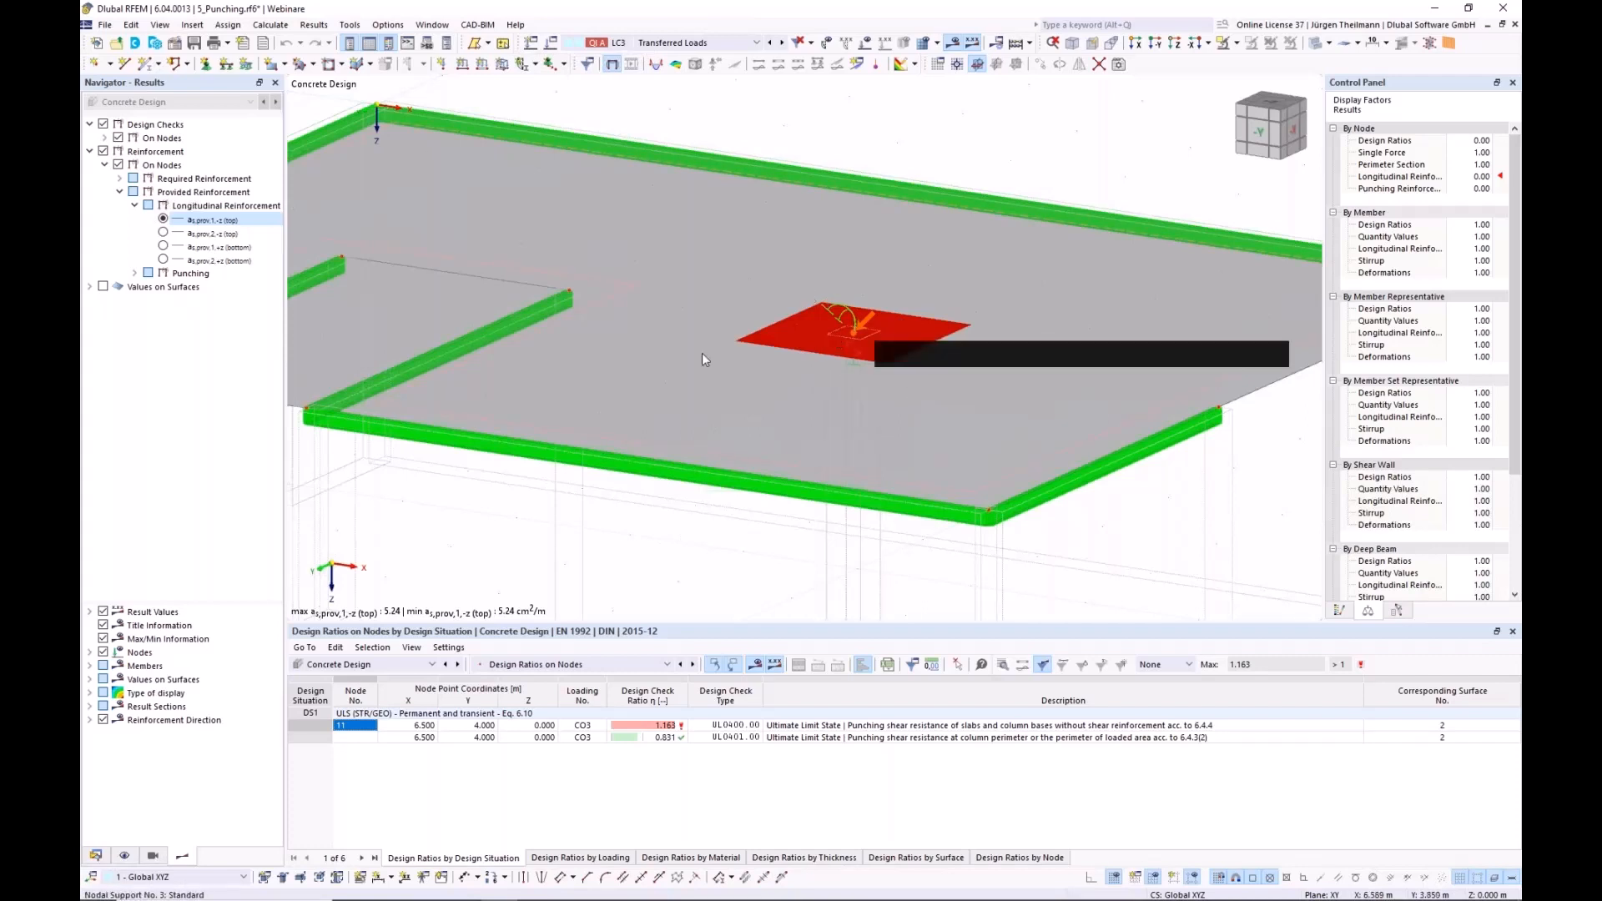
- Open slab surface 2 for editing and check the surface reinforcement assigned to it
{"action": "double_click", "coordinate": [622, 316]}
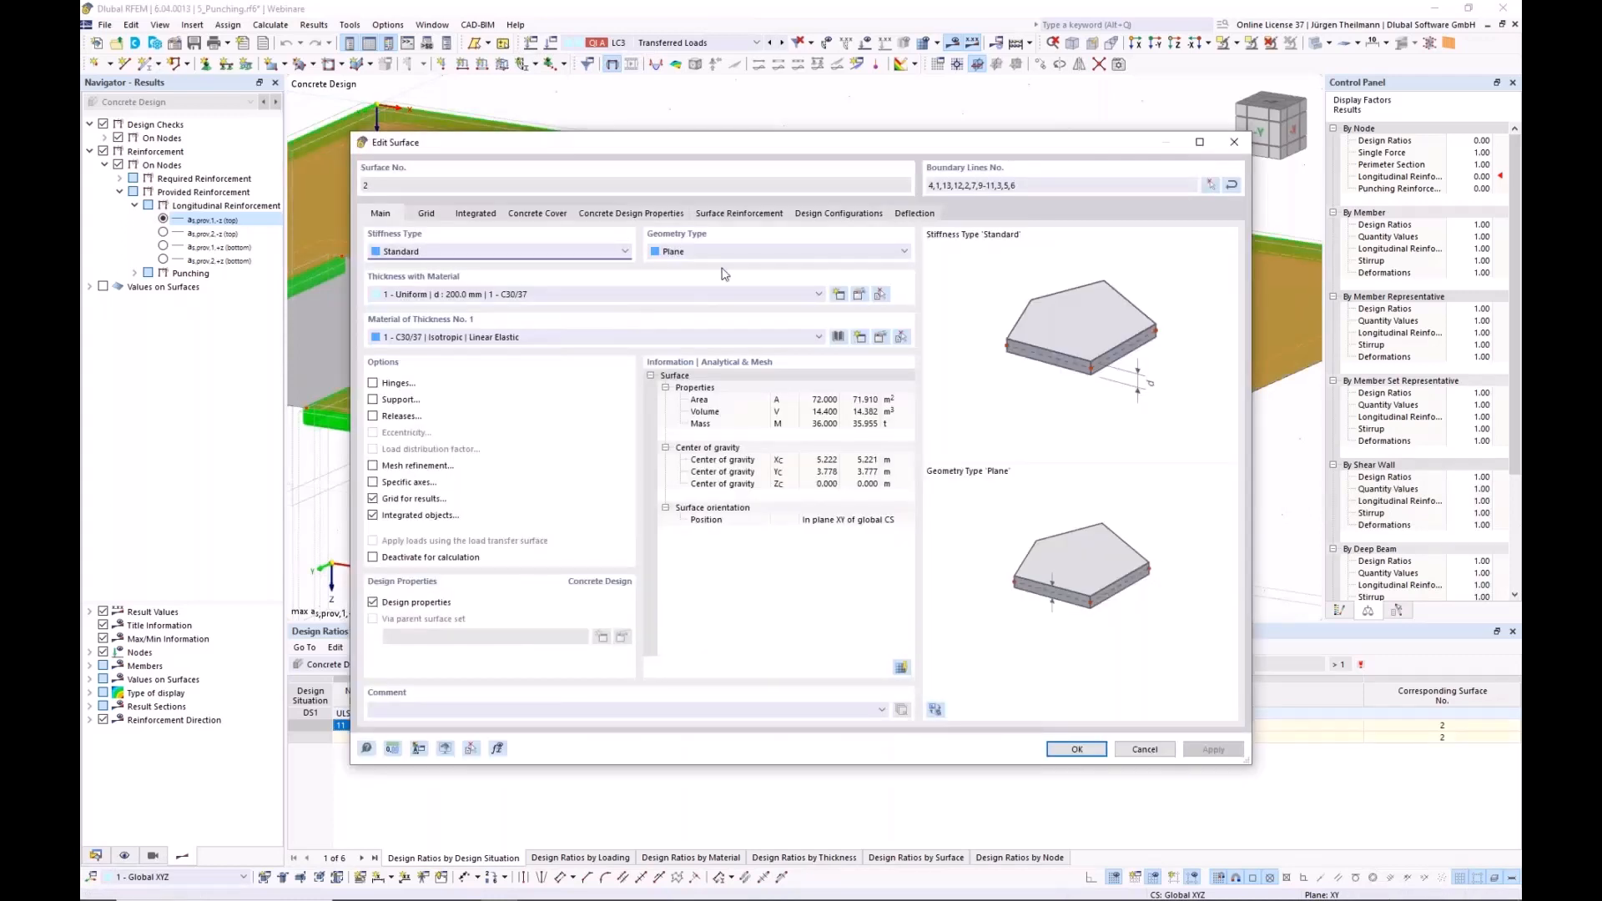
{"action": "left_click", "coordinate": [739, 213]}
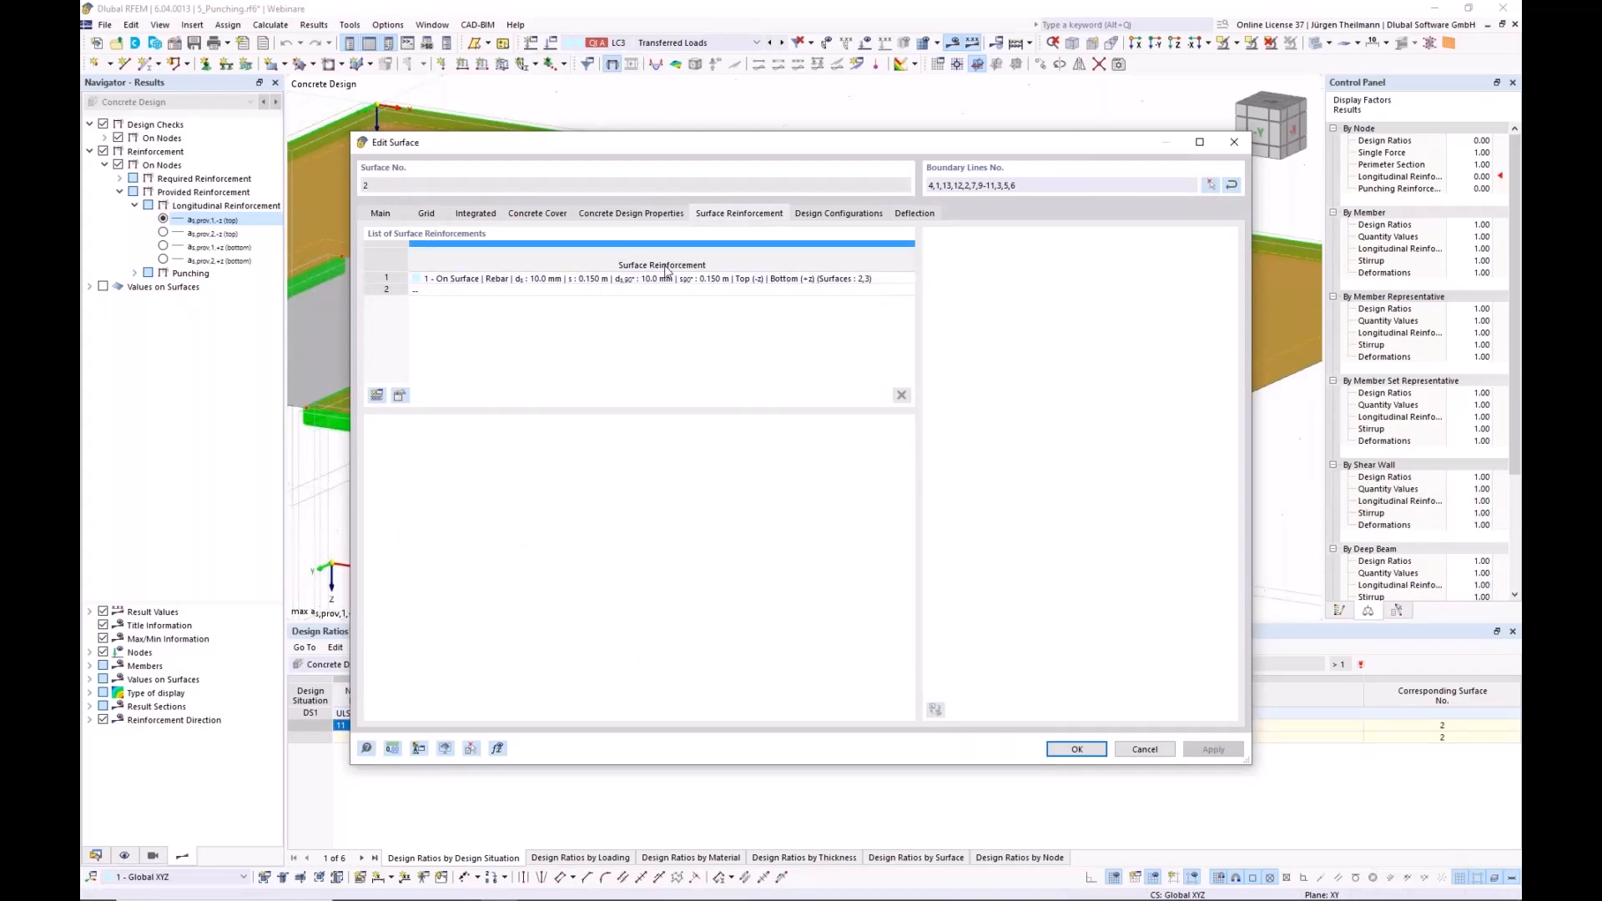
{"action": "left_click", "coordinate": [427, 280]}
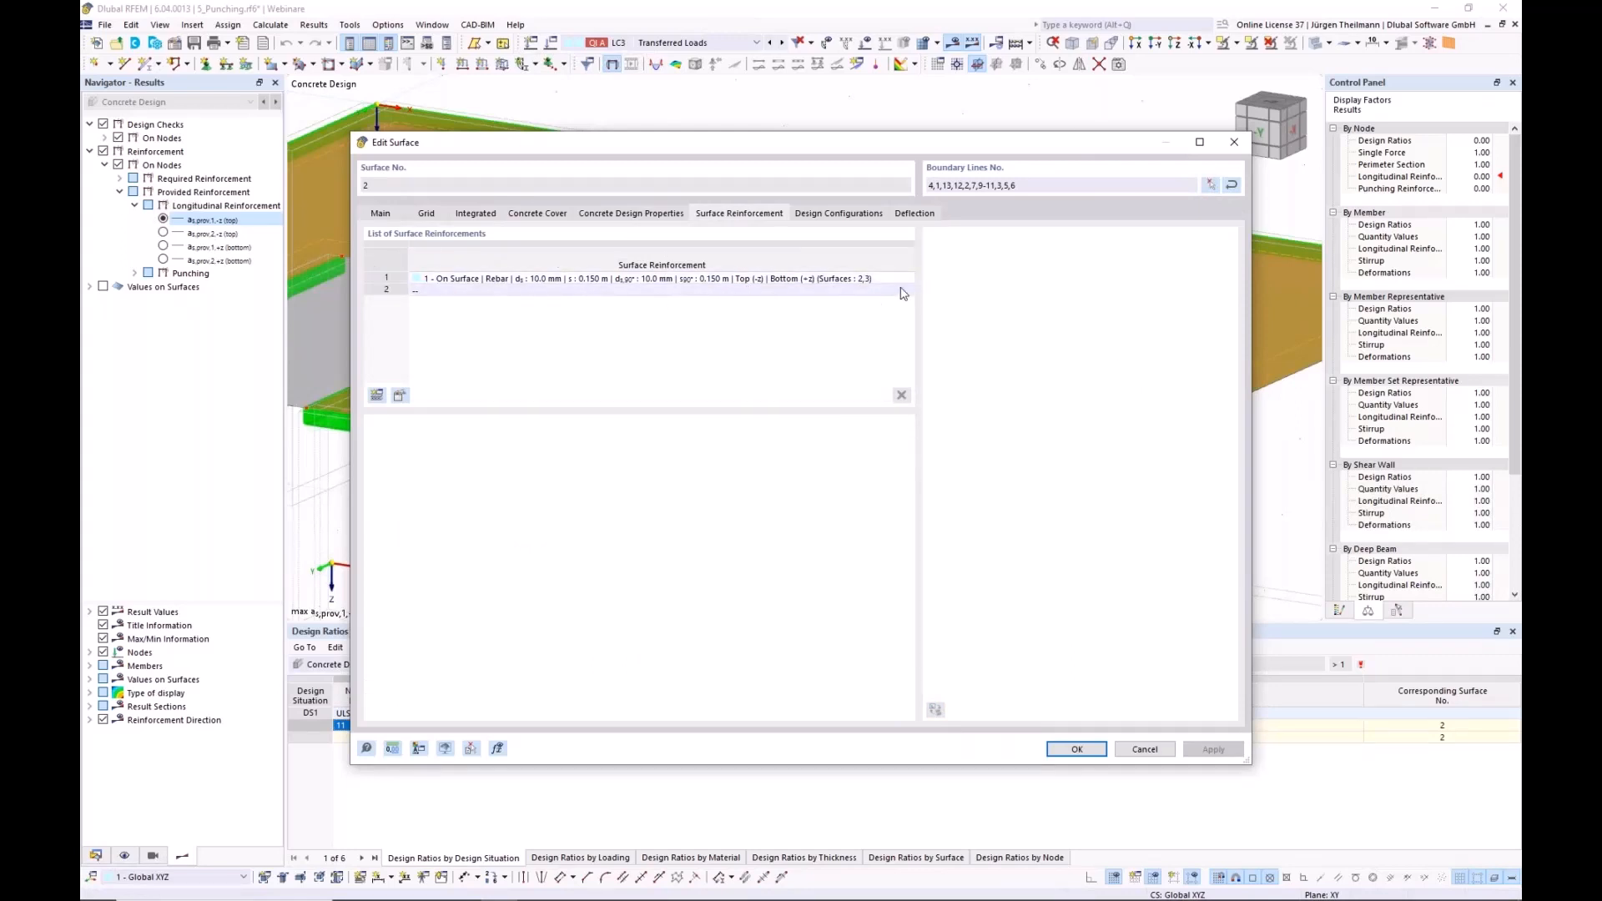
{"action": "left_click", "coordinate": [391, 277]}
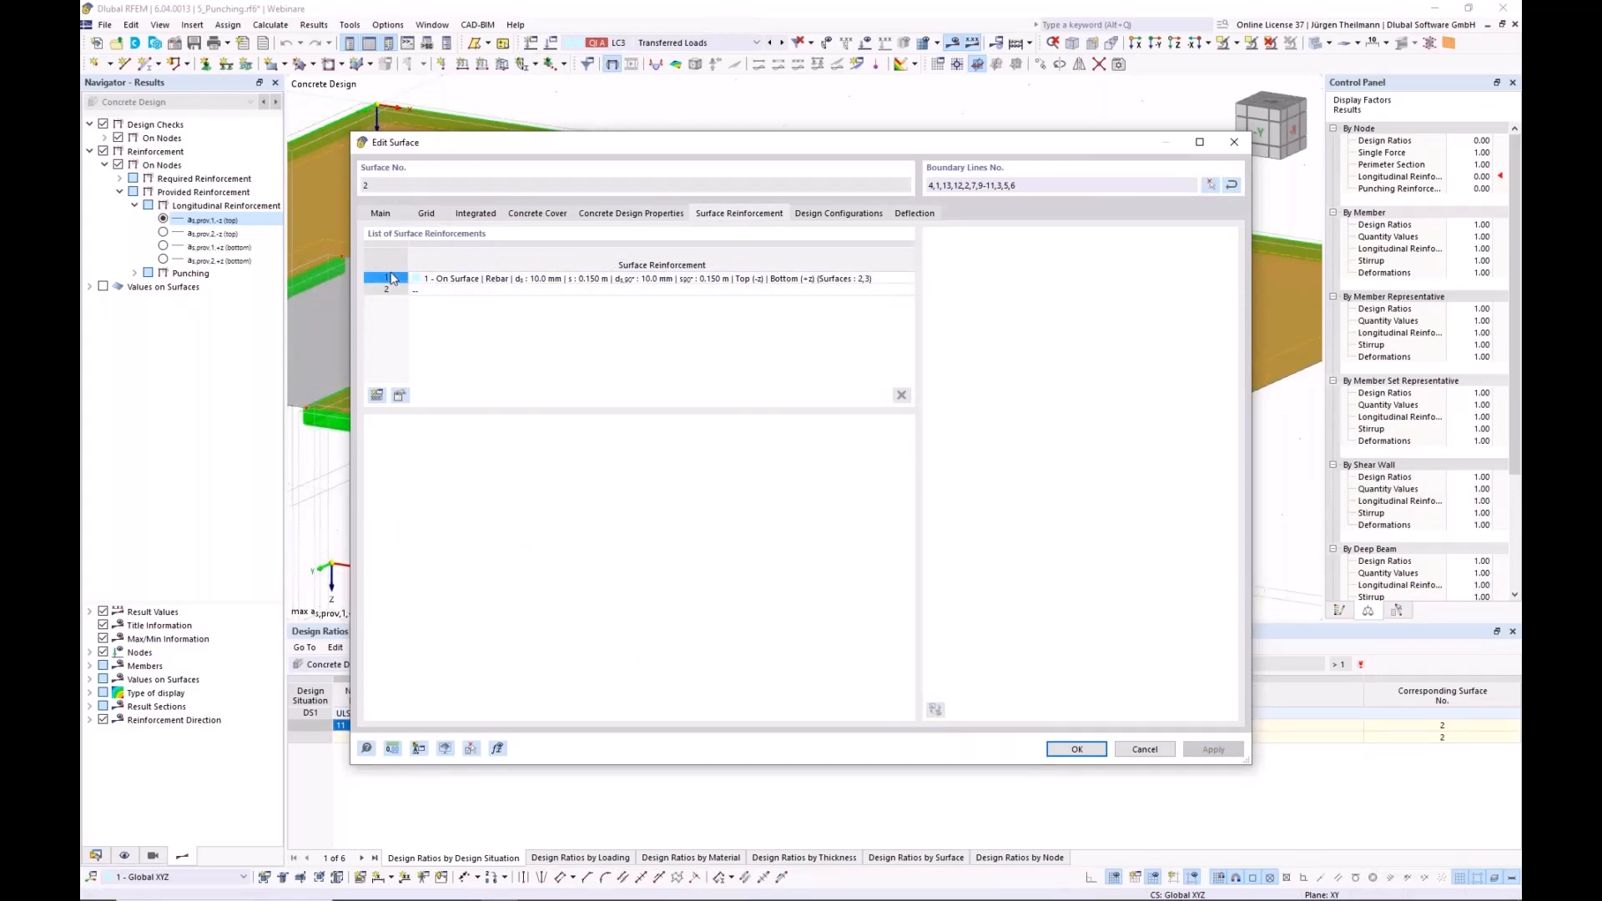
- Create a new surface reinforcement for slab surface 2 with the location type Free Rectangular
{"action": "left_click", "coordinate": [376, 397]}
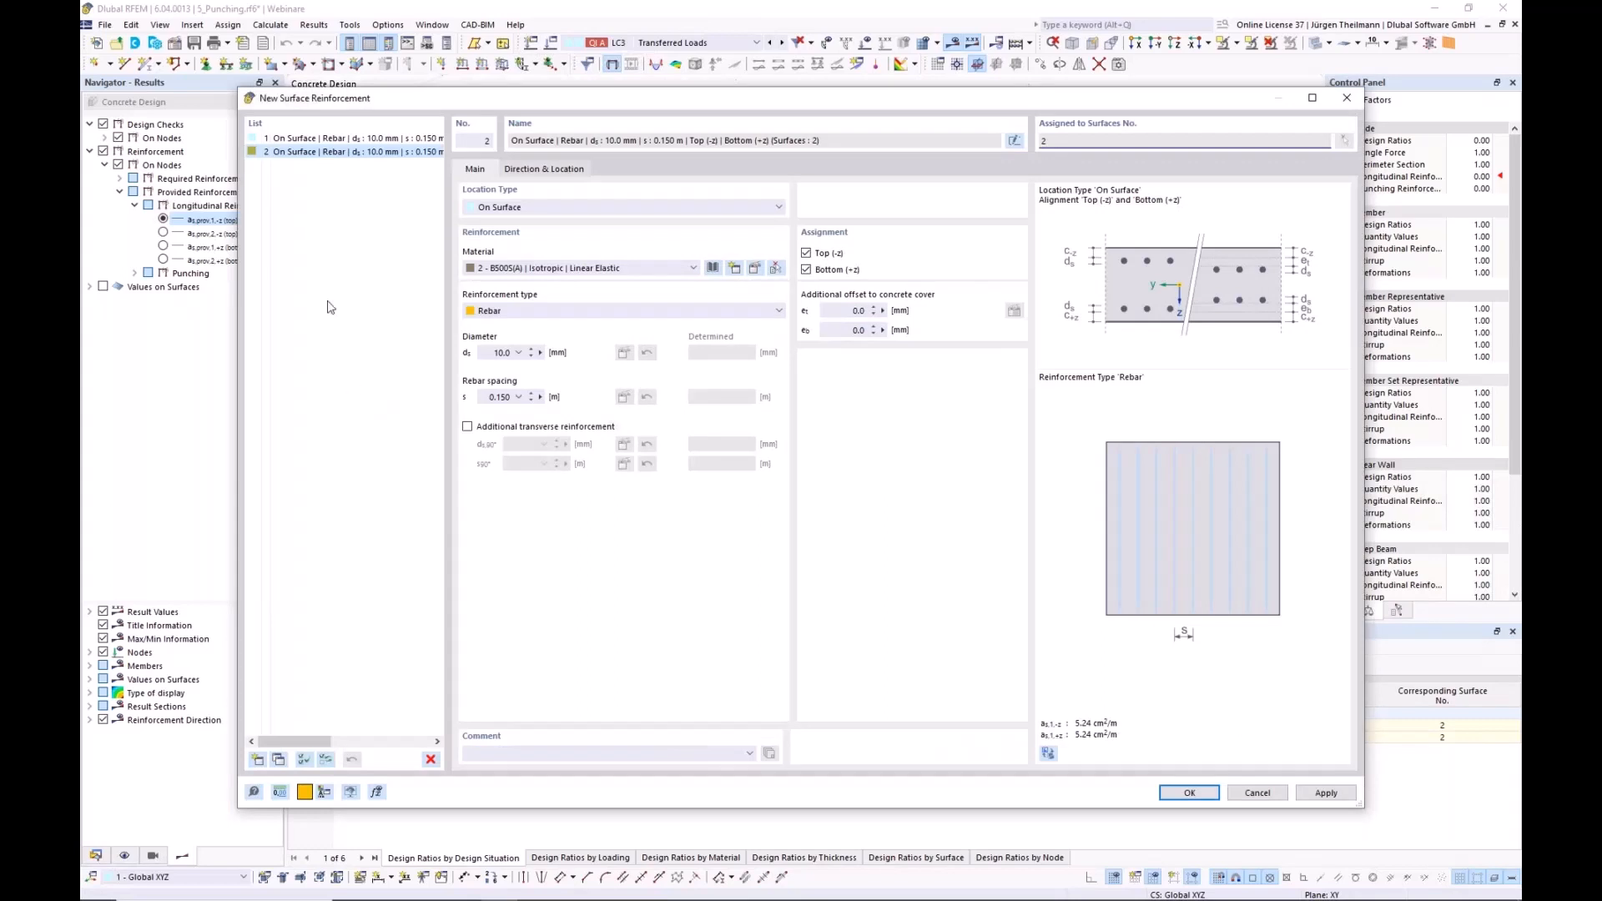
{"action": "left_click", "coordinate": [1276, 796]}
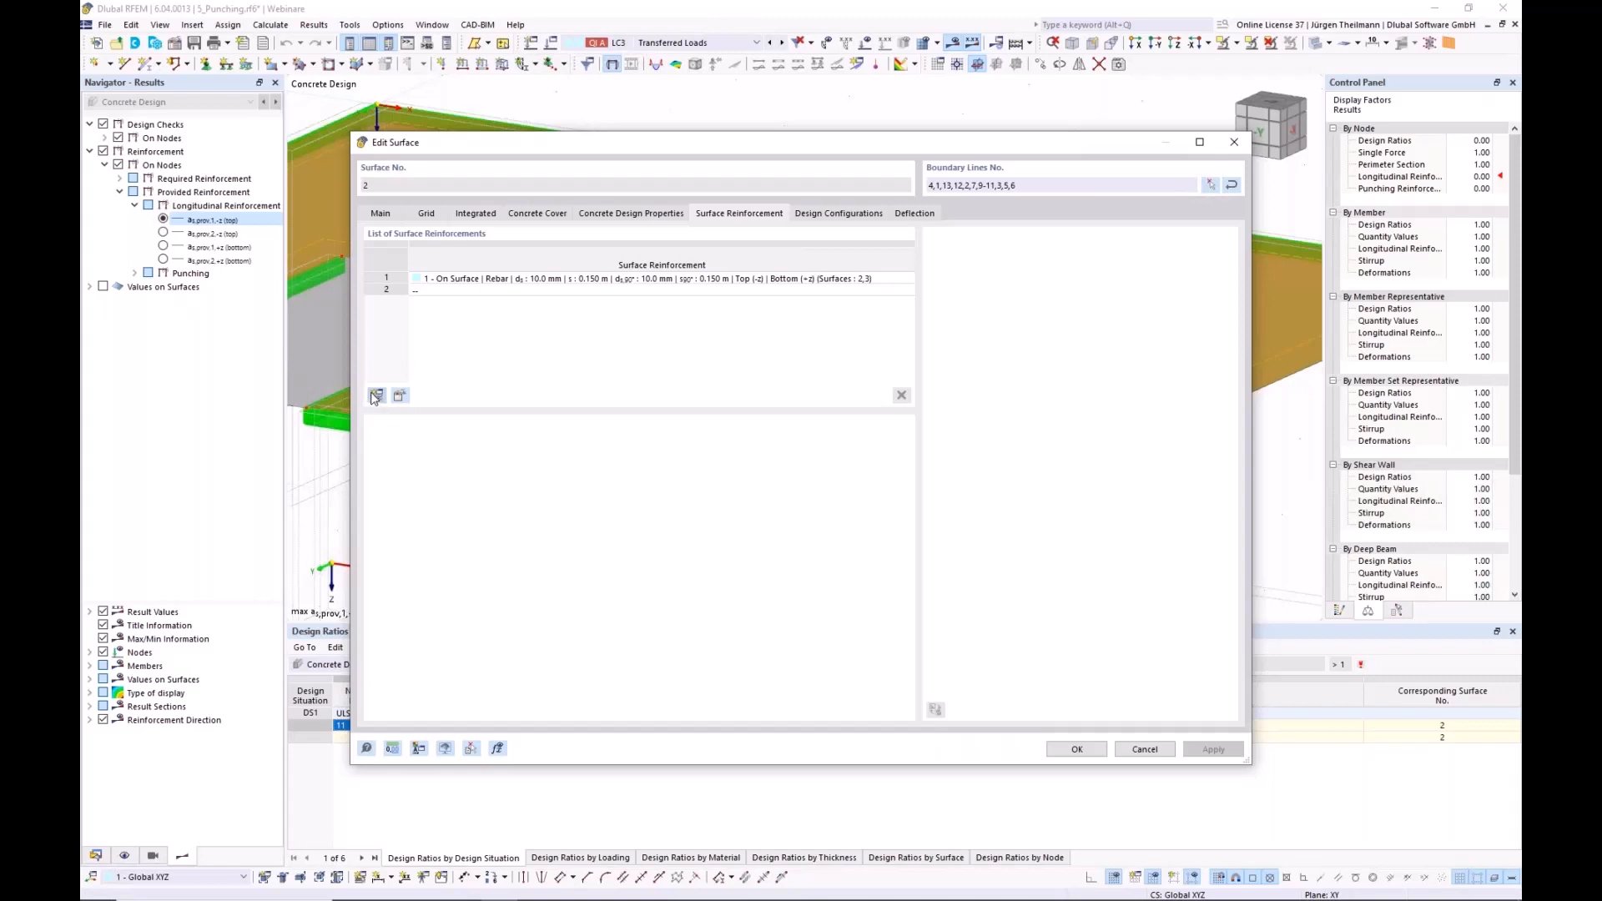
{"action": "left_click", "coordinate": [376, 395]}
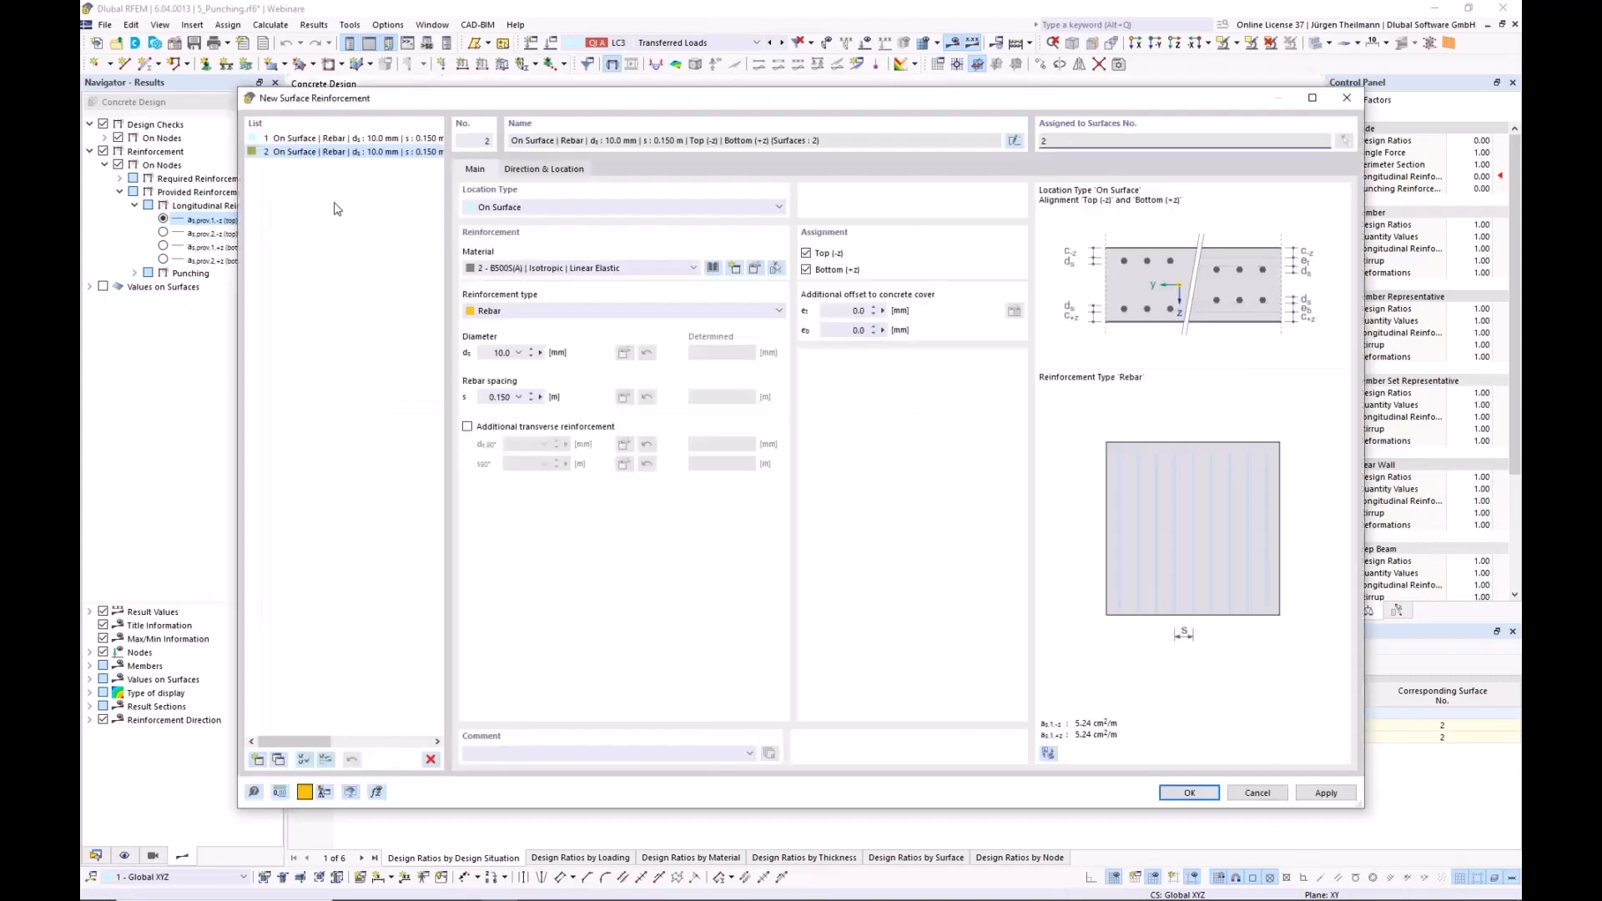
{"action": "left_click", "coordinate": [515, 209]}
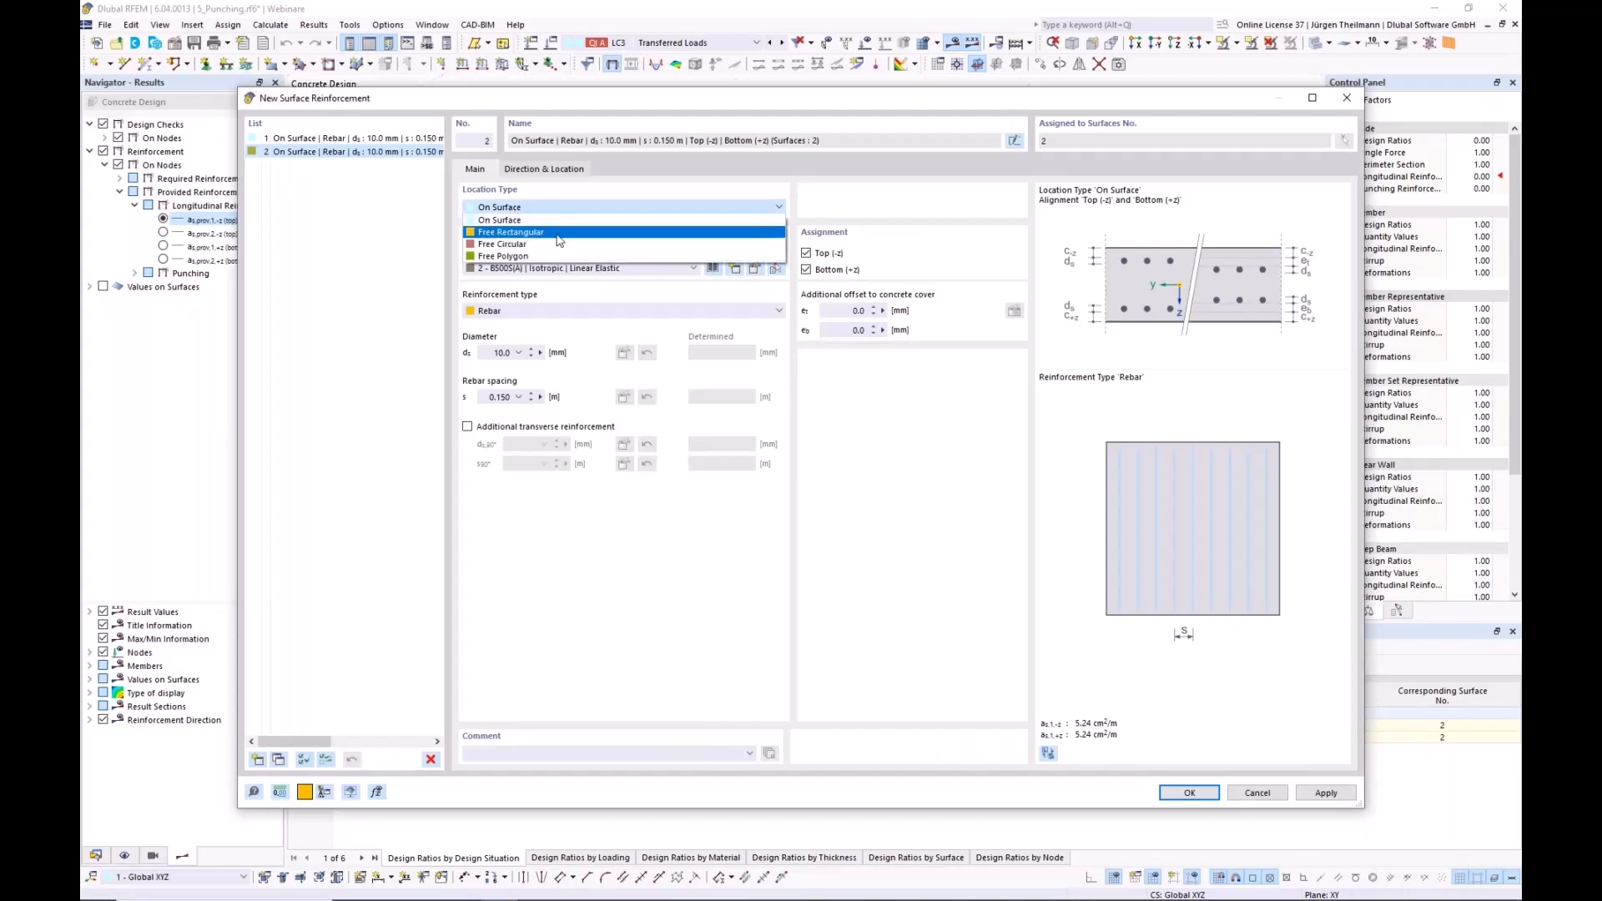
{"action": "left_click", "coordinate": [480, 233]}
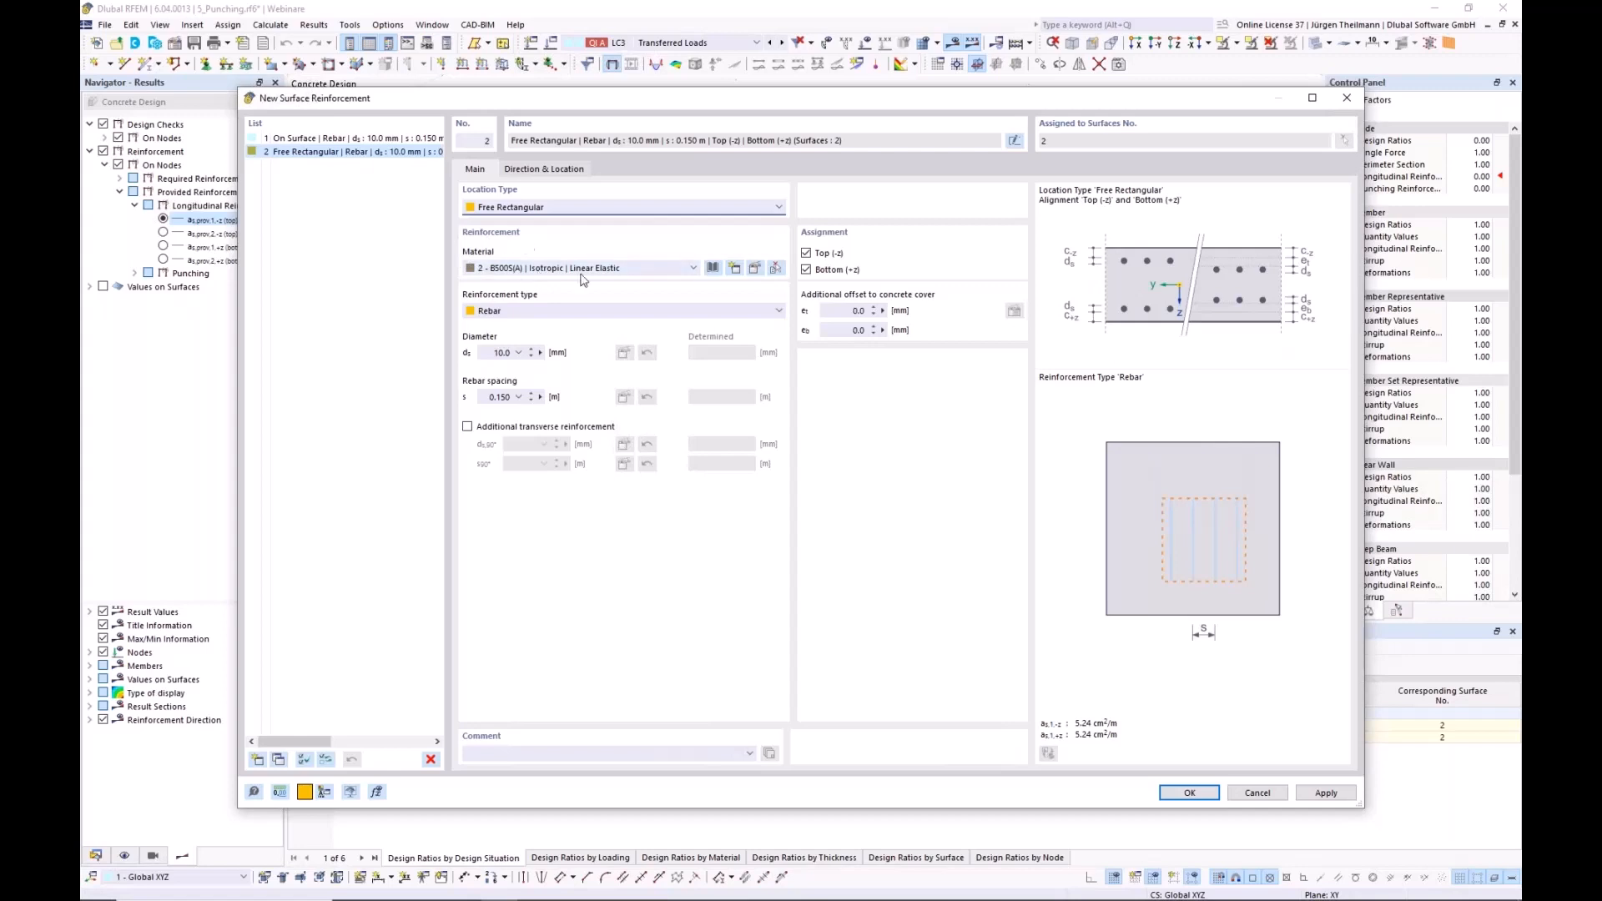
- Set the free rectangular rebar to 8 mm diameter at 0.100 m spacing and add transverse reinforcement of 8 mm at 0.100 m
{"action": "left_click", "coordinate": [493, 353]}
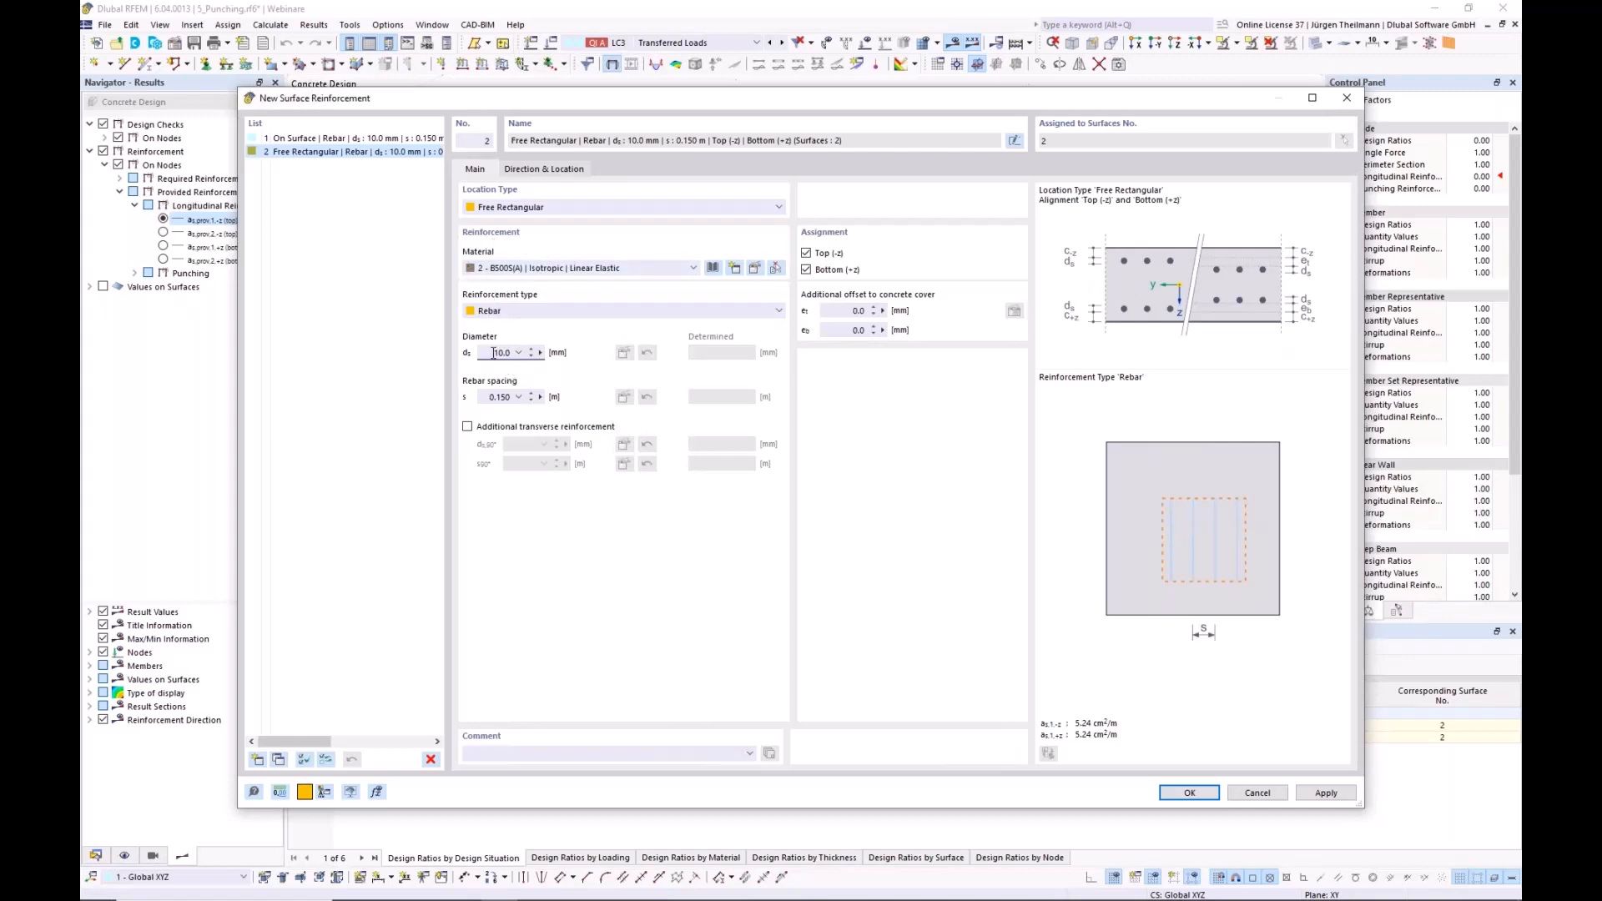
{"action": "scroll", "coordinate": [494, 353], "scroll_direction": "down", "scroll_amount": 1}
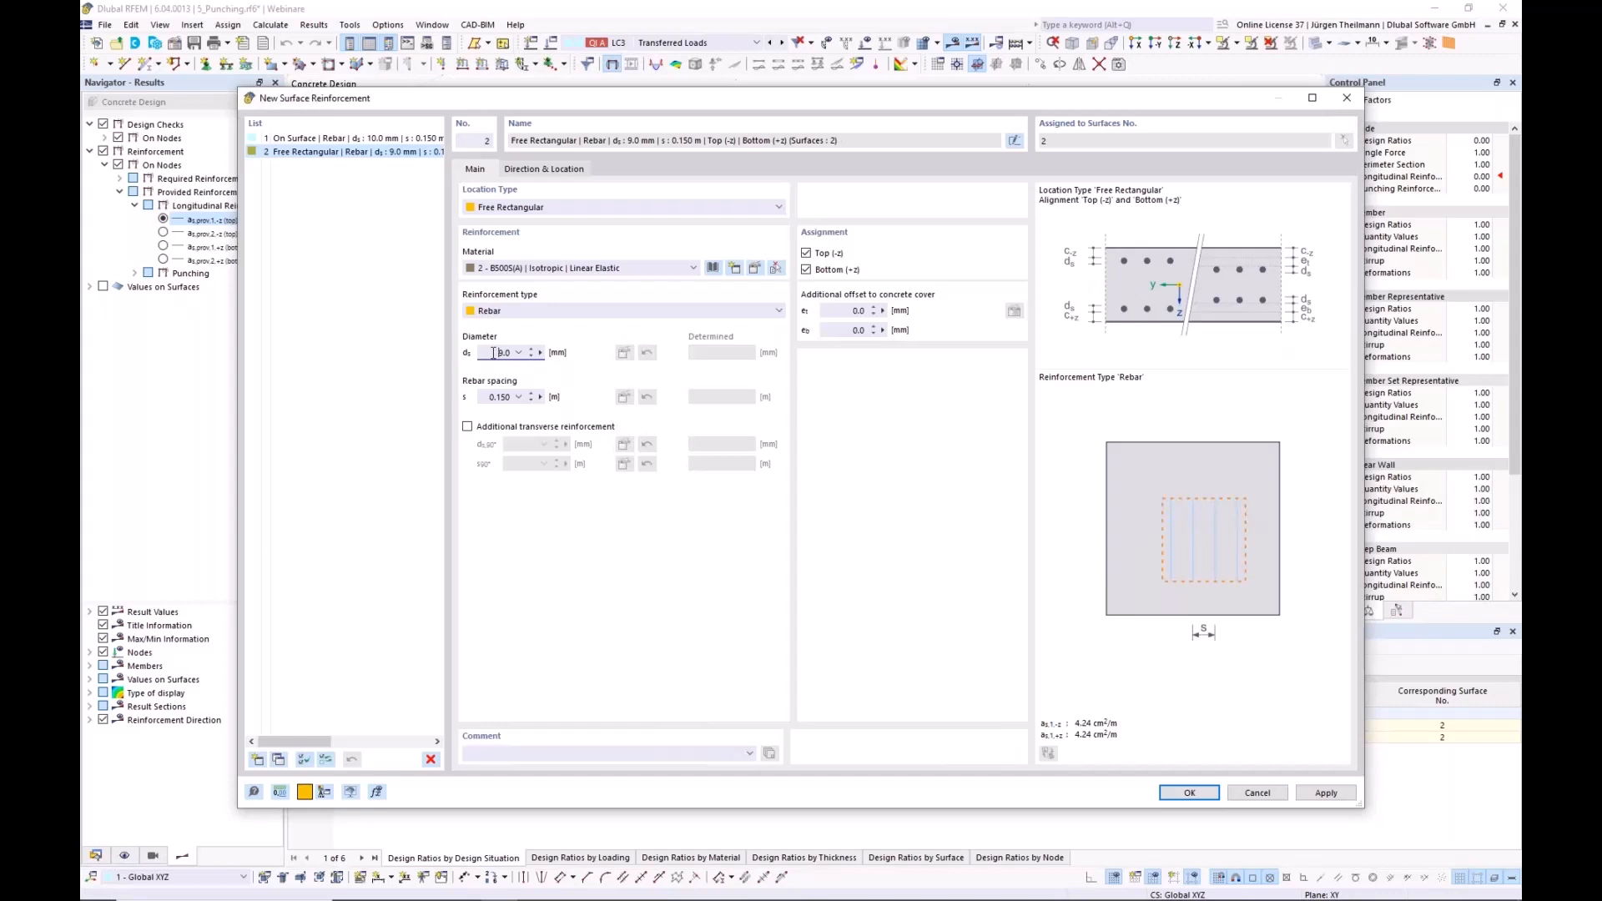
{"action": "left_click", "coordinate": [500, 397]}
{"action": "left_click", "coordinate": [467, 427]}
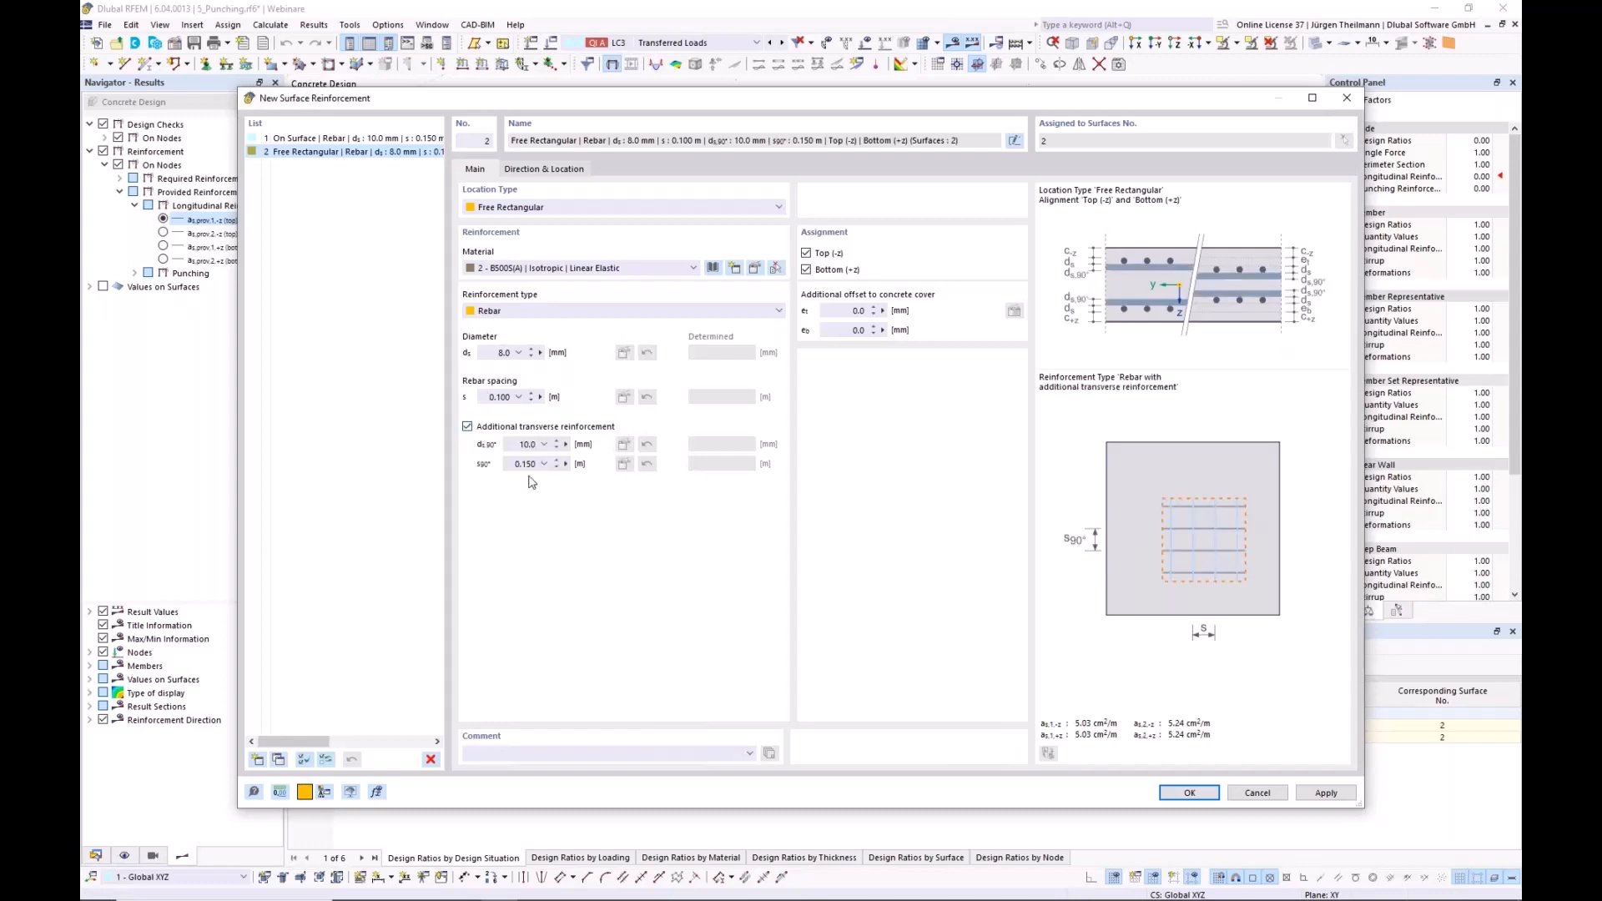
{"action": "scroll", "coordinate": [524, 444], "scroll_direction": "down", "scroll_amount": 1}
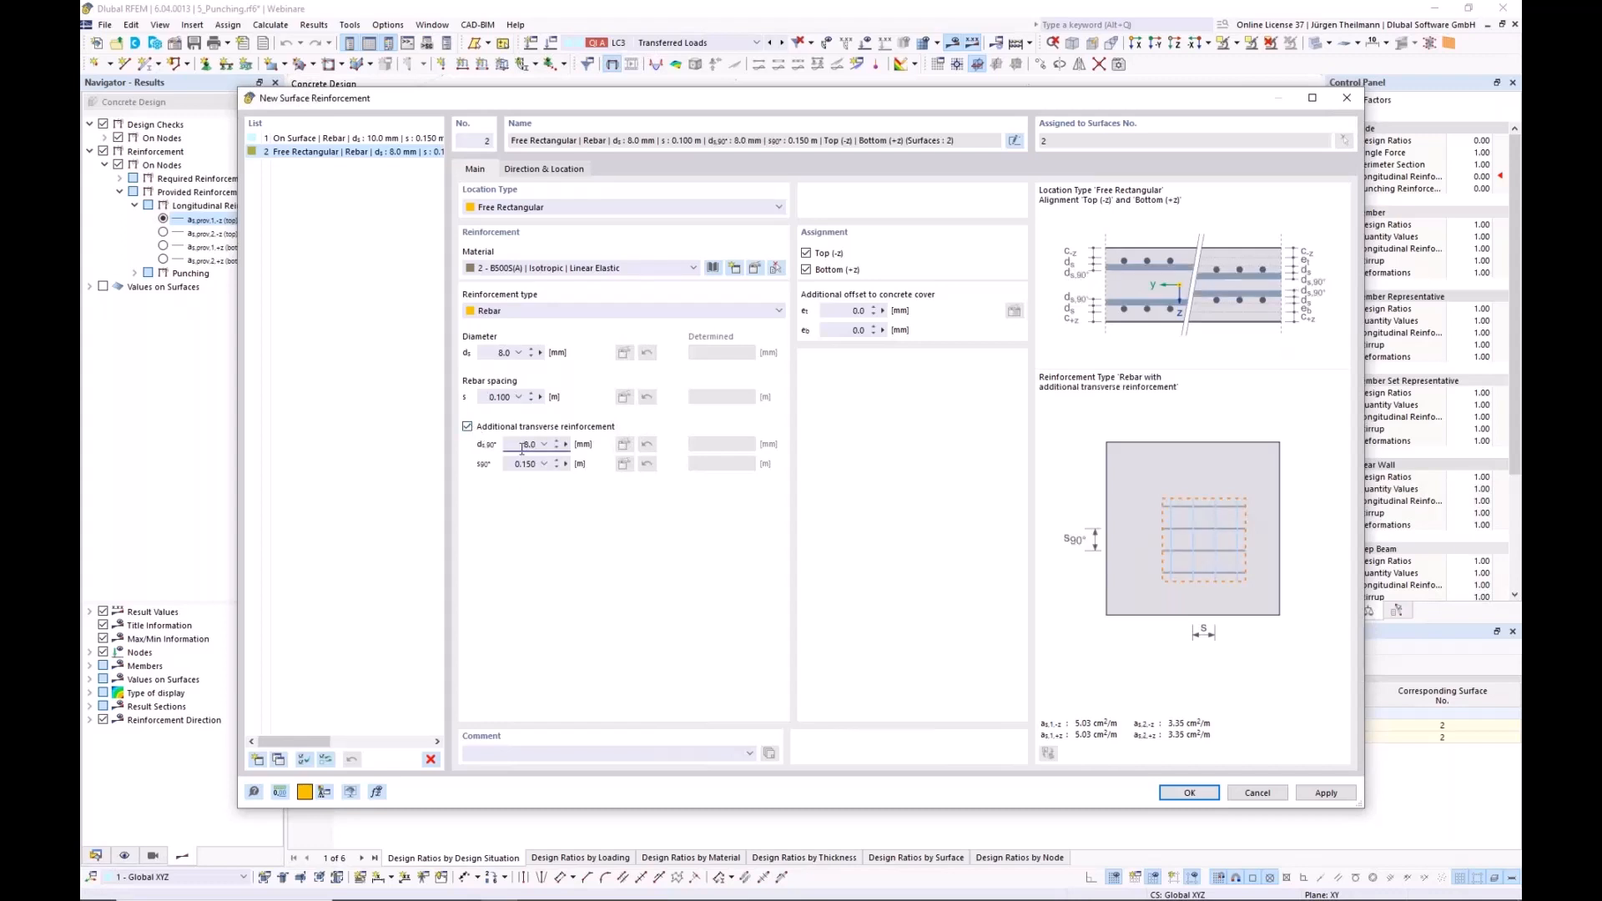
{"action": "left_click", "coordinate": [531, 466]}
{"action": "scroll", "coordinate": [531, 467], "scroll_direction": "down", "scroll_amount": 1}
{"action": "scroll", "coordinate": [531, 466], "scroll_direction": "down", "scroll_amount": 1}
{"action": "left_click", "coordinate": [517, 444]}
- Locate the reinforcement rectangle by center and sides, centered on node 11 with both sides a and b set to 1.000 m
{"action": "left_click", "coordinate": [536, 171]}
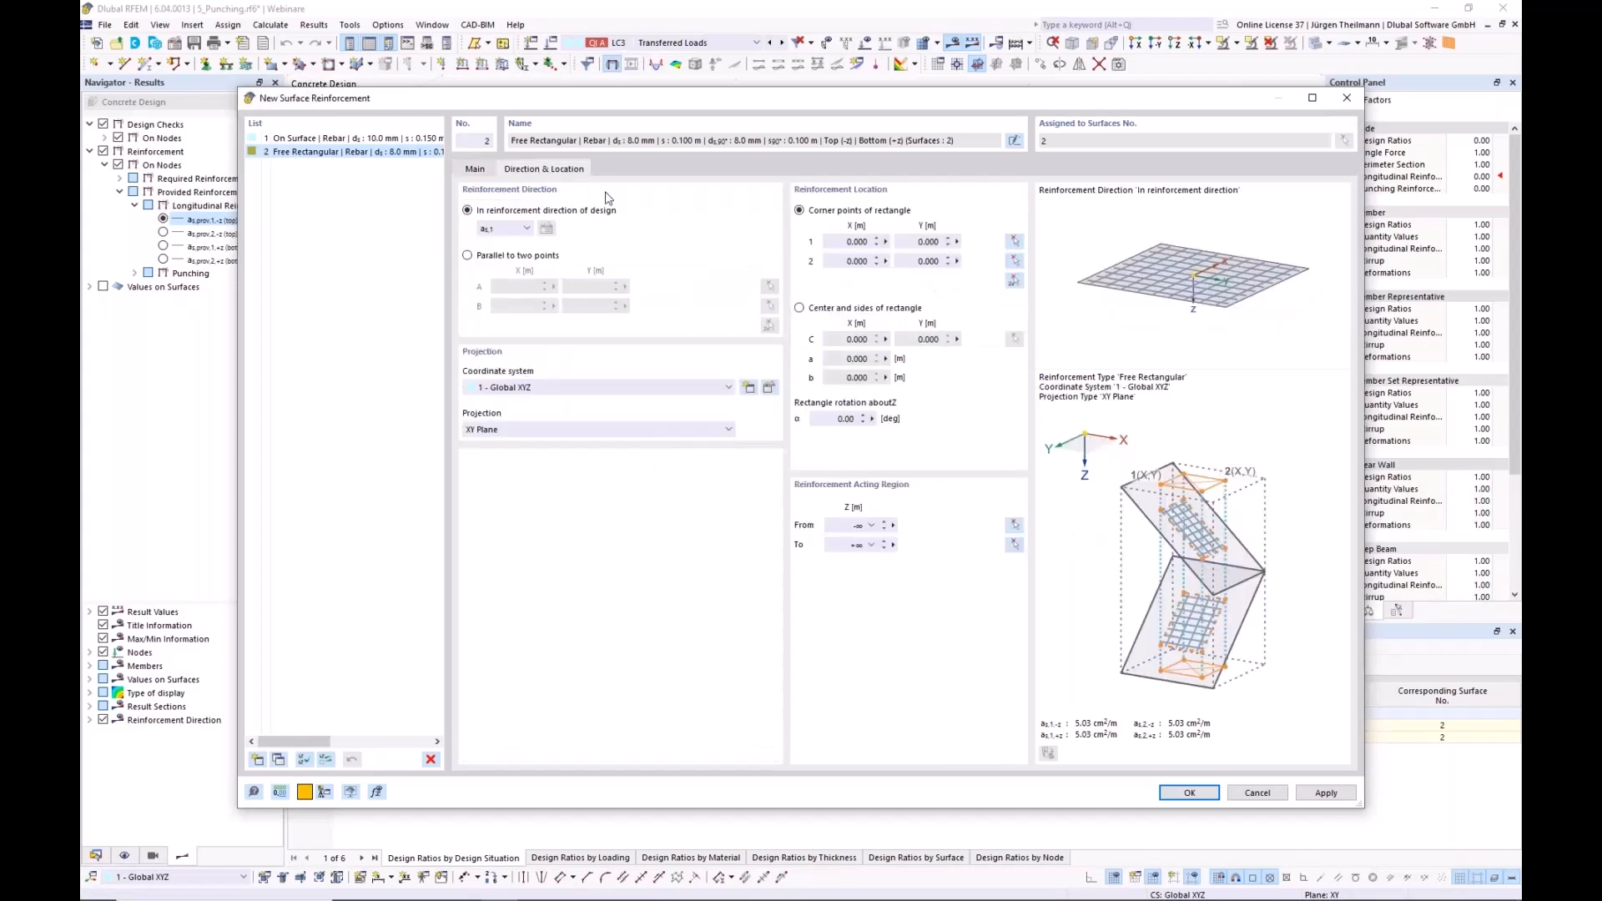
{"action": "left_click", "coordinate": [799, 309]}
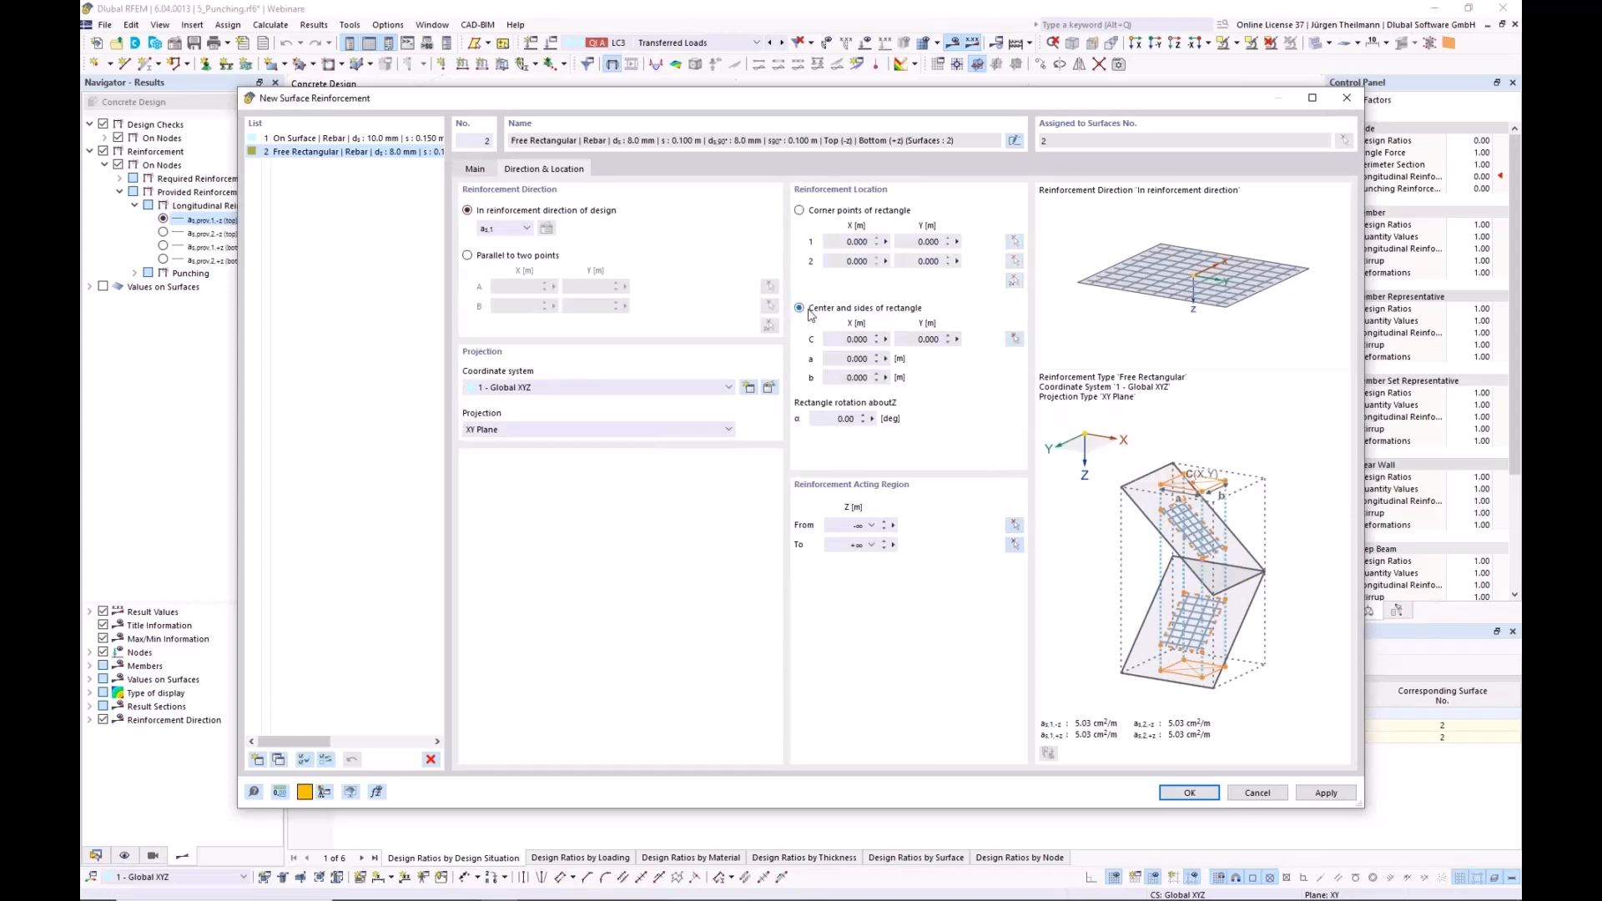
{"action": "left_click", "coordinate": [1015, 339]}
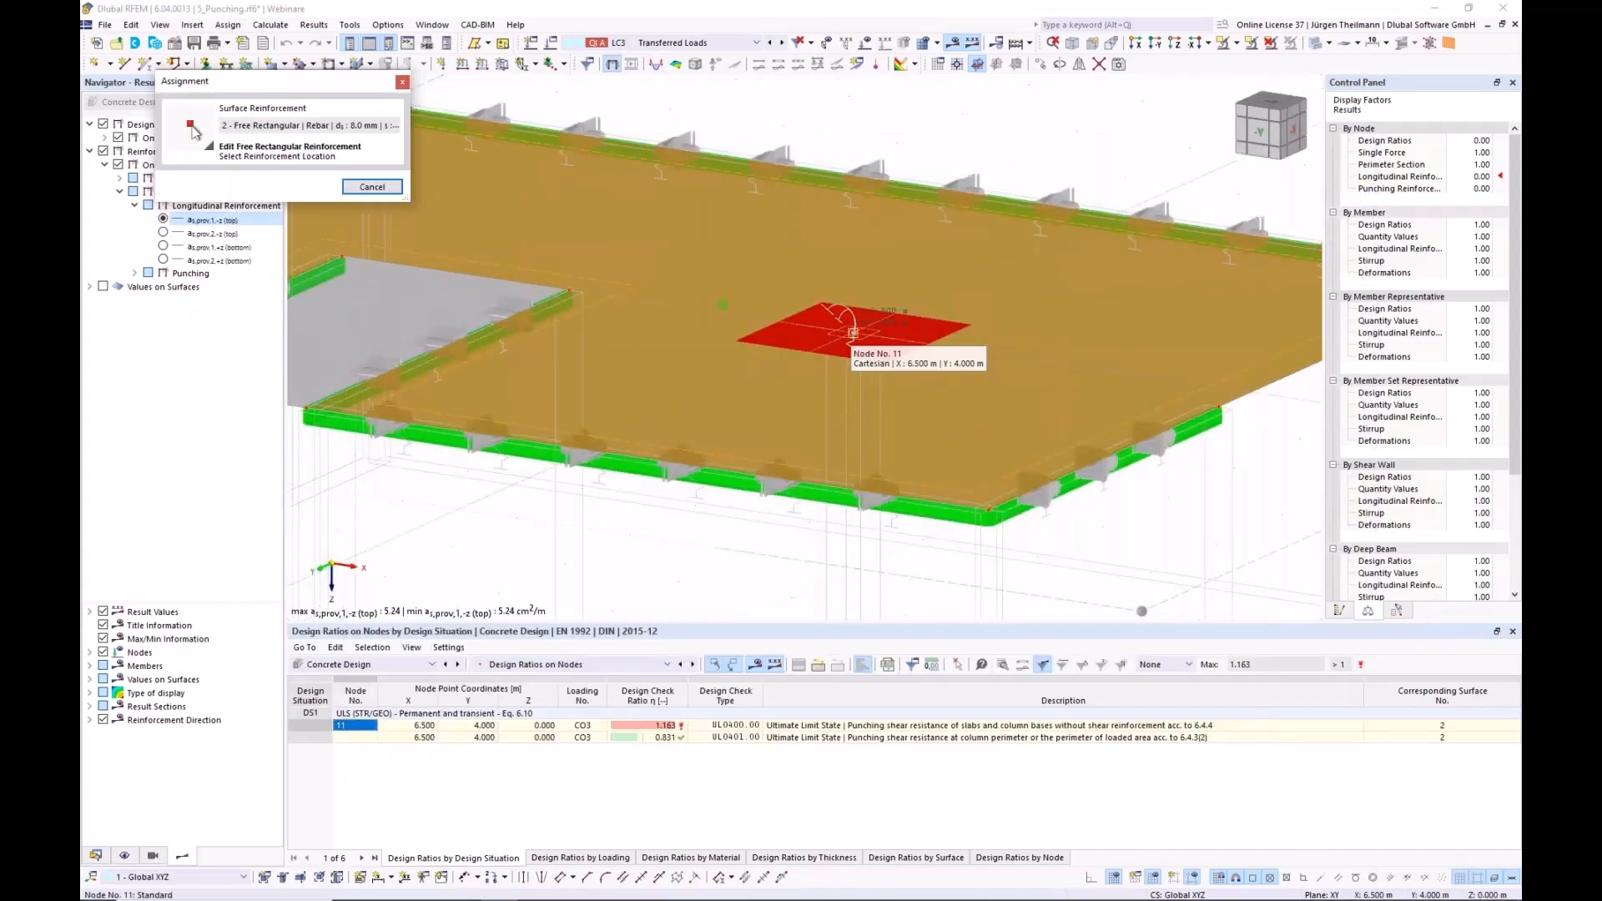
{"action": "left_click", "coordinate": [853, 333]}
{"action": "left_click", "coordinate": [837, 357]}
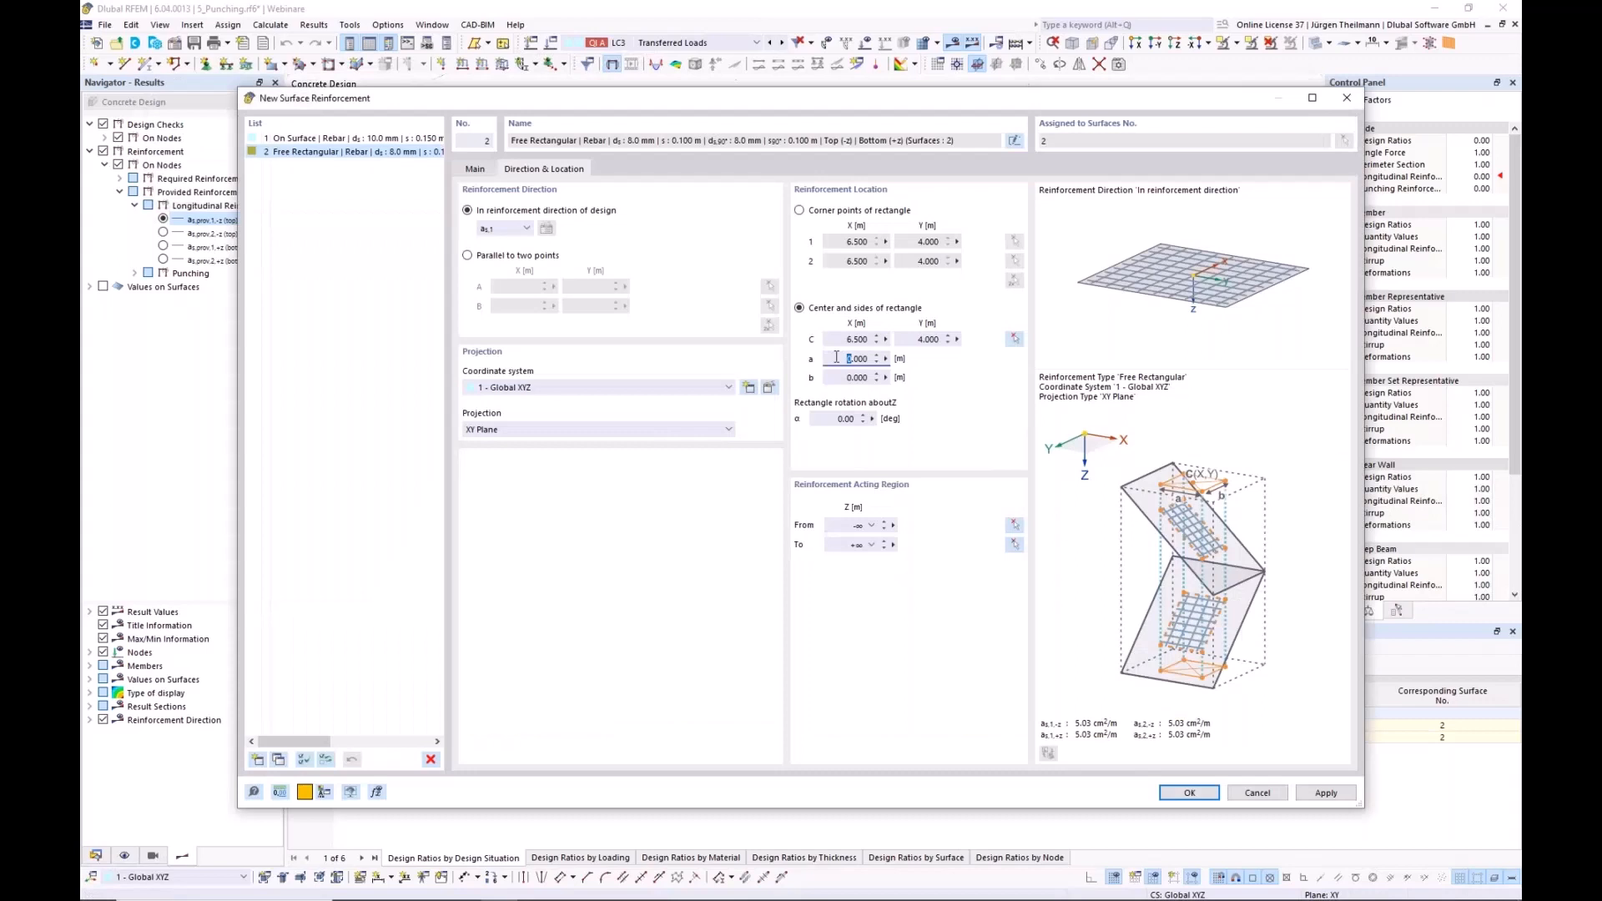
{"action": "left_click", "coordinate": [835, 377]}
{"action": "key", "text": "Tab"}
- Accept the new reinforcement on surface 2, allowing the old concrete design results to be deleted, and run the concrete design
{"action": "left_click", "coordinate": [1210, 797]}
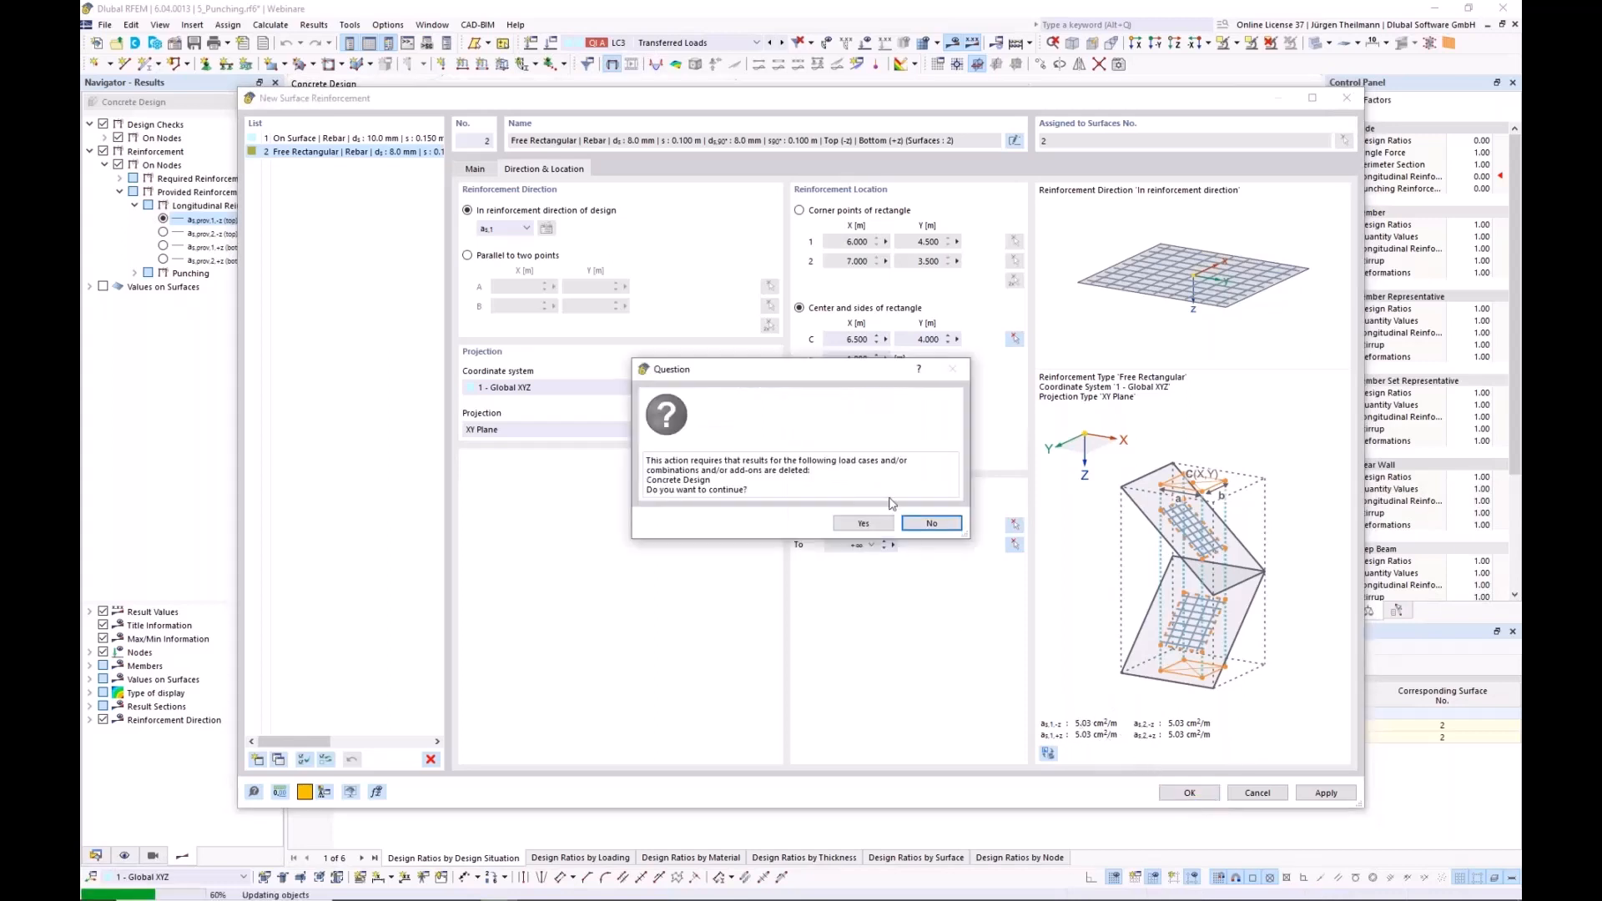
{"action": "left_click", "coordinate": [872, 525]}
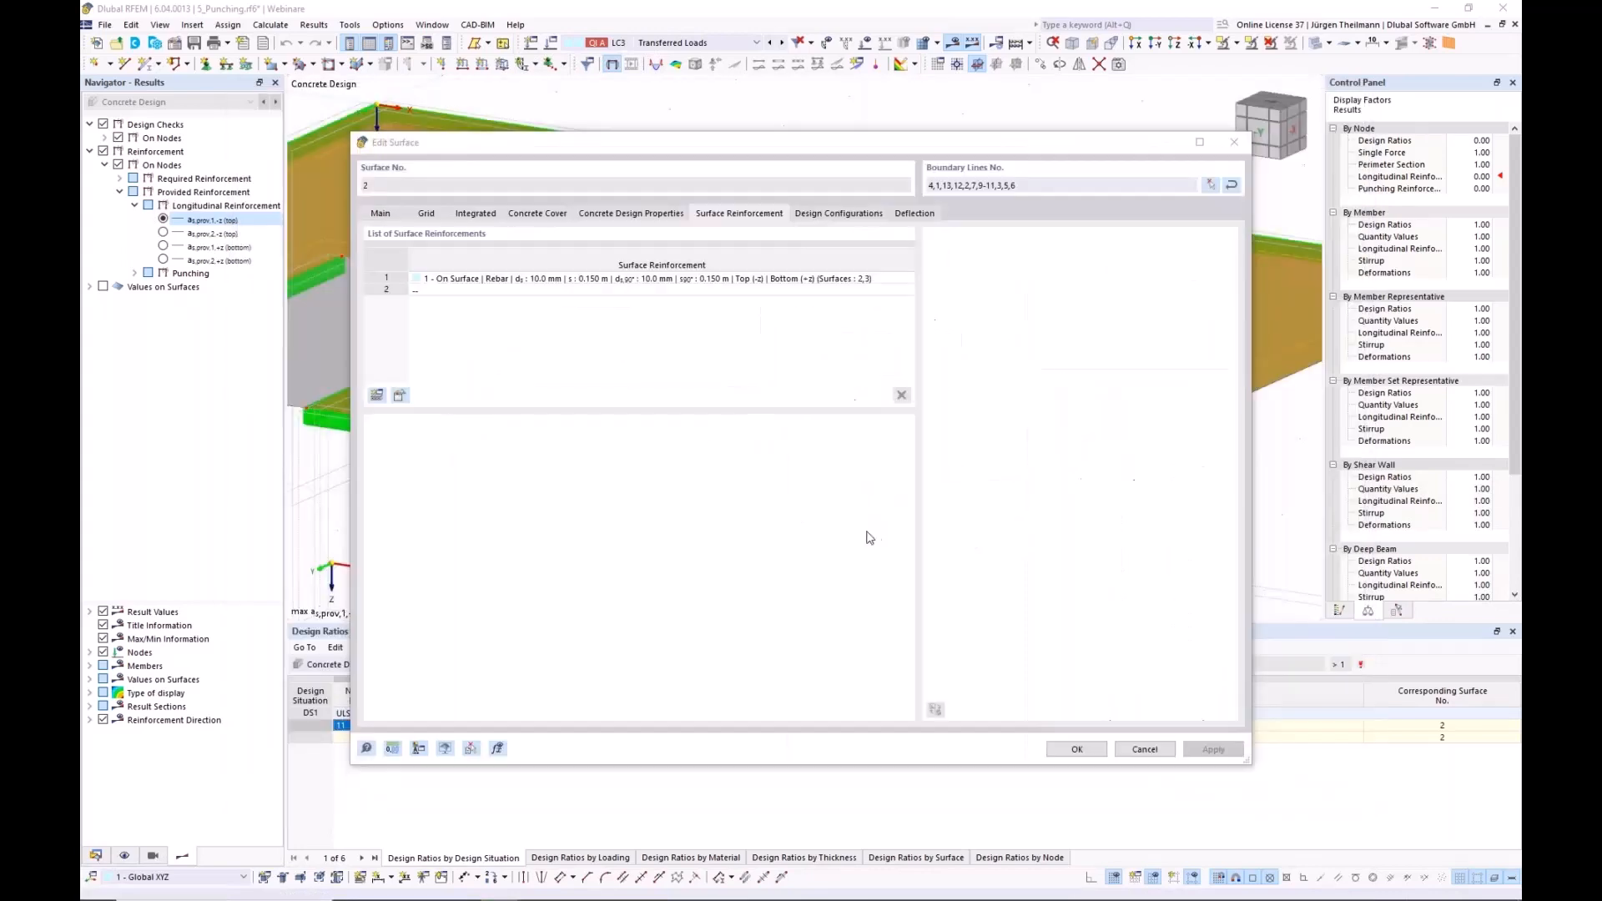
{"action": "left_click", "coordinate": [1077, 750]}
{"action": "left_click", "coordinate": [754, 665]}
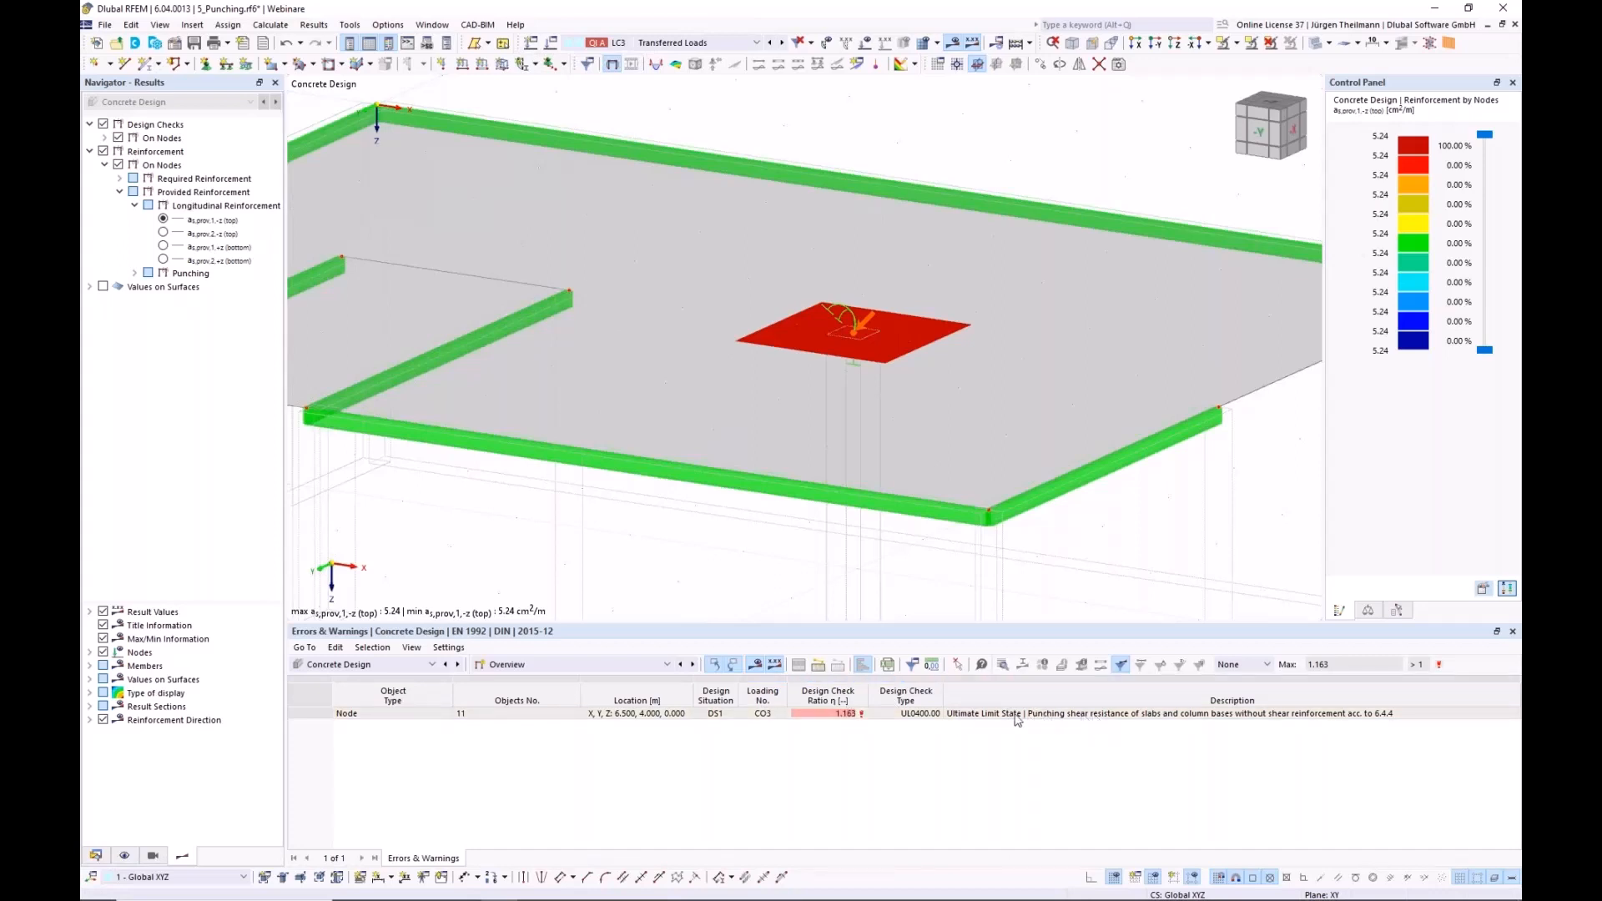
- Examine the provided longitudinal reinforcement inside the critical section in the punching design check details of node 11, including the required reinforcement lengths
{"action": "left_click", "coordinate": [1128, 723]}
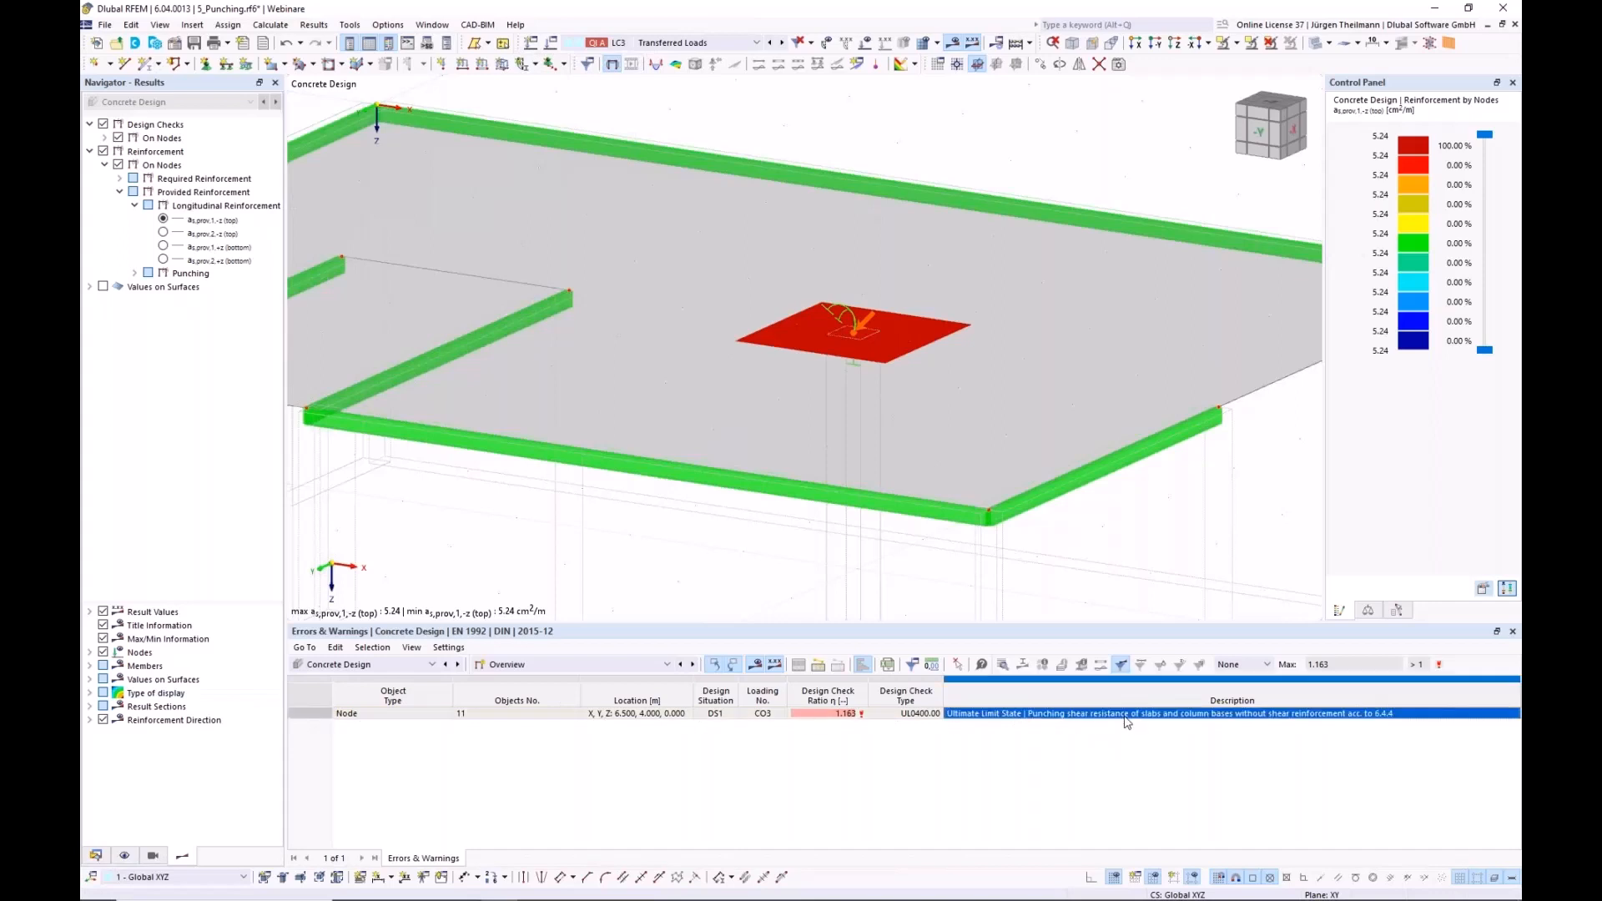
{"action": "double_click", "coordinate": [1127, 722]}
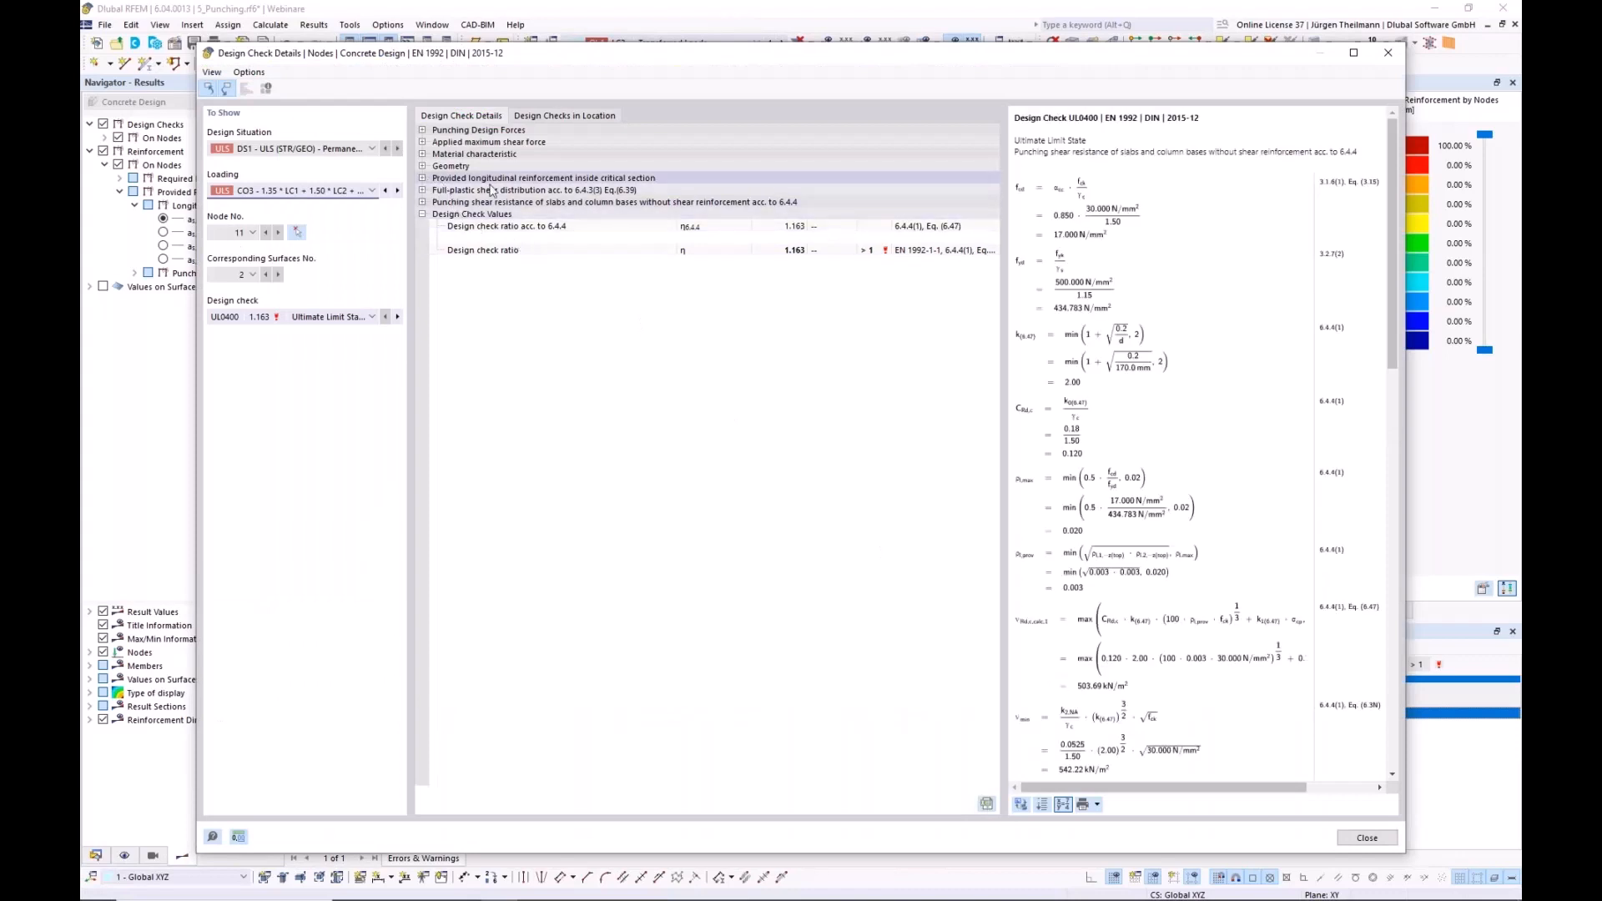
{"action": "left_click", "coordinate": [423, 178]}
{"action": "left_click", "coordinate": [423, 178]}
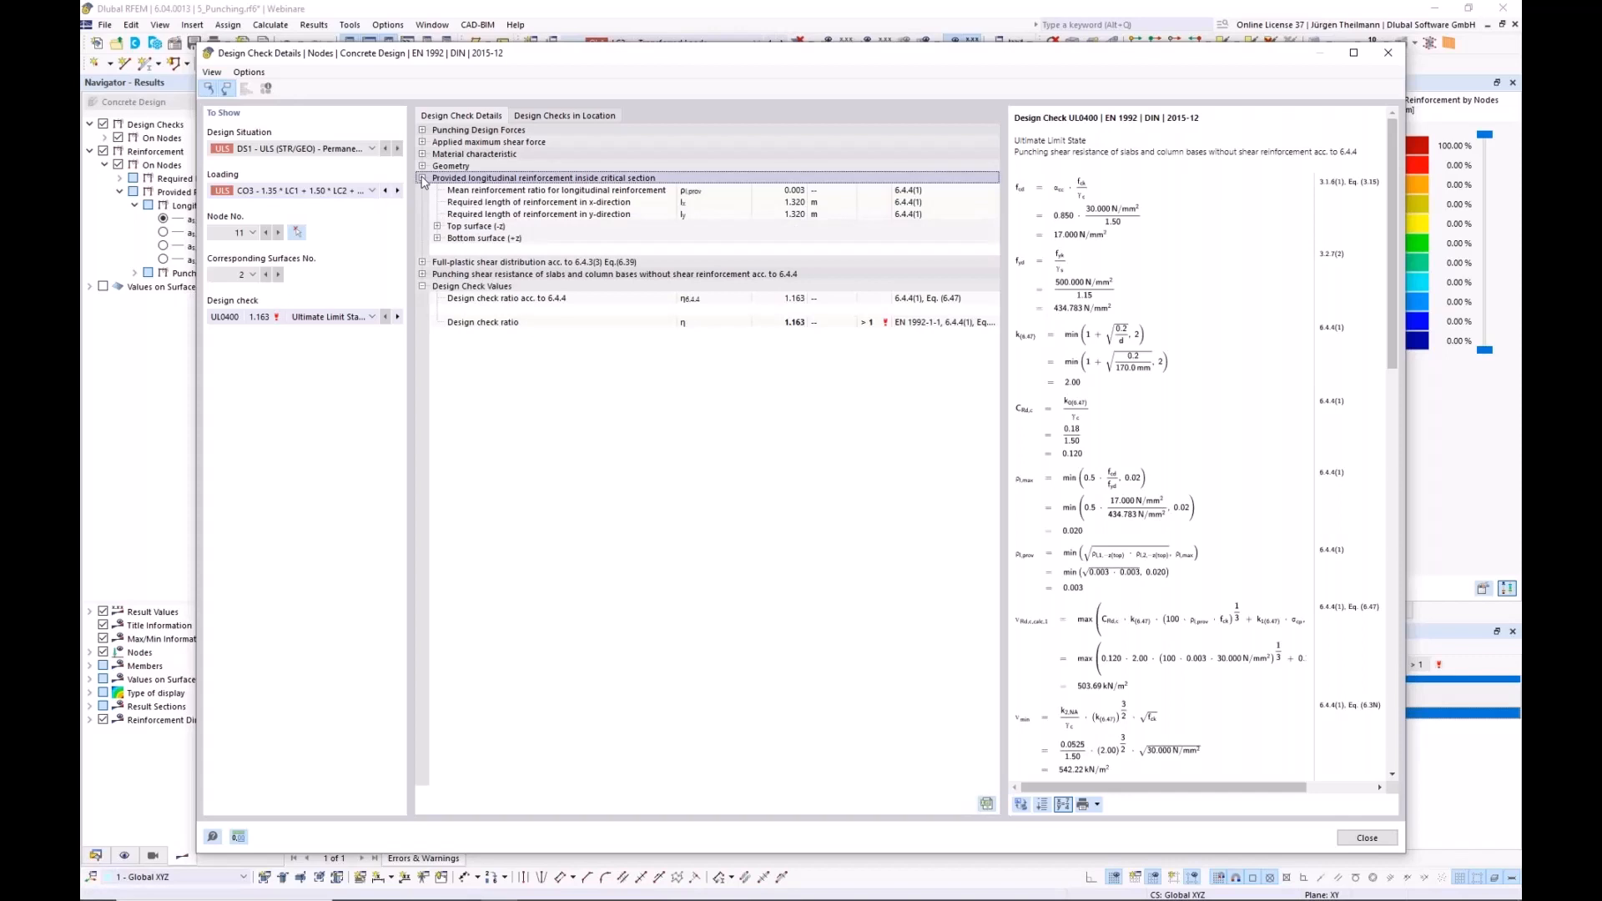
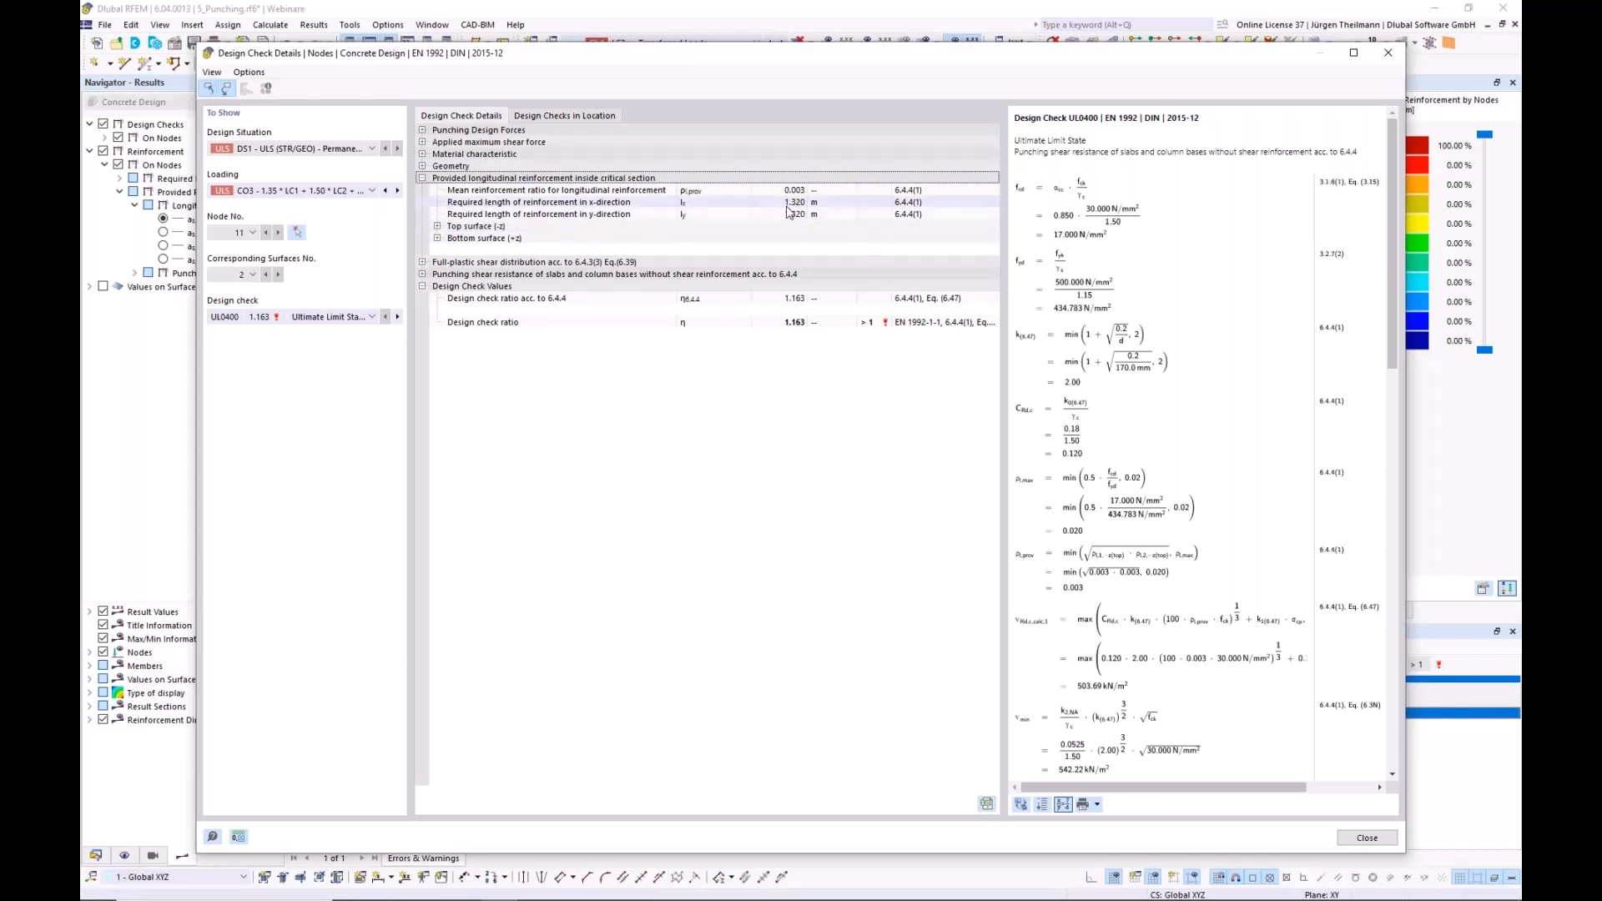
{"action": "left_click", "coordinate": [1367, 838]}
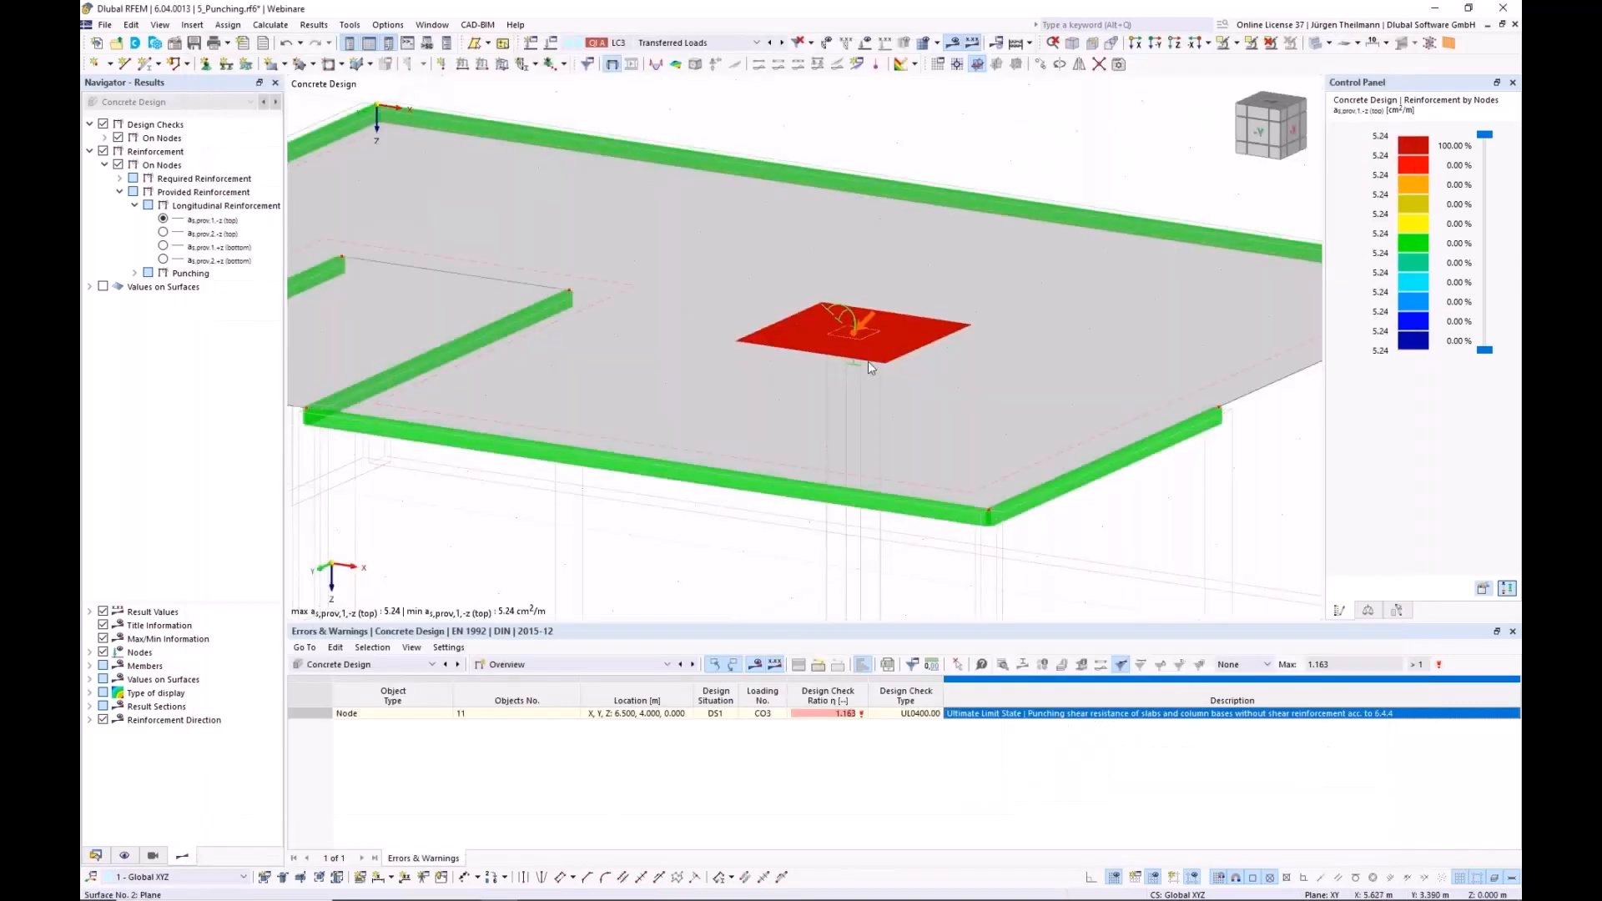
- Edit the free rectangular reinforcement of surface 2 so that both rectangle sides a and b are 1.350 m
{"action": "double_click", "coordinate": [631, 291]}
{"action": "left_click", "coordinate": [743, 213]}
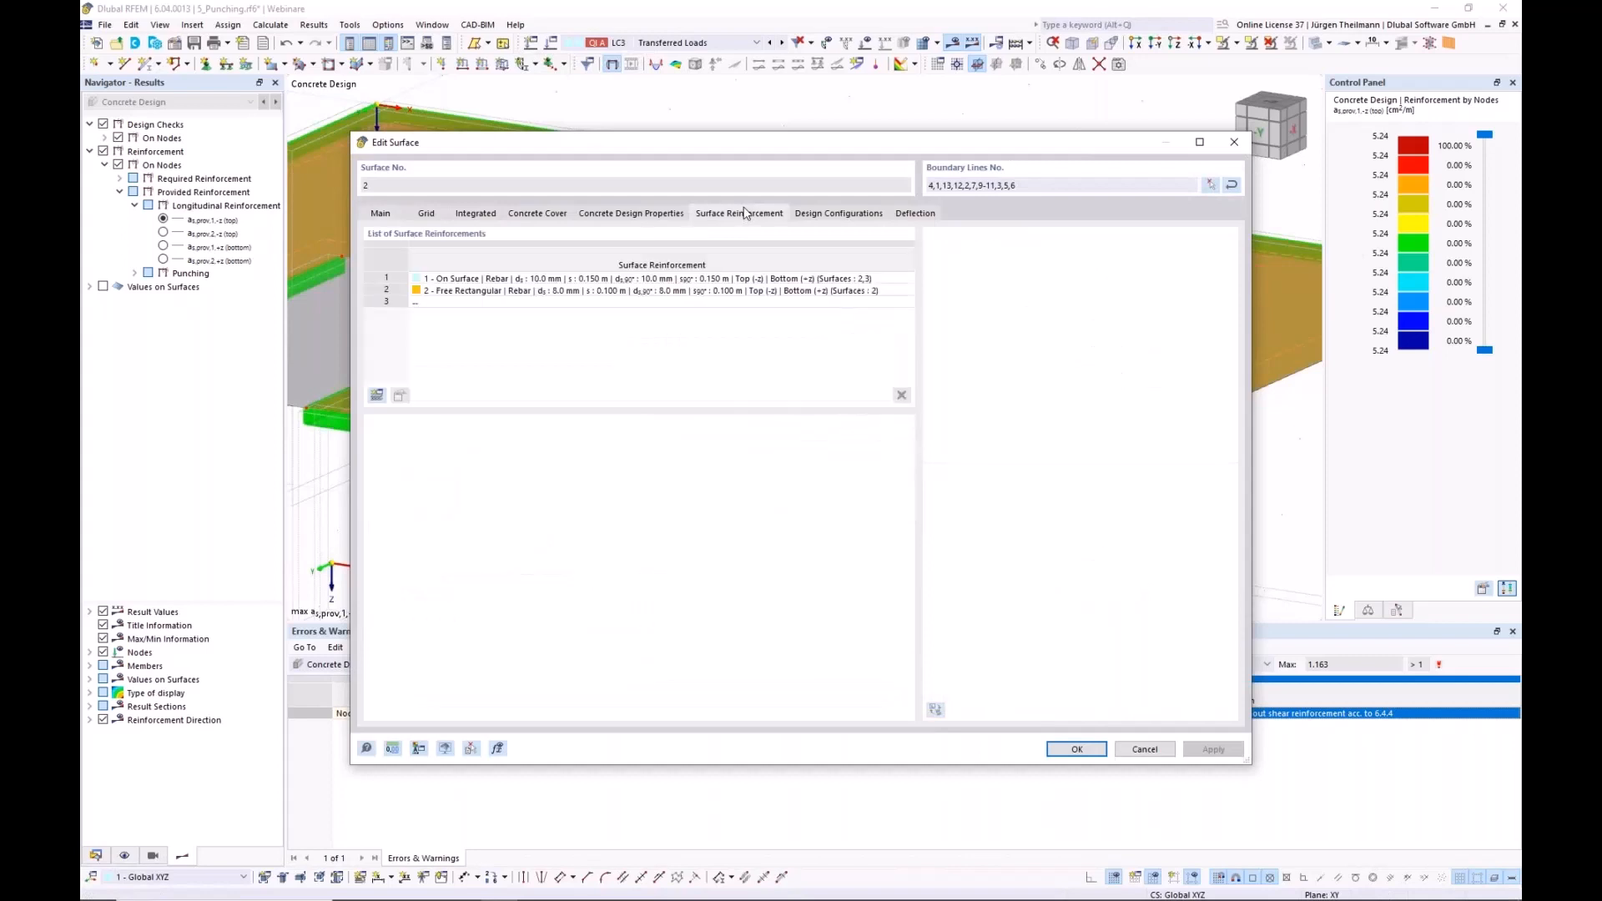
{"action": "left_click", "coordinate": [421, 292]}
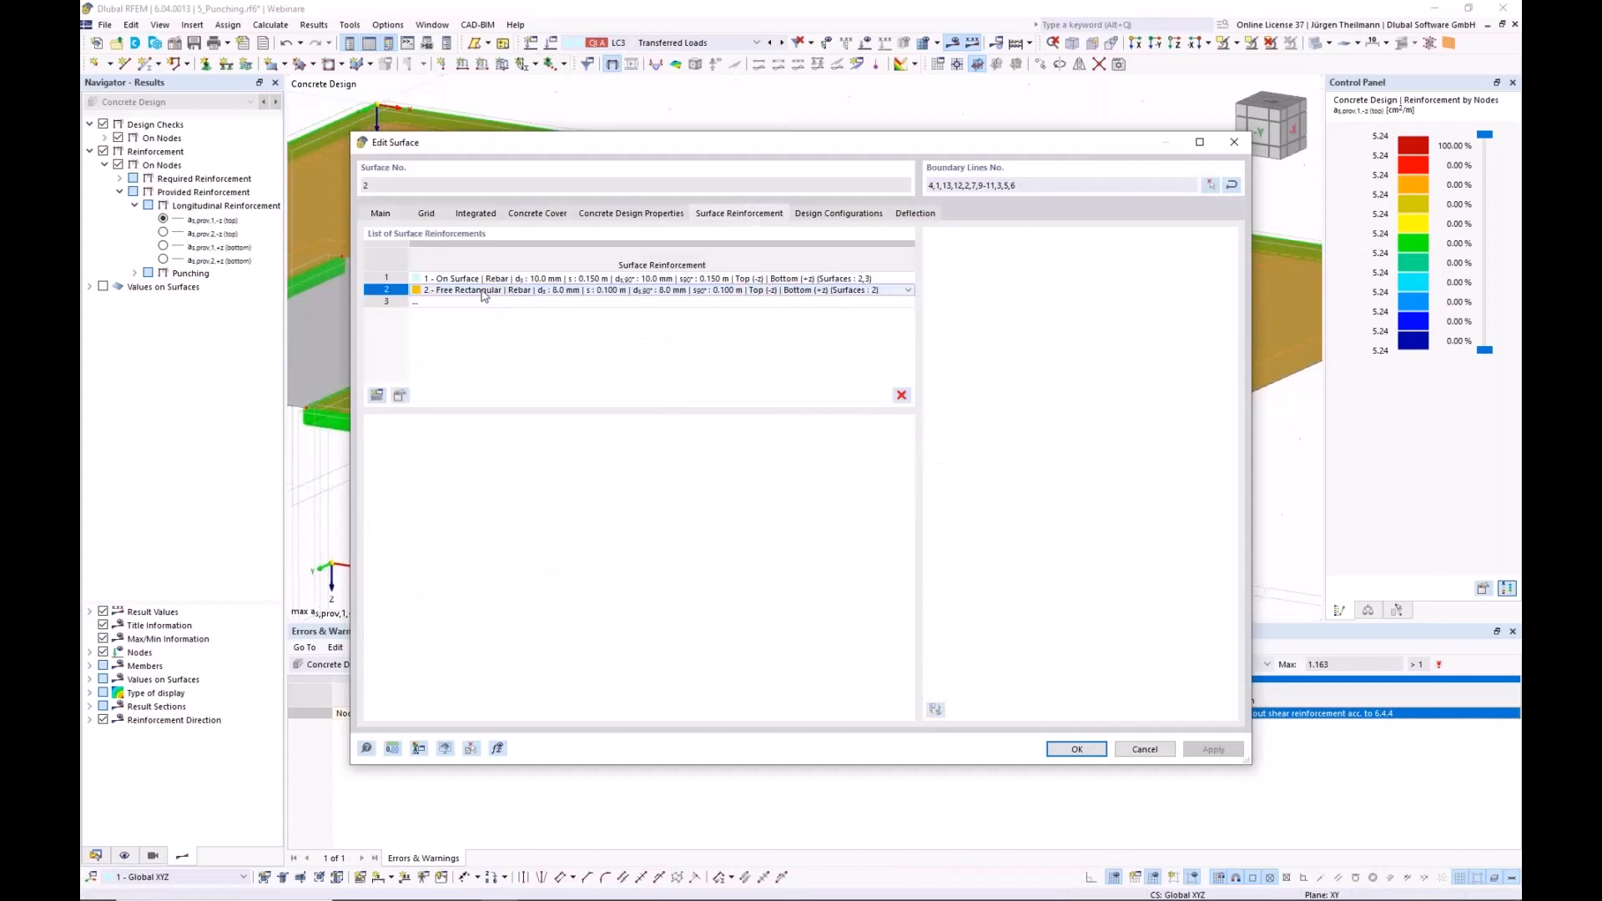
{"action": "left_click", "coordinate": [400, 396]}
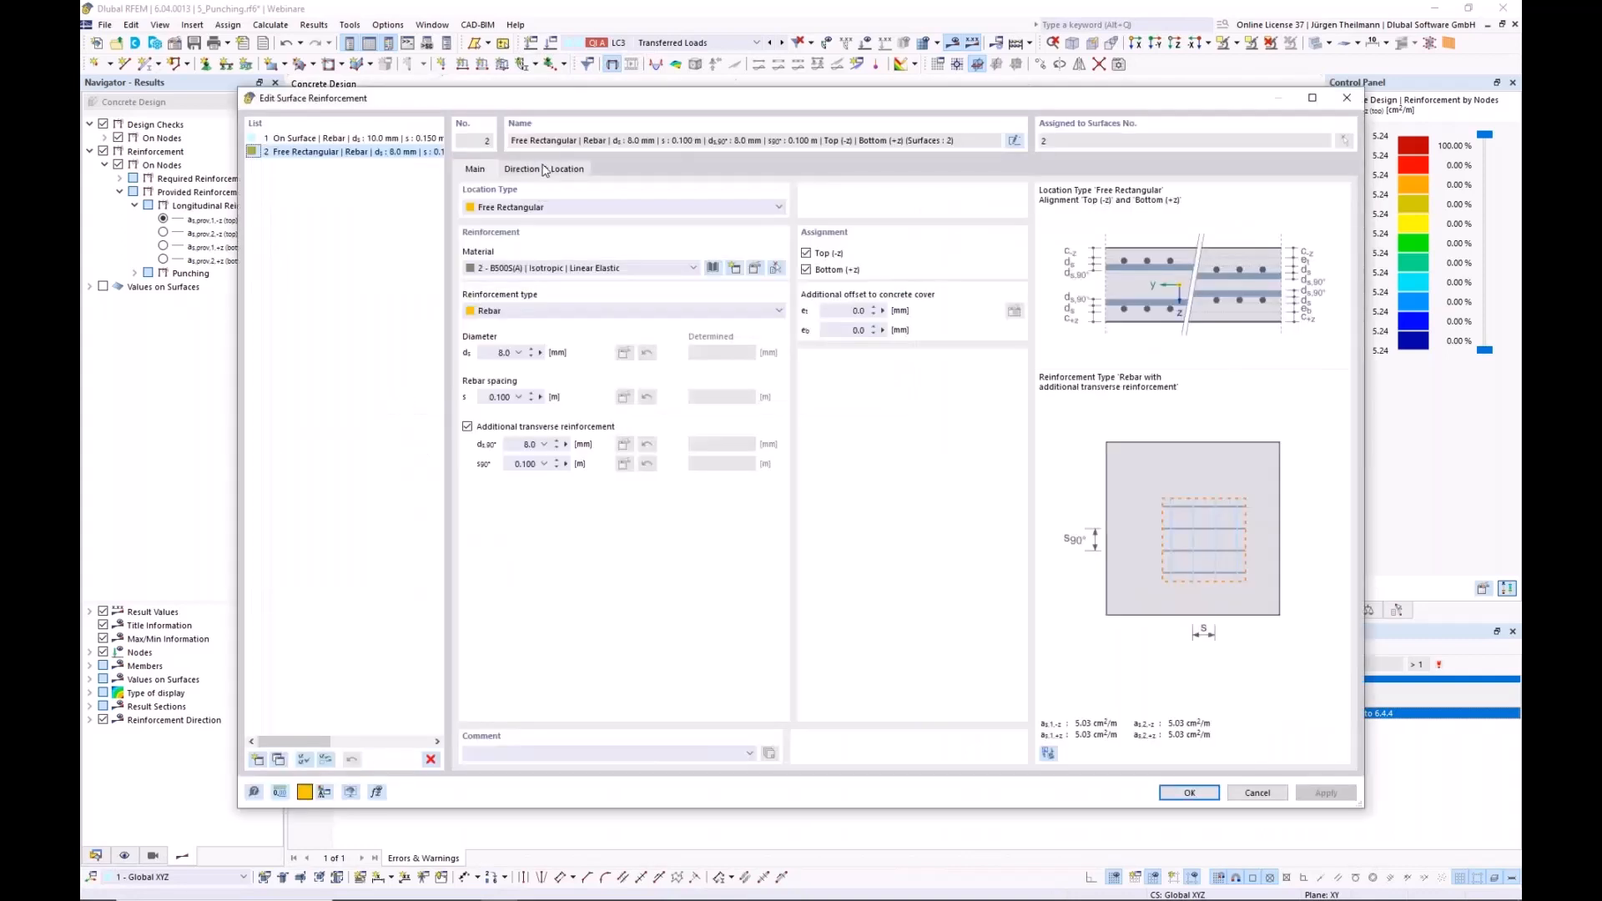
{"action": "left_click", "coordinate": [574, 170]}
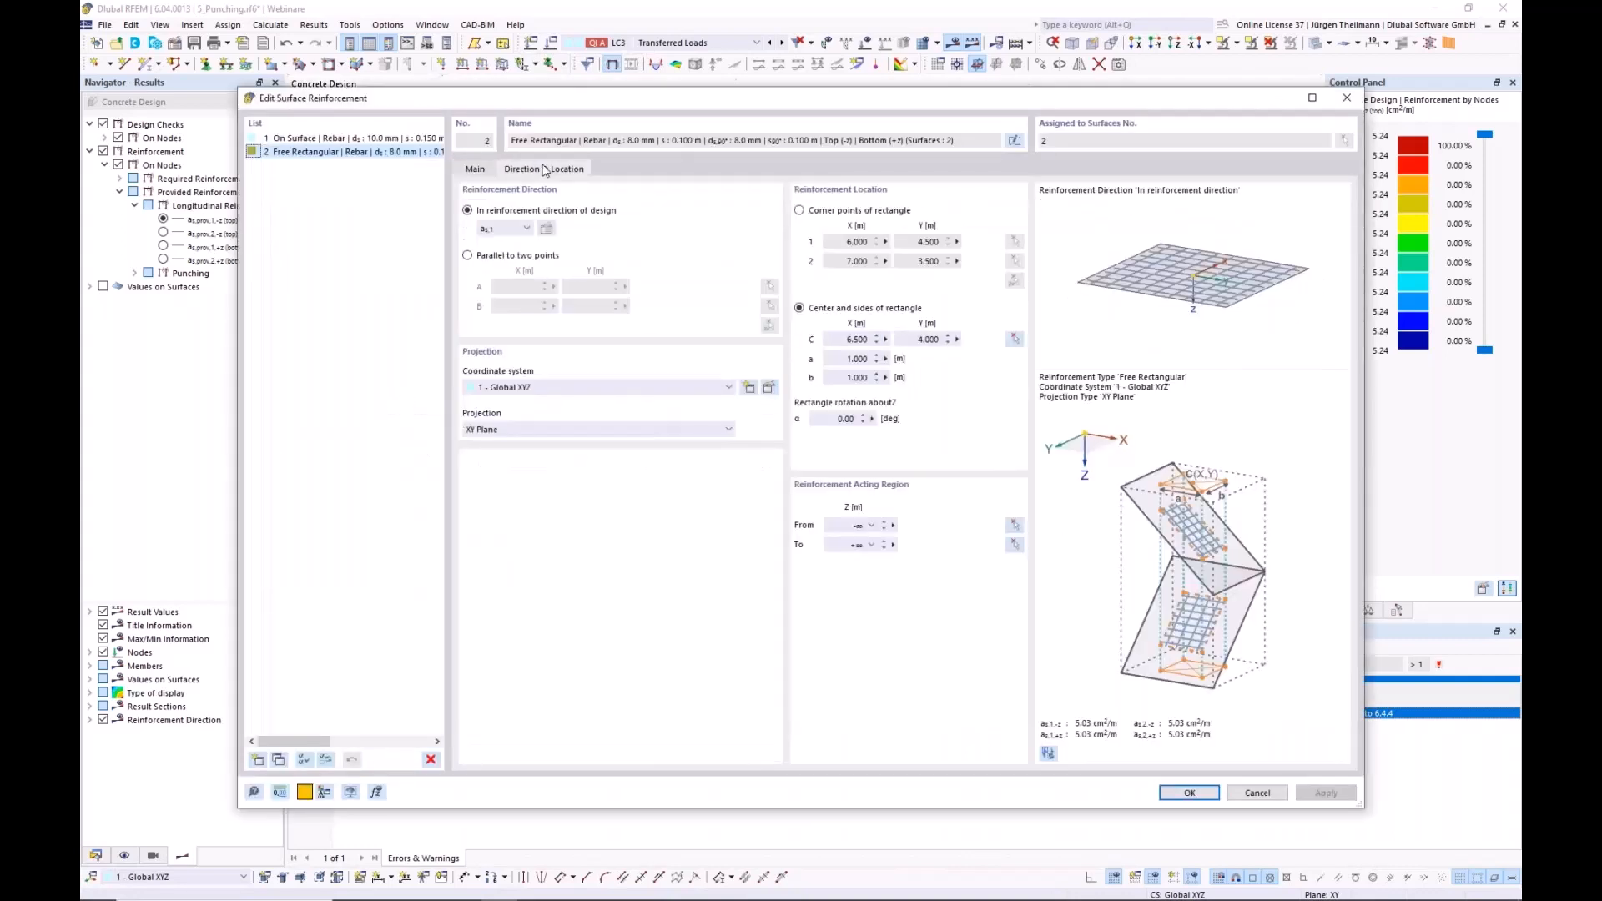
{"action": "left_click", "coordinate": [856, 358]}
{"action": "key", "text": "Tab"}
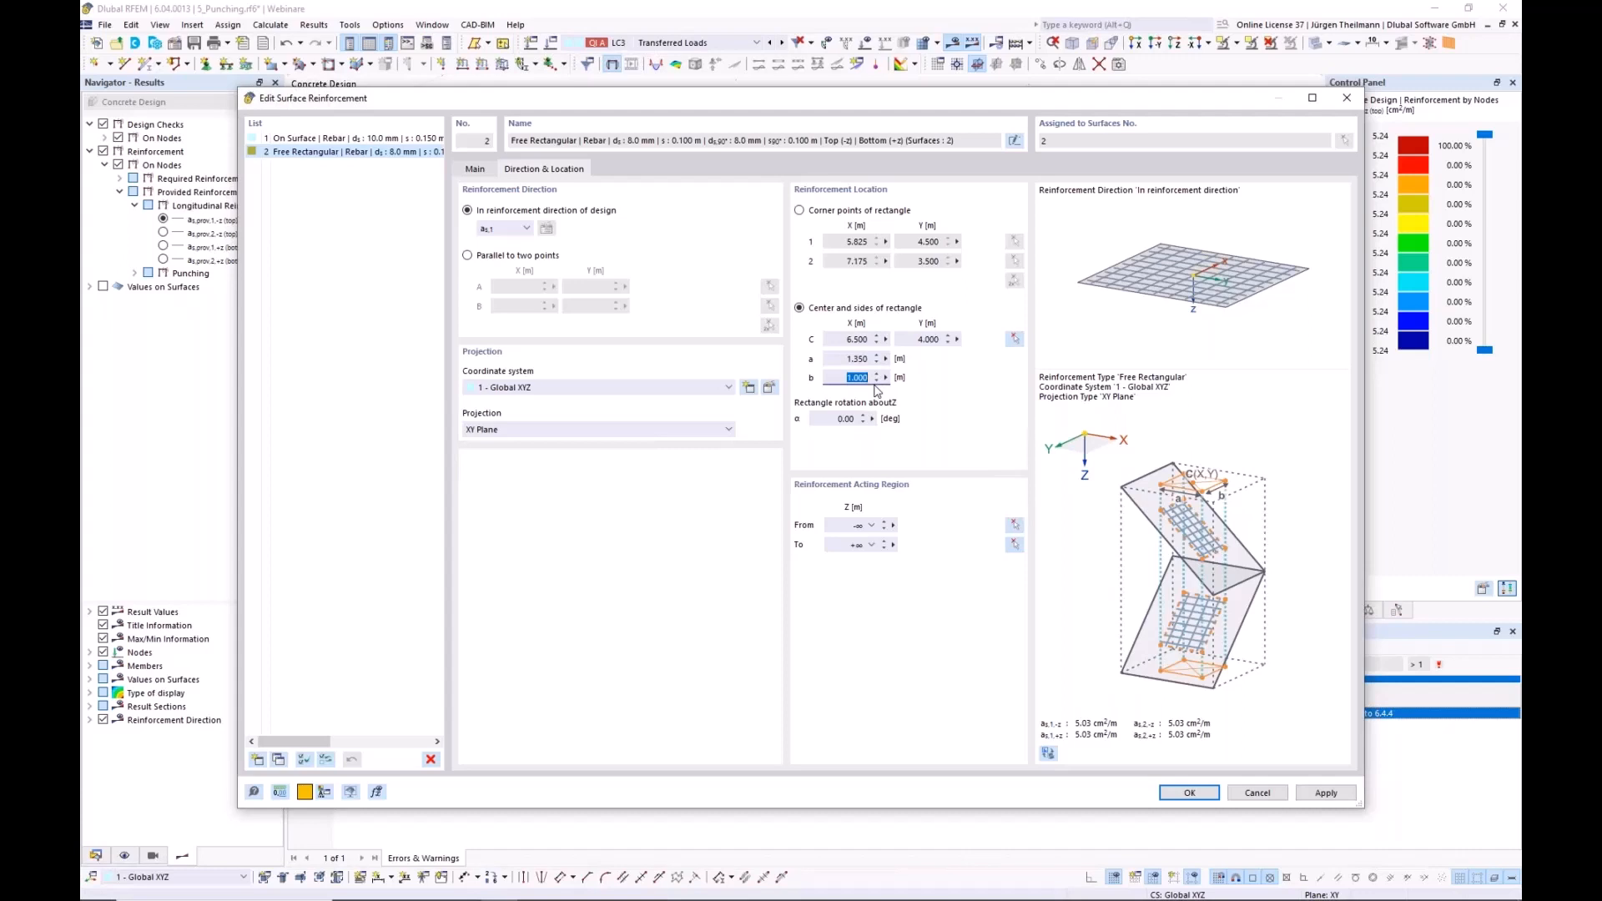
{"action": "type", "text": "1.35"}
{"action": "key", "text": "Tab"}
- Apply the enlarged reinforcement rectangle to surface 2, agree to delete the outdated results, and recalculate the concrete design
{"action": "left_click", "coordinate": [1182, 800]}
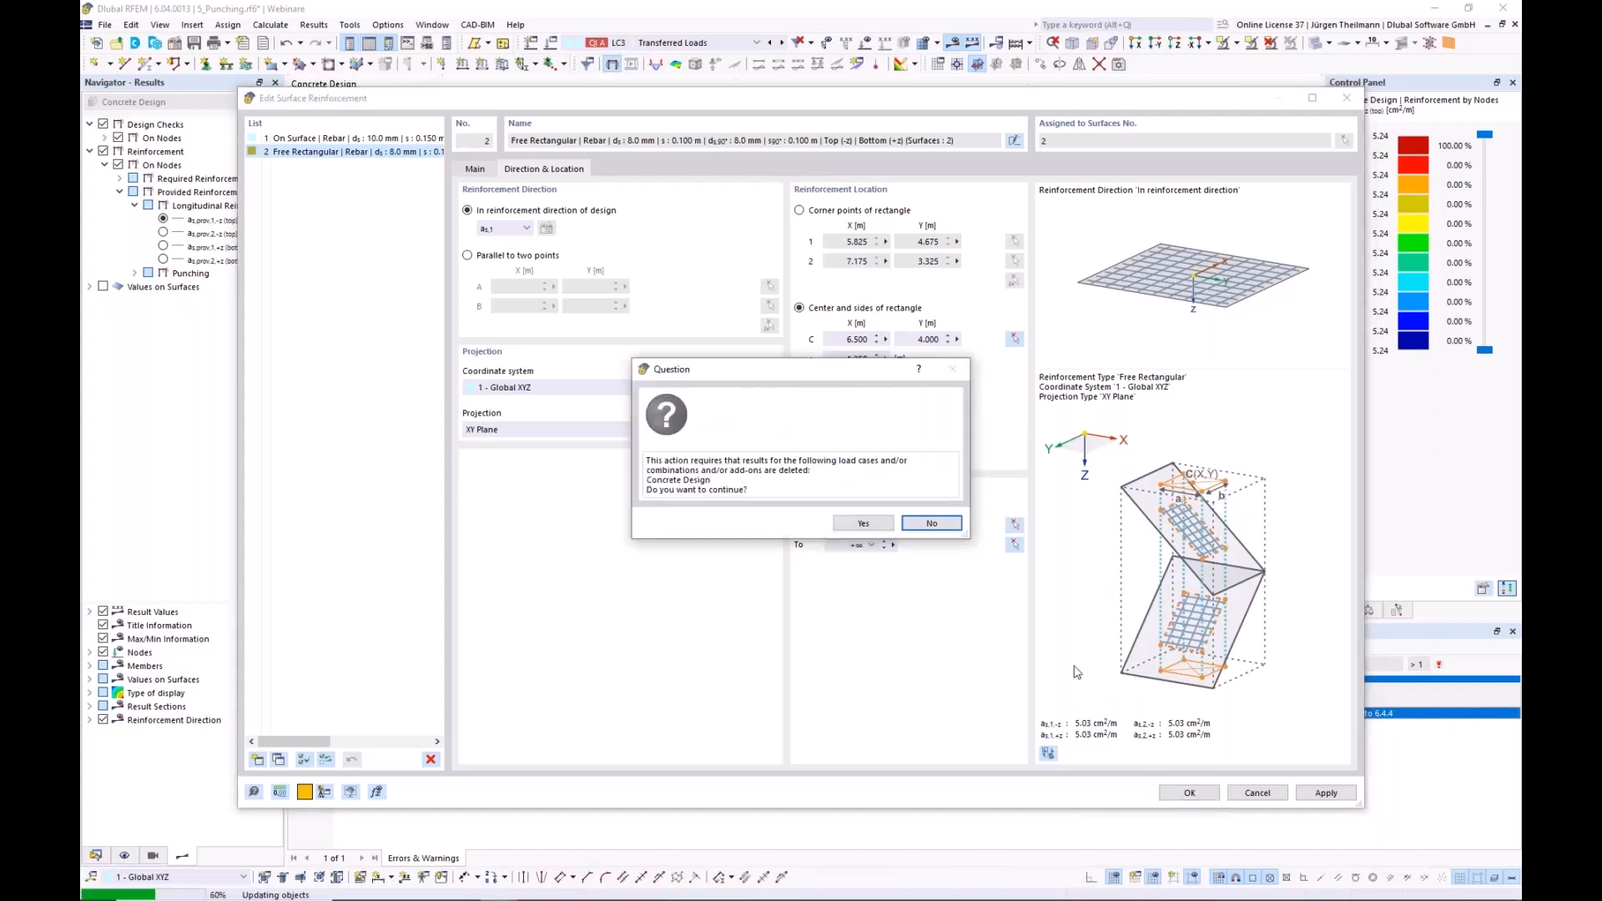
{"action": "left_click", "coordinate": [853, 528]}
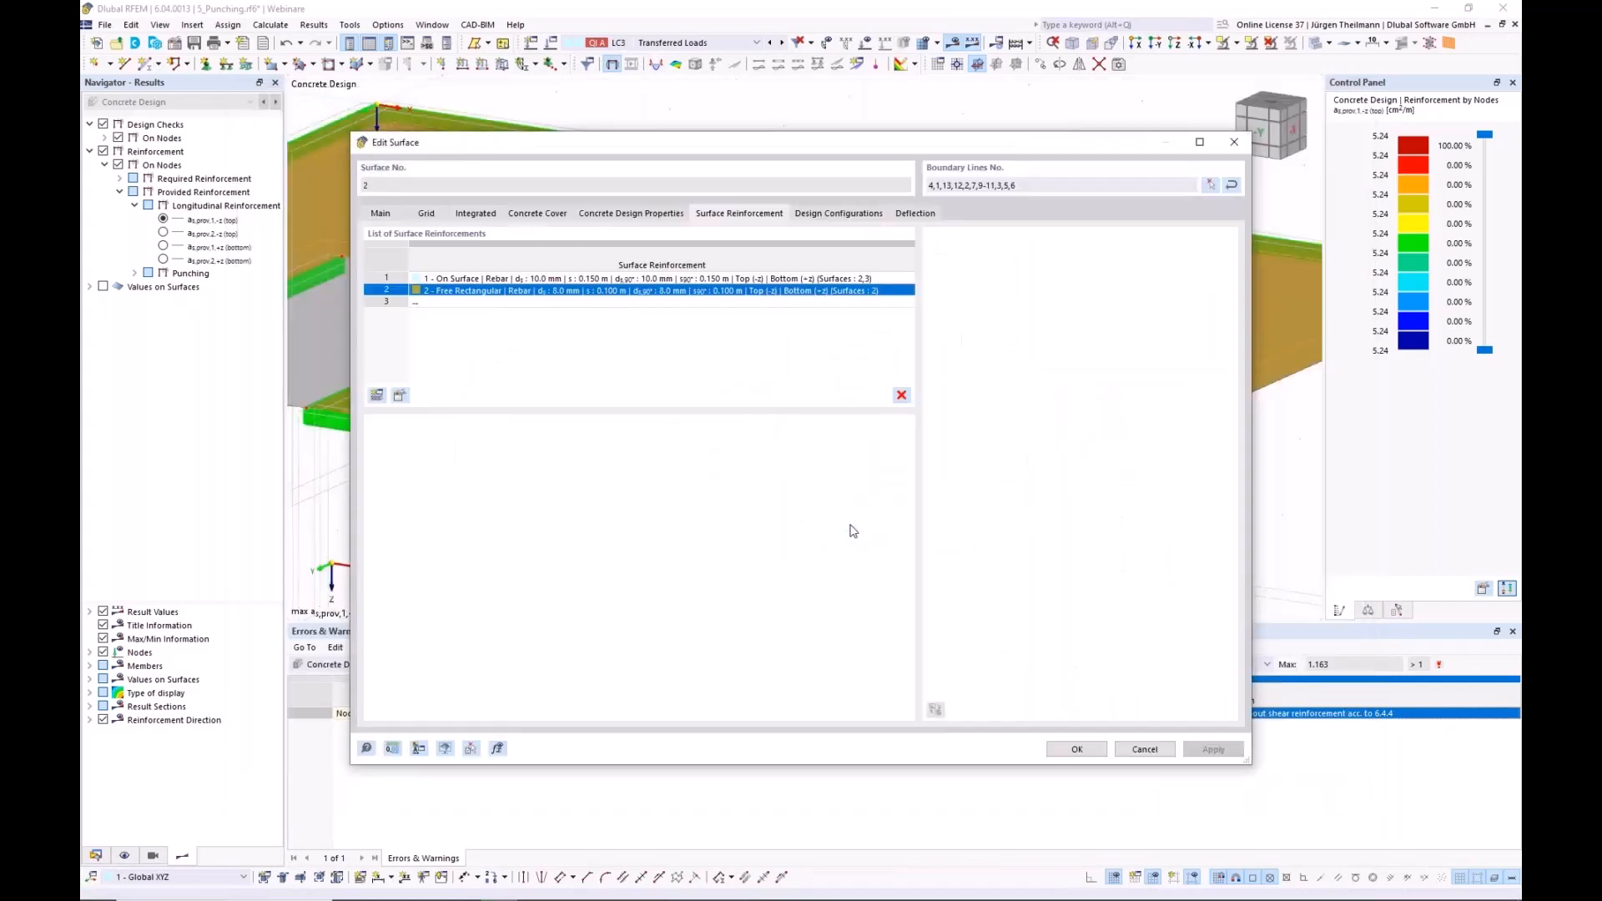
{"action": "left_click", "coordinate": [1099, 754]}
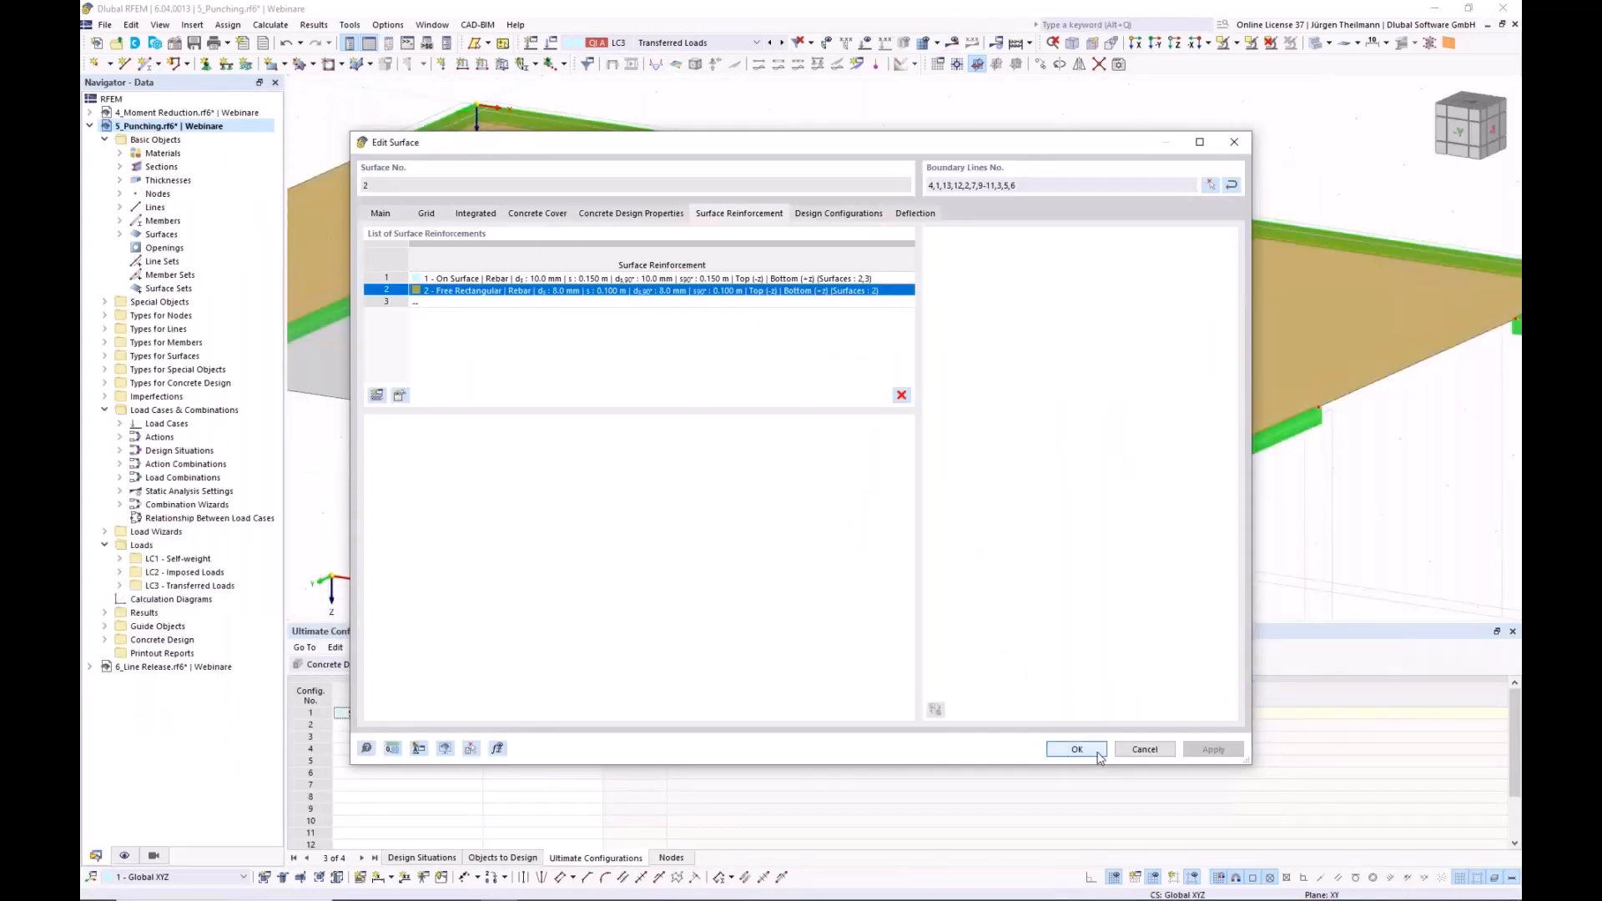
{"action": "left_click", "coordinate": [755, 665]}
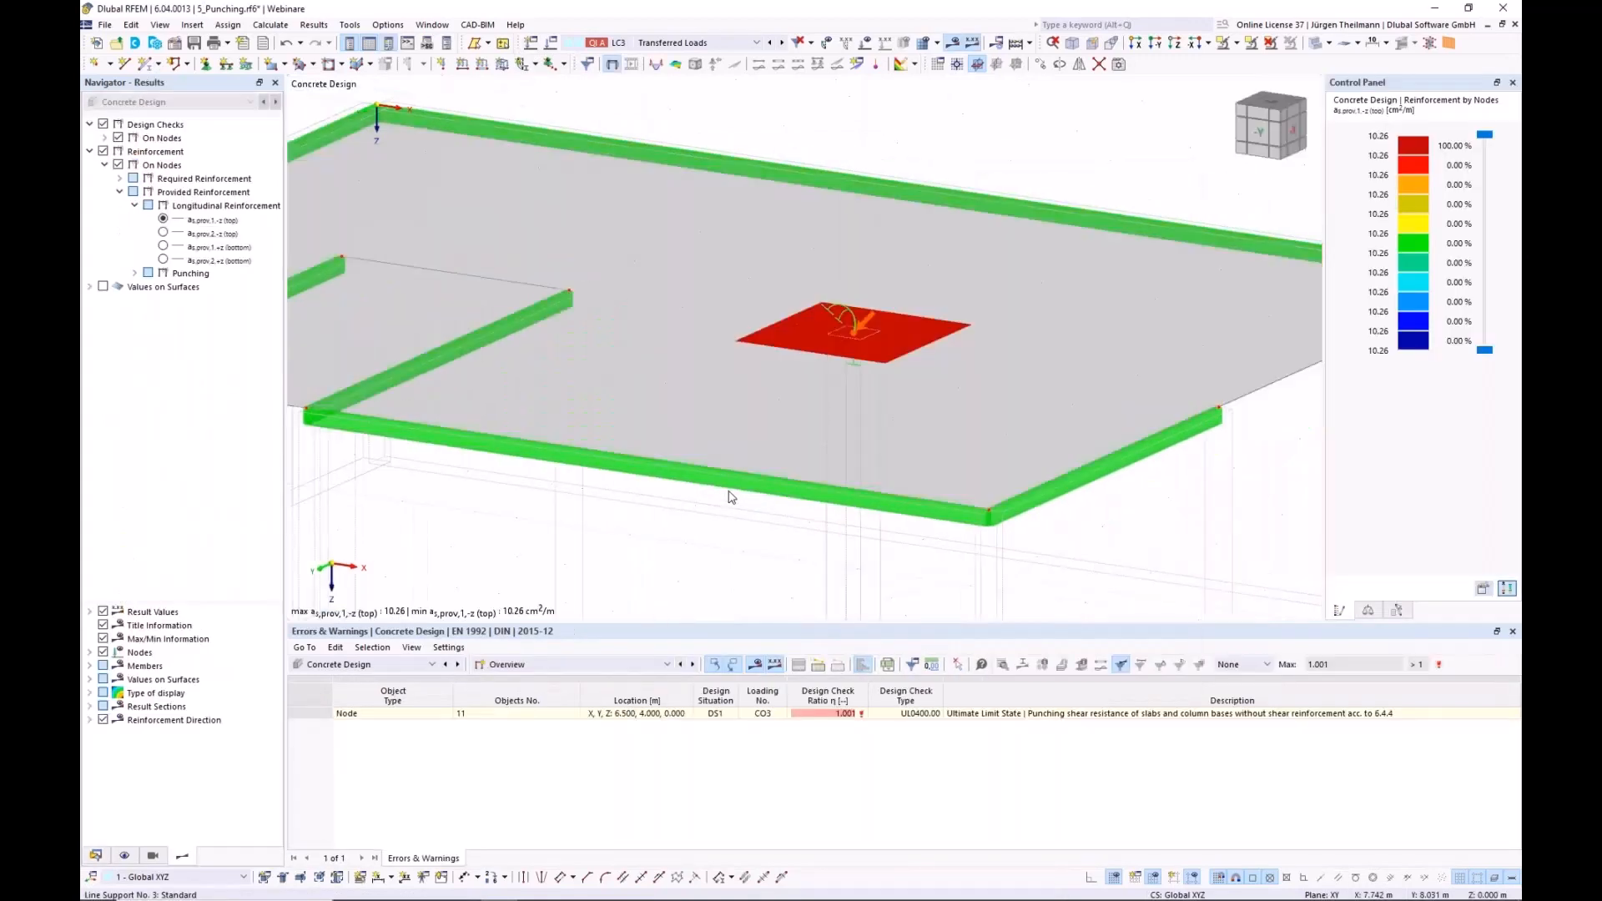
- With the FE mesh displayed on the slab, set the target length of finite elements to 1 m and rerun the concrete design
{"action": "left_click", "coordinate": [733, 499]}
{"action": "left_click", "coordinate": [921, 42]}
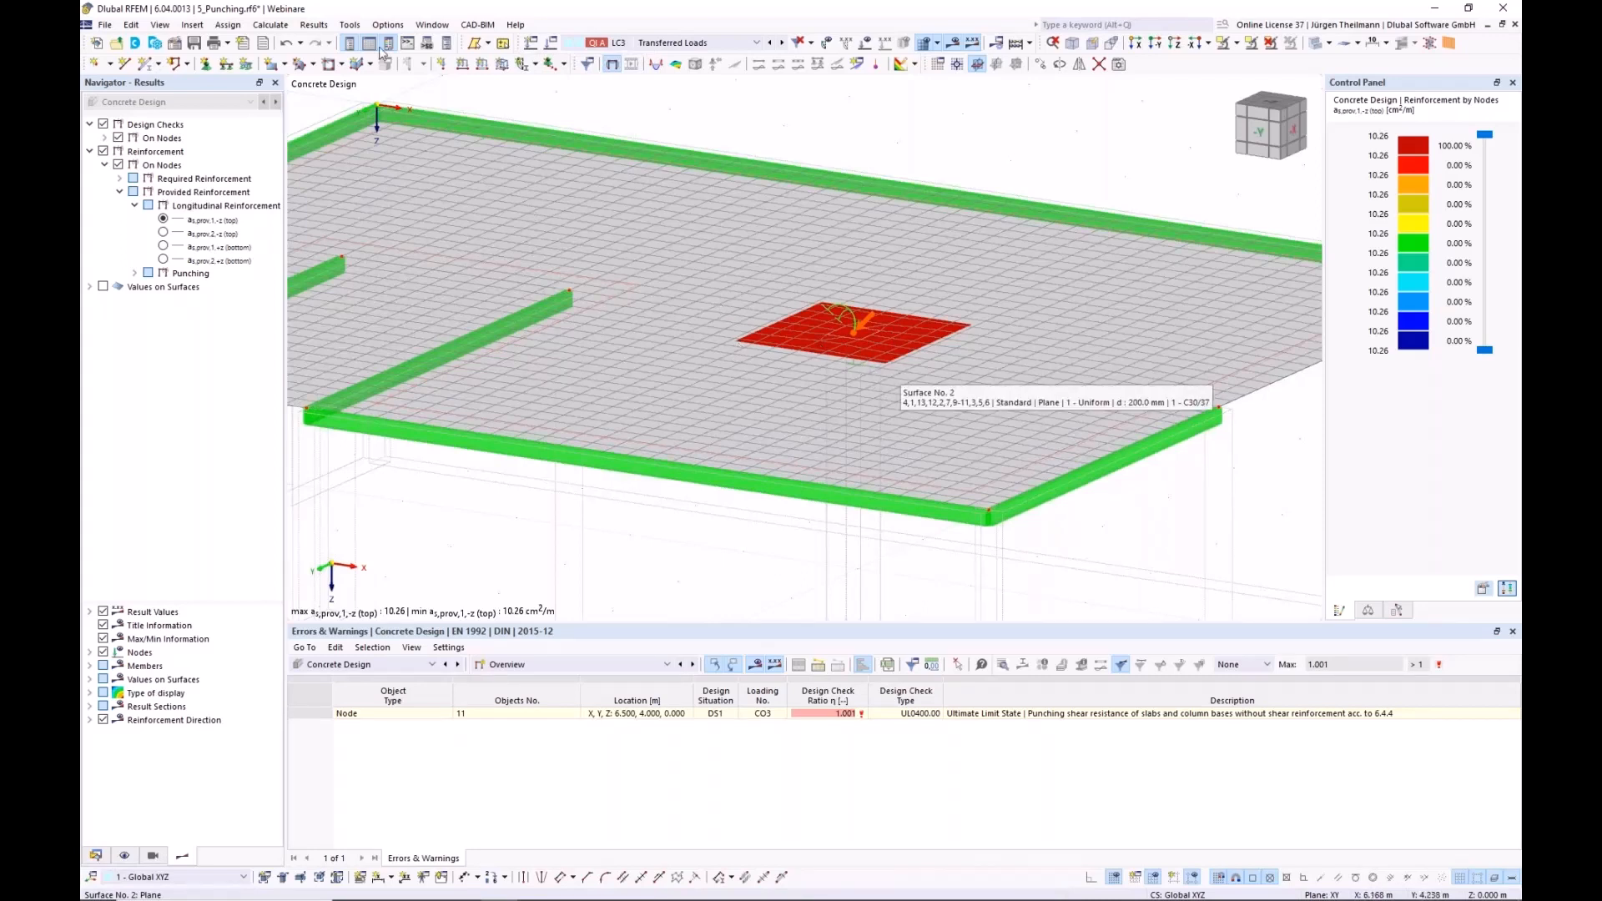
{"action": "left_click", "coordinate": [288, 25]}
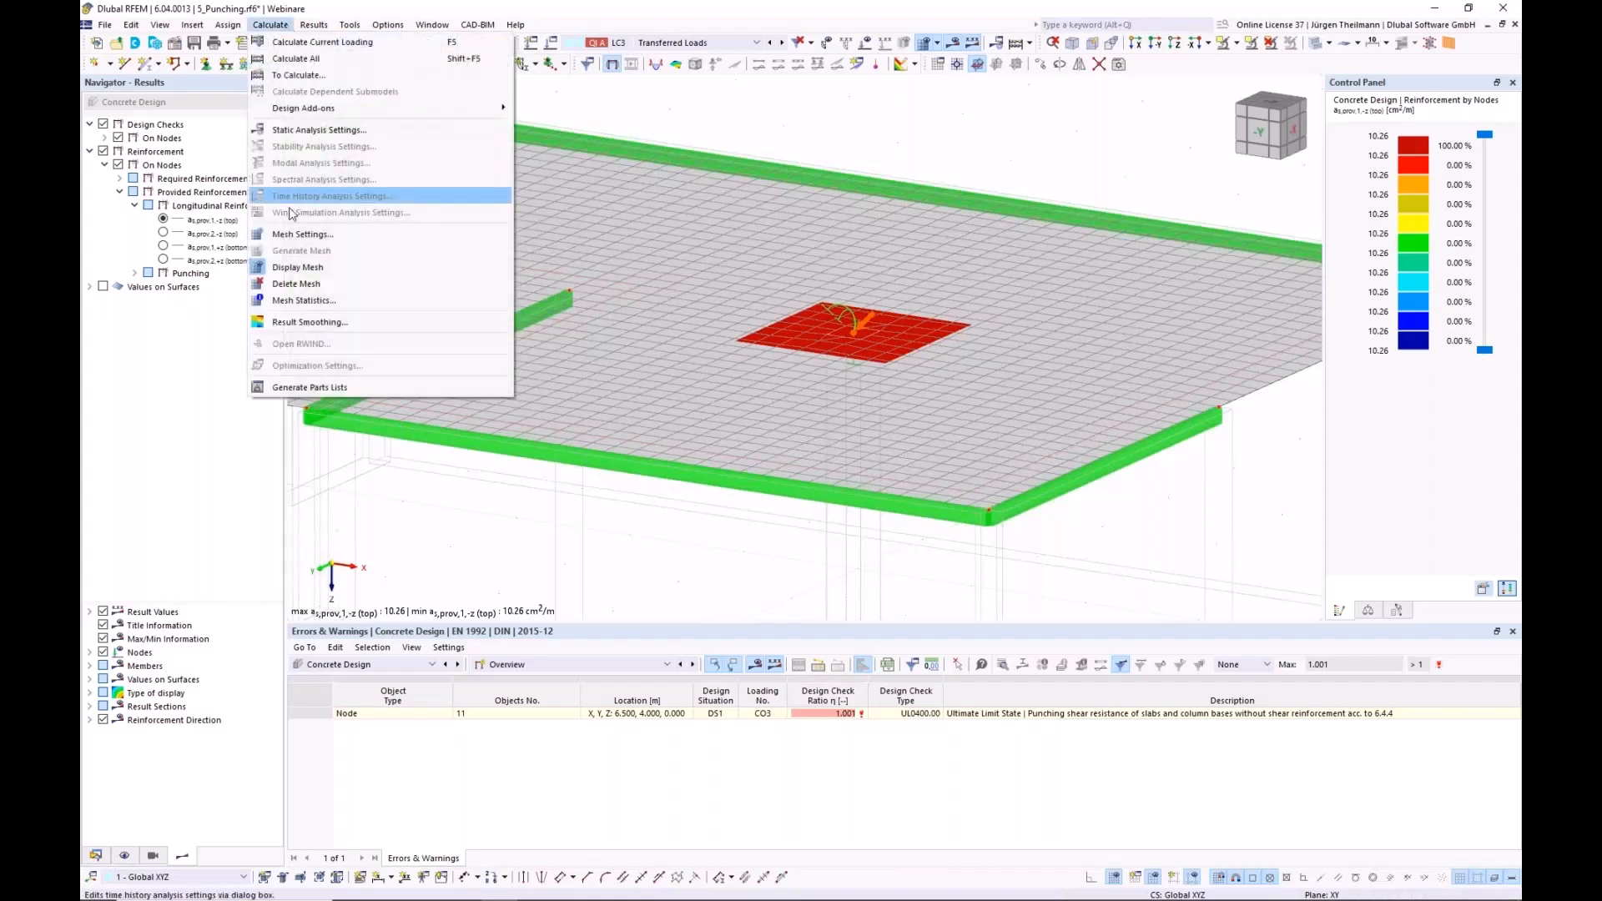
{"action": "left_click", "coordinate": [305, 240]}
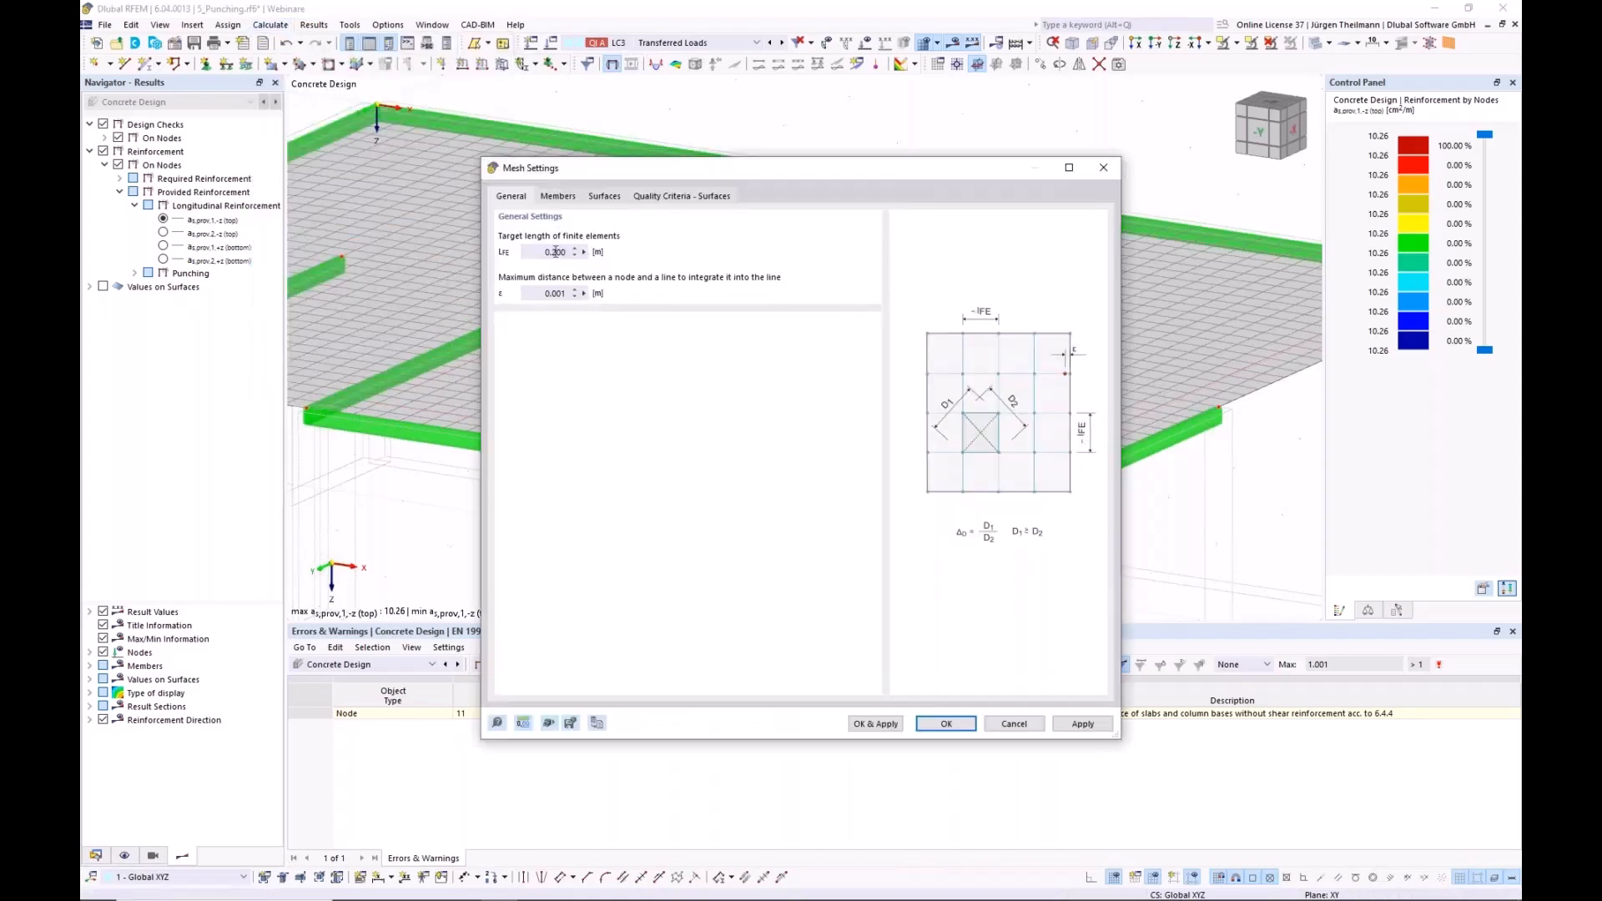
{"action": "double_click", "coordinate": [537, 252]}
{"action": "type", "text": "1"}
{"action": "key", "text": "Tab"}
{"action": "left_click", "coordinate": [962, 725]}
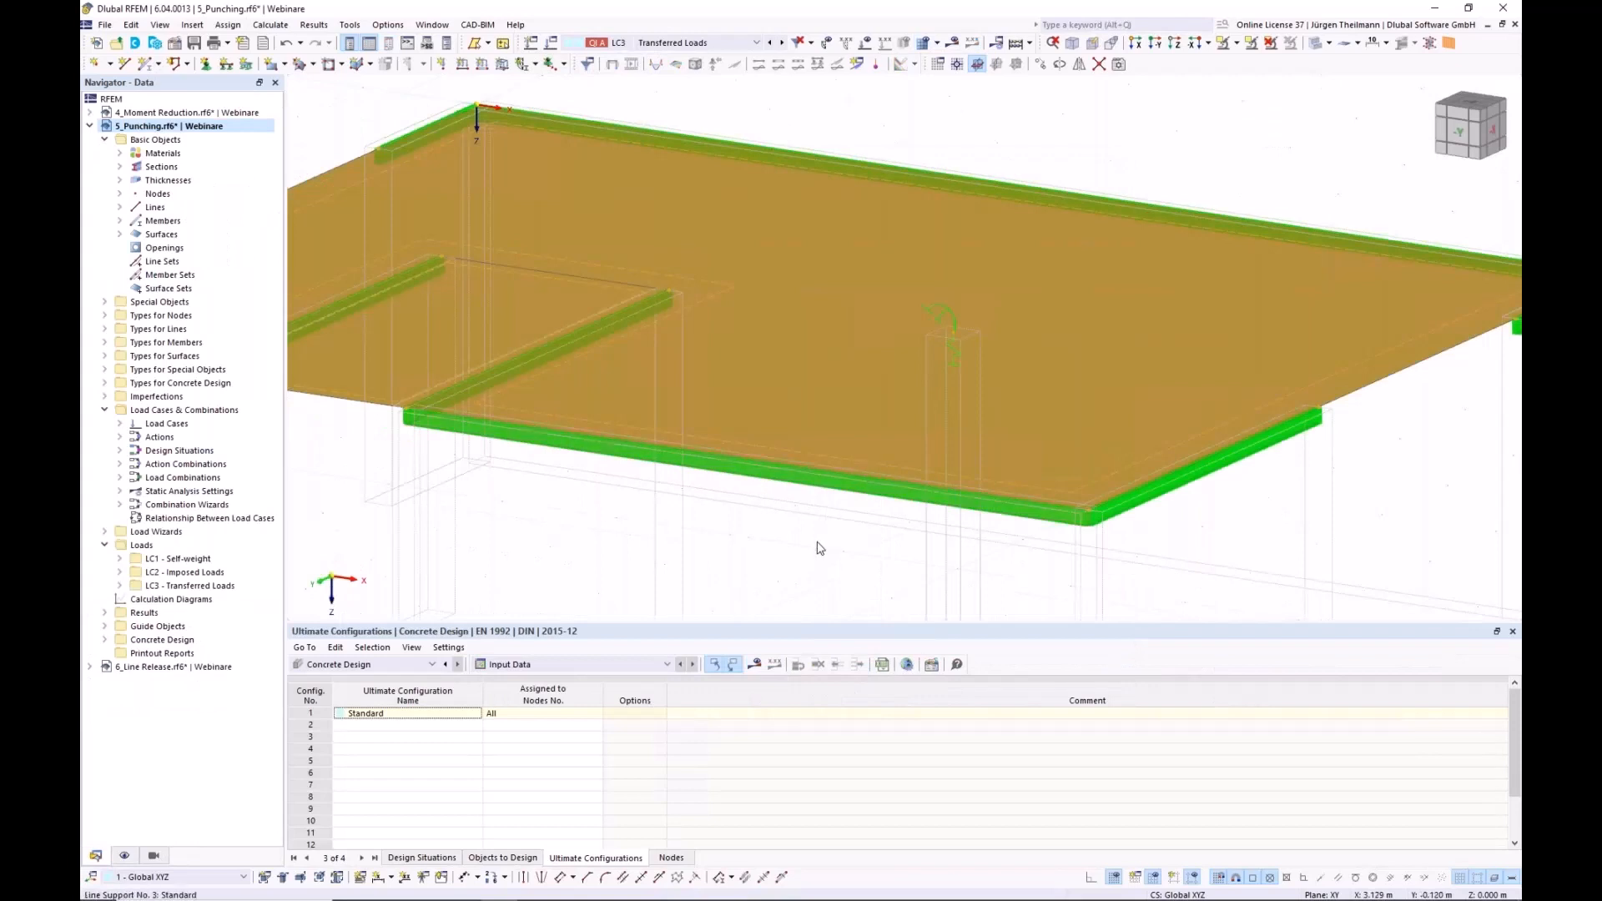
{"action": "left_click", "coordinate": [754, 658]}
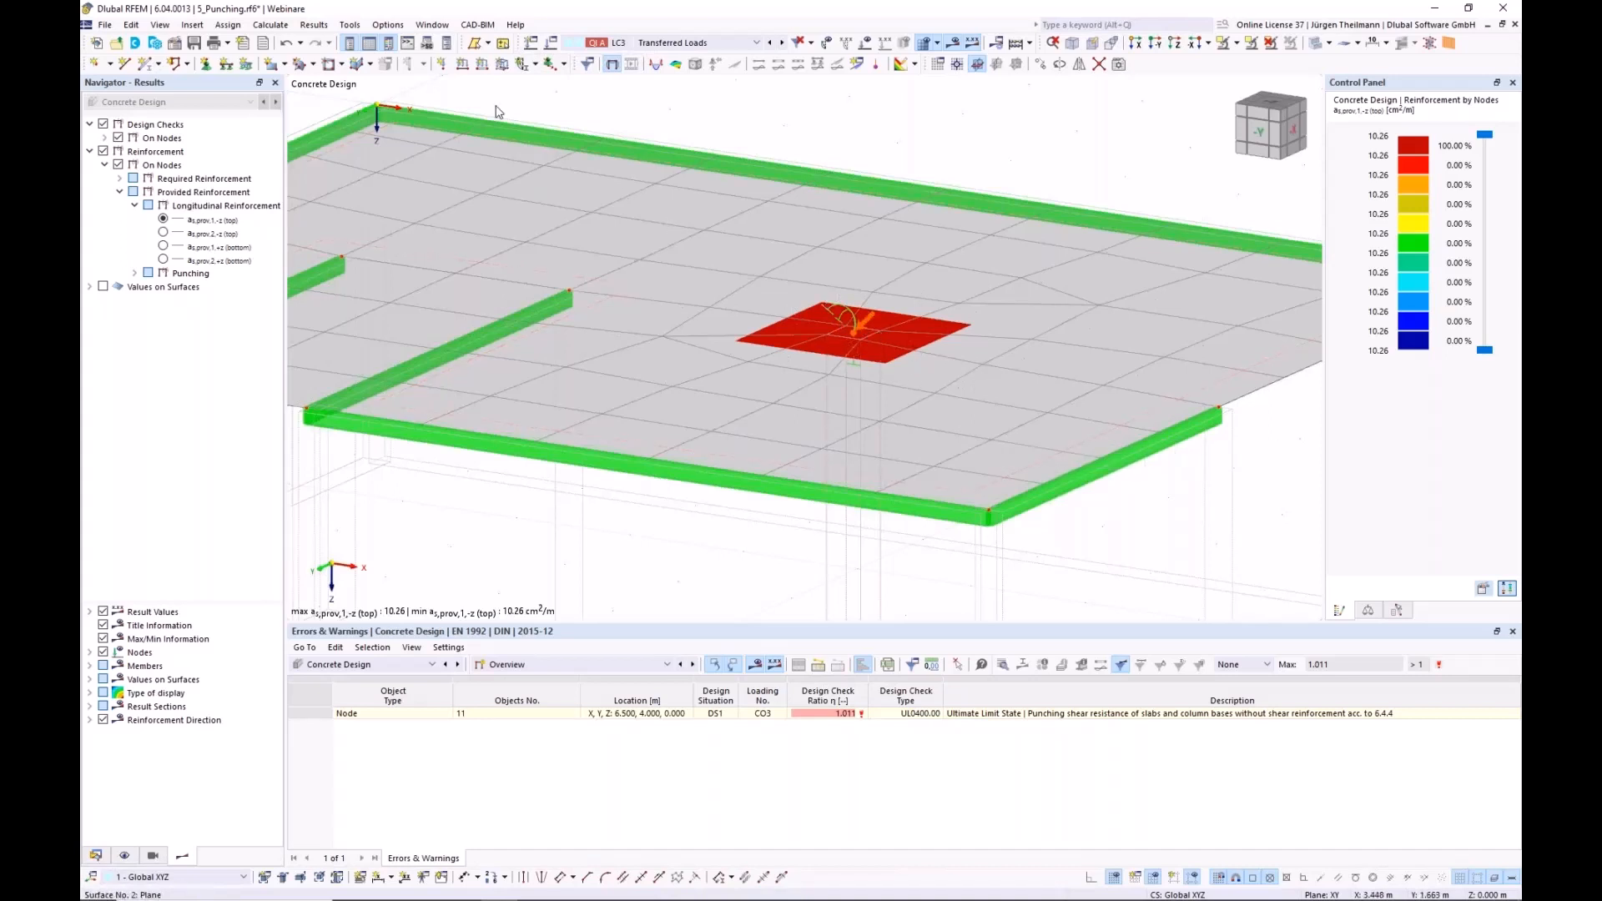
- Switch from the punching model to the open model 6_Line Release.rf6
{"action": "left_click", "coordinate": [96, 855]}
{"action": "left_click", "coordinate": [89, 126]}
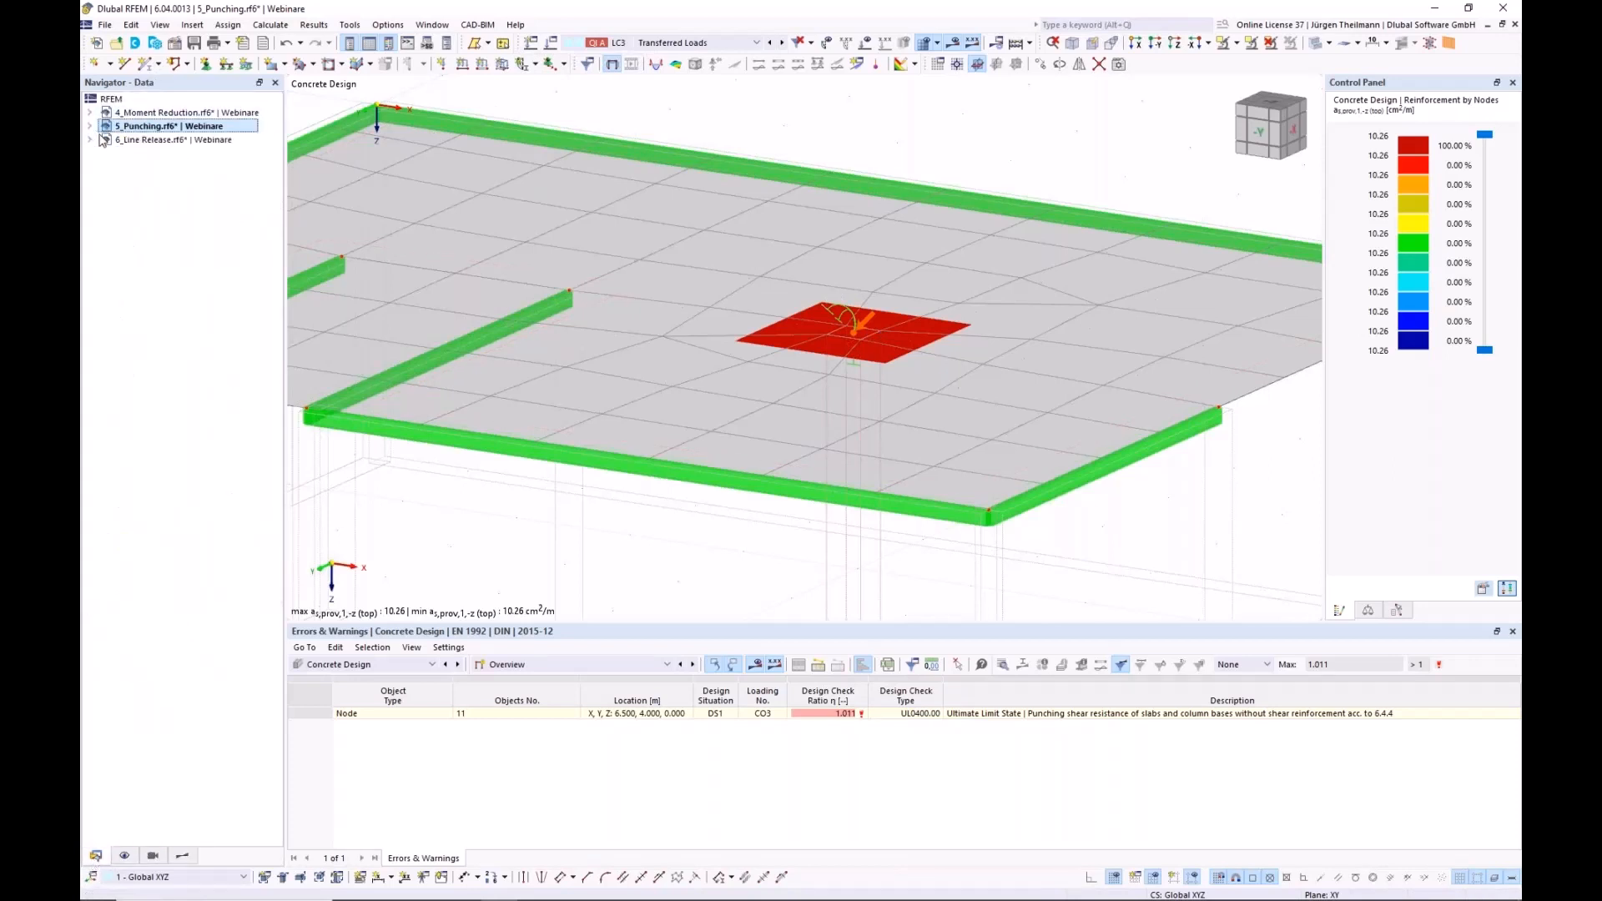
{"action": "left_click", "coordinate": [122, 140]}
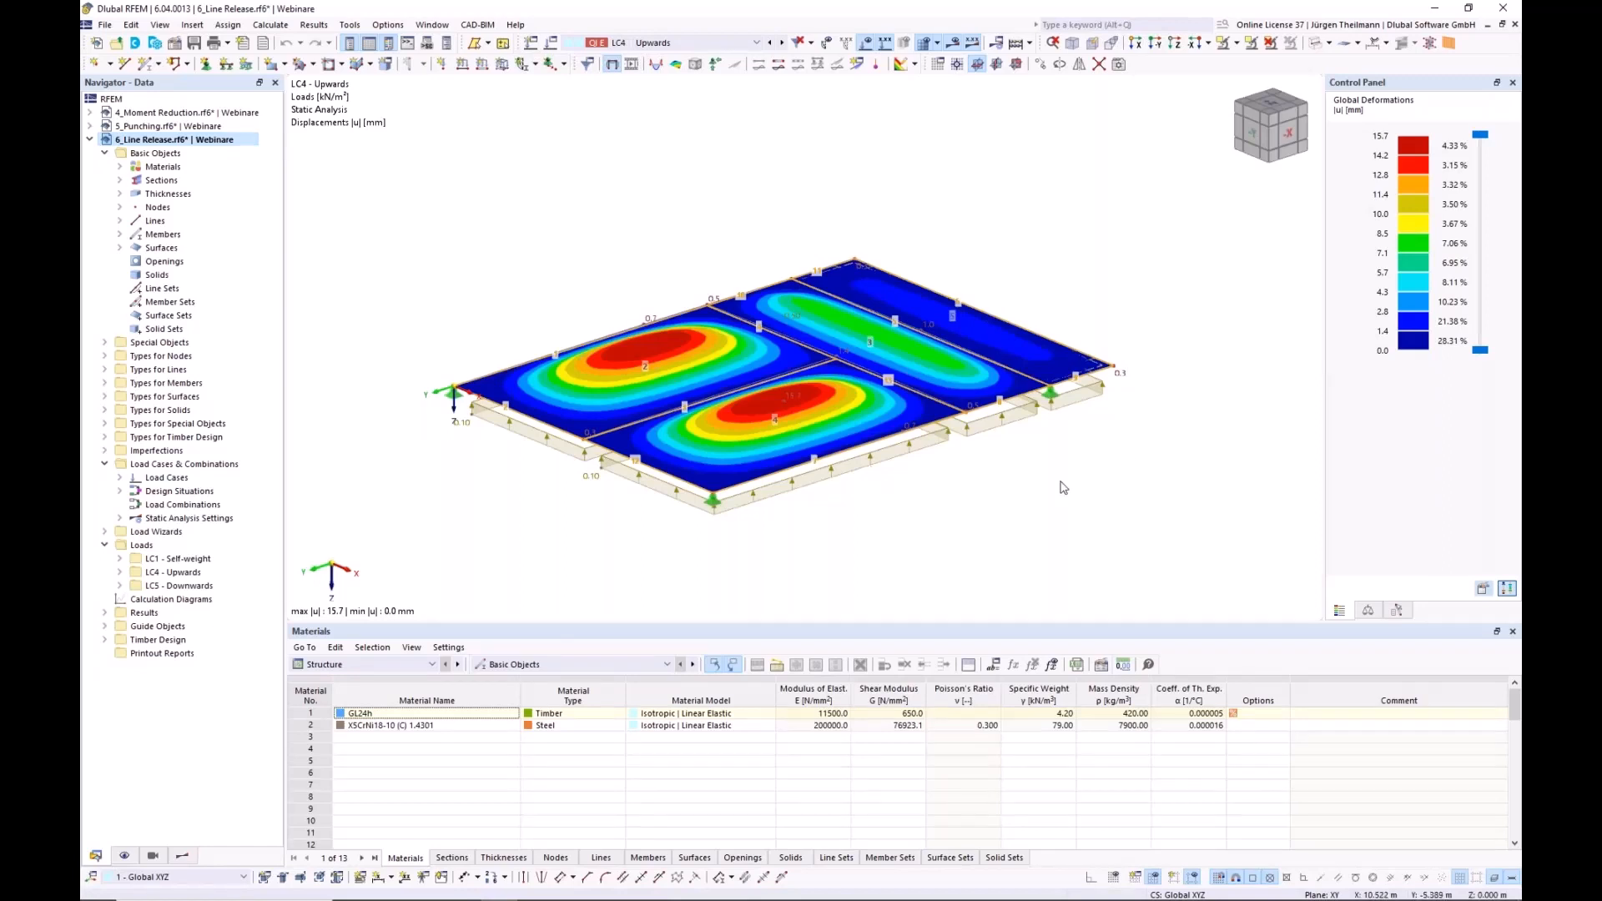
{"action": "middle_click_drag", "start_coordinate": [1060, 479], "coordinate": [1071, 452]}
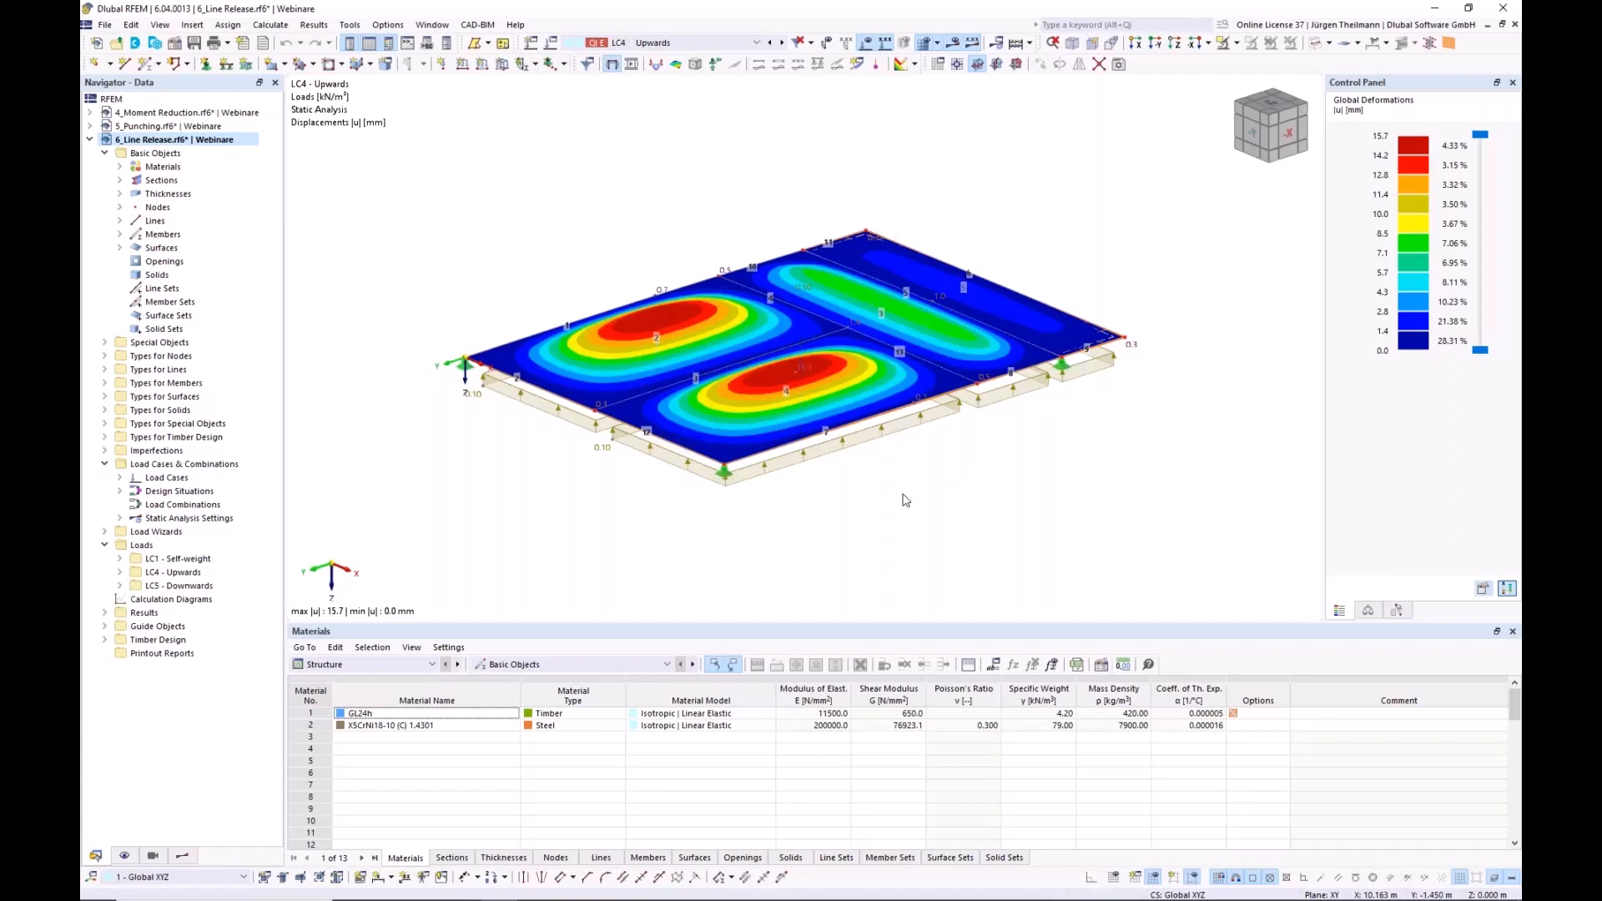
- Hide the deformation results and inspect the timber frame as a solid model before returning to the wireframe display
{"action": "left_click", "coordinate": [953, 44]}
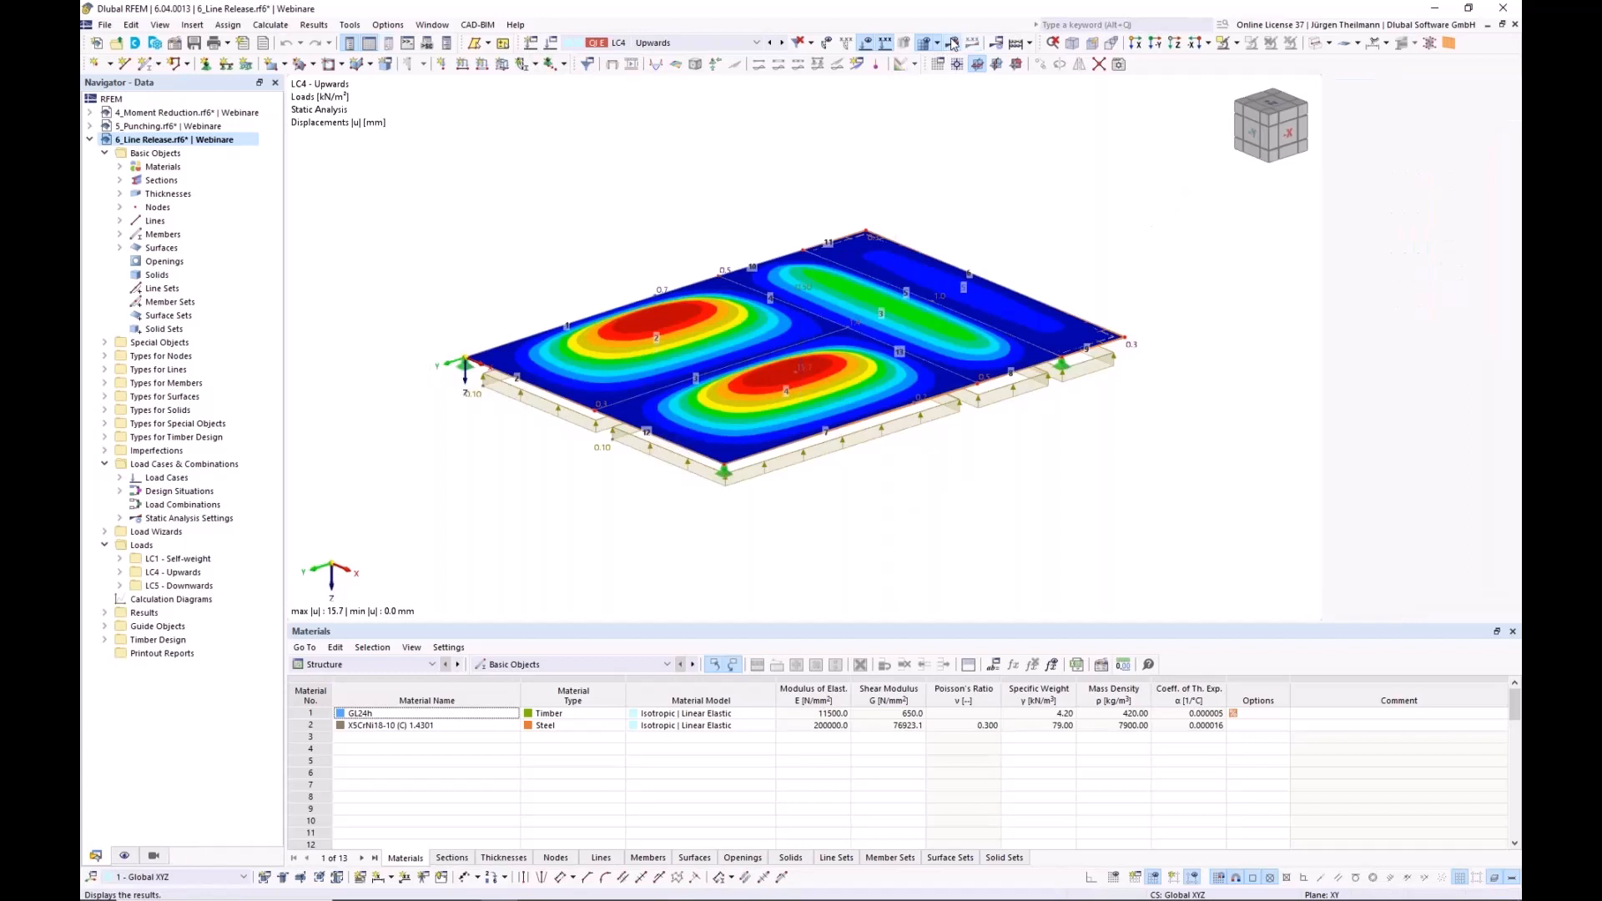
{"action": "left_click", "coordinate": [1328, 44]}
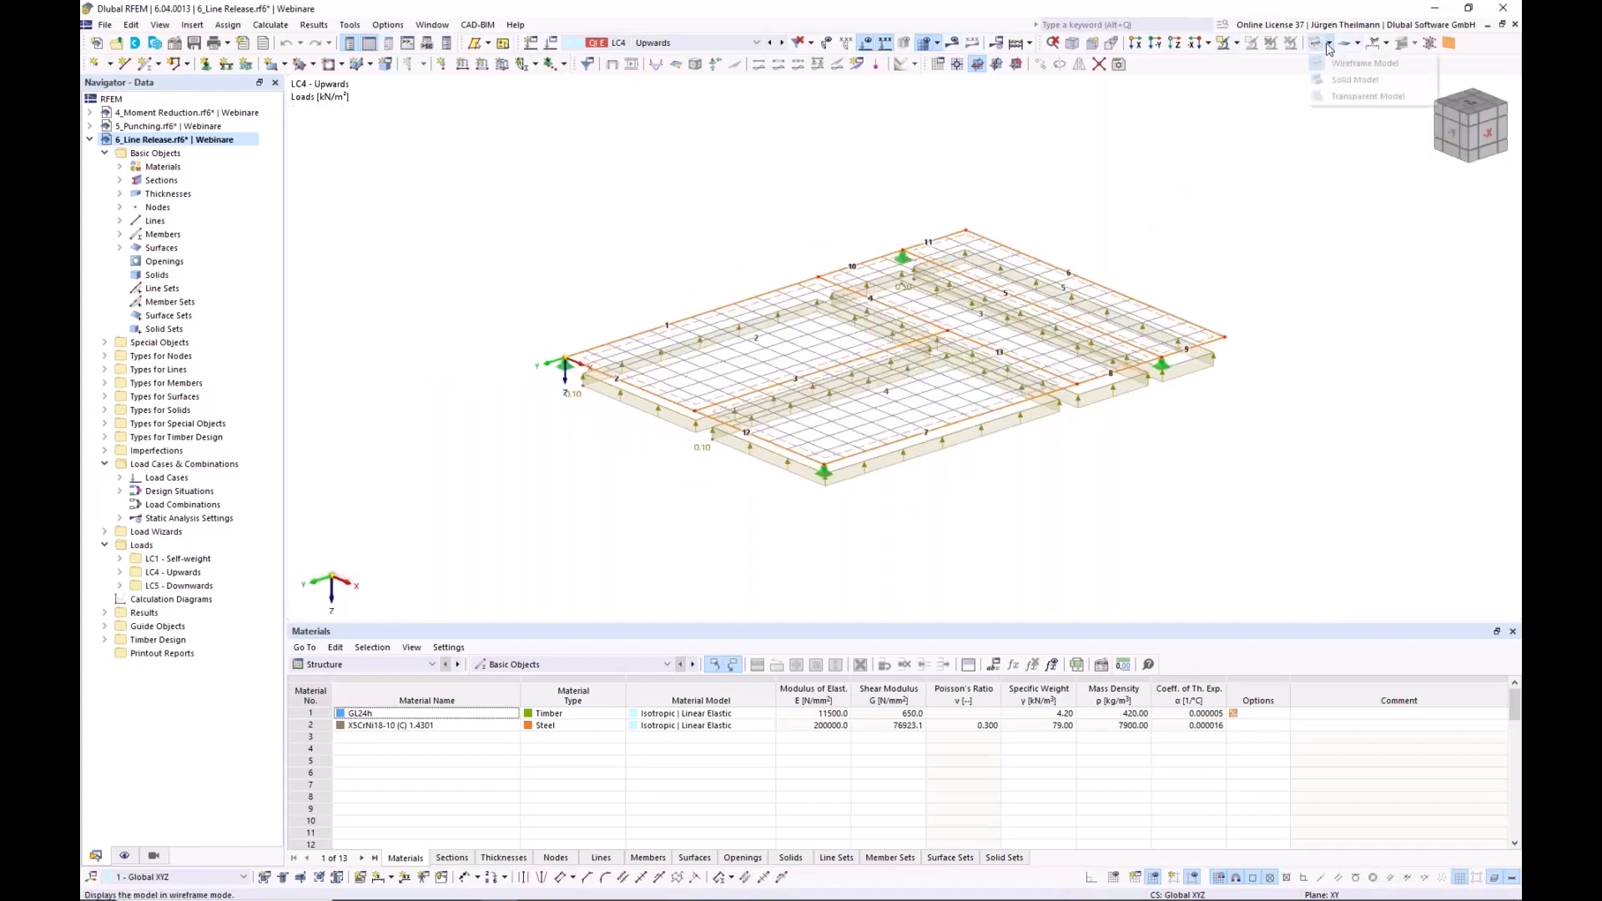
{"action": "left_click", "coordinate": [1354, 80]}
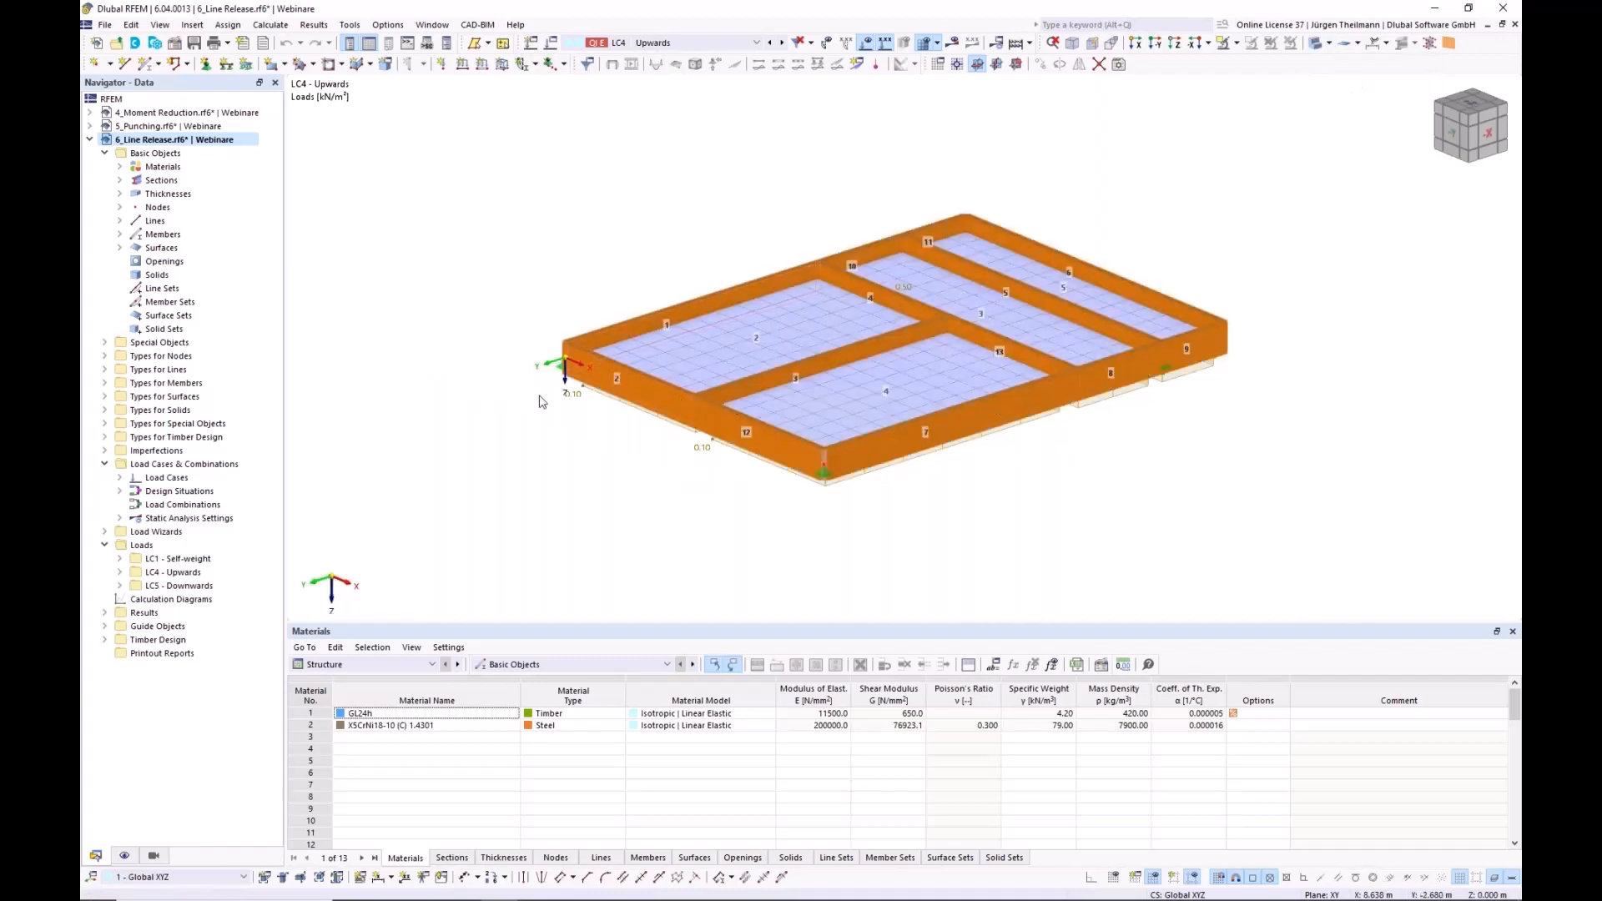
{"action": "middle_click_drag", "start_coordinate": [1202, 455], "coordinate": [1129, 448]}
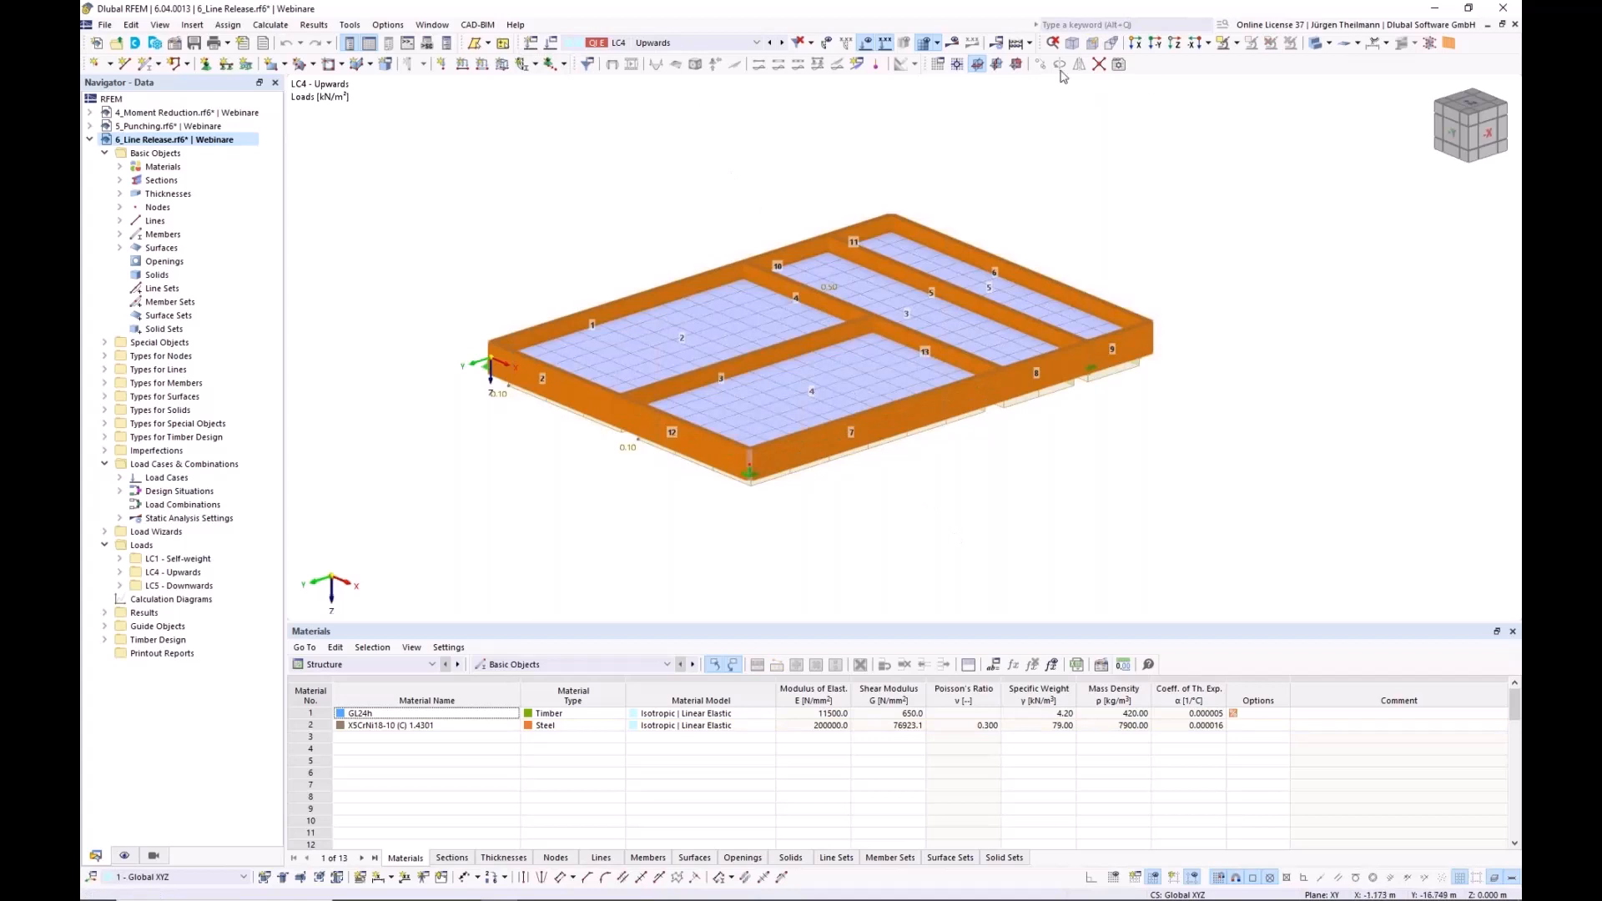
{"action": "left_click", "coordinate": [1316, 43]}
{"action": "left_click", "coordinate": [1316, 43]}
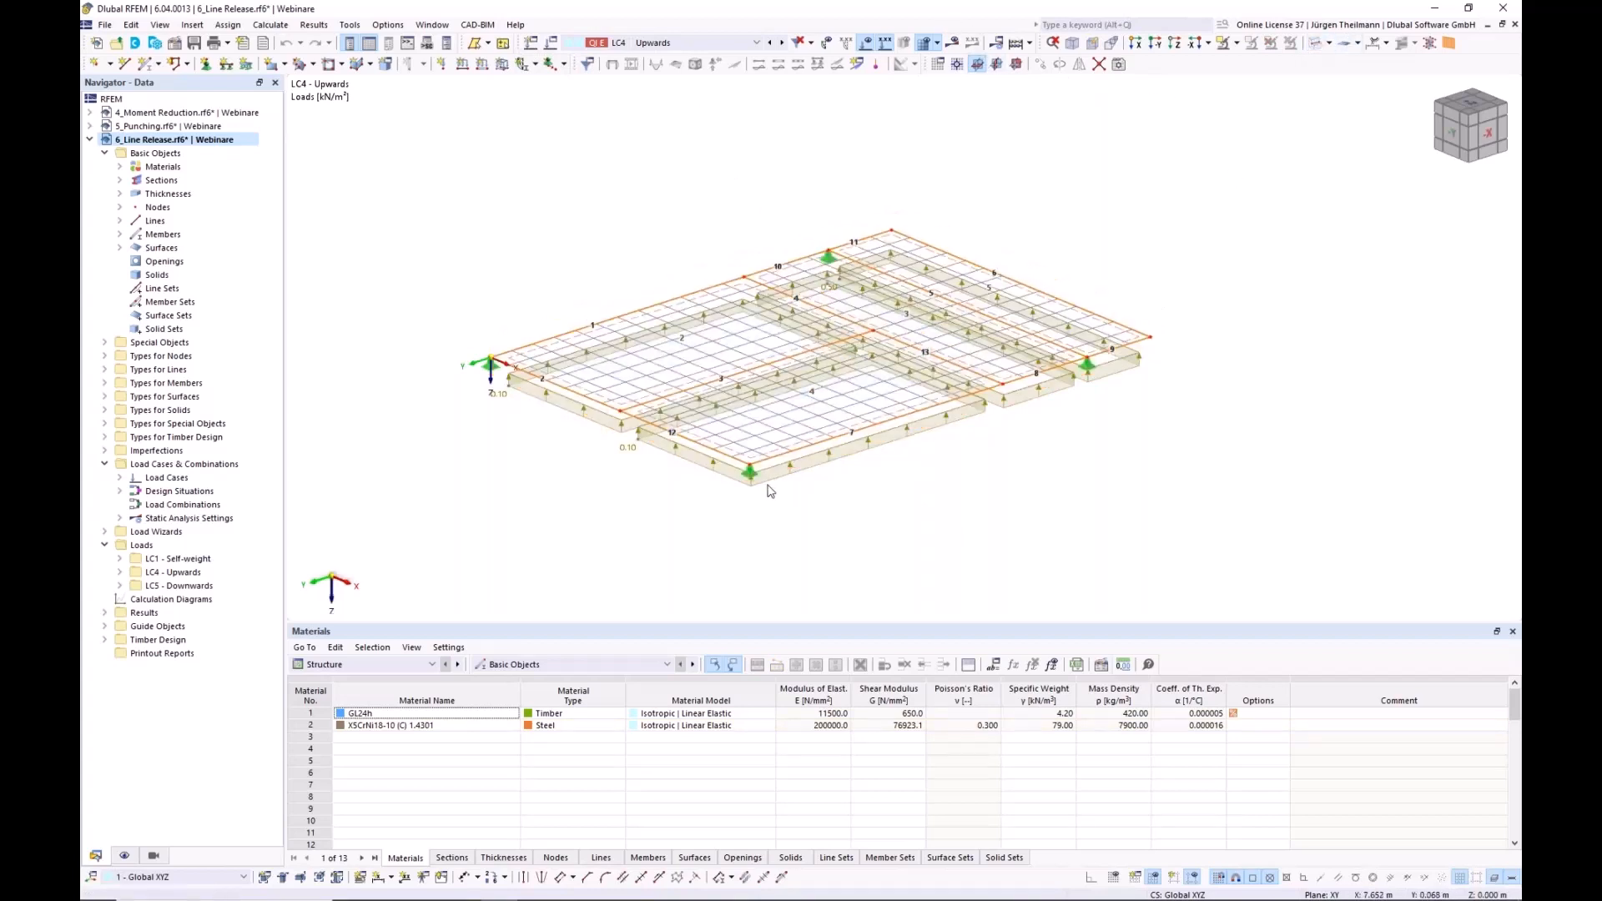
- Compare the loads of LC4 Upwards and LC5 Downwards and view the global deformations of LC5
{"action": "left_click", "coordinate": [781, 43]}
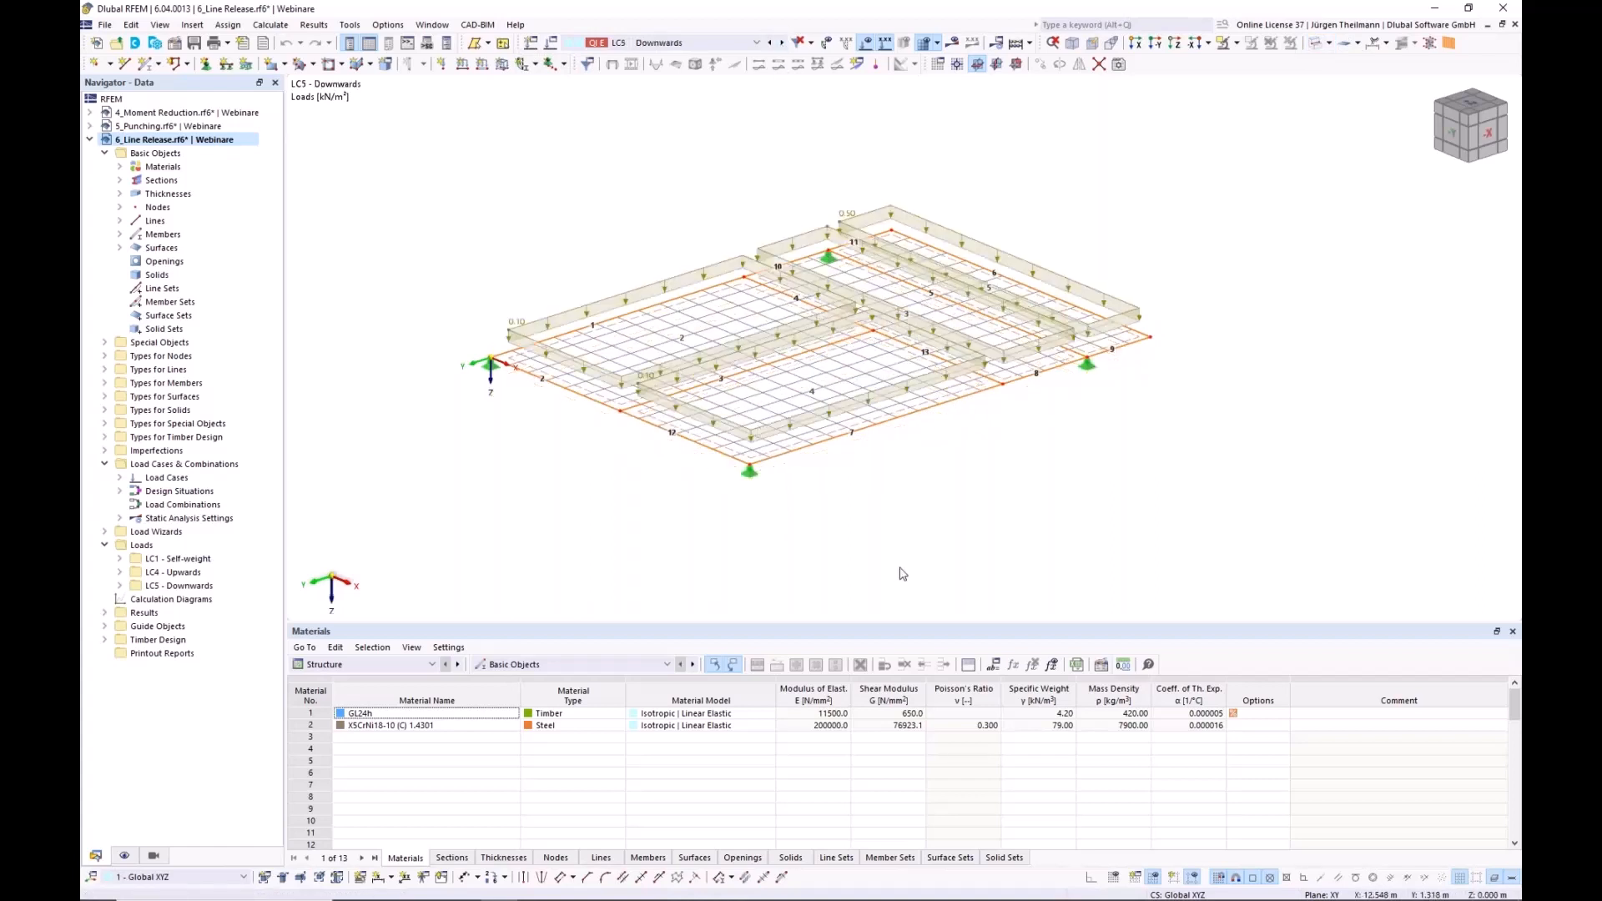
{"action": "left_click", "coordinate": [770, 43]}
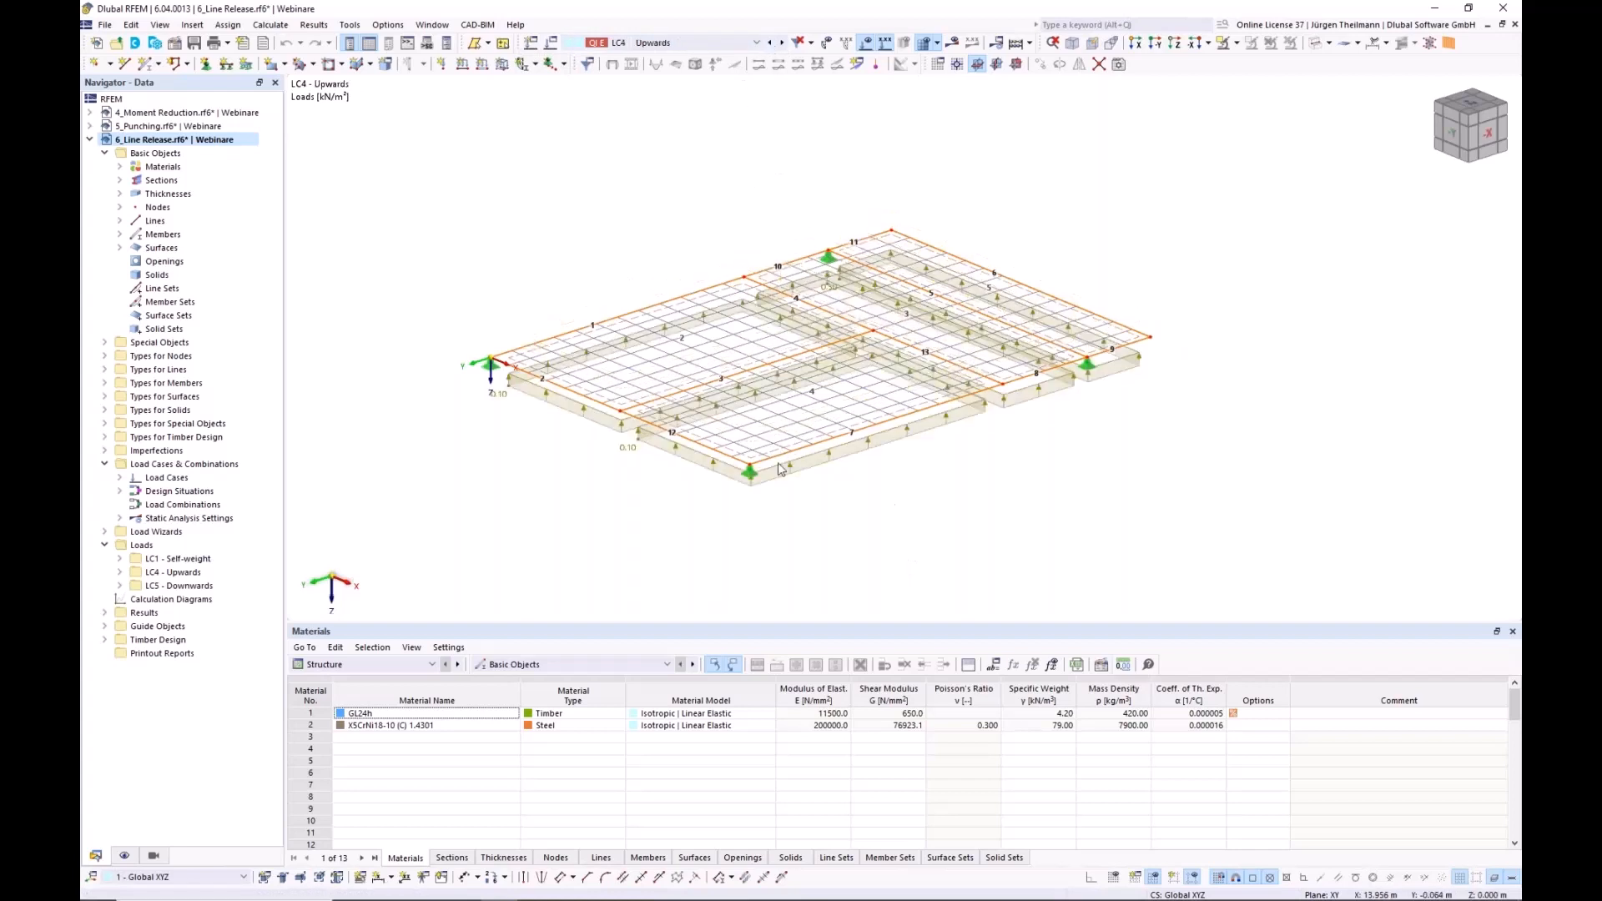
{"action": "left_click", "coordinate": [782, 43]}
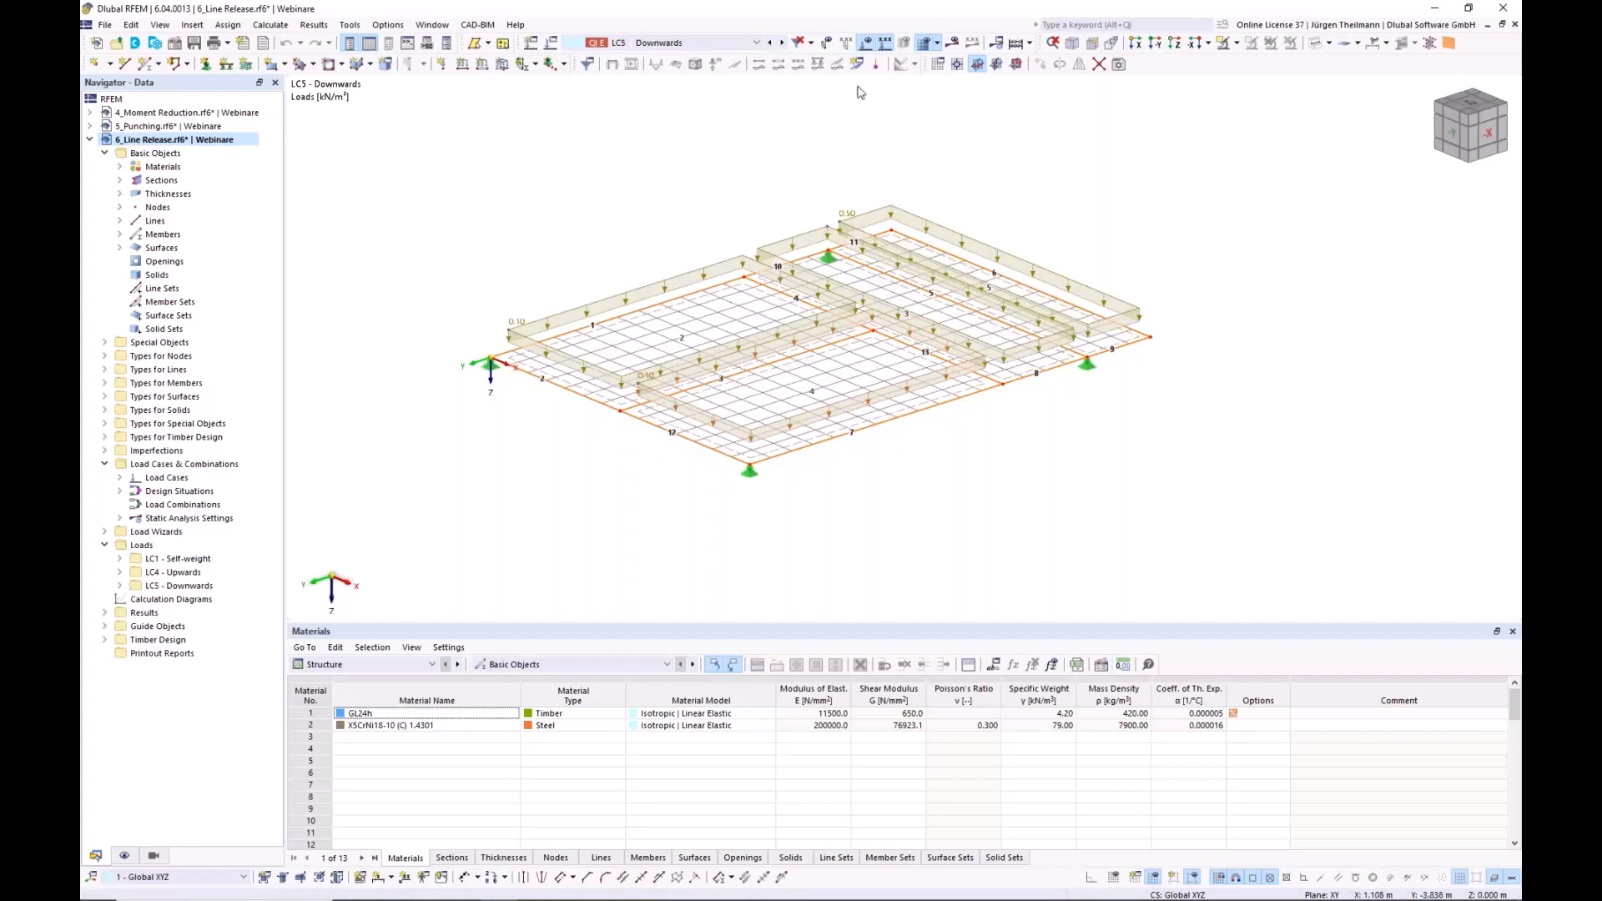
{"action": "left_click", "coordinate": [955, 46]}
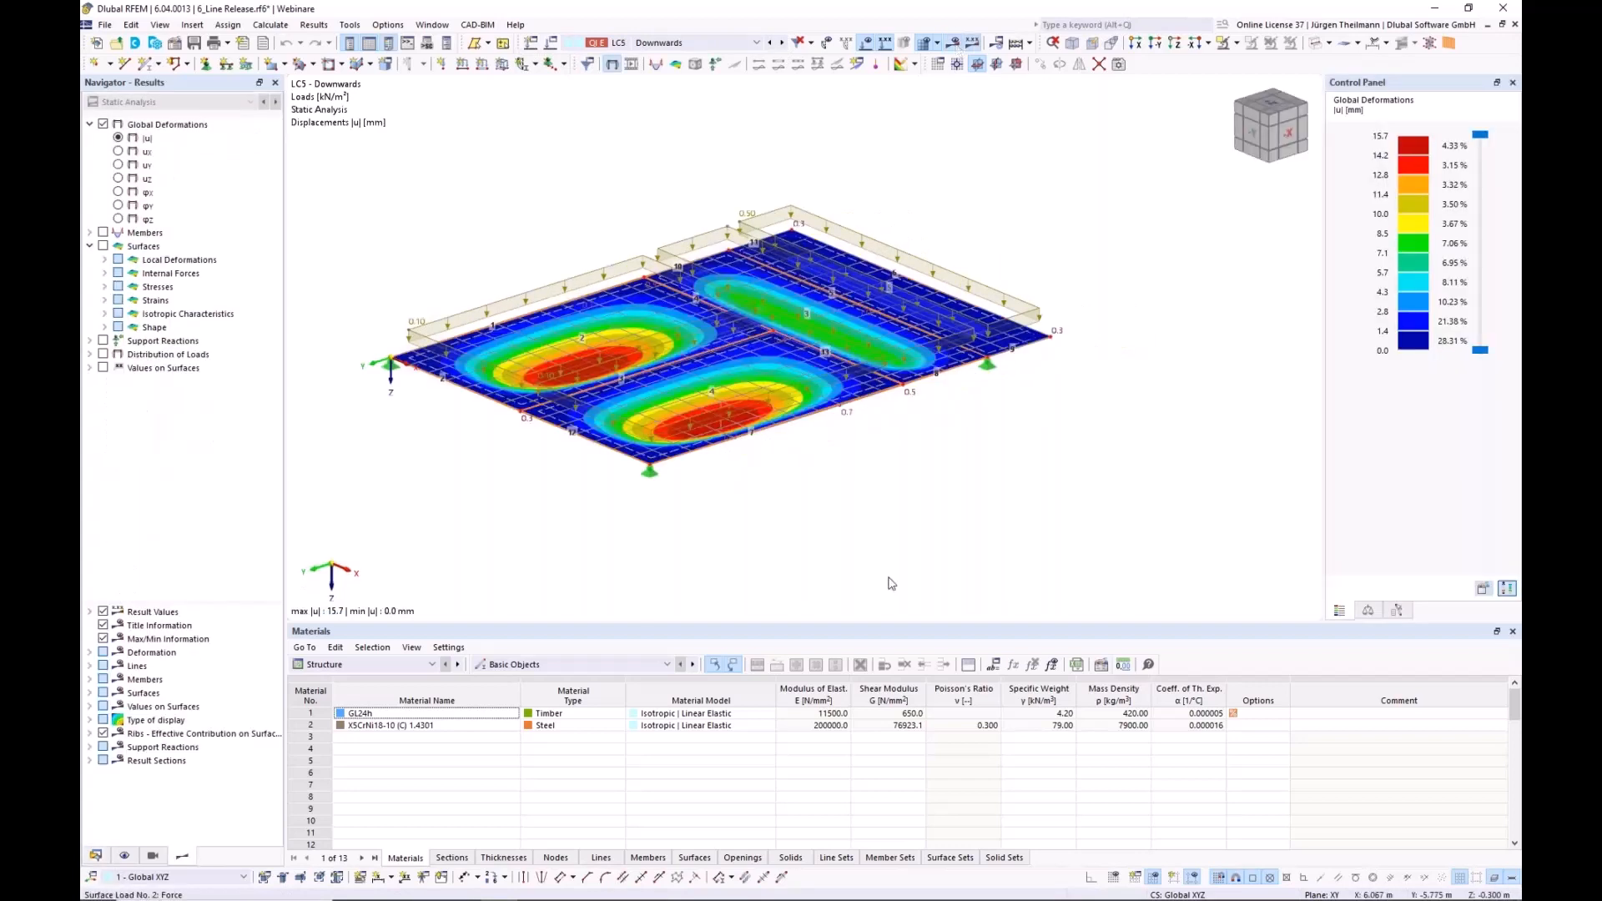
{"action": "middle_click_drag", "start_coordinate": [771, 501], "coordinate": [816, 543]}
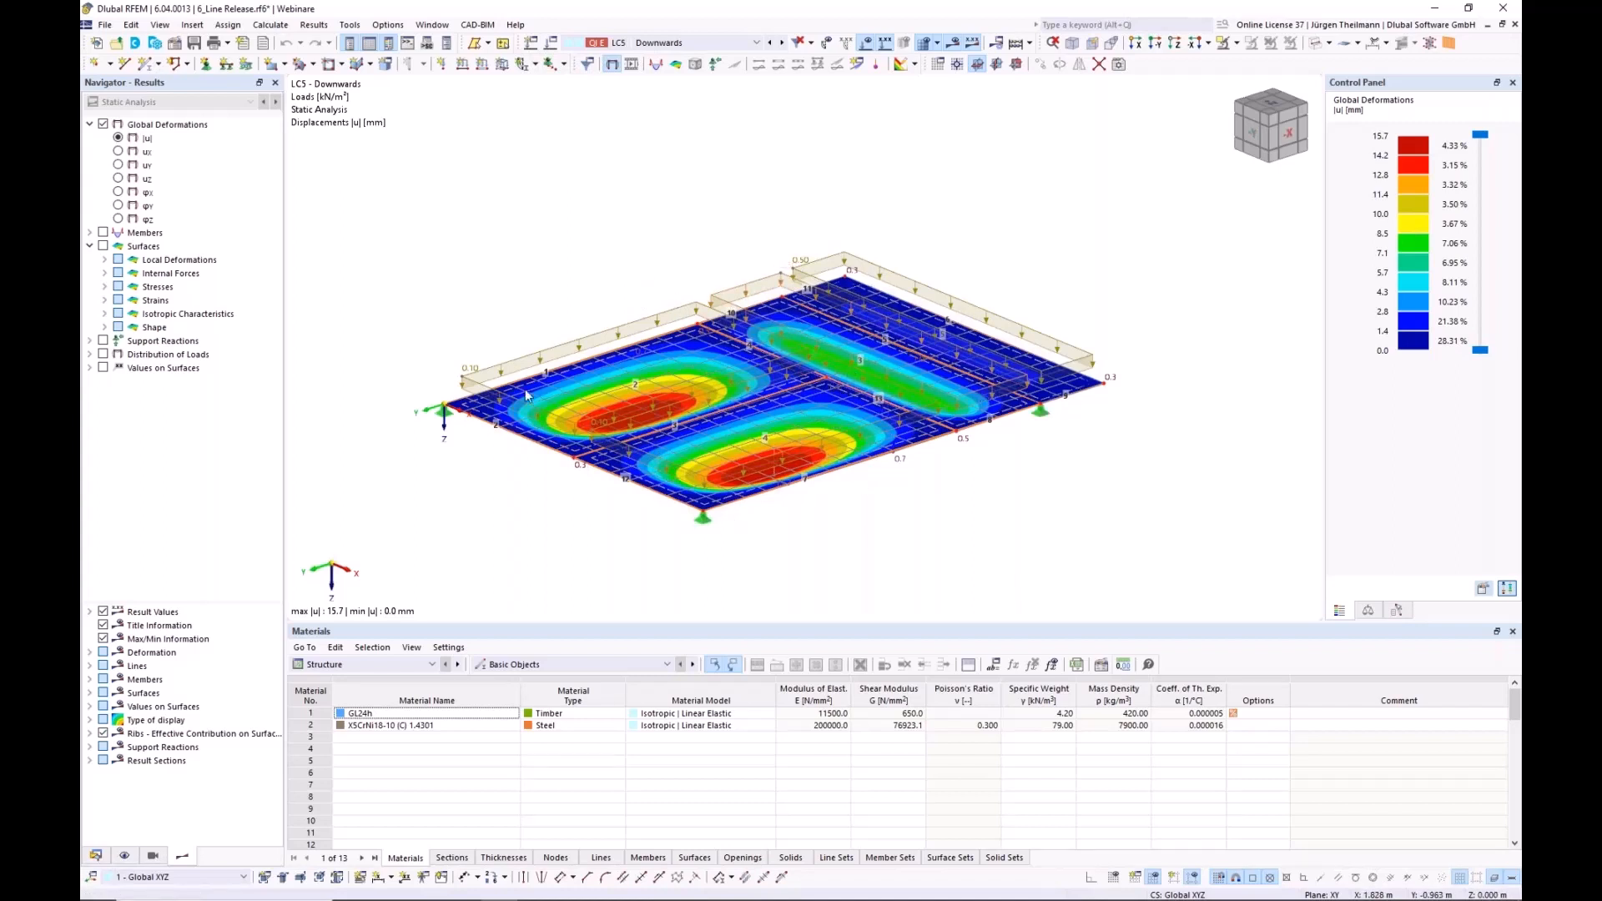
- Return to load case LC4 Upwards and hide both the deformation results and the FE mesh
{"action": "left_click", "coordinate": [772, 43]}
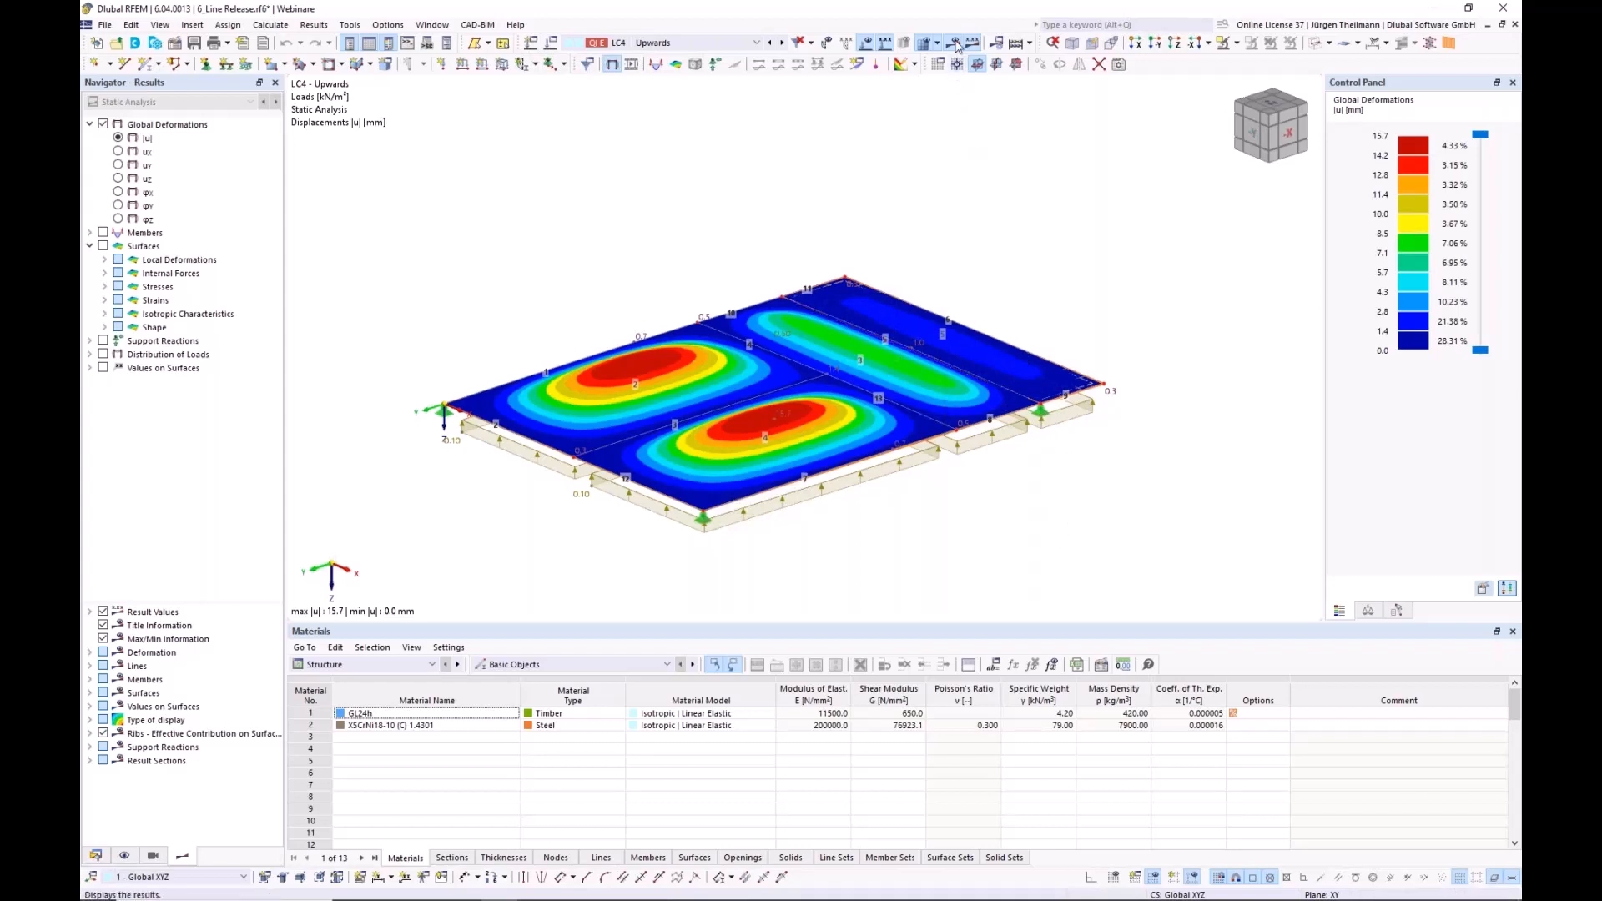
{"action": "left_click", "coordinate": [954, 43]}
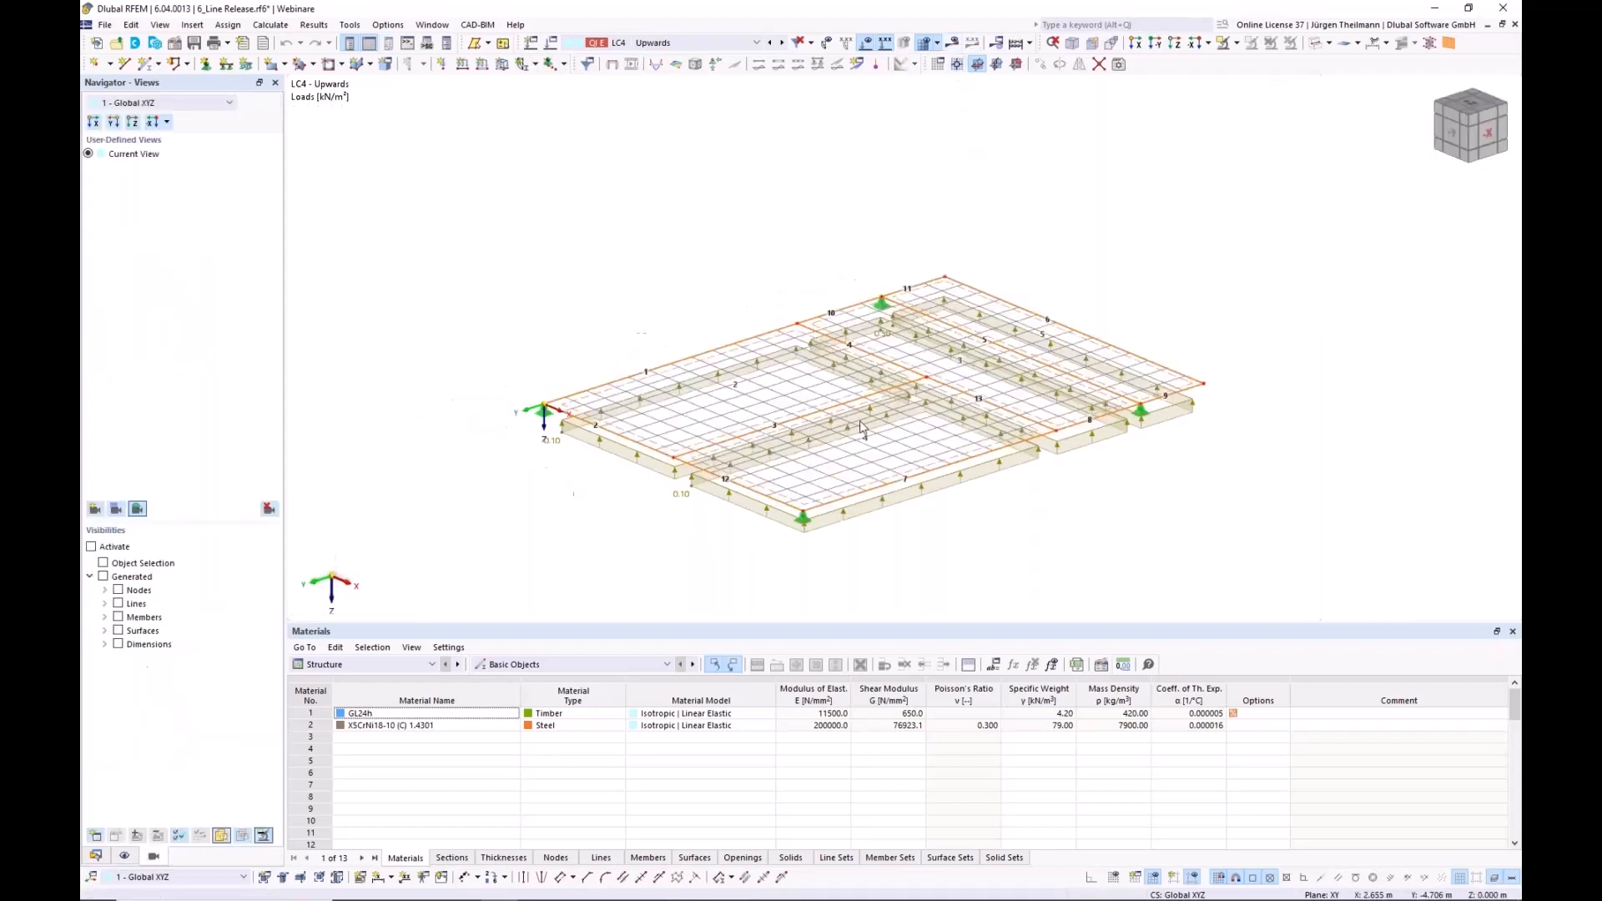
{"action": "left_click", "coordinate": [921, 43]}
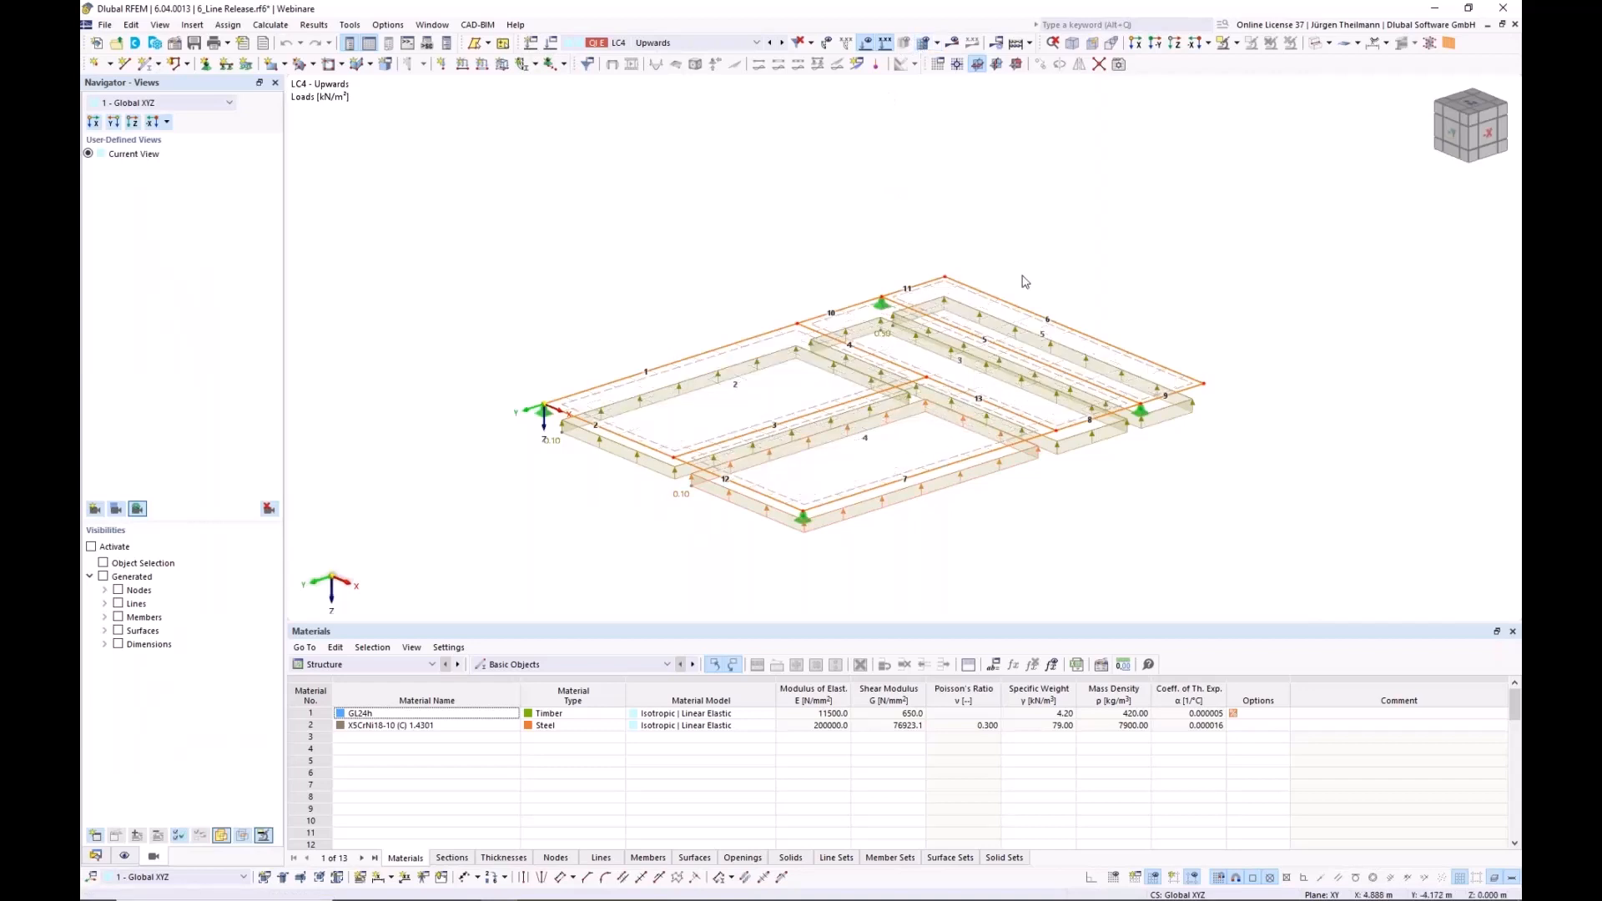
{"action": "middle_click_drag", "start_coordinate": [963, 516], "coordinate": [941, 520]}
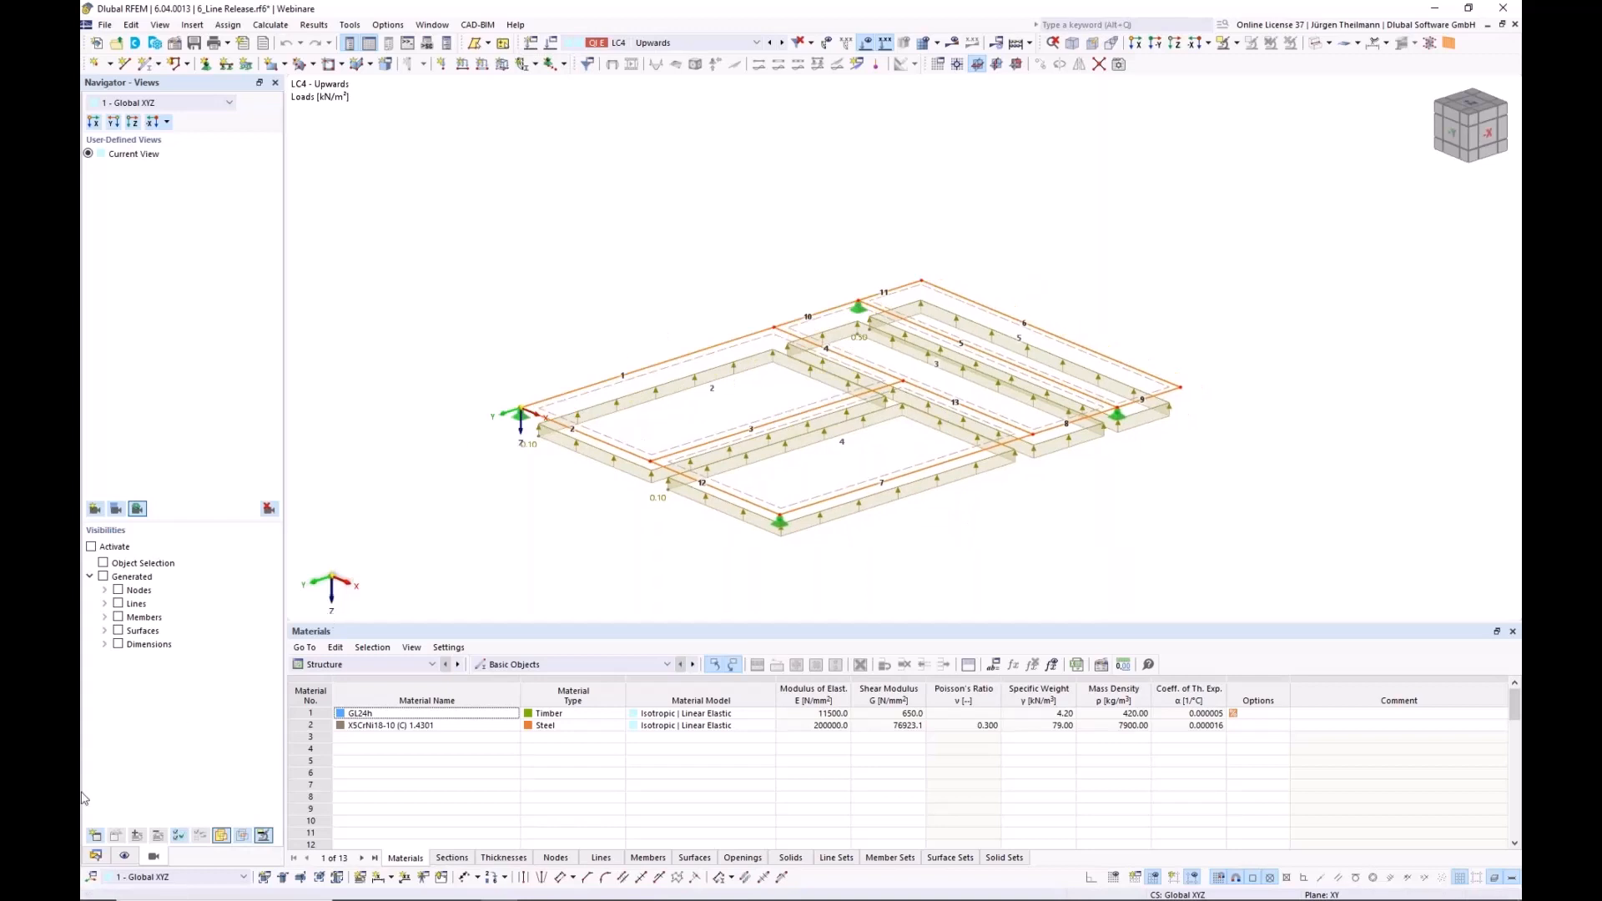
- Create a new line release under the special objects and assign it to line 3 between surfaces 2 and 4
{"action": "left_click", "coordinate": [95, 858]}
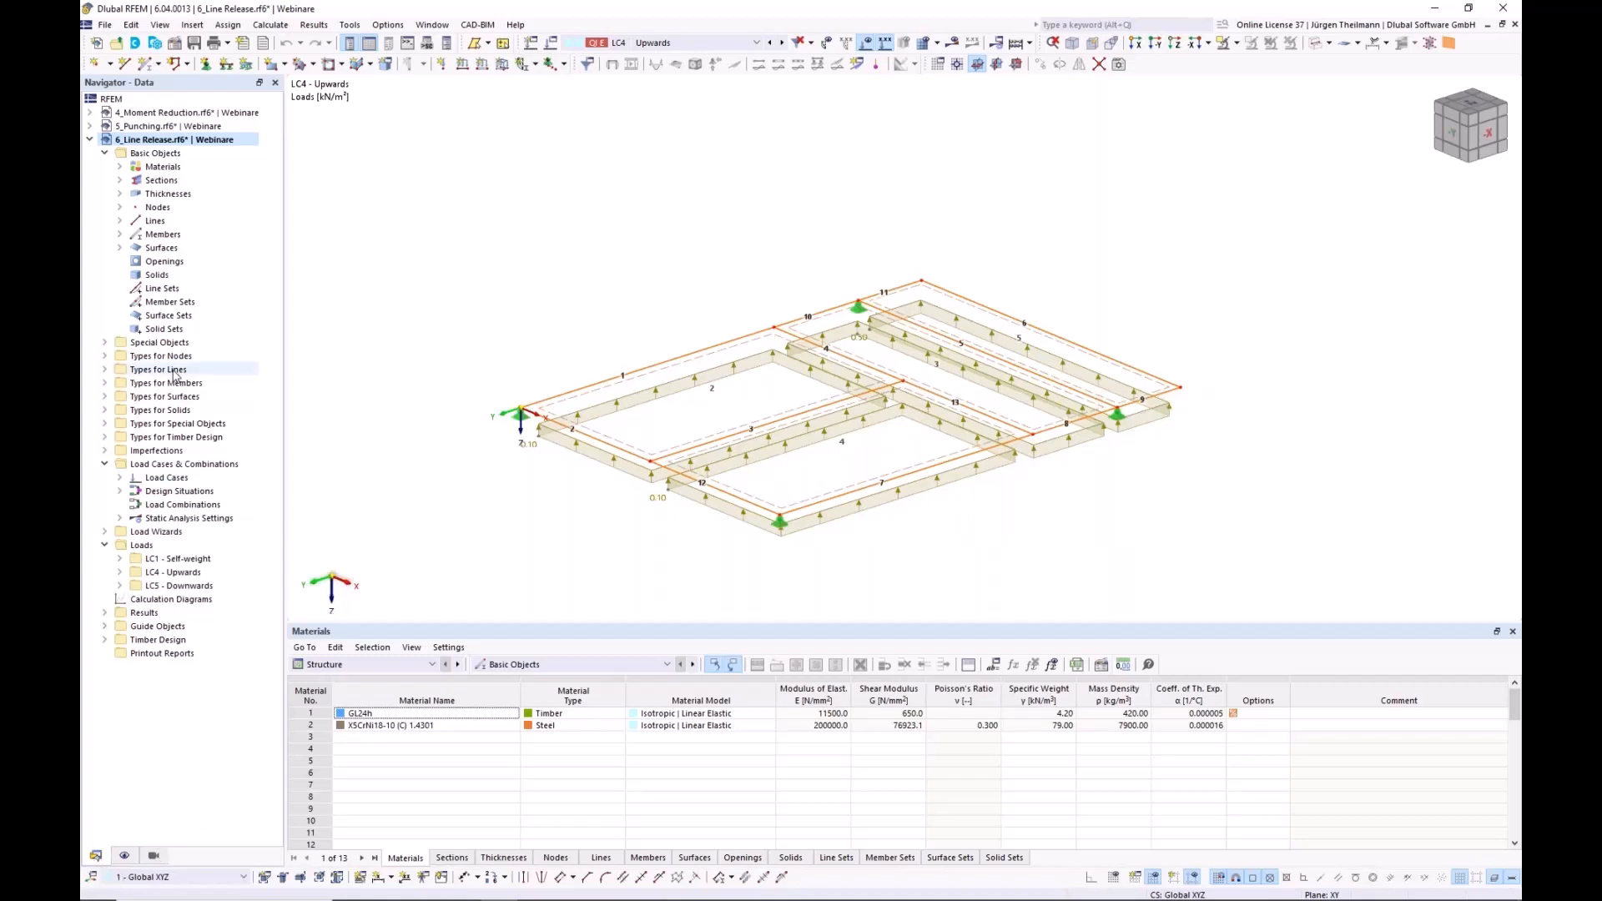
{"action": "left_click", "coordinate": [105, 343]}
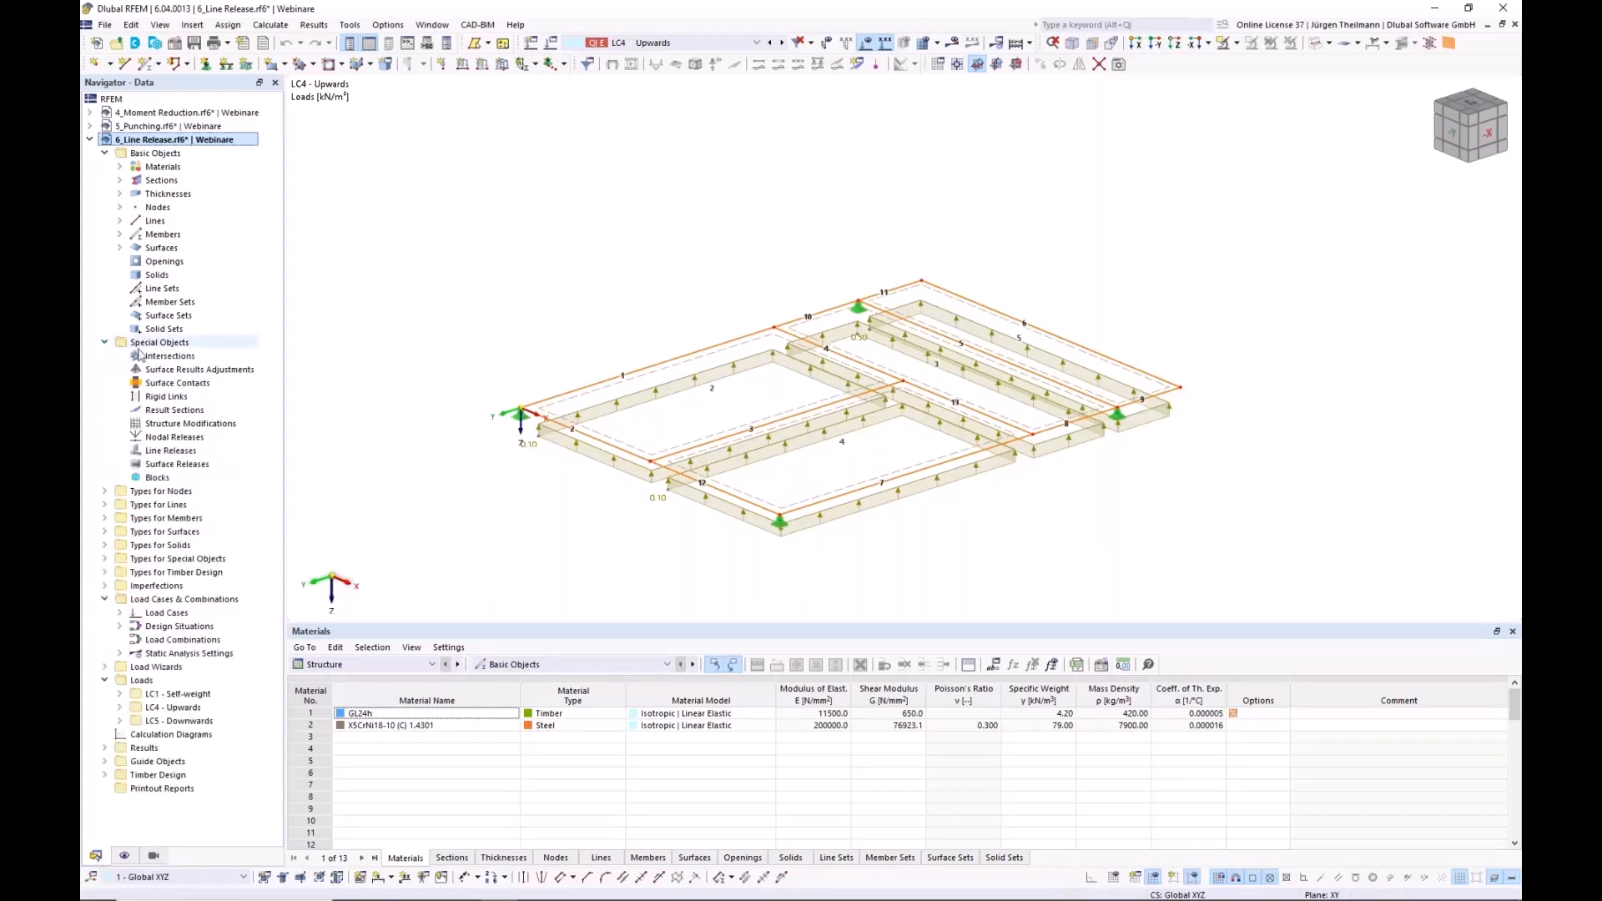
{"action": "right_click", "coordinate": [175, 454]}
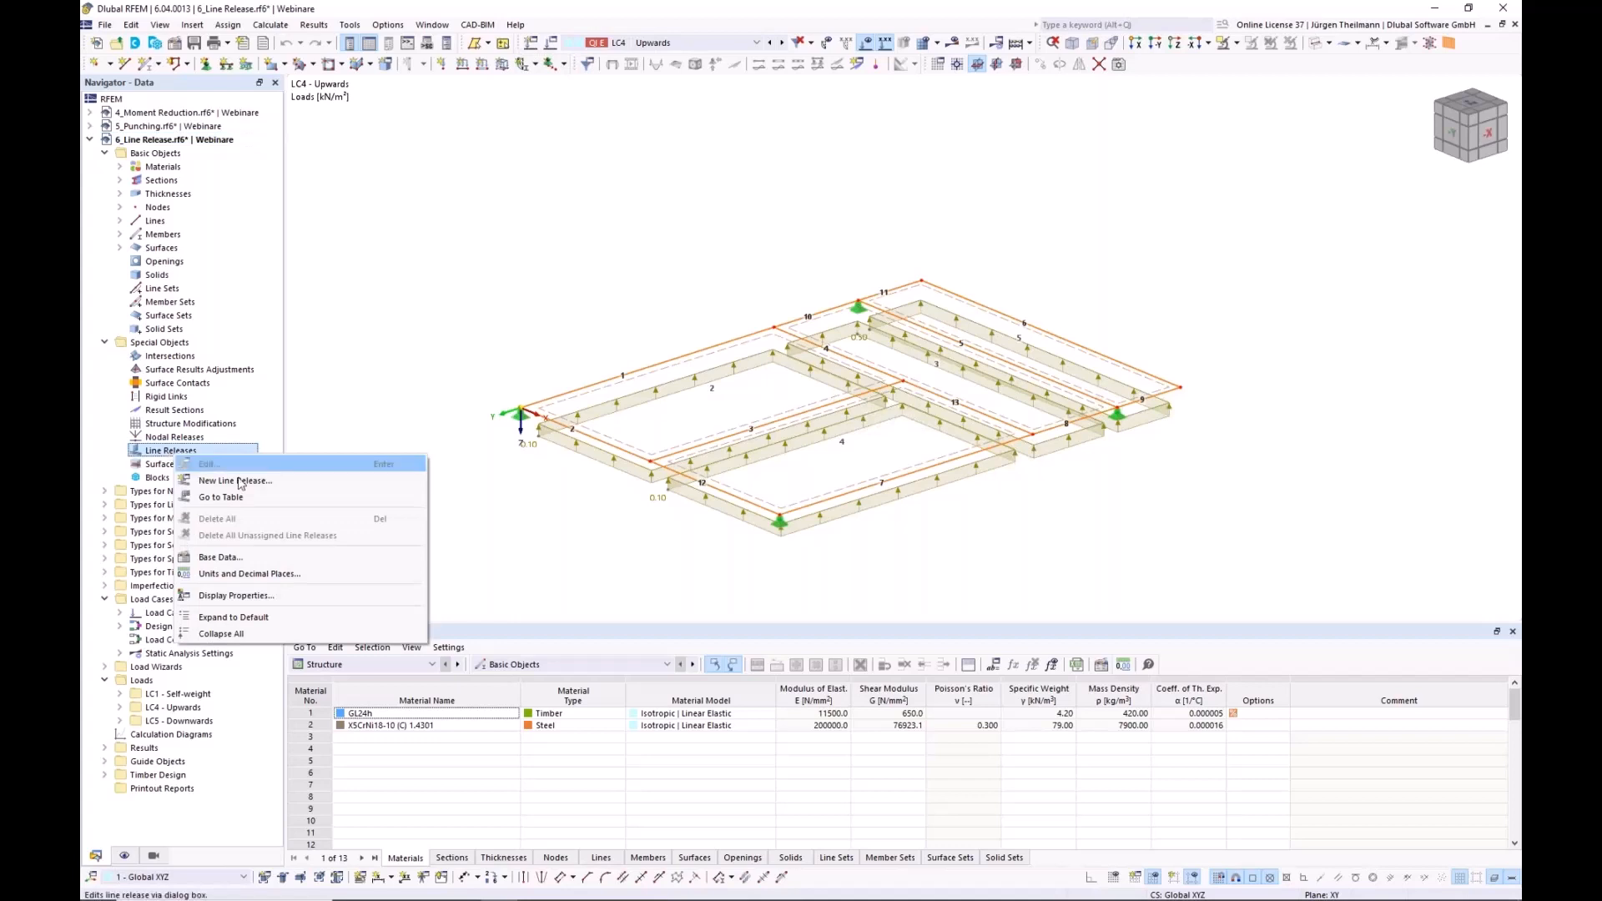
{"action": "left_click", "coordinate": [268, 489]}
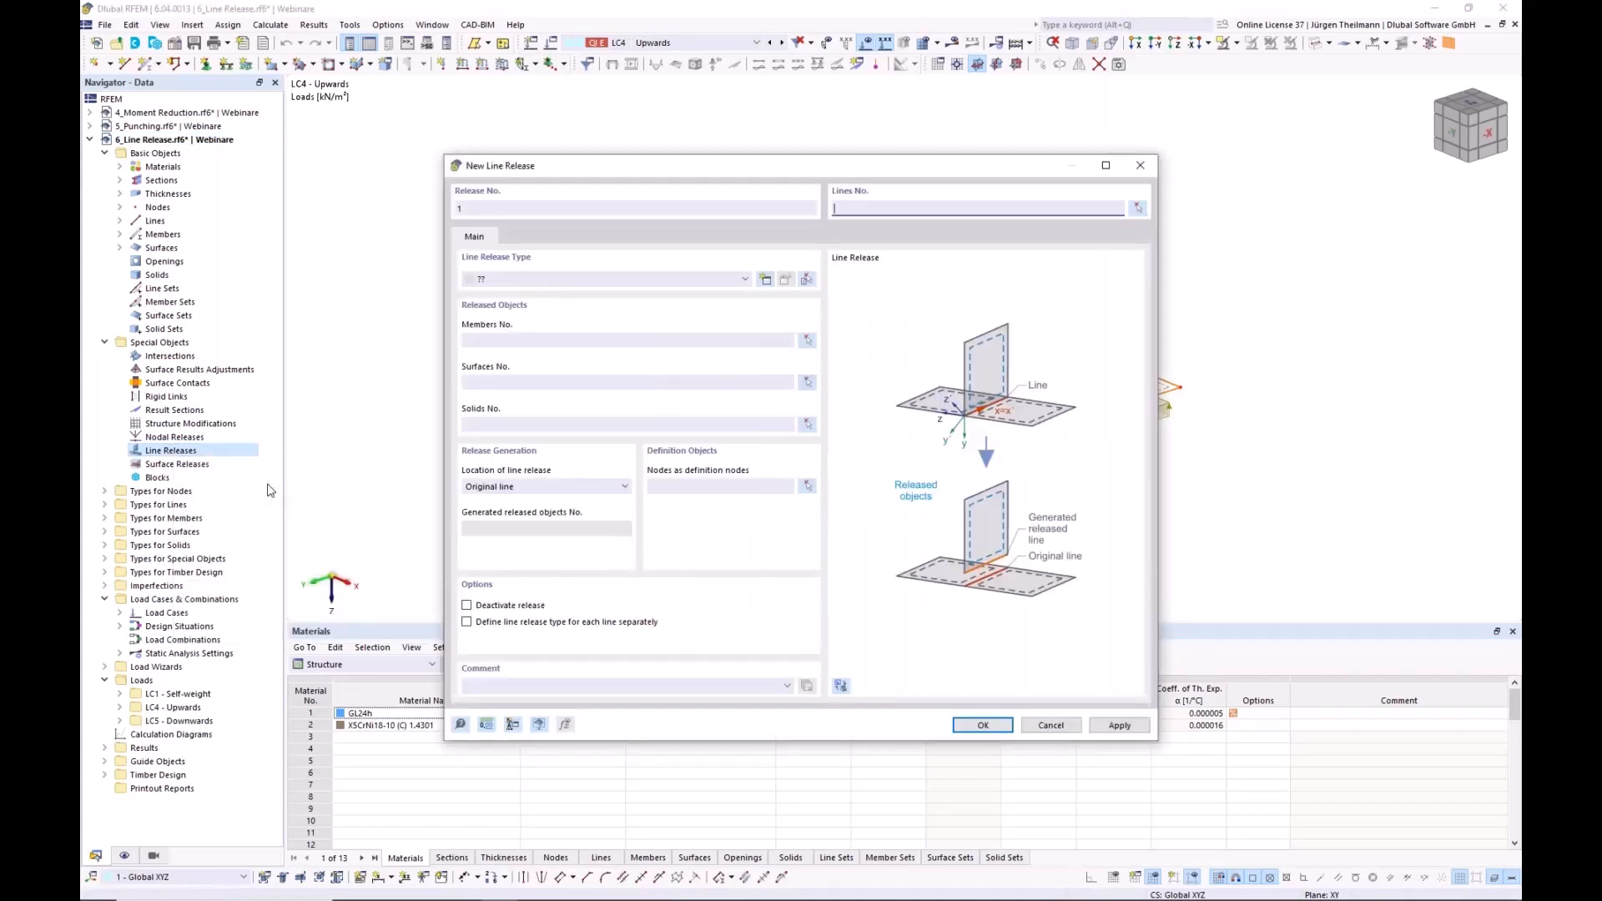
{"action": "left_click", "coordinate": [1138, 209]}
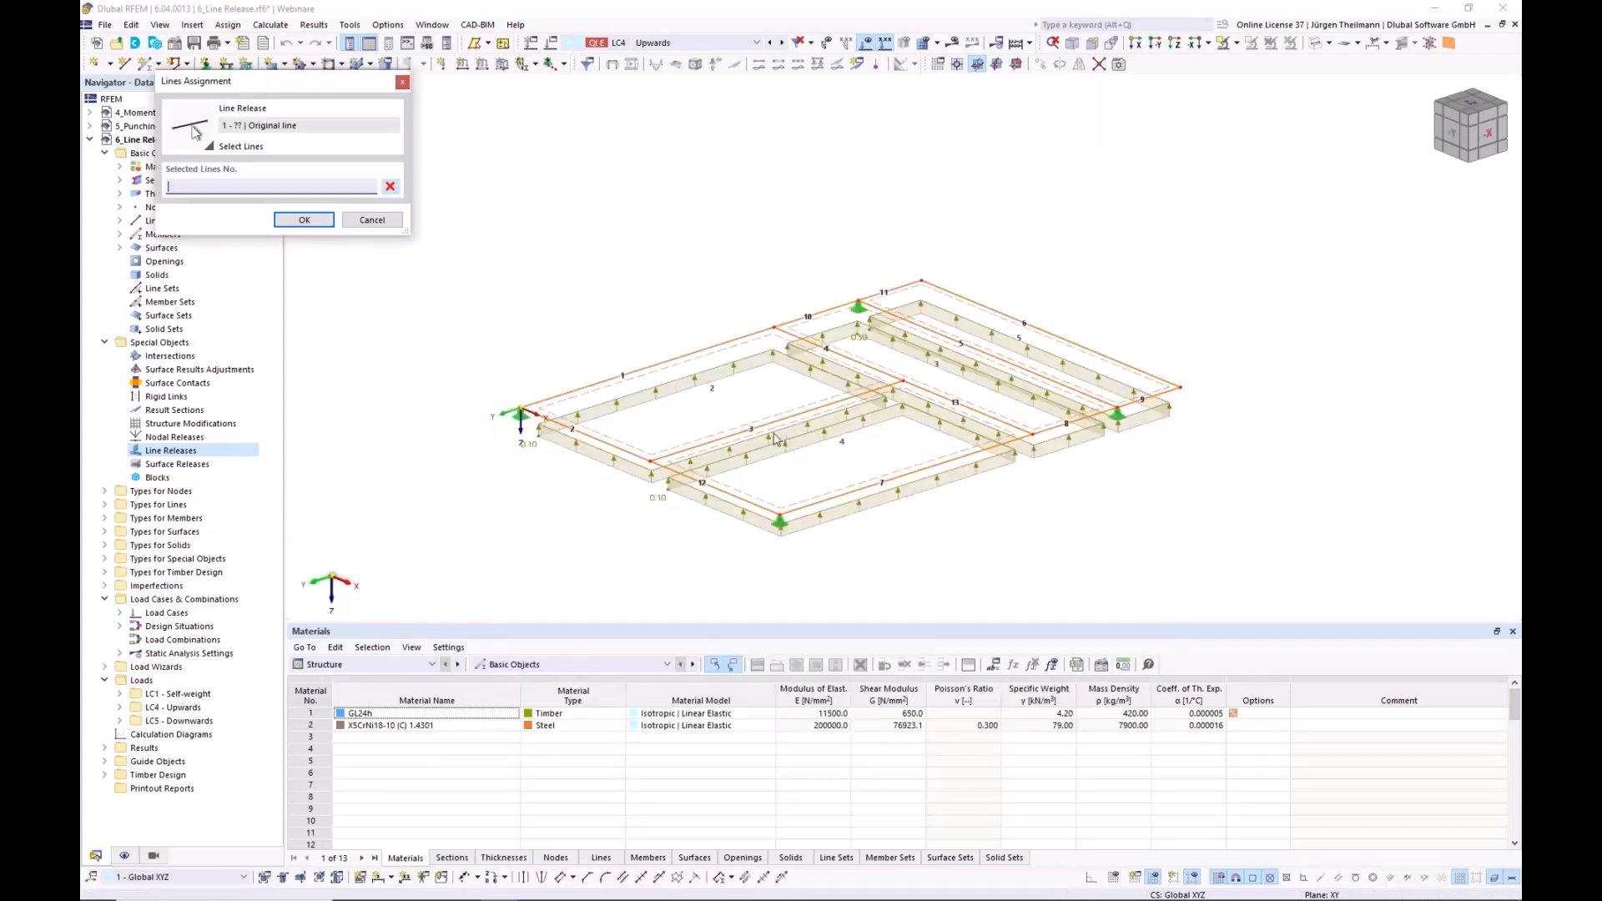
{"action": "left_click", "coordinate": [779, 415]}
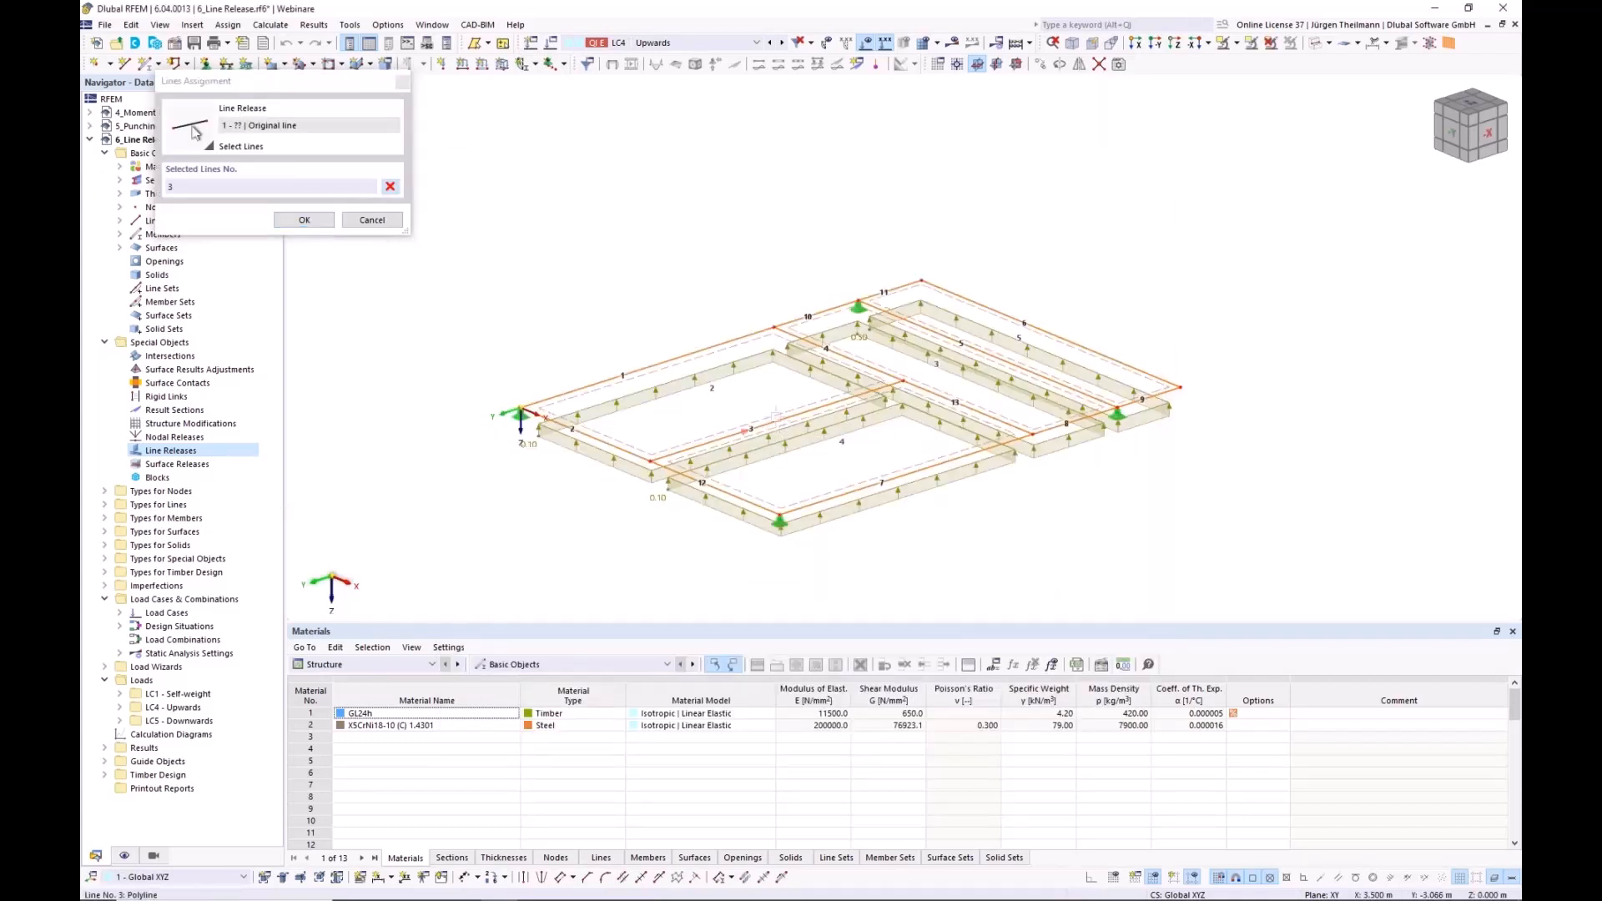
{"action": "left_click", "coordinate": [304, 219]}
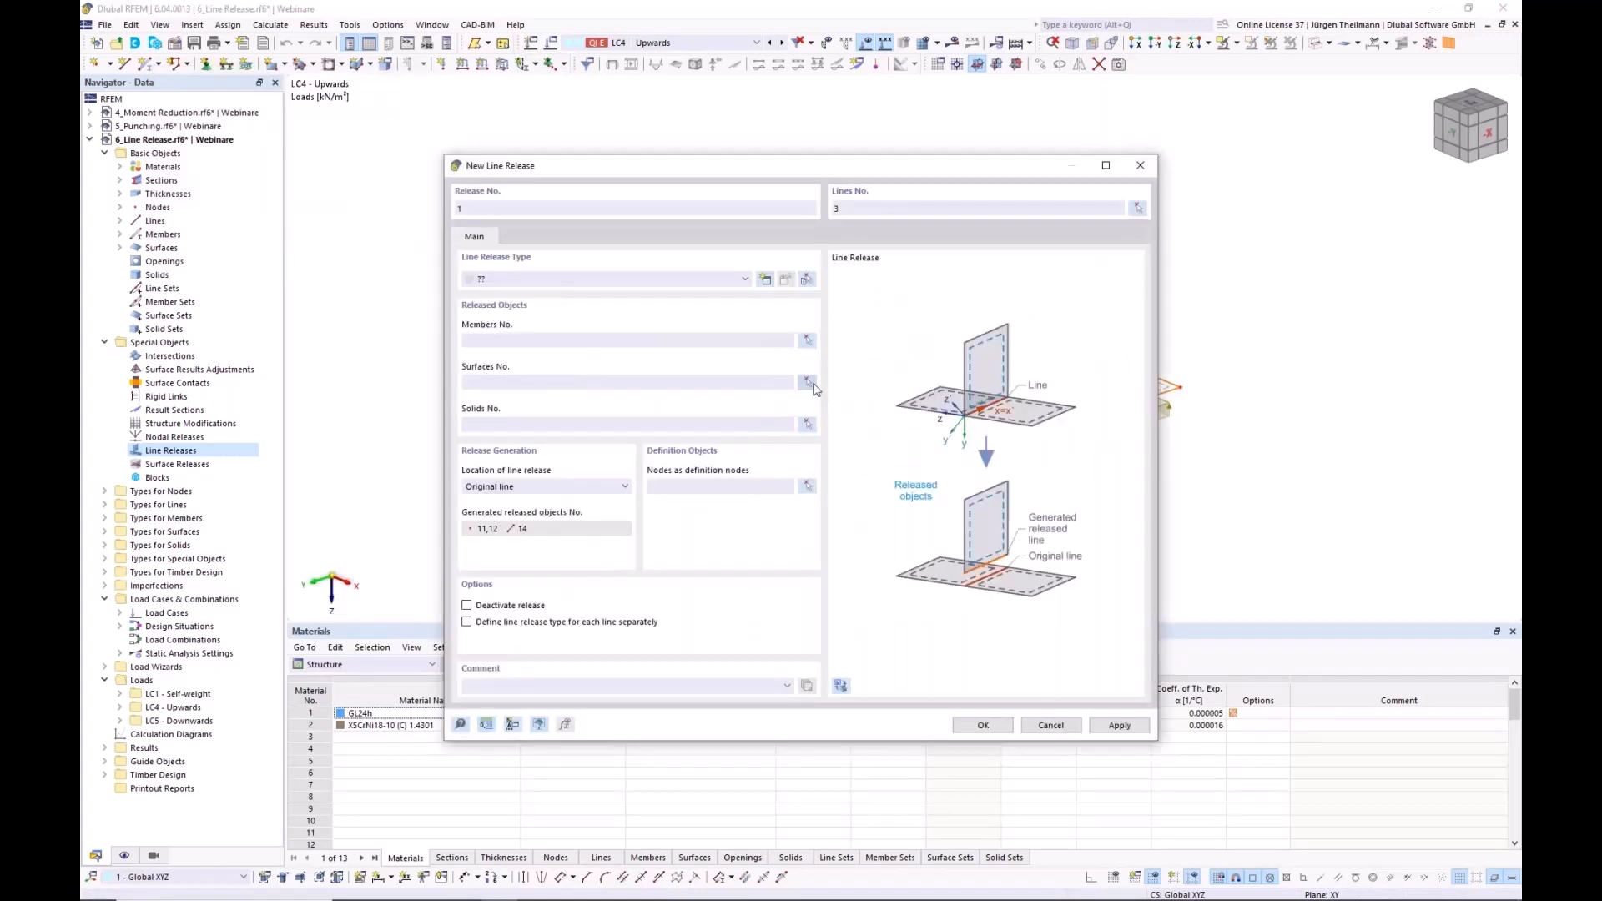
- Select surfaces 2 and 4 as the released objects of the line release
{"action": "left_click", "coordinate": [807, 382]}
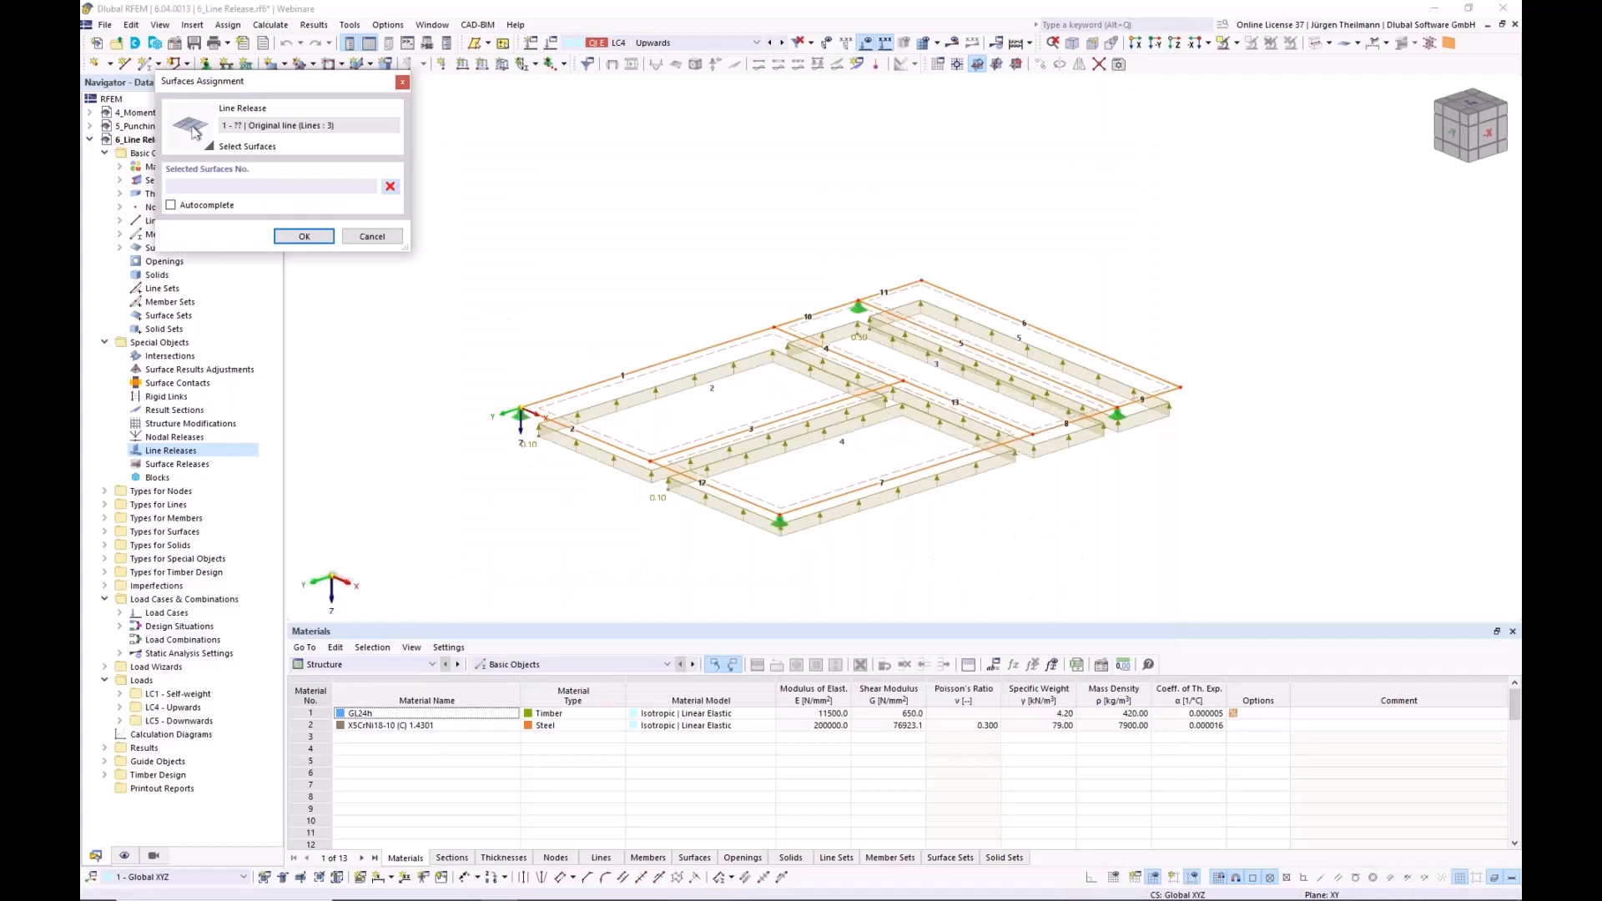
{"action": "left_click", "coordinate": [793, 435]}
{"action": "left_click", "coordinate": [802, 424]}
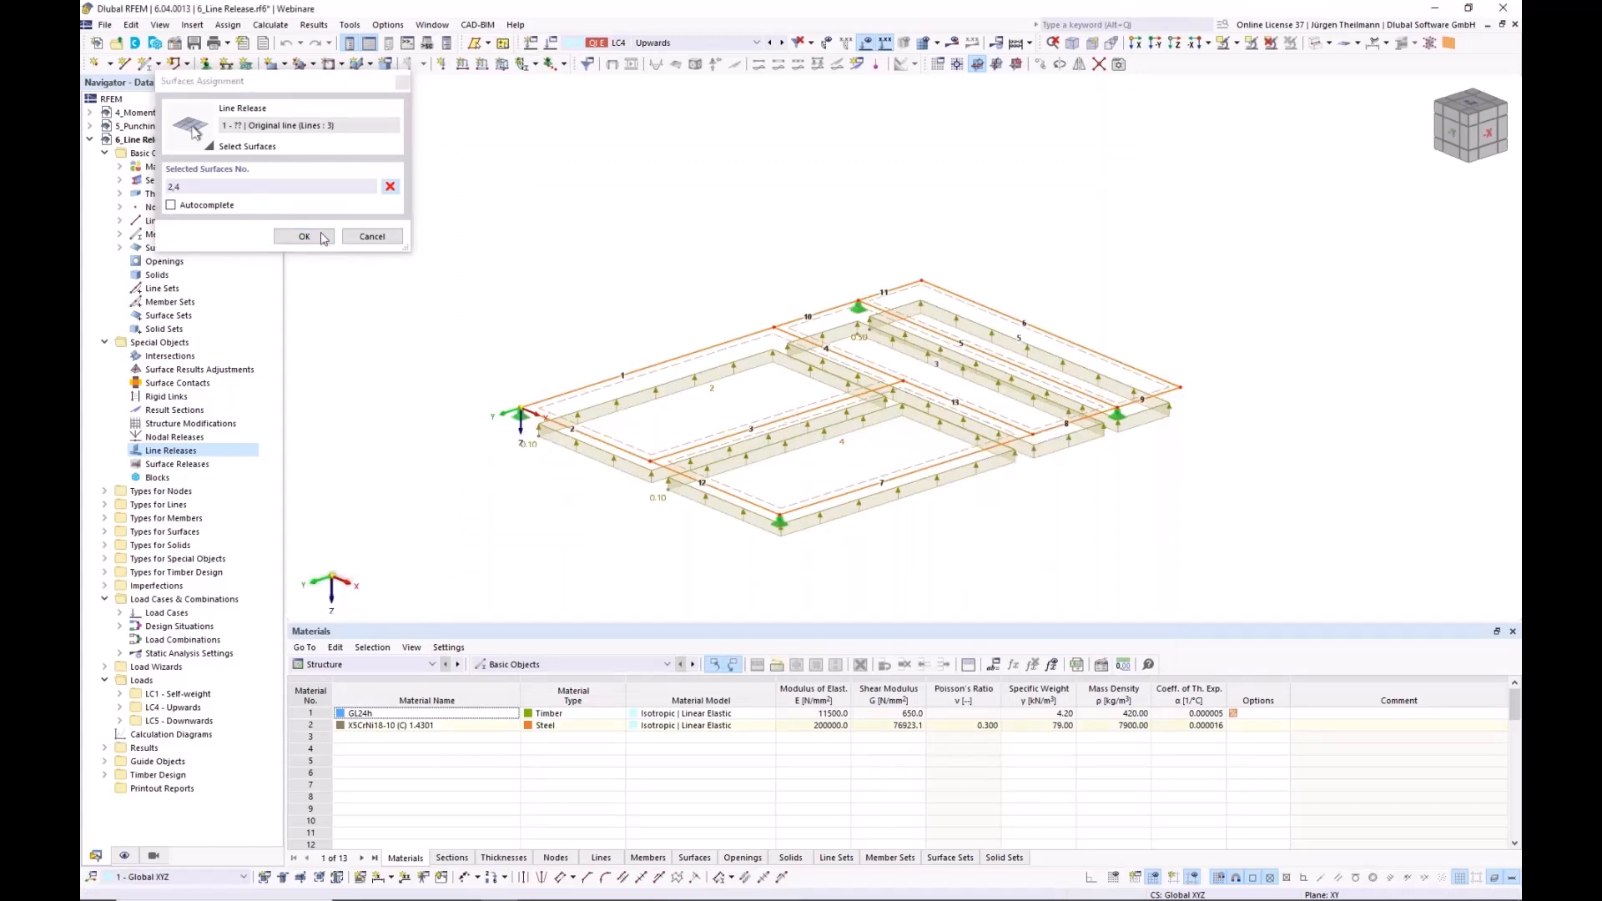
{"action": "left_click", "coordinate": [303, 236]}
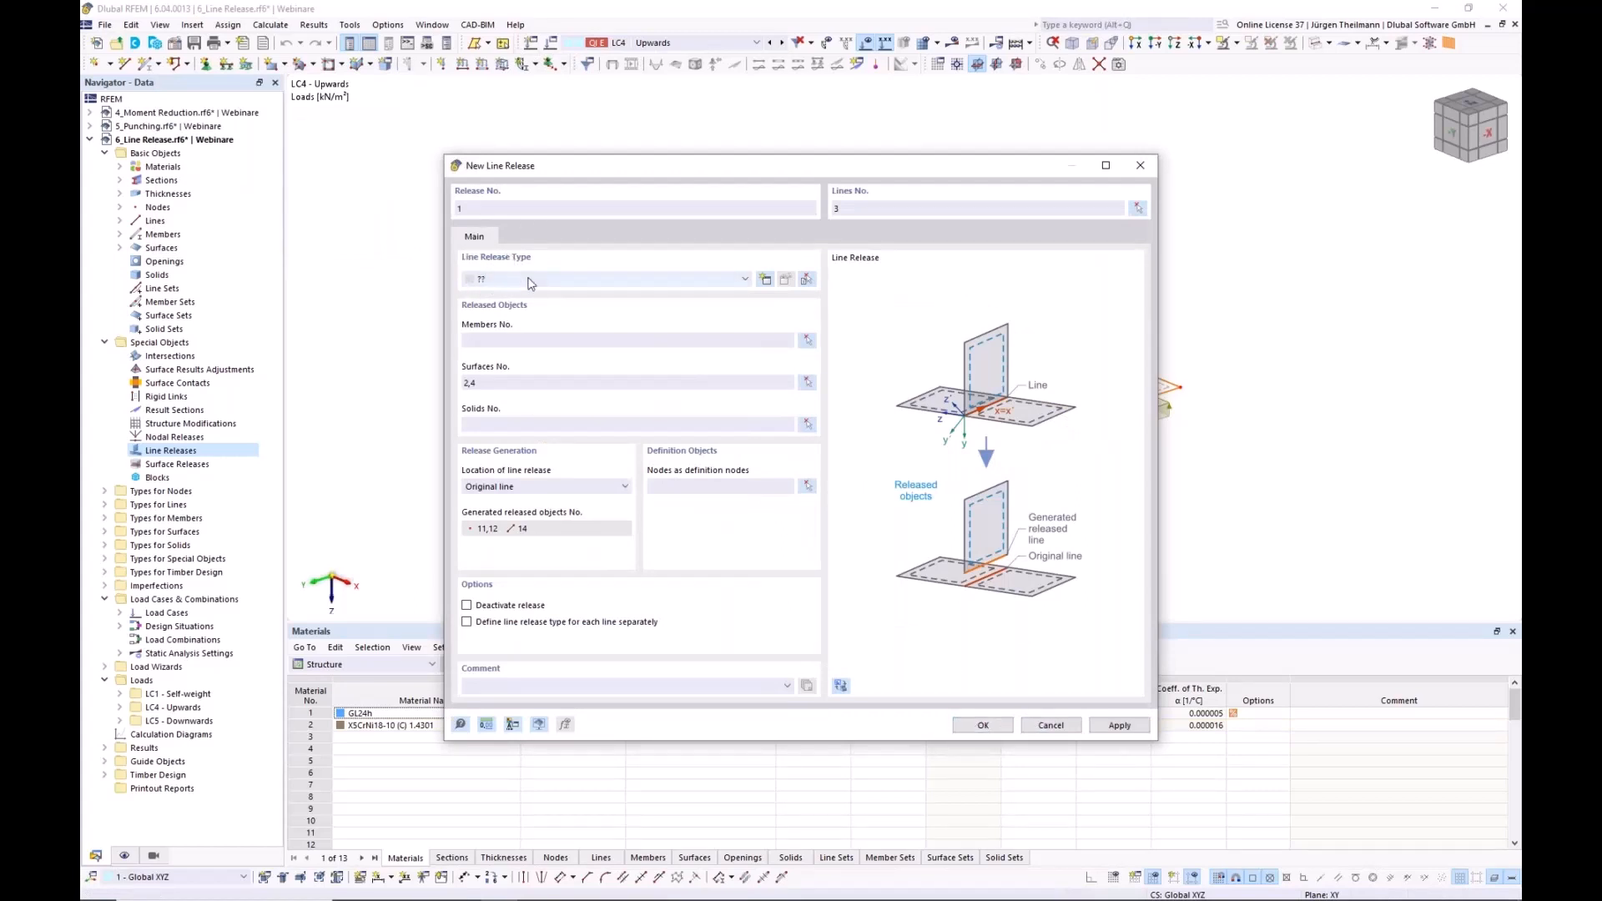
- Create a line release type that releases uz with the nonlinearity Fixed if positive vz, keeping the φx rotation released
{"action": "left_click", "coordinate": [766, 280]}
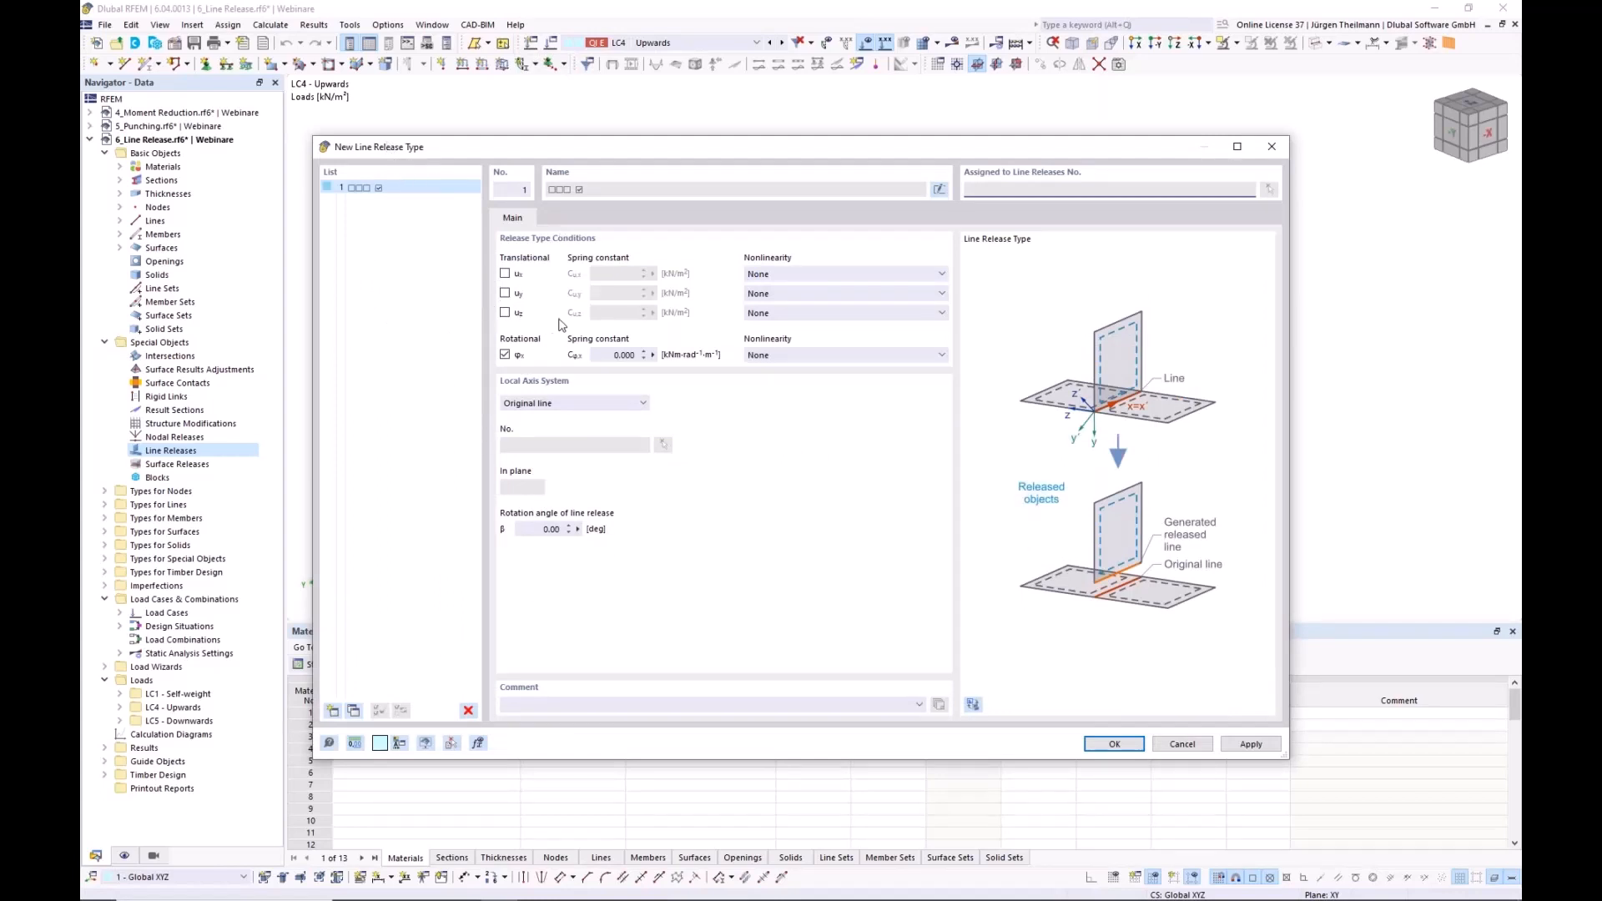
{"action": "left_click", "coordinate": [505, 312]}
{"action": "left_click", "coordinate": [781, 315]}
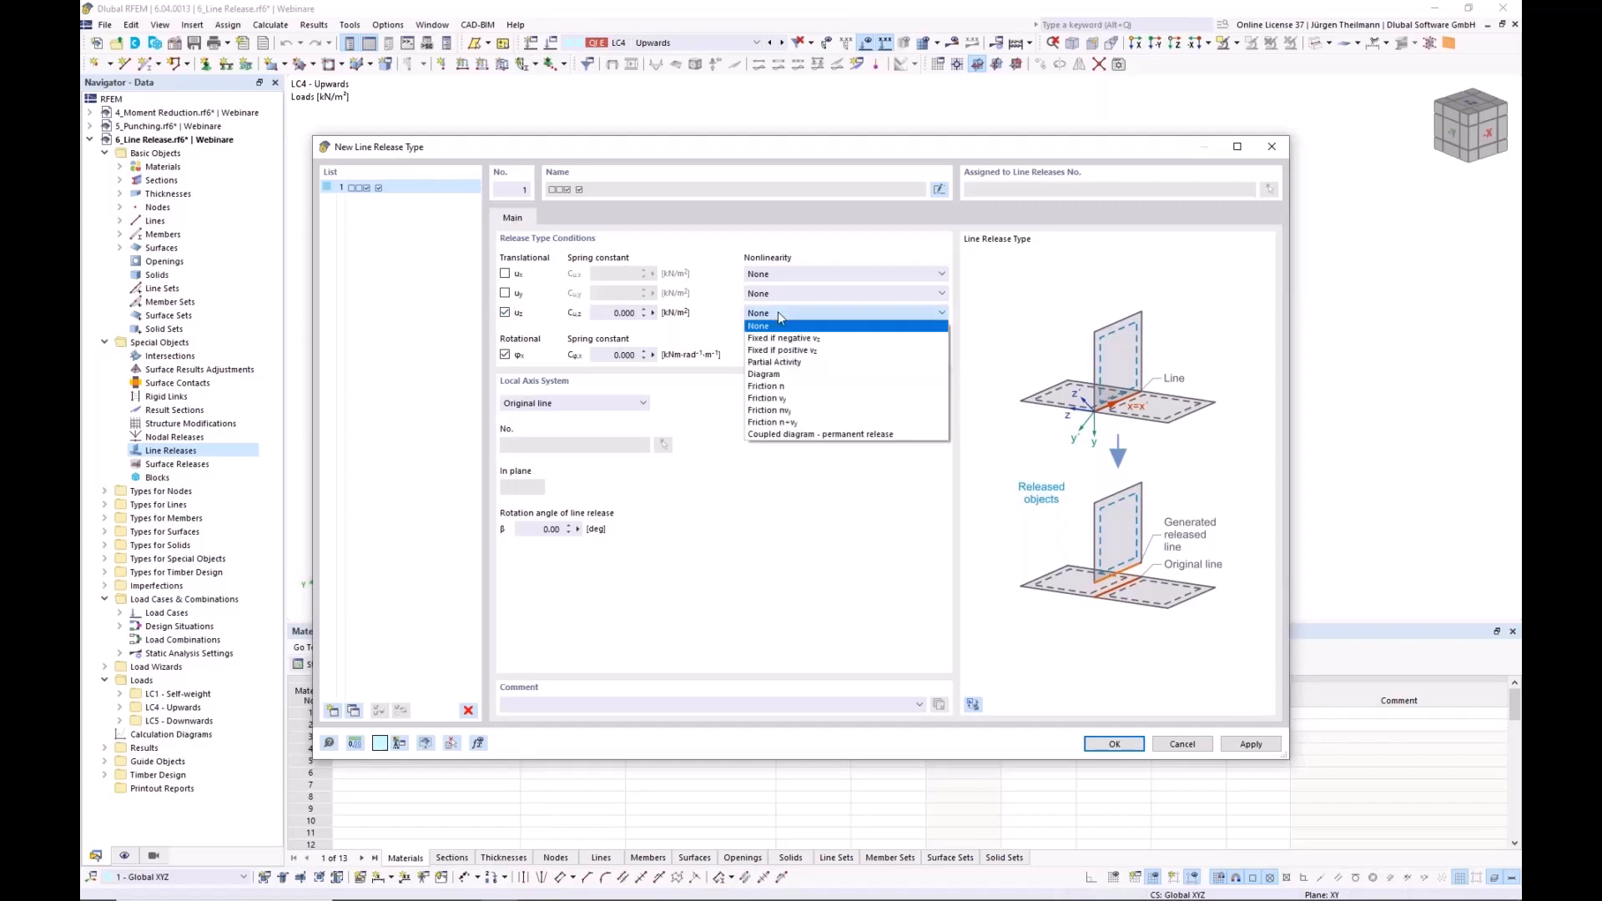
{"action": "left_click", "coordinate": [799, 351]}
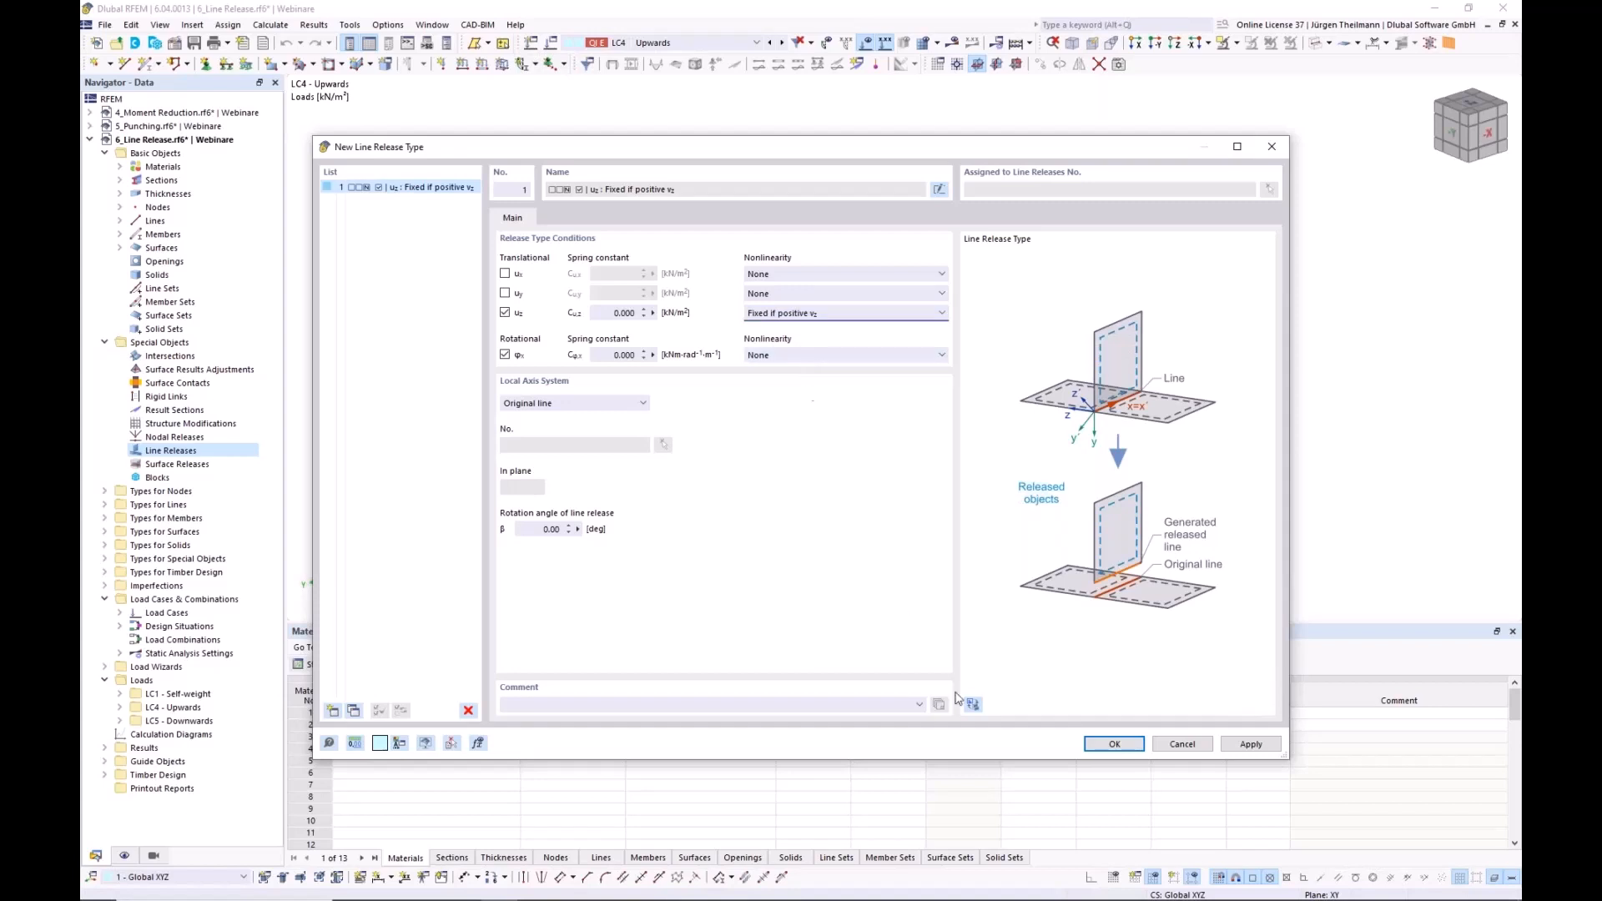
{"action": "left_click", "coordinate": [1100, 749]}
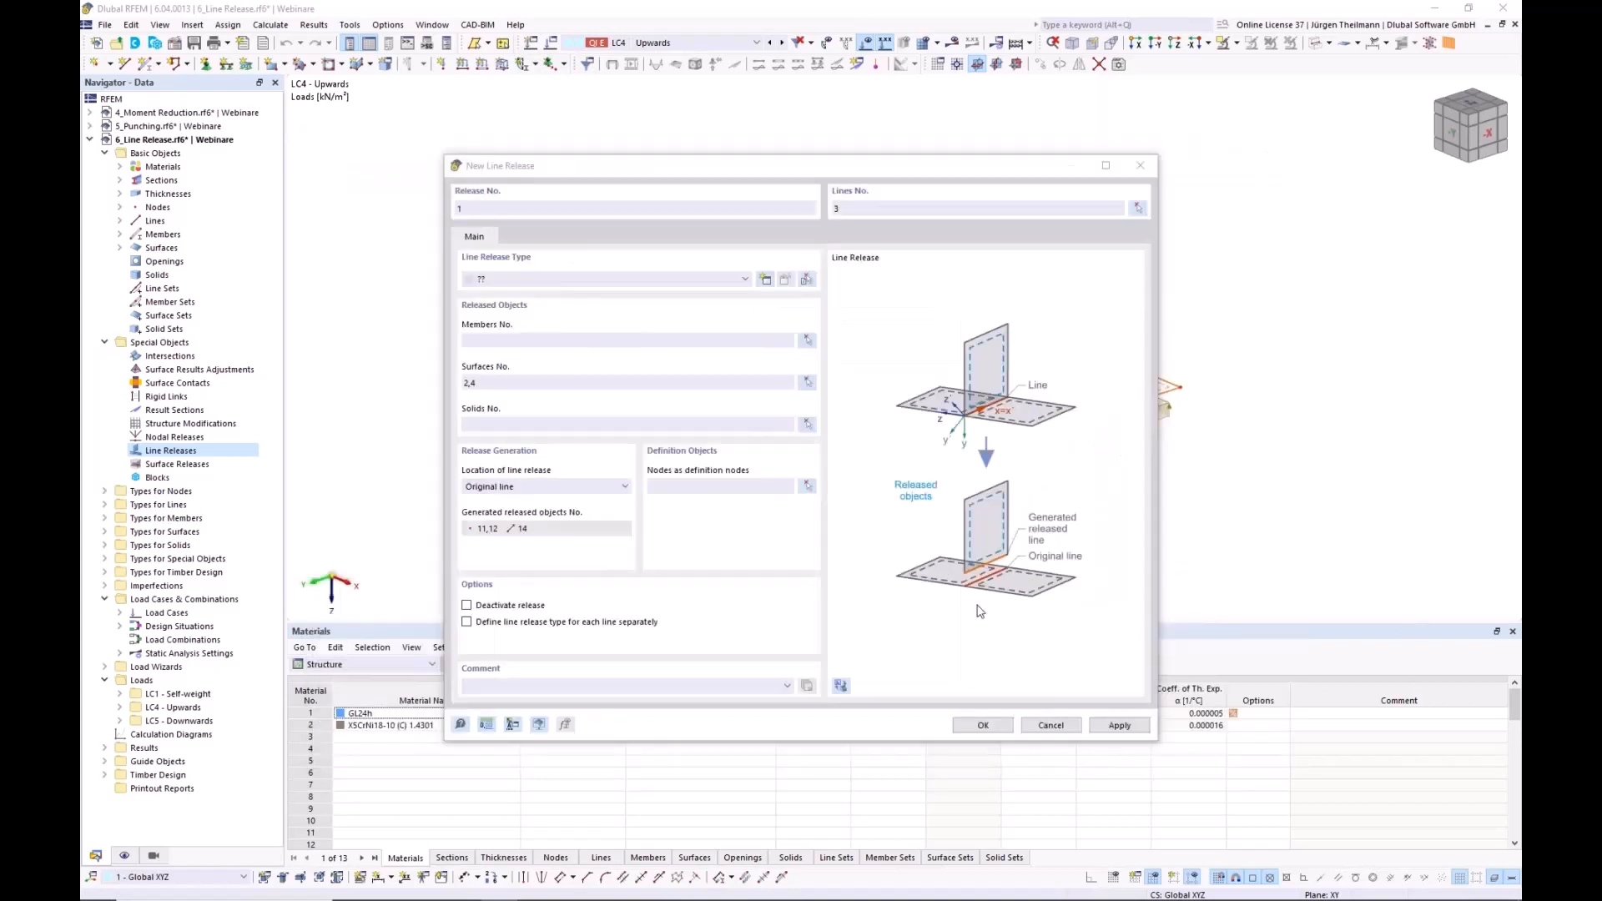
- Confirm the line release, add definition nodes 5 and 6 through Action 1, and agree to delete all results including the mesh
{"action": "left_click", "coordinate": [985, 726]}
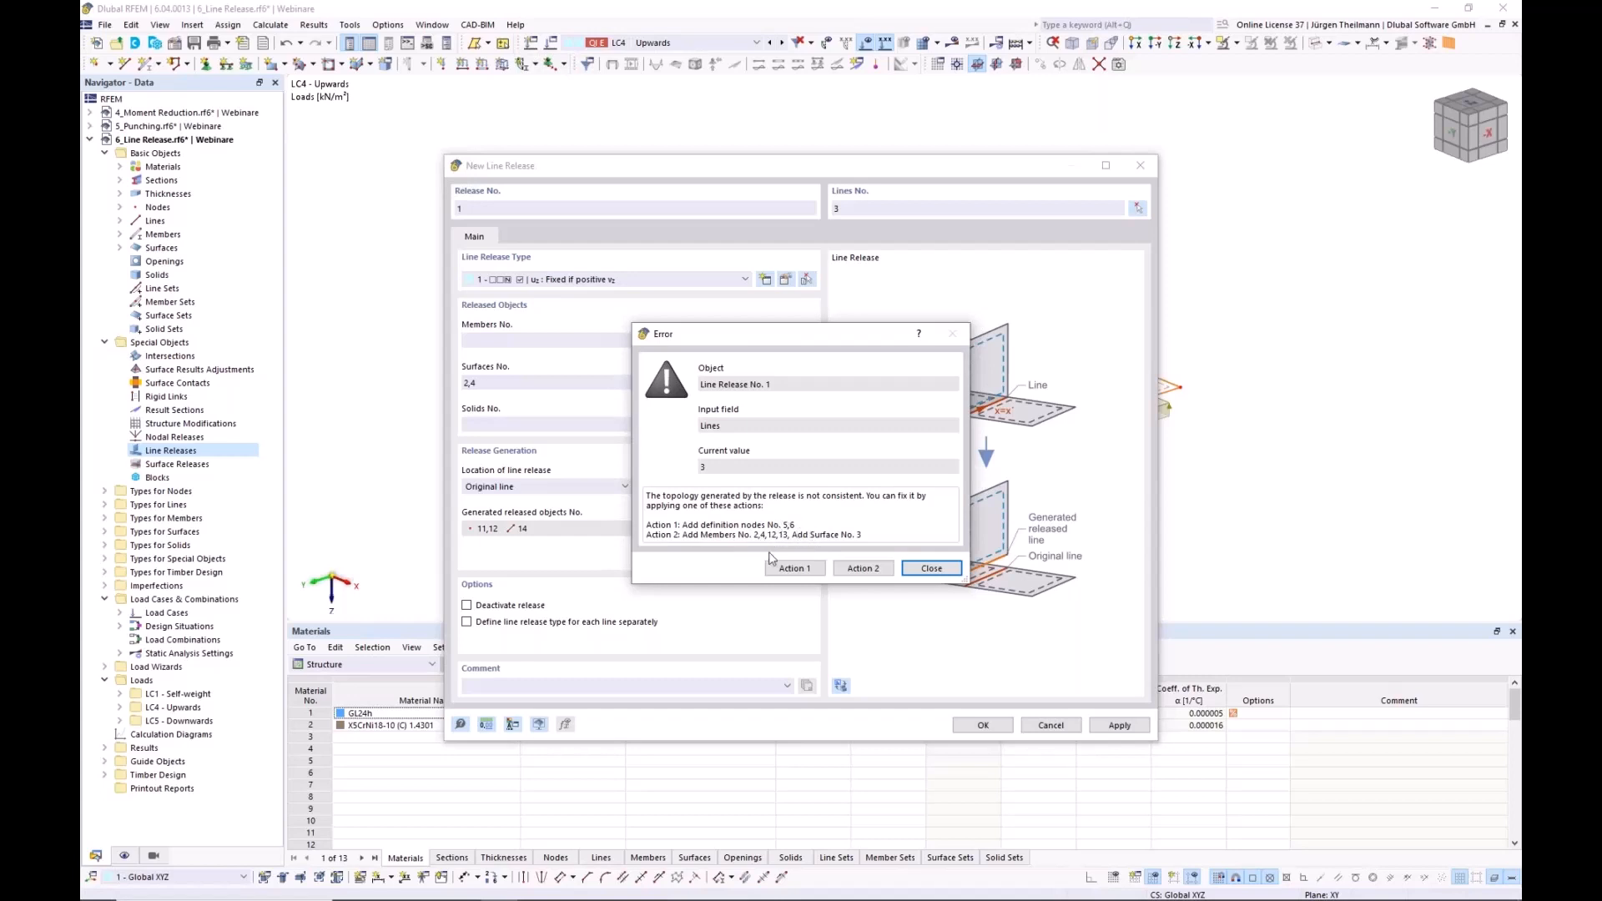
{"action": "left_click", "coordinate": [789, 570]}
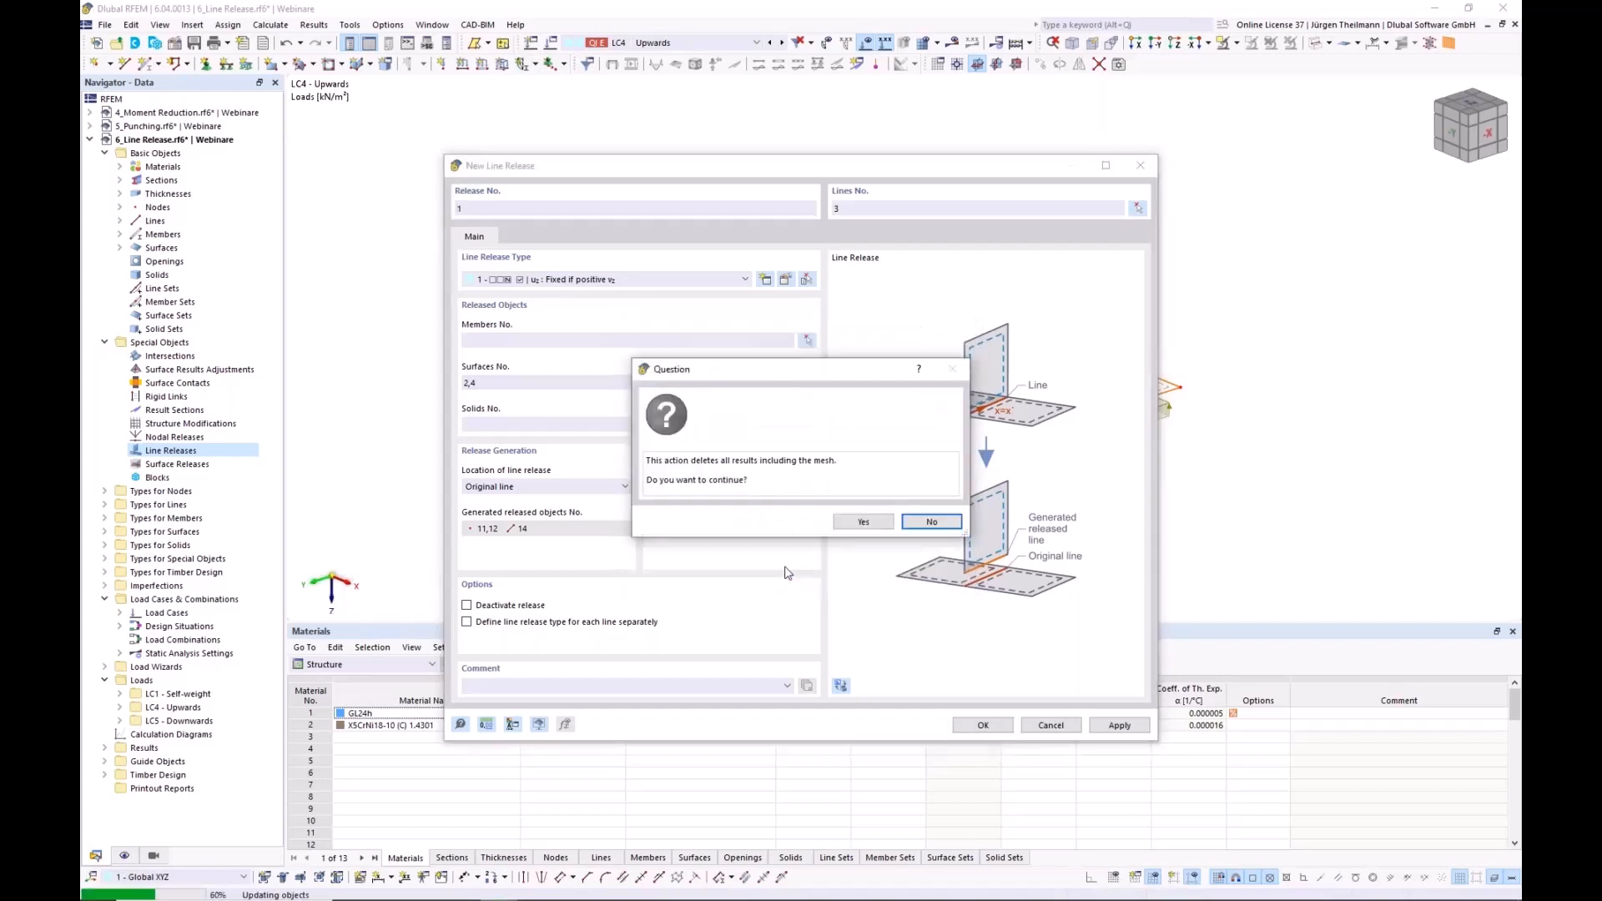
{"action": "left_click", "coordinate": [860, 524]}
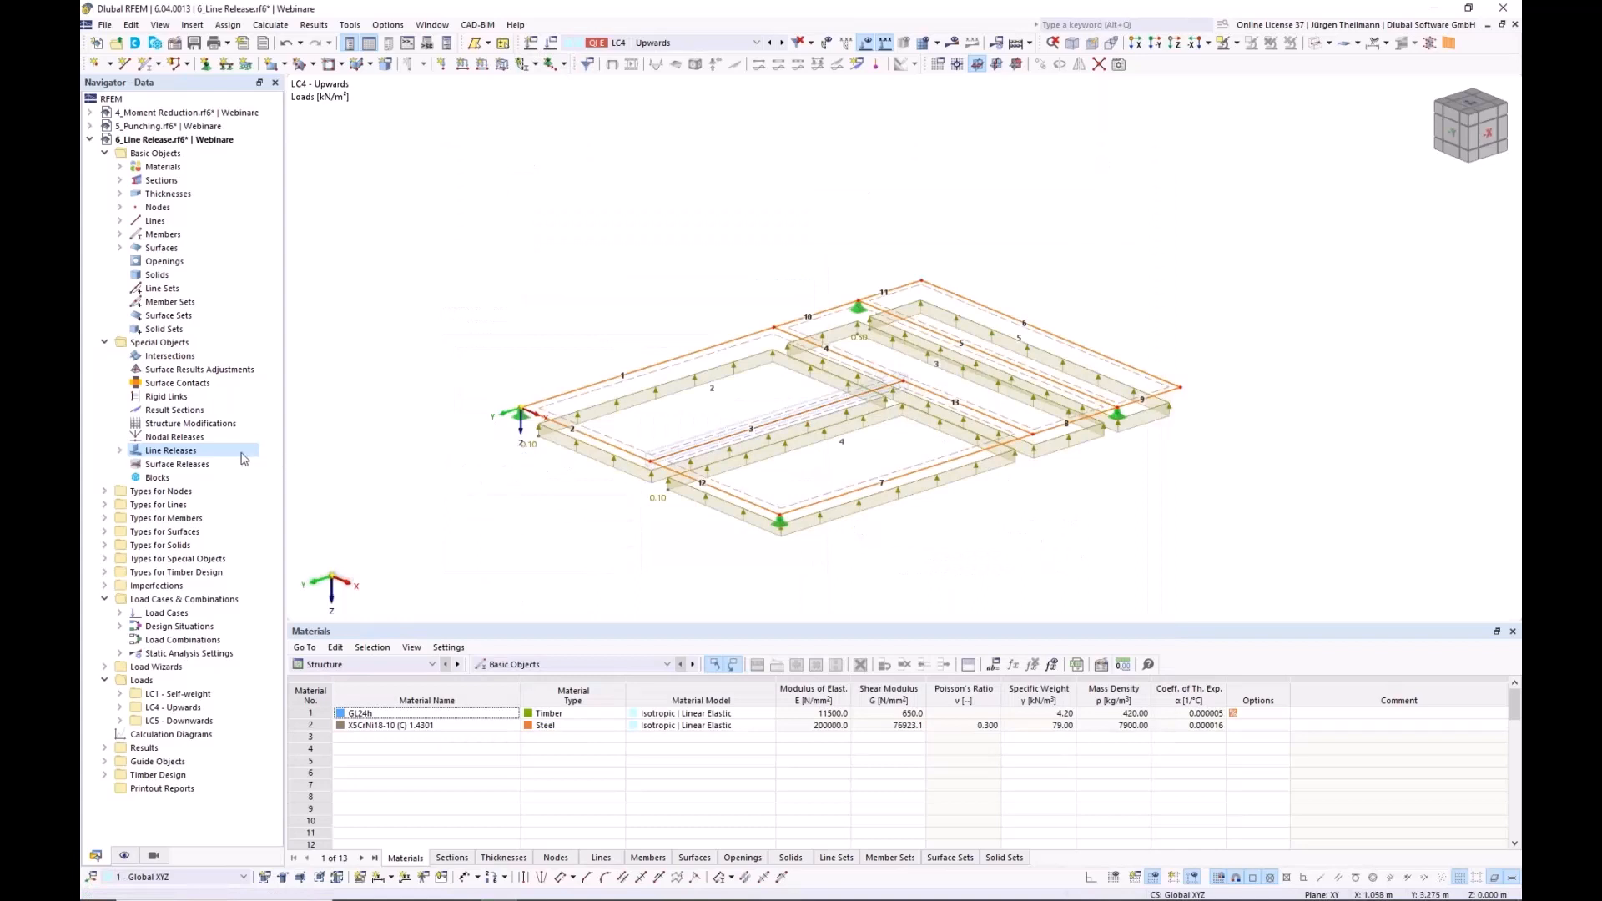
- Create a second line release under the special objects and assign it to line 4 between surfaces 2 and 3
{"action": "right_click", "coordinate": [190, 451]}
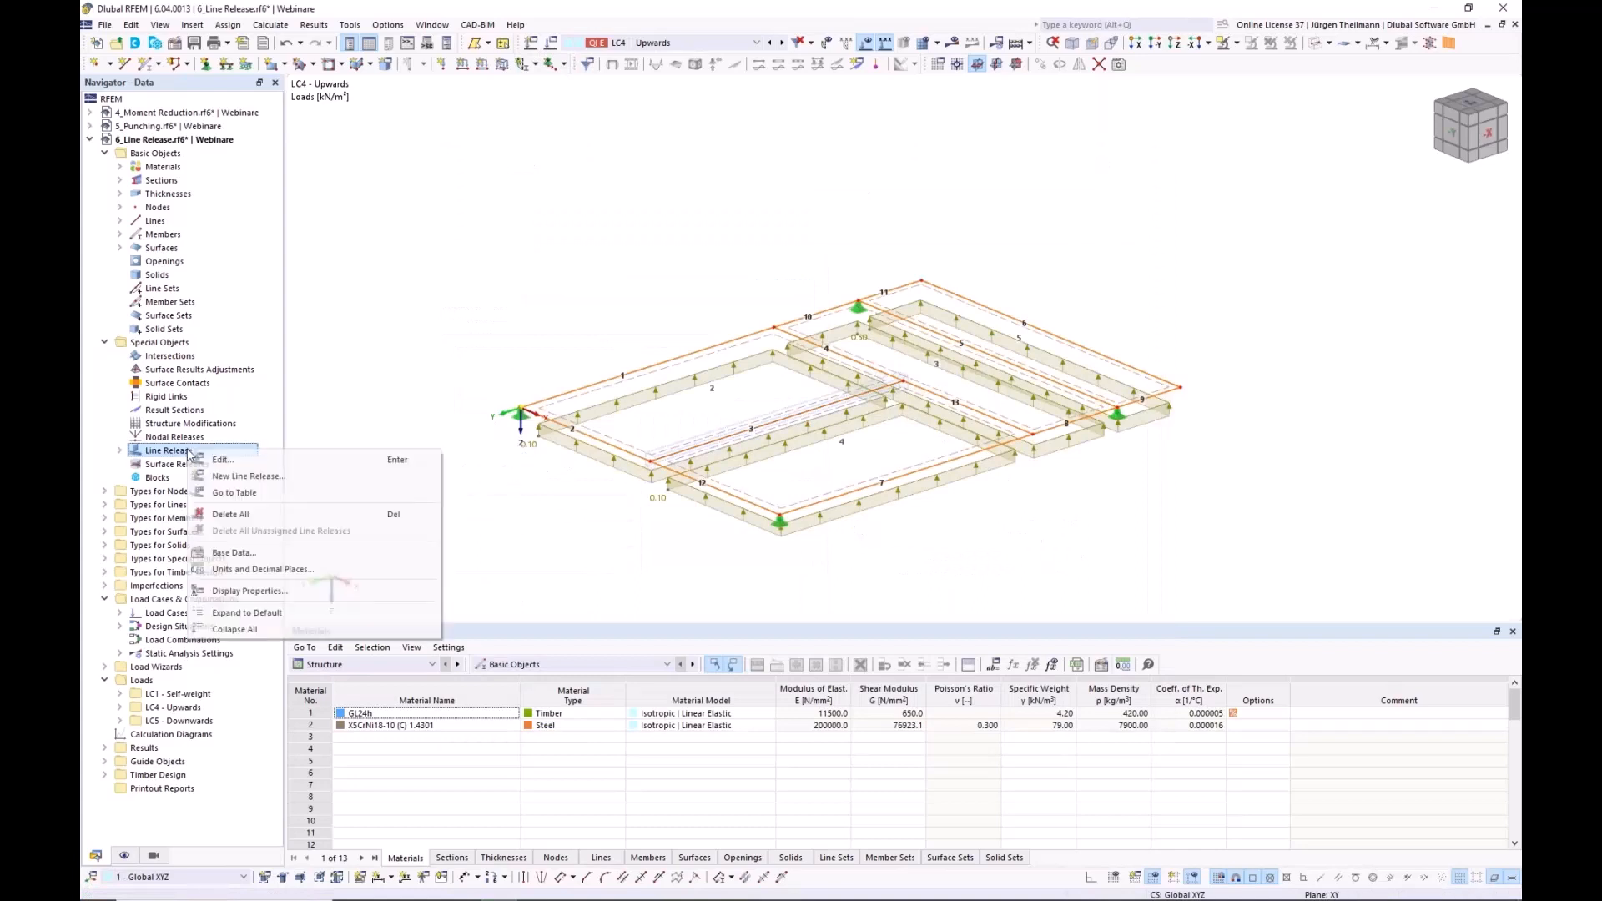
{"action": "left_click", "coordinate": [245, 478]}
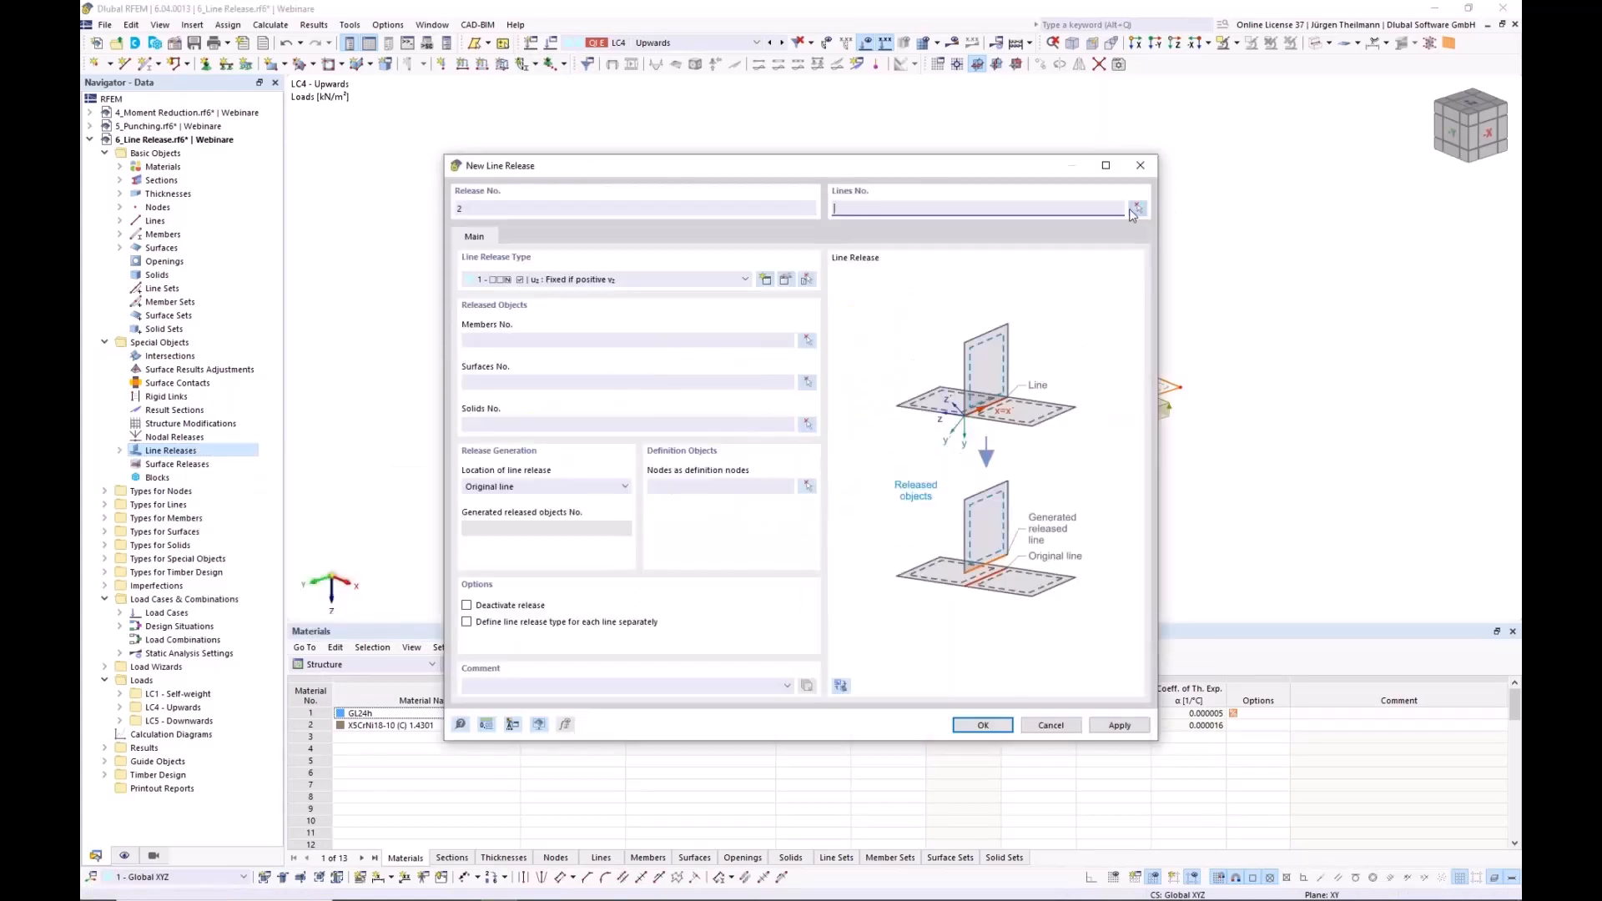
{"action": "left_click", "coordinate": [1136, 209]}
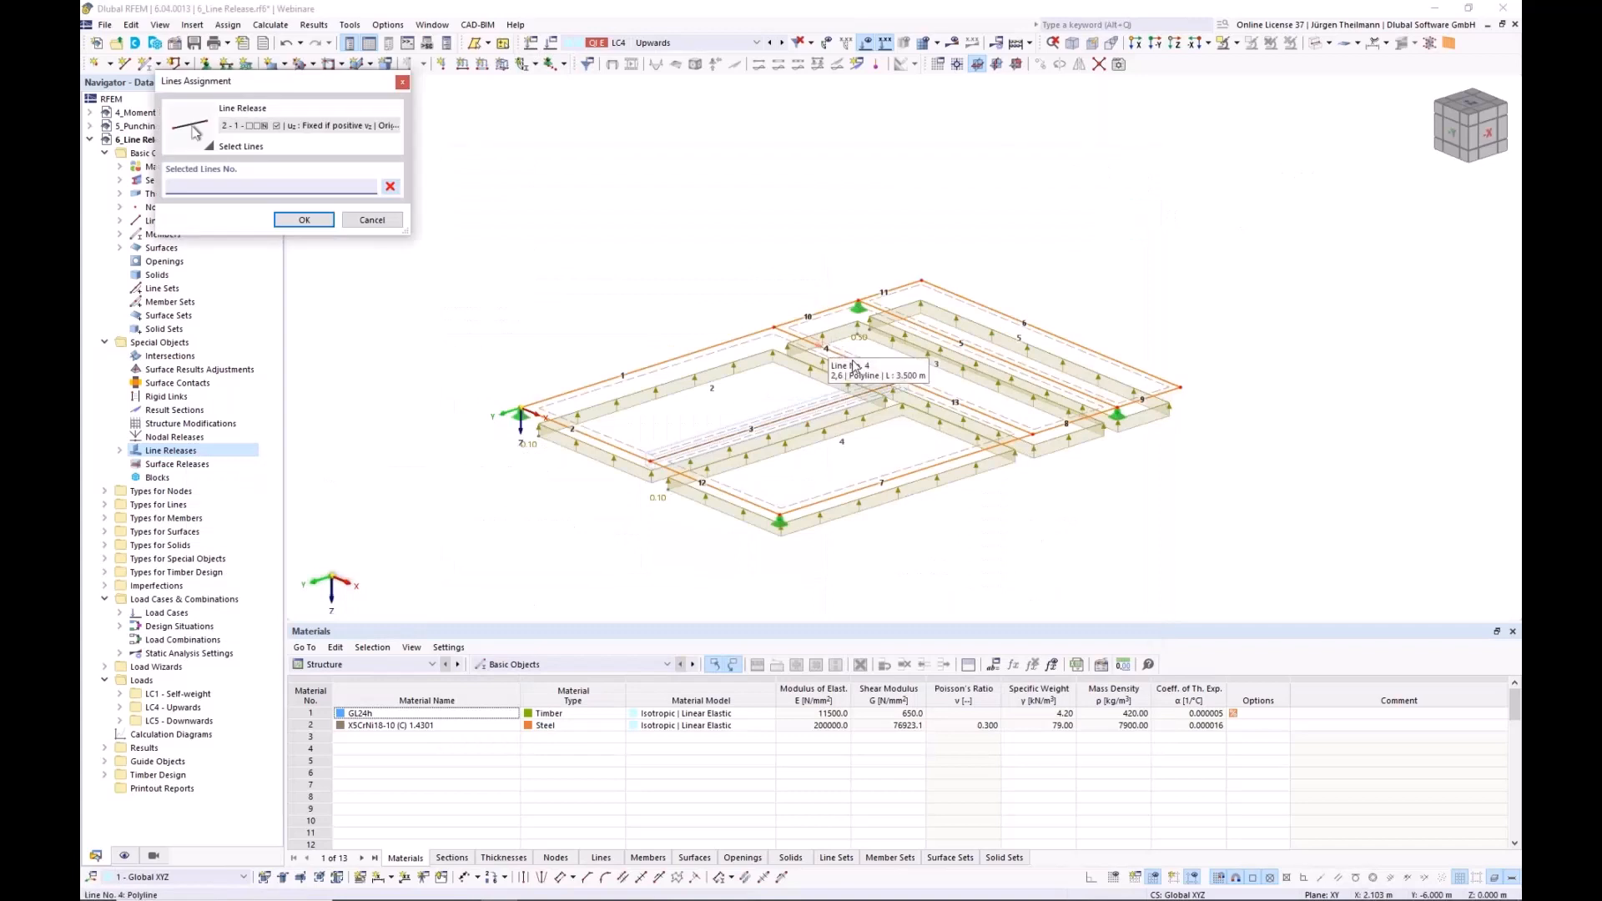
{"action": "left_click", "coordinate": [854, 368]}
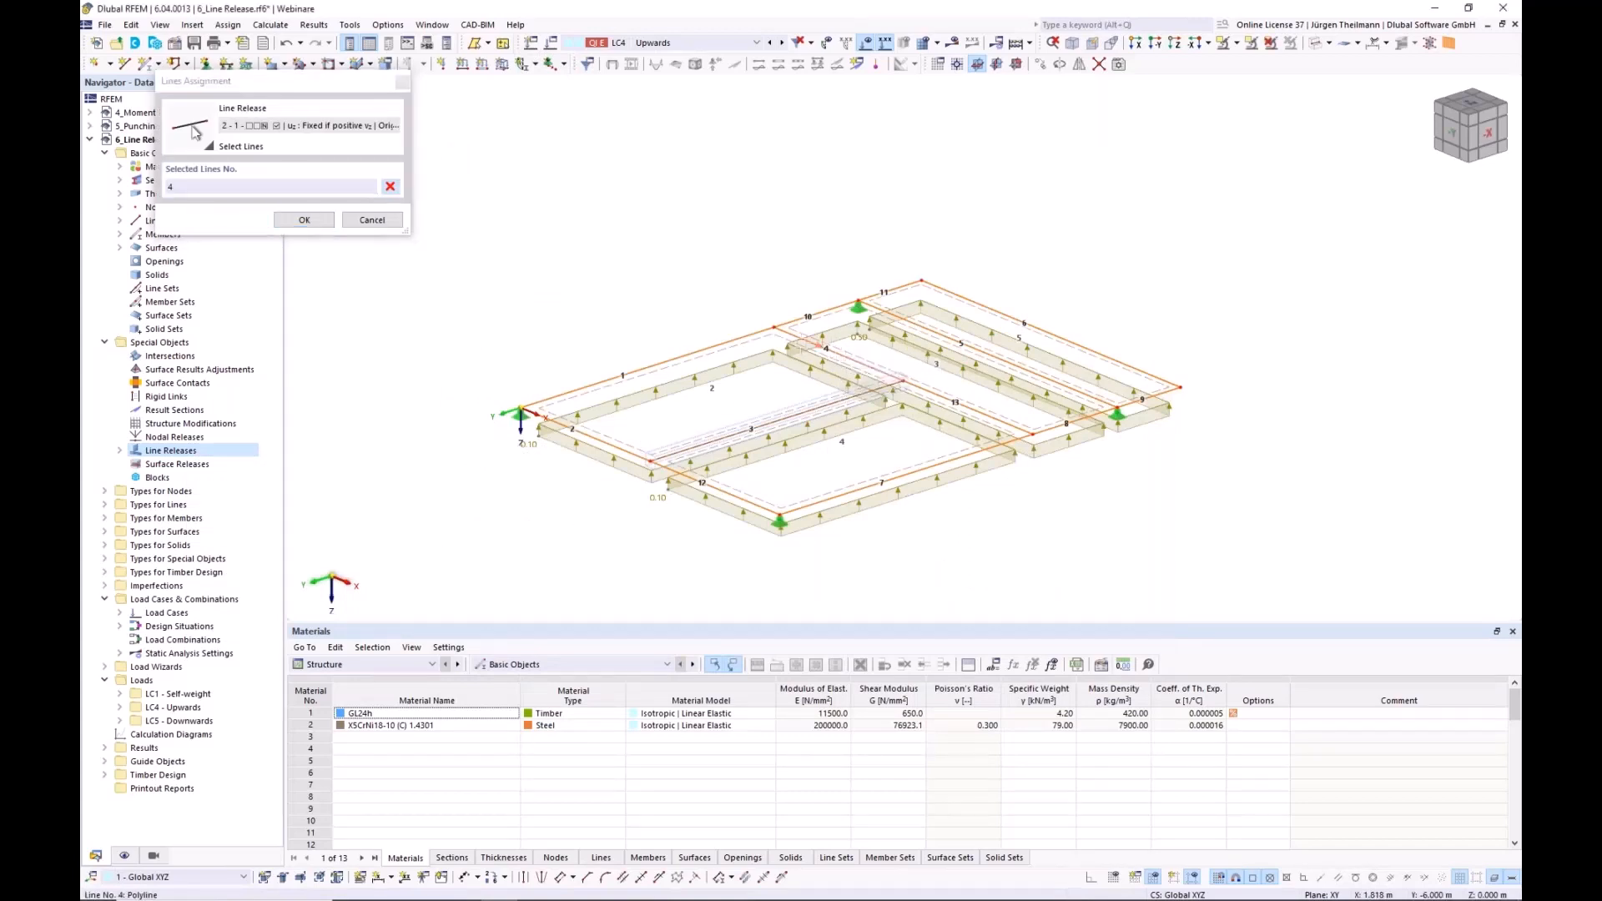
{"action": "left_click", "coordinate": [303, 221]}
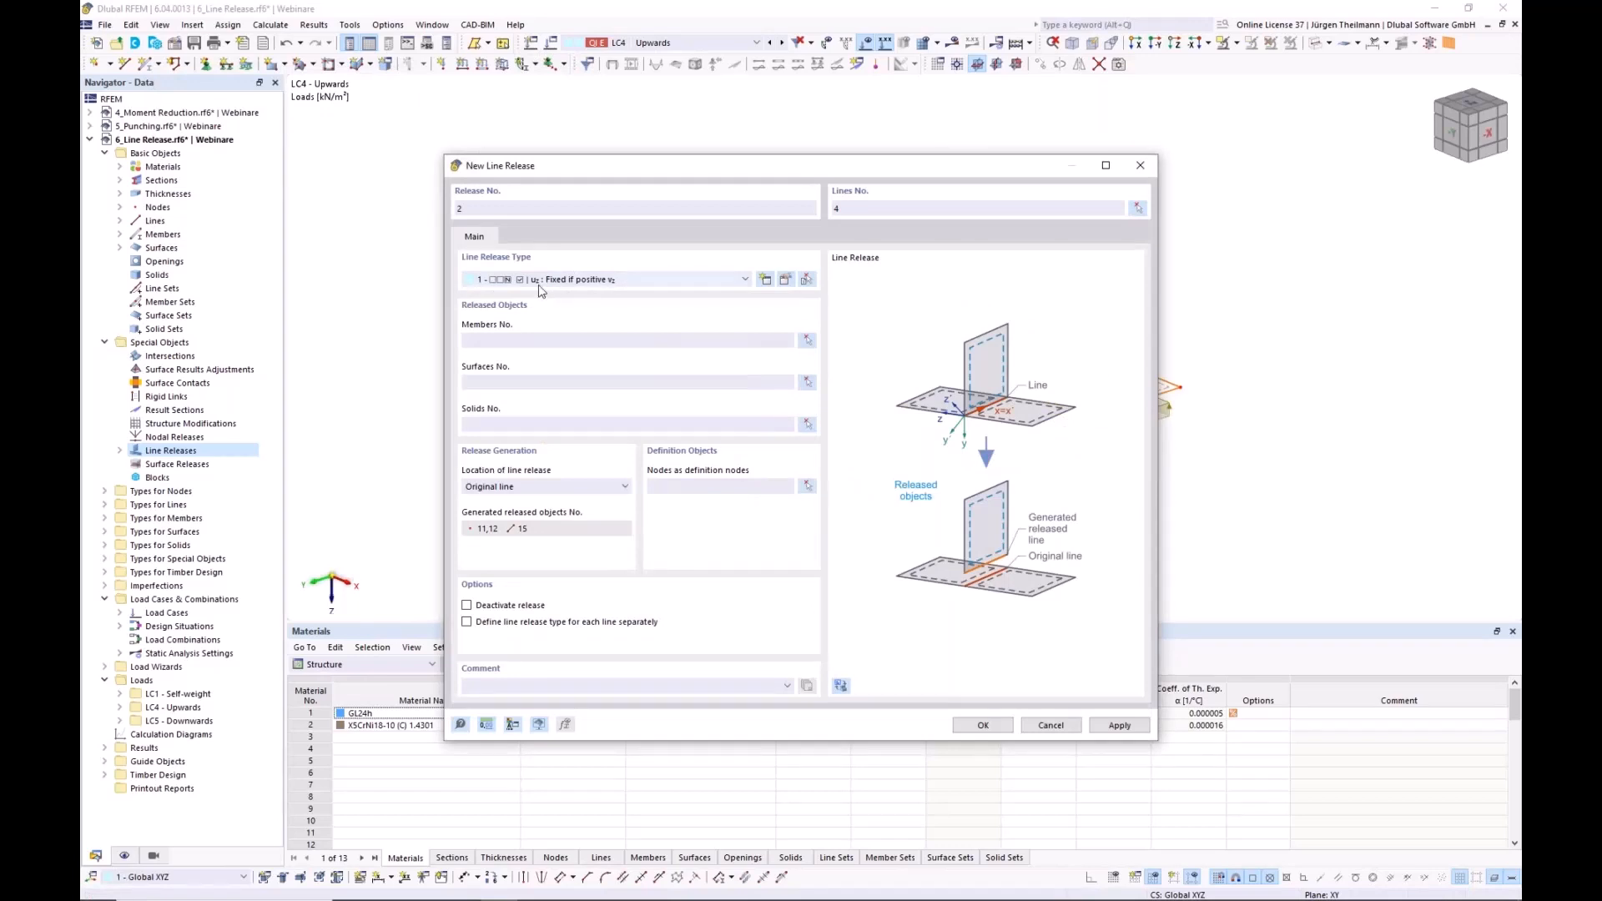
- Set surfaces 2 and 3 as the released objects, then confirm the line release with definition nodes 2 and 6 added through Action 1
{"action": "left_click", "coordinate": [807, 382]}
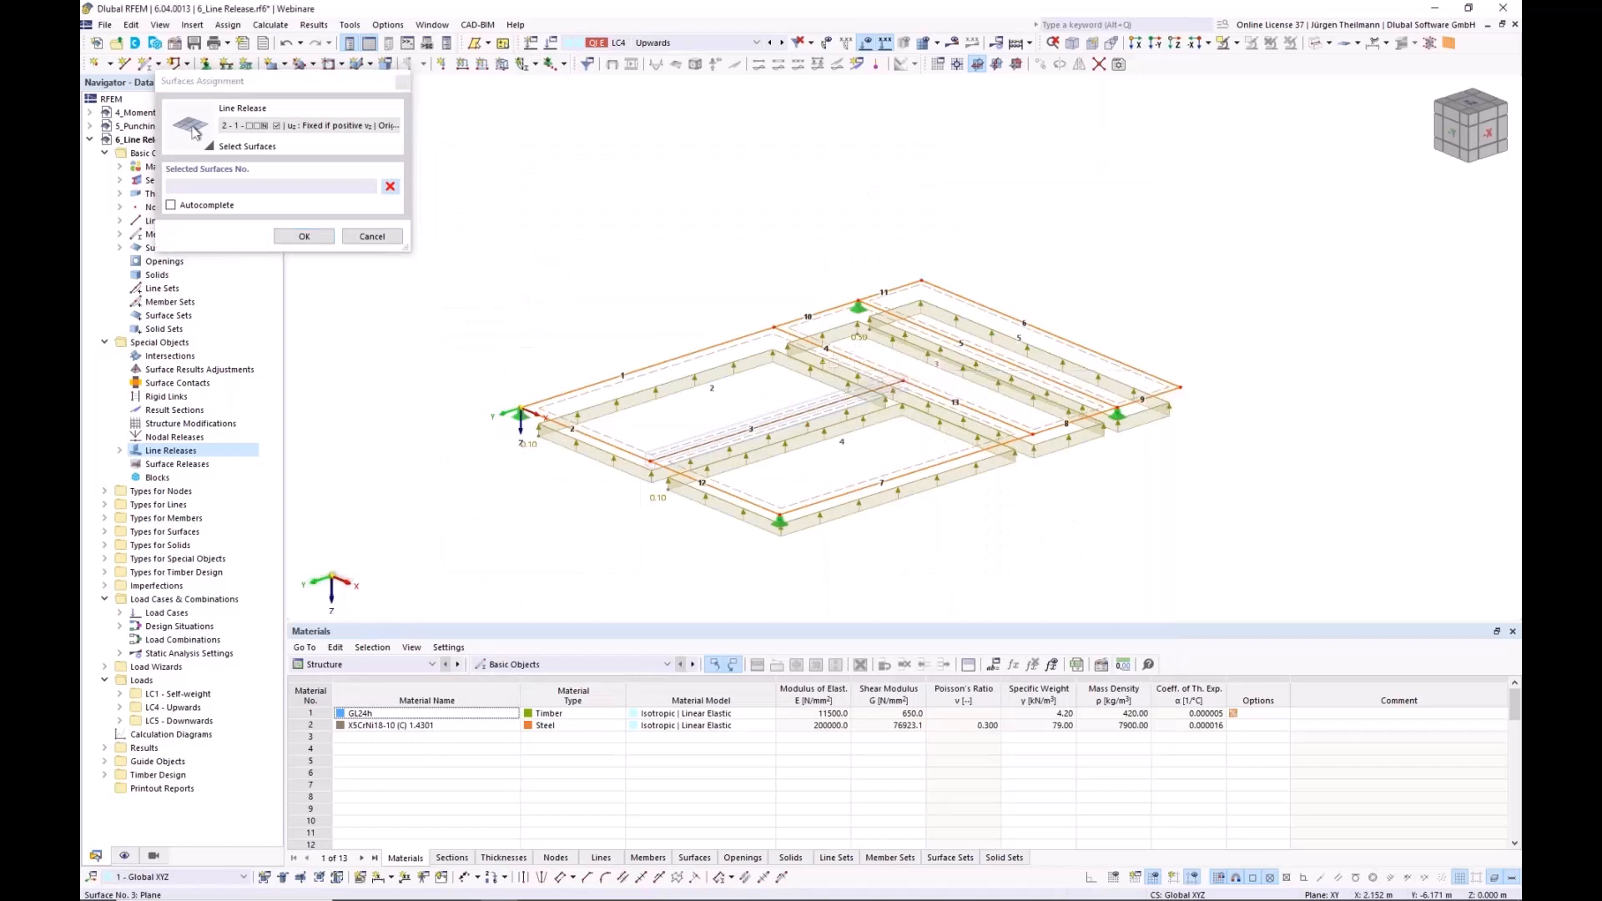
{"action": "left_click", "coordinate": [832, 364]}
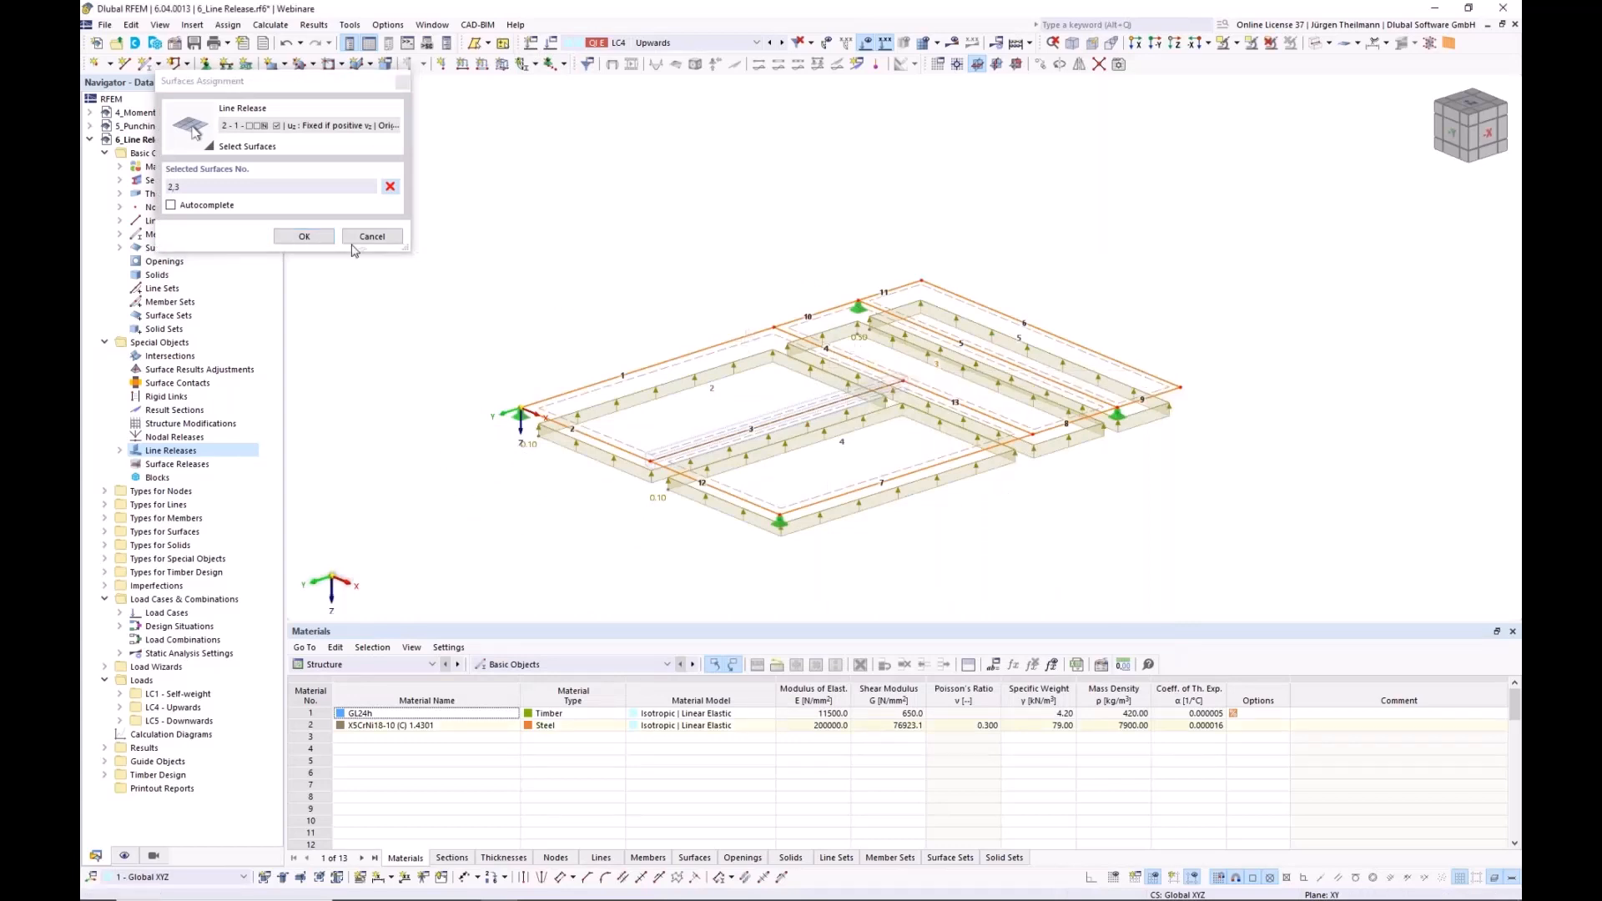
{"action": "left_click", "coordinate": [293, 237]}
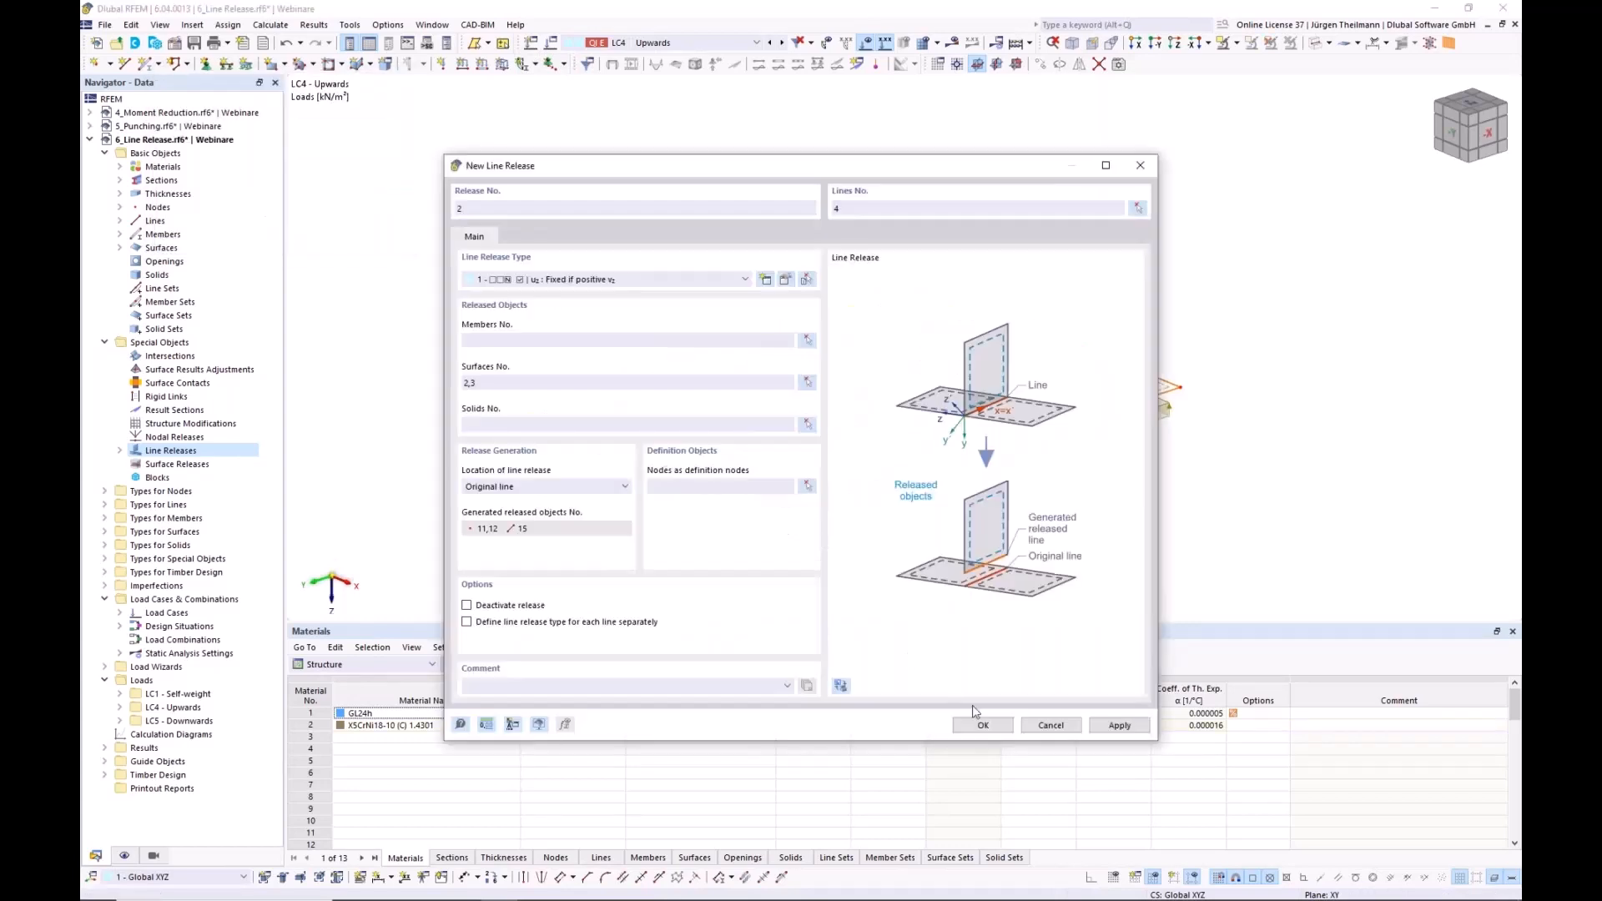
{"action": "left_click", "coordinate": [983, 724]}
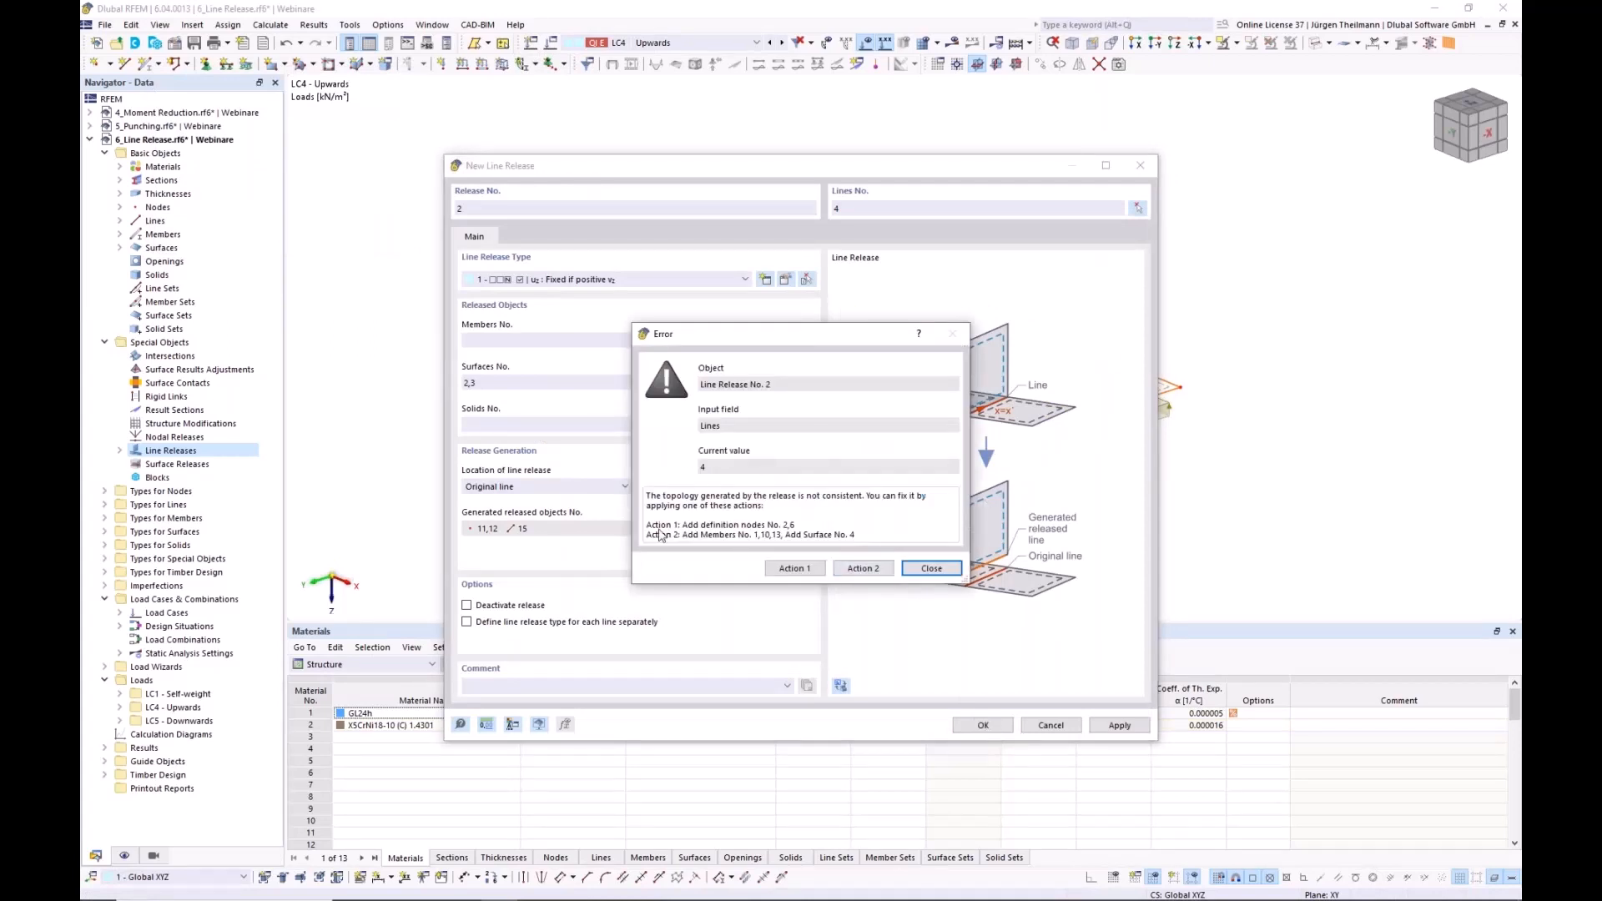
{"action": "left_click", "coordinate": [797, 569]}
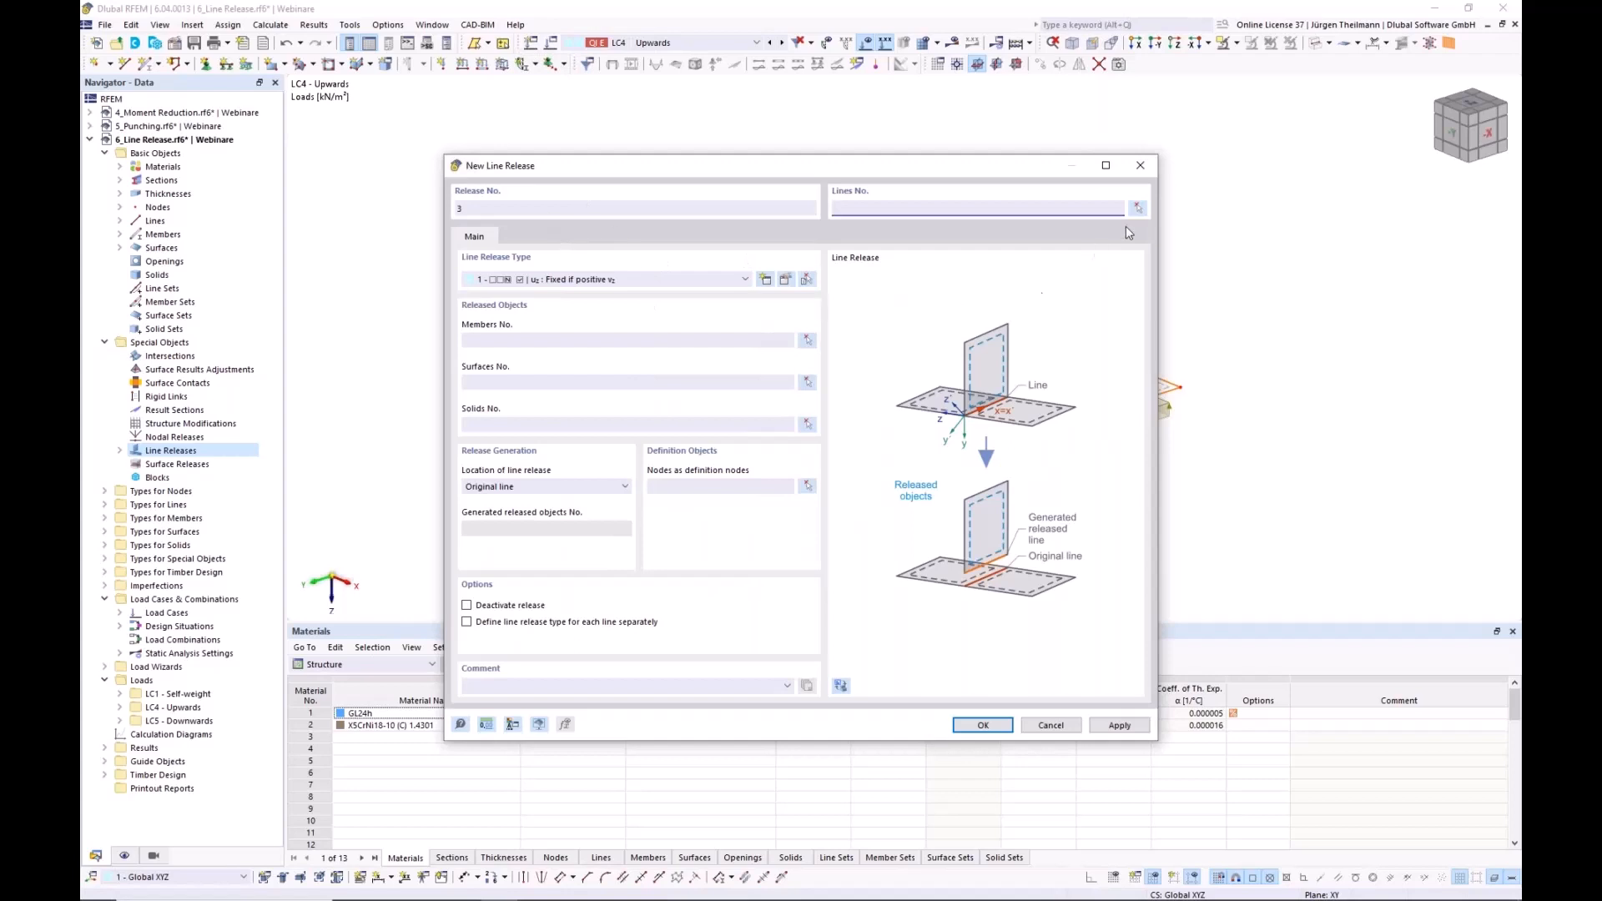
- Define a line release on line 13 with surfaces 3 and 4 as released objects, adding definition nodes 6 and 8 through Action 1
{"action": "left_click", "coordinate": [1140, 208]}
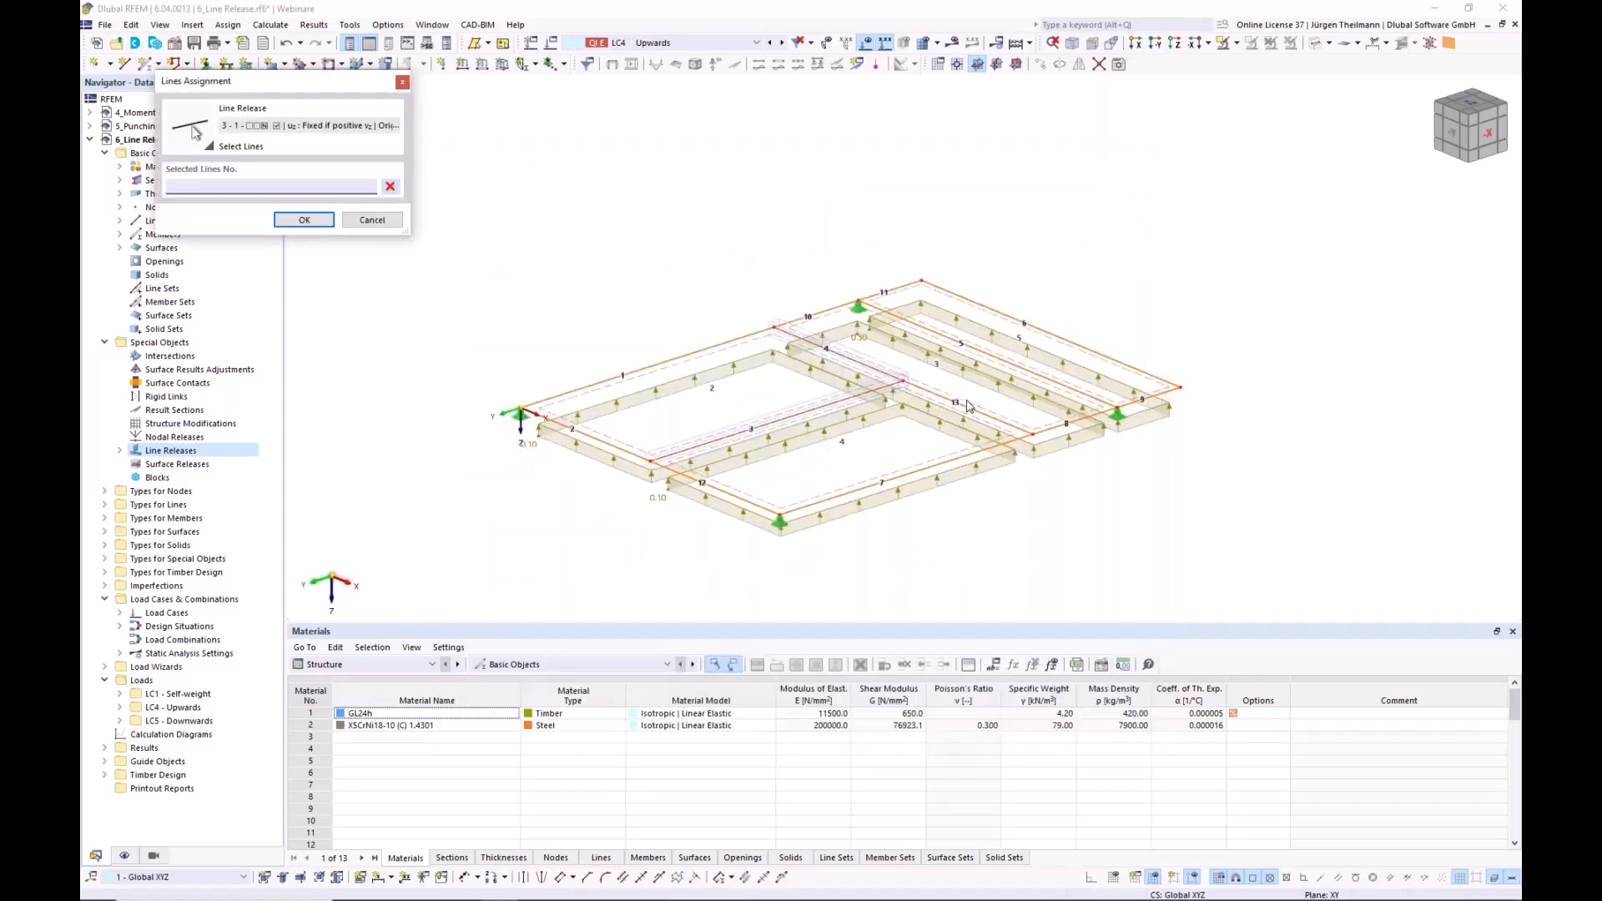
{"action": "left_click", "coordinate": [286, 219]}
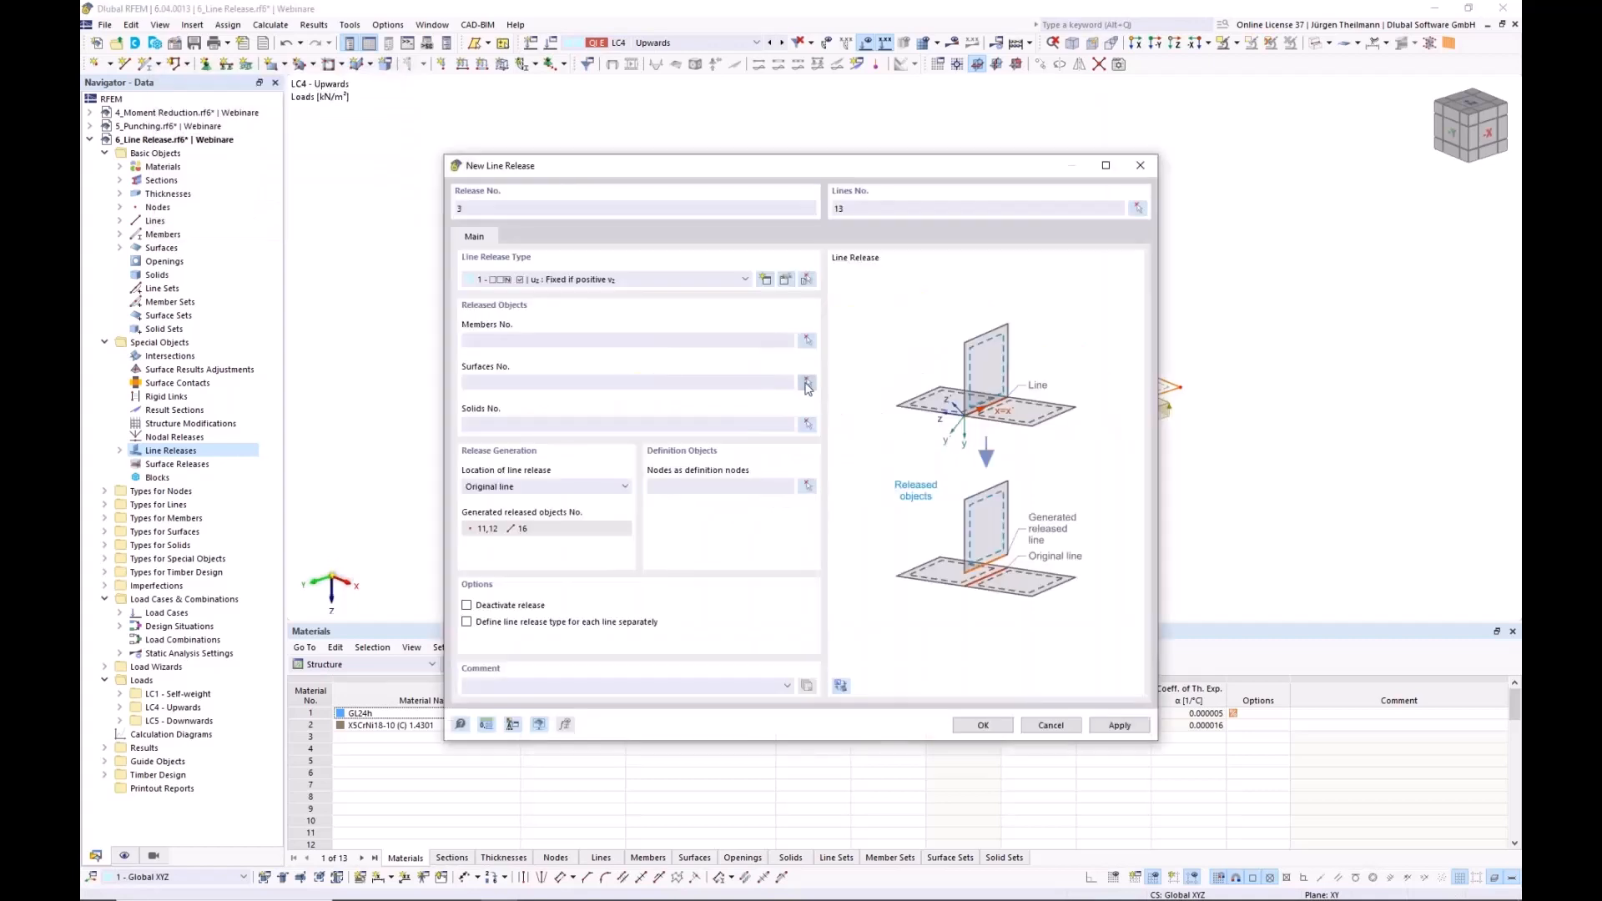
{"action": "left_click", "coordinate": [809, 384]}
{"action": "left_click", "coordinate": [930, 381]}
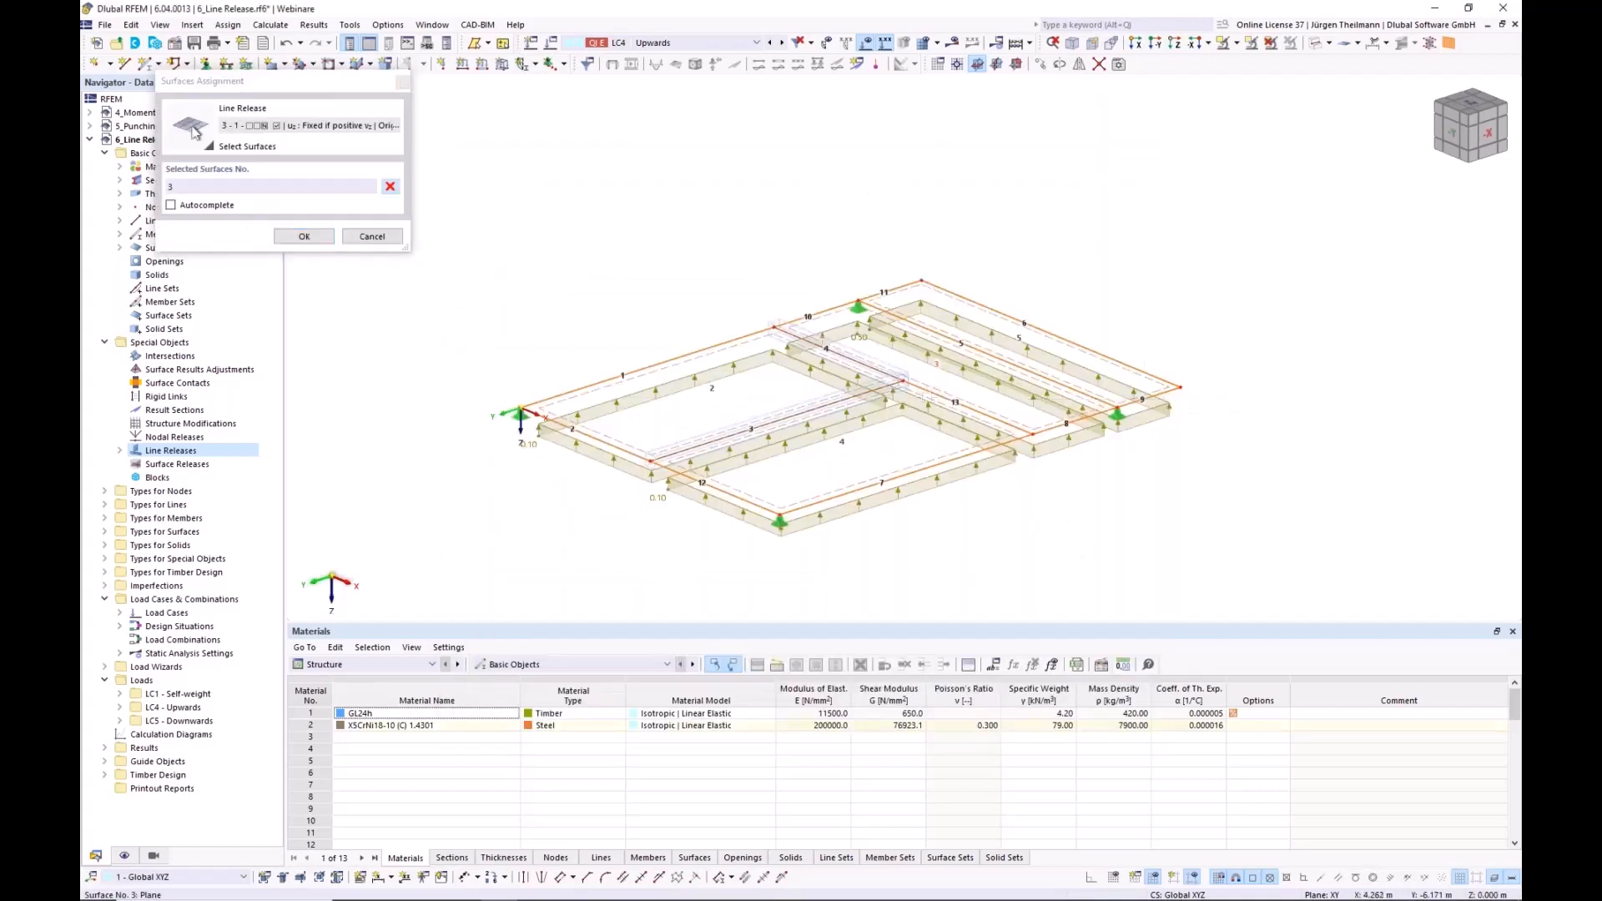
{"action": "left_click", "coordinate": [887, 419]}
{"action": "left_click", "coordinate": [303, 236]}
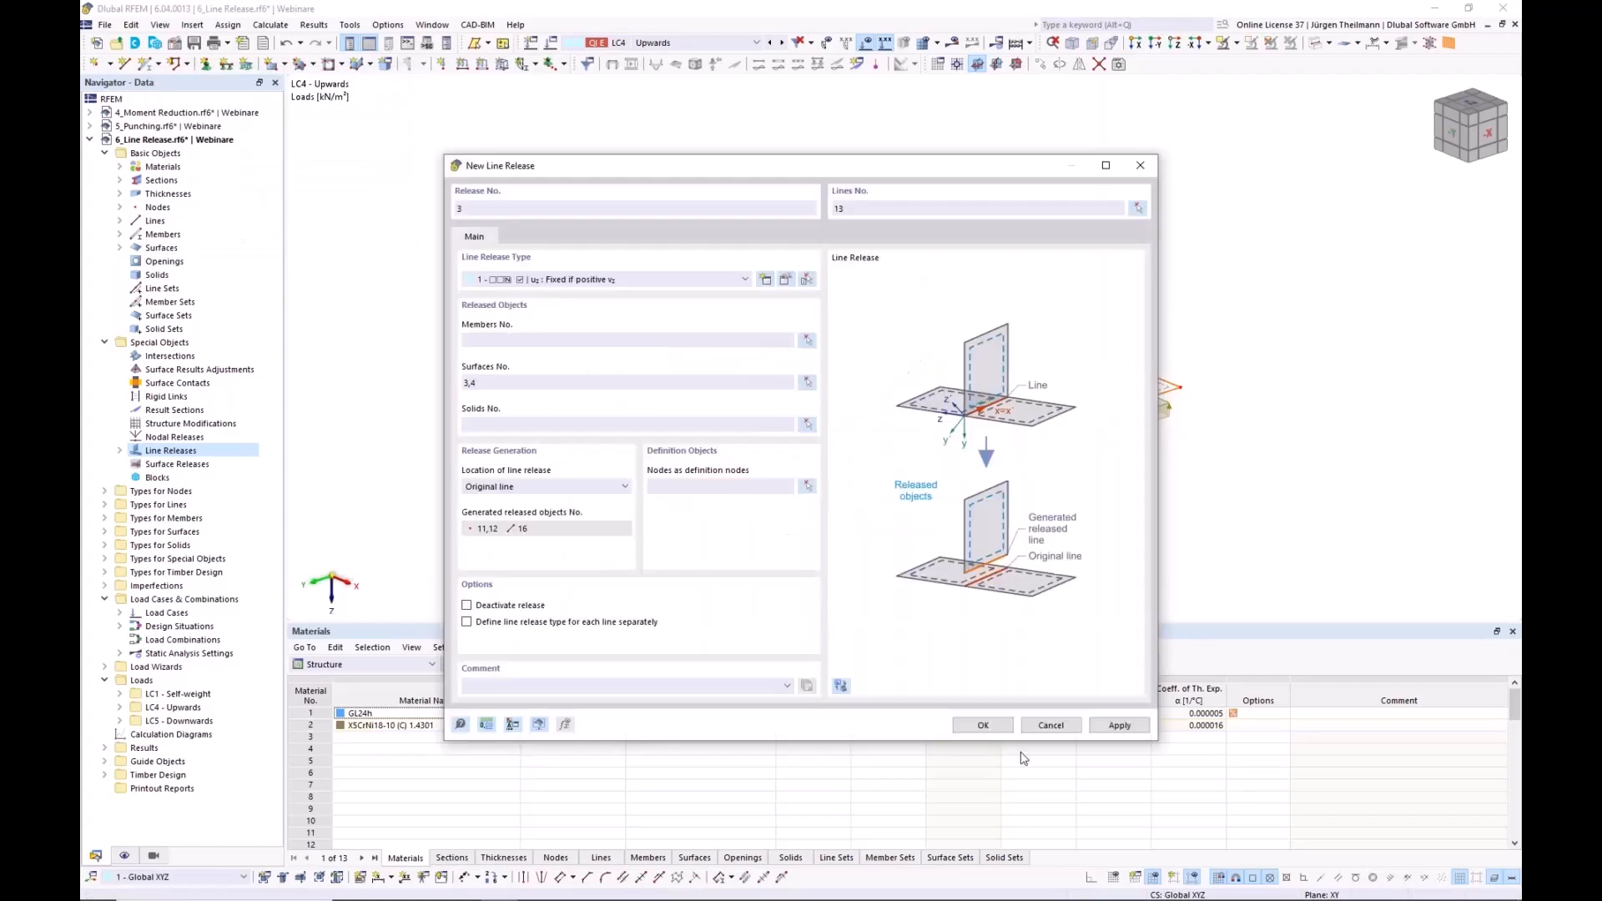
{"action": "left_click", "coordinate": [985, 726]}
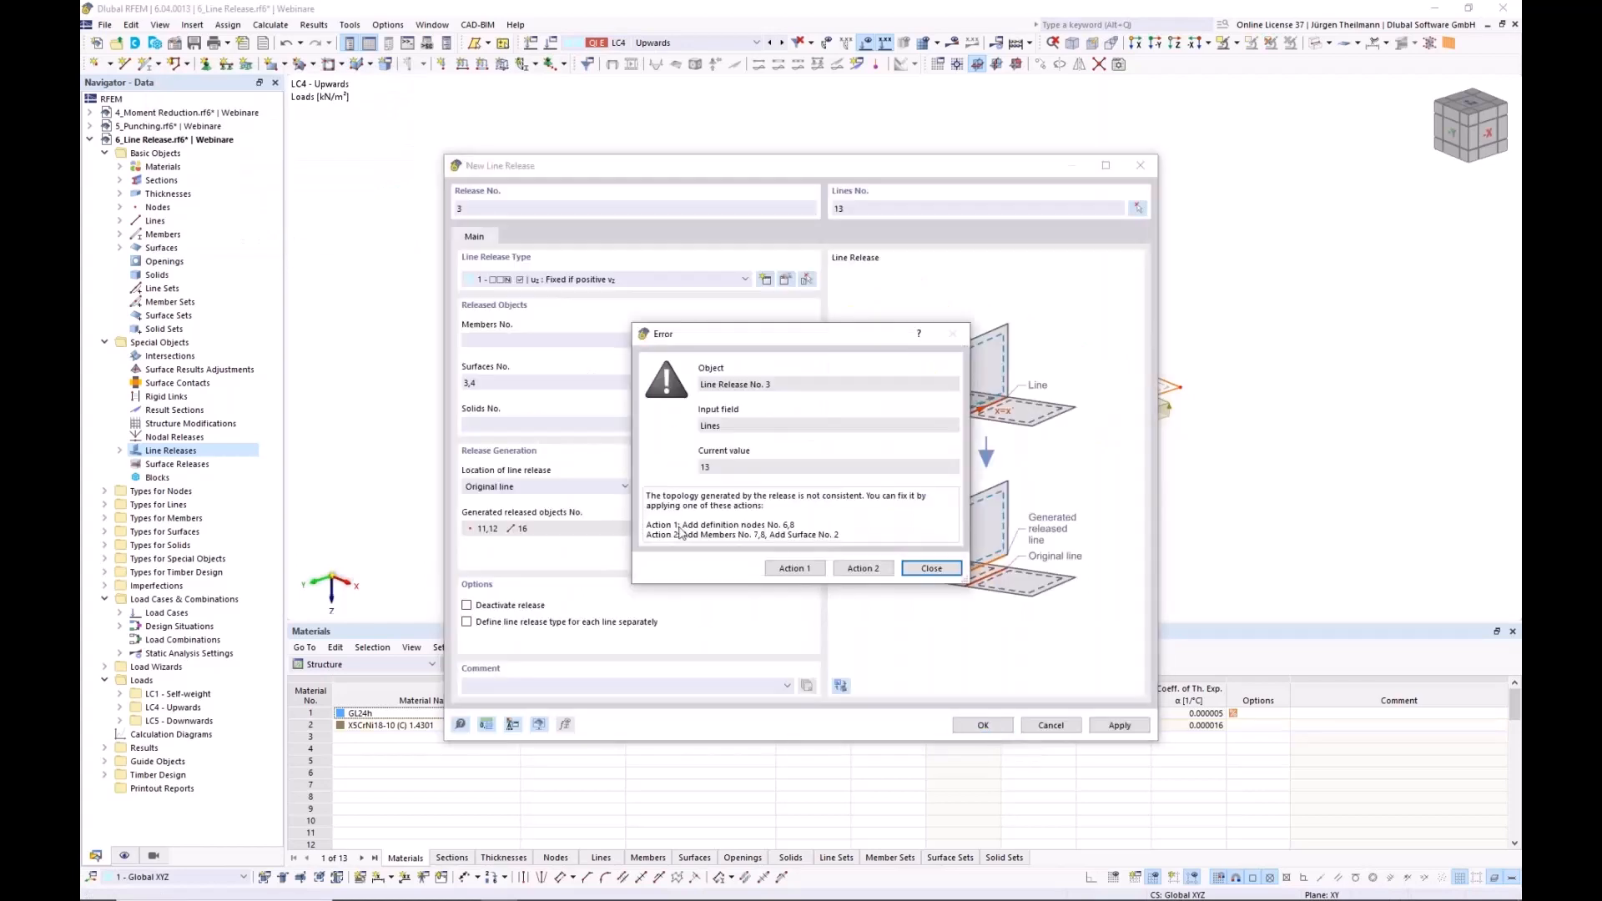
{"action": "left_click", "coordinate": [793, 568]}
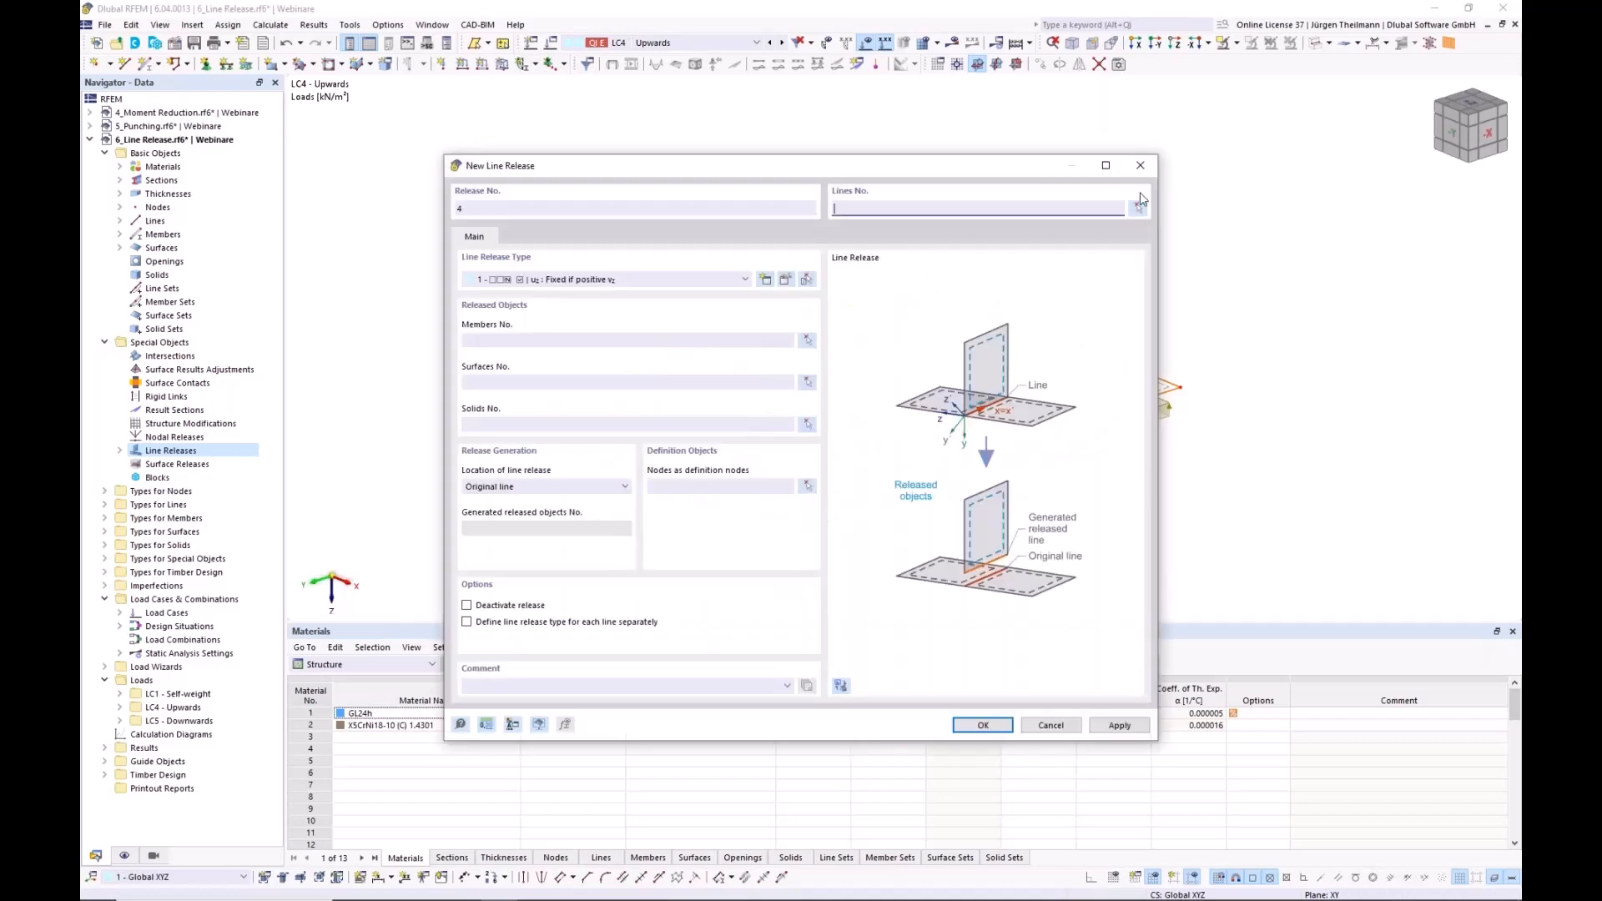
- Assign the fourth line release to line 5 between surfaces 3 and 5
{"action": "left_click", "coordinate": [1140, 207]}
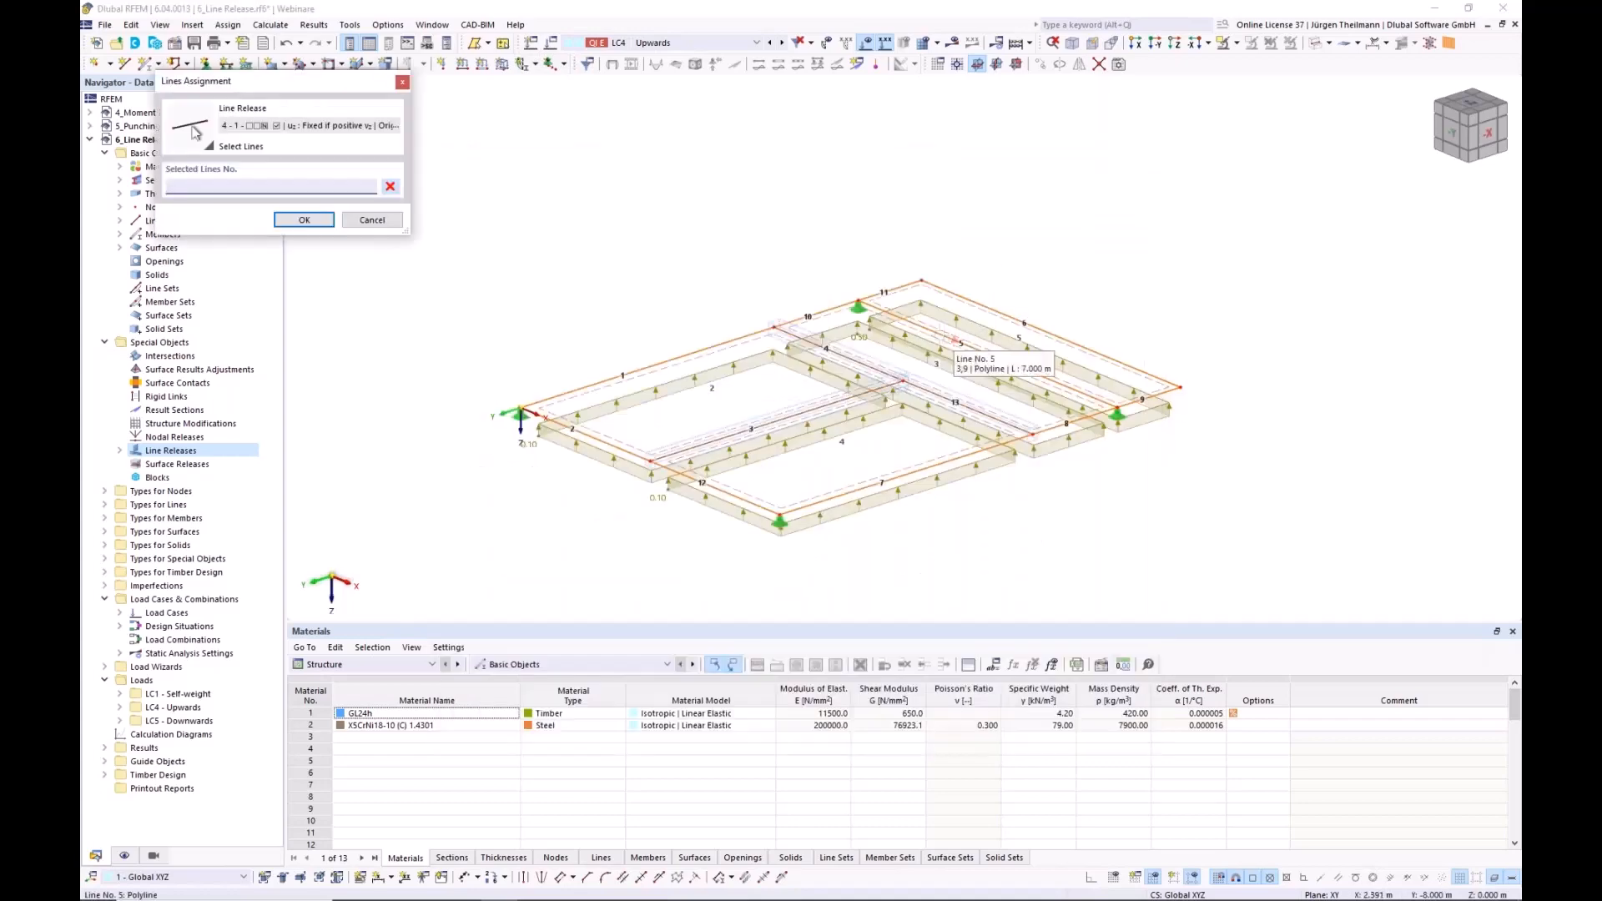
{"action": "type", "text": "5"}
{"action": "left_click", "coordinate": [304, 219]}
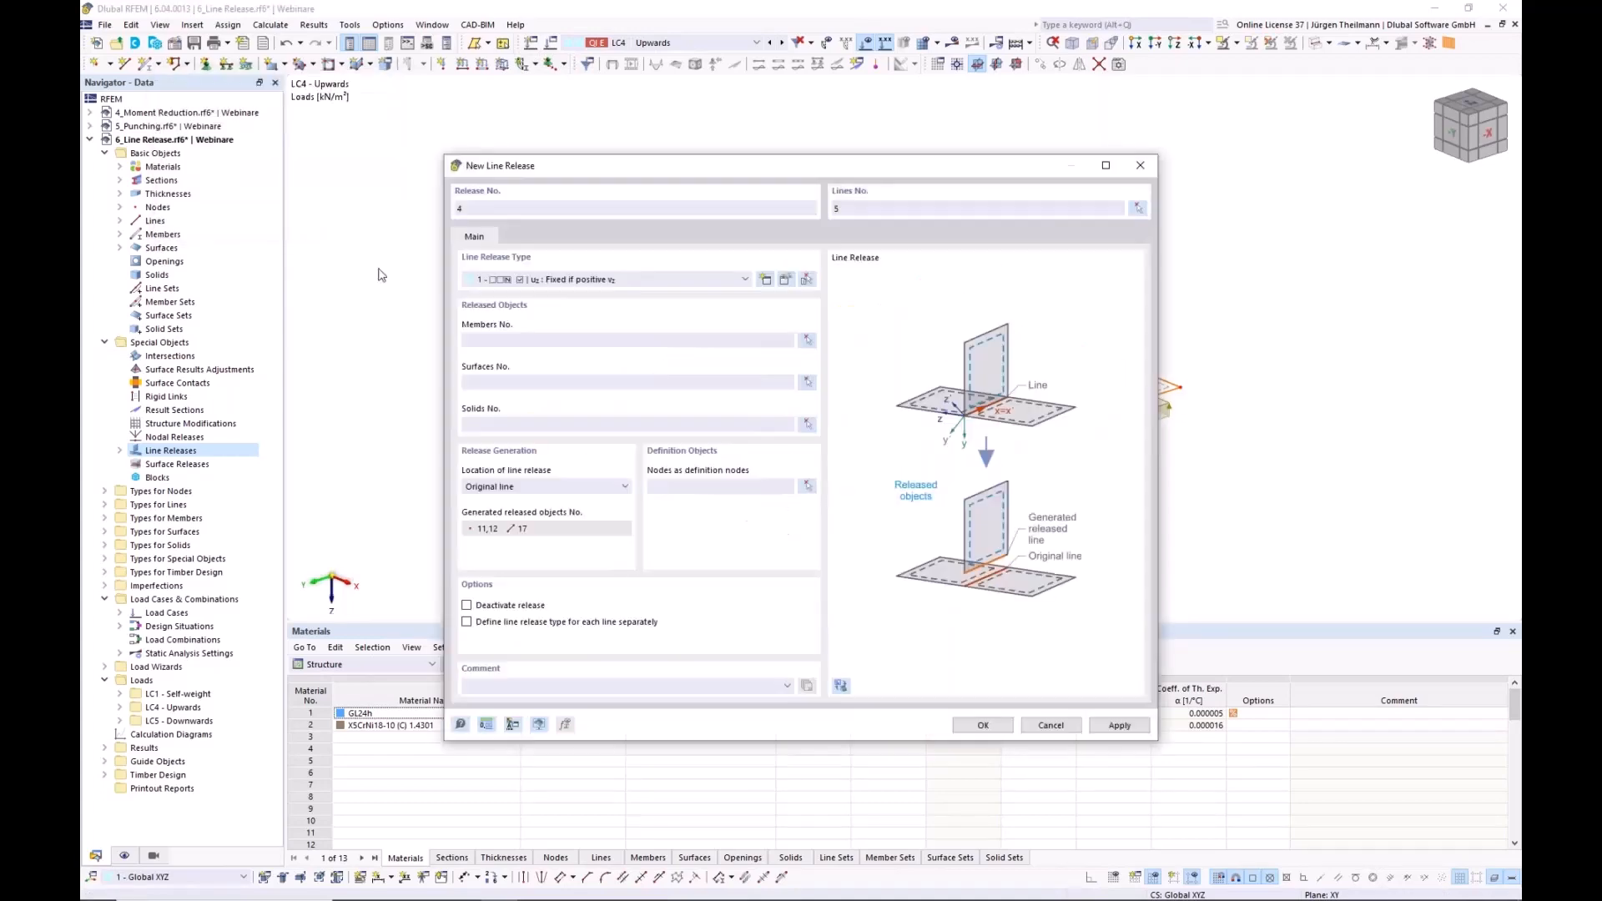
- Set surfaces 3 and 5 as the released objects and confirm the line release, adding definition nodes 3 and 9 through Action 2
{"action": "left_click", "coordinate": [807, 381]}
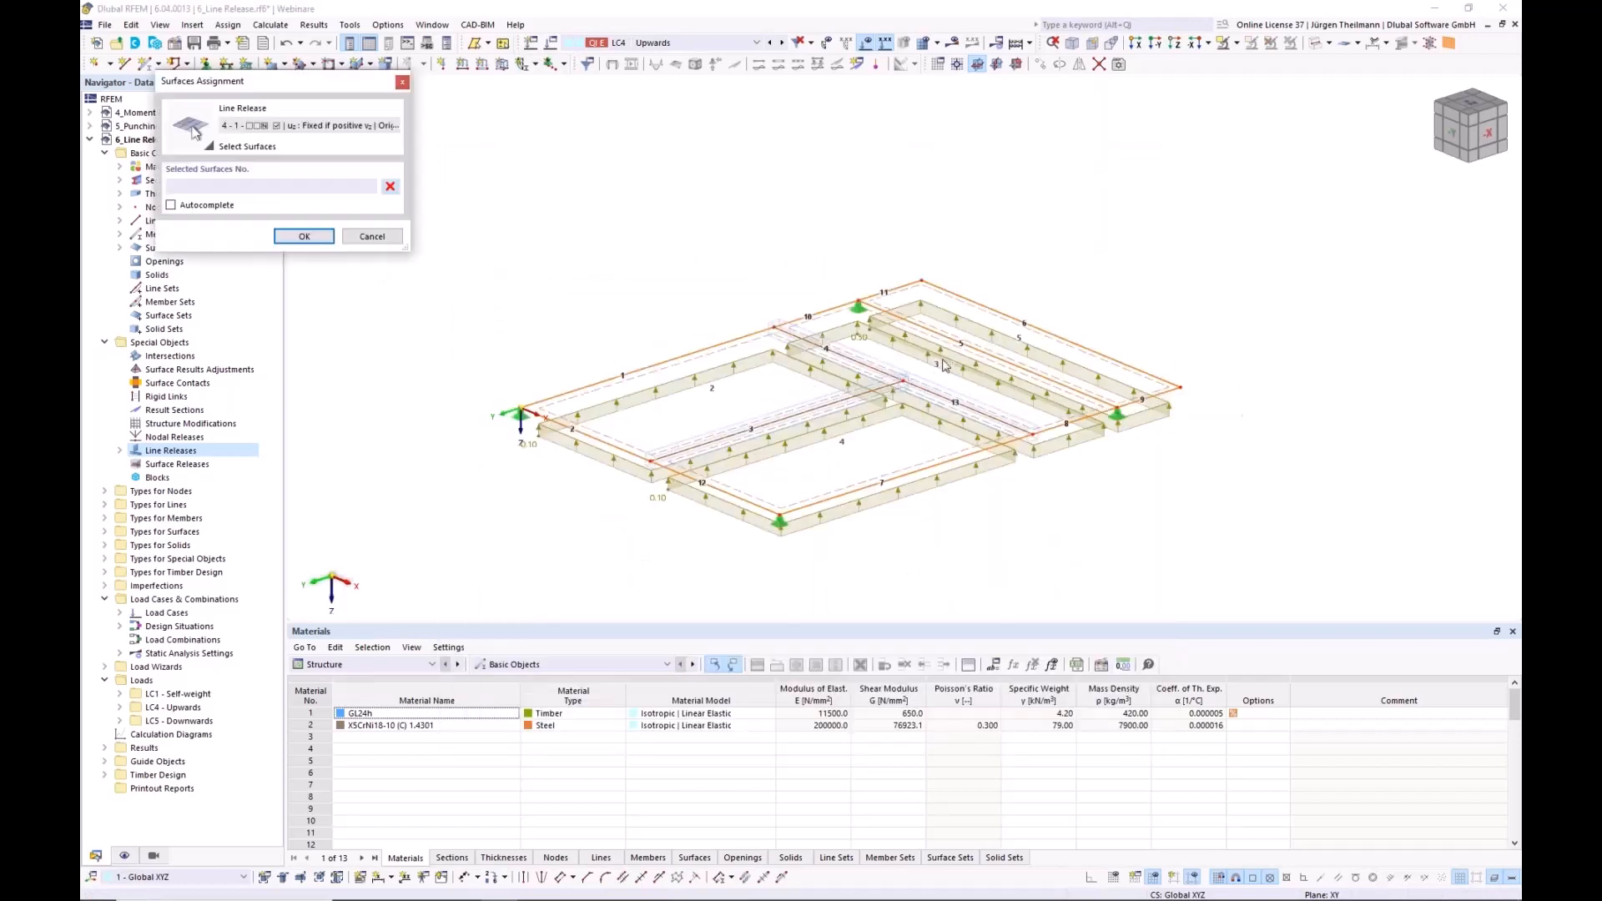
{"action": "left_click", "coordinate": [949, 332]}
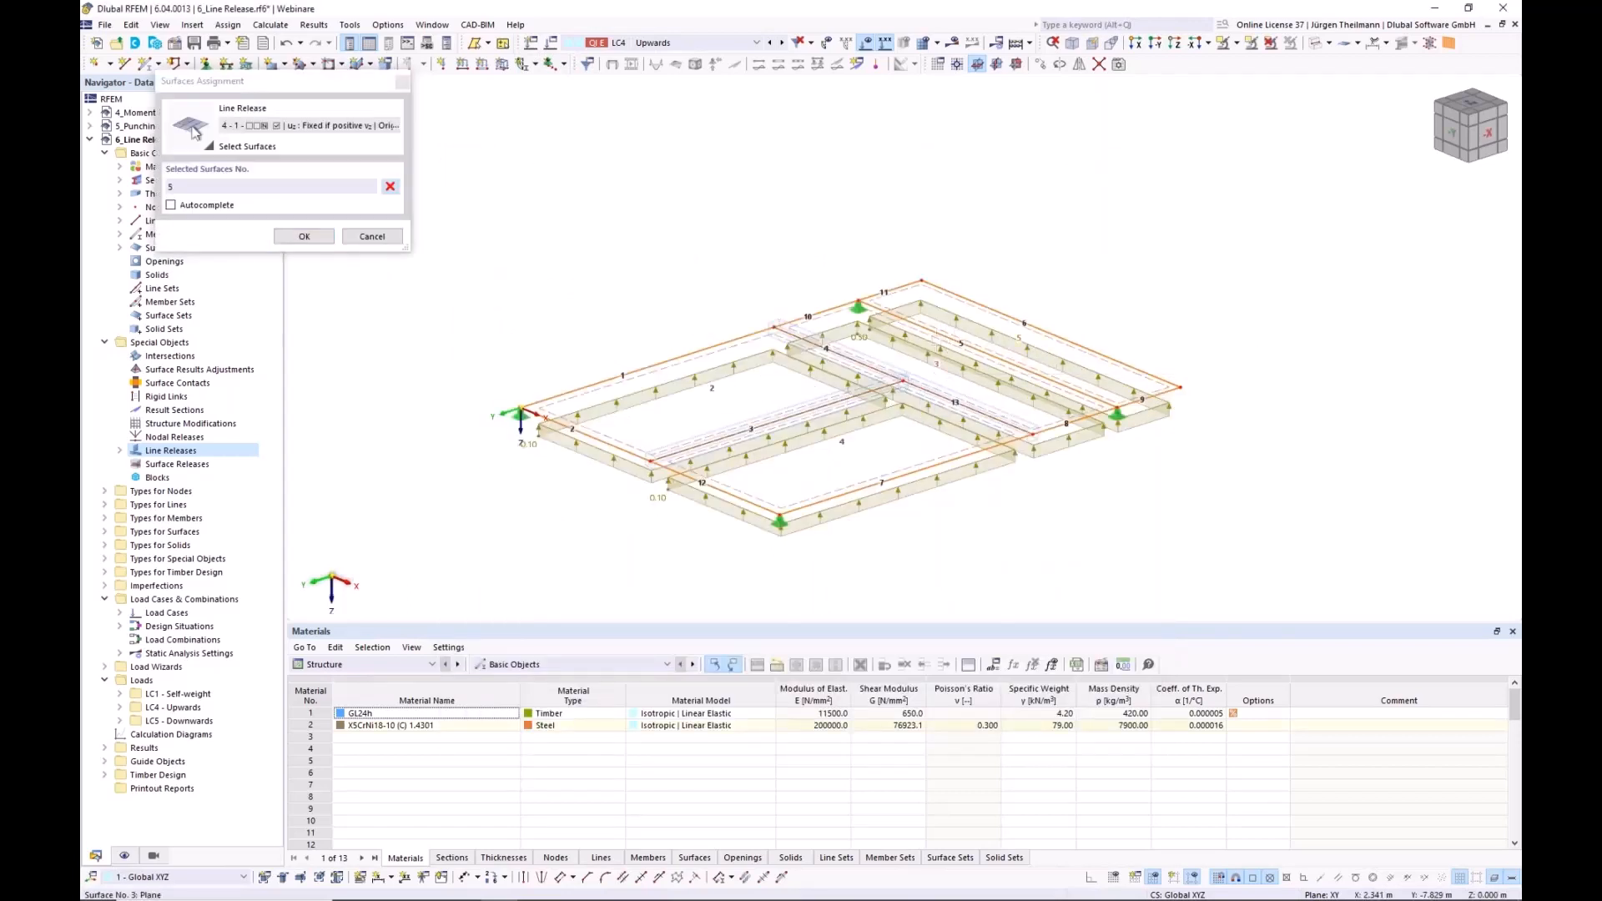
{"action": "left_click", "coordinate": [940, 349]}
{"action": "left_click", "coordinate": [303, 236]}
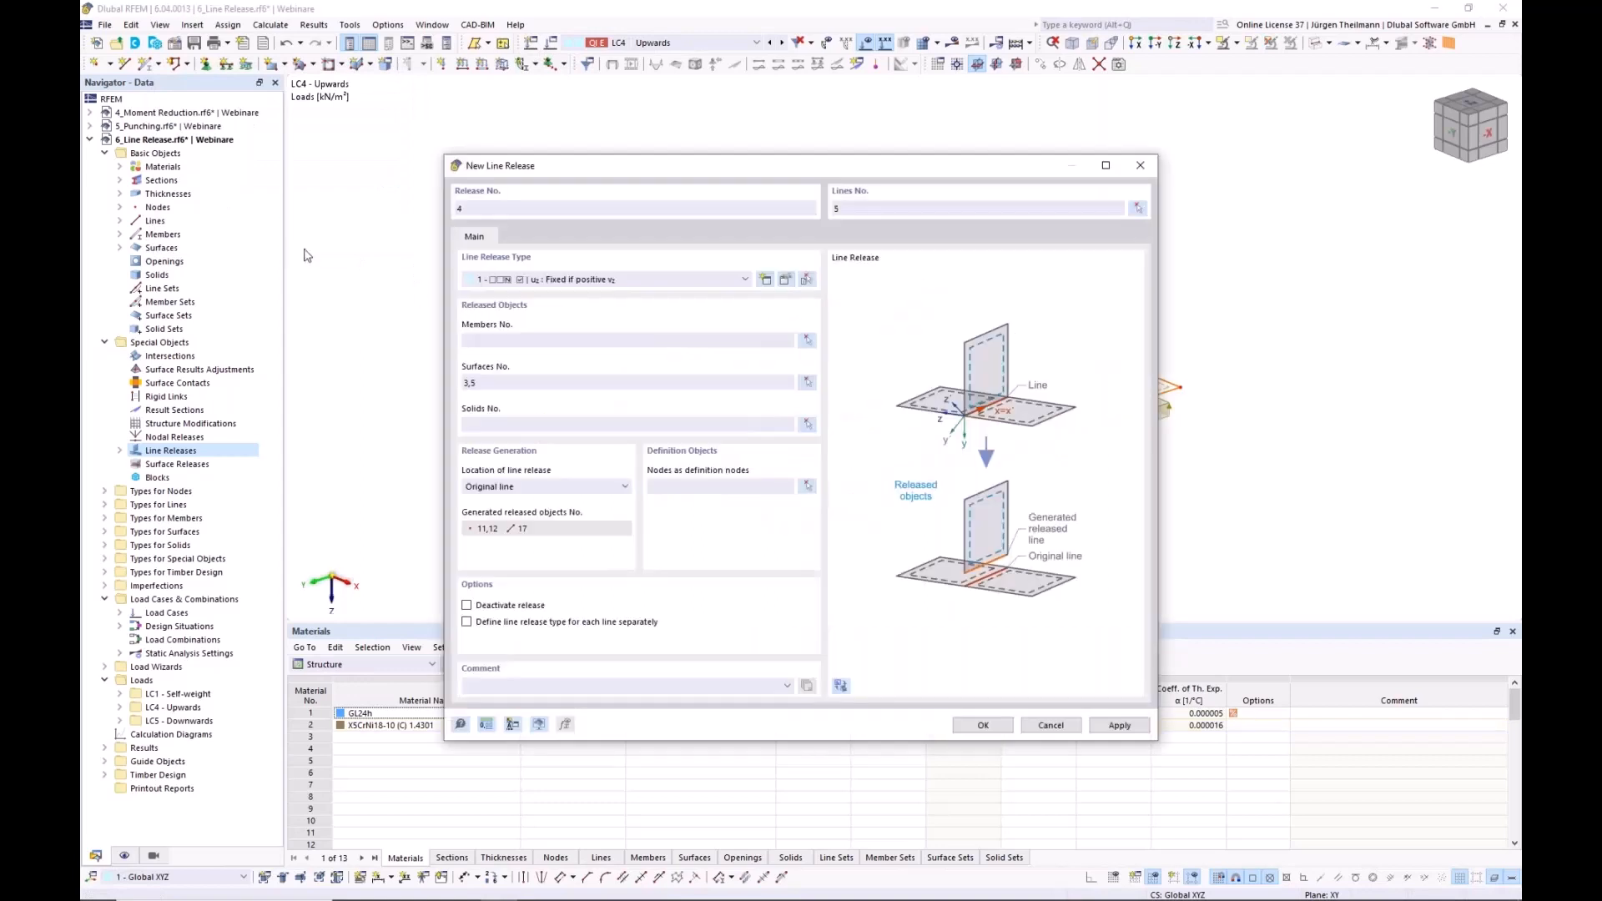
{"action": "left_click", "coordinate": [981, 725]}
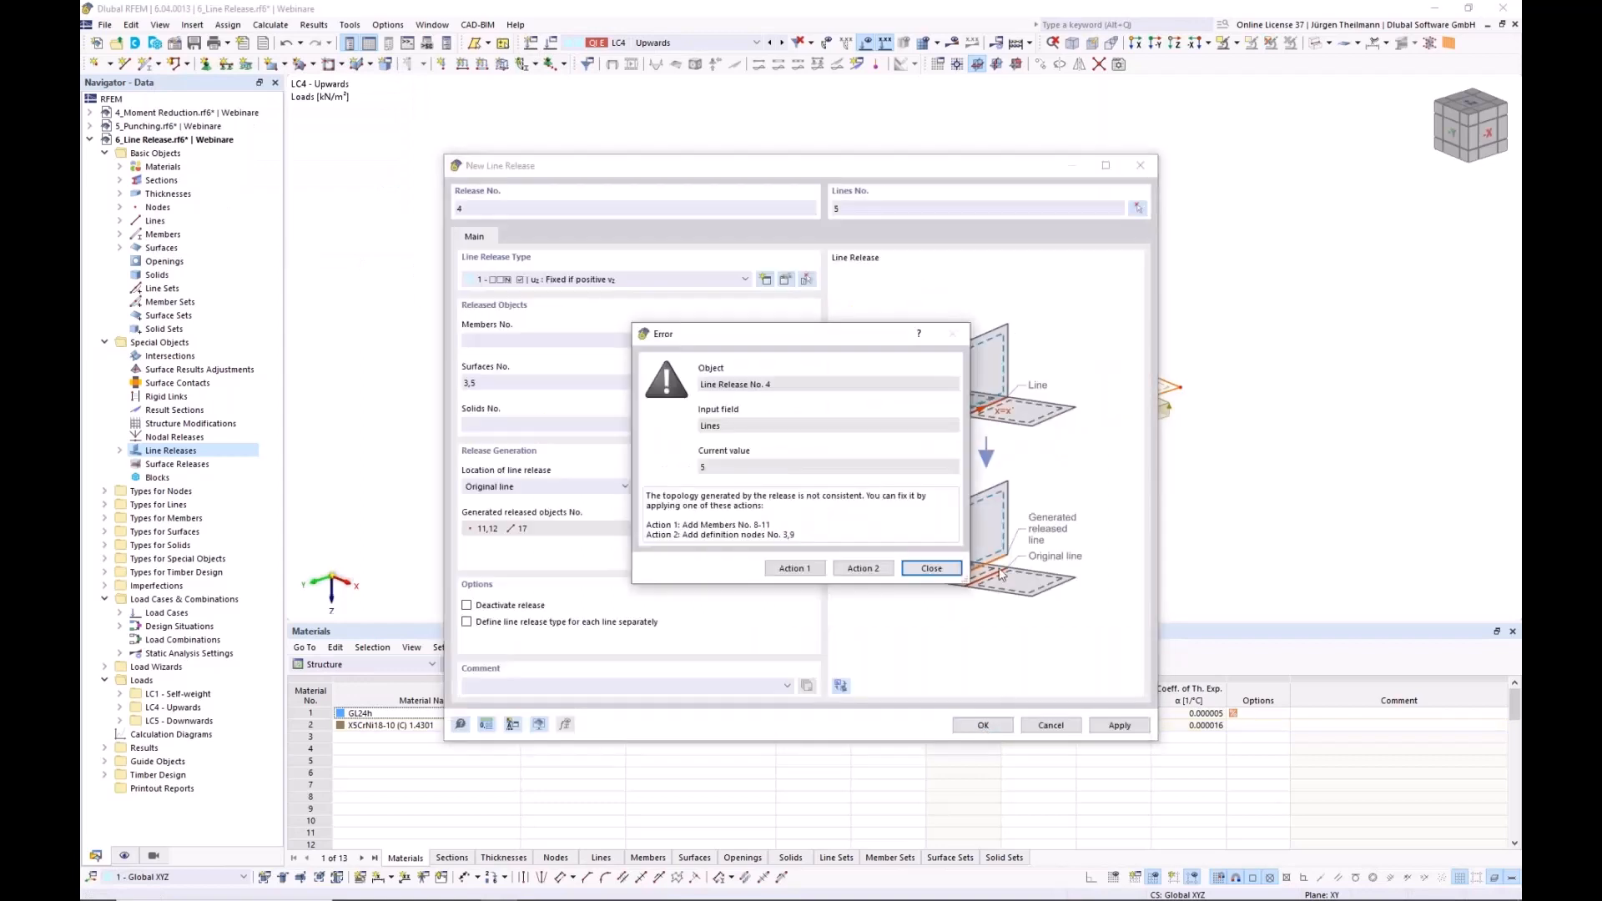
{"action": "left_click", "coordinate": [866, 568]}
{"action": "left_click", "coordinate": [981, 725]}
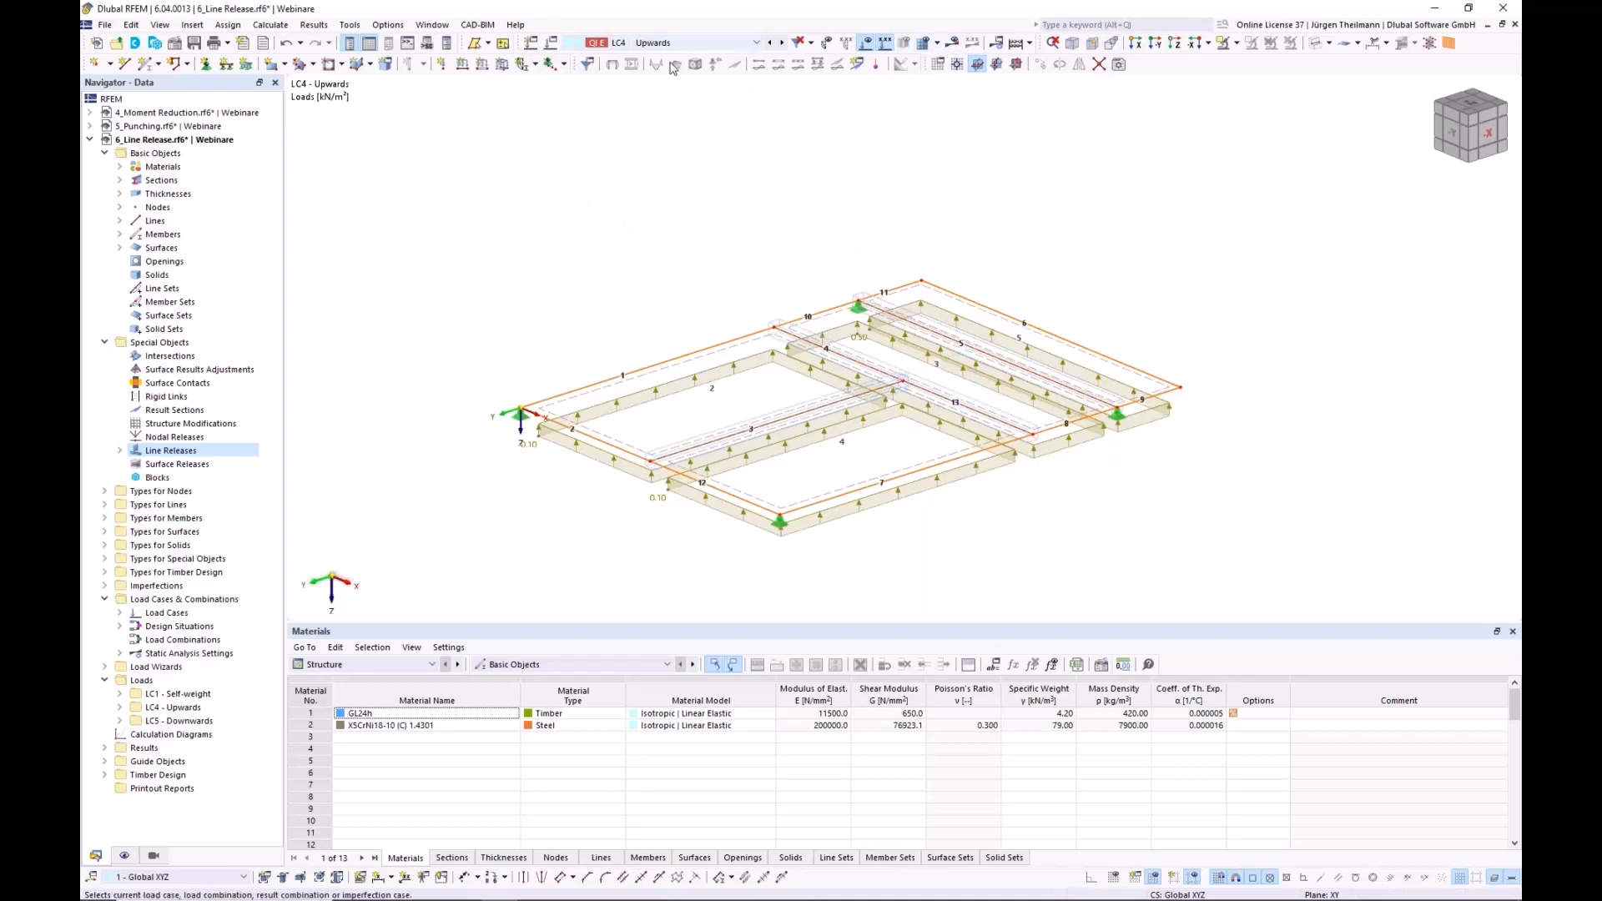
- Show the results of LC4 Upwards and examine the global deformations around the middle node where the line releases meet
{"action": "left_click", "coordinate": [952, 42]}
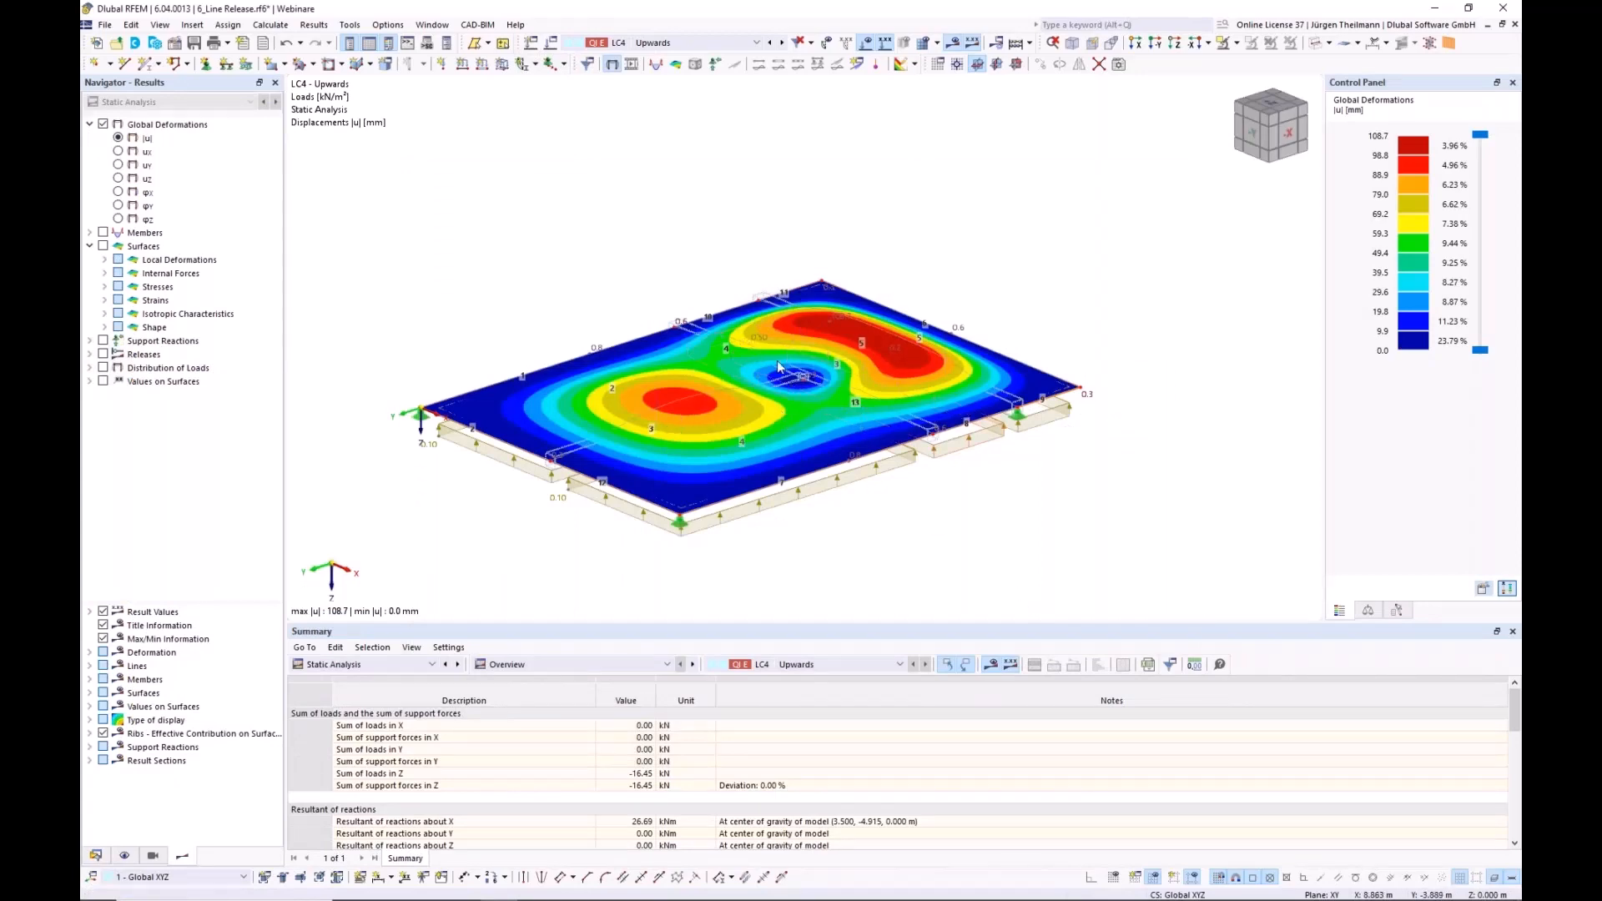
{"action": "scroll", "coordinate": [794, 388], "scroll_direction": "up", "scroll_amount": 5}
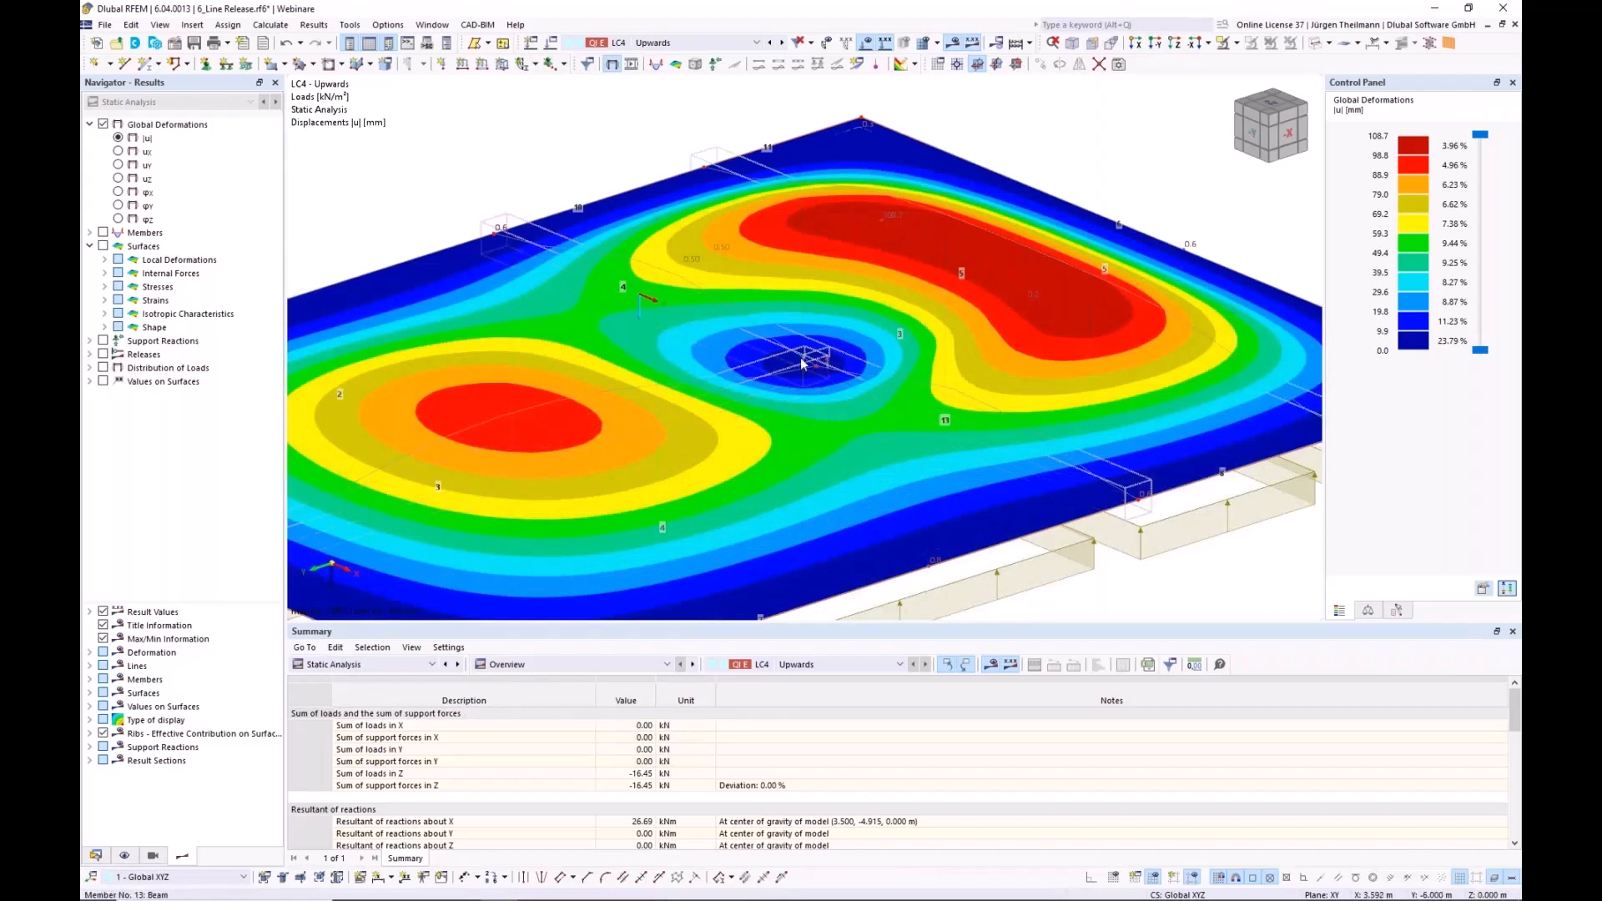
{"action": "scroll", "coordinate": [726, 376], "scroll_direction": "down", "scroll_amount": 3}
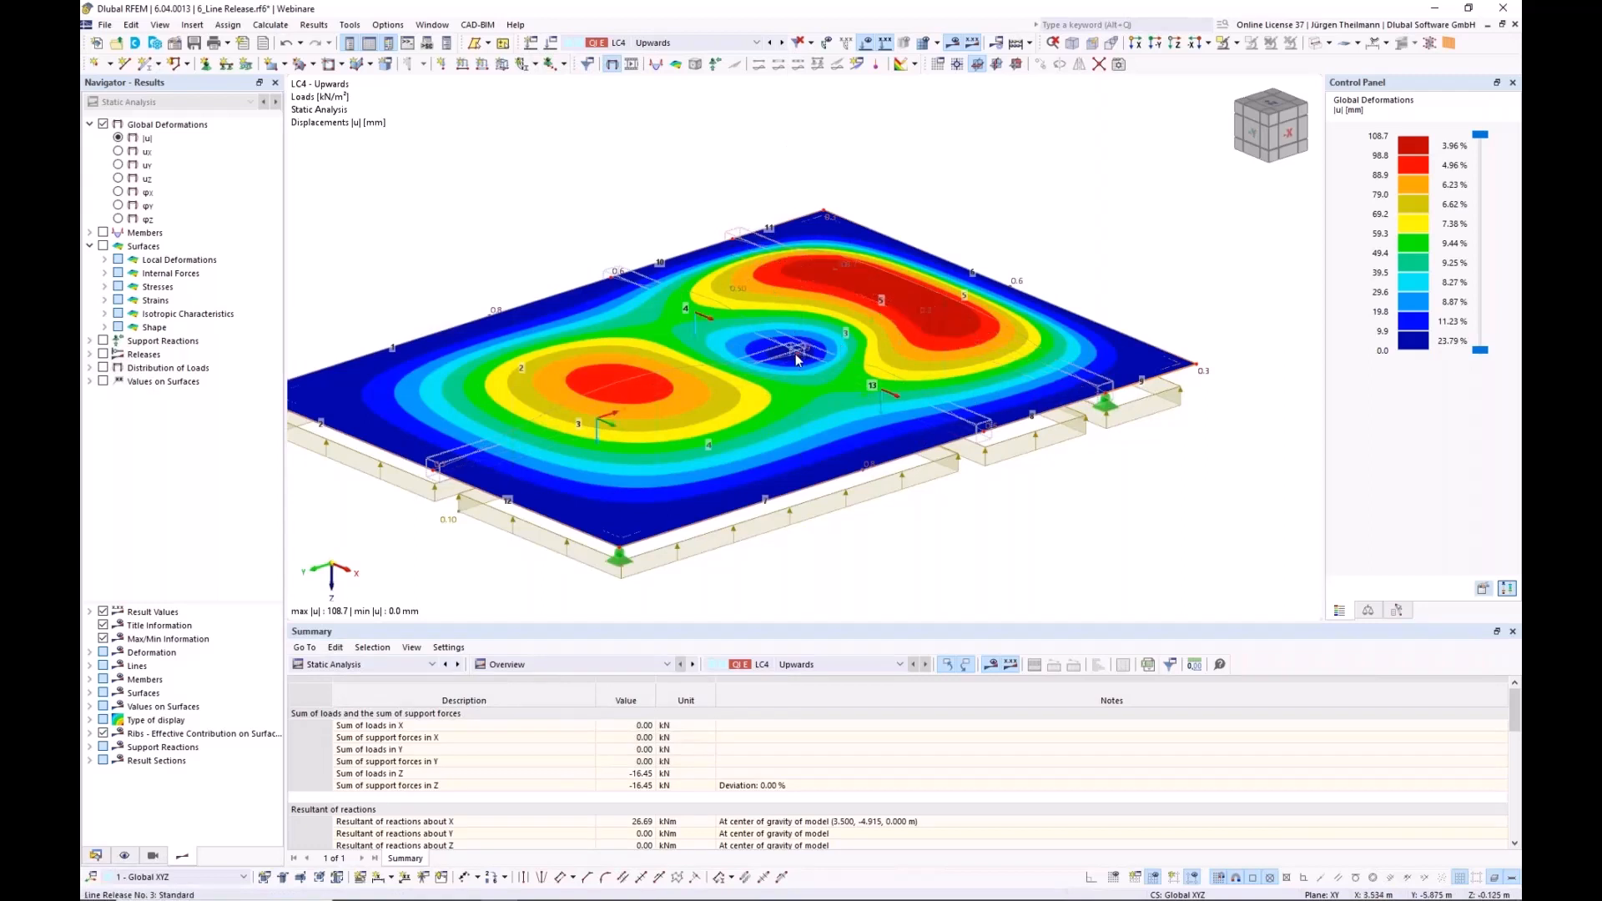
{"action": "middle_click_drag", "start_coordinate": [792, 367], "coordinate": [831, 343]}
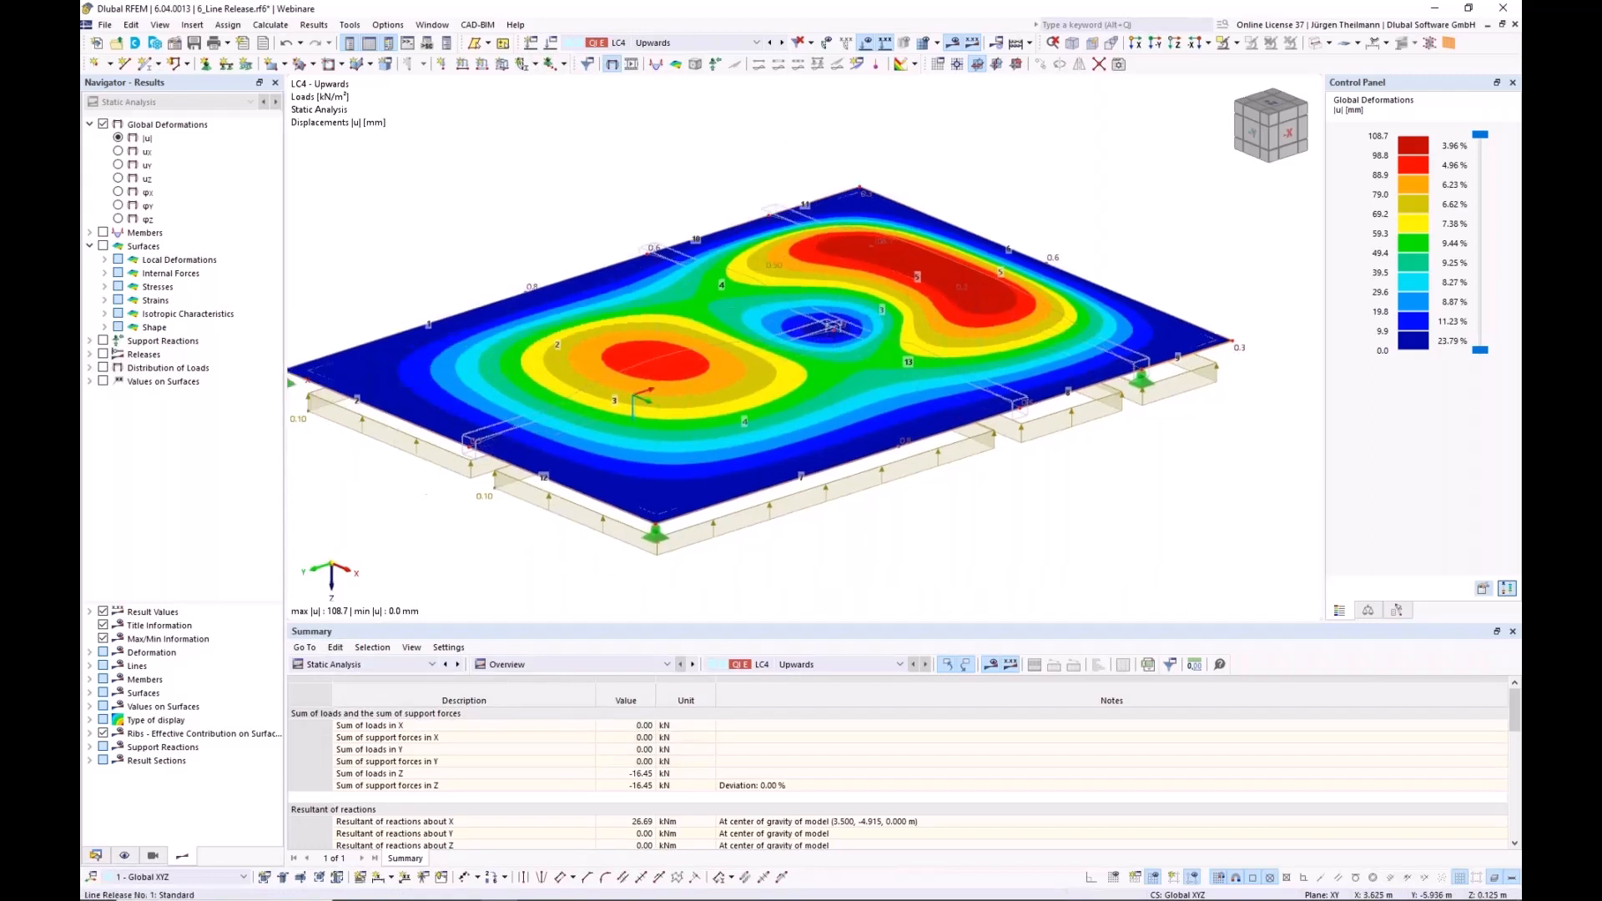
- Hide the results and switch off the display of members to expose the line releases at the middle node
{"action": "left_click", "coordinate": [952, 43]}
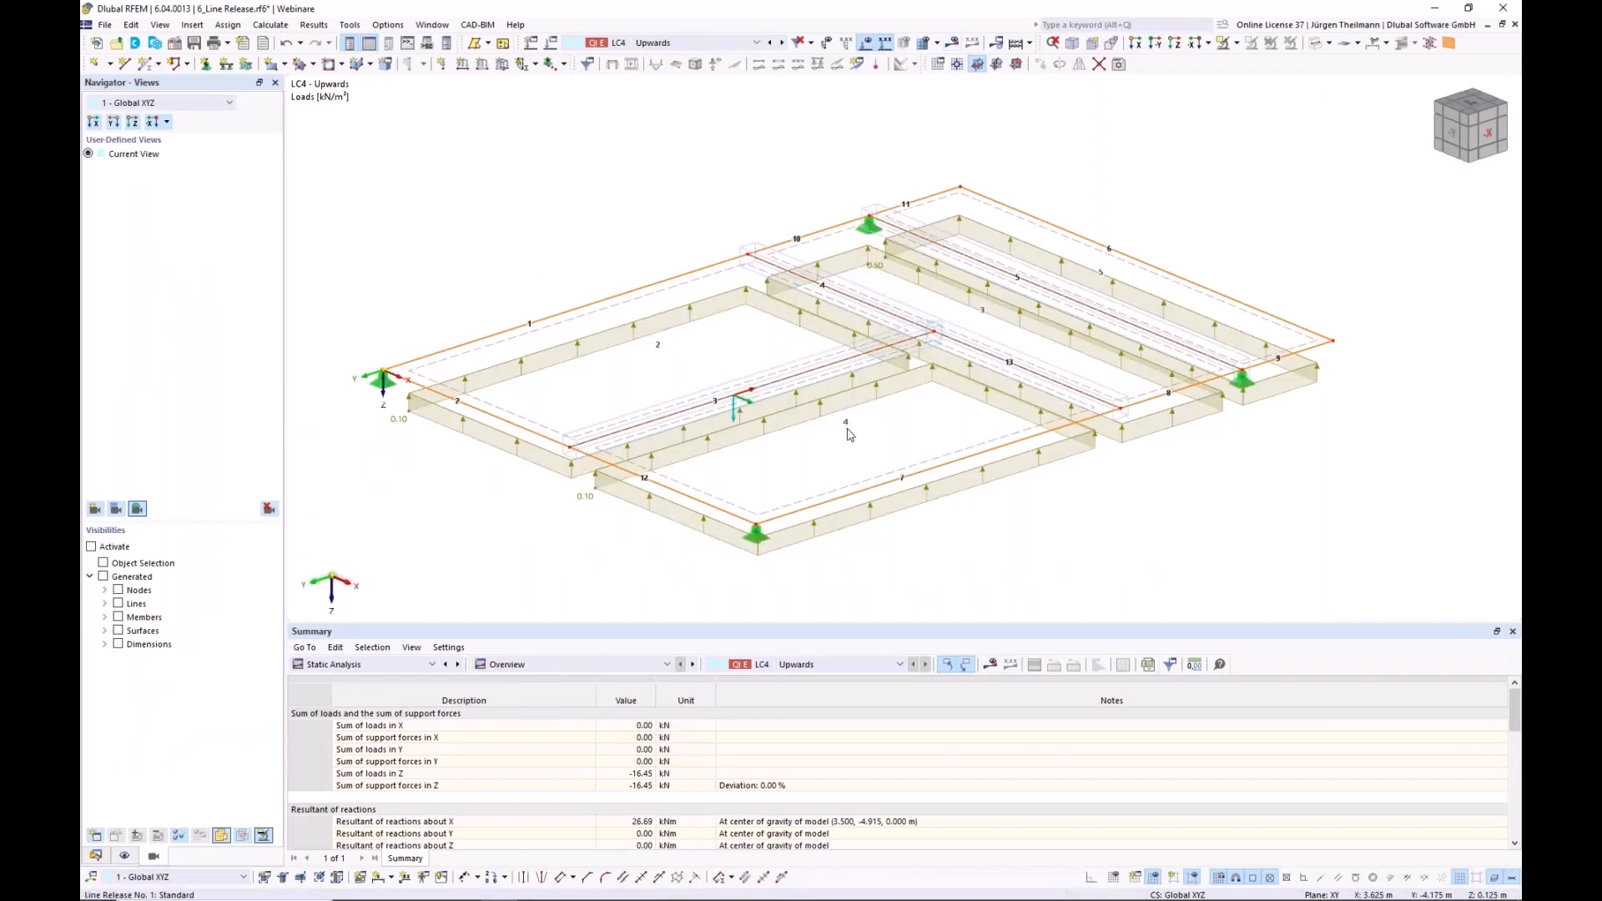
{"action": "middle_click_drag", "start_coordinate": [907, 431], "coordinate": [904, 432]}
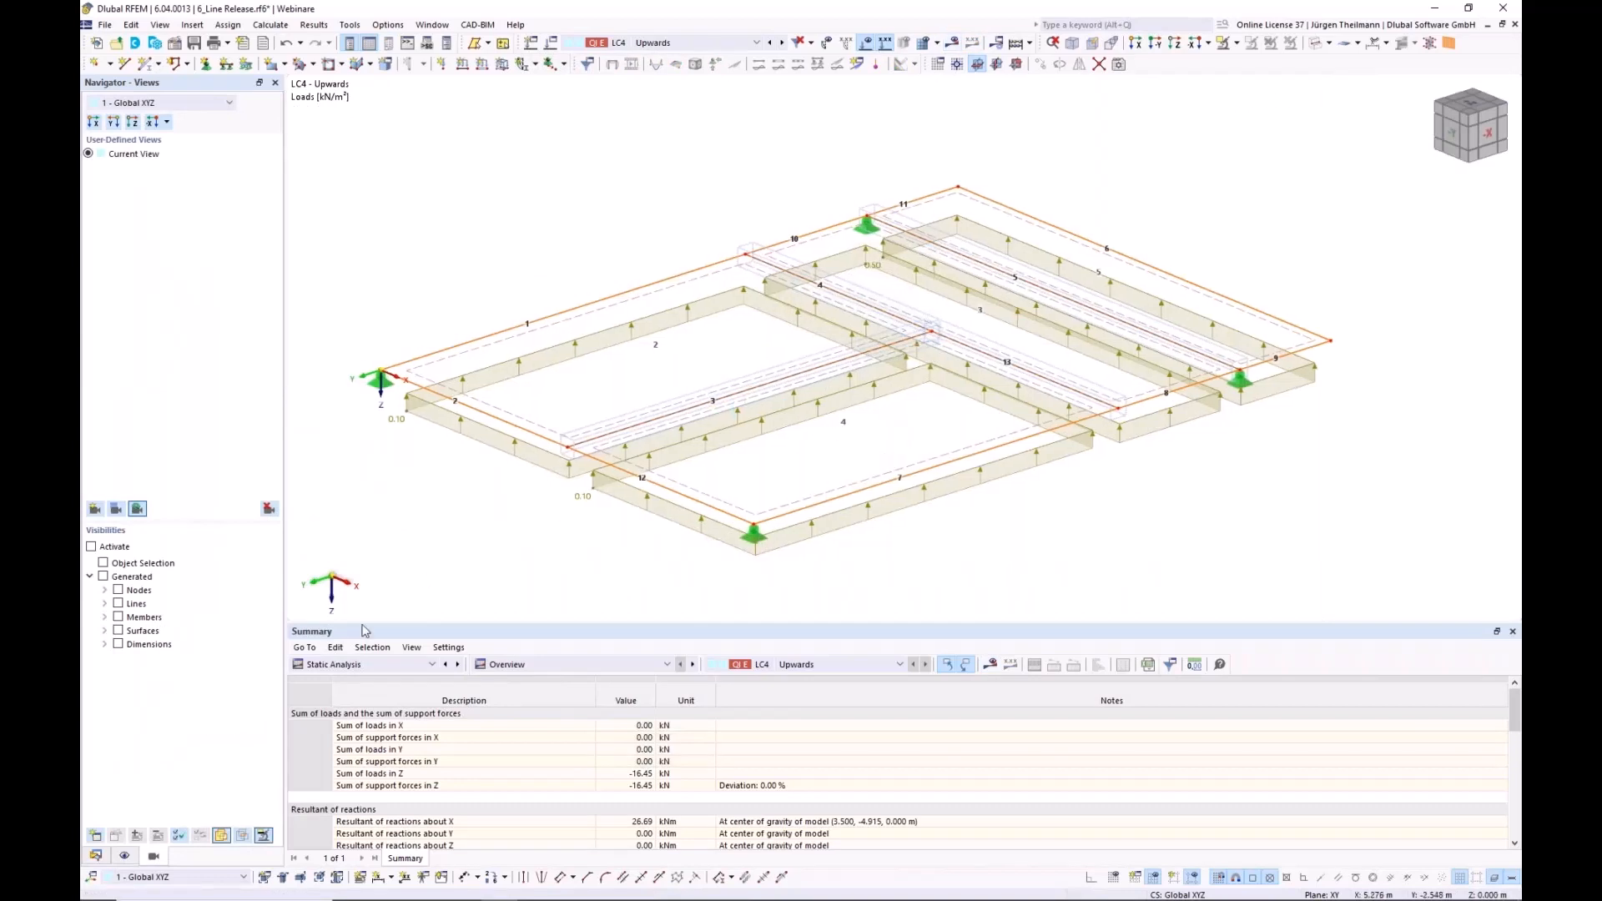
{"action": "left_click", "coordinate": [124, 856]}
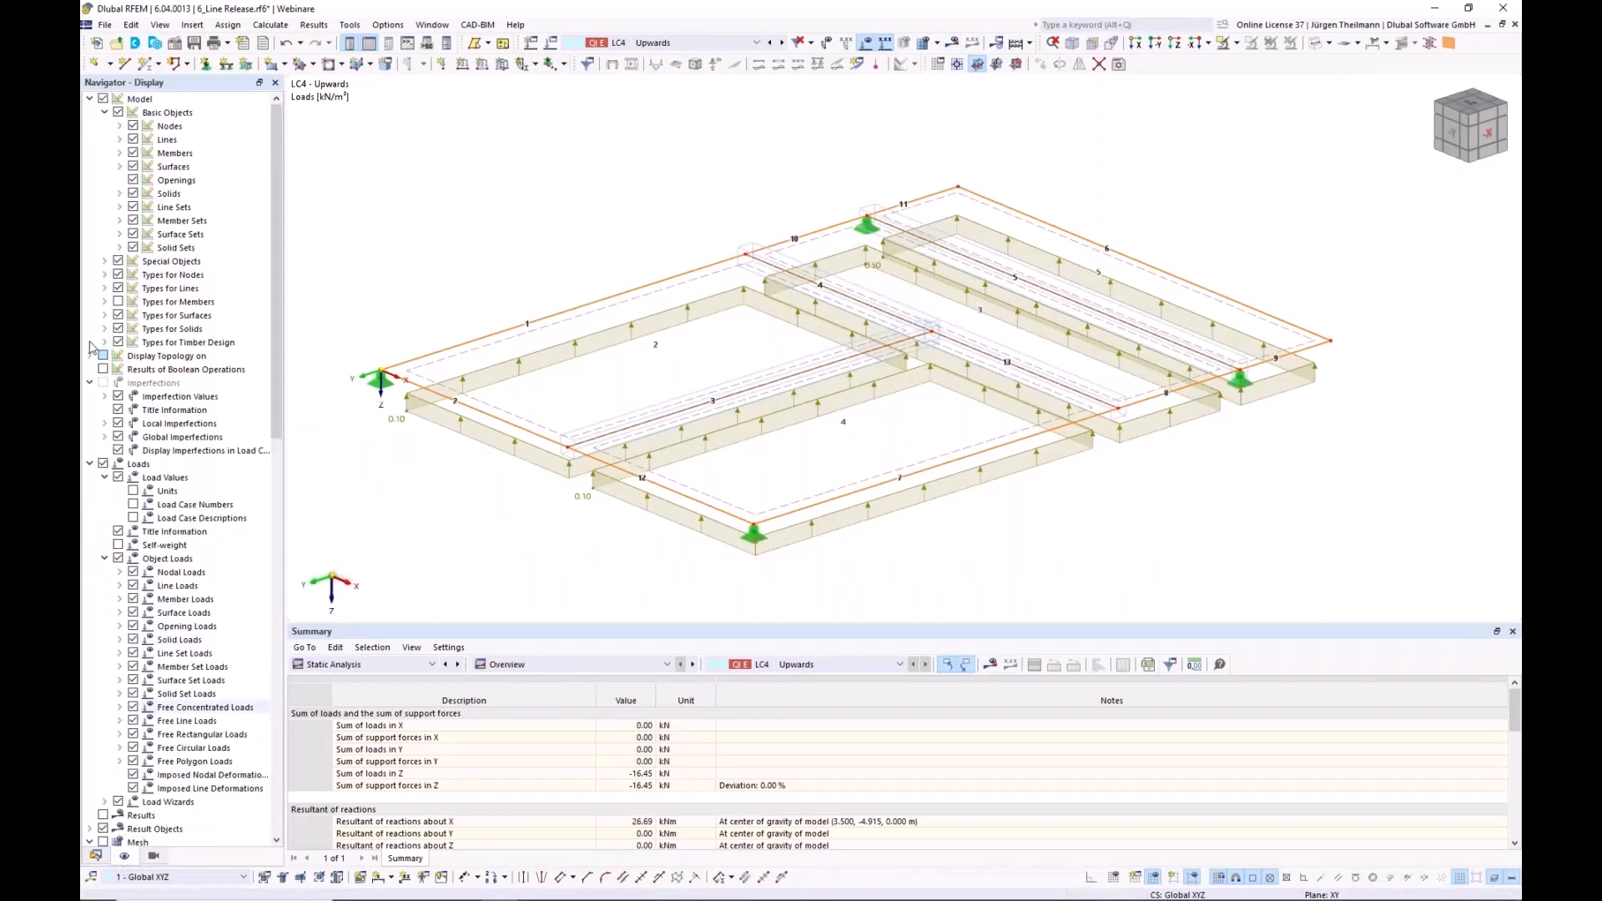
{"action": "left_click", "coordinate": [133, 153]}
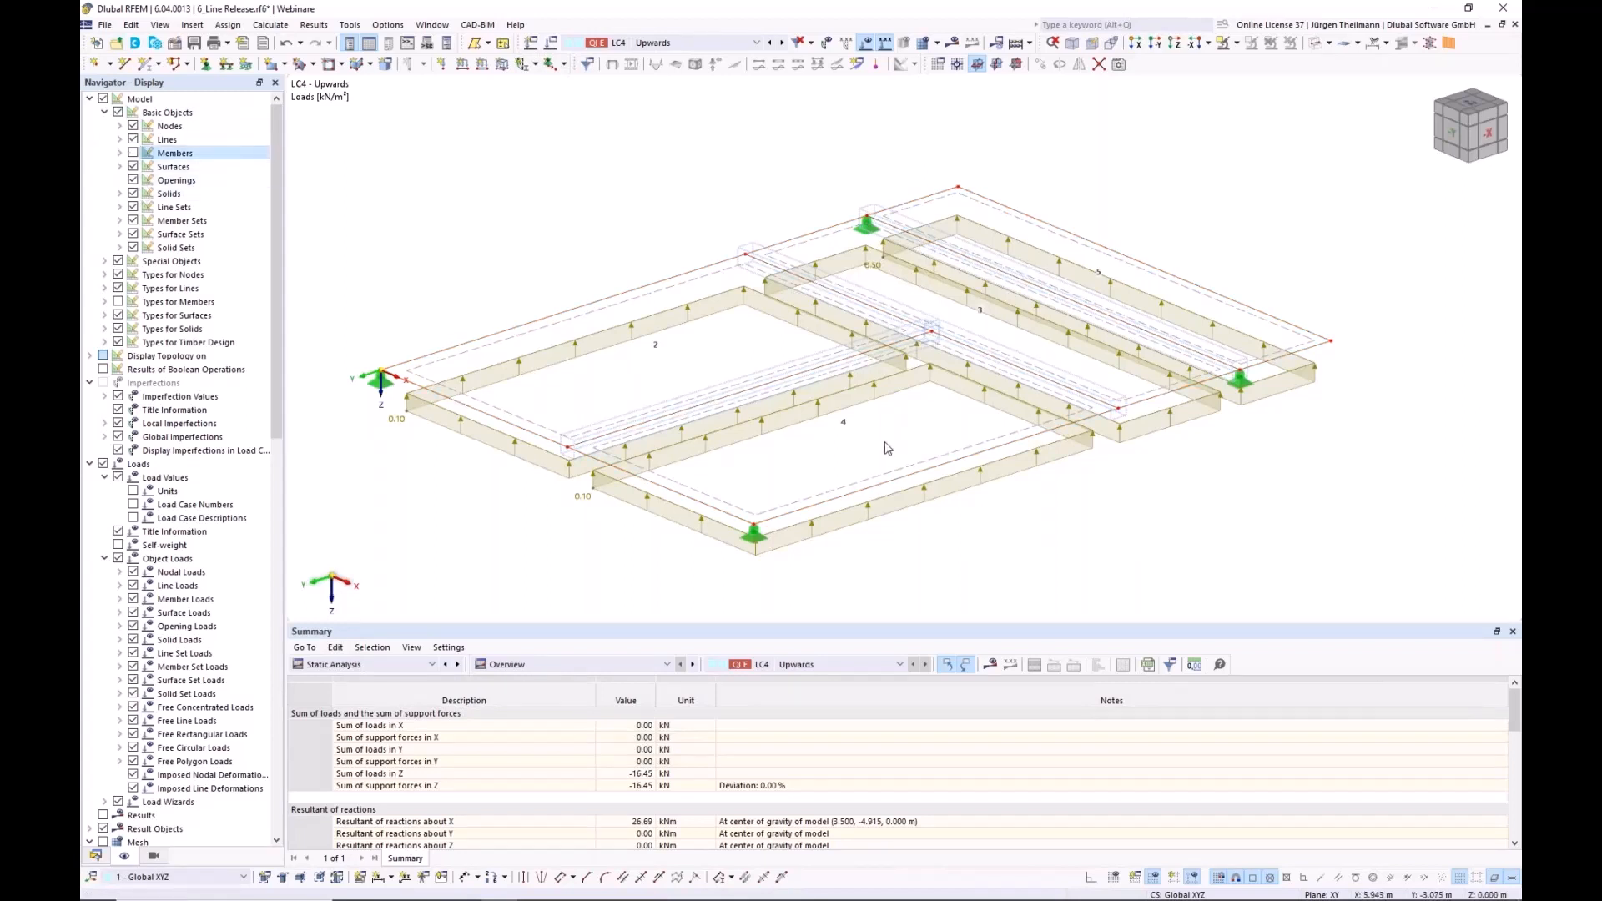
{"action": "scroll", "coordinate": [887, 449], "scroll_direction": "up", "scroll_amount": 2}
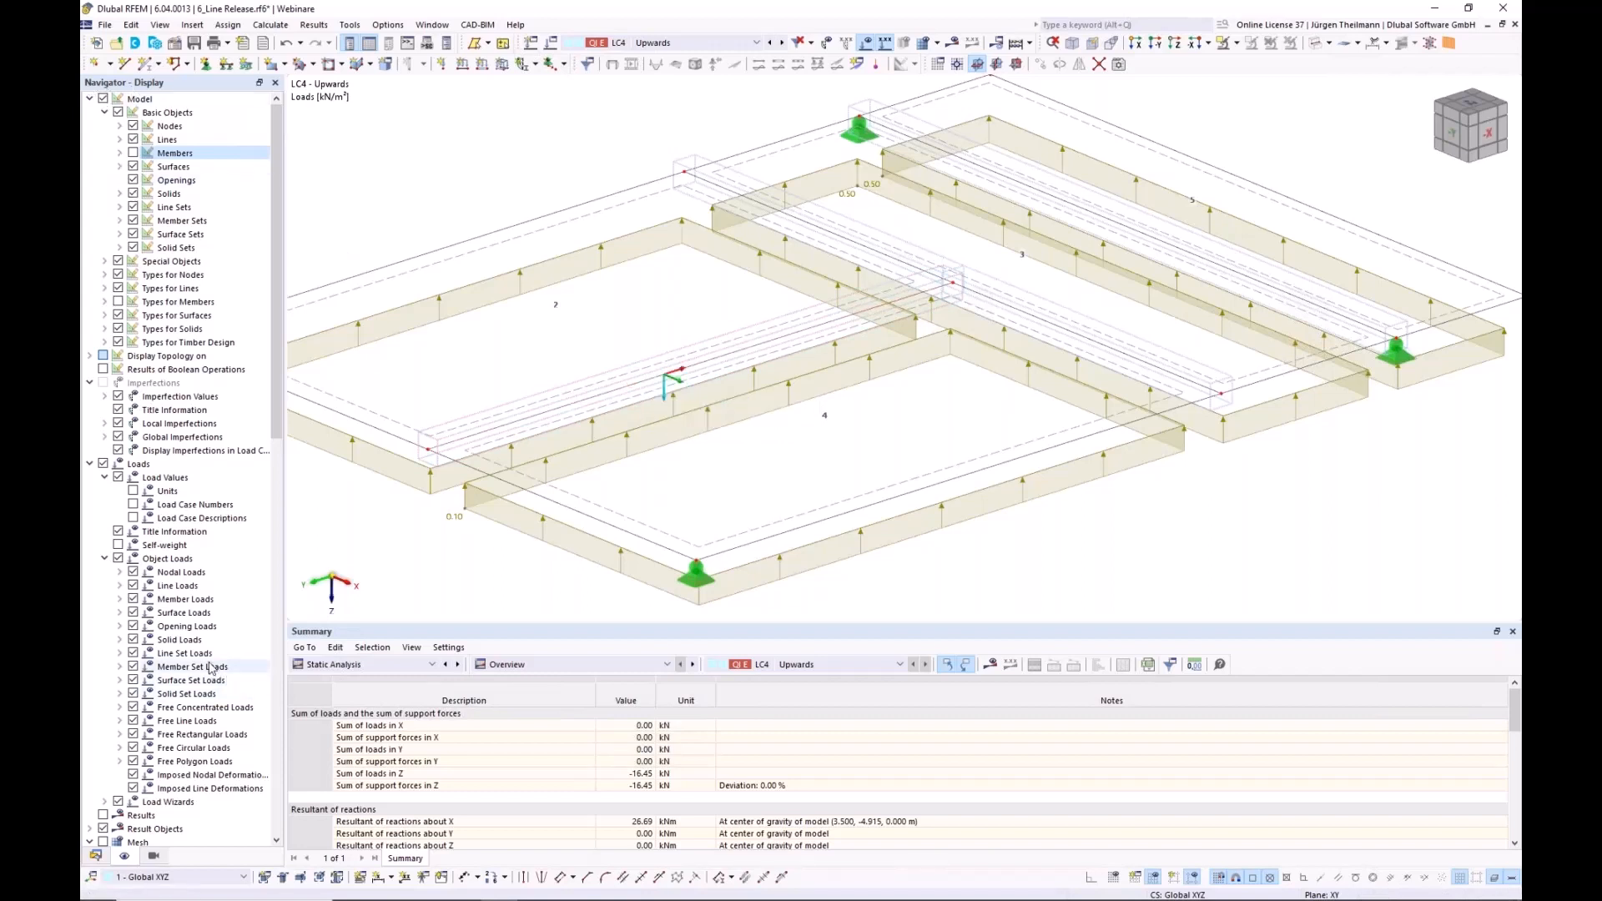
{"action": "scroll", "coordinate": [199, 660], "scroll_direction": "down", "scroll_amount": 6}
{"action": "scroll", "coordinate": [198, 658], "scroll_direction": "down", "scroll_amount": 15}
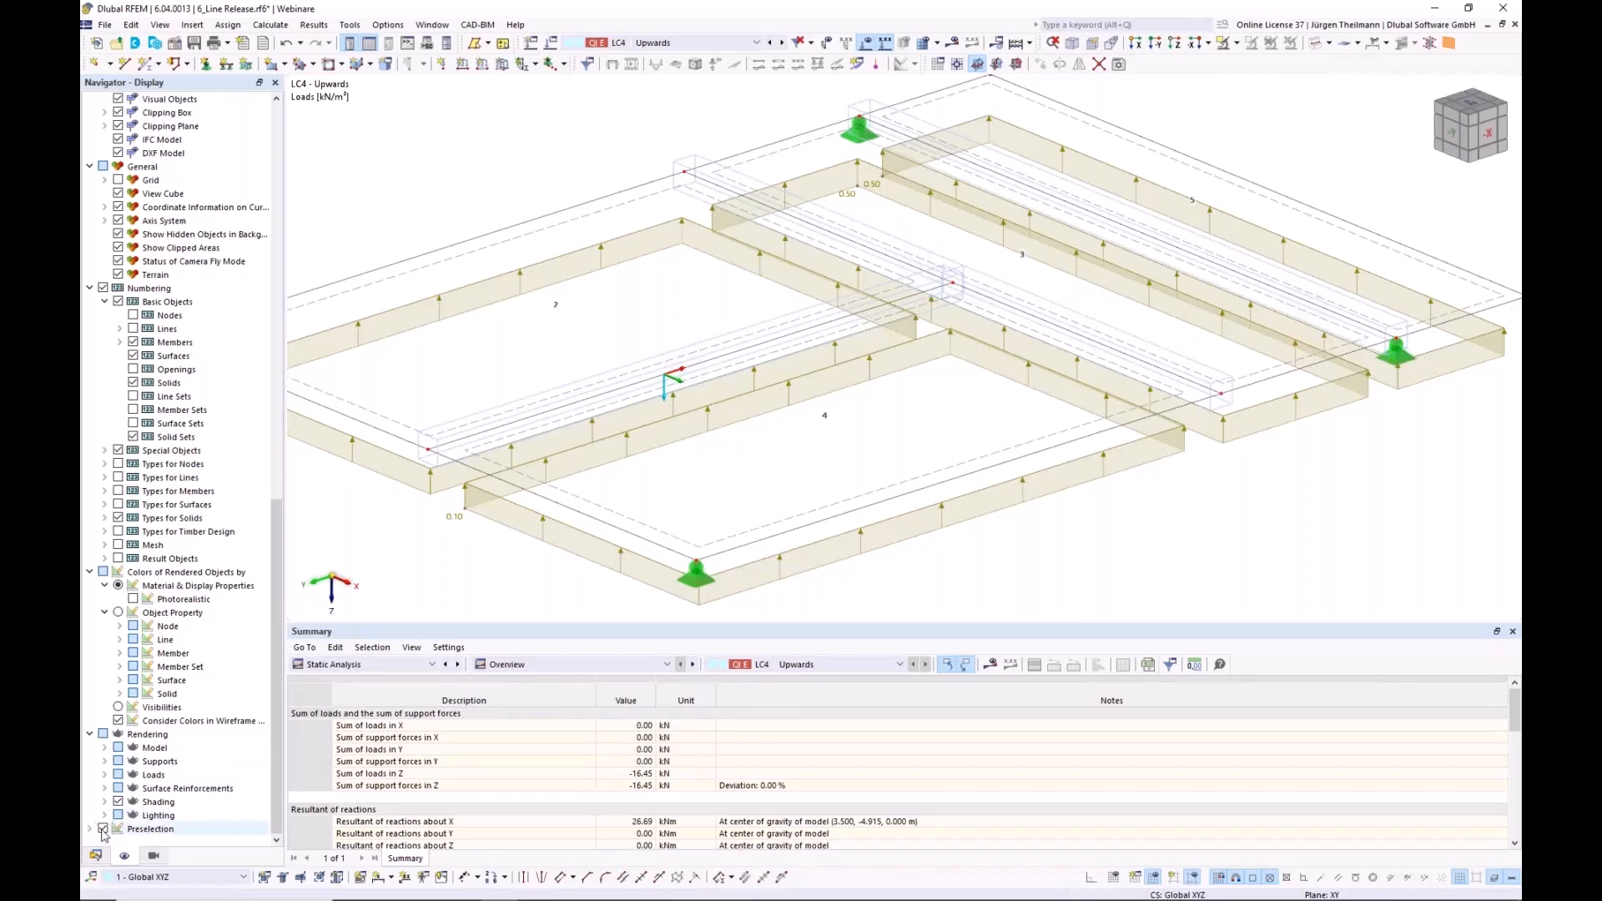
{"action": "scroll", "coordinate": [142, 722], "scroll_direction": "up", "scroll_amount": 2}
{"action": "scroll", "coordinate": [142, 722], "scroll_direction": "down", "scroll_amount": 15}
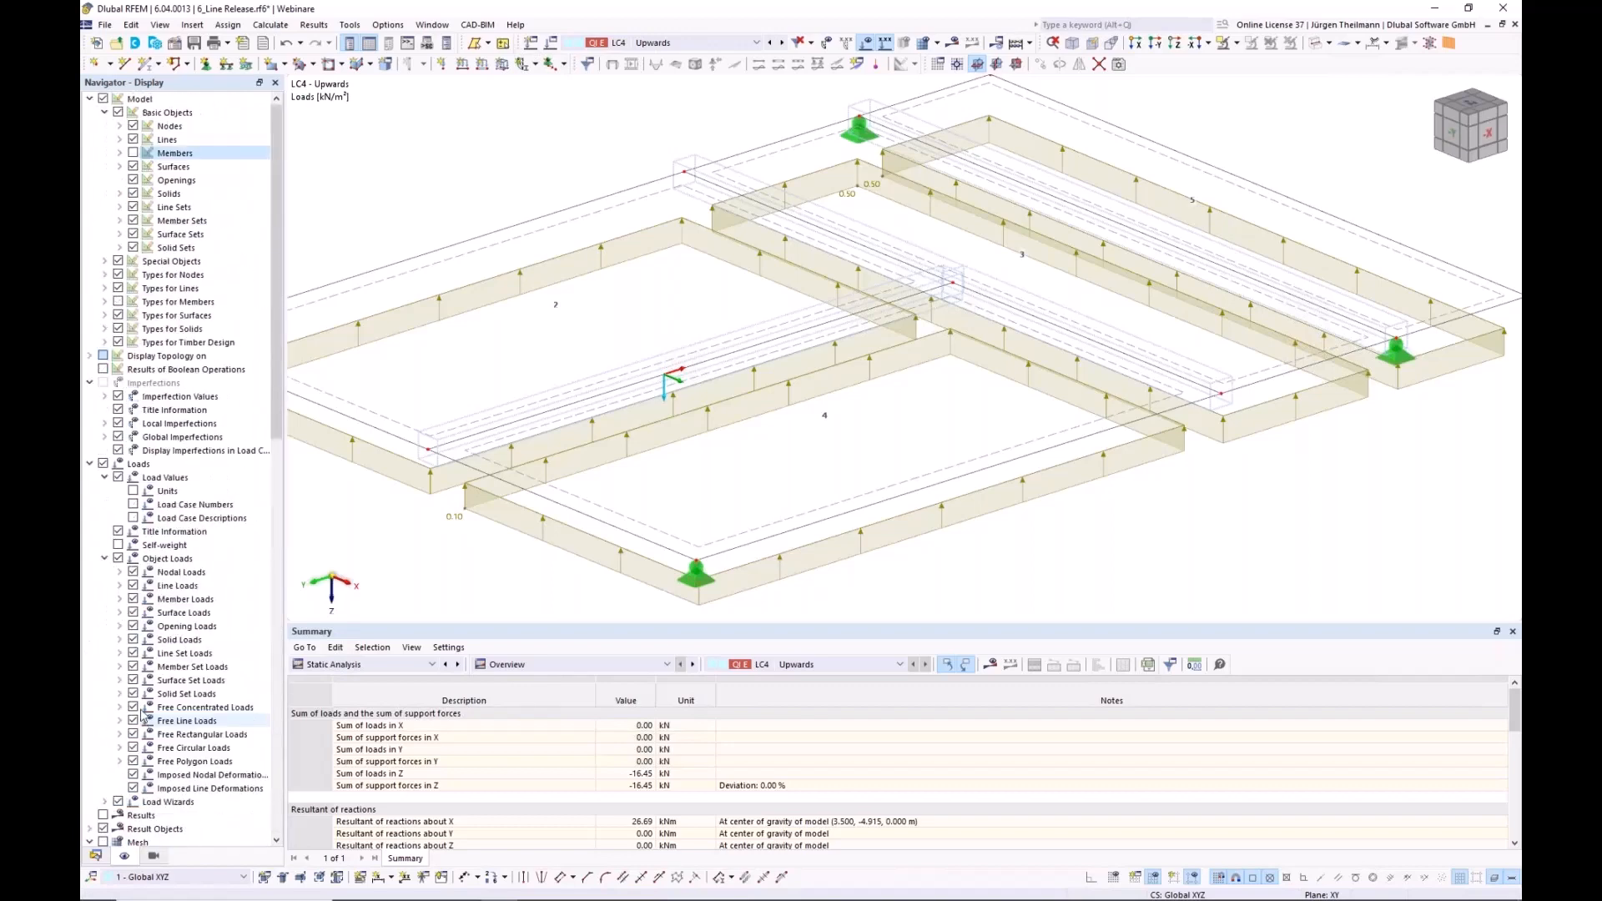
{"action": "mouse_move", "coordinate": [632, 388]}
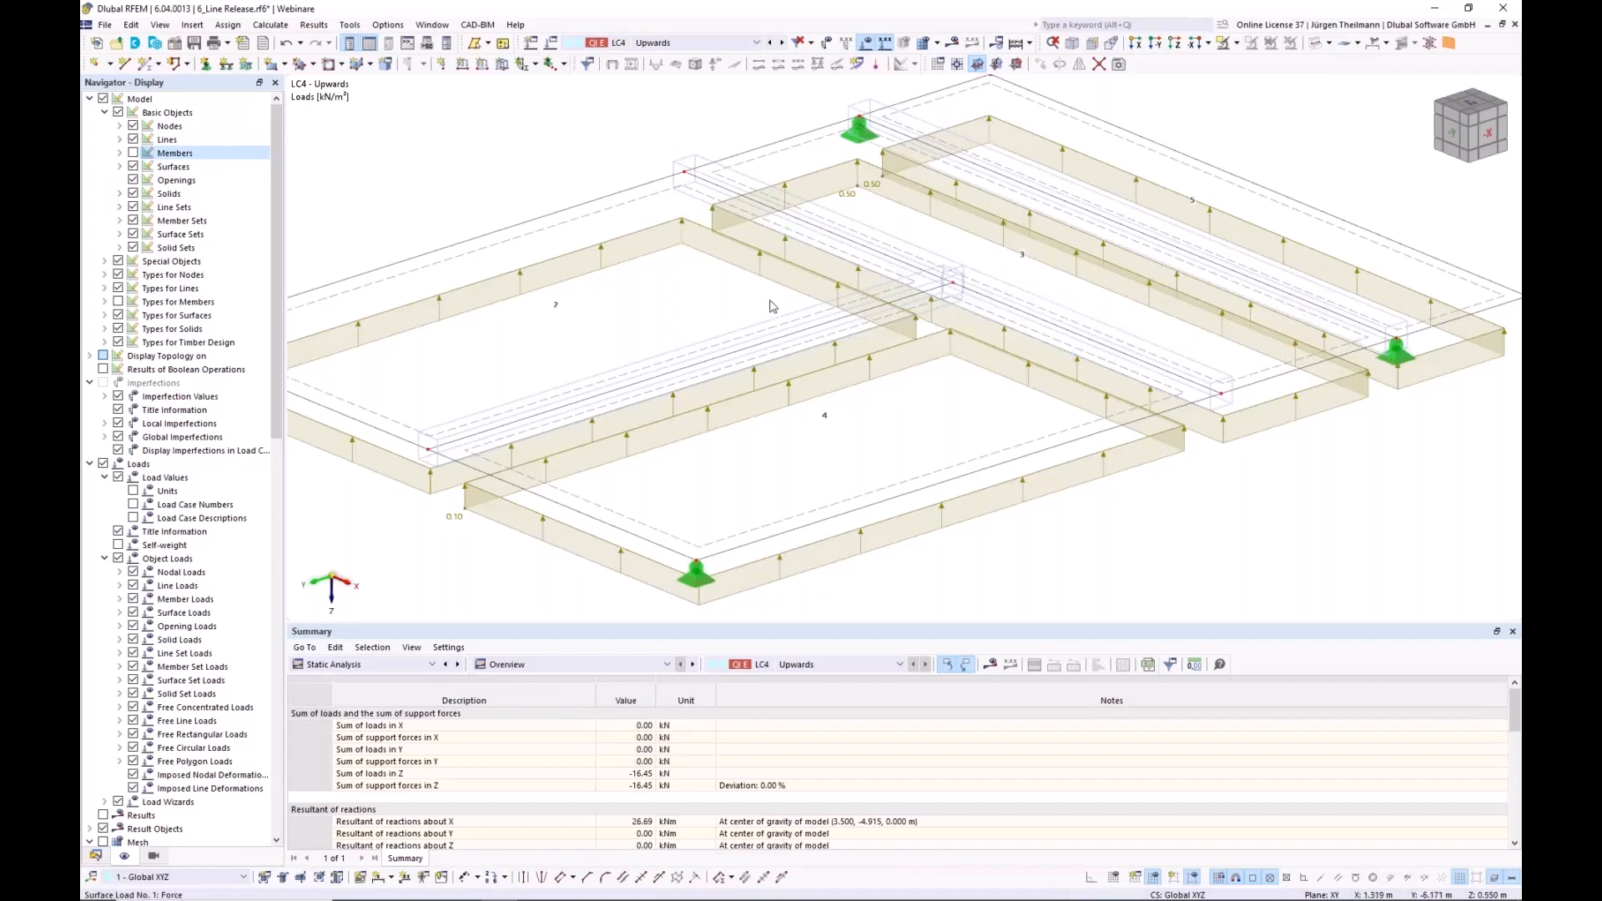
- Remove definition node 6 from line release 1 on line 3, and resolve the topology error with Action 2, accepting deletion of the results
{"action": "double_click", "coordinate": [773, 325]}
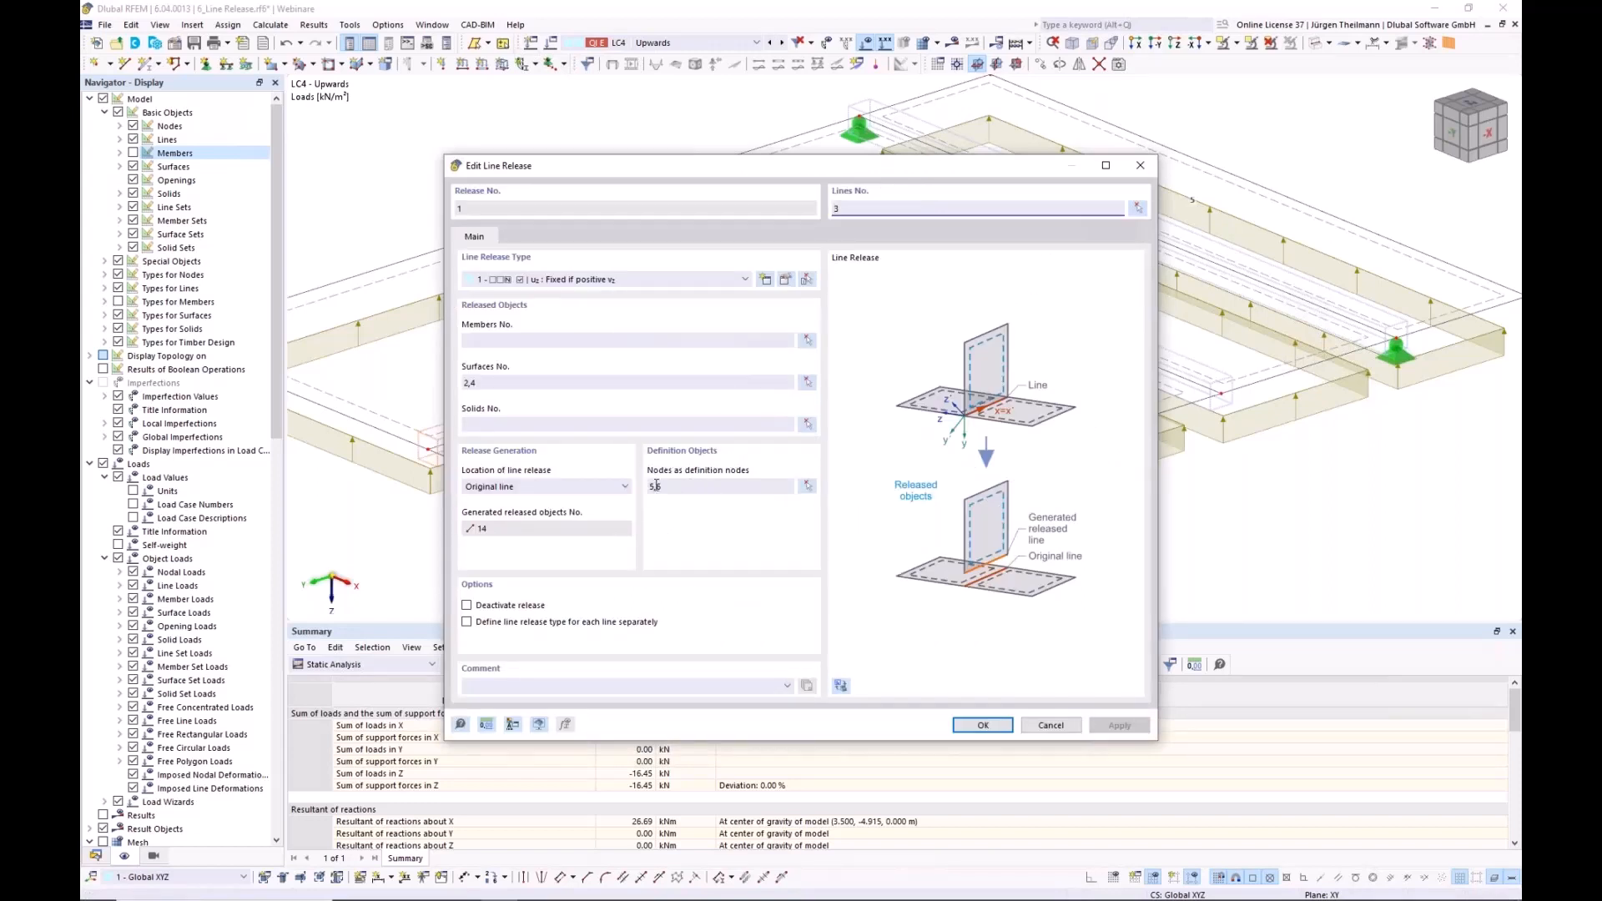
{"action": "left_click_drag", "start_coordinate": [655, 486], "coordinate": [668, 486]}
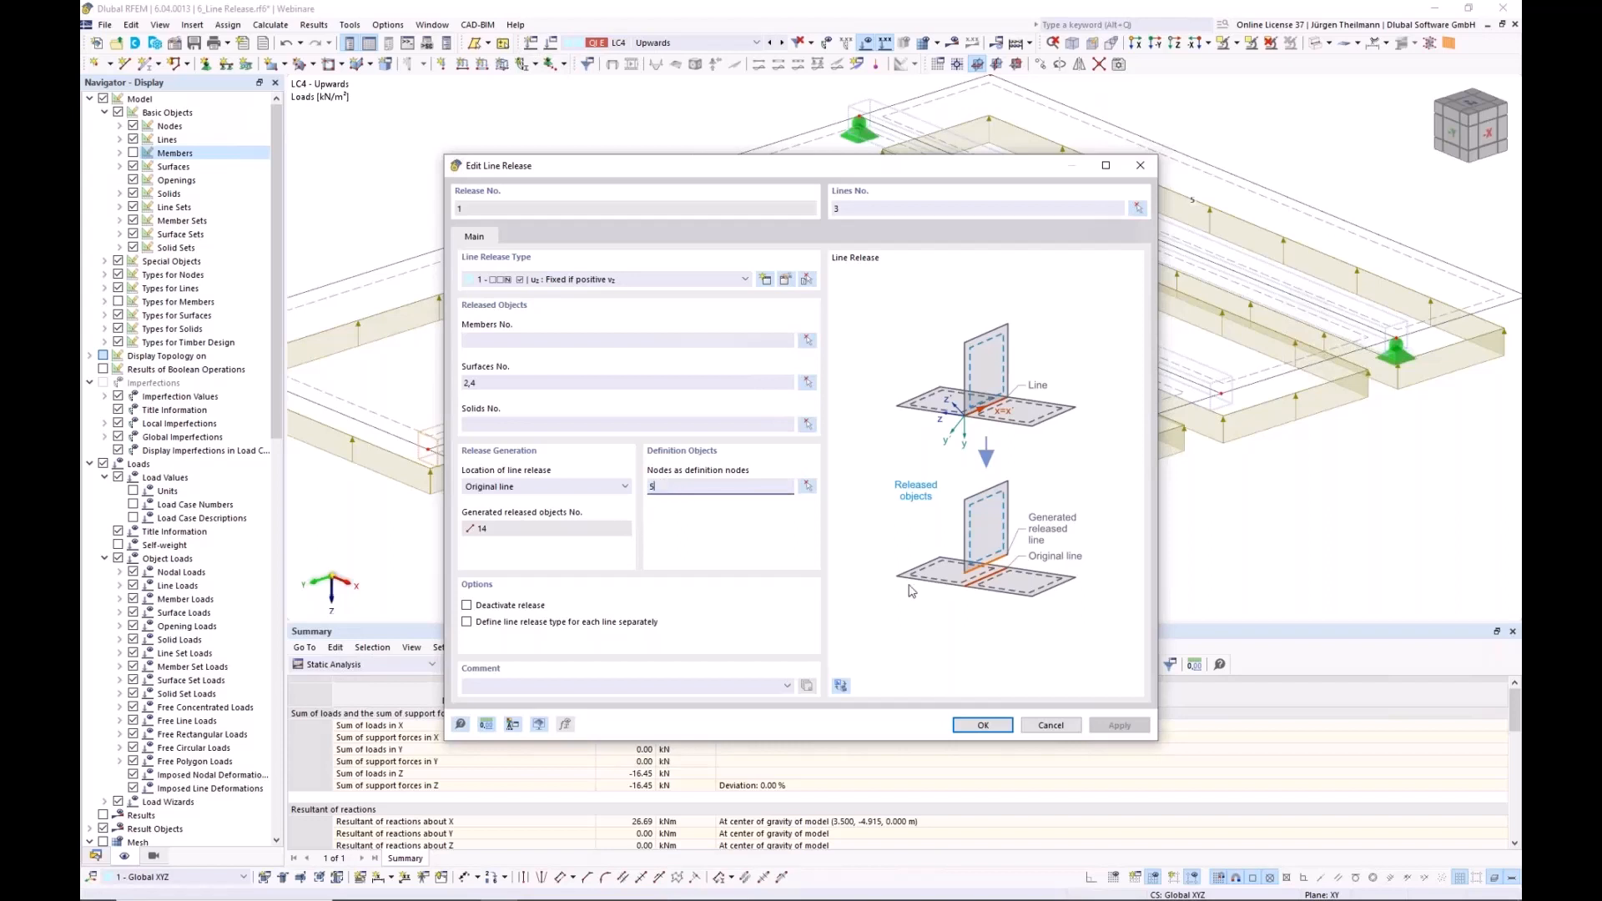
{"action": "left_click", "coordinate": [985, 726]}
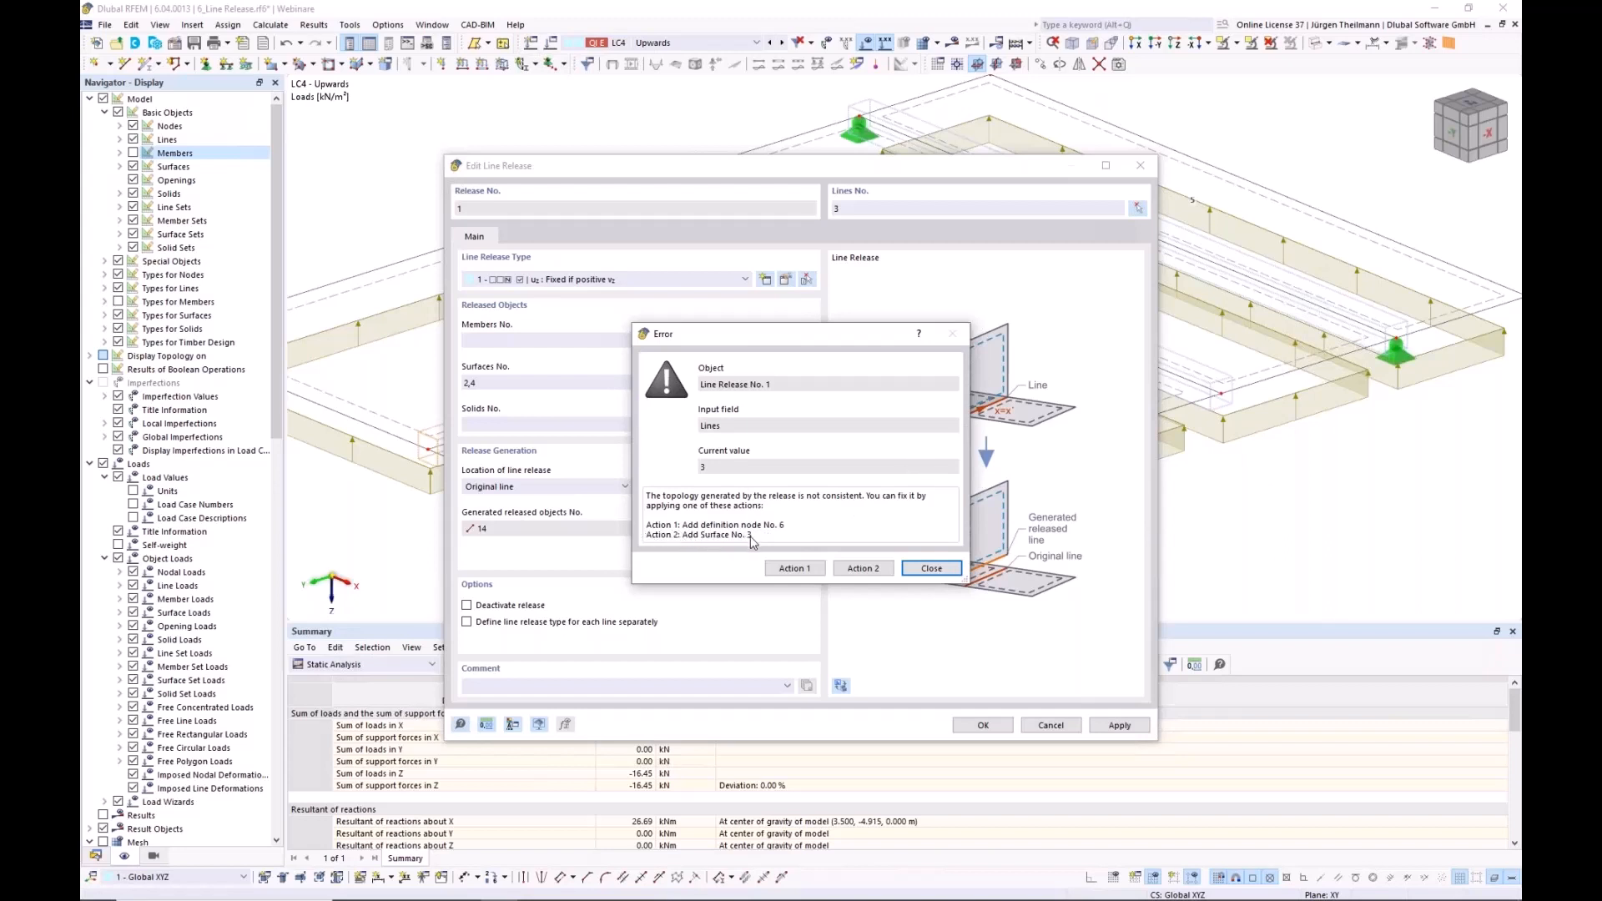
{"action": "left_click", "coordinate": [859, 569]}
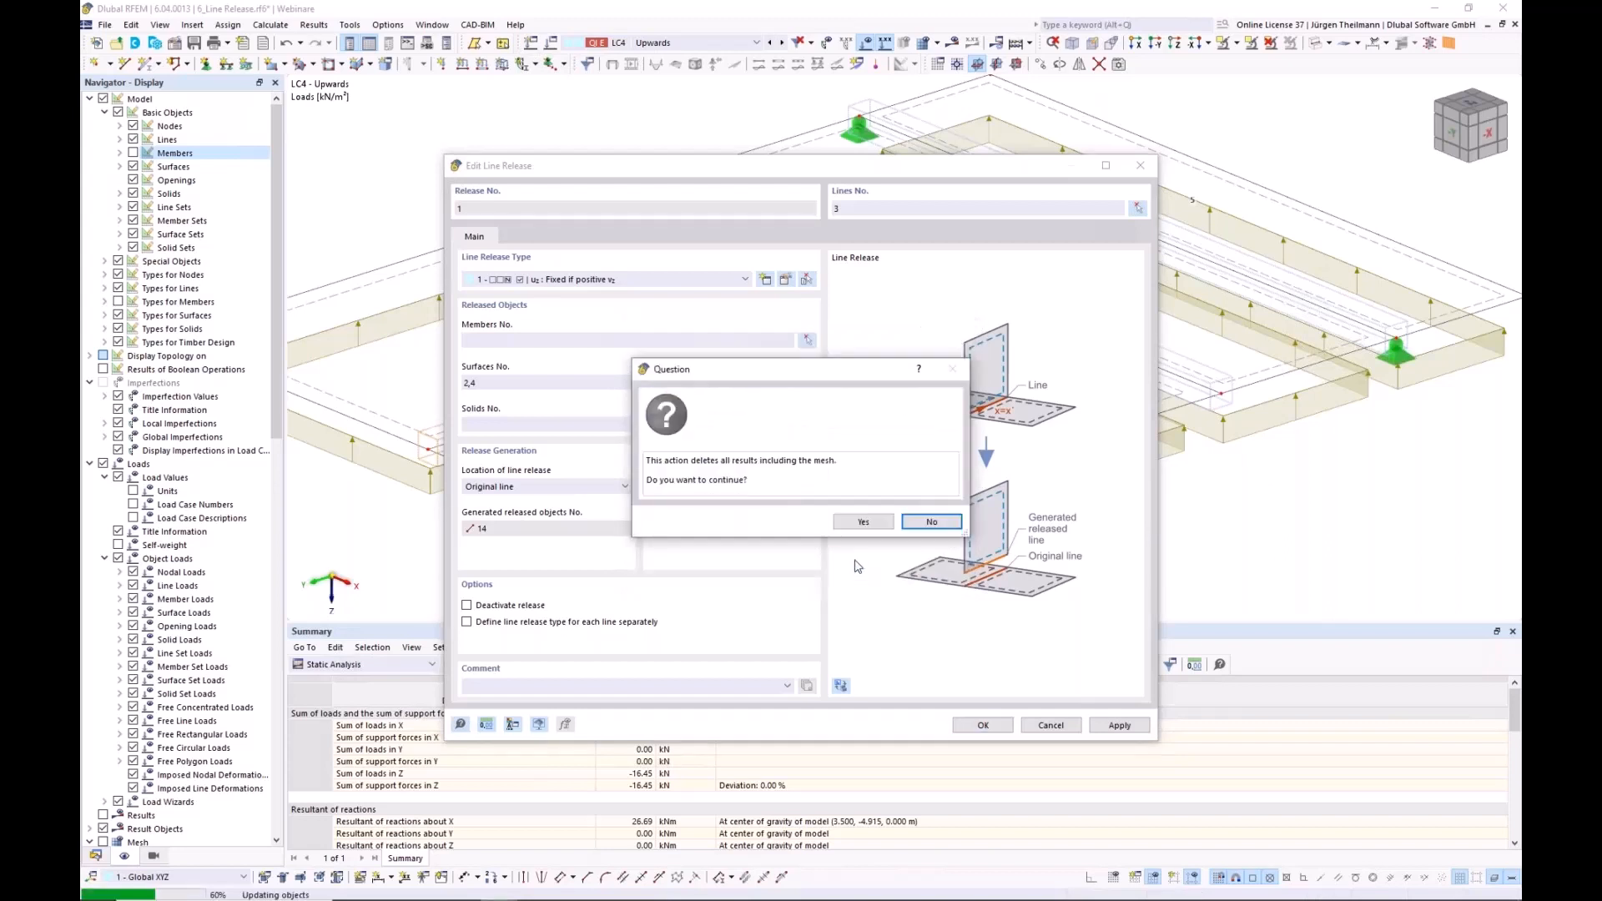
{"action": "left_click", "coordinate": [866, 523]}
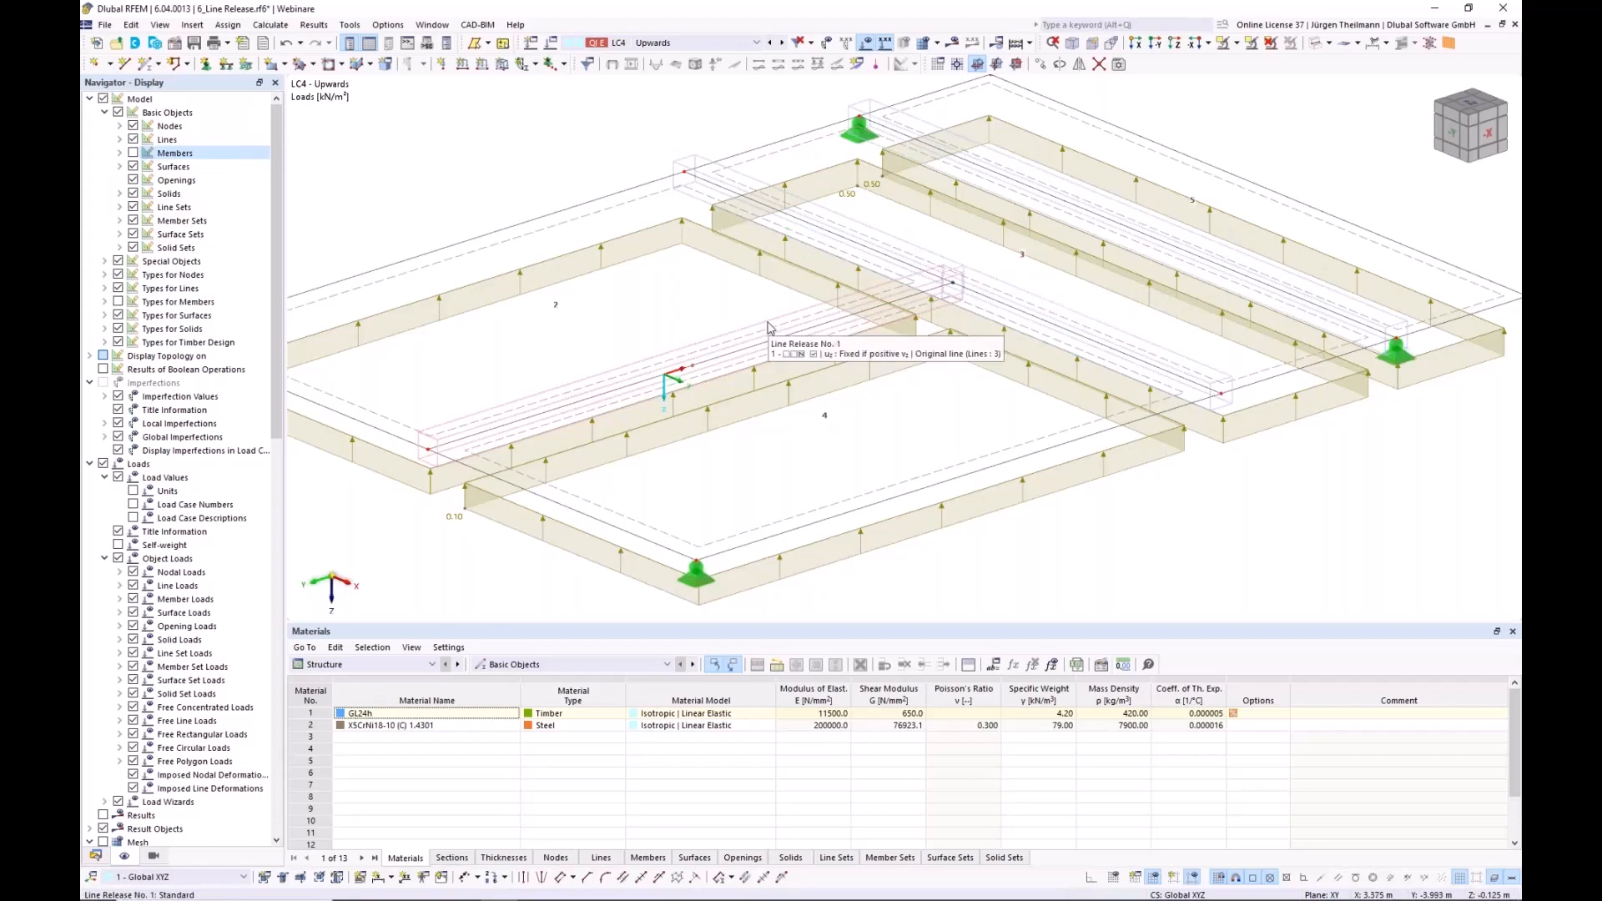
- Calculate and show the results of LC4 Upwards with the edited line release, and examine the global deformations of the whole plate
{"action": "scroll", "coordinate": [769, 327], "scroll_direction": "down", "scroll_amount": 3}
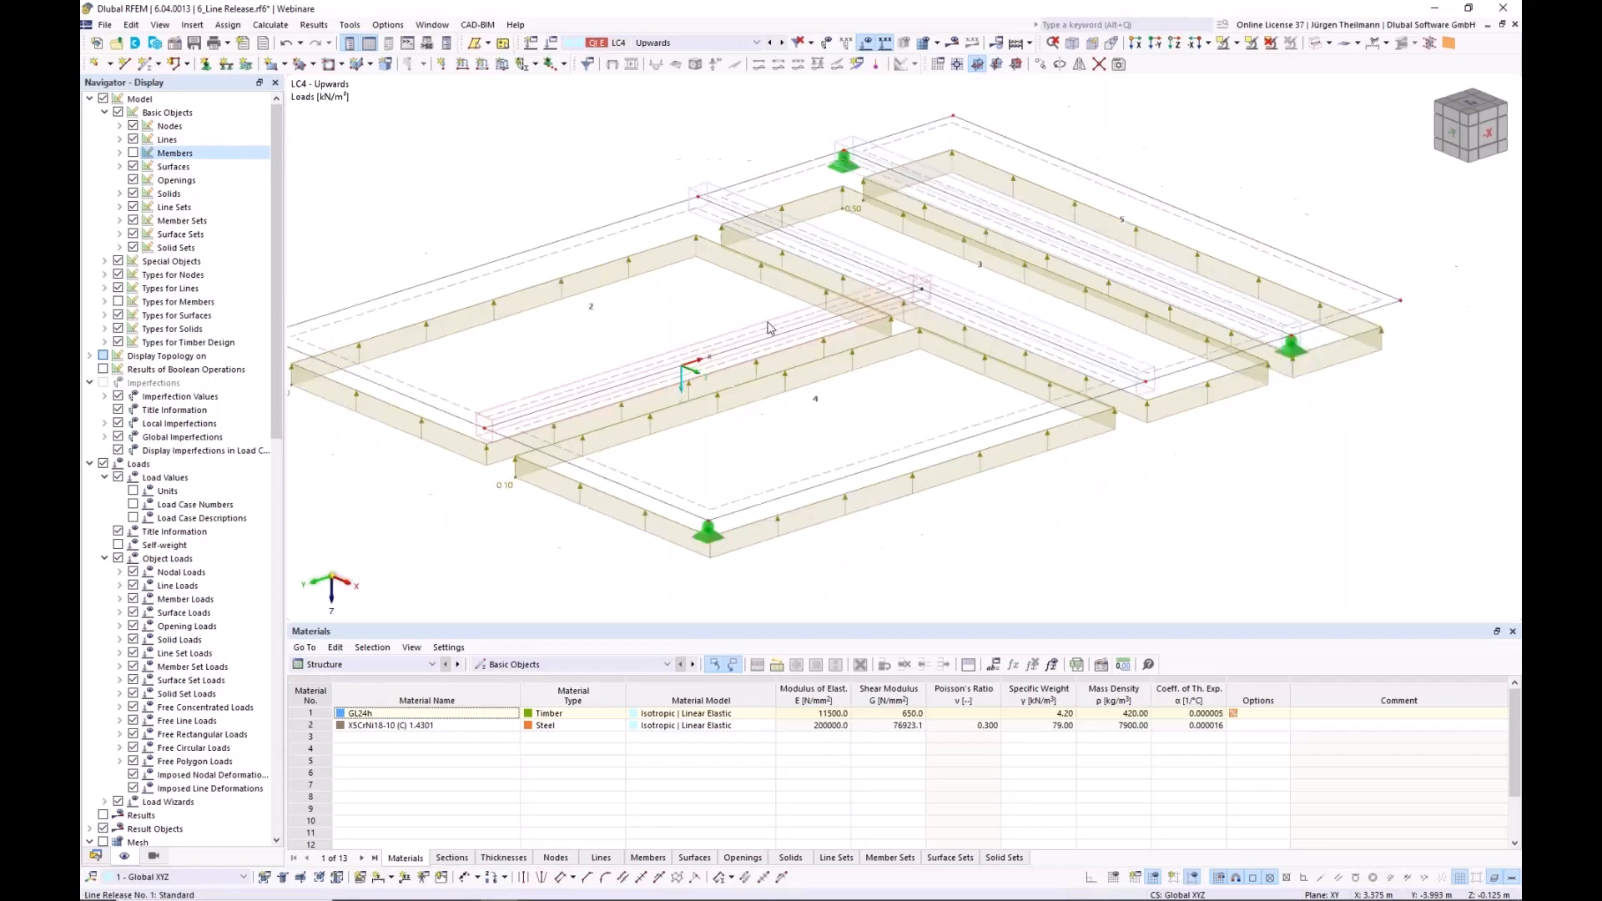
{"action": "left_click", "coordinate": [952, 42]}
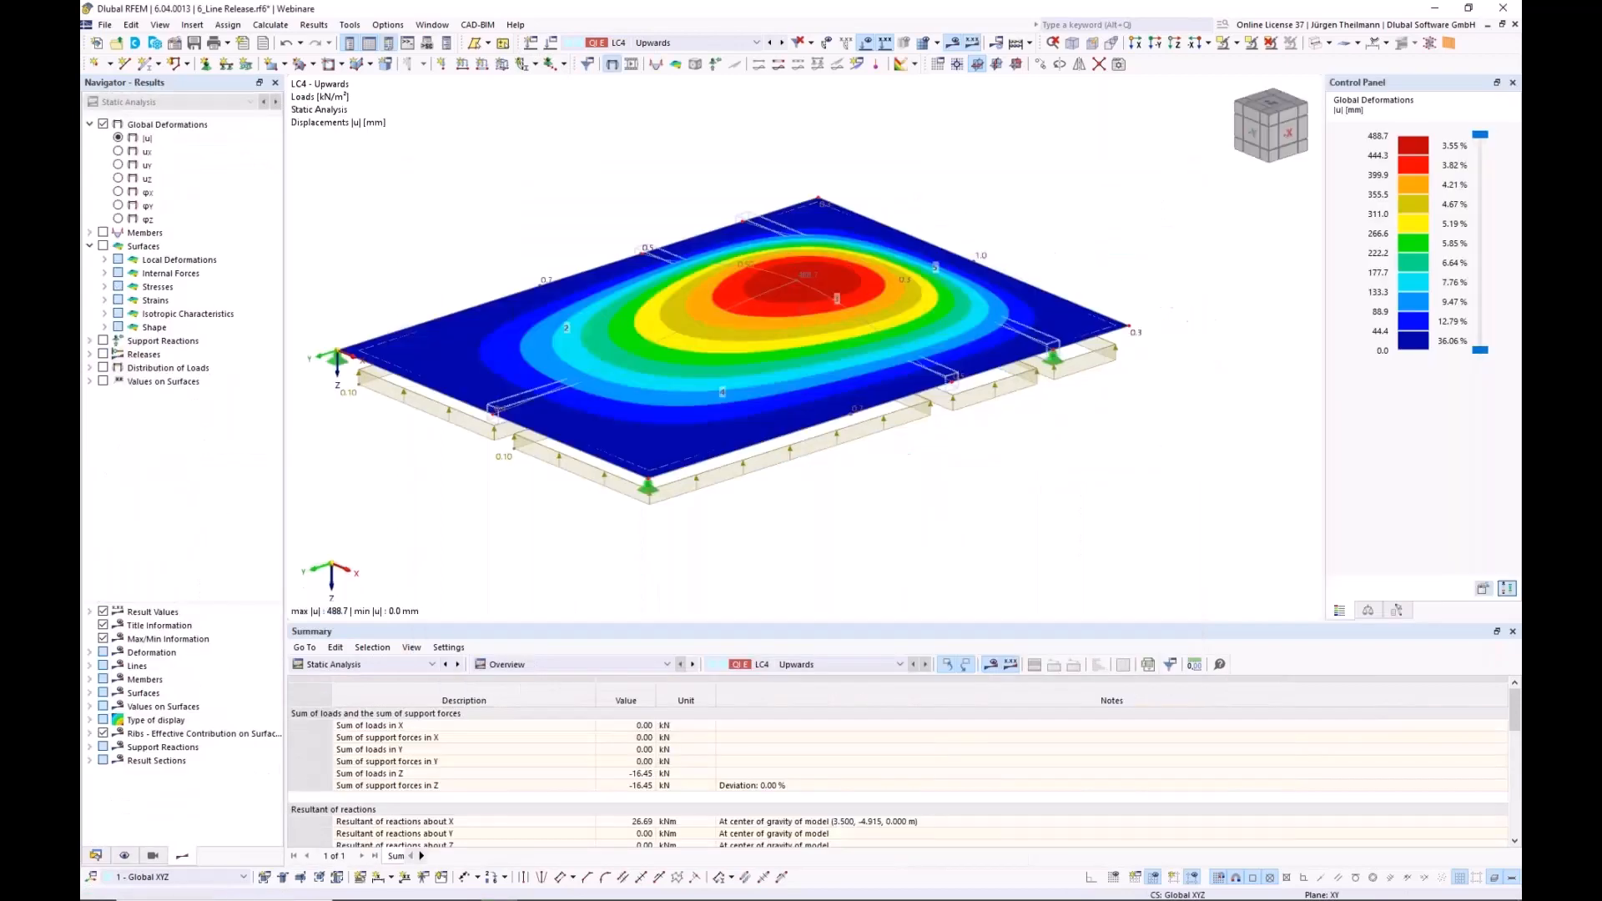
{"action": "middle_click_drag", "start_coordinate": [941, 504], "coordinate": [966, 557]}
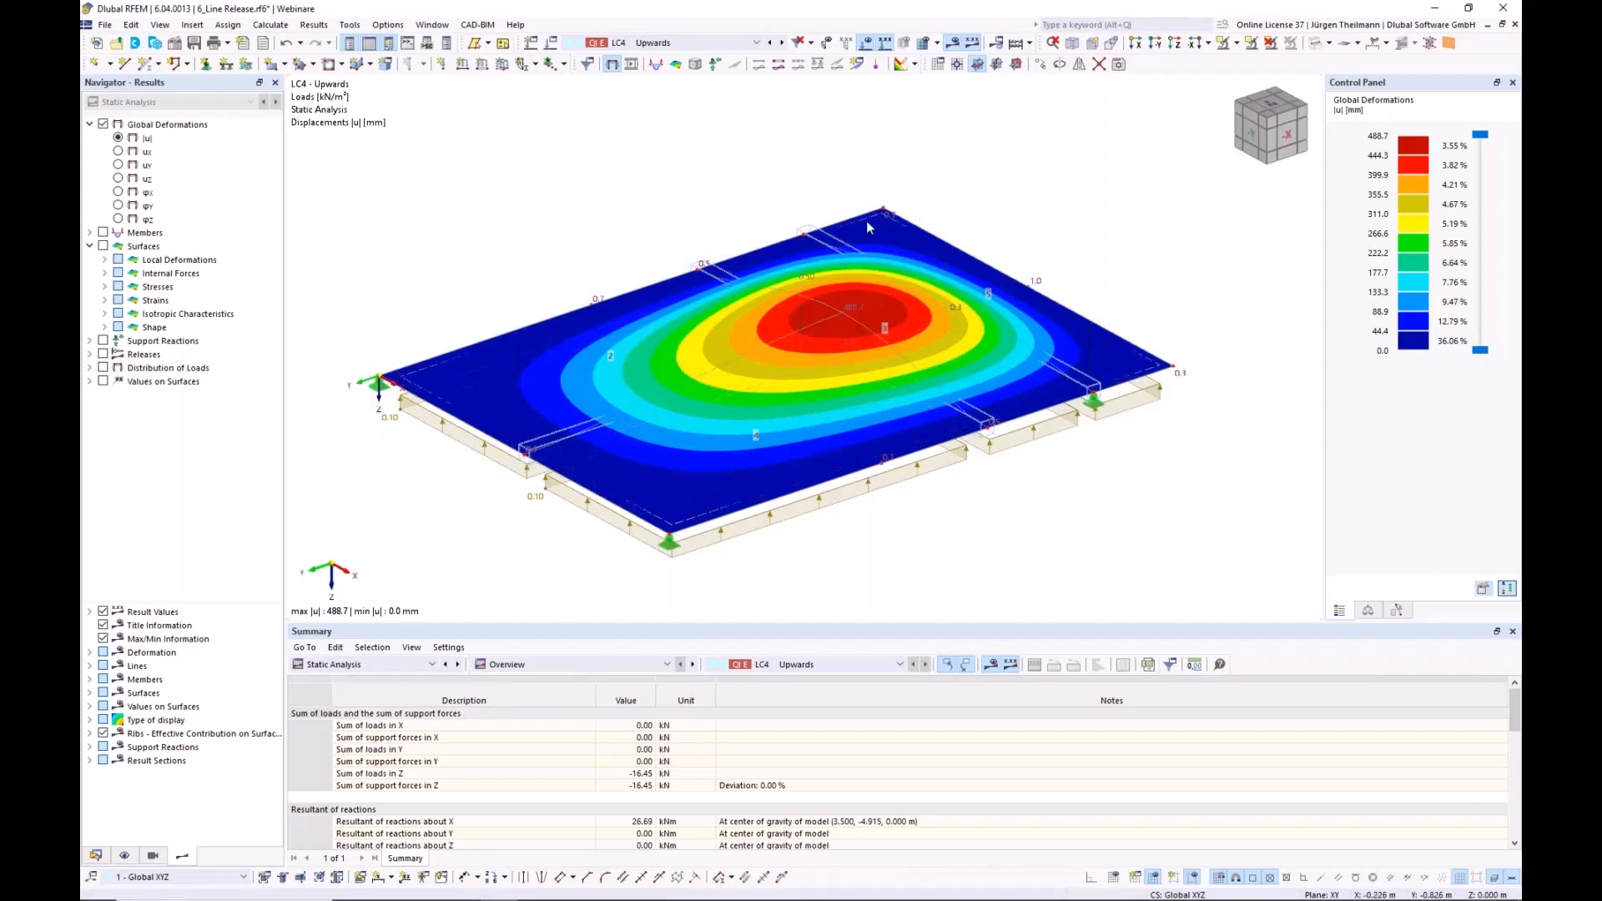
- Switch to load case LC5 Downwards, show its results and examine the global deformations of the individual surfaces
{"action": "left_click", "coordinate": [783, 43]}
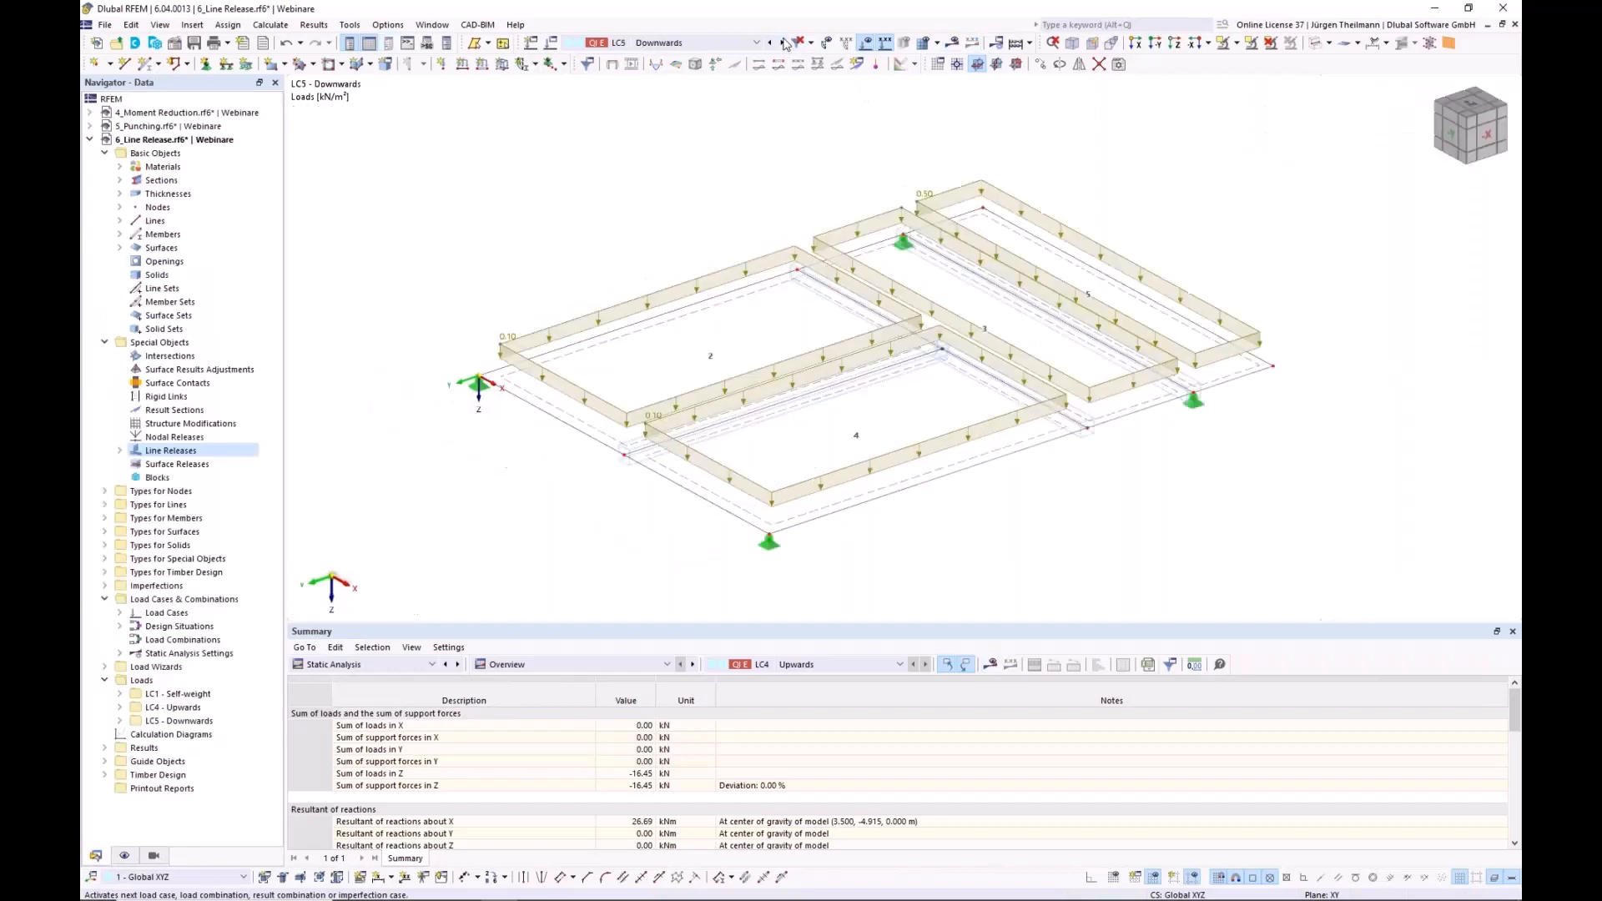
{"action": "left_click", "coordinate": [956, 44]}
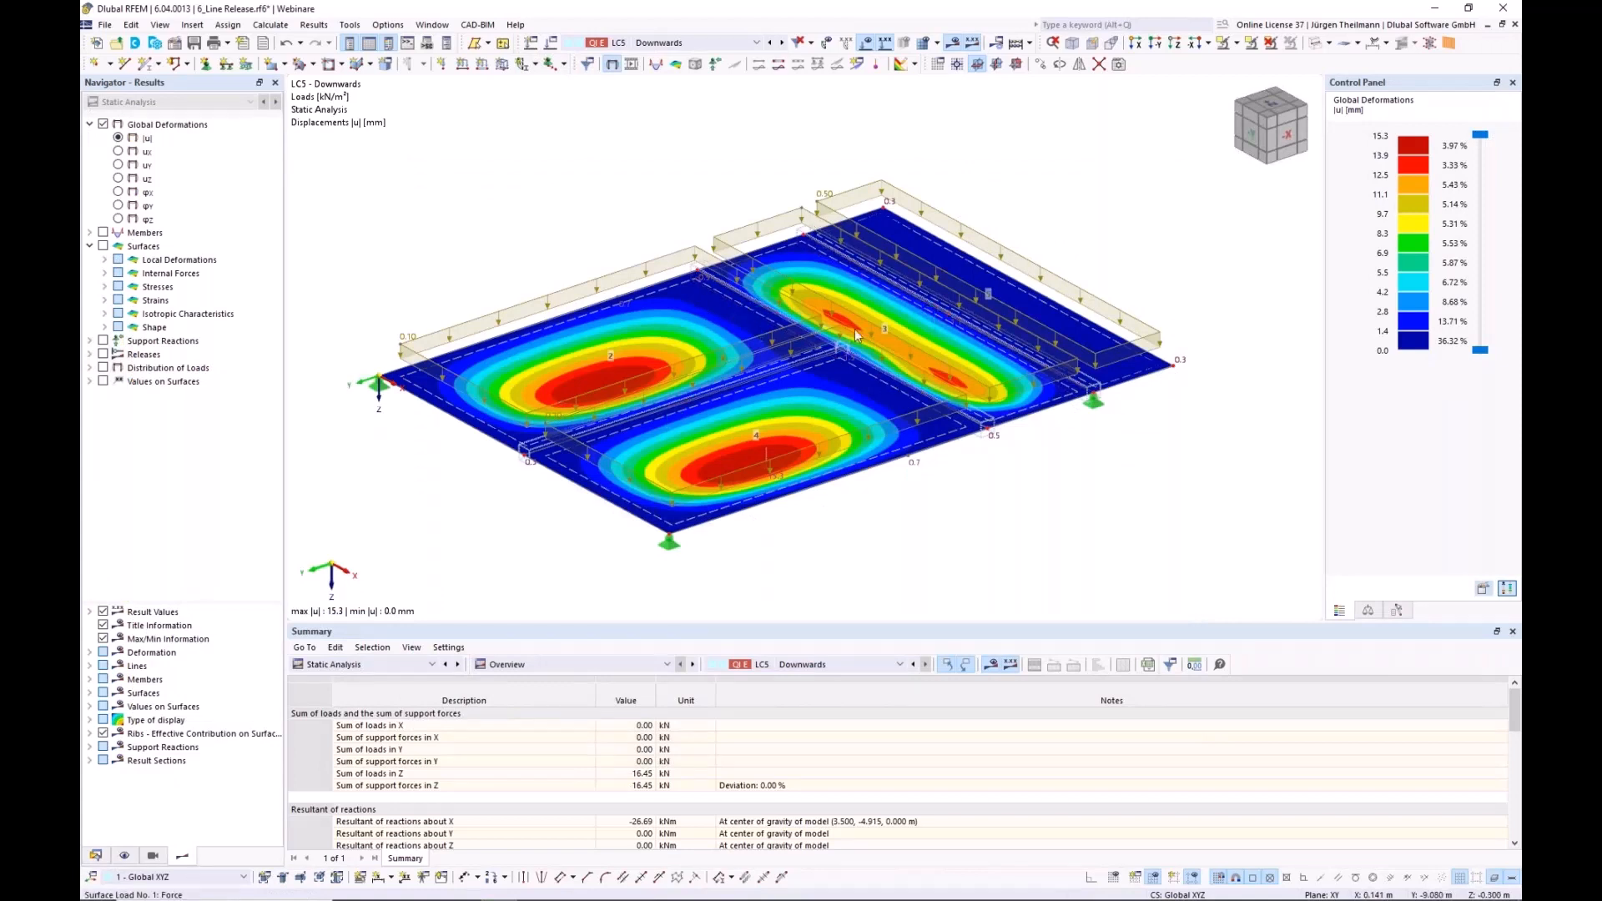
{"action": "left_click", "coordinate": [769, 43]}
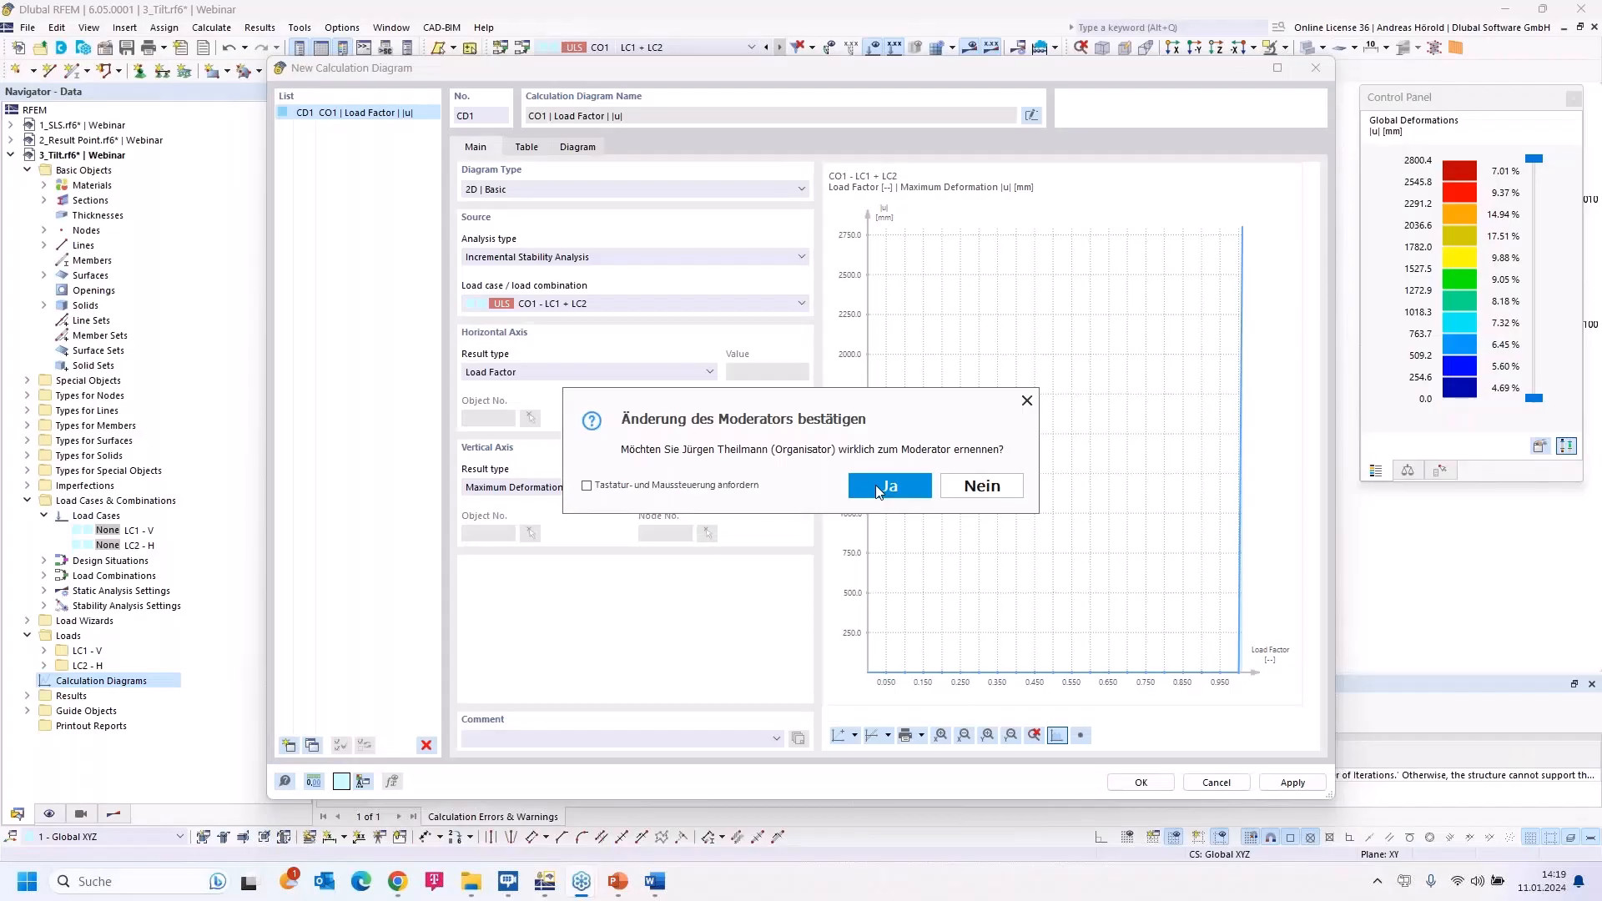
{"action": "left_click", "coordinate": [874, 484]}
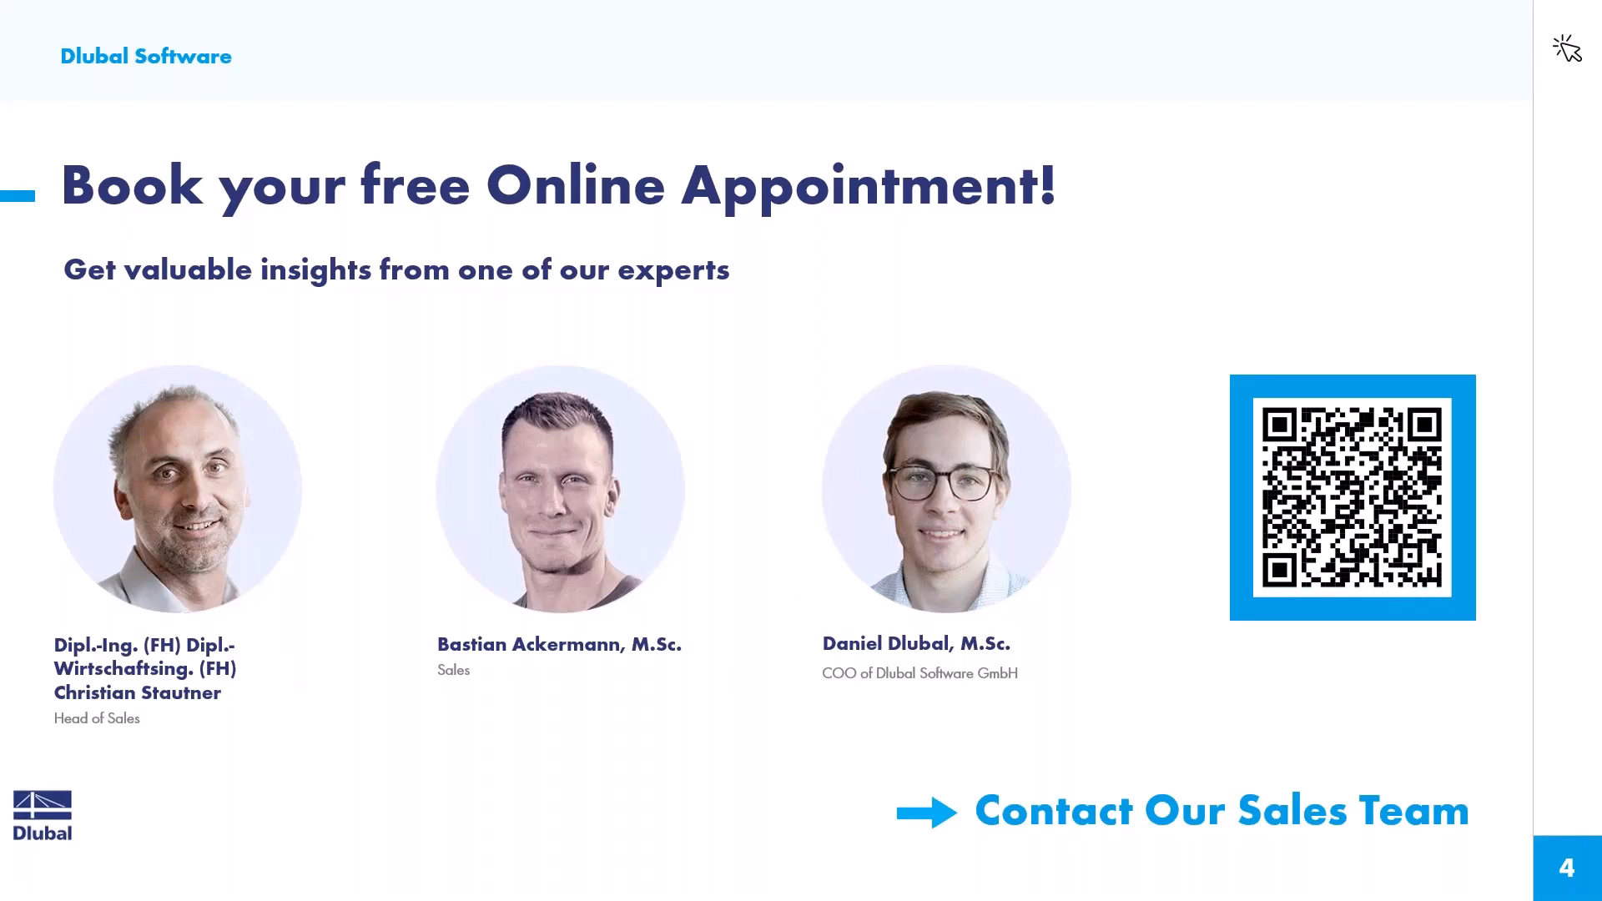
- Switch to the web browser and open the Webinars page under the events of the Dlubal website
{"action": "key", "text": "alt+Tab"}
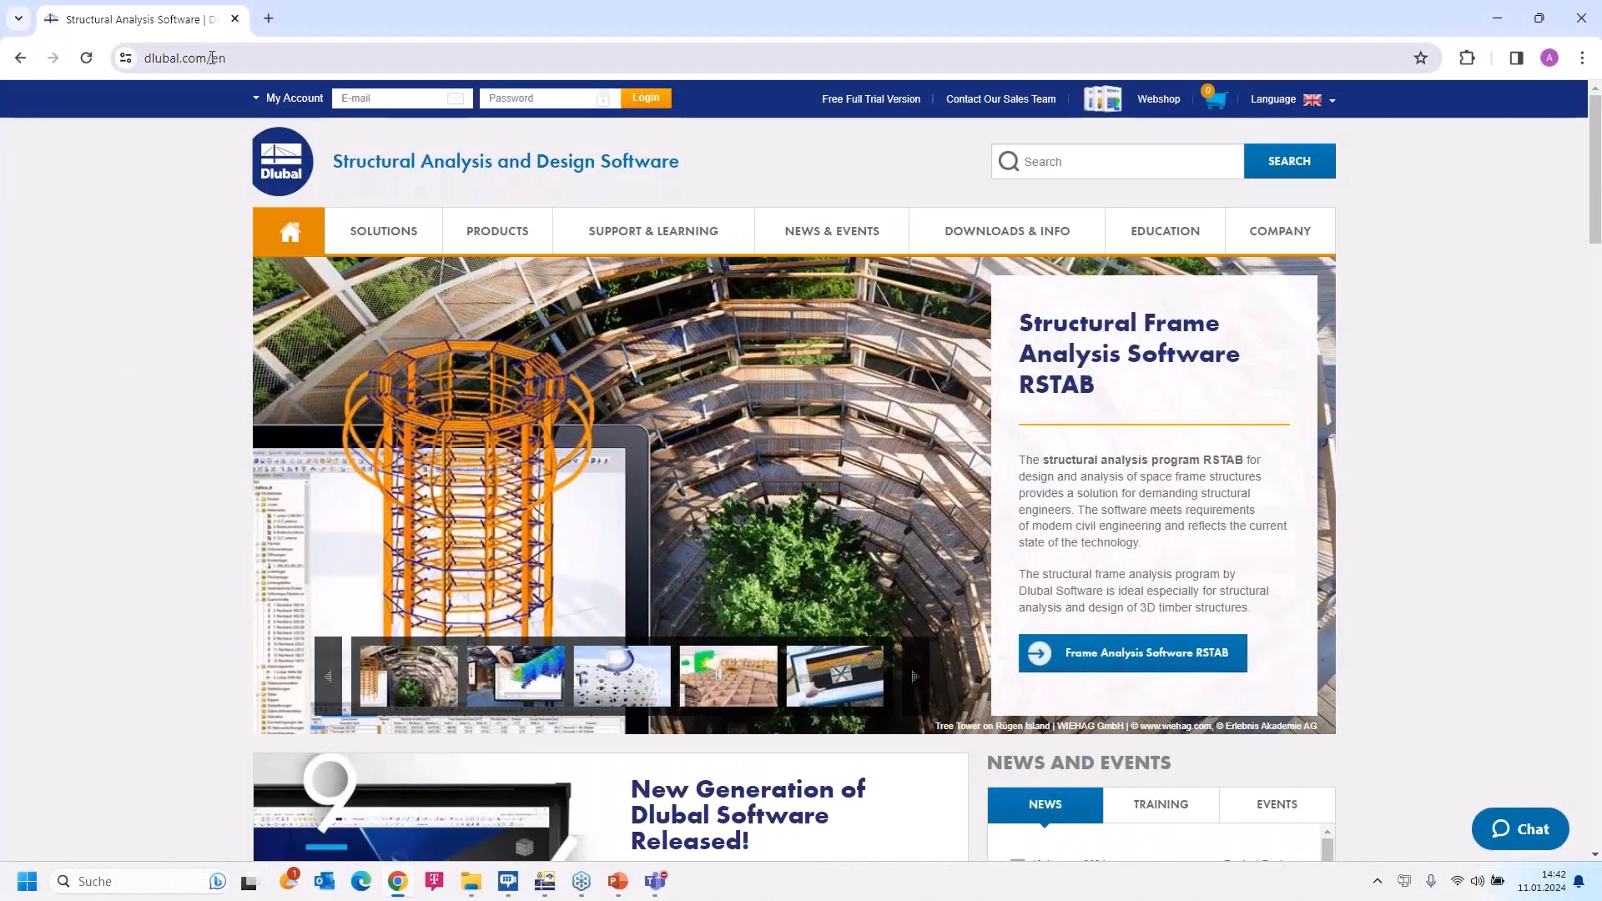
{"action": "mouse_move", "coordinate": [837, 232]}
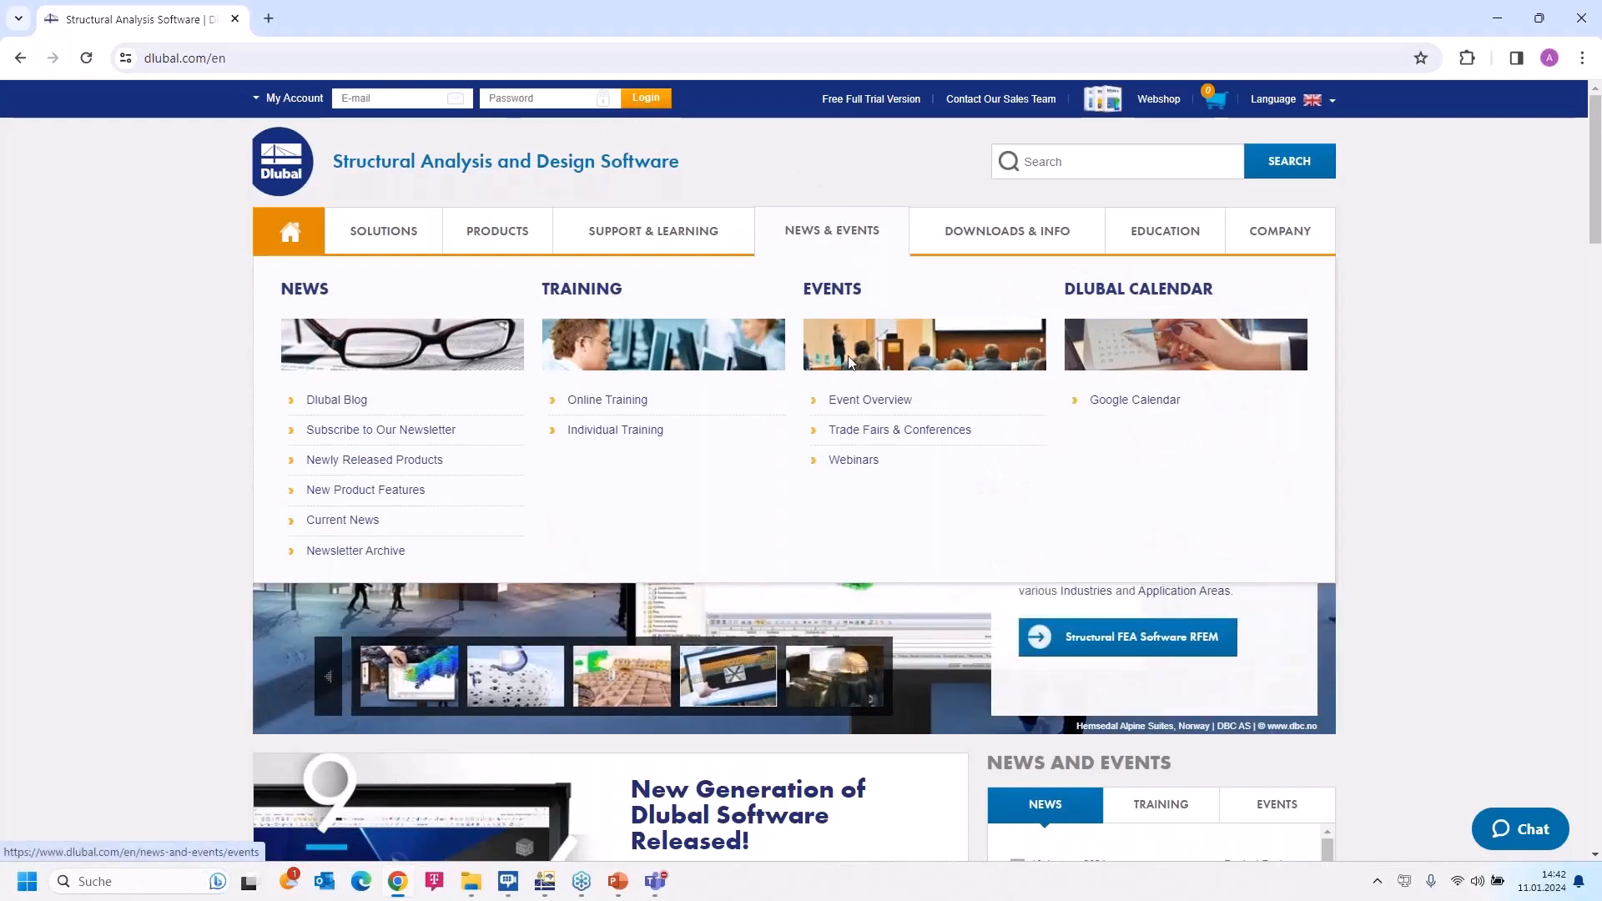
{"action": "left_click", "coordinate": [853, 462]}
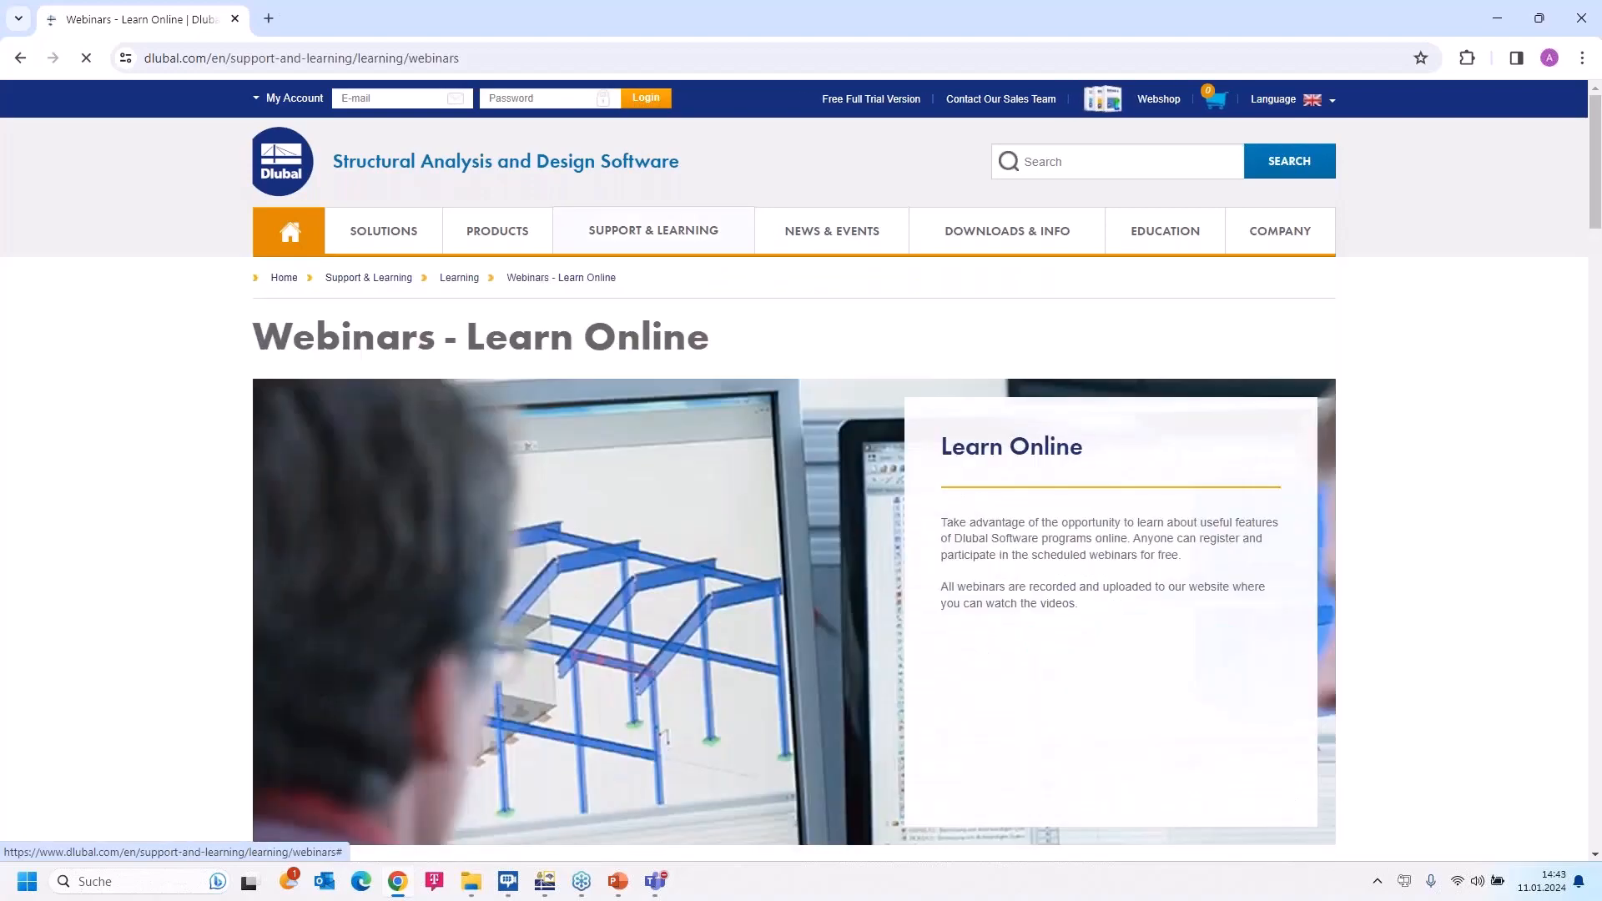
- Look through the titles and dates of the upcoming English webinars from January and February 2024
{"action": "scroll", "coordinate": [830, 517], "scroll_direction": "down", "scroll_amount": 10}
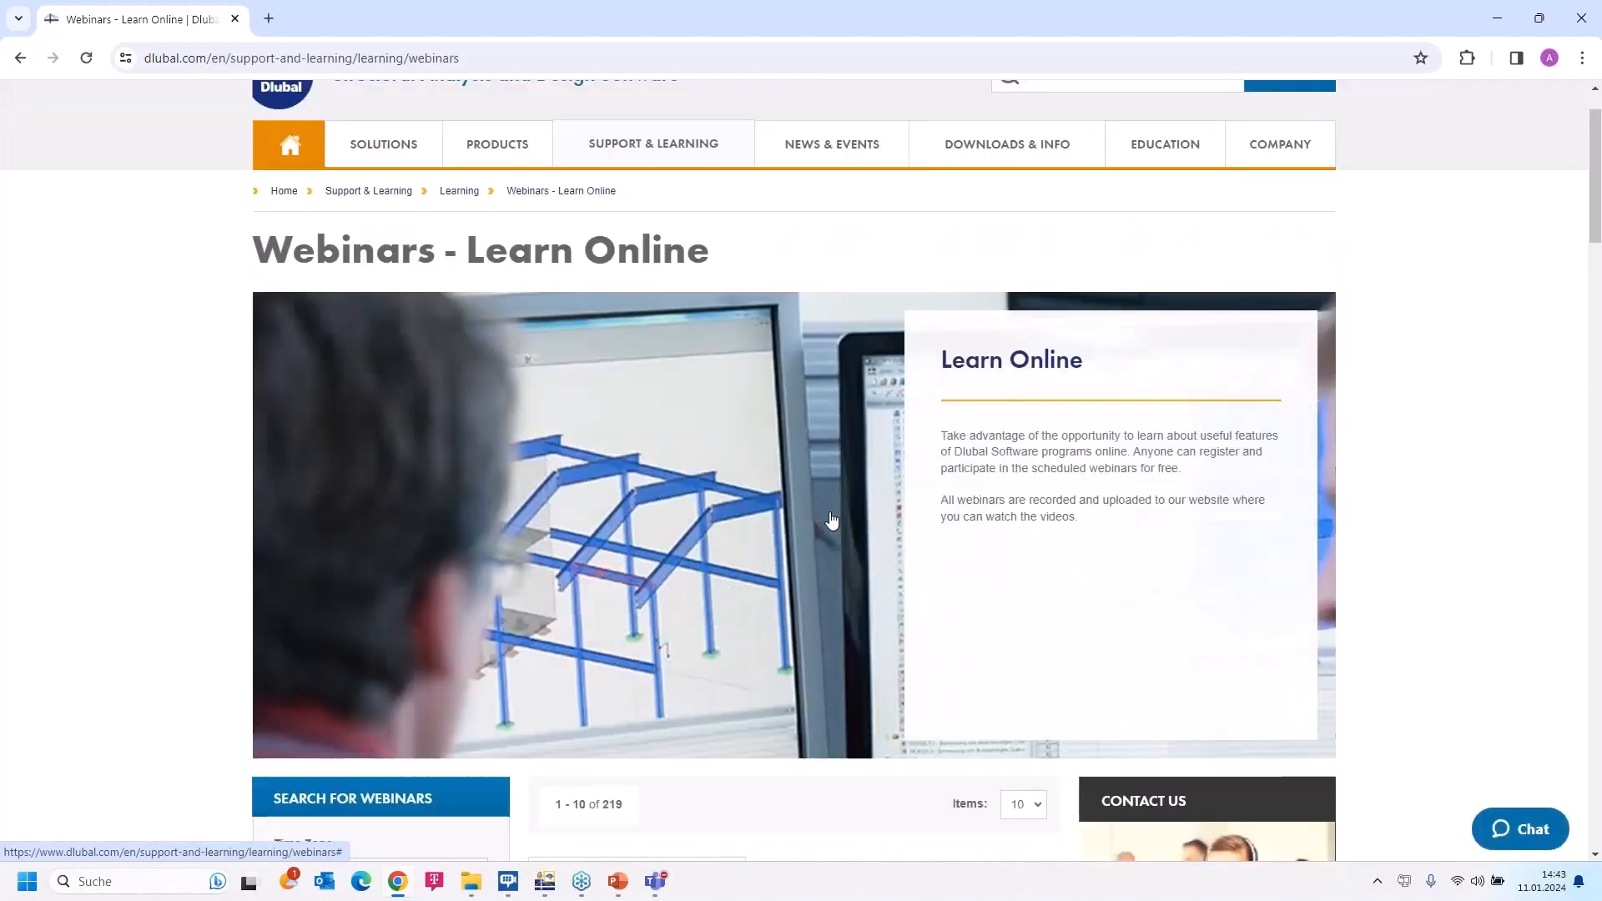
{"action": "scroll", "coordinate": [830, 517], "scroll_direction": "up", "scroll_amount": 1}
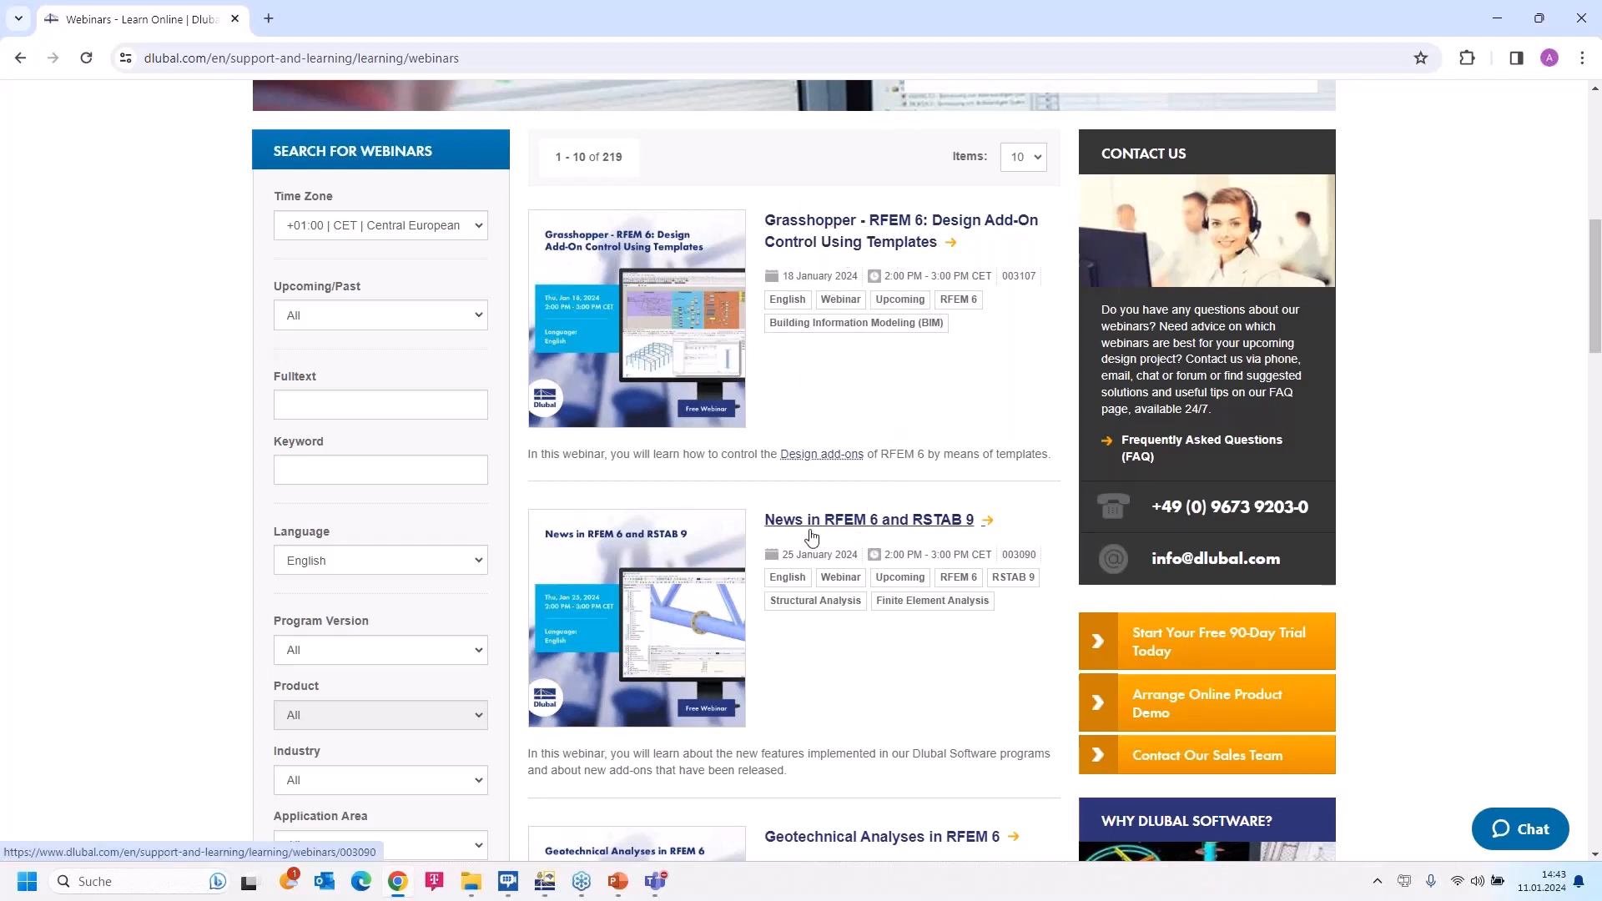
{"action": "scroll", "coordinate": [831, 534], "scroll_direction": "down", "scroll_amount": 2}
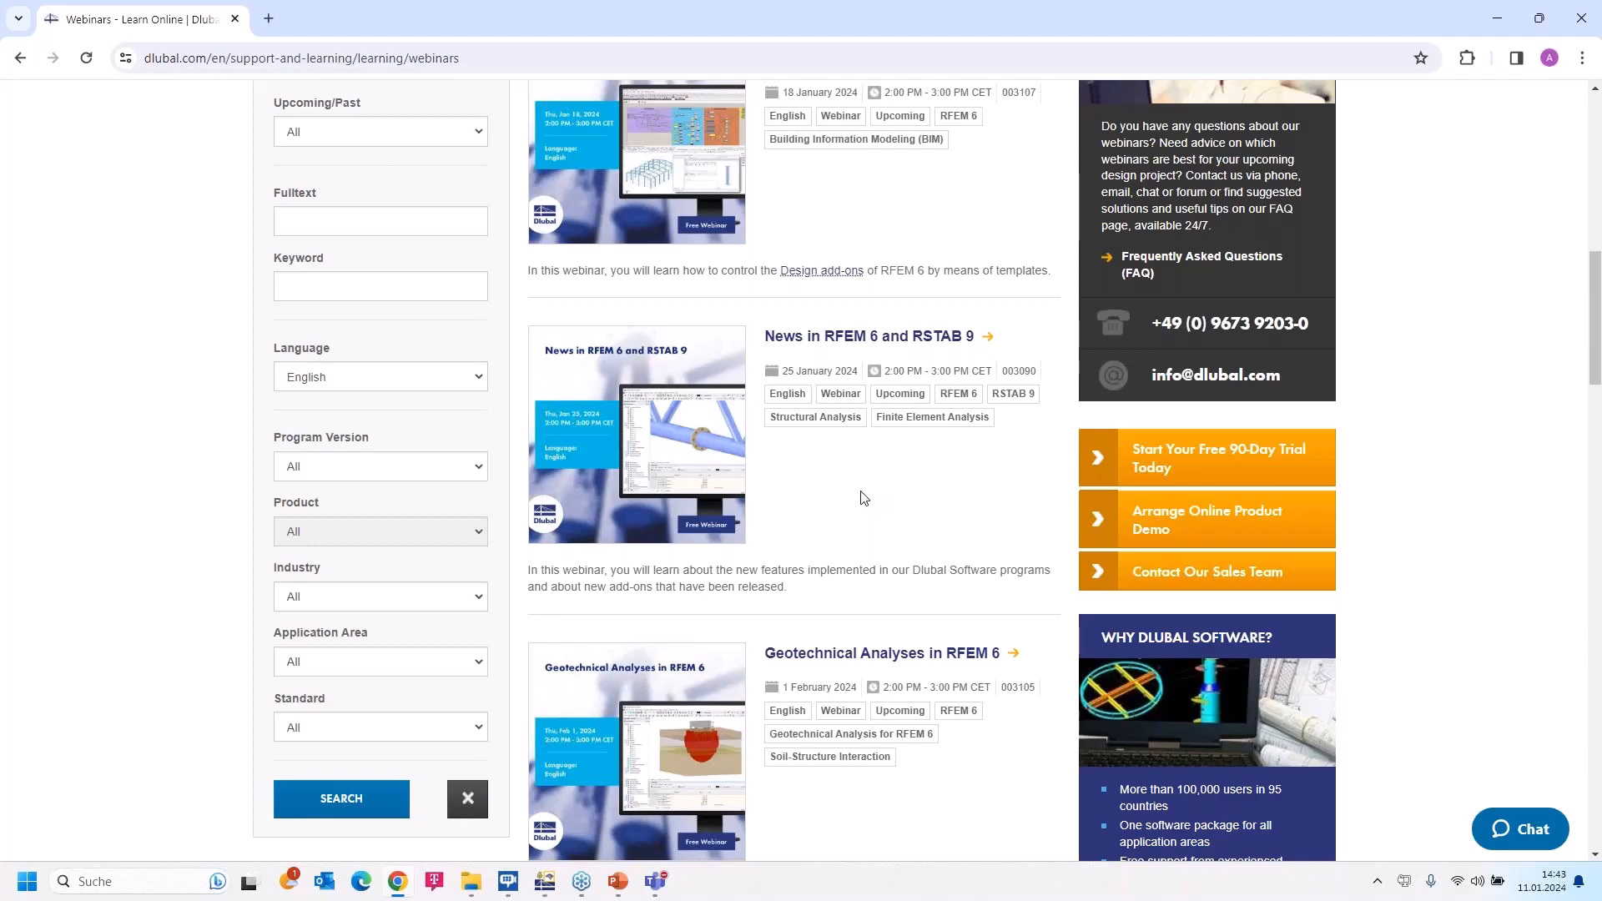
{"action": "scroll", "coordinate": [863, 498], "scroll_direction": "down", "scroll_amount": 2}
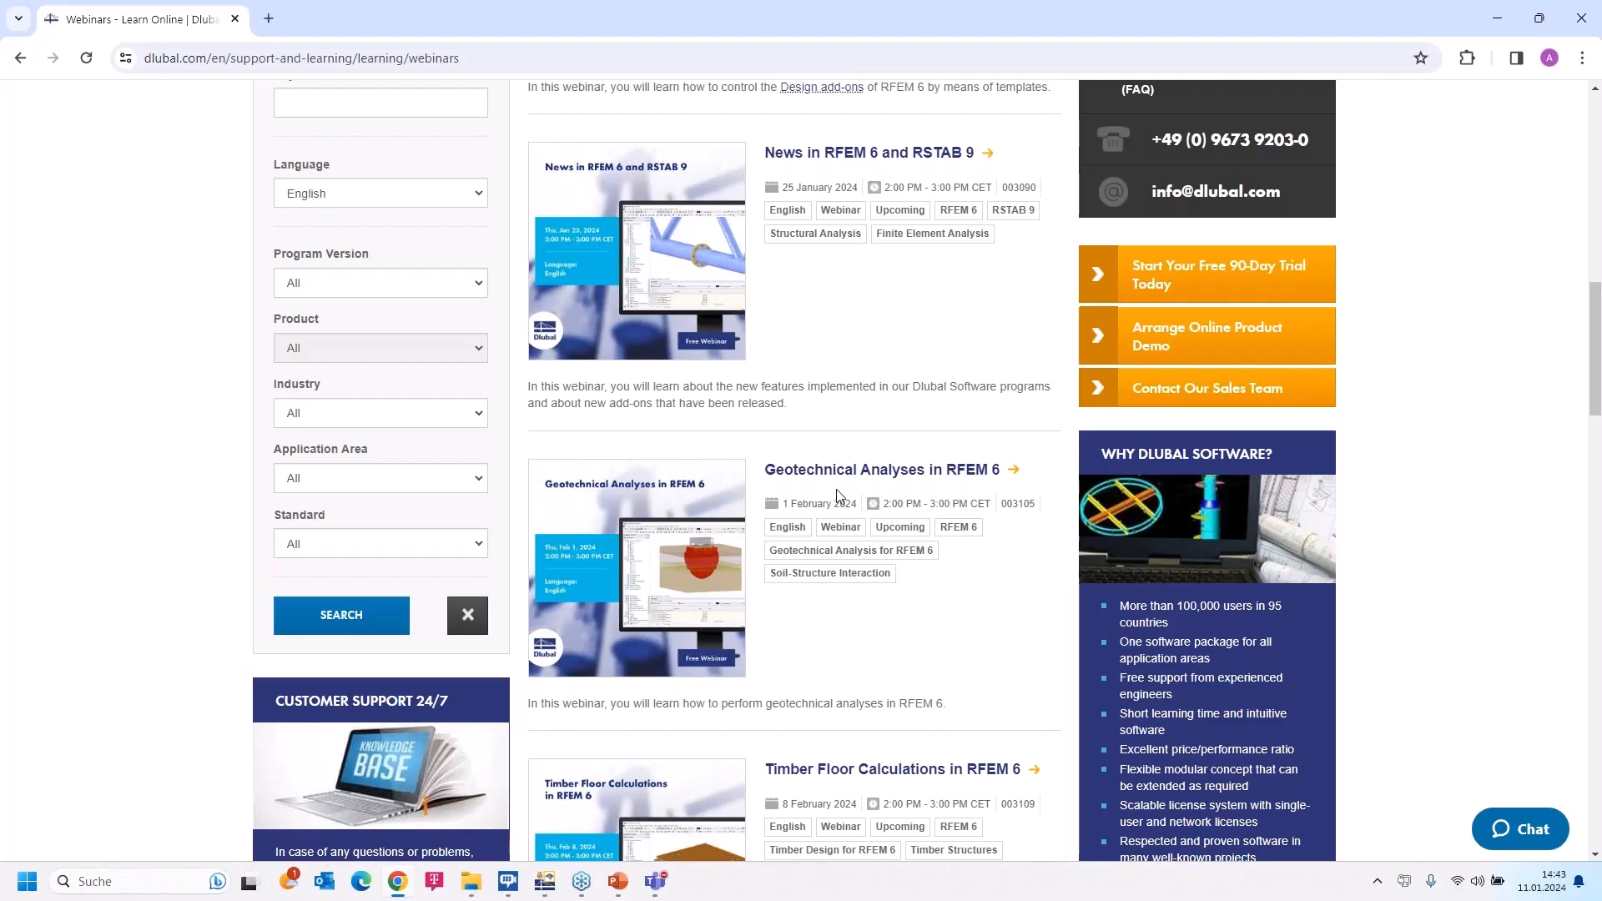
{"action": "scroll", "coordinate": [834, 491], "scroll_direction": "down", "scroll_amount": 4}
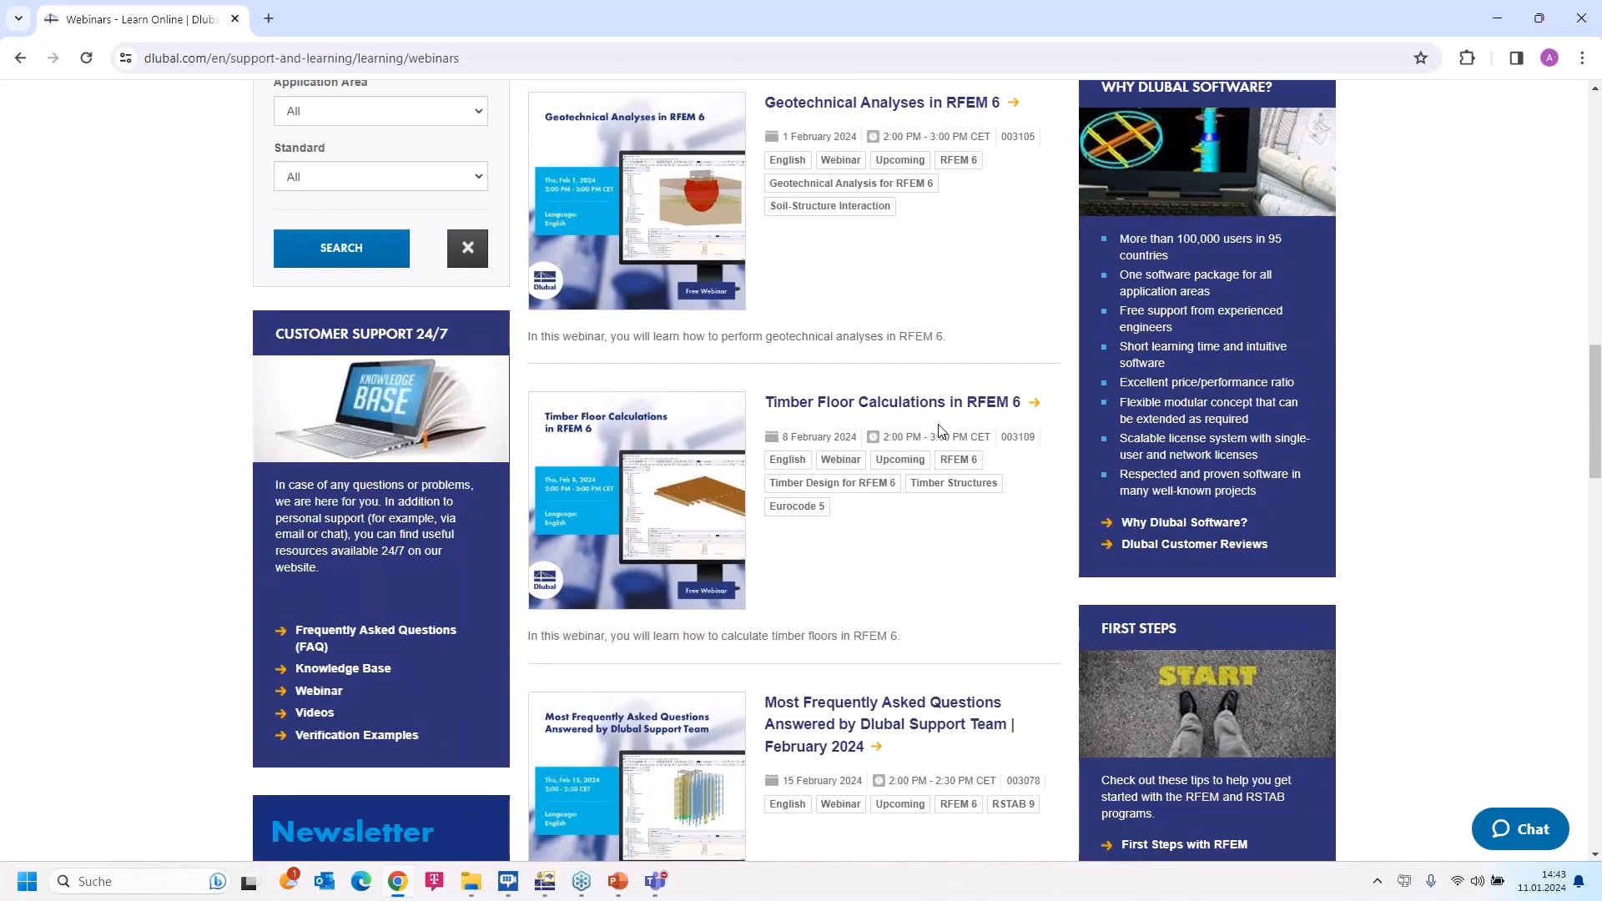
{"action": "scroll", "coordinate": [872, 435], "scroll_direction": "down", "scroll_amount": 3}
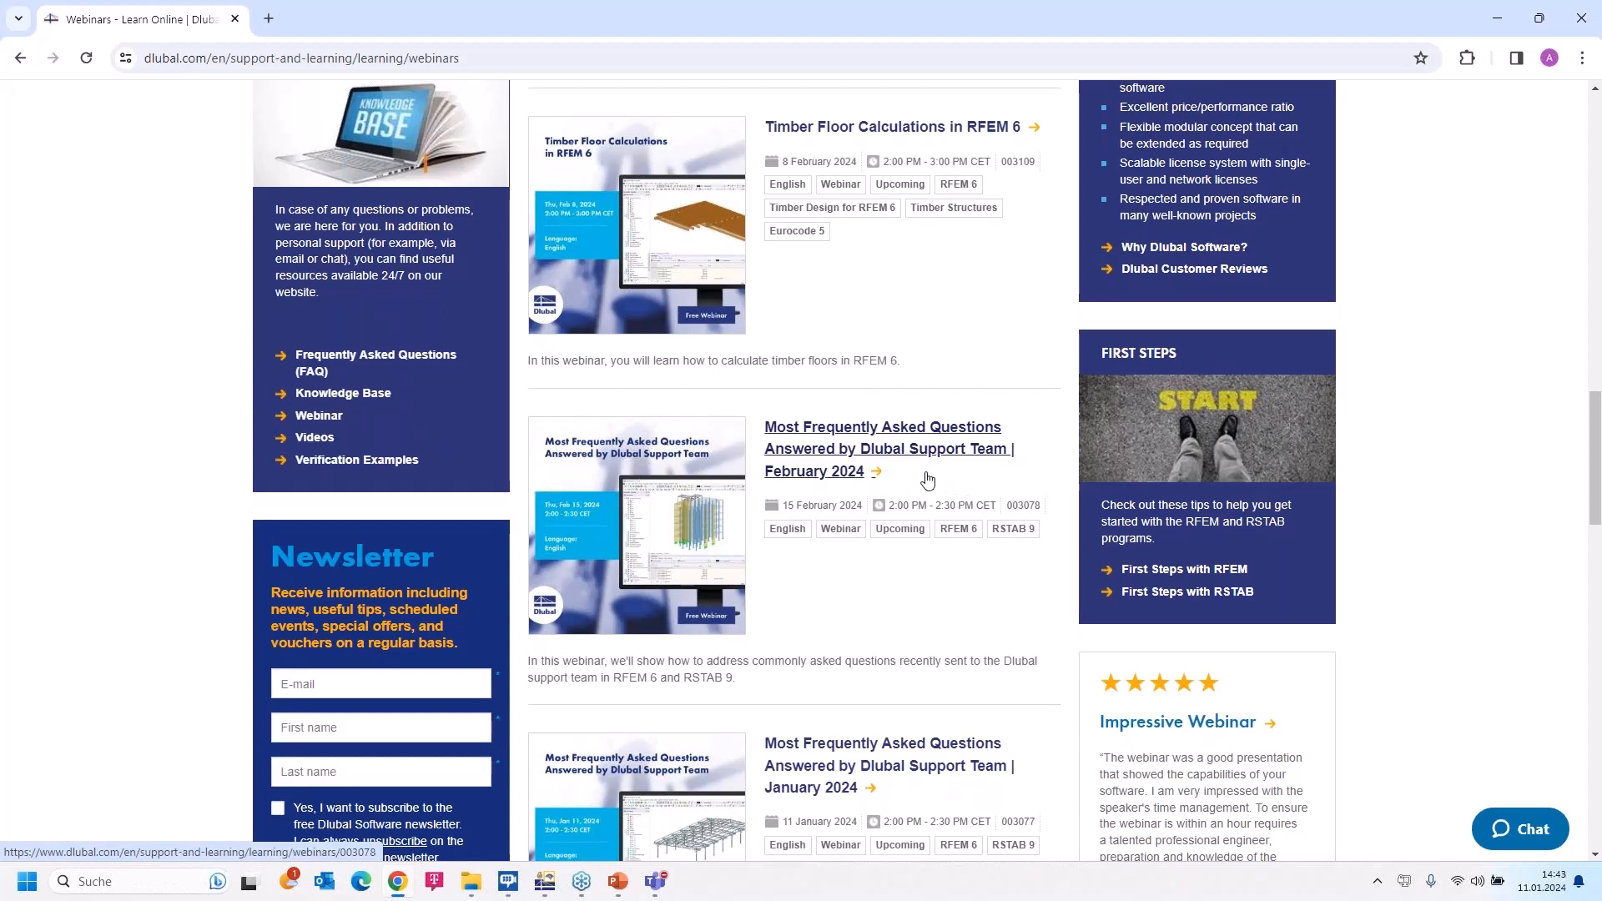
{"action": "scroll", "coordinate": [941, 479], "scroll_direction": "down", "scroll_amount": 2}
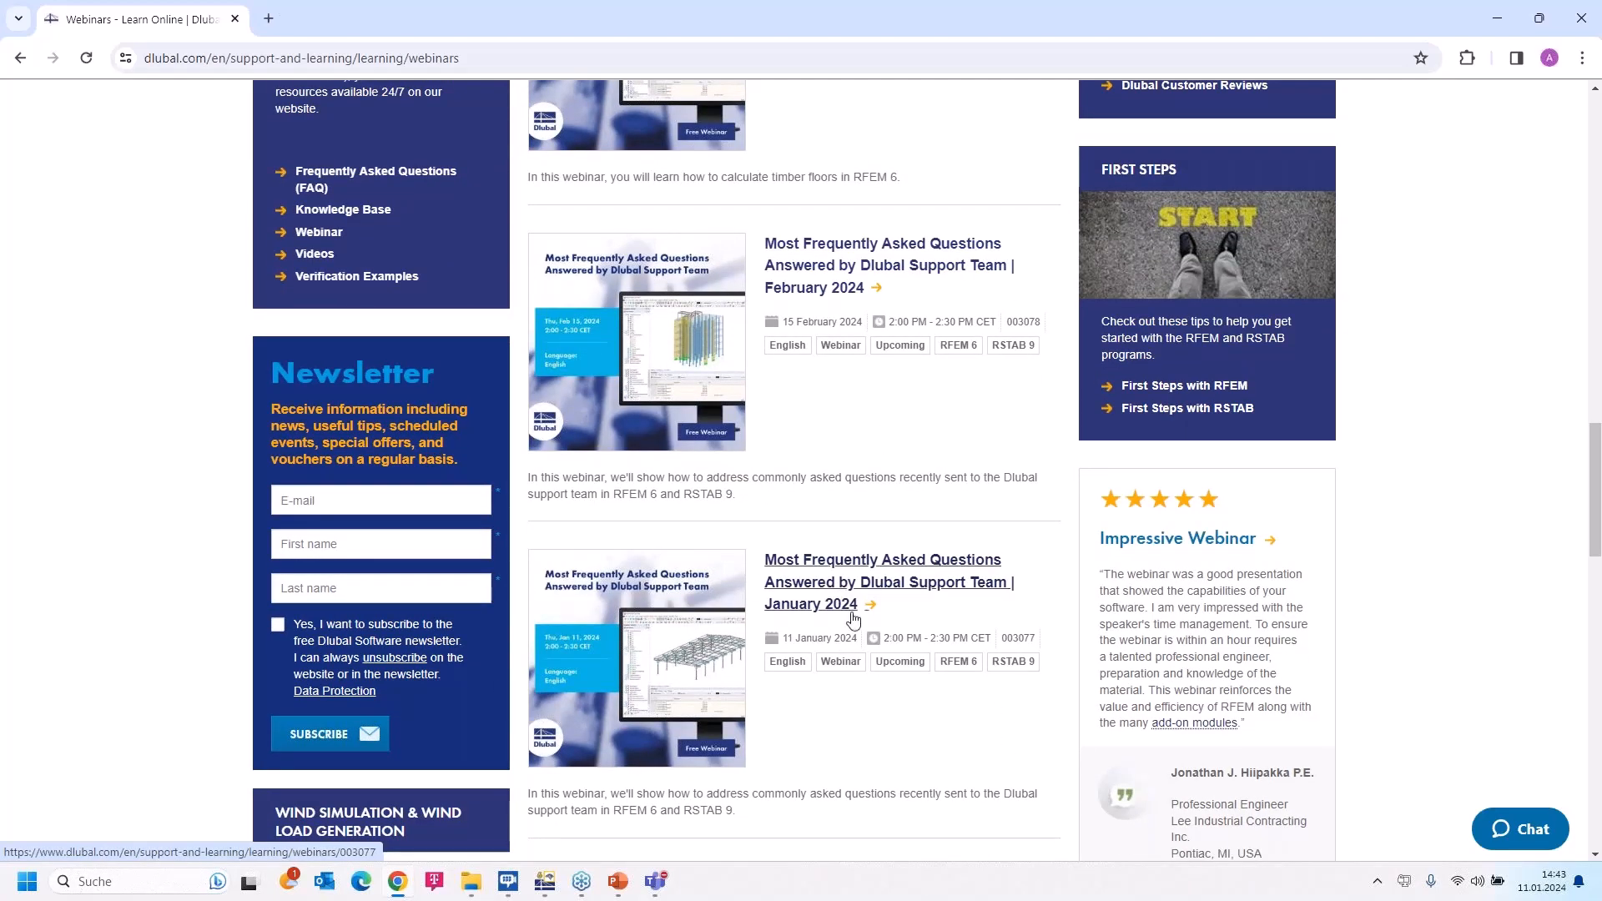
- Open the January 2024 Most Frequently Asked Questions webinar page and examine its recording, downloads, recommended events and models to download
{"action": "left_click", "coordinate": [814, 588]}
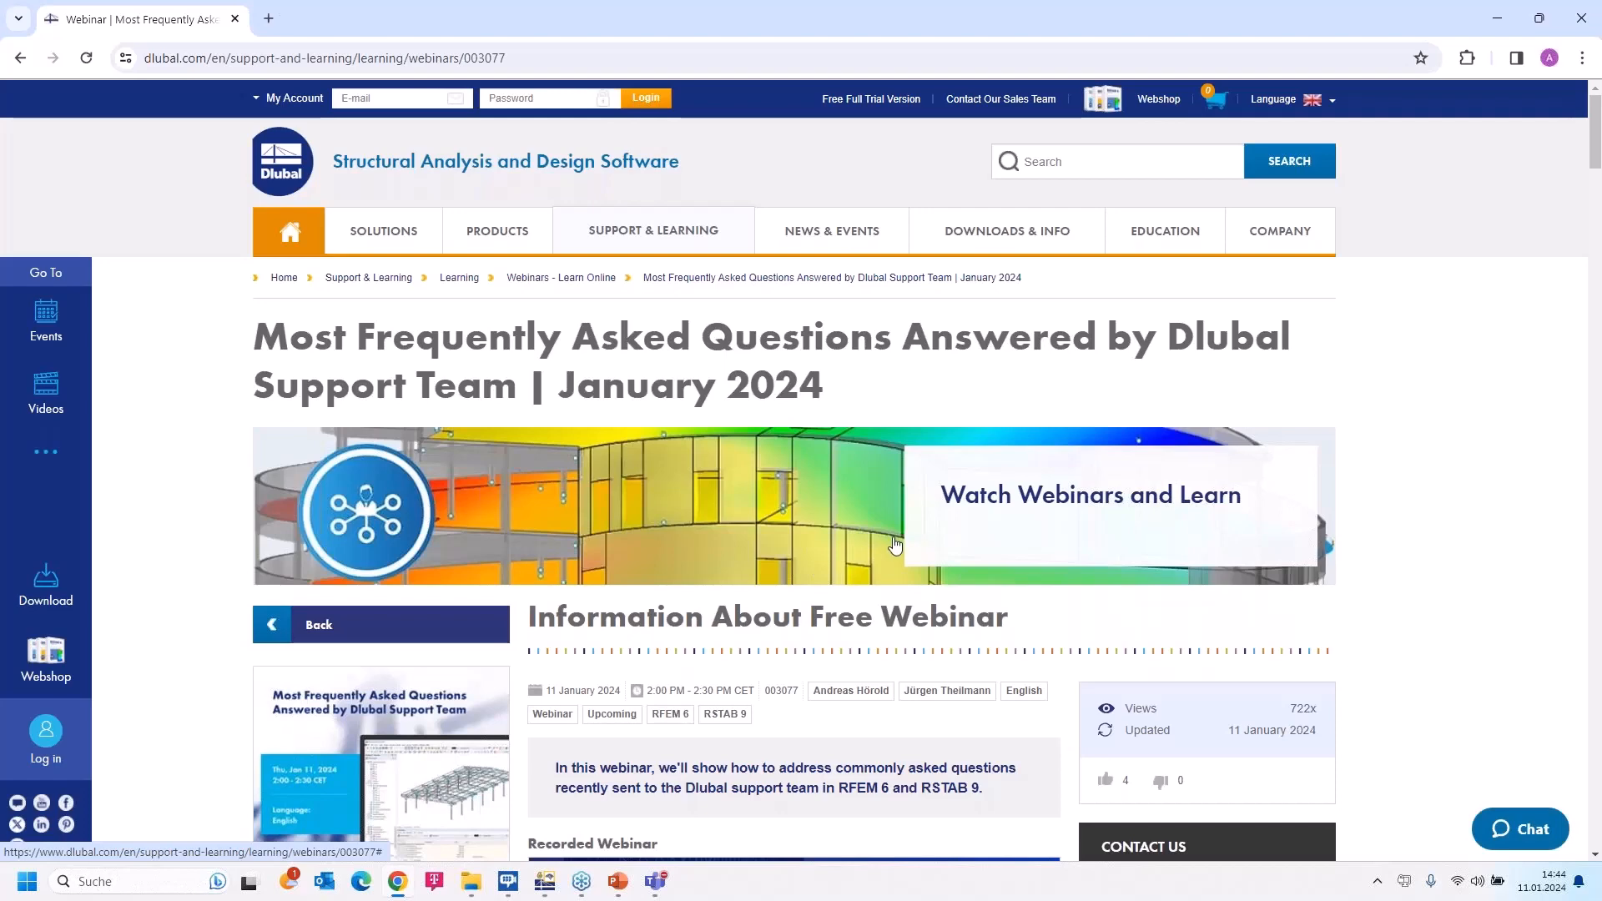
{"action": "scroll", "coordinate": [887, 526], "scroll_direction": "down", "scroll_amount": 2}
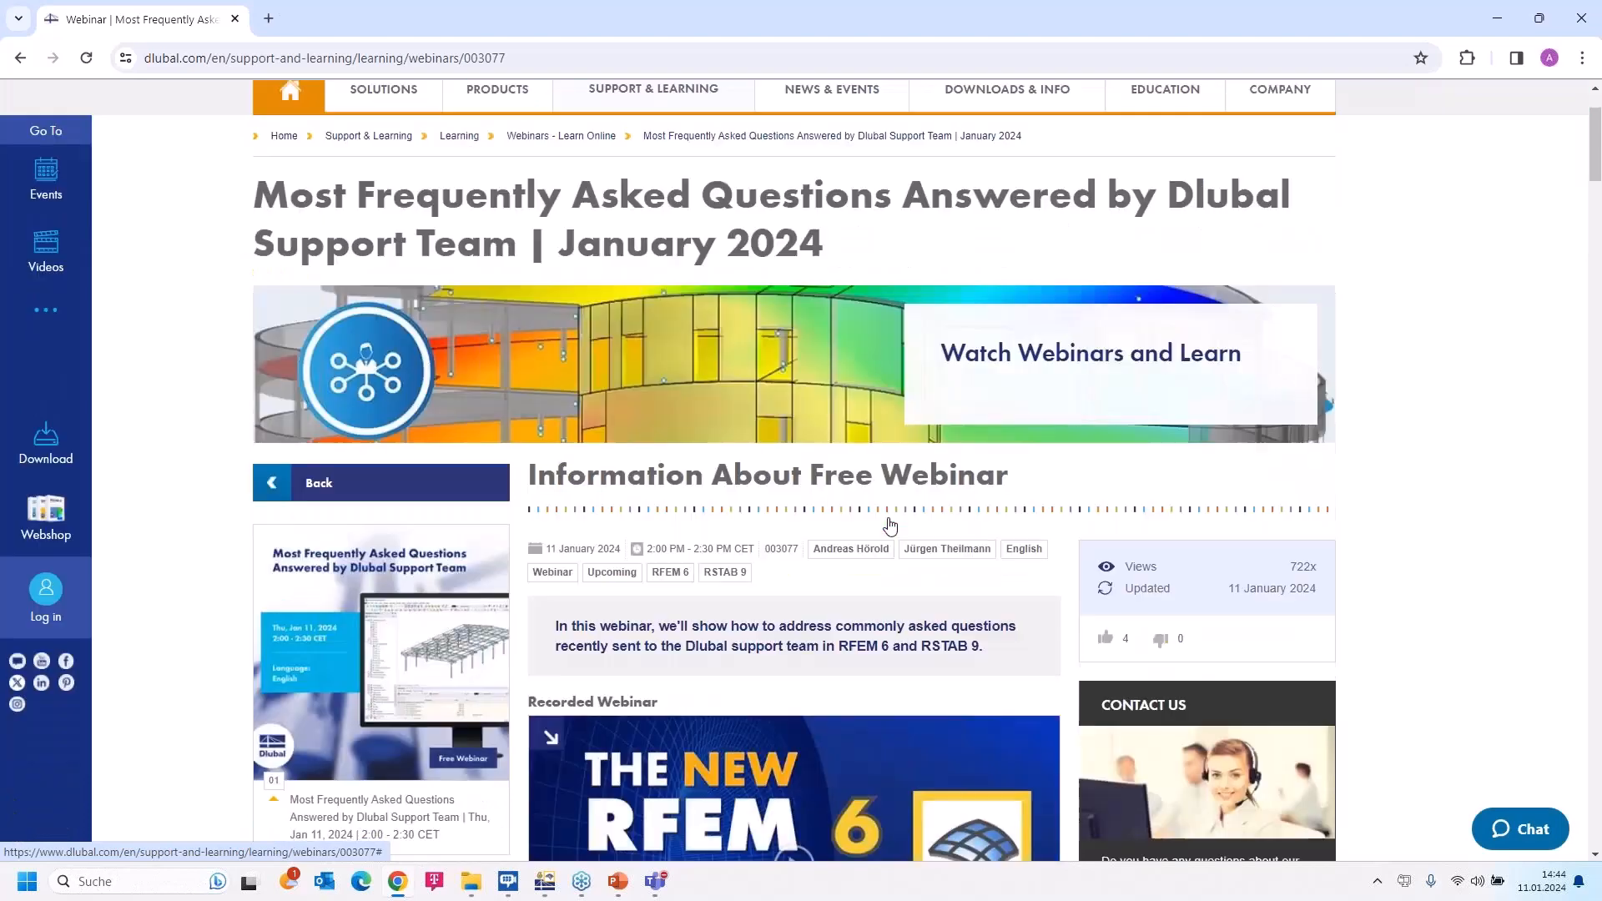
{"action": "scroll", "coordinate": [715, 576], "scroll_direction": "down", "scroll_amount": 4}
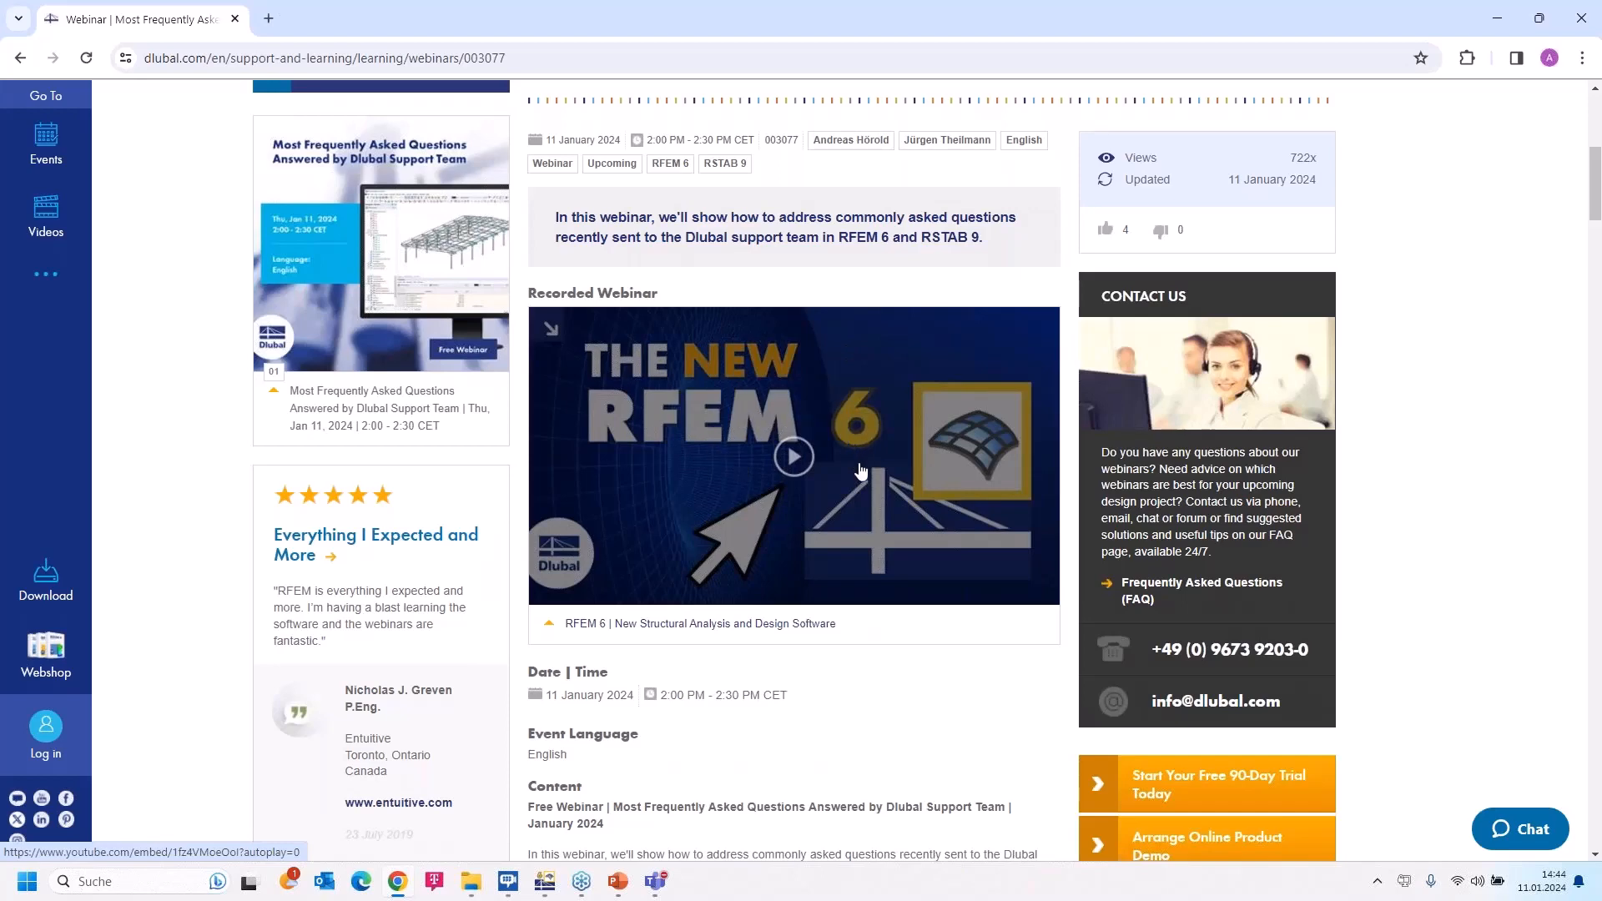
{"action": "scroll", "coordinate": [861, 469], "scroll_direction": "down", "scroll_amount": 7}
{"action": "scroll", "coordinate": [861, 470], "scroll_direction": "down", "scroll_amount": 5}
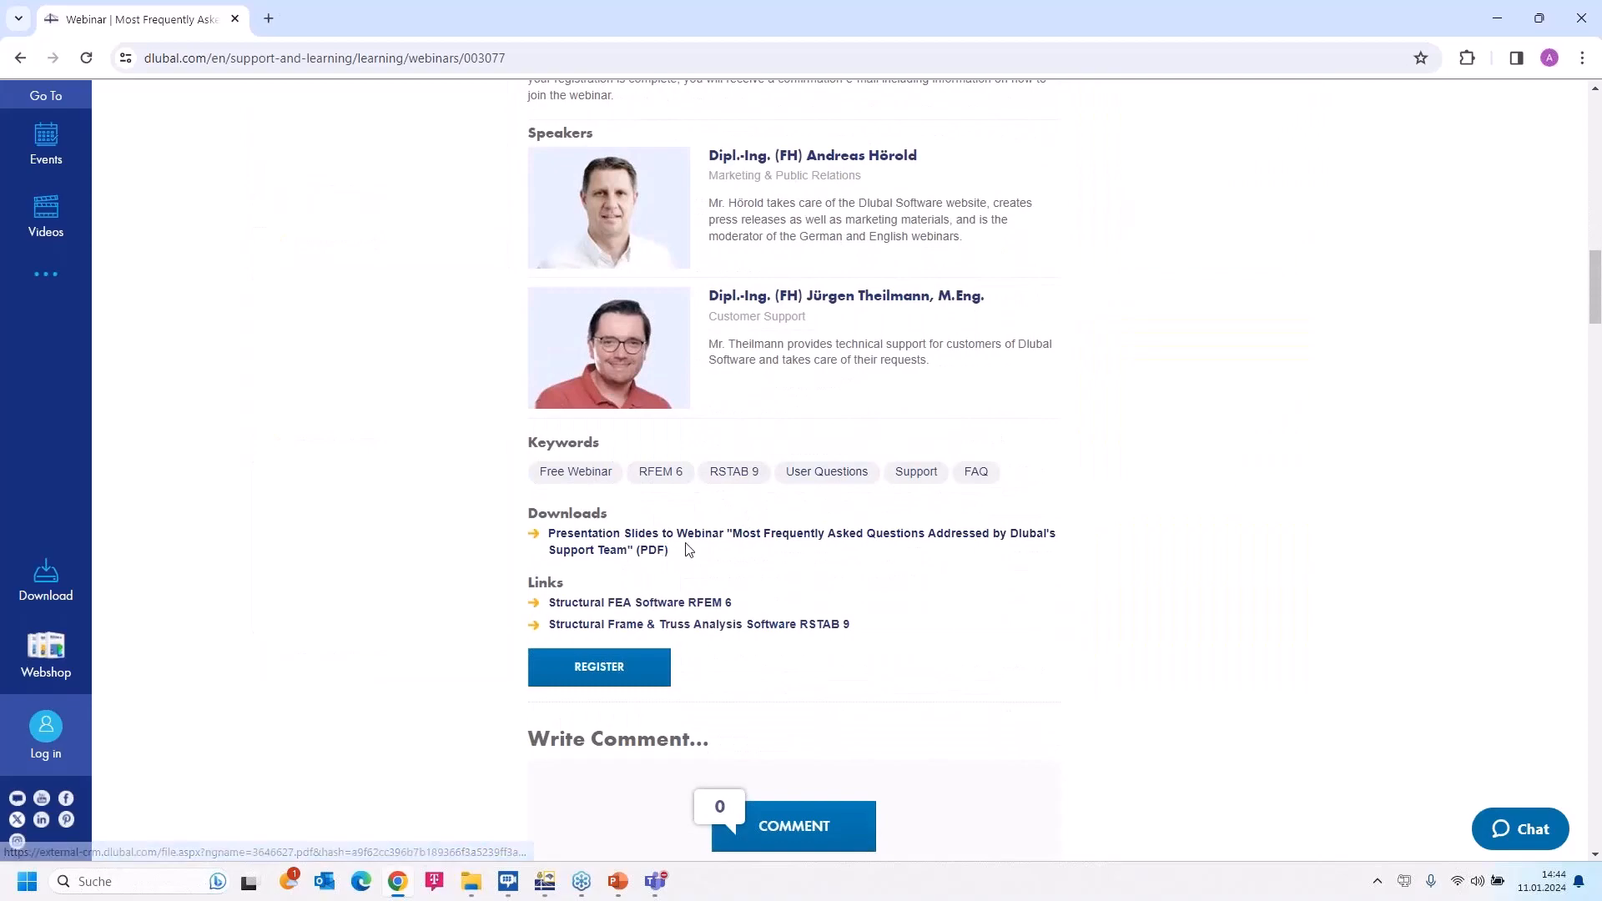
{"action": "scroll", "coordinate": [687, 546], "scroll_direction": "down", "scroll_amount": 10}
{"action": "scroll", "coordinate": [858, 264], "scroll_direction": "down", "scroll_amount": 17}
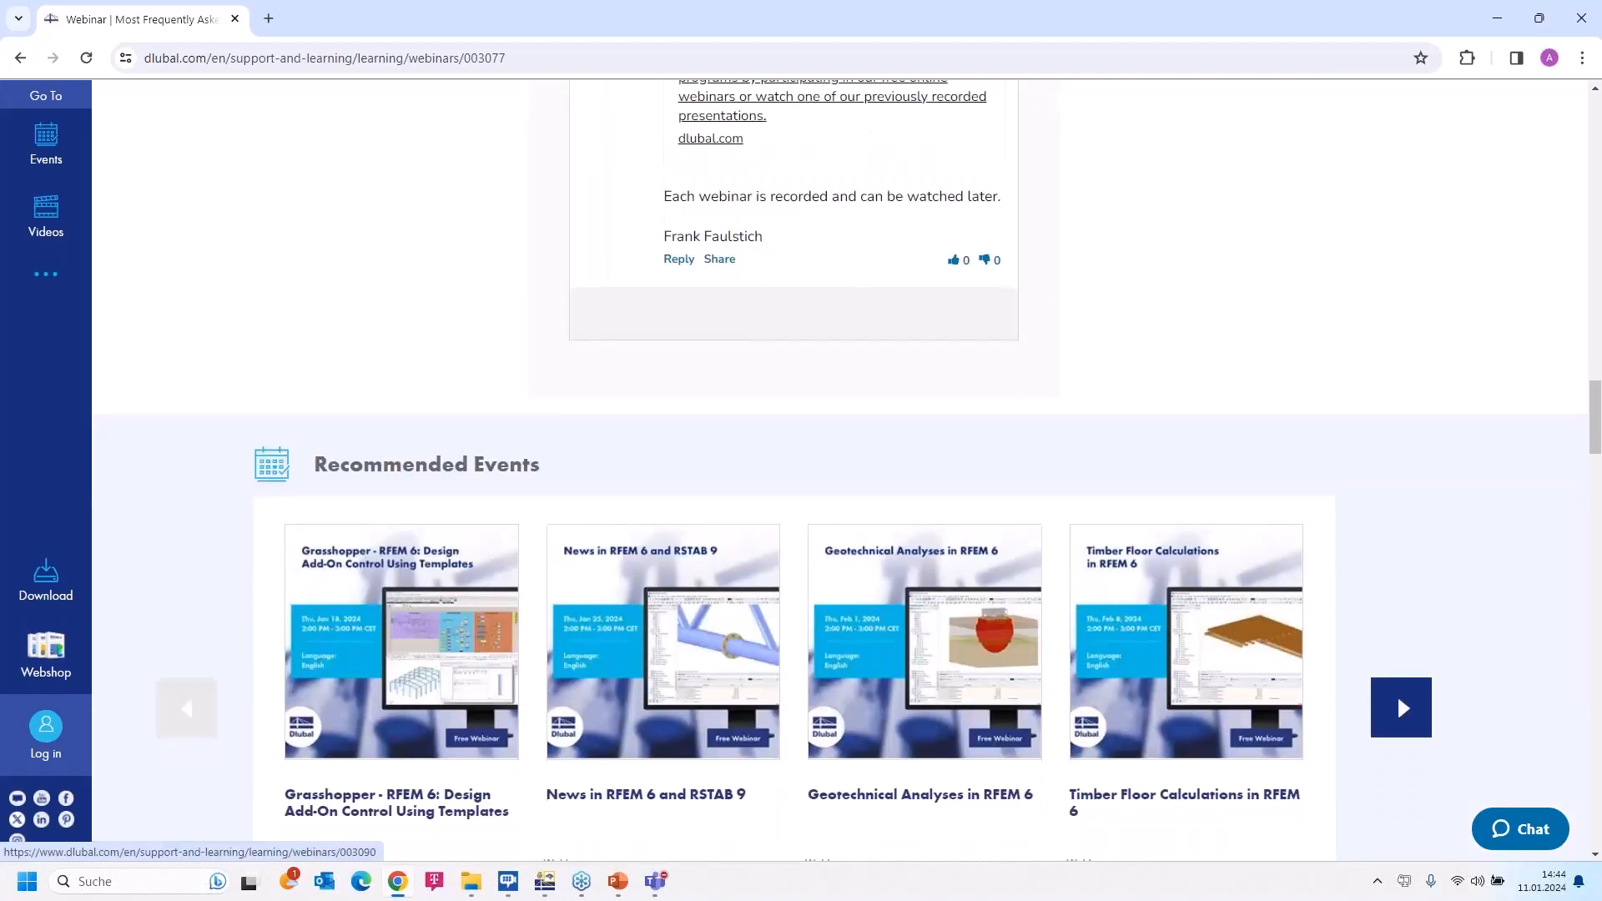
{"action": "scroll", "coordinate": [683, 543], "scroll_direction": "down", "scroll_amount": 5}
{"action": "scroll", "coordinate": [683, 543], "scroll_direction": "up", "scroll_amount": 3}
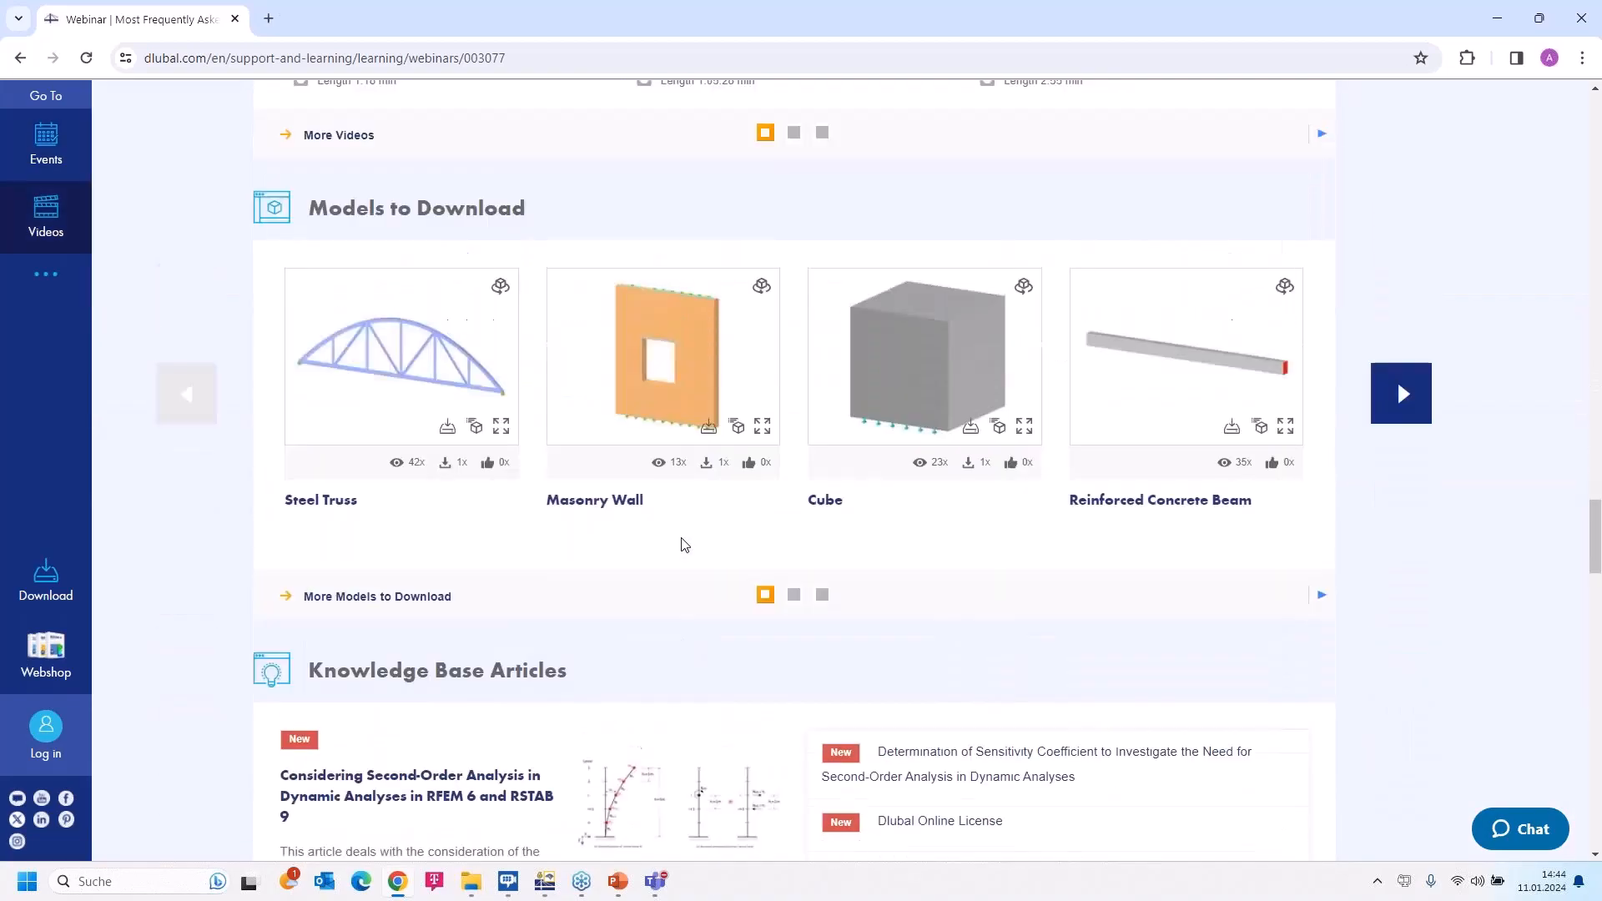